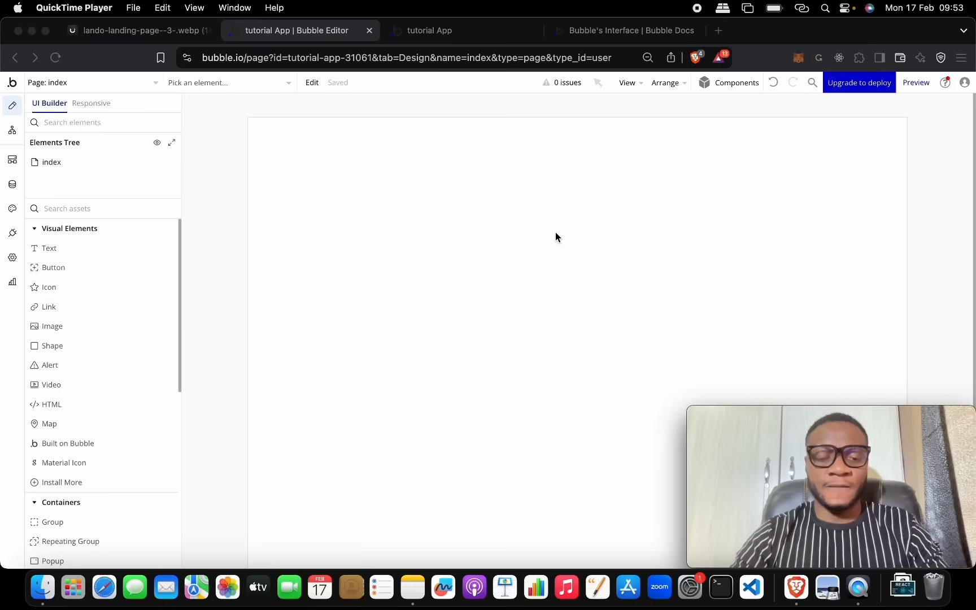
Step: After viewing the Lando reference, set the index page width to 1400 in its Layout properties
click(168, 34)
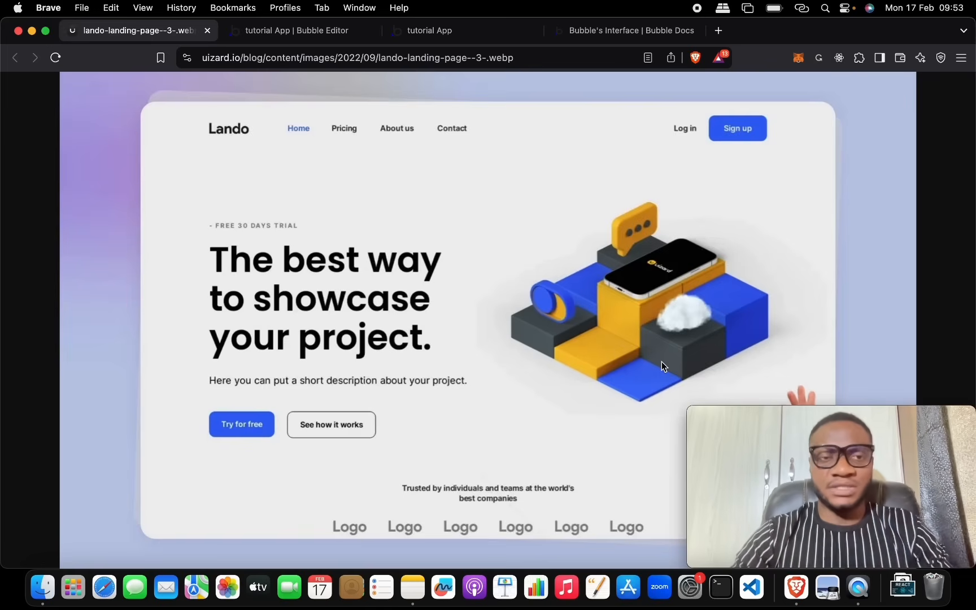
click(316, 34)
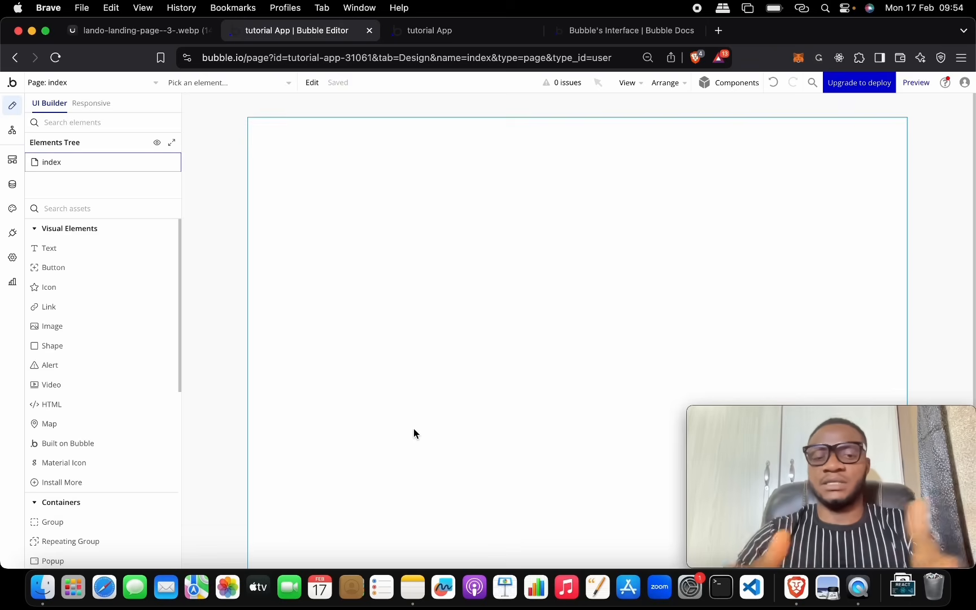
right_click(446, 279)
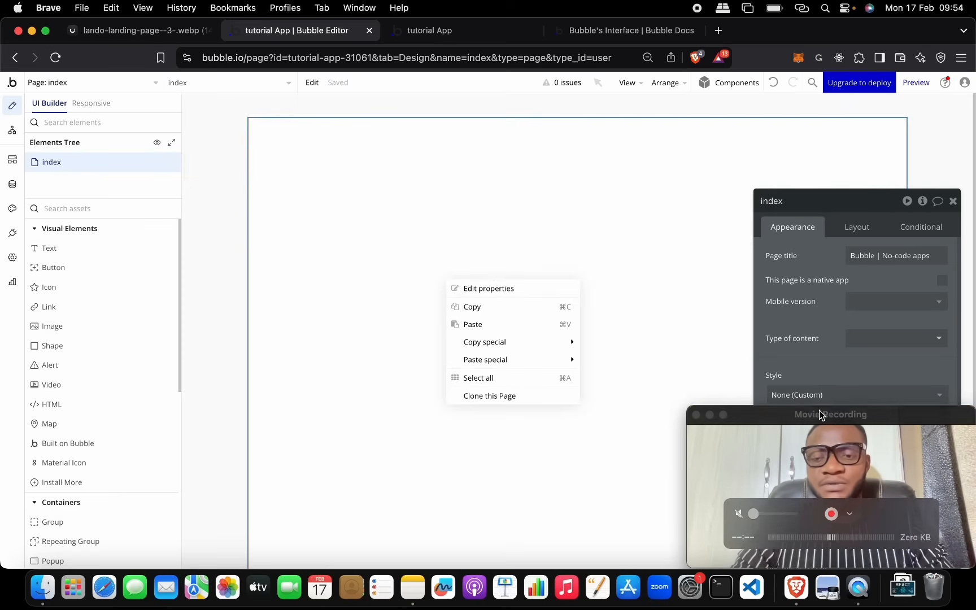
drag(824, 214, 480, 147)
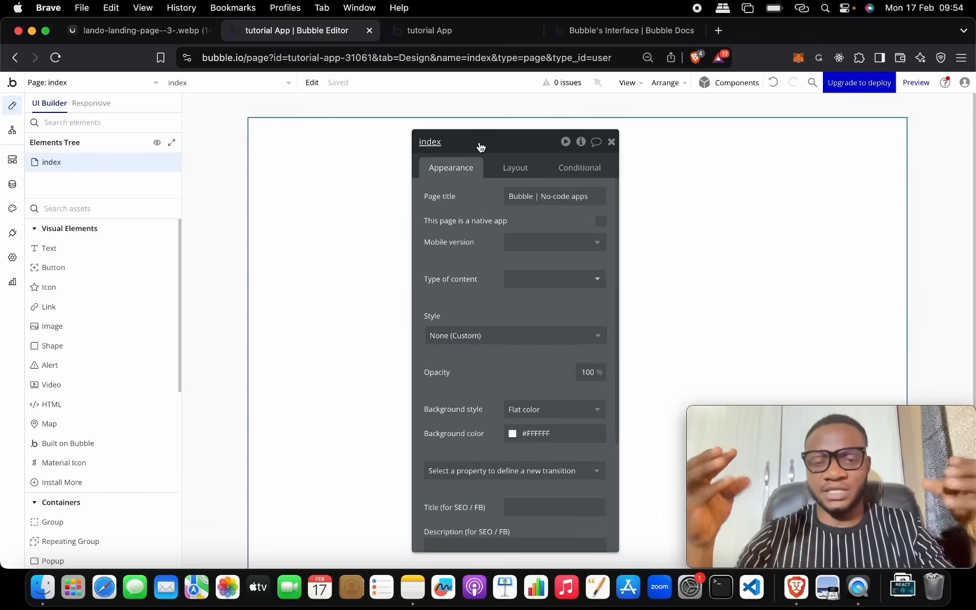
click(513, 172)
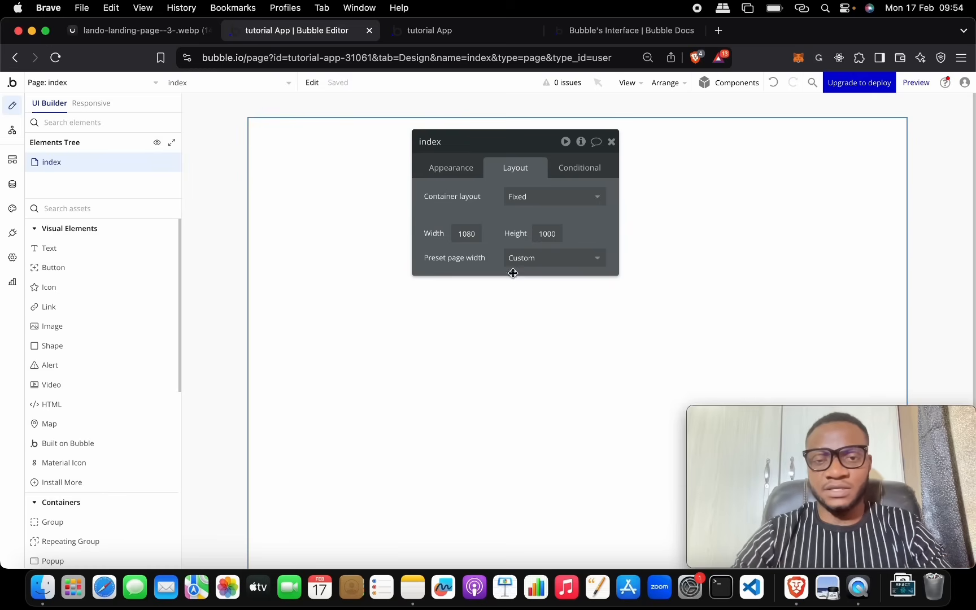
click(533, 197)
click(279, 190)
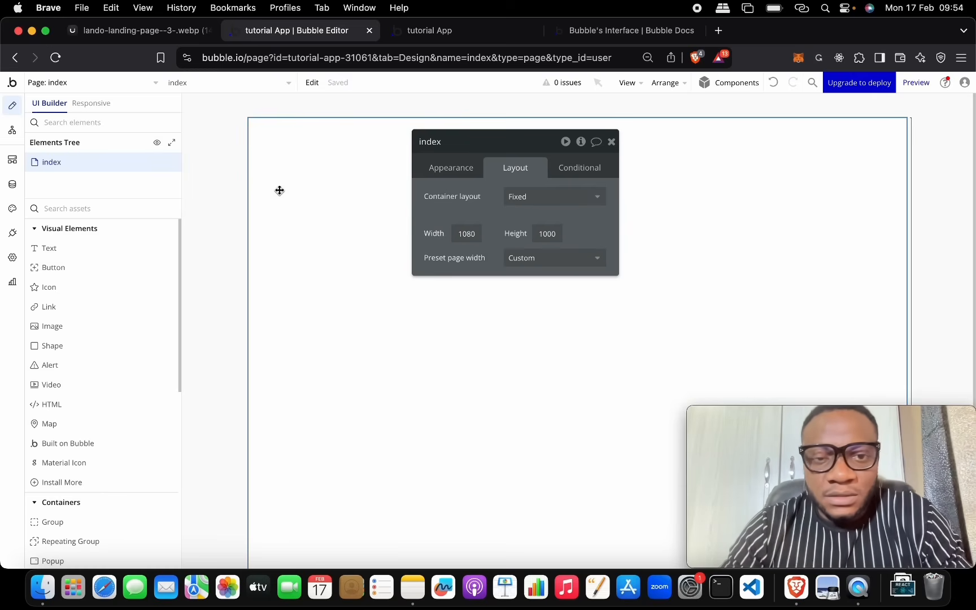
click(475, 233)
text(14)
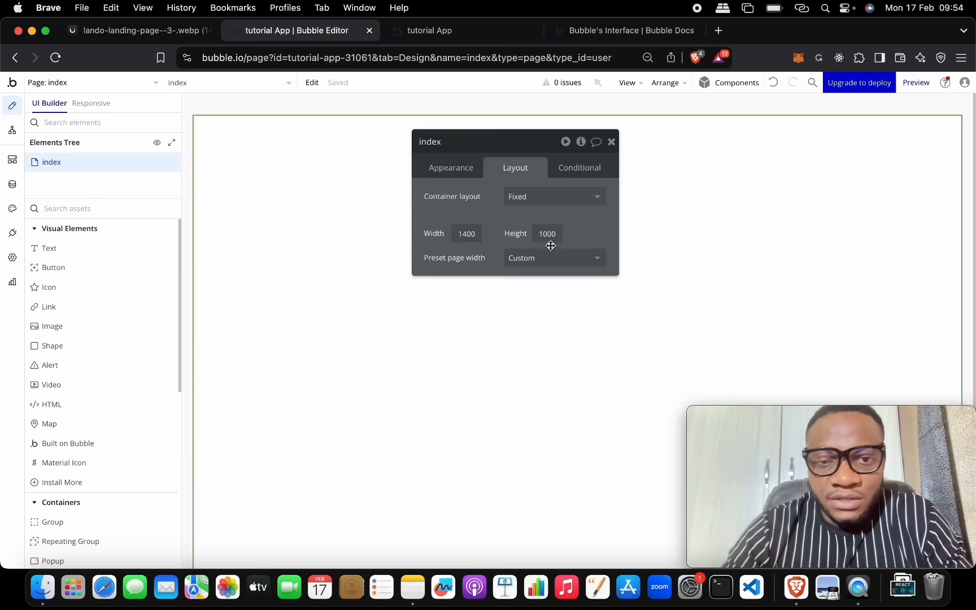
Step: Switch the index page to a Column layout, keeping the minimum height at 1000
click(548, 198)
click(547, 236)
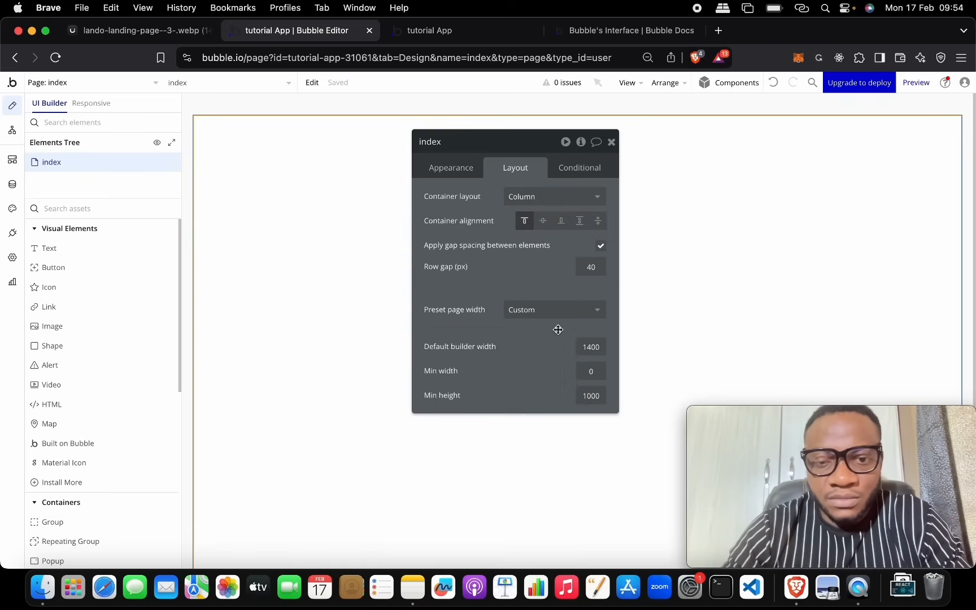
double_click(591, 396)
text(0)
key(Return)
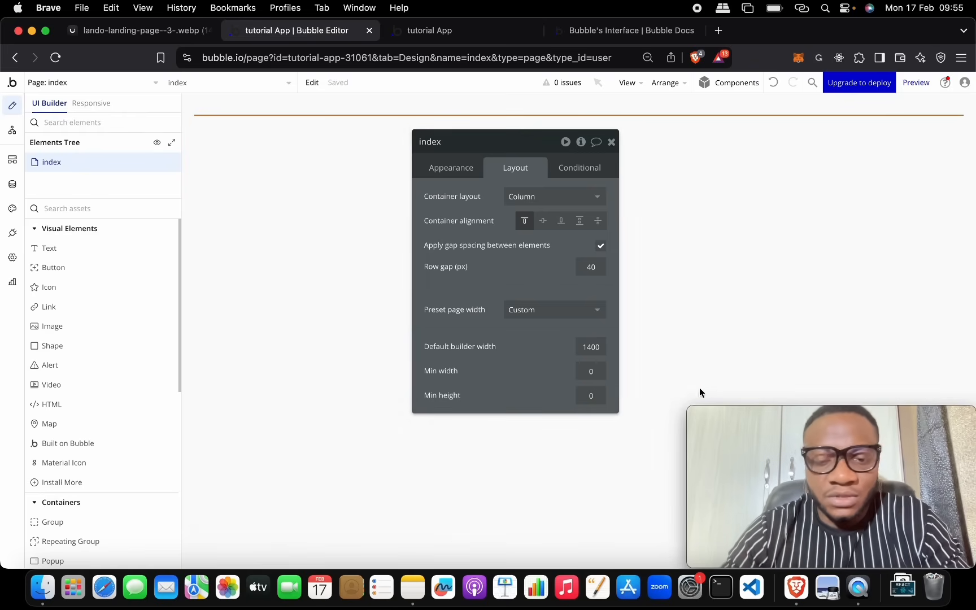
key(super+z)
click(554, 385)
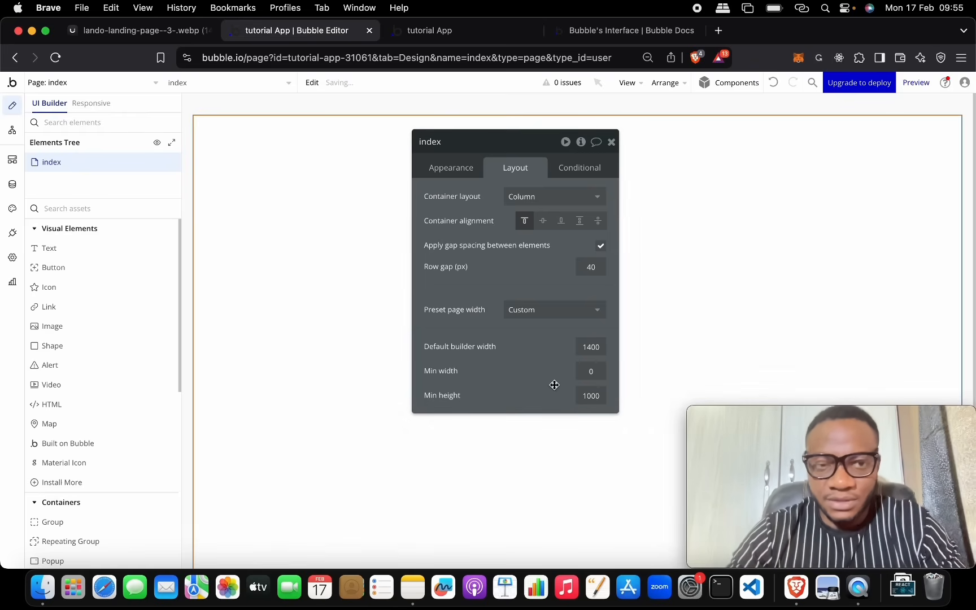
click(611, 143)
double_click(490, 203)
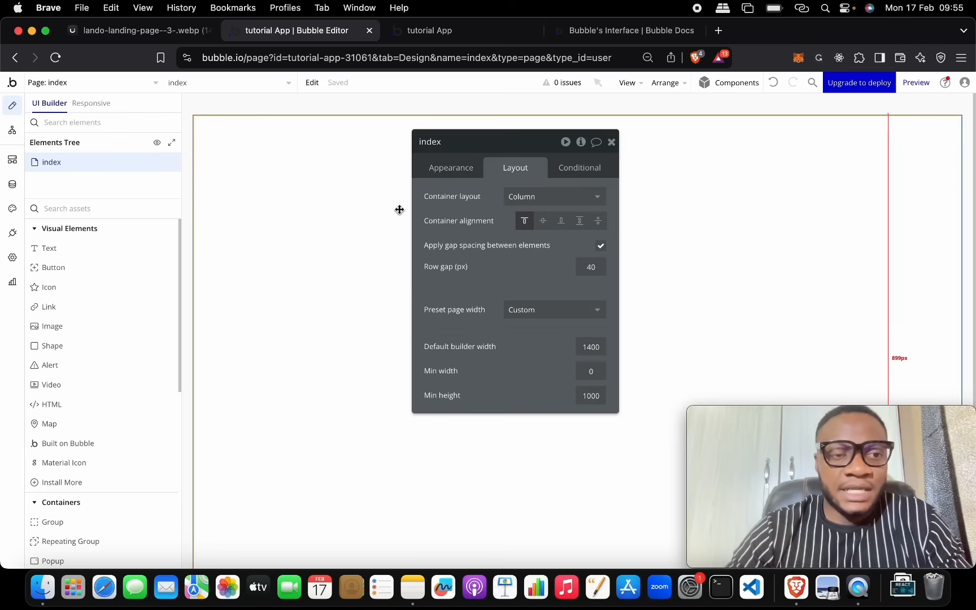
Step: Recheck the Lando reference, then pick a Group from the Containers section of Visual Elements
click(169, 31)
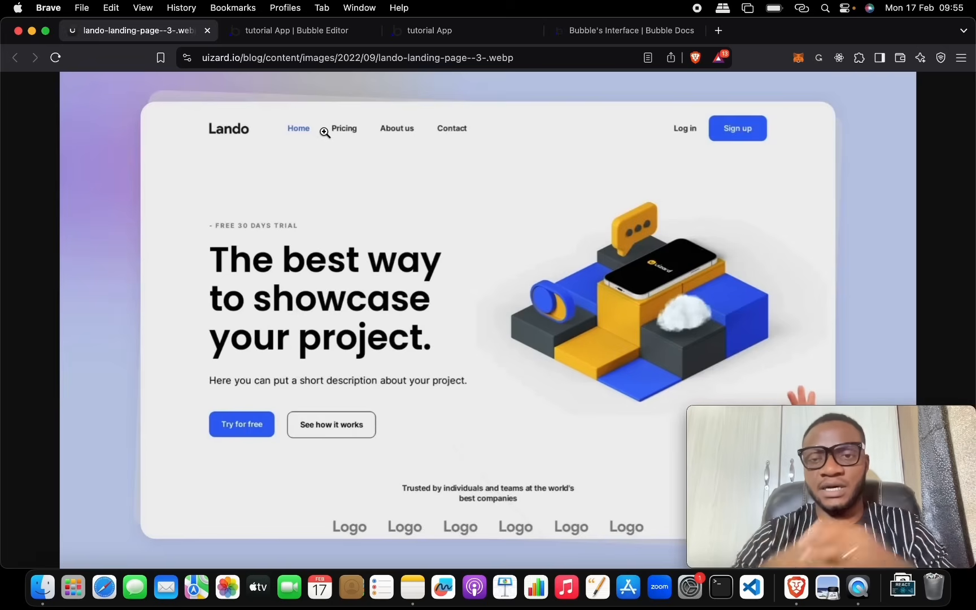
click(304, 30)
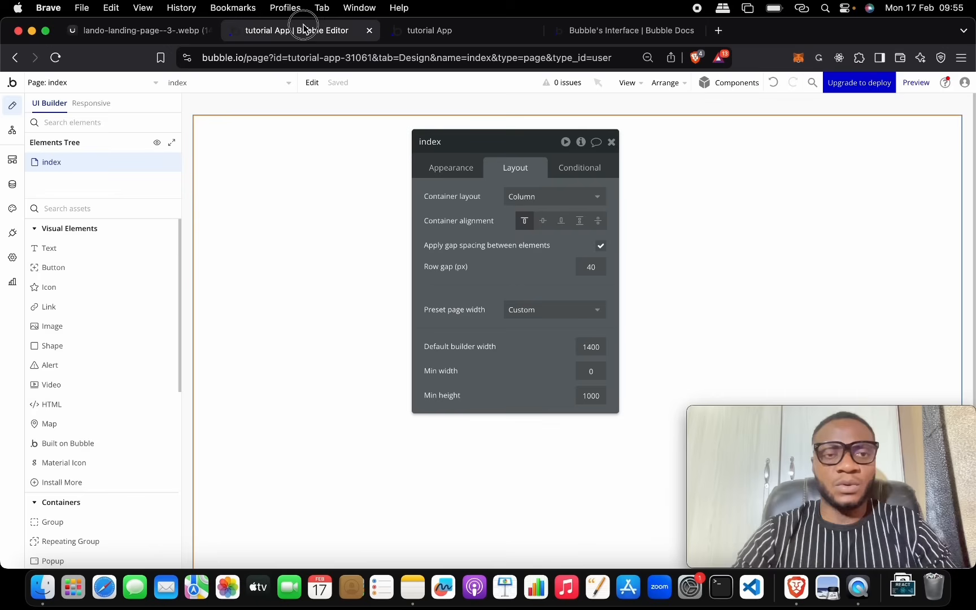
drag(474, 145, 413, 294)
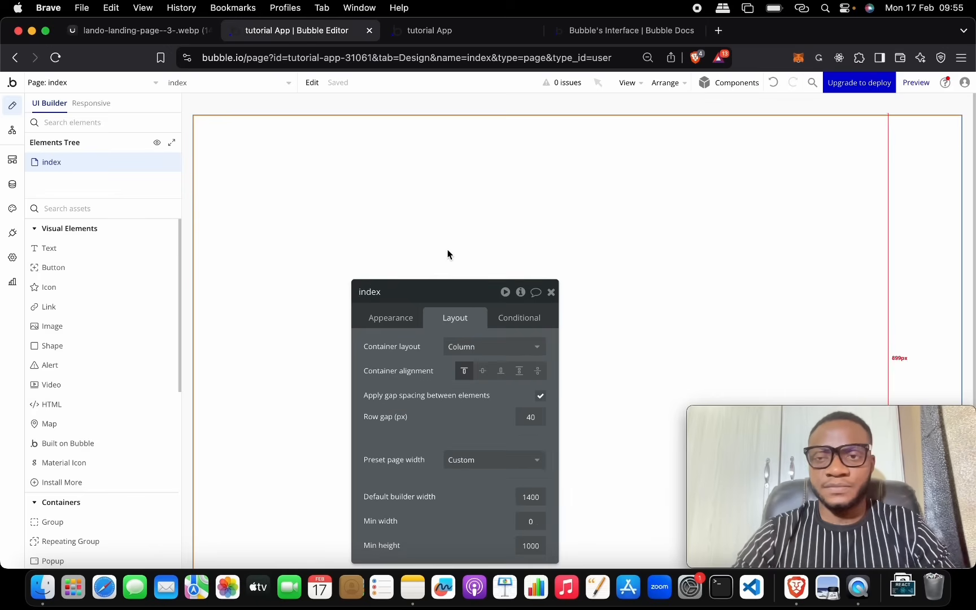
scroll(73, 370, down, 5)
scroll(73, 370, down, 4)
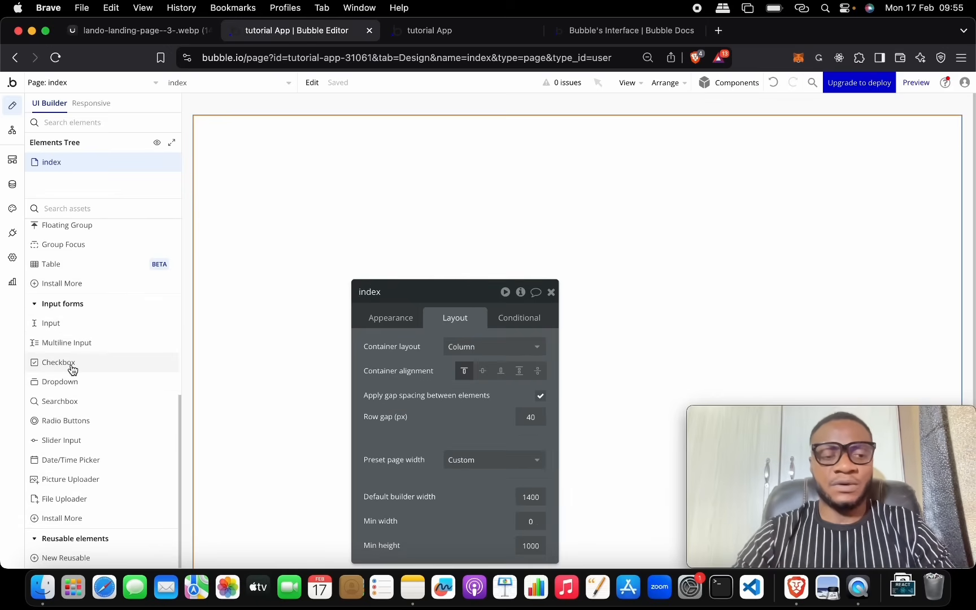
mouse_move(73, 369)
scroll(72, 369, up, 4)
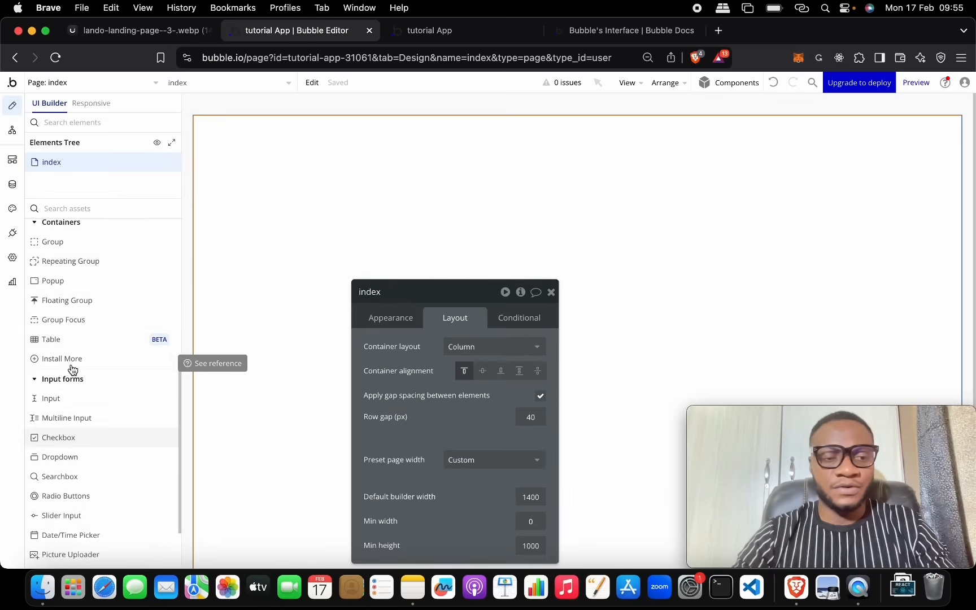
scroll(102, 366, up, 4)
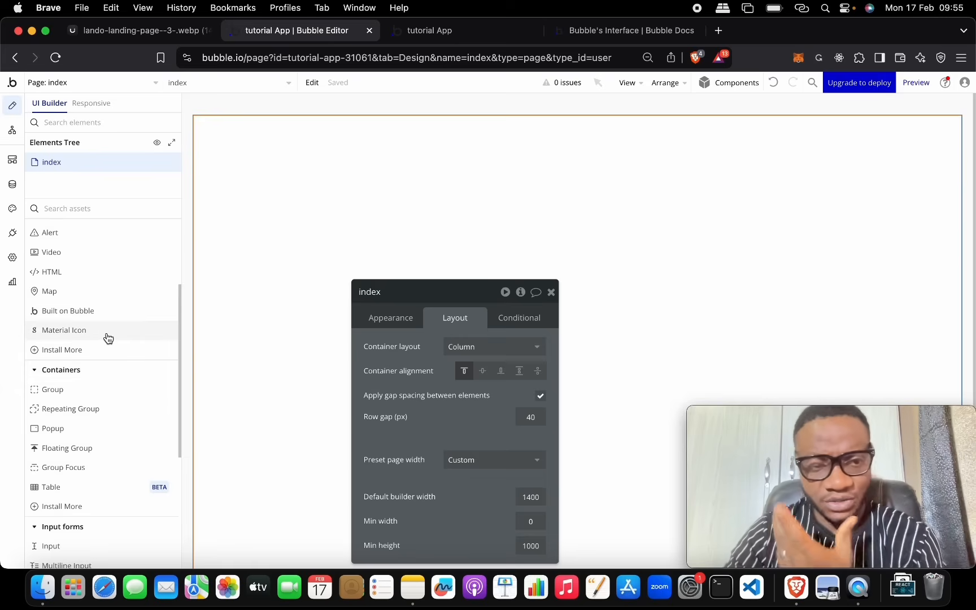
scroll(108, 338, down, 2)
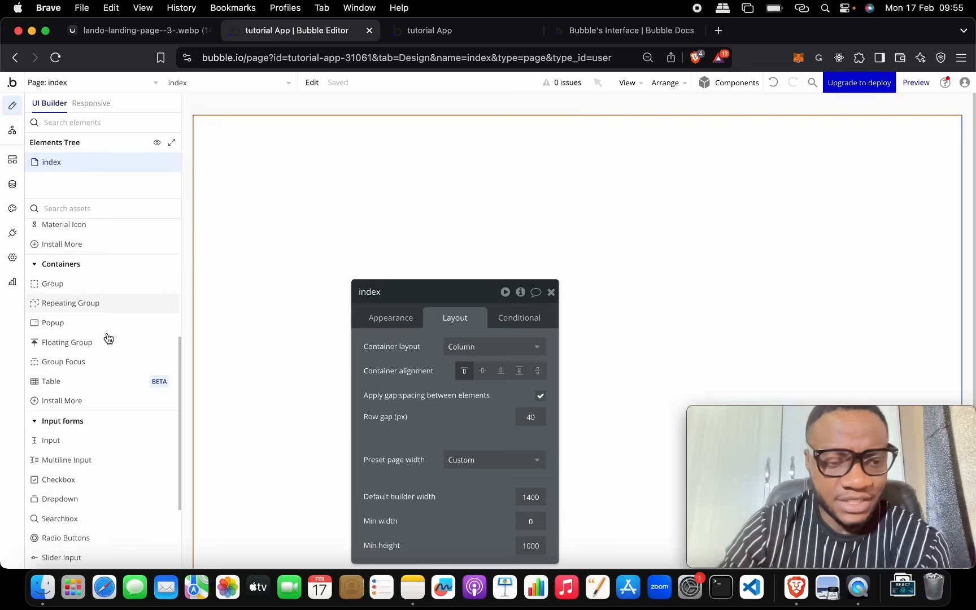
scroll(108, 338, down, 1)
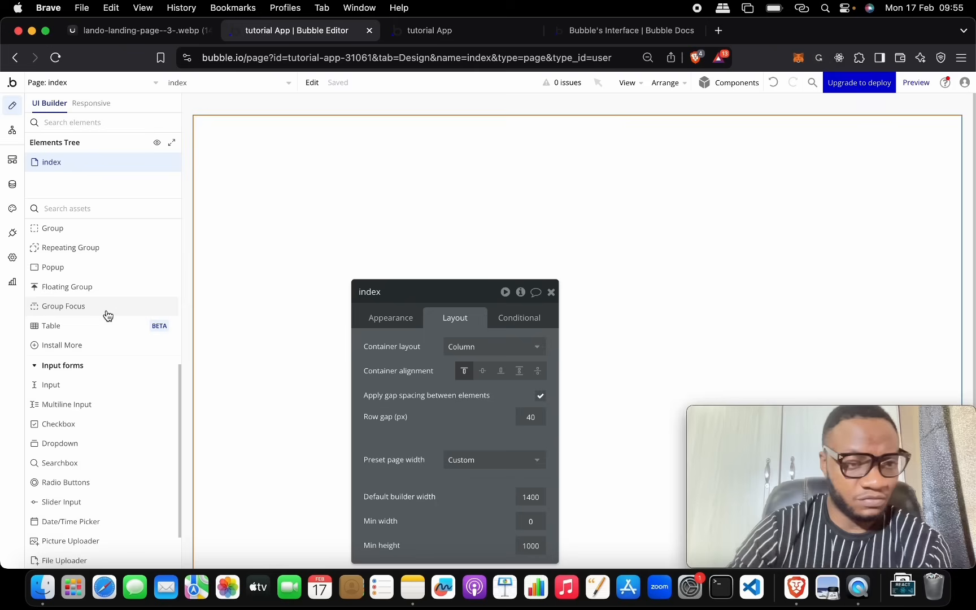
scroll(113, 295, up, 1)
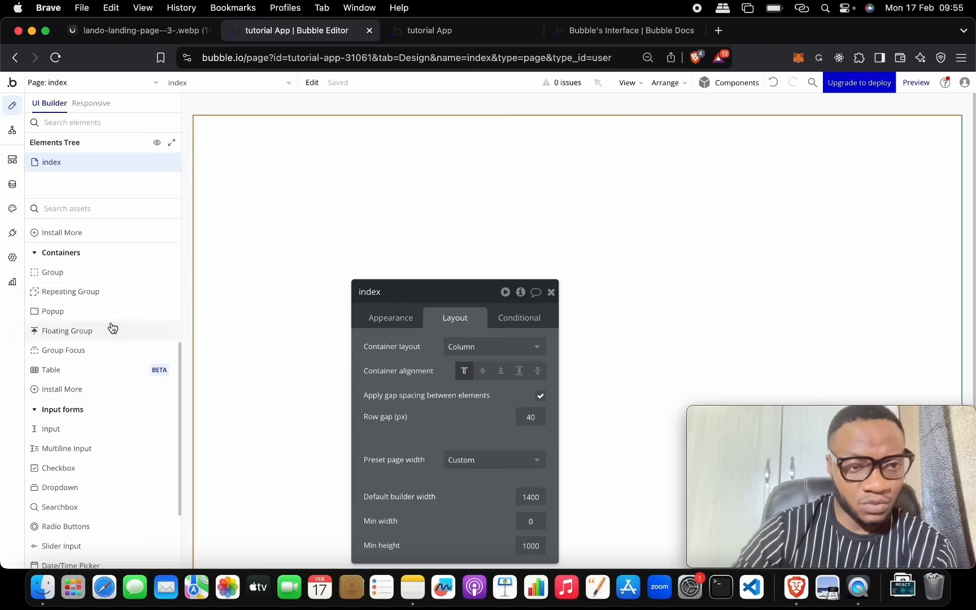
click(110, 281)
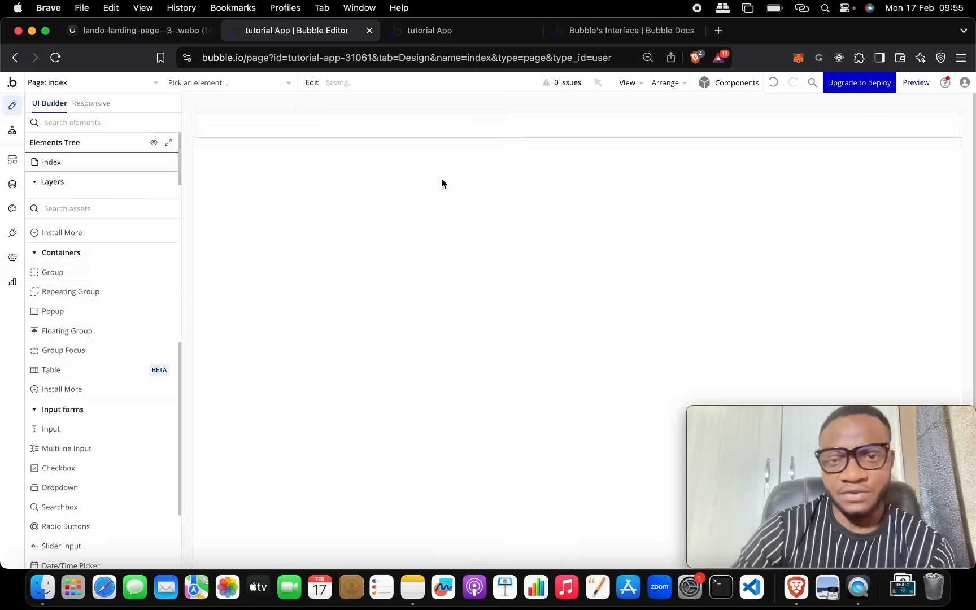
Step: Draw a group across the top of the index page and rename it Group Navigation
click(442, 178)
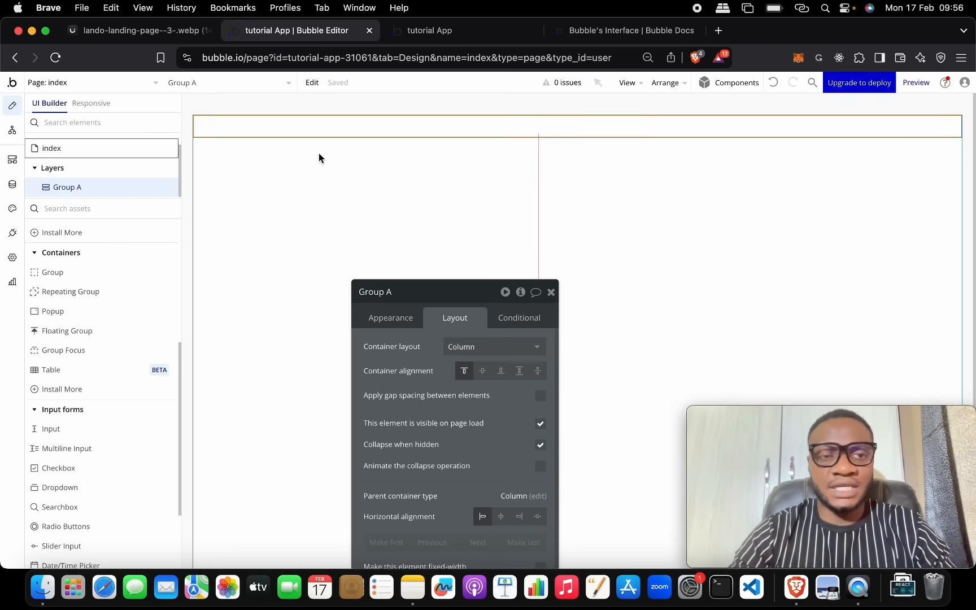
drag(451, 290, 502, 172)
click(446, 166)
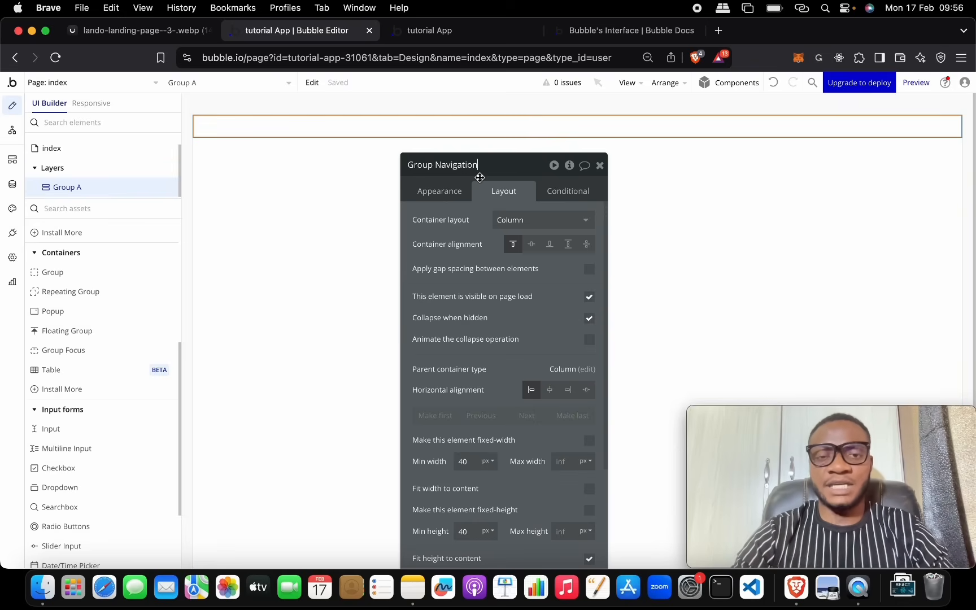
key(ctrl+Up)
click(620, 312)
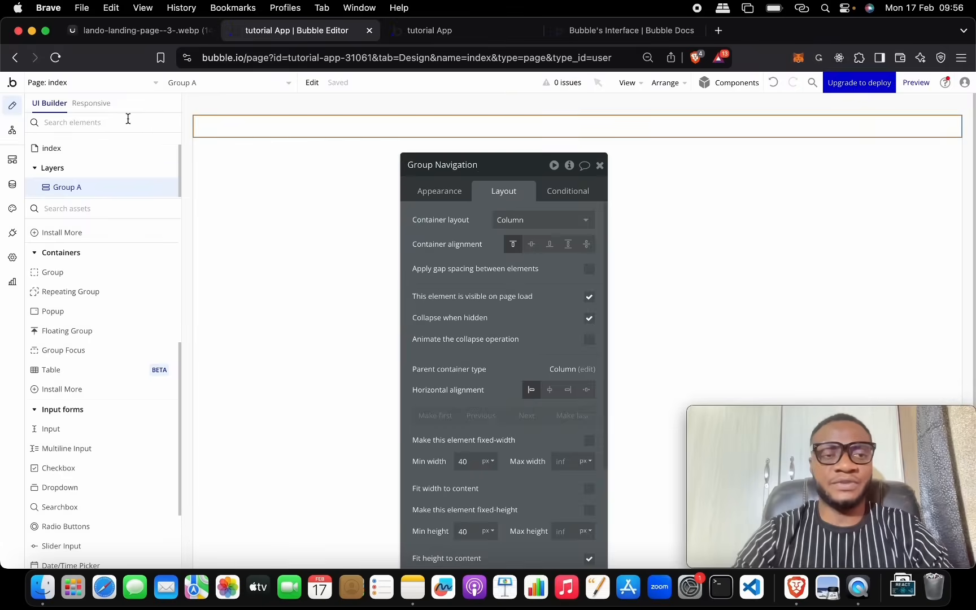
Step: Compare with the Lando reference and review Group Navigation's Appearance and Layout settings
click(121, 30)
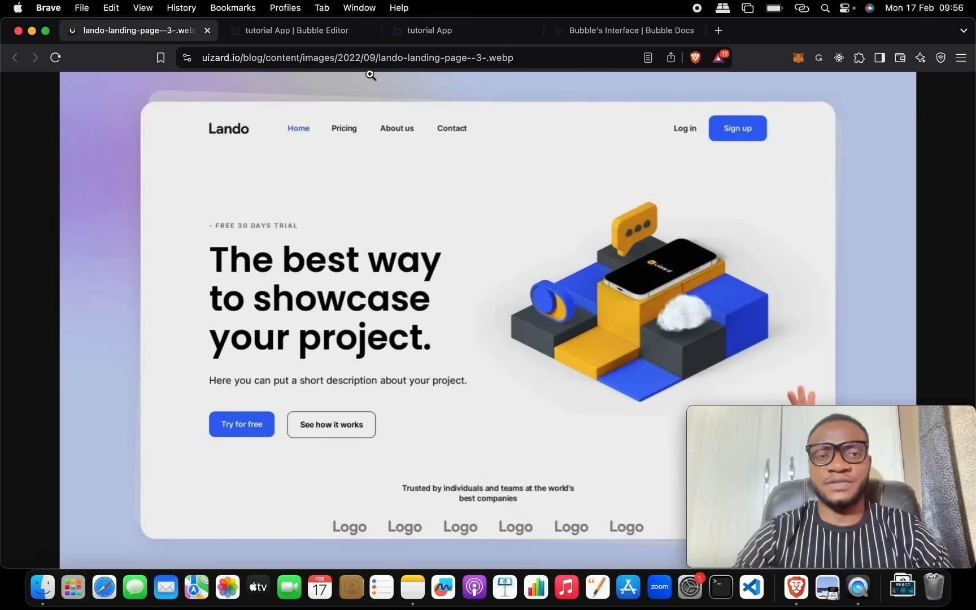
click(346, 34)
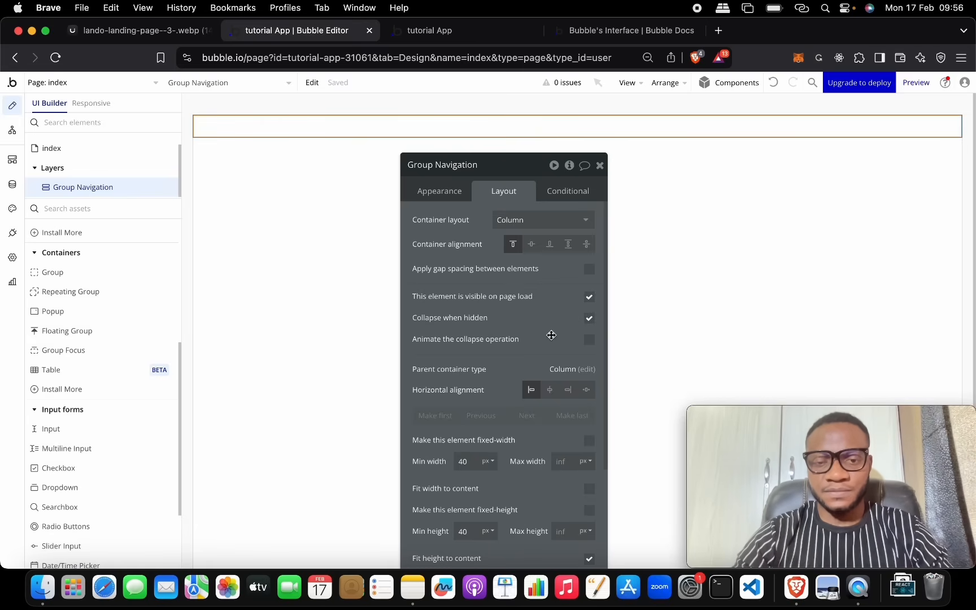
scroll(549, 338, down, 3)
drag(514, 175, 512, 124)
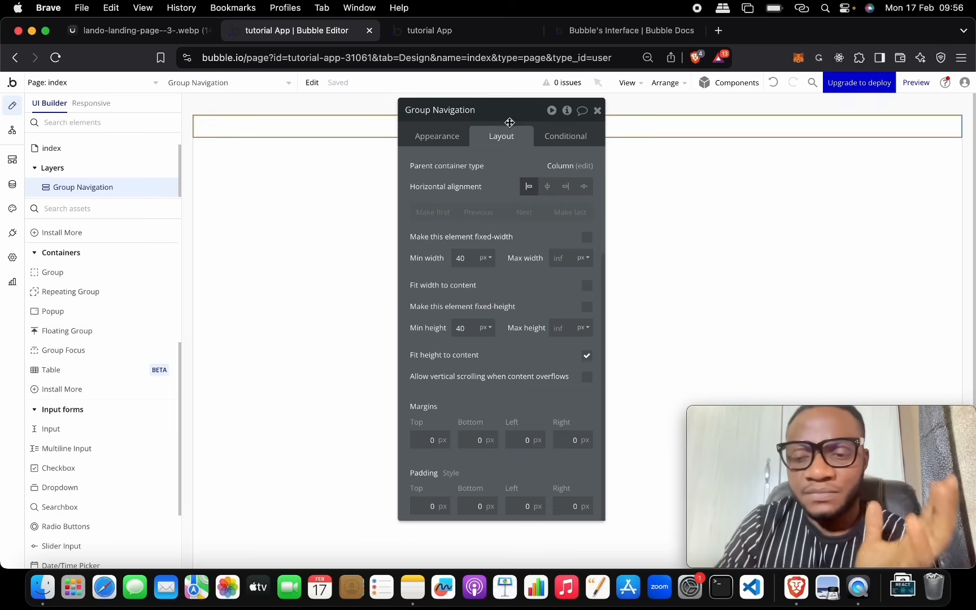
click(439, 137)
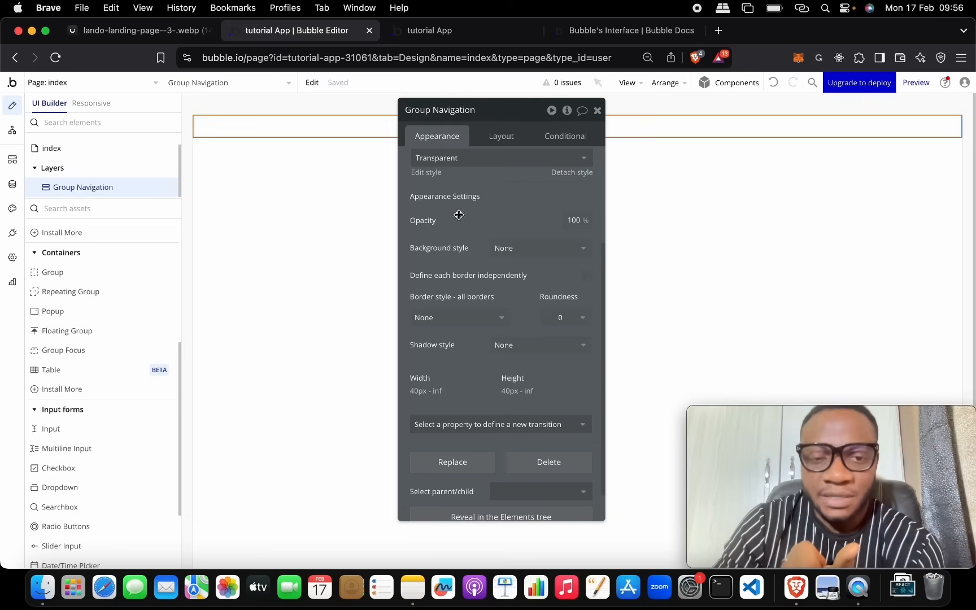
scroll(465, 261, up, 3)
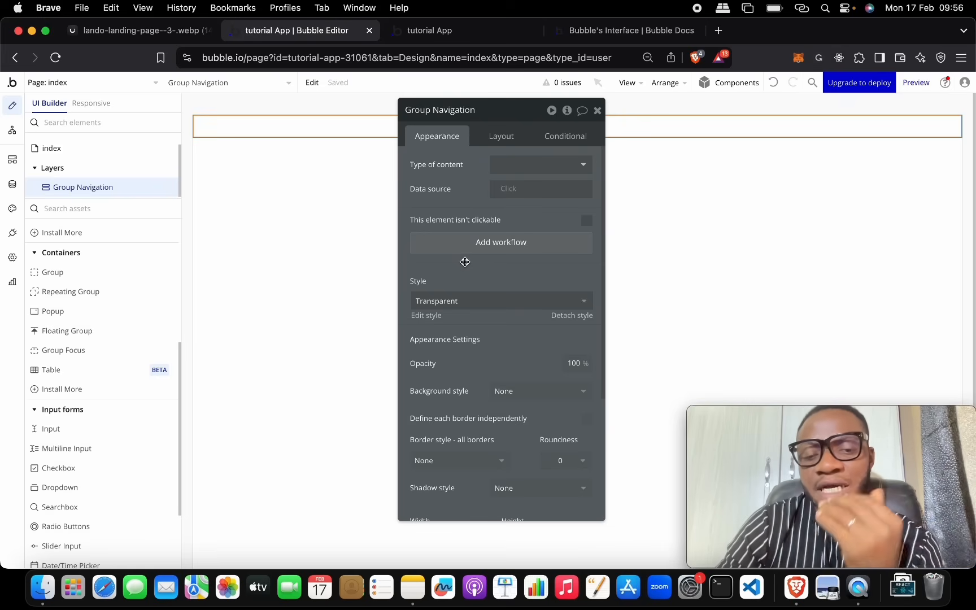
click(501, 138)
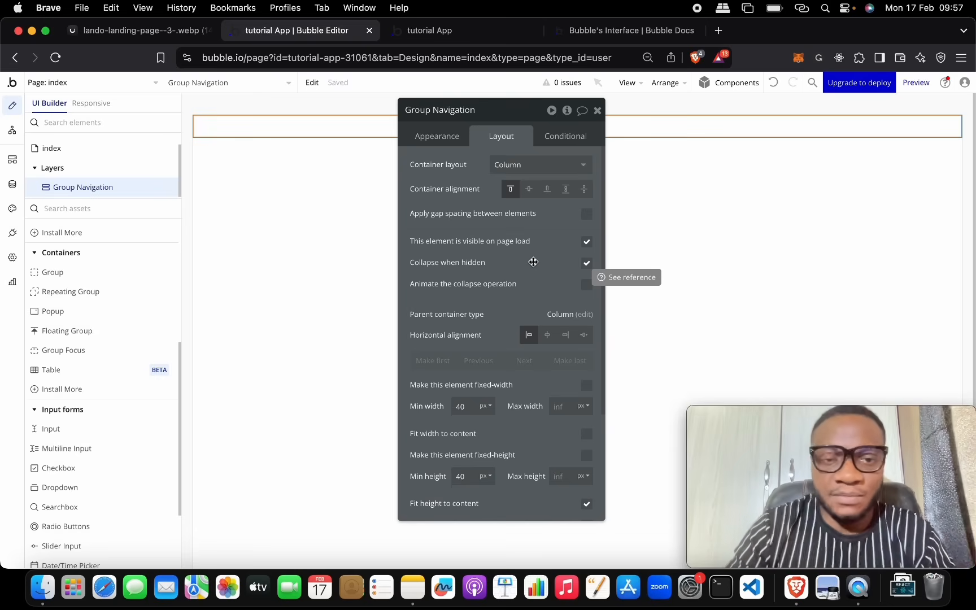
Step: Set Group Navigation's container layout to Row
click(508, 165)
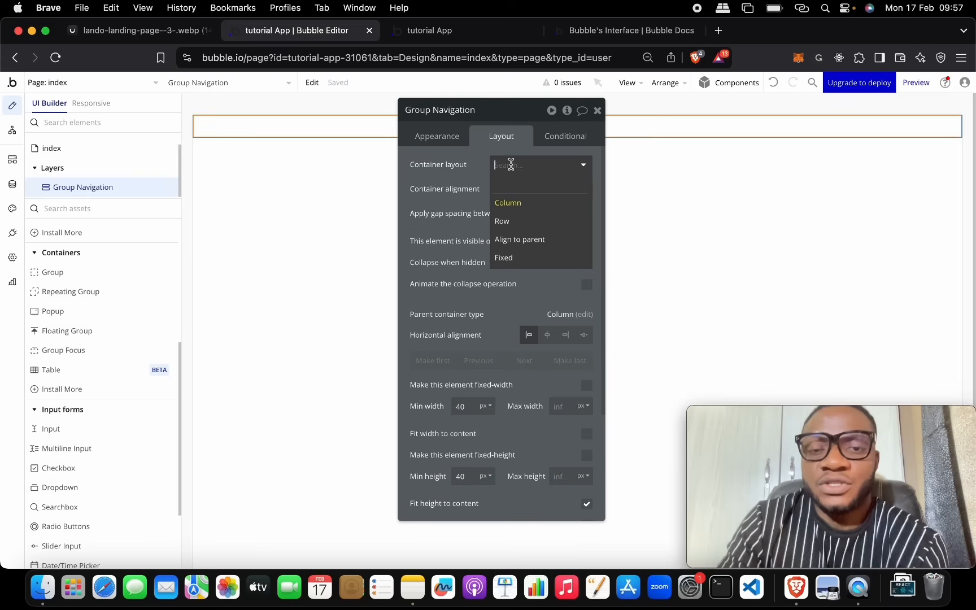
click(505, 221)
click(529, 163)
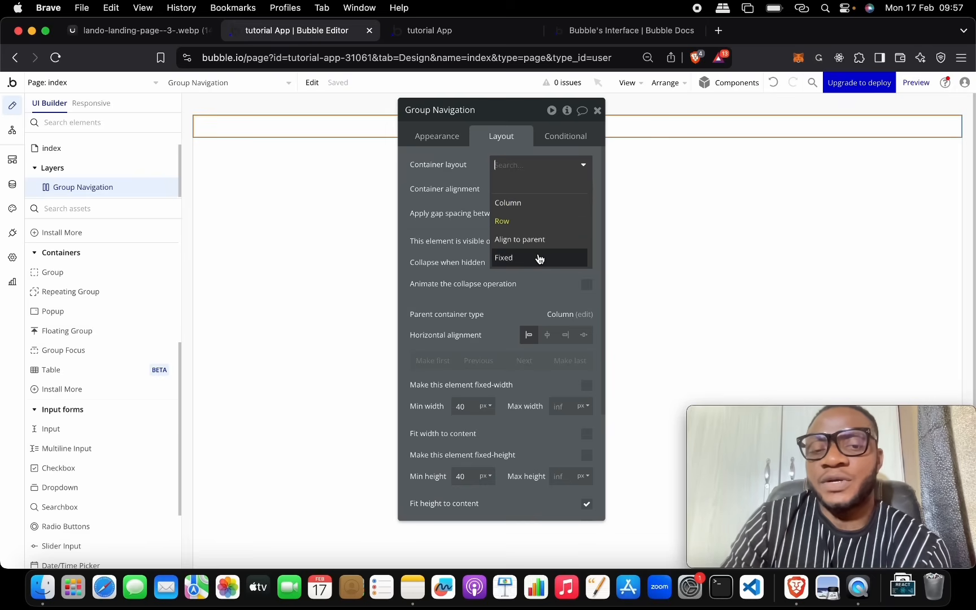
click(550, 208)
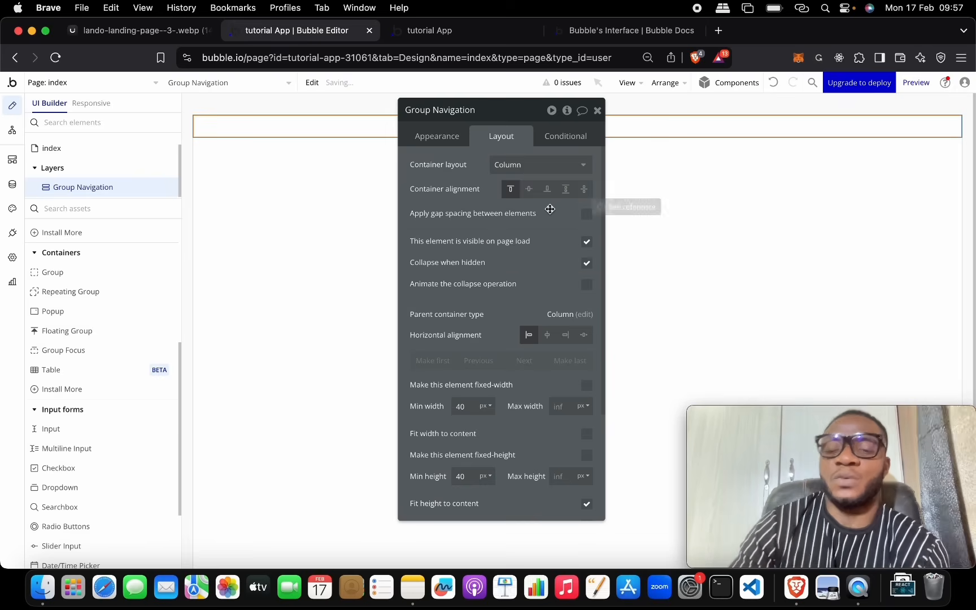
click(544, 165)
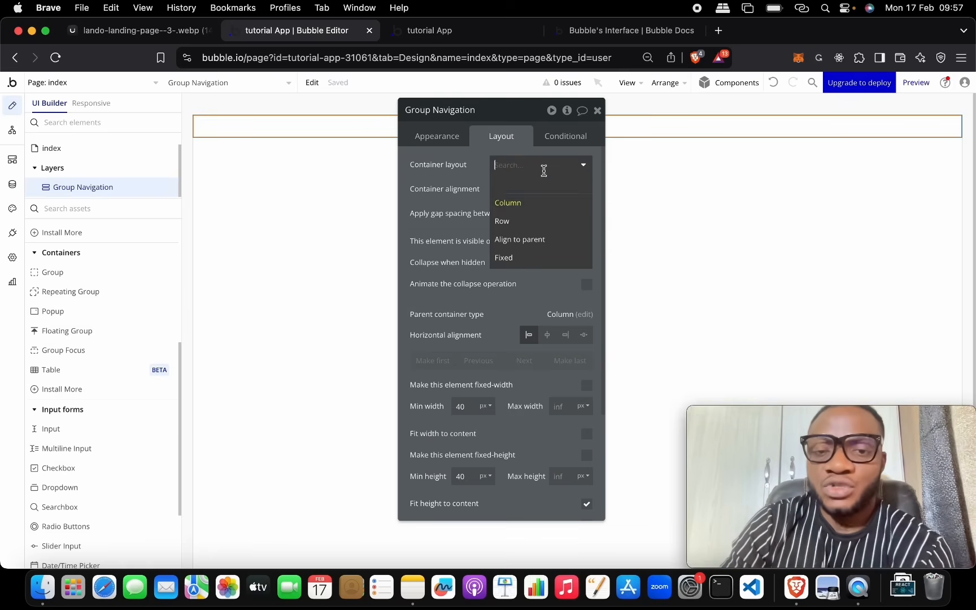
click(546, 221)
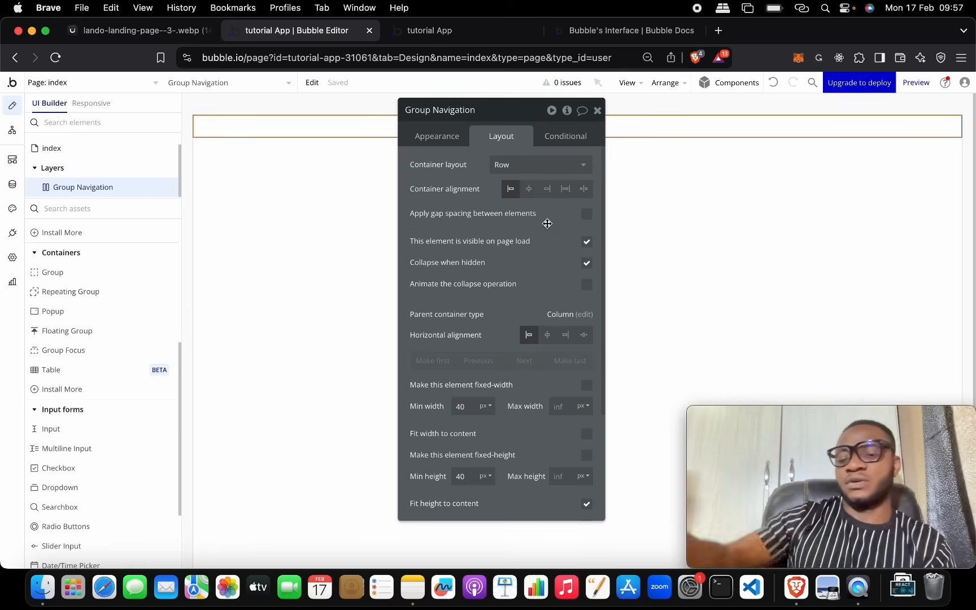
click(539, 168)
click(527, 216)
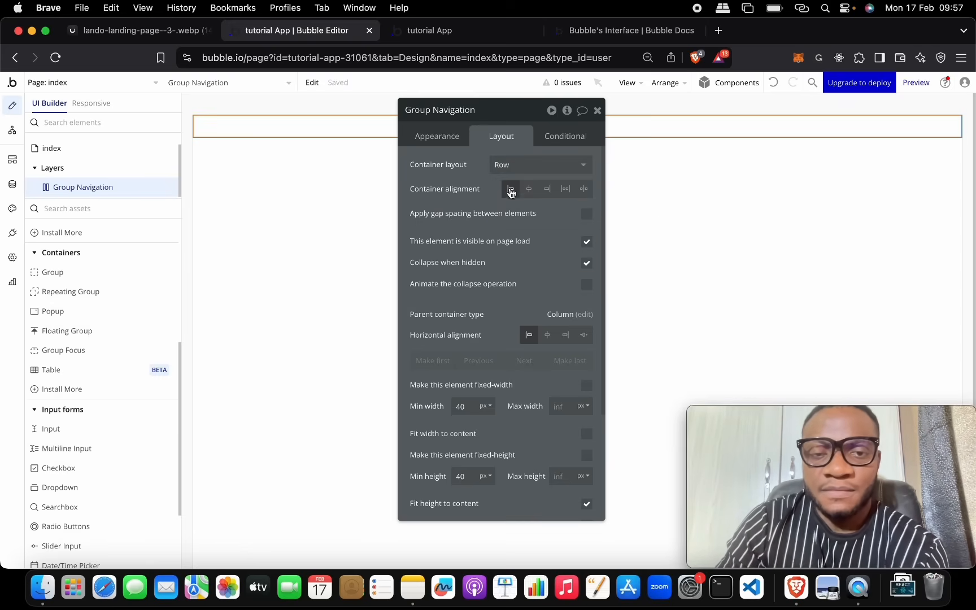
scroll(533, 344, down, 3)
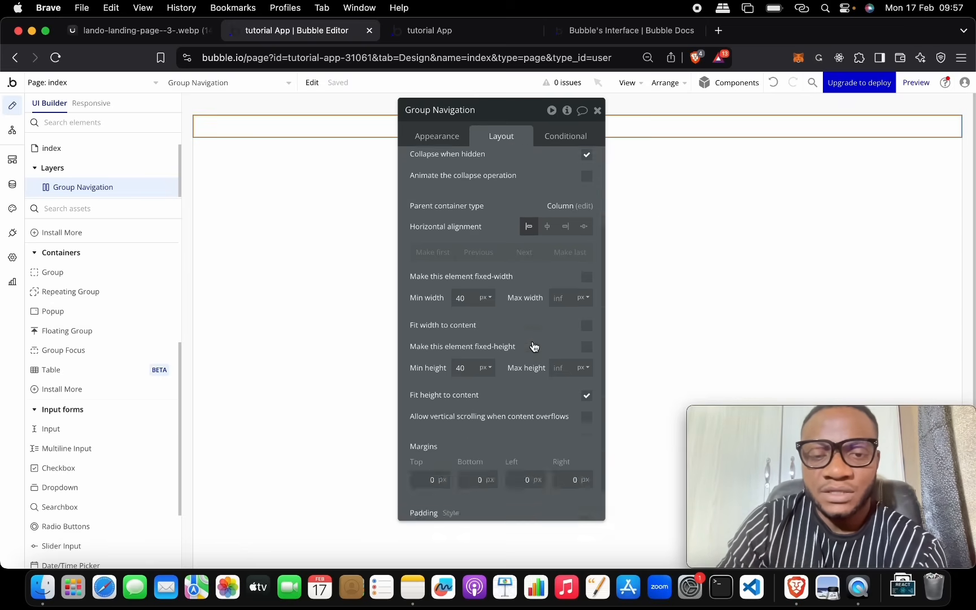
scroll(504, 308, down, 2)
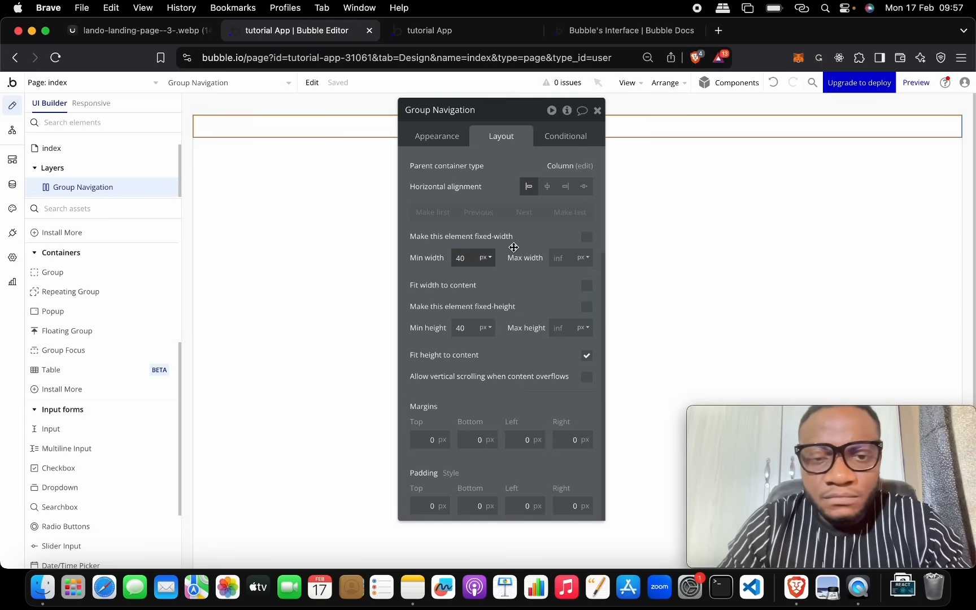
Step: Turn off fixed width on Group Navigation, with 0 min width and 100 px min height
click(587, 236)
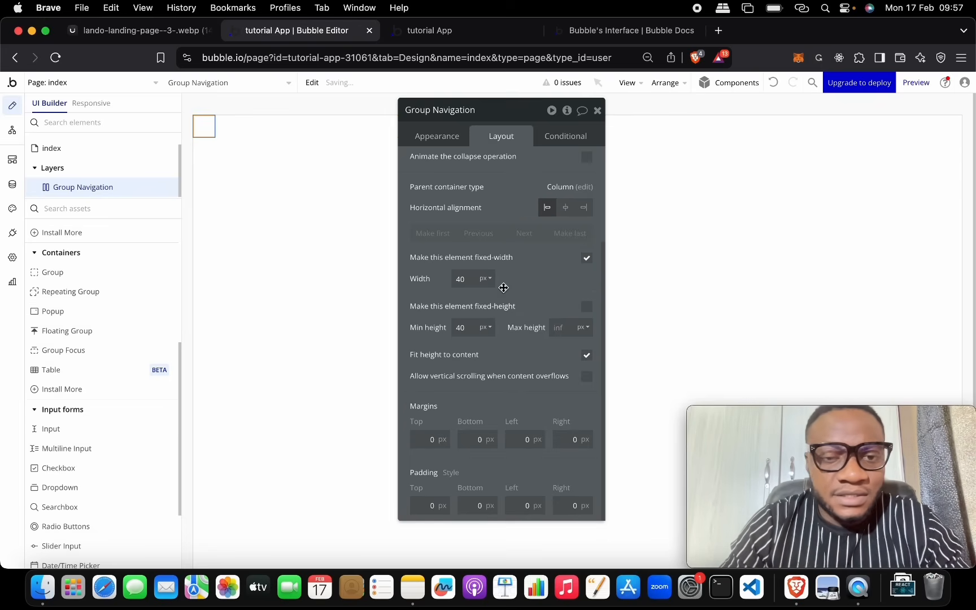
click(469, 280)
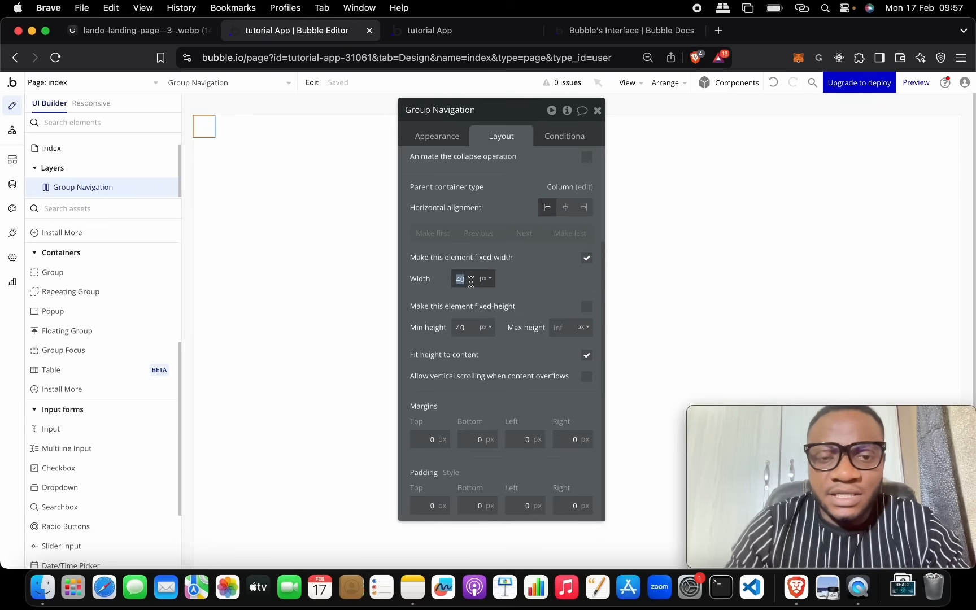
click(488, 280)
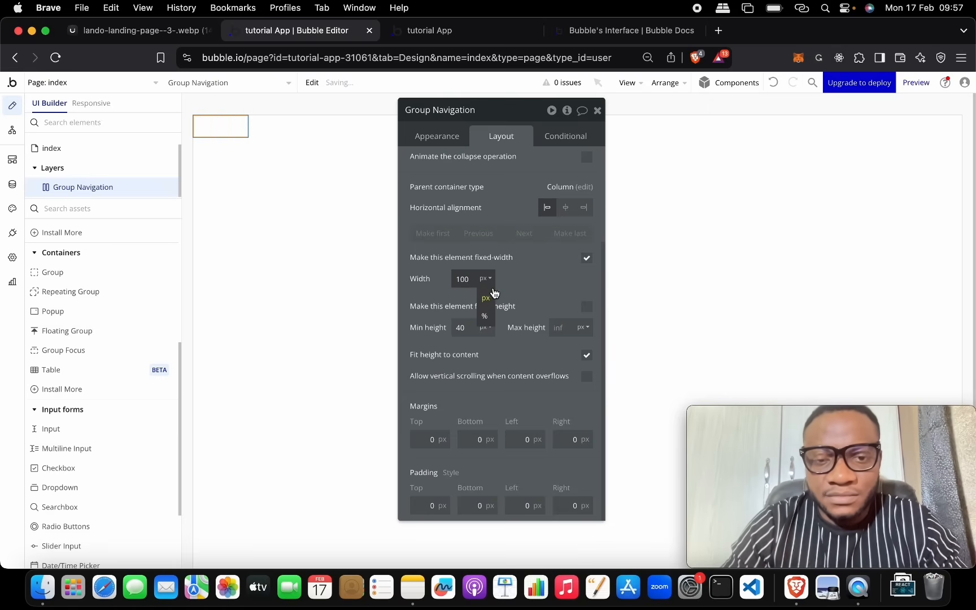
click(486, 318)
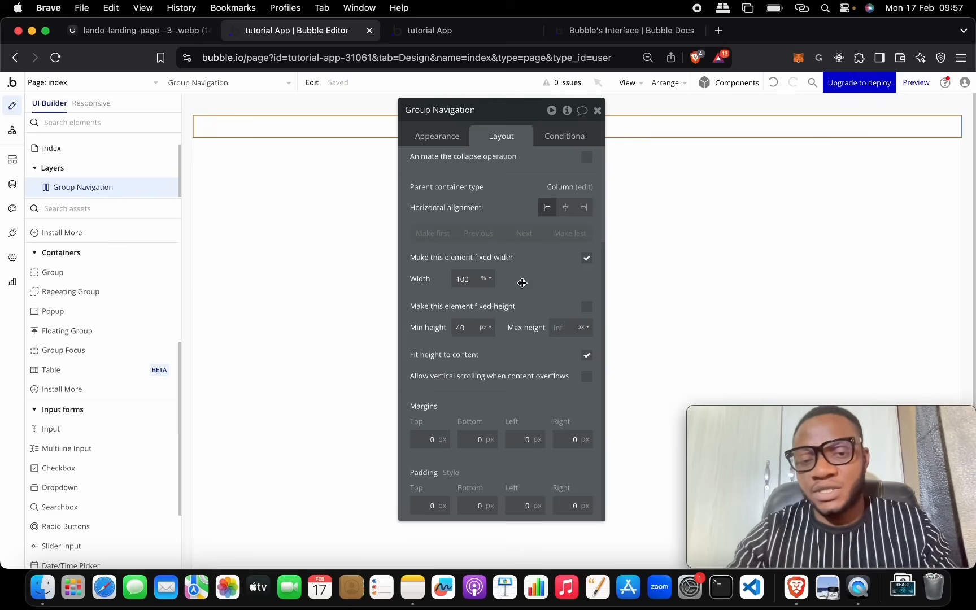
click(588, 259)
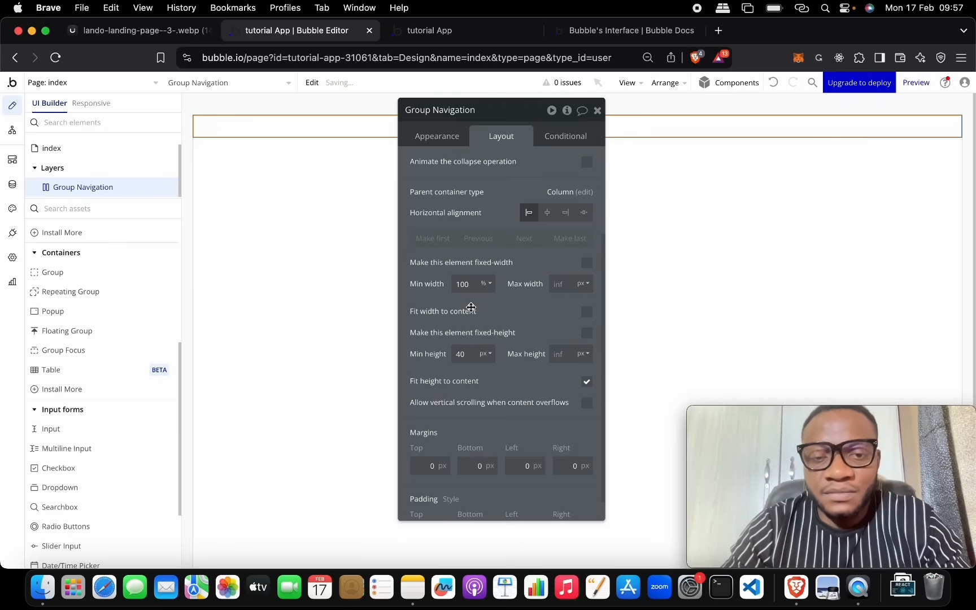
click(468, 285)
click(524, 307)
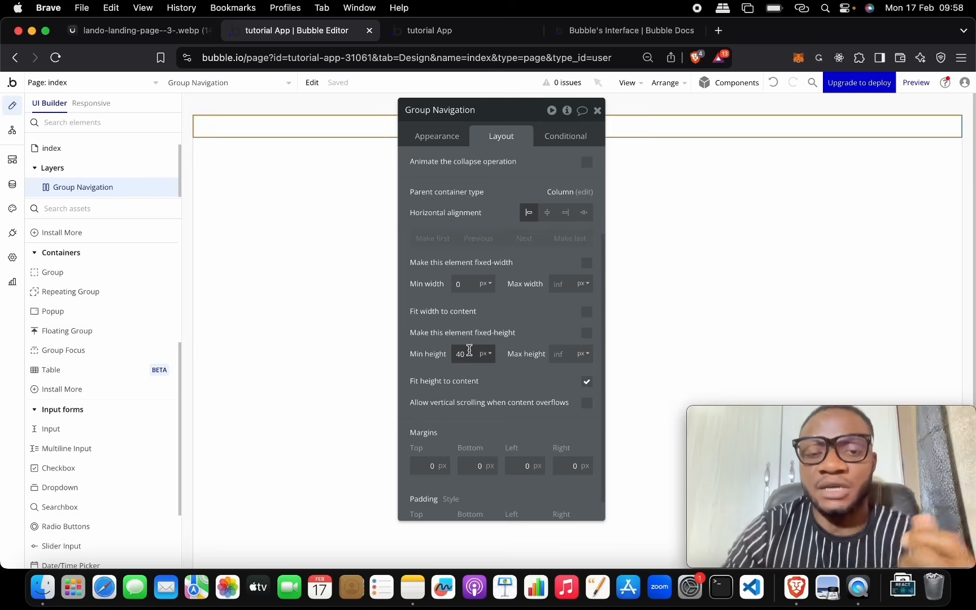
key(Return)
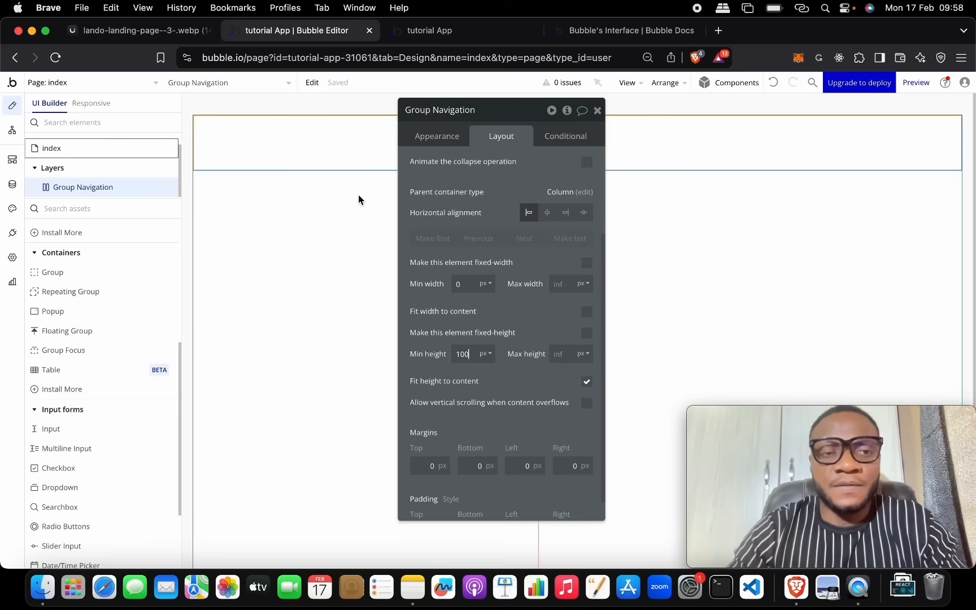
click(176, 32)
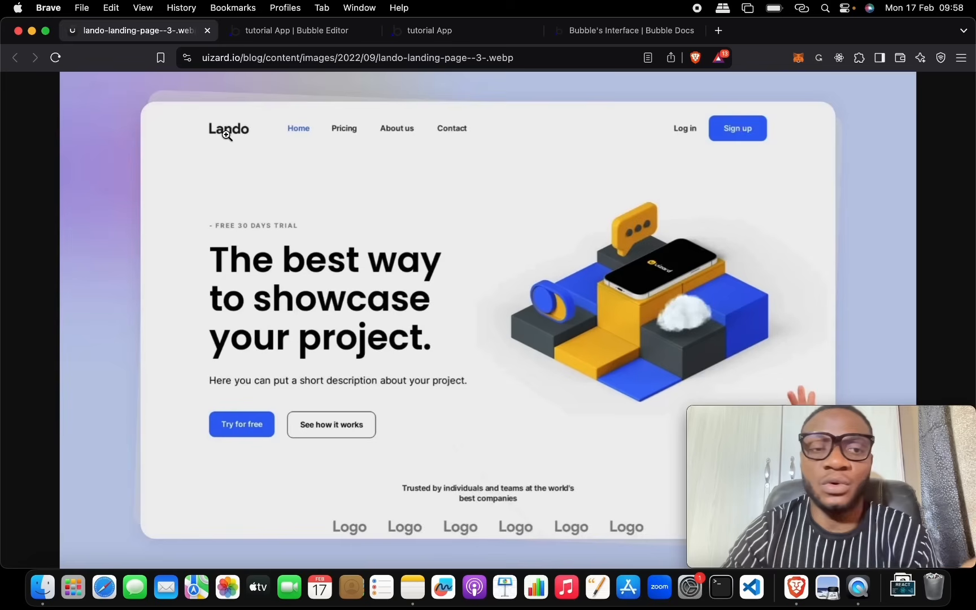
Step: Drag a new Link element into Group Navigation
click(326, 31)
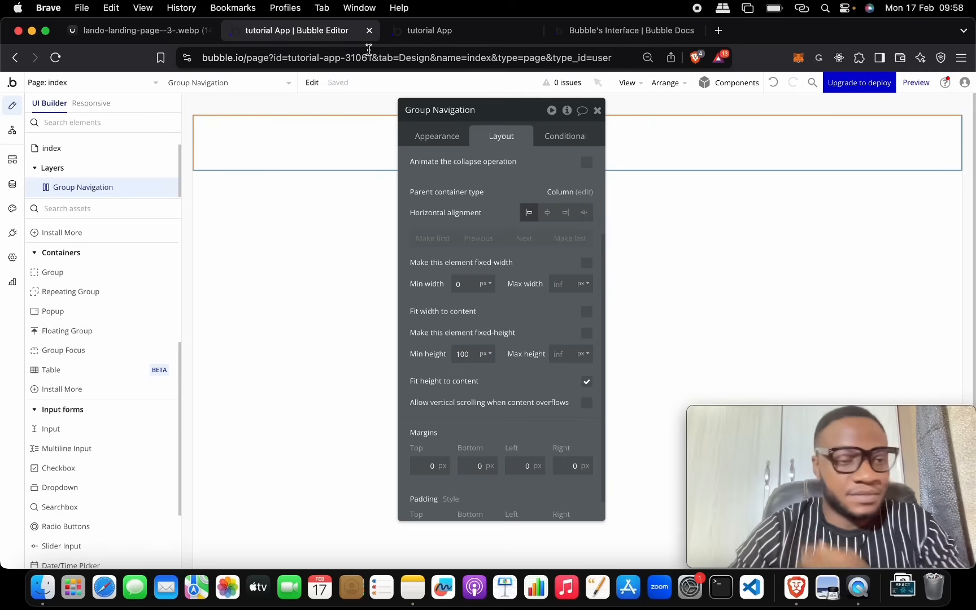
drag(501, 110, 638, 114)
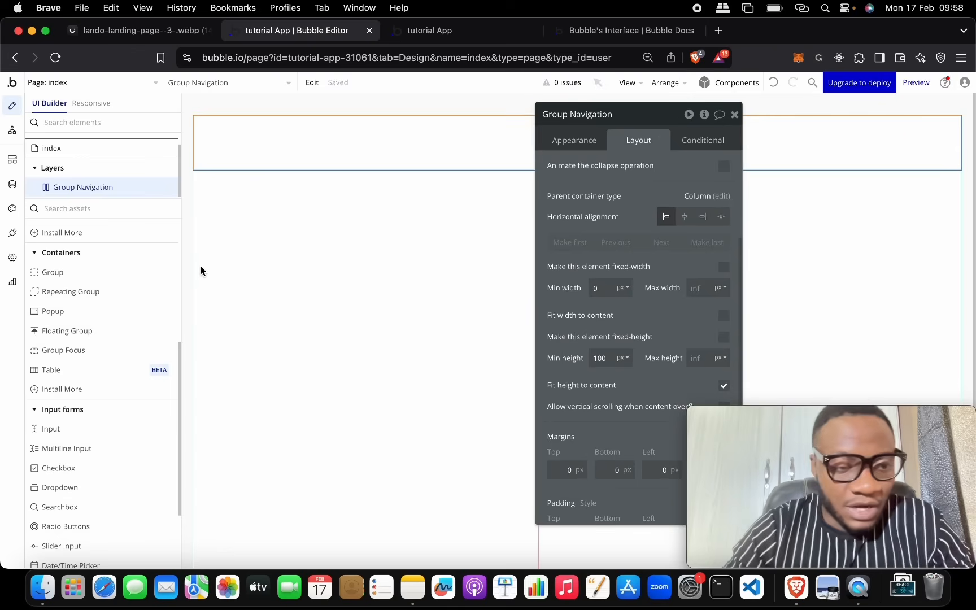
scroll(120, 359, up, 5)
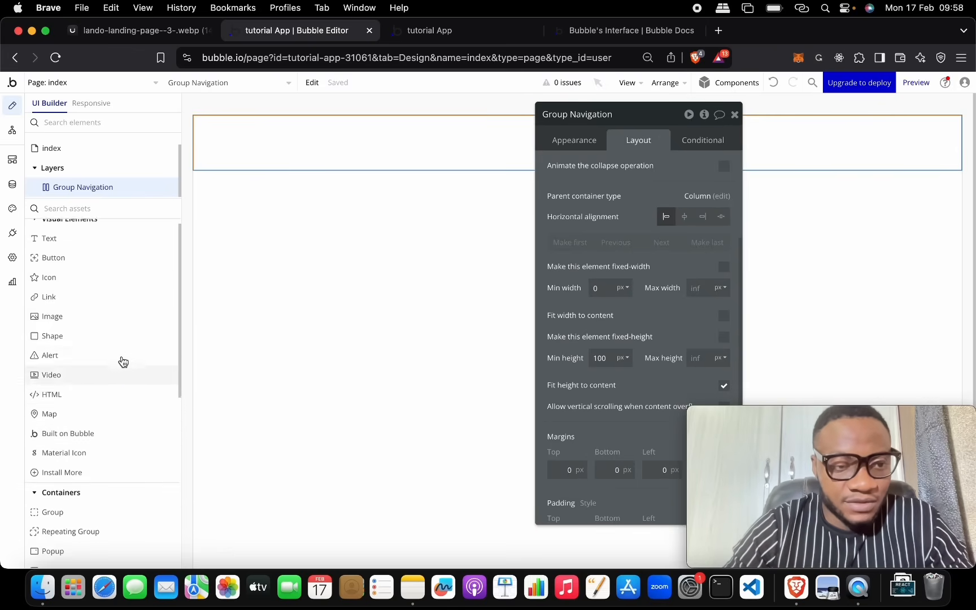
drag(109, 306, 262, 147)
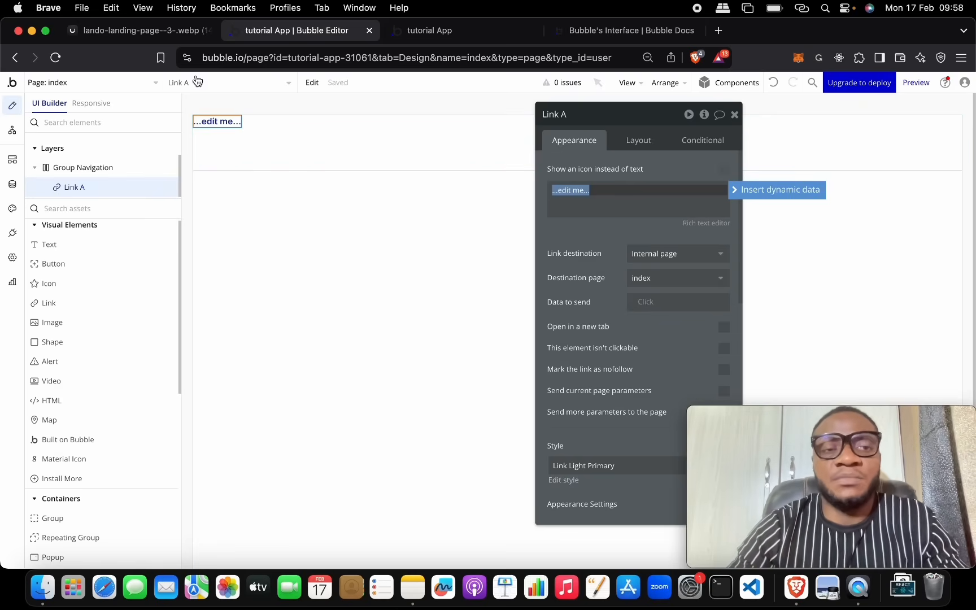
Step: Check the reference logo and change the link text from '...edit me...' to 'Lando'
click(167, 36)
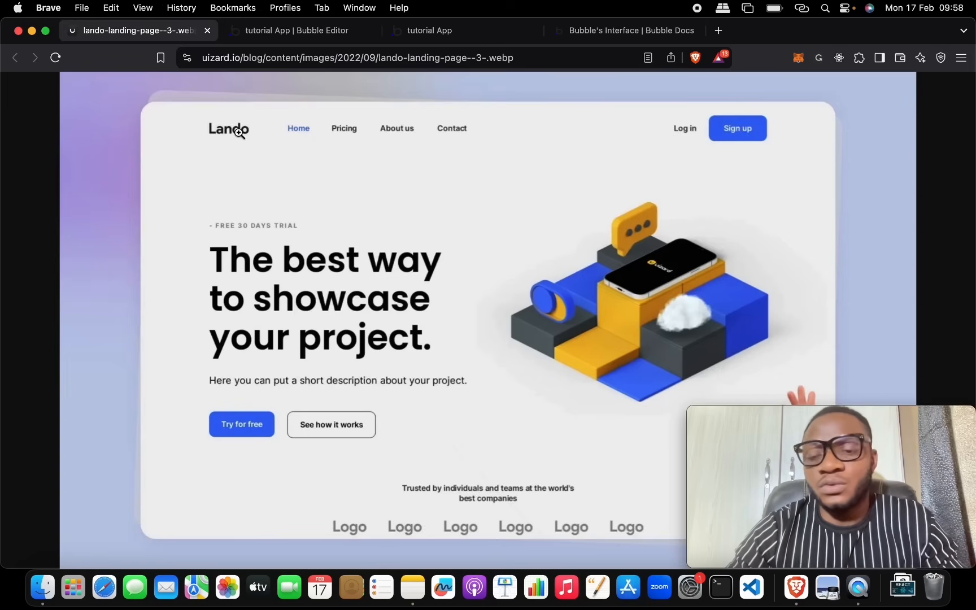
click(315, 26)
click(131, 35)
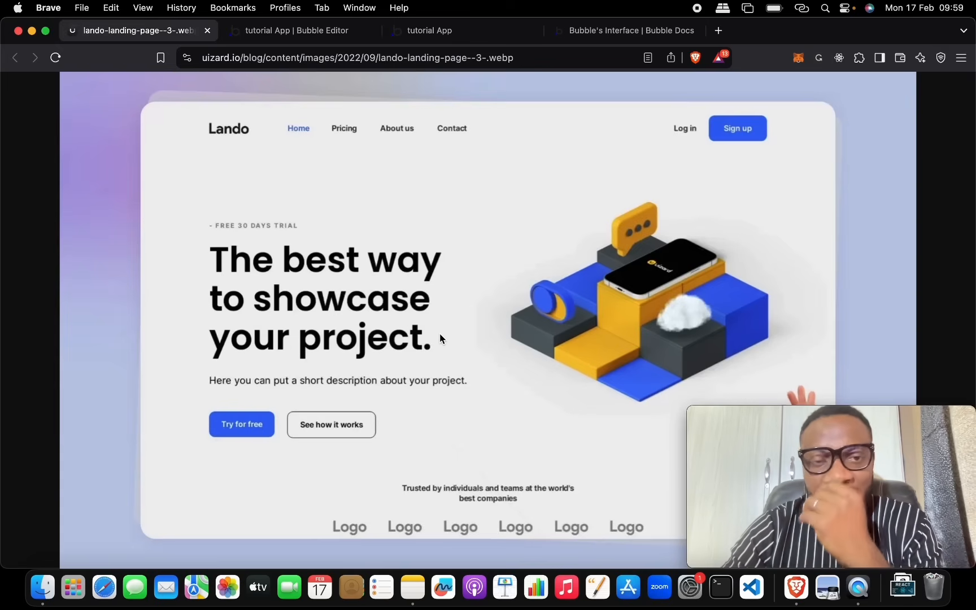
click(324, 30)
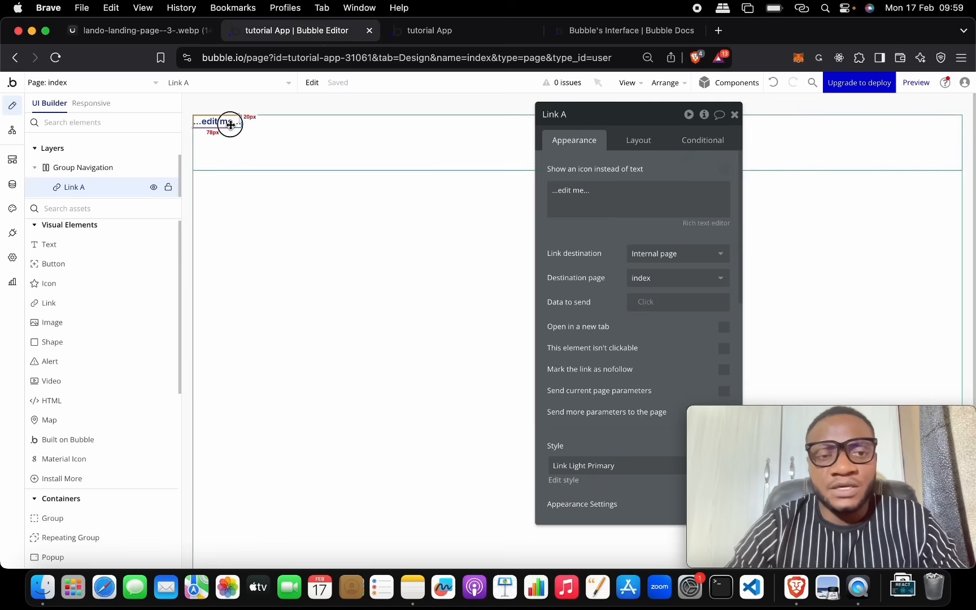
click(645, 203)
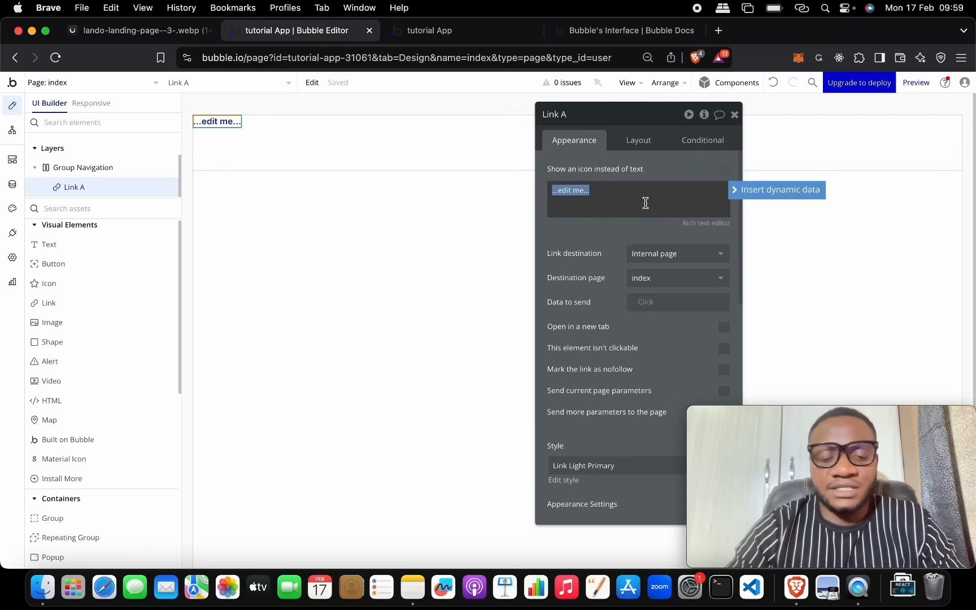
text(Lando)
click(605, 225)
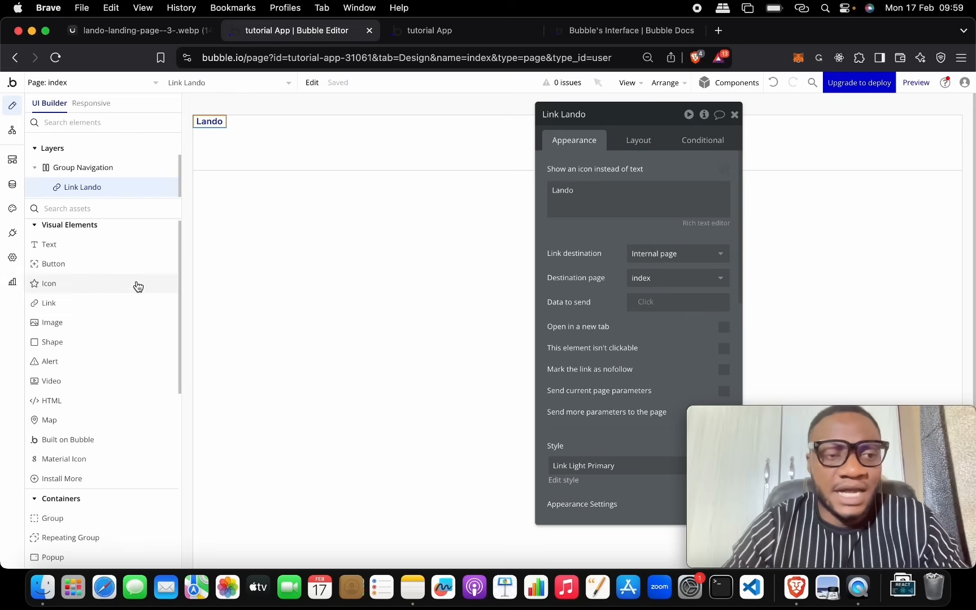
mouse_move(138, 284)
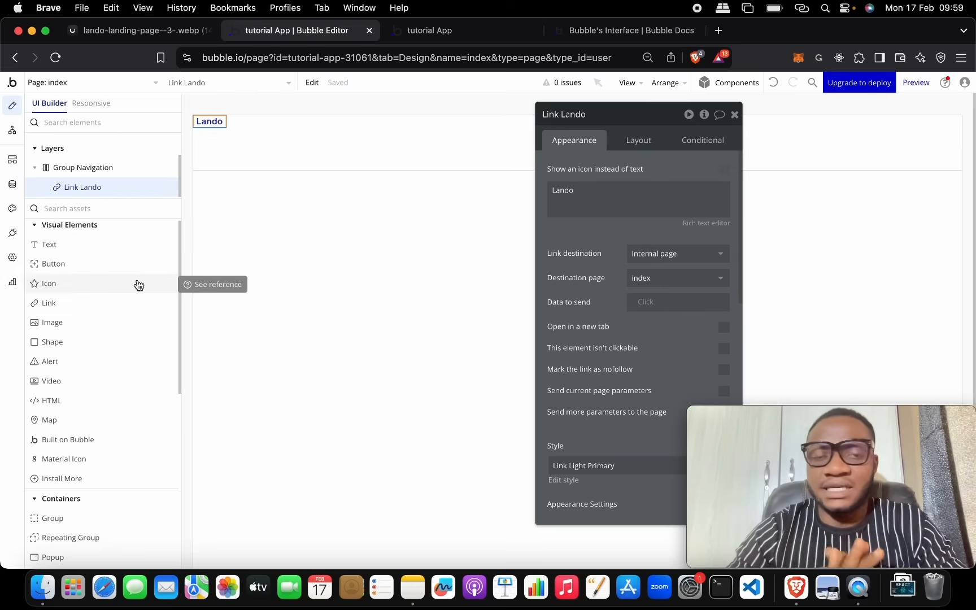
Step: Inspect the Link styles and their font list in Styles without changes, then return to Design
click(12, 214)
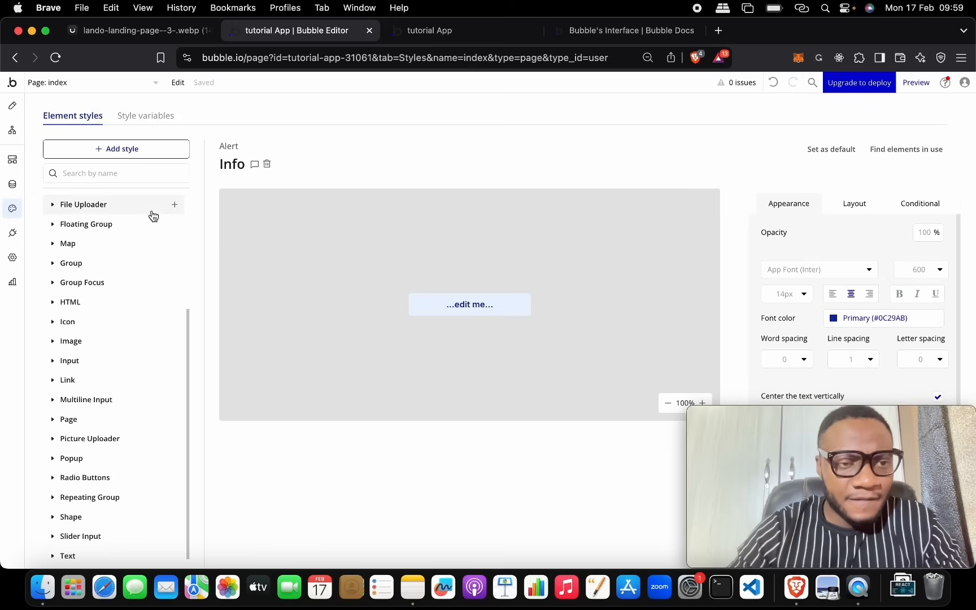
click(121, 381)
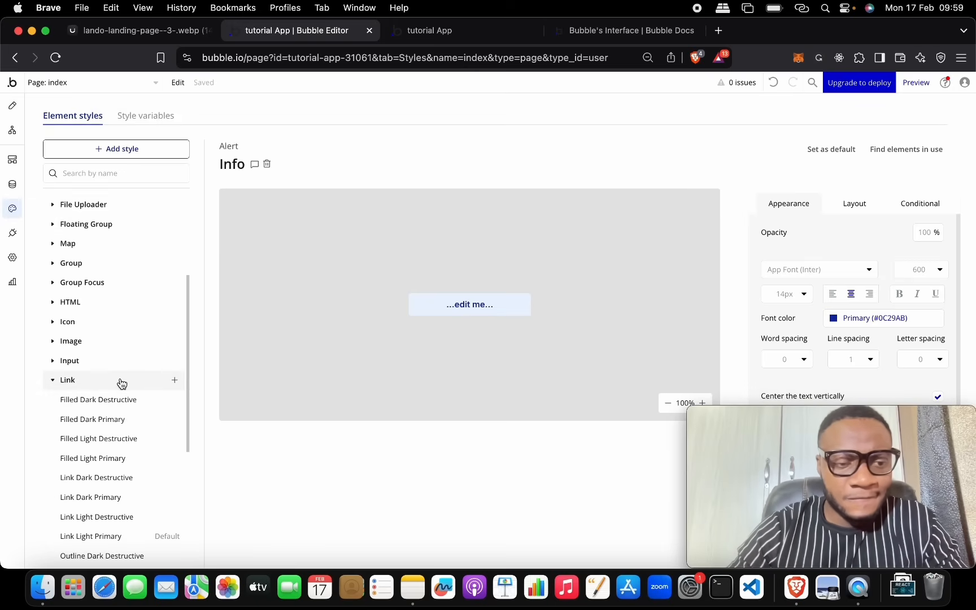
scroll(119, 383, down, 5)
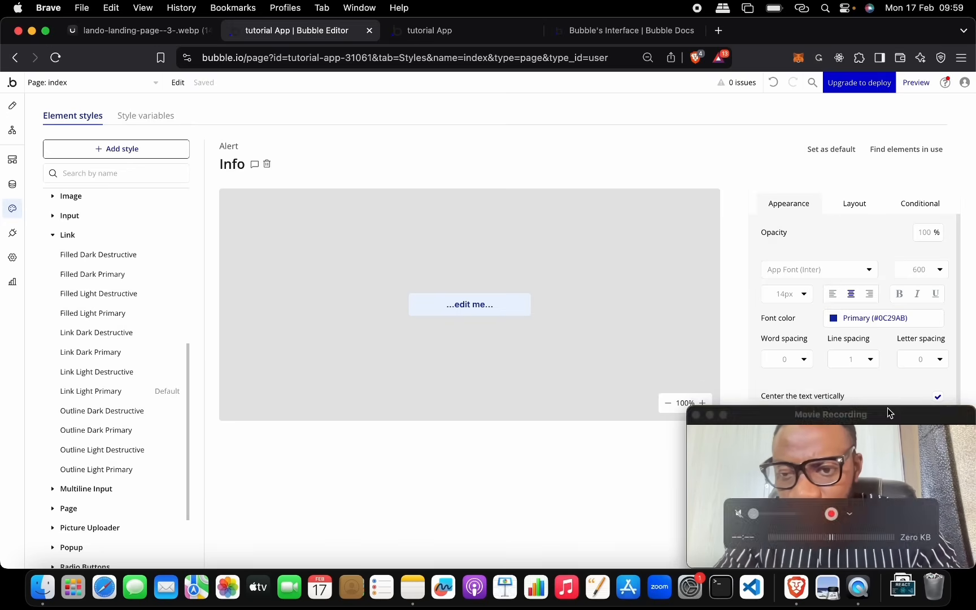
scroll(876, 343, down, 1)
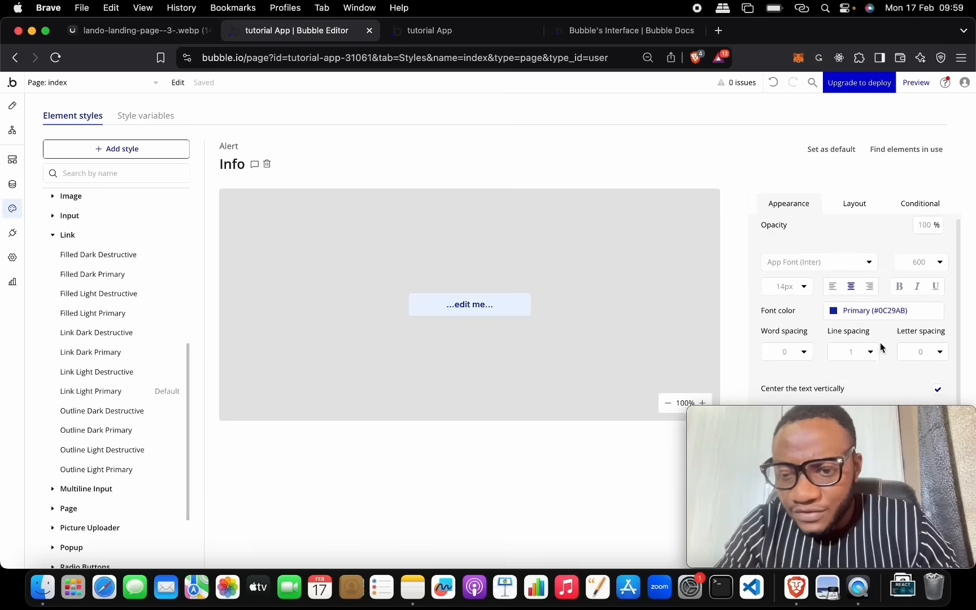
click(867, 264)
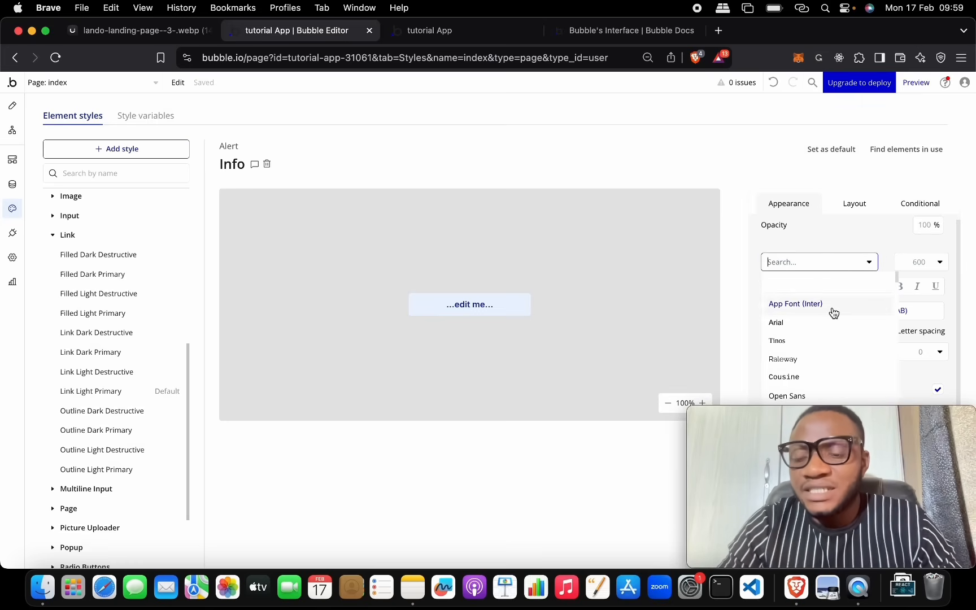
scroll(833, 314, down, 3)
scroll(833, 313, down, 5)
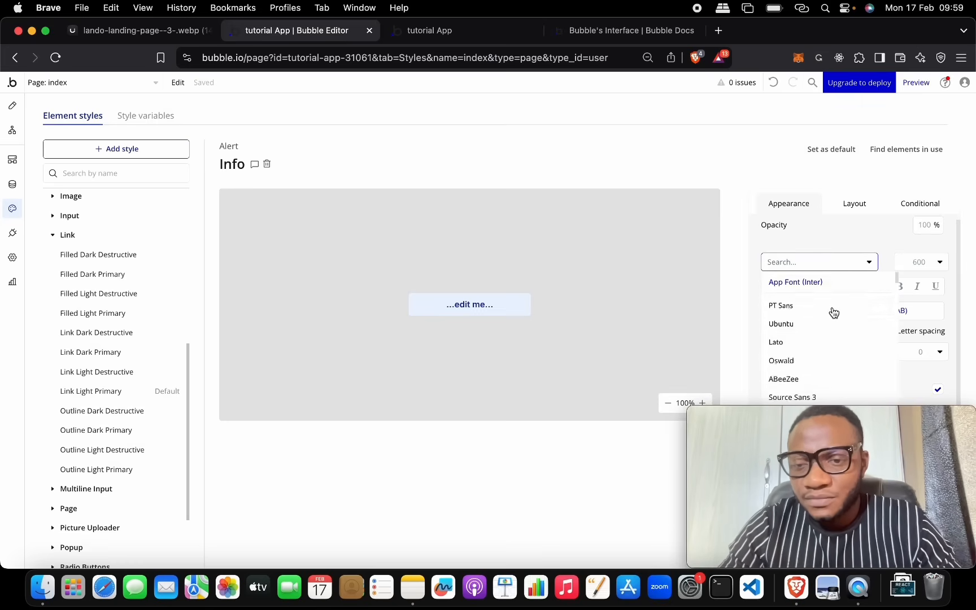
scroll(833, 312, up, 8)
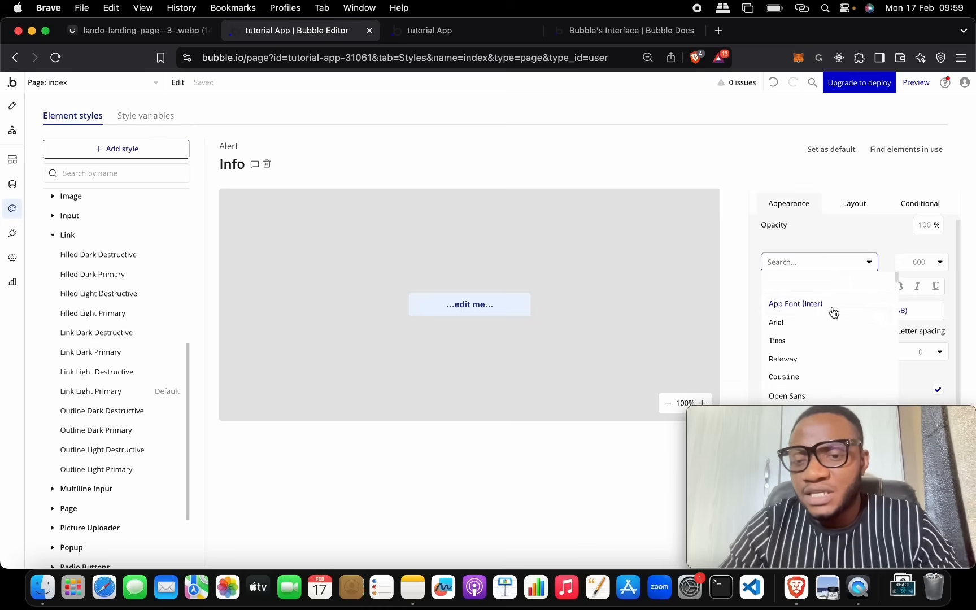
click(741, 258)
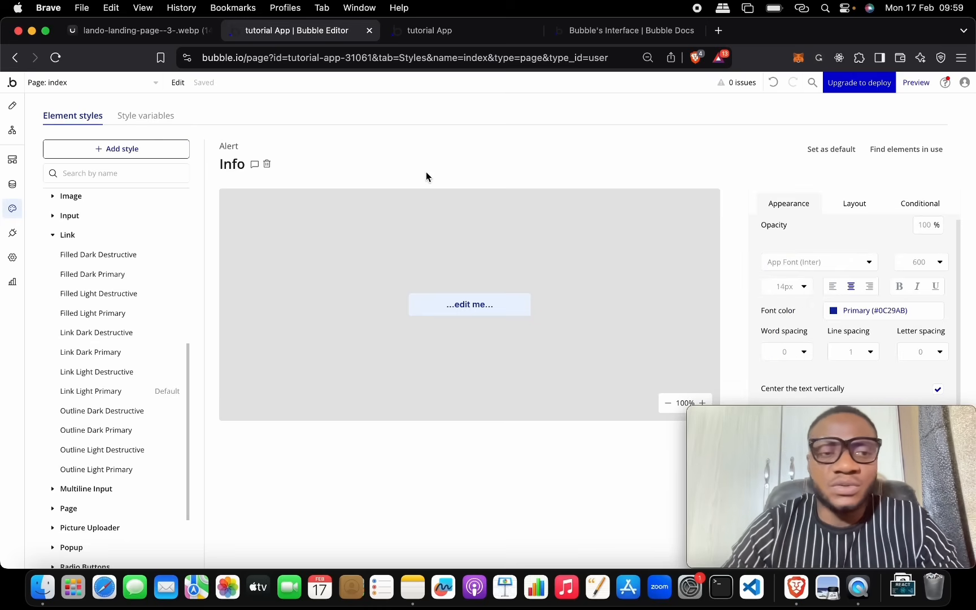
click(62, 235)
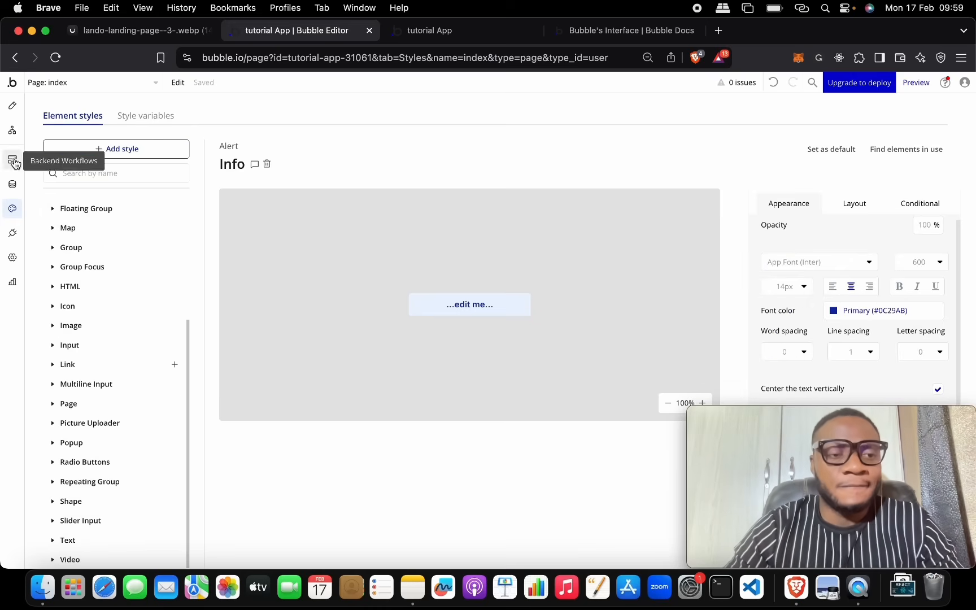
click(13, 105)
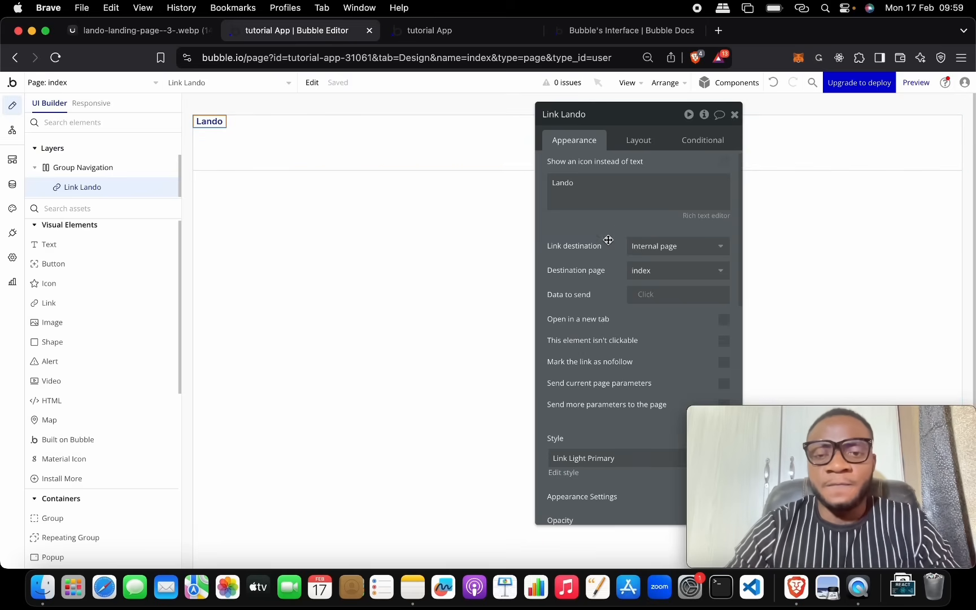
Step: Try the Link Dark Primary and Filled Dark Destructive styles on the Lando link, then remove the style
scroll(609, 256, down, 10)
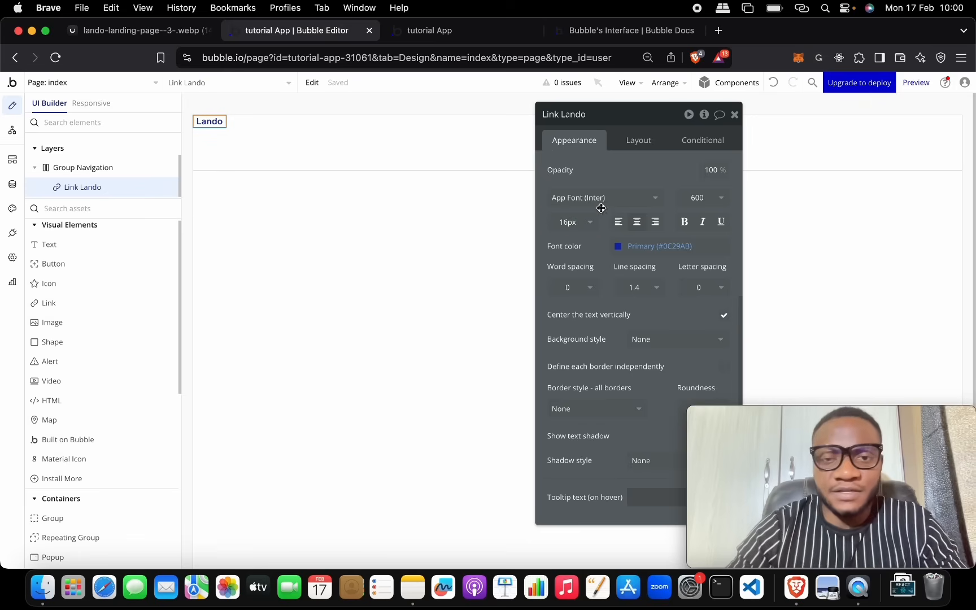
scroll(608, 207, up, 3)
click(625, 187)
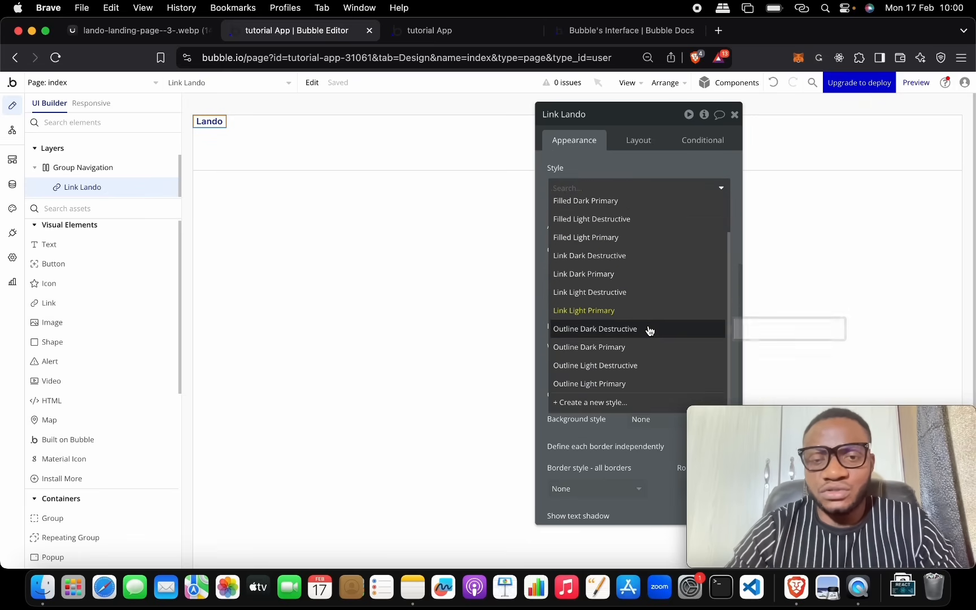
click(650, 279)
click(651, 283)
click(641, 220)
click(643, 195)
click(635, 229)
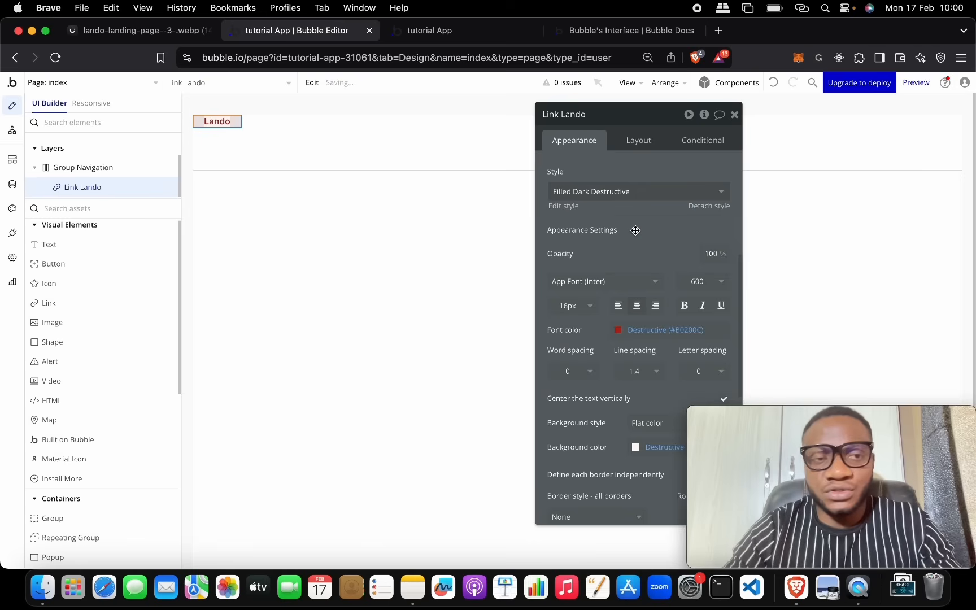
click(641, 194)
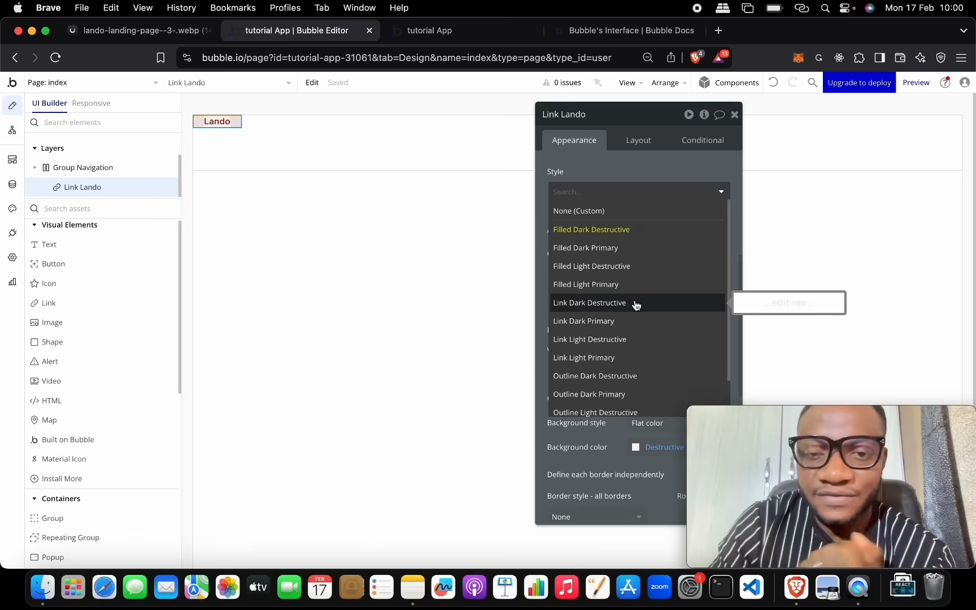
scroll(636, 305, down, 2)
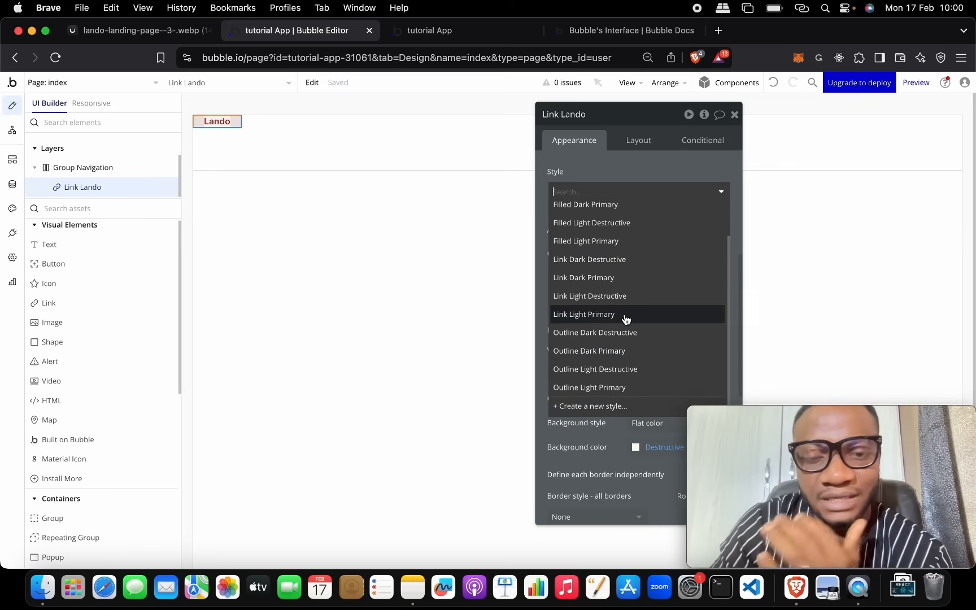
scroll(646, 237, up, 2)
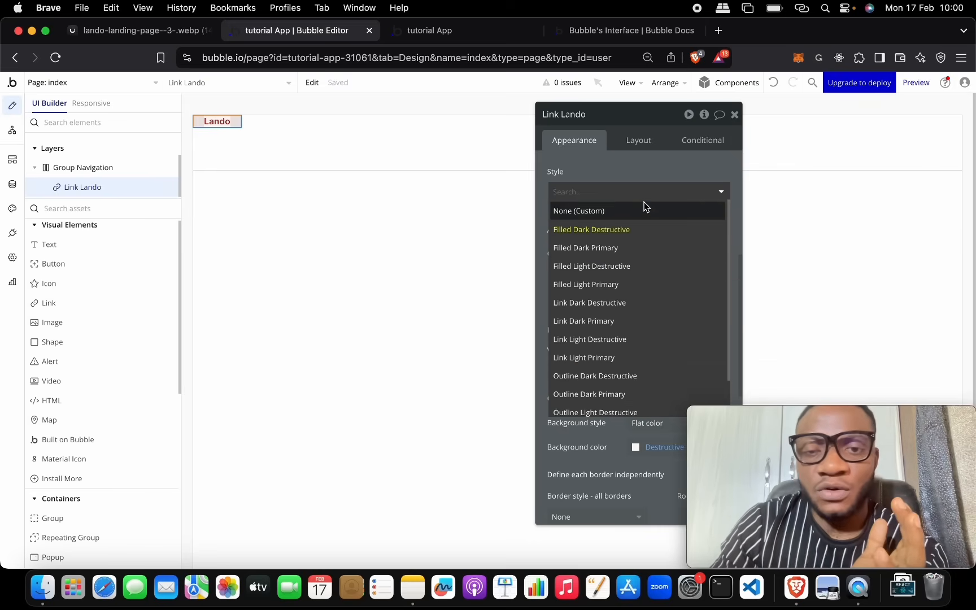
click(645, 209)
Step: Undo the style changes so the Lando link is back on Link Light Primary
click(623, 192)
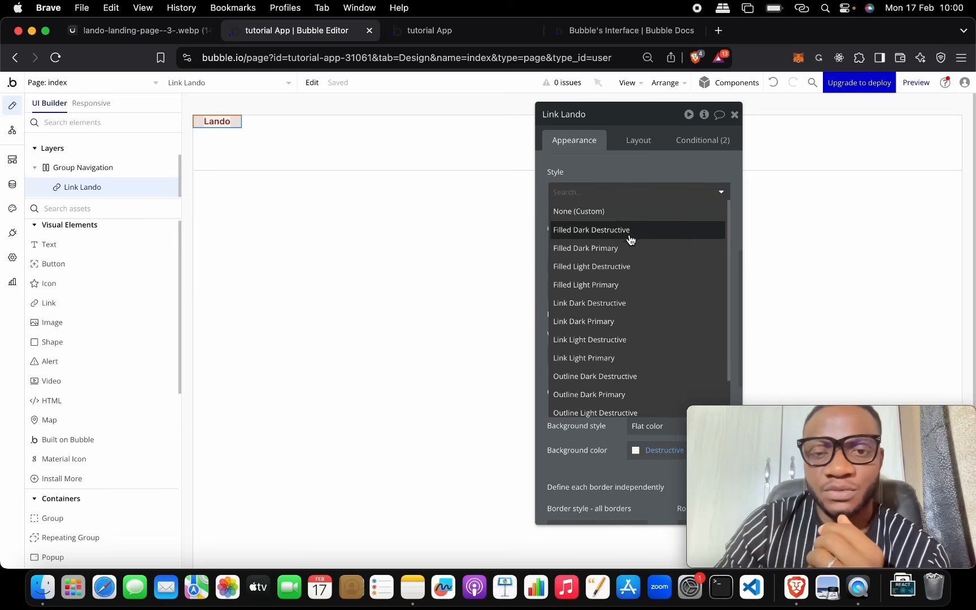
scroll(630, 249, down, 2)
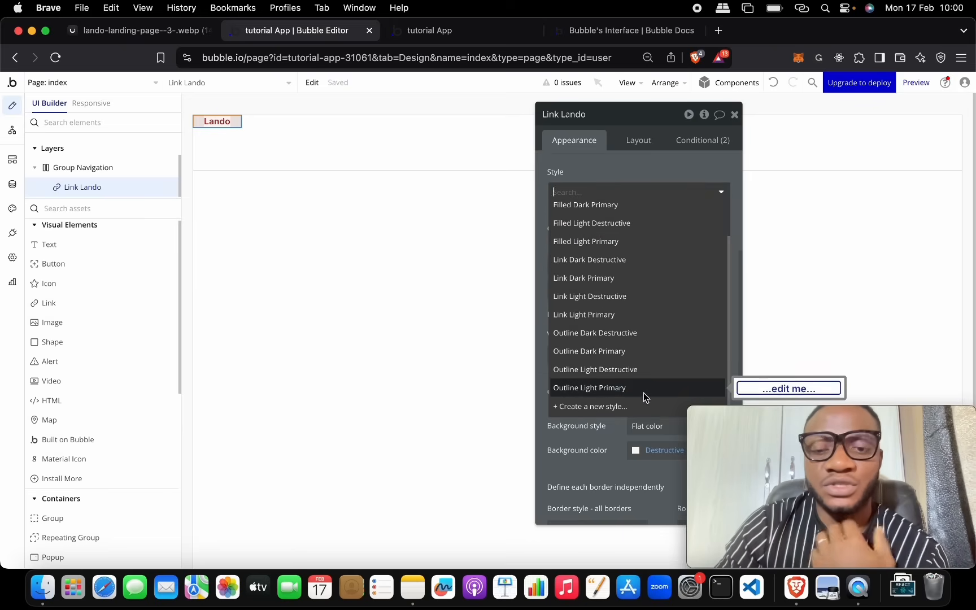
click(769, 83)
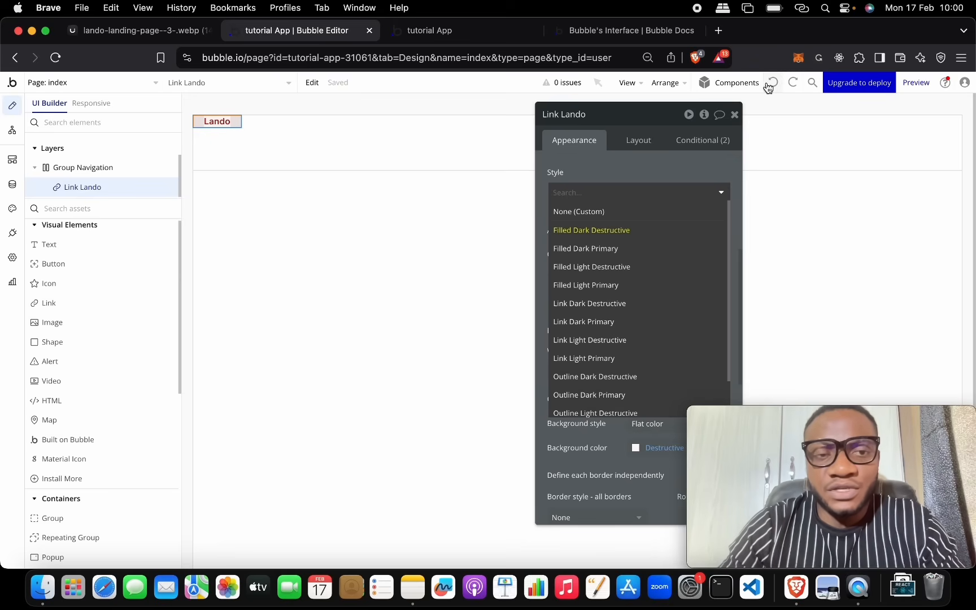
click(770, 84)
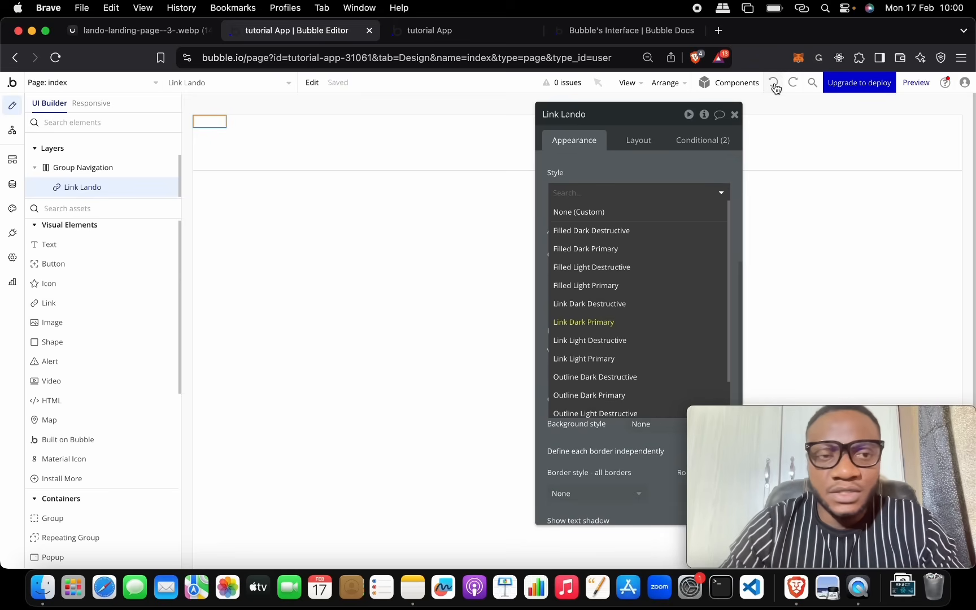
click(773, 83)
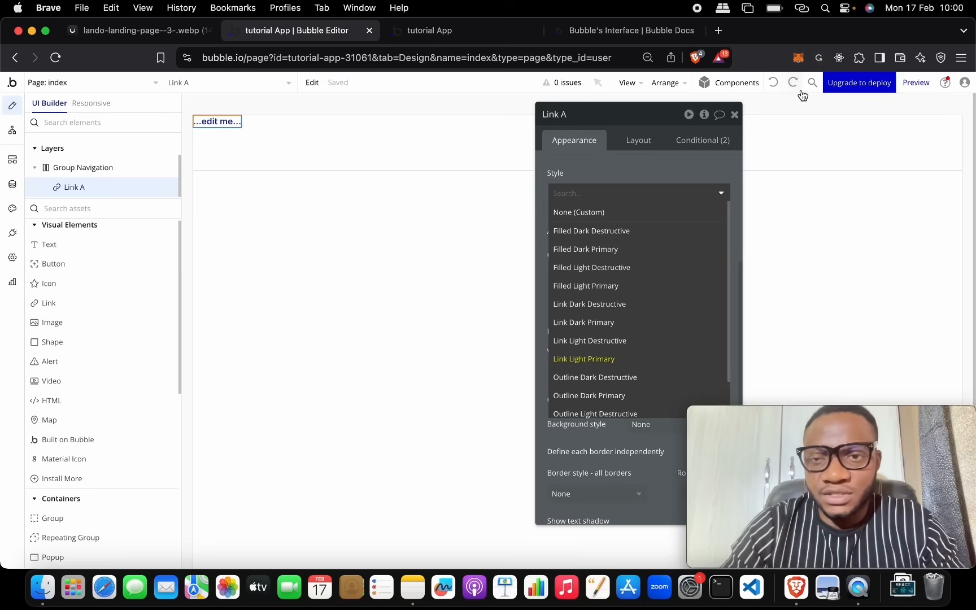
click(792, 82)
click(695, 172)
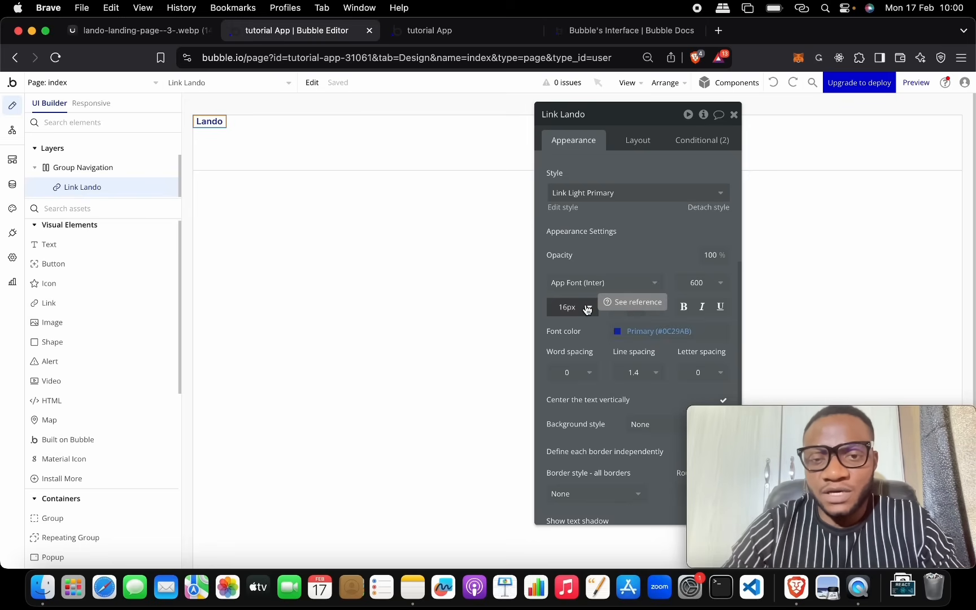
Step: Try a font size of 36 on the Lando link text
scroll(650, 219, up, 3)
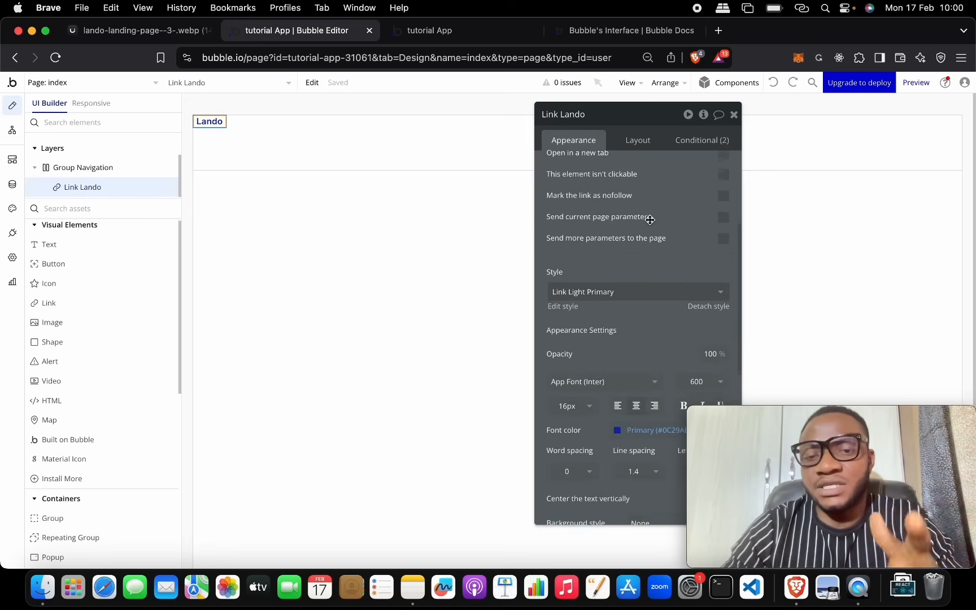
scroll(650, 219, down, 1)
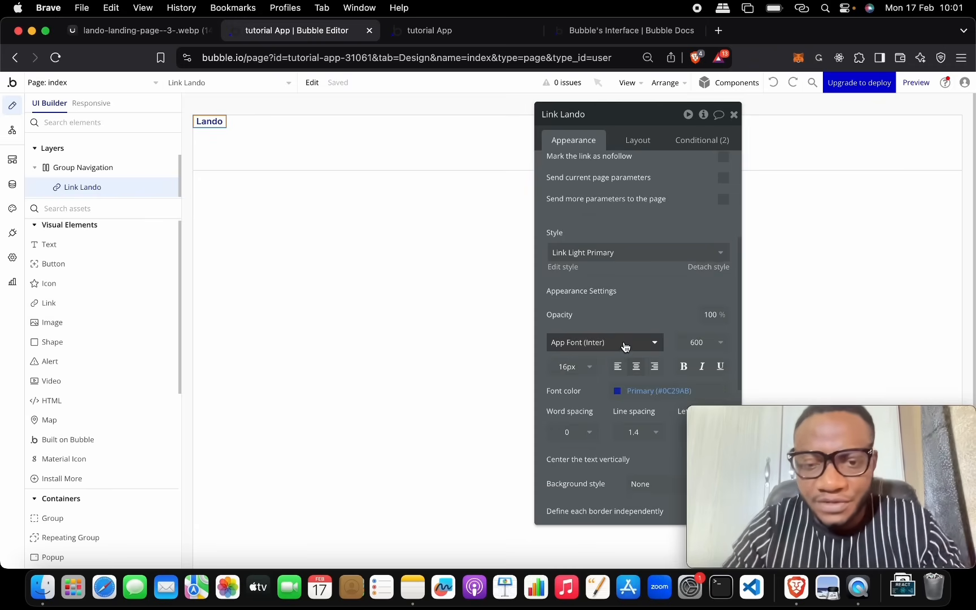
scroll(610, 350, down, 1)
click(590, 333)
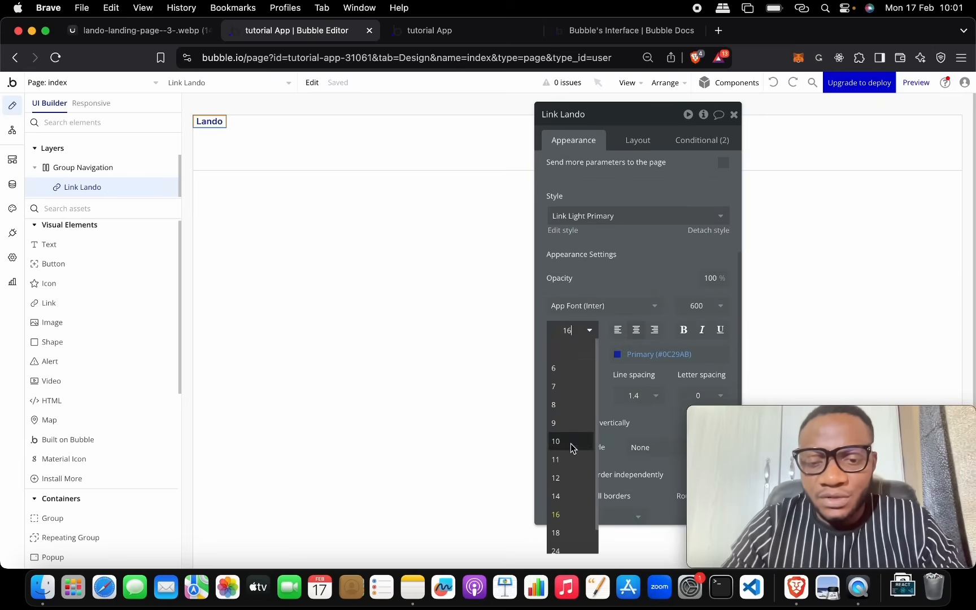
scroll(571, 541, down, 2)
click(574, 546)
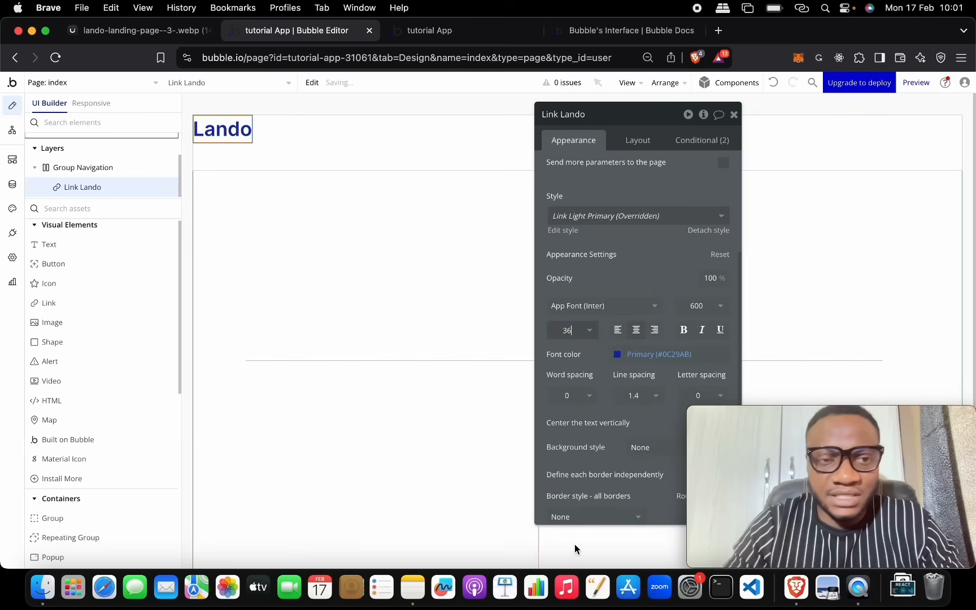
Step: Compare with the reference and settle on a 24 px font size for the Lando link
click(189, 30)
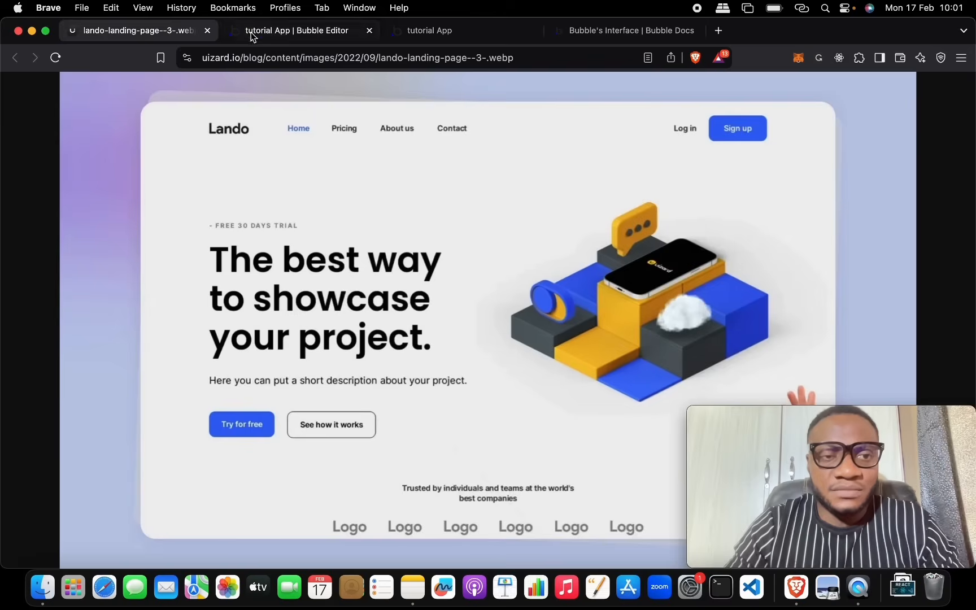
click(274, 32)
click(572, 330)
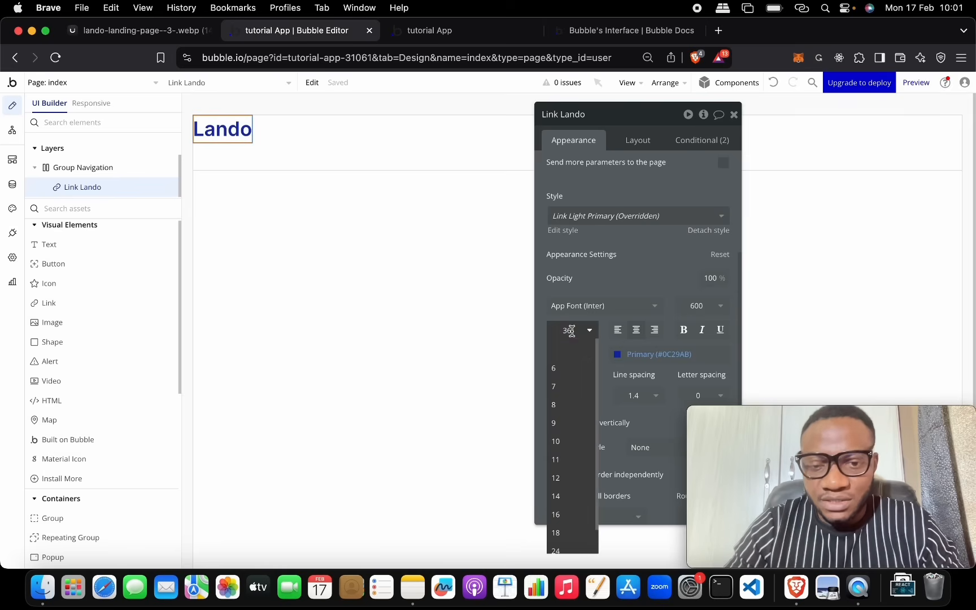
scroll(562, 505, down, 1)
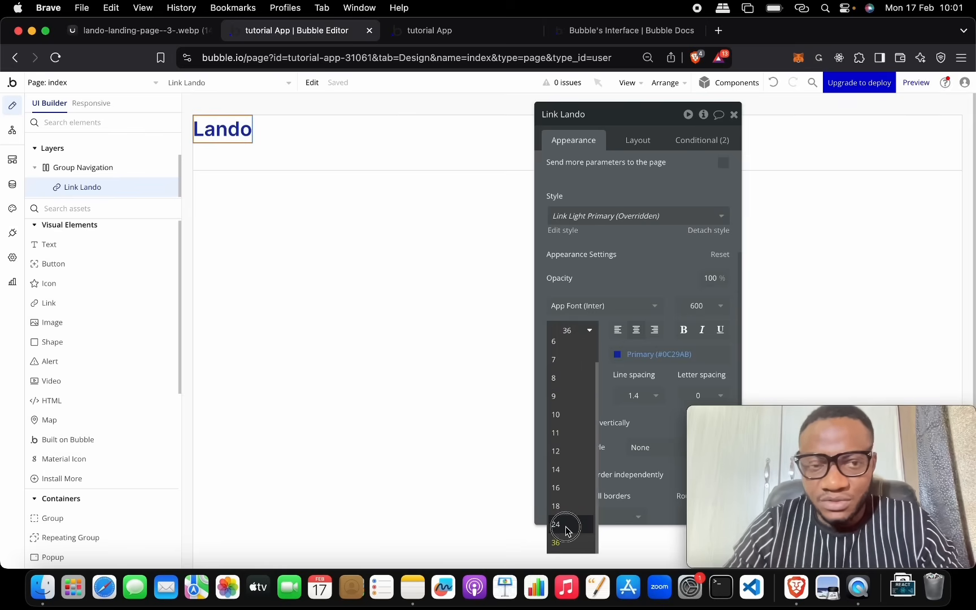
click(565, 526)
click(169, 33)
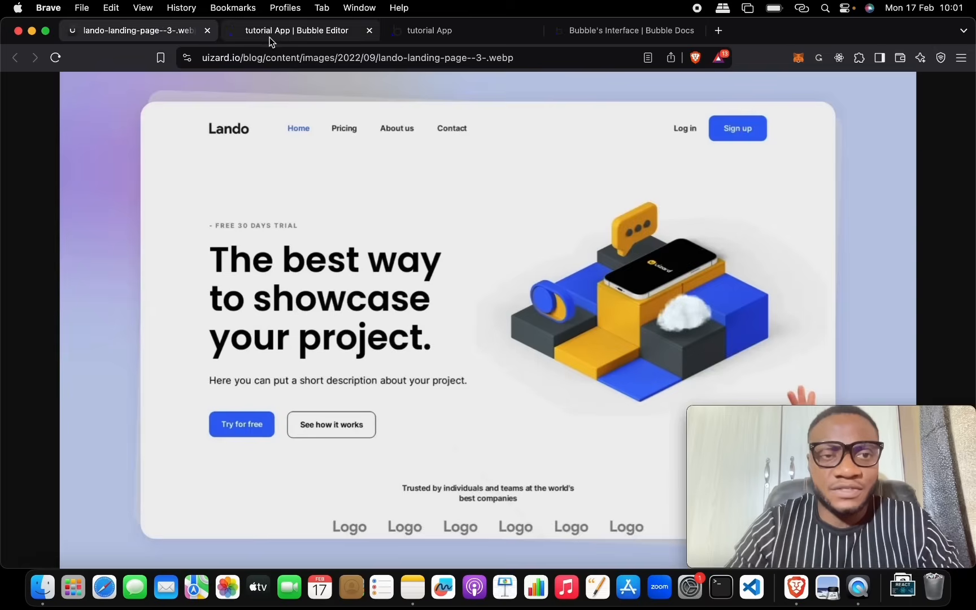
click(269, 34)
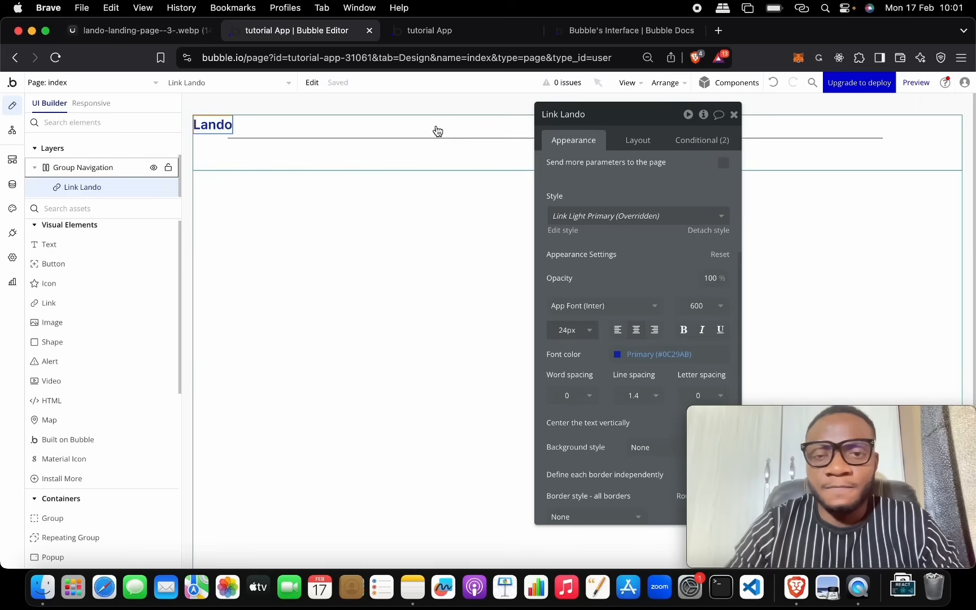
click(159, 32)
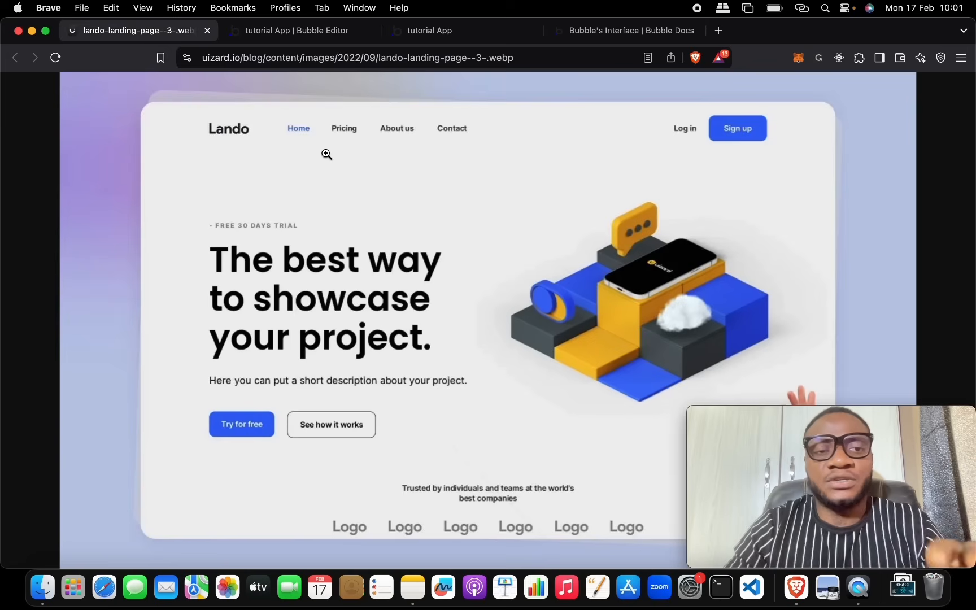
click(296, 30)
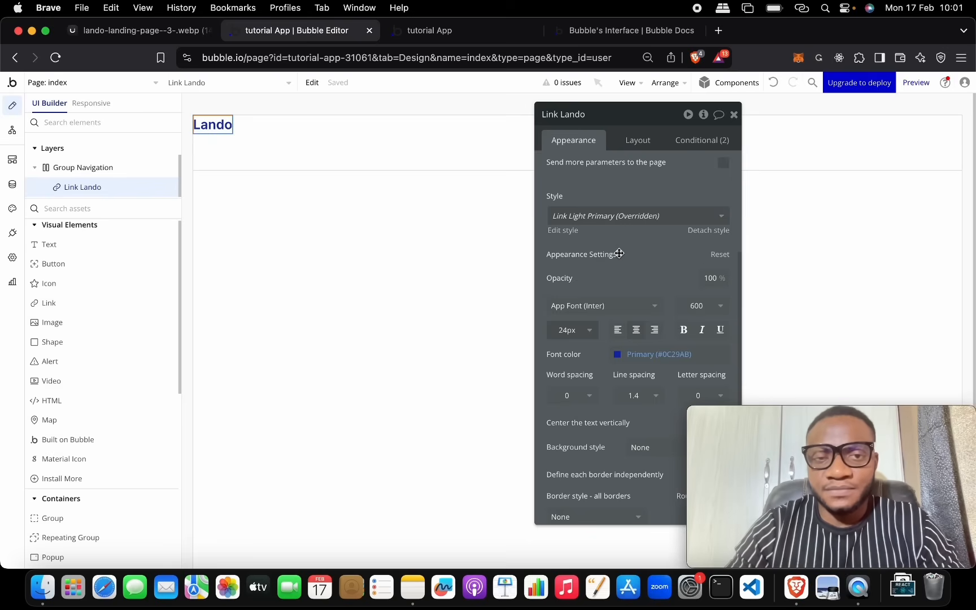
click(167, 32)
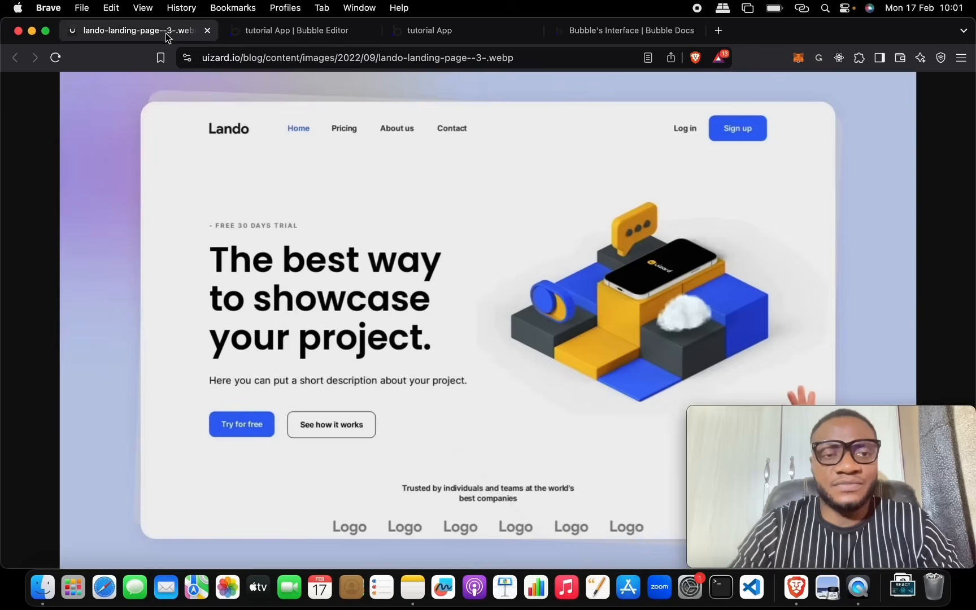
click(272, 32)
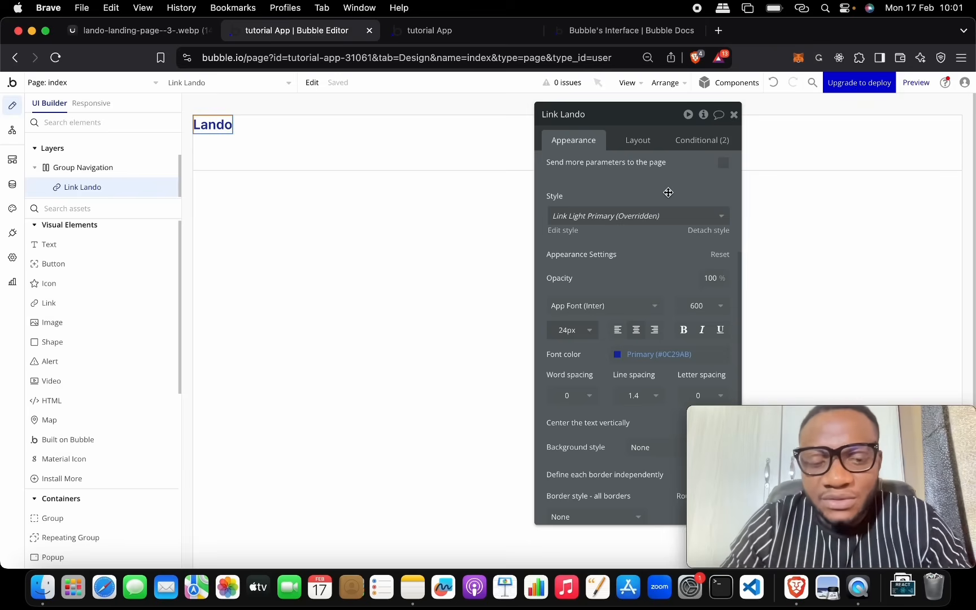
click(649, 145)
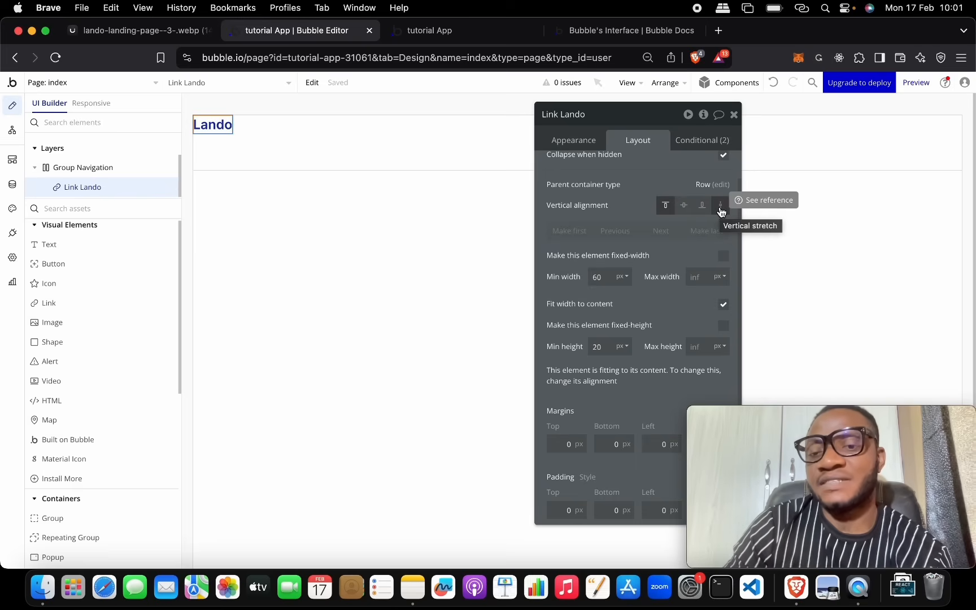
Step: Center the Lando link vertically, check the reference, then select the index page to show its layout
click(684, 205)
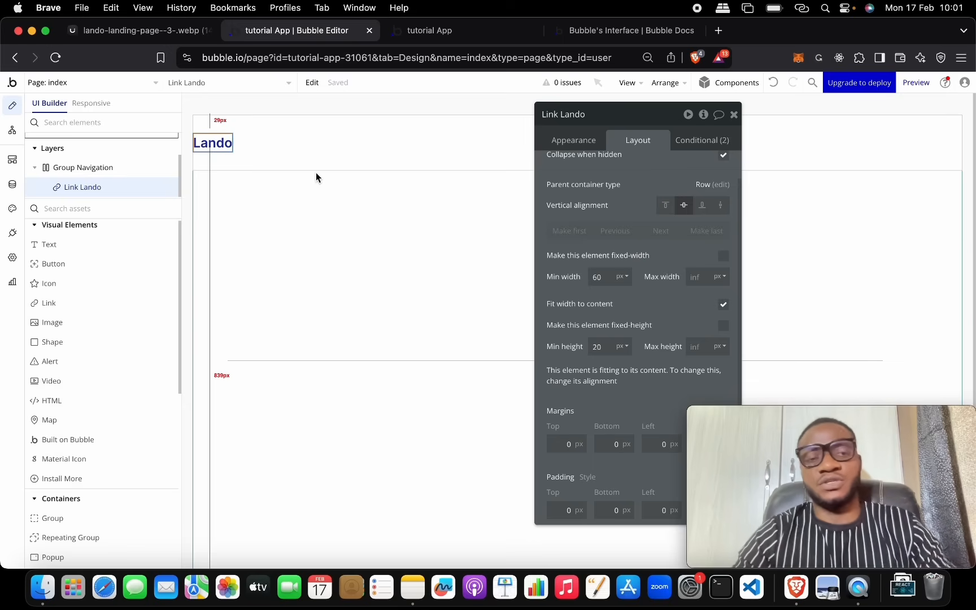
click(181, 34)
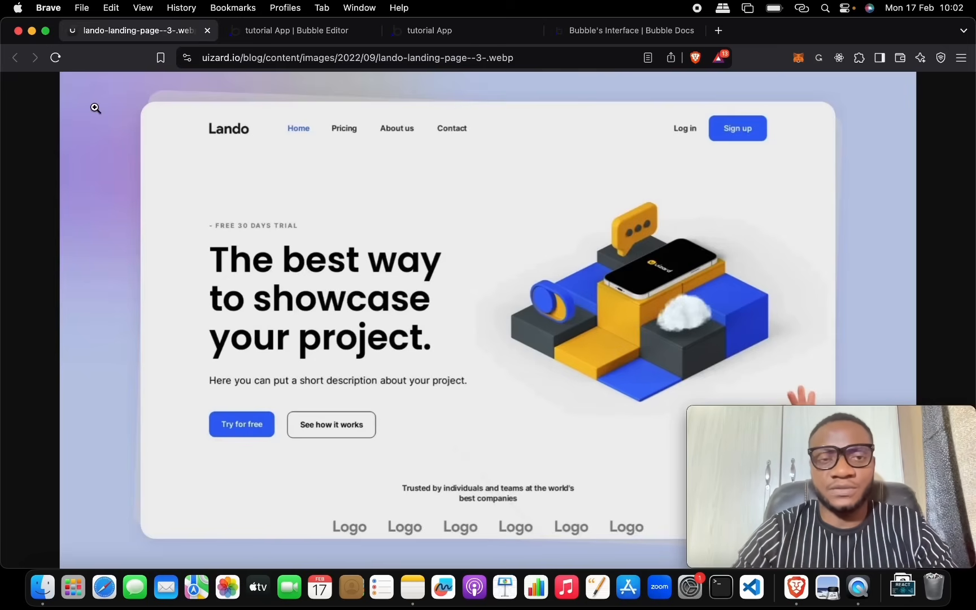
click(273, 39)
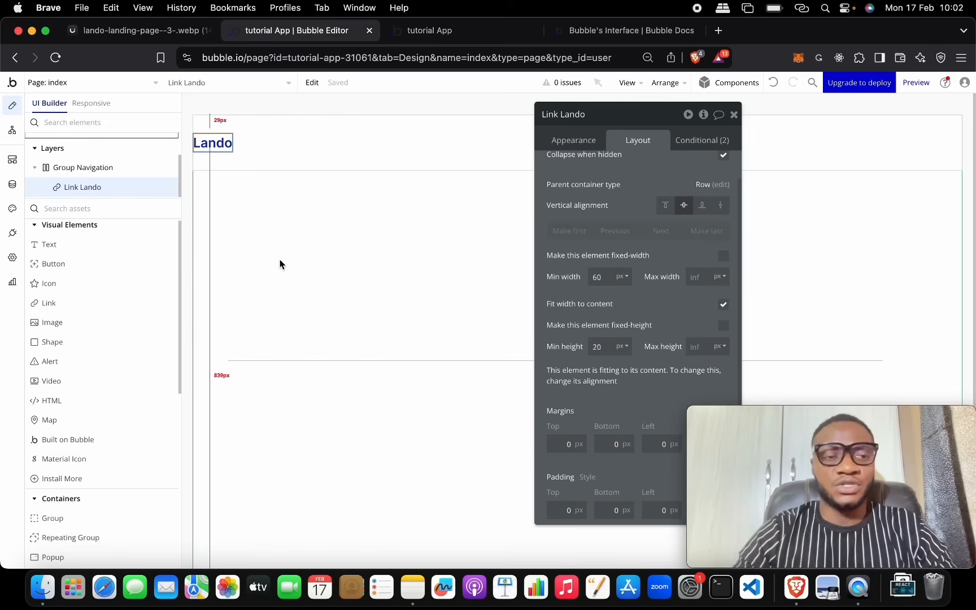
click(262, 245)
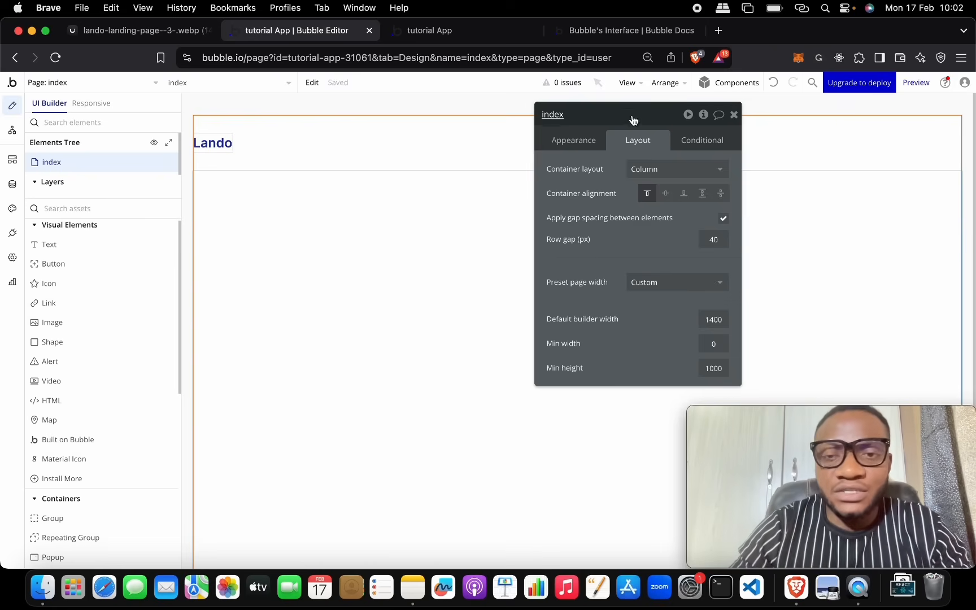
Step: Add a new group, Group B, to the index page, keeping Group Navigation at the top
click(734, 114)
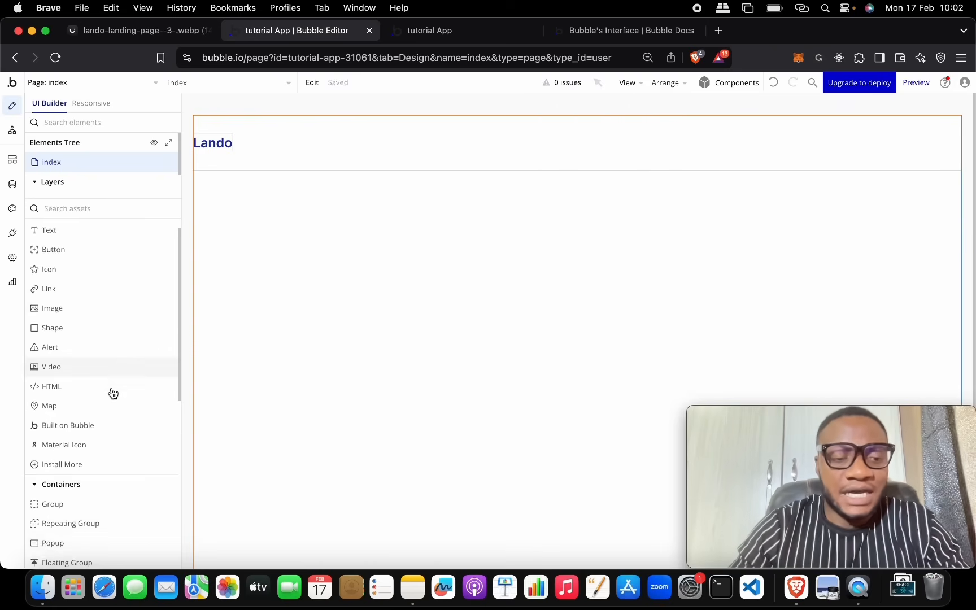
scroll(113, 394, down, 5)
click(113, 389)
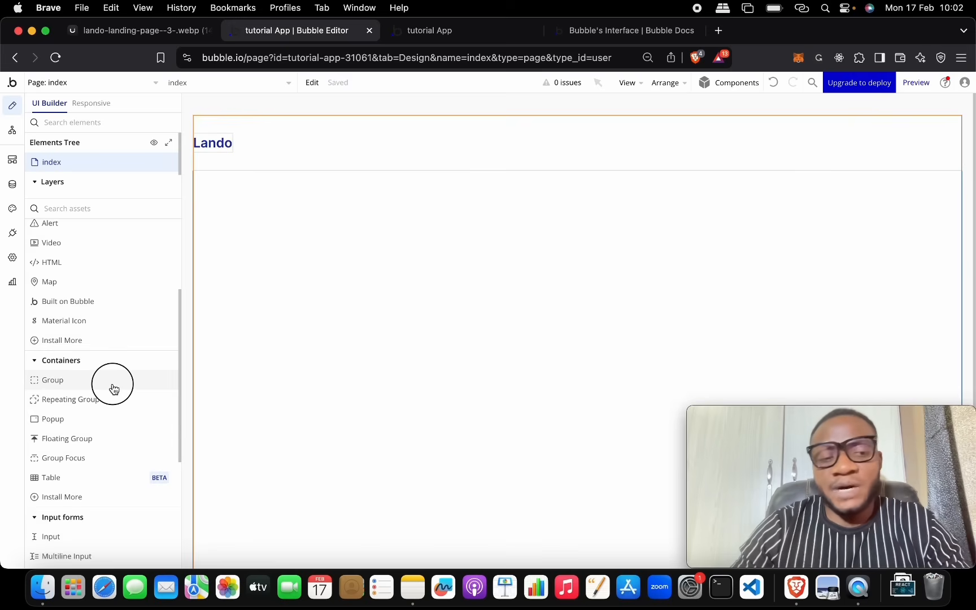
drag(112, 384, 288, 347)
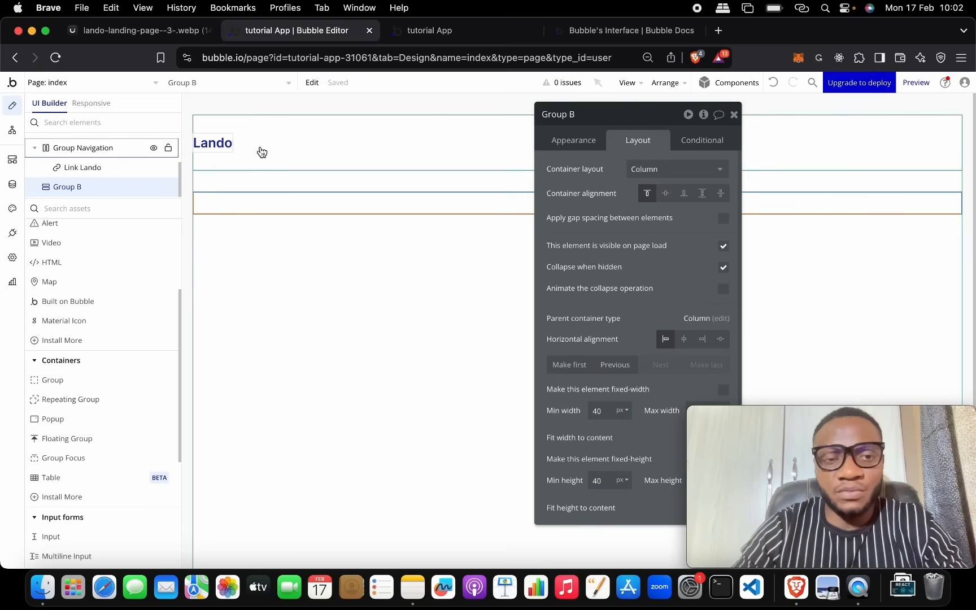
drag(262, 151, 264, 220)
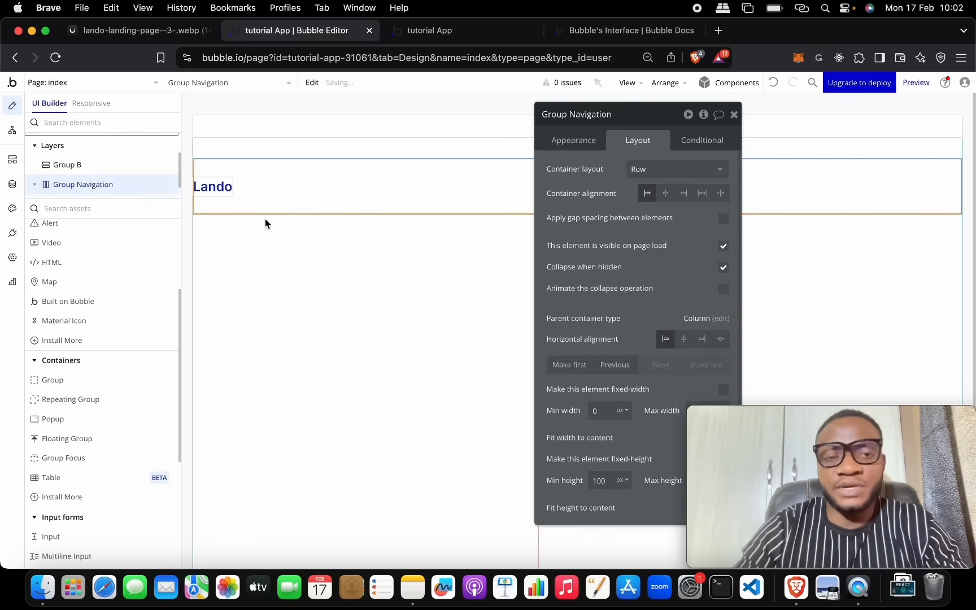
drag(387, 186, 372, 143)
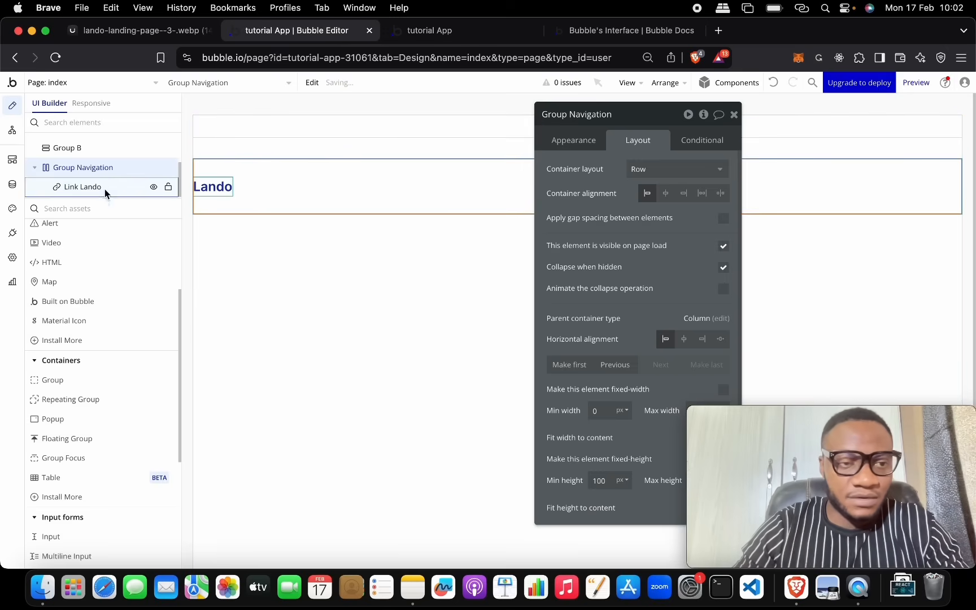
Step: Nest Group Navigation inside Group B in the Layers tree and begin renaming Group B
drag(111, 197, 120, 274)
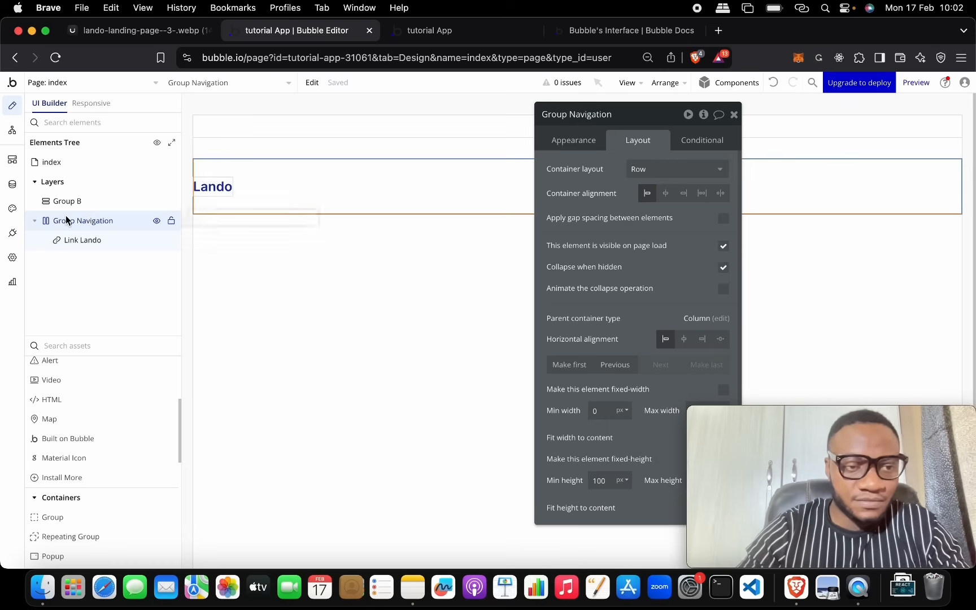
click(68, 201)
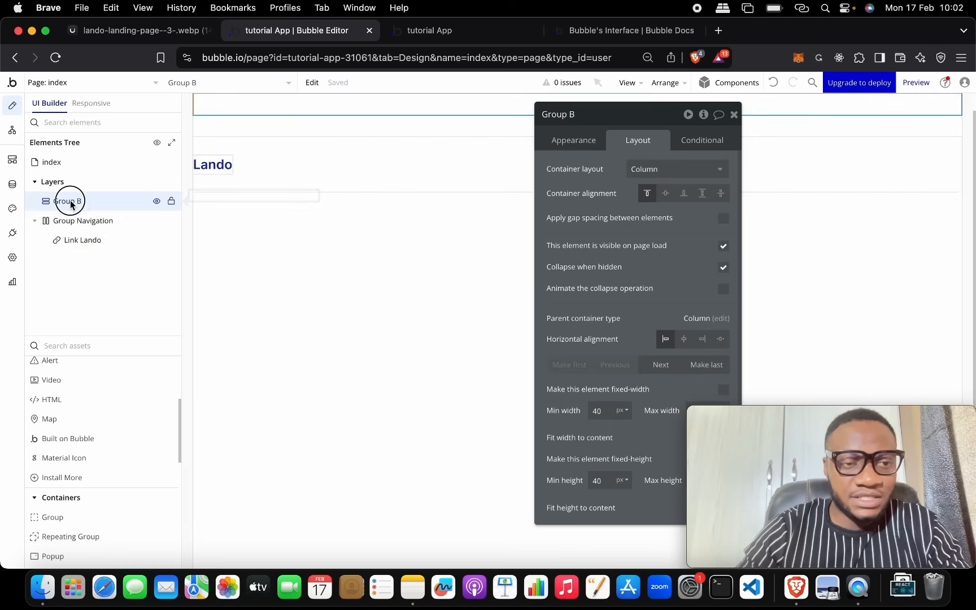
drag(71, 224, 78, 205)
scroll(379, 211, up, 2)
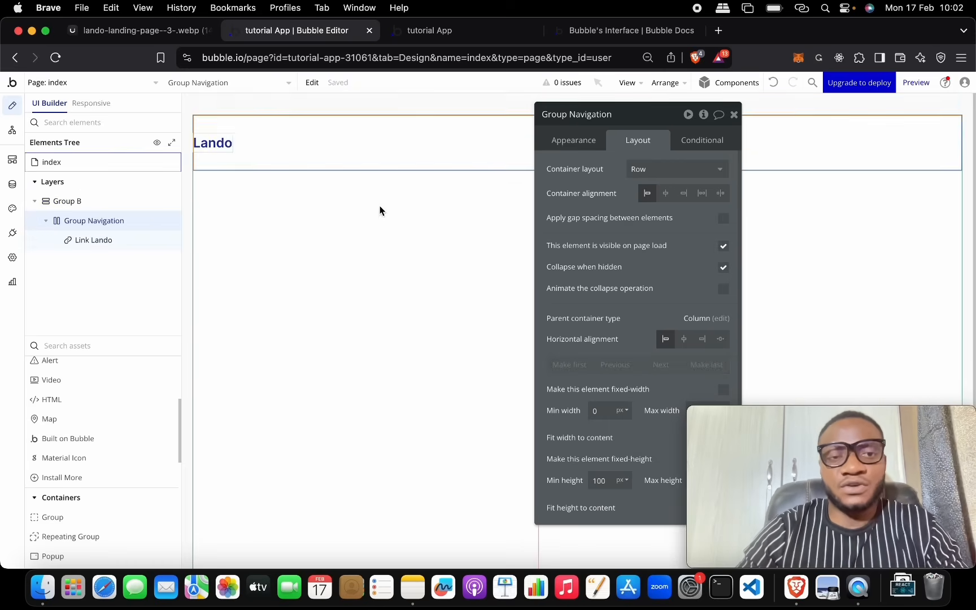
click(89, 205)
click(628, 114)
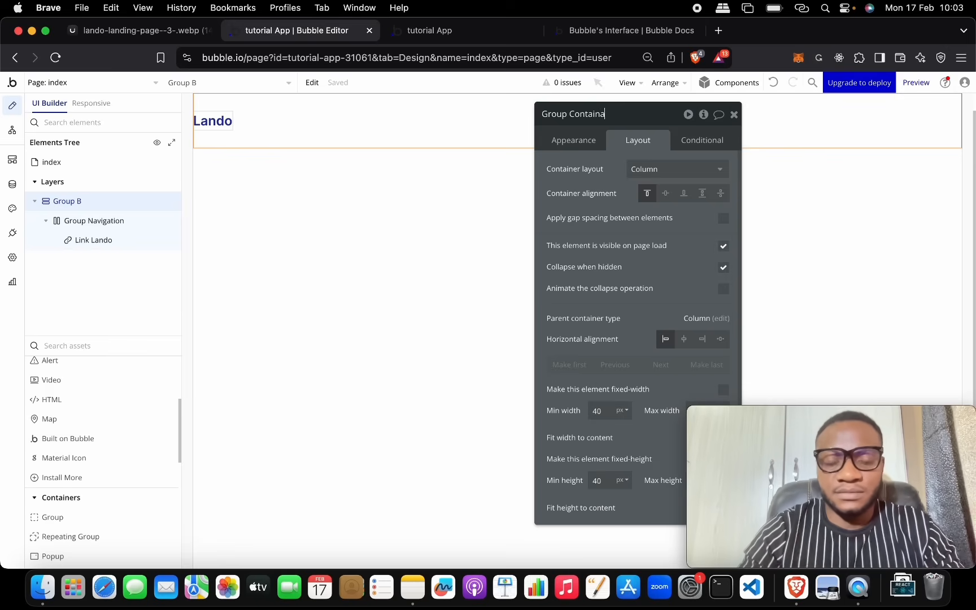
Step: Rename the wrapper group to Group Container
text(Container)
key(Return)
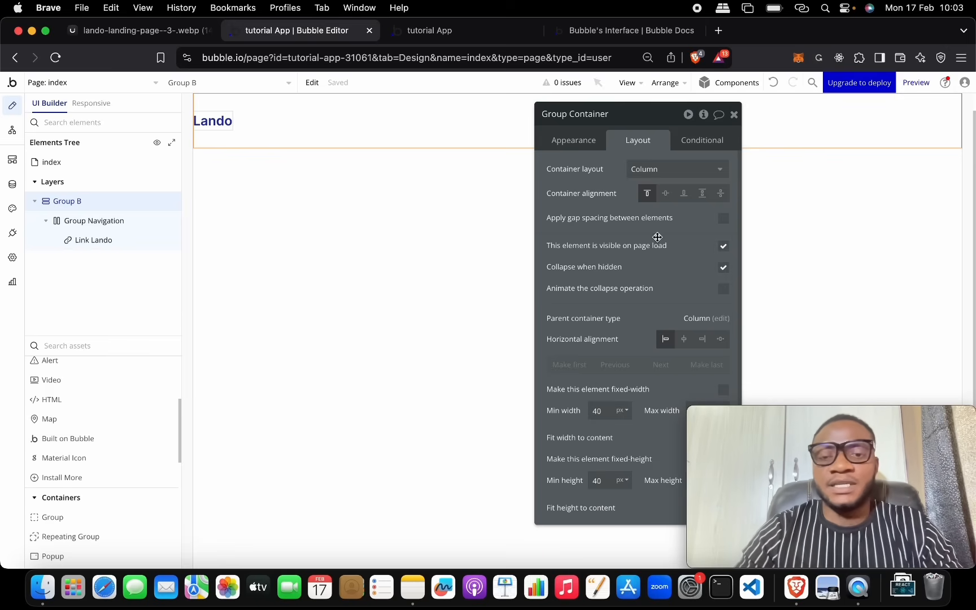
scroll(652, 194, down, 5)
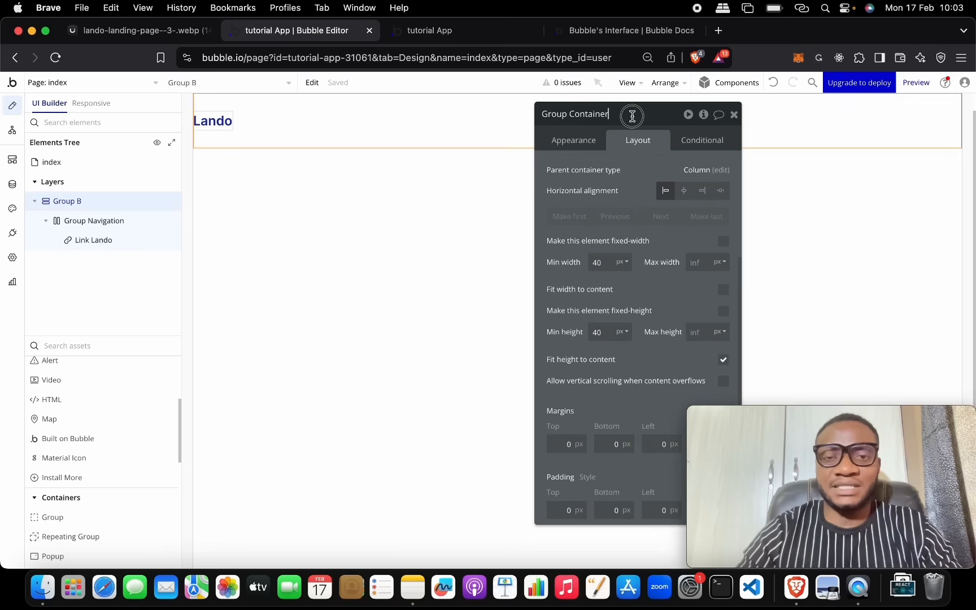
click(663, 154)
drag(653, 123, 529, 106)
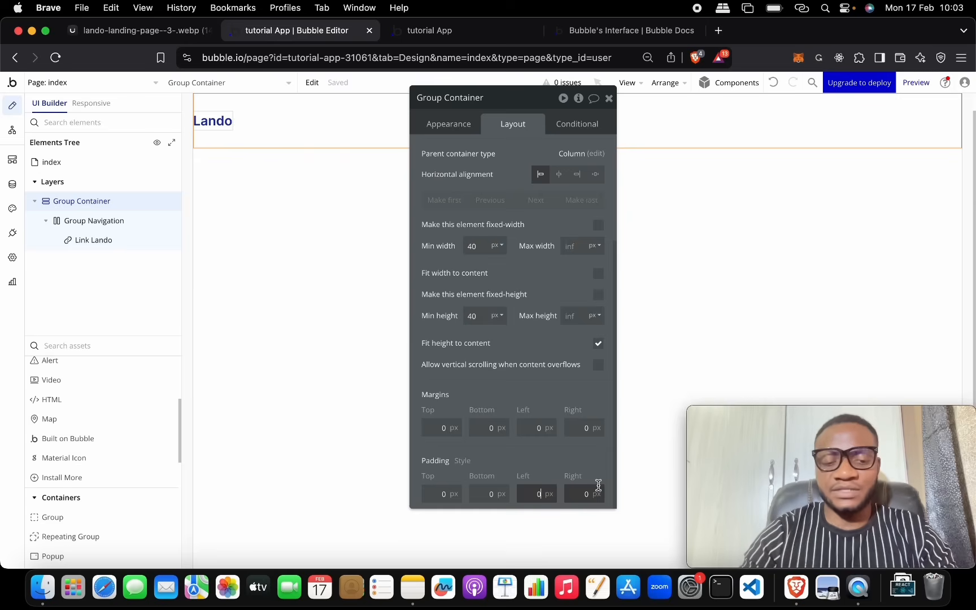
Step: Set Group Container's left and right padding to 100 px, checking against the Lando reference
key(Tab)
text(20)
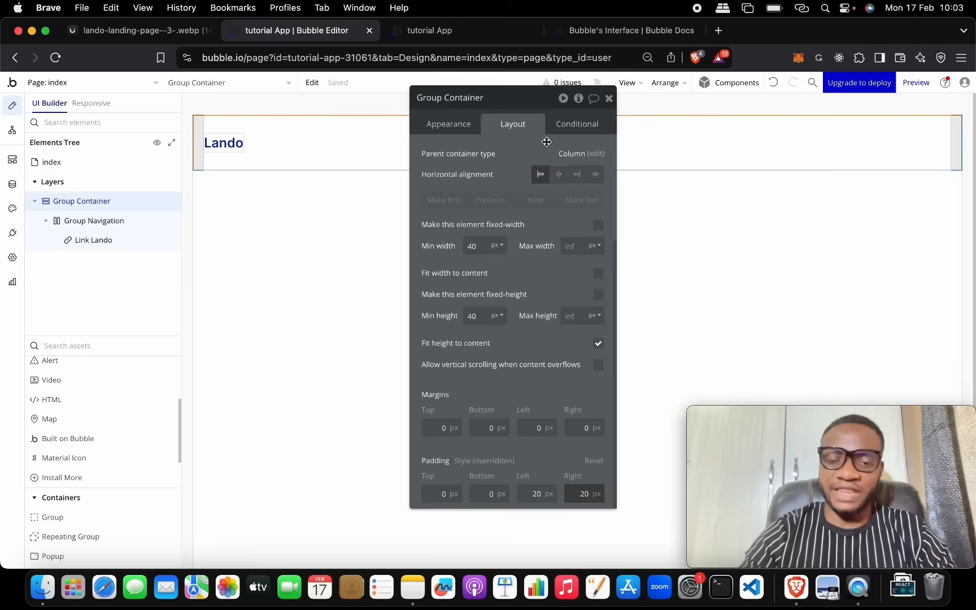
click(135, 30)
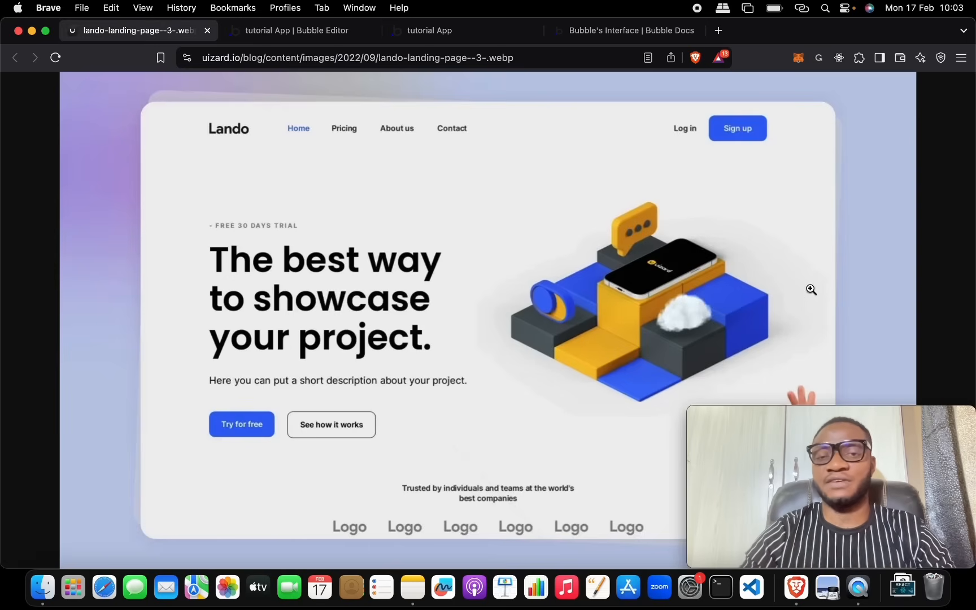
click(254, 31)
double_click(537, 494)
text(100)
key(Tab)
text(100)
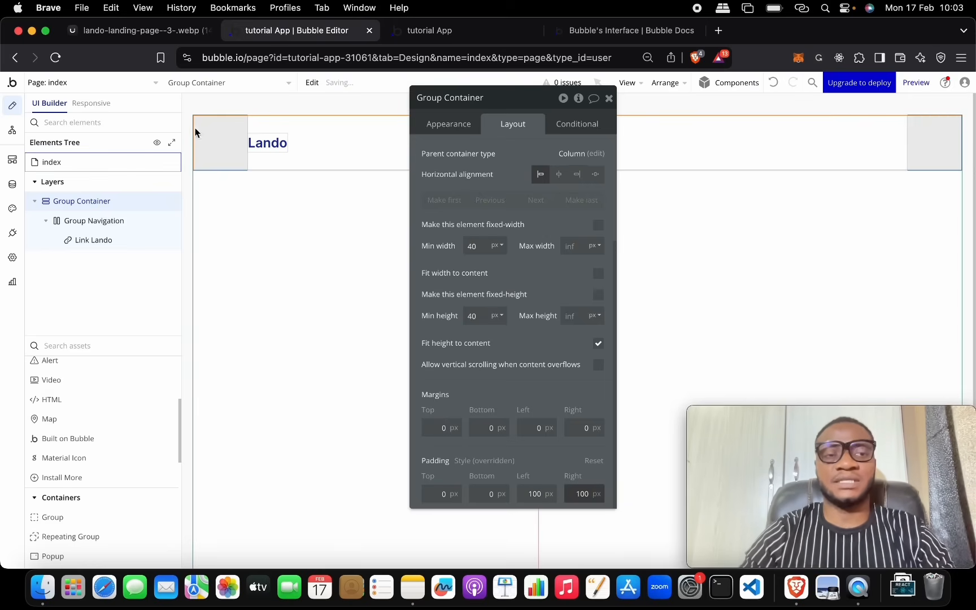
Step: Compare the padded header with the Lando reference image, ending on the reference tab
click(168, 25)
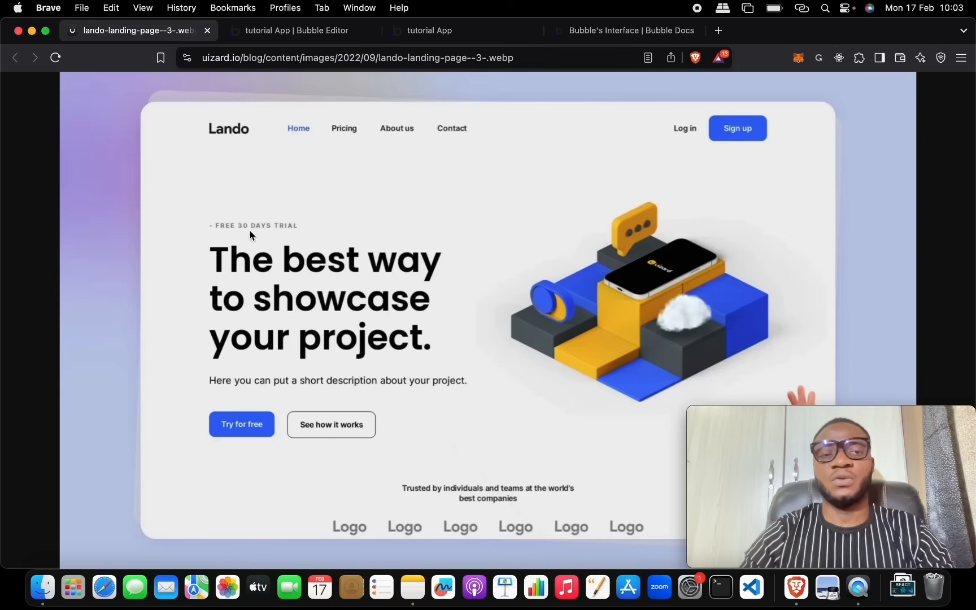
click(279, 36)
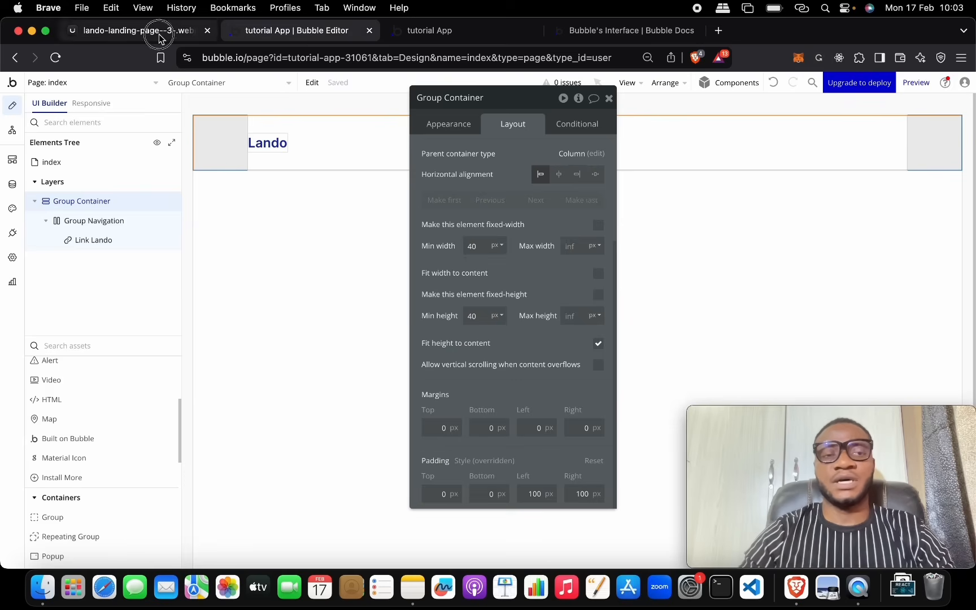
click(139, 30)
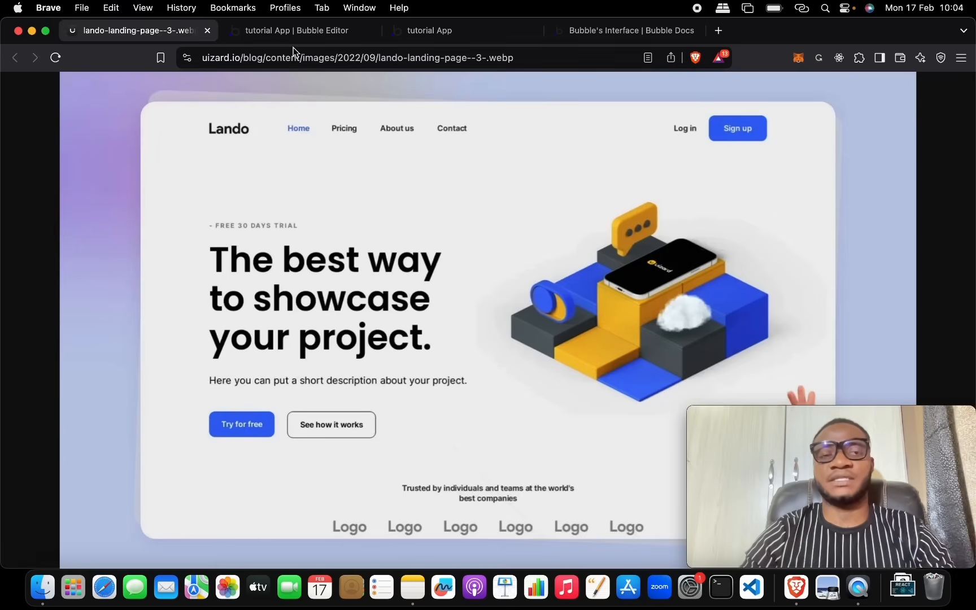
click(294, 31)
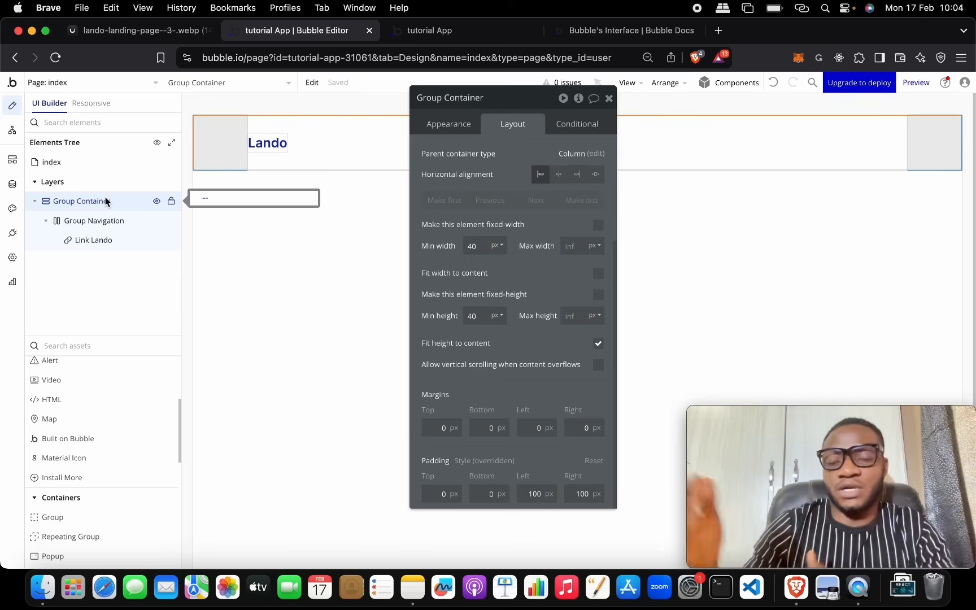
click(107, 30)
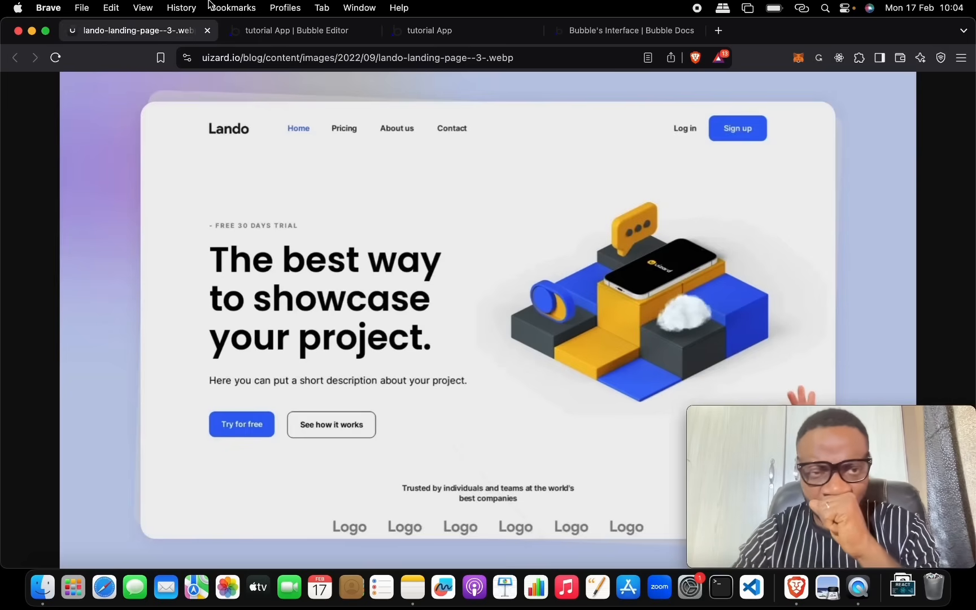
Step: Detach the Lando logo link from its preset style and set its font colour to Text (#1A1A1A)
click(245, 31)
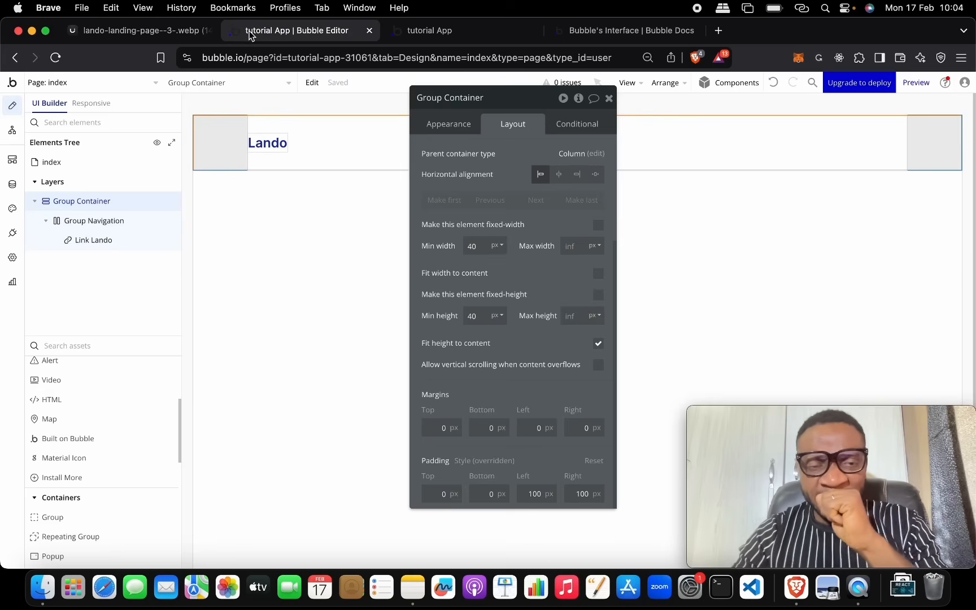
click(342, 142)
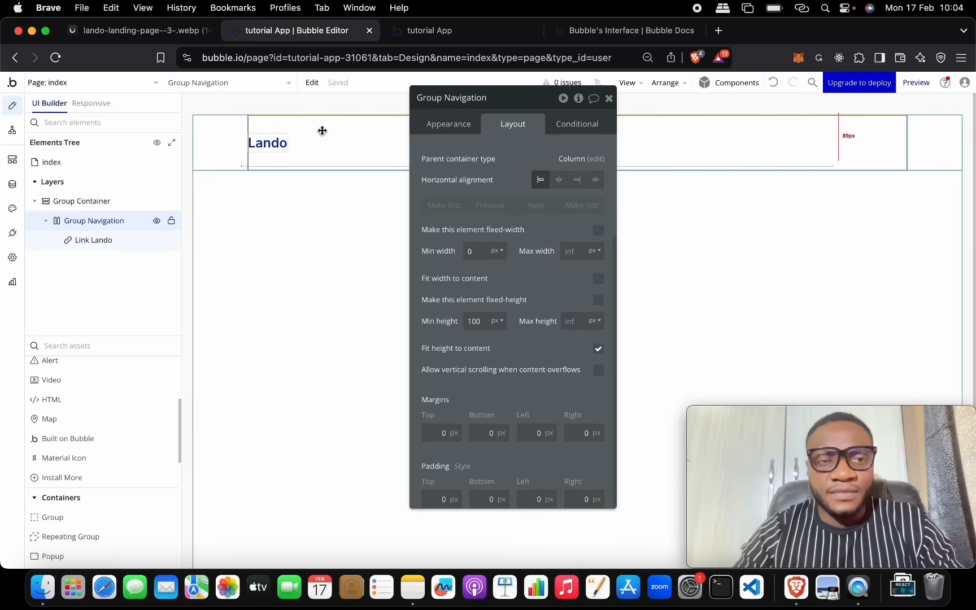
click(277, 147)
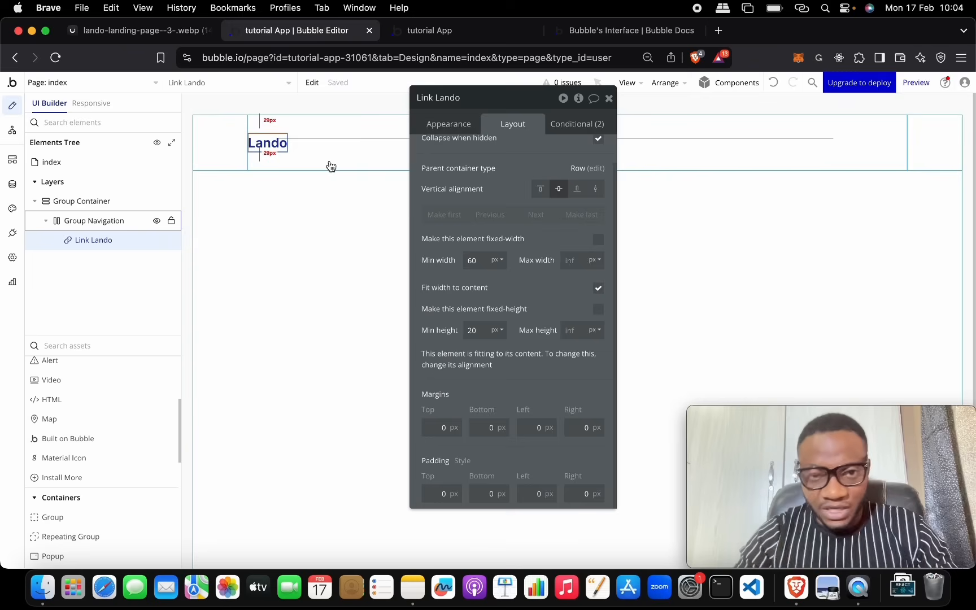
click(456, 131)
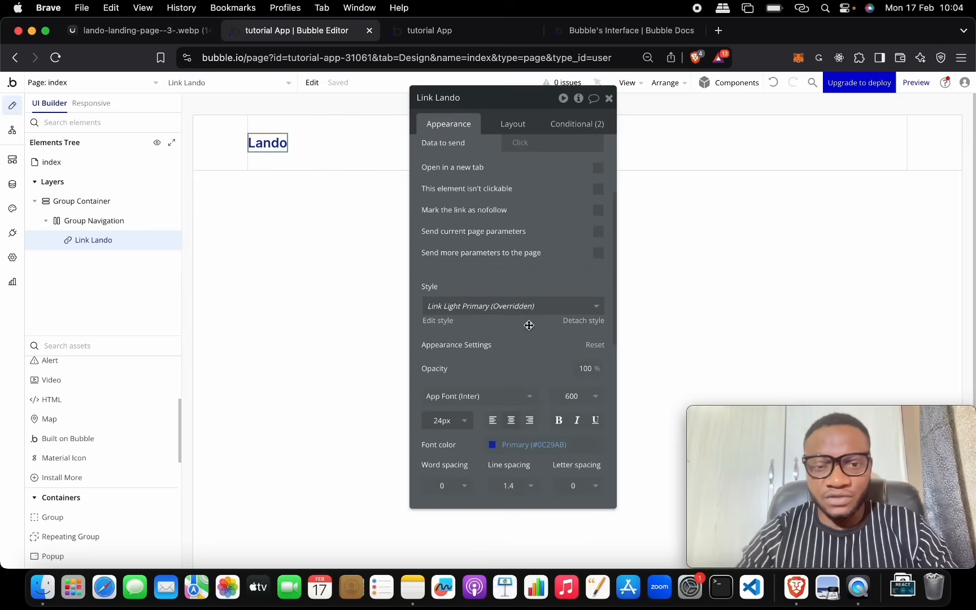
scroll(514, 324, down, 3)
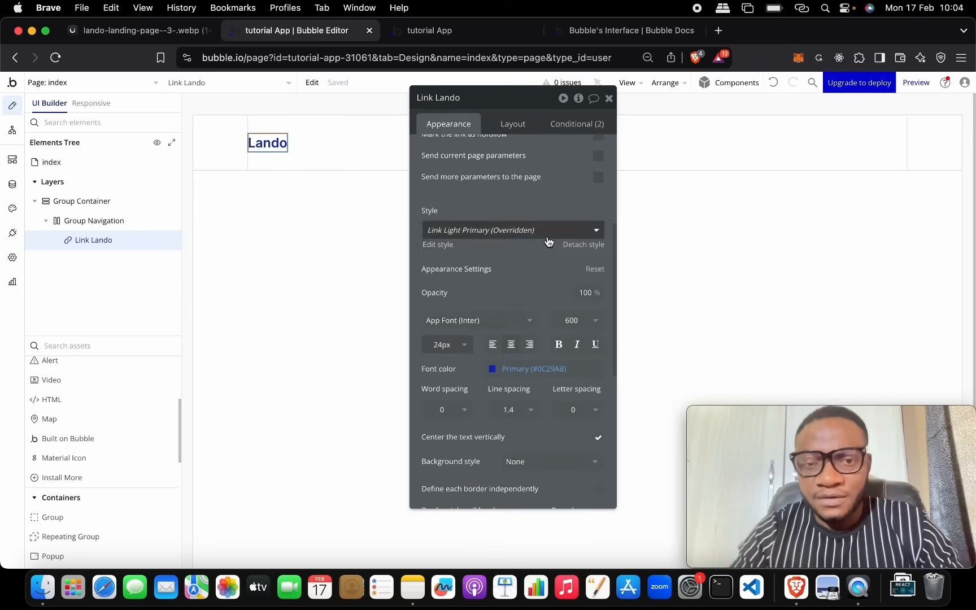
click(573, 250)
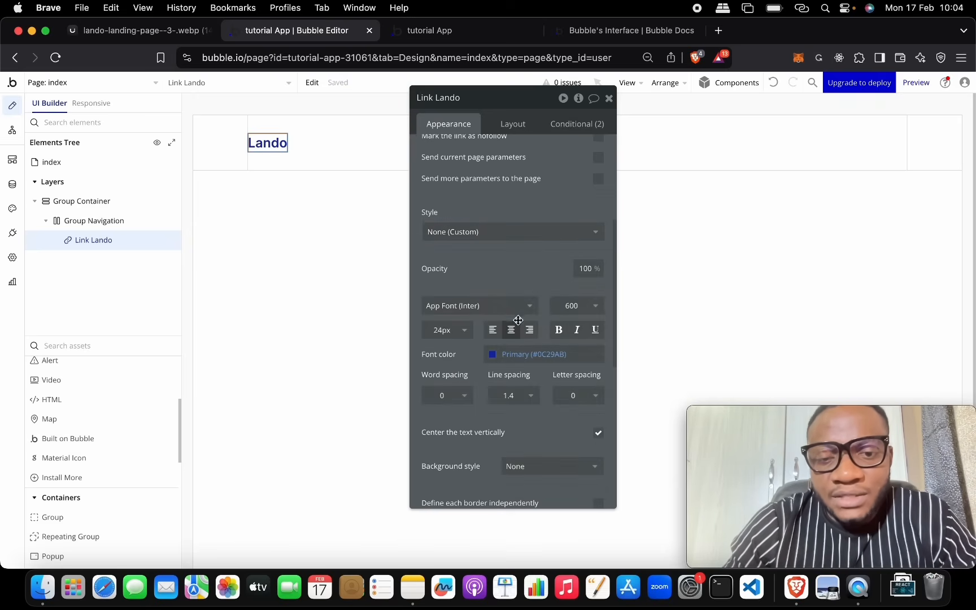
click(511, 354)
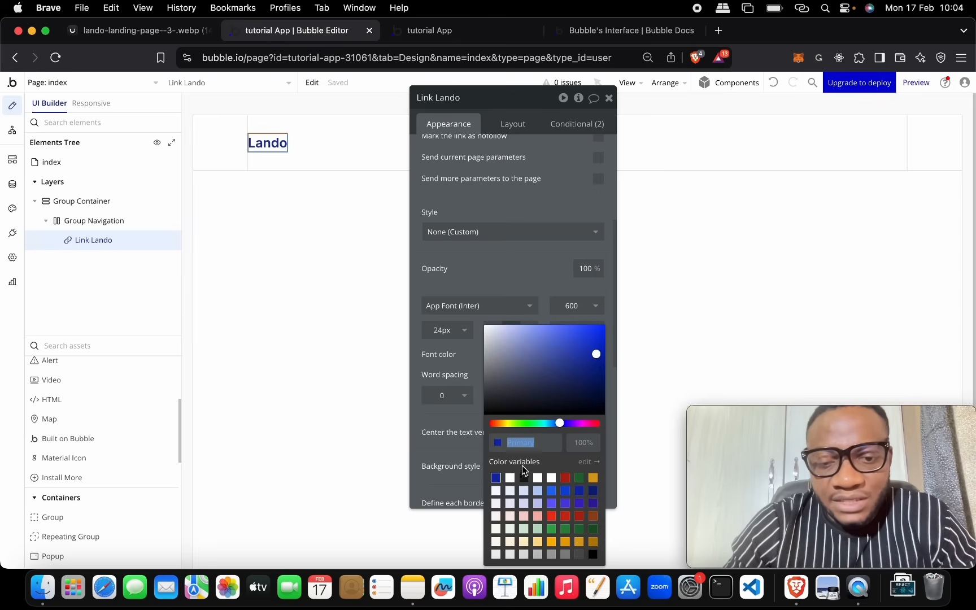
click(523, 480)
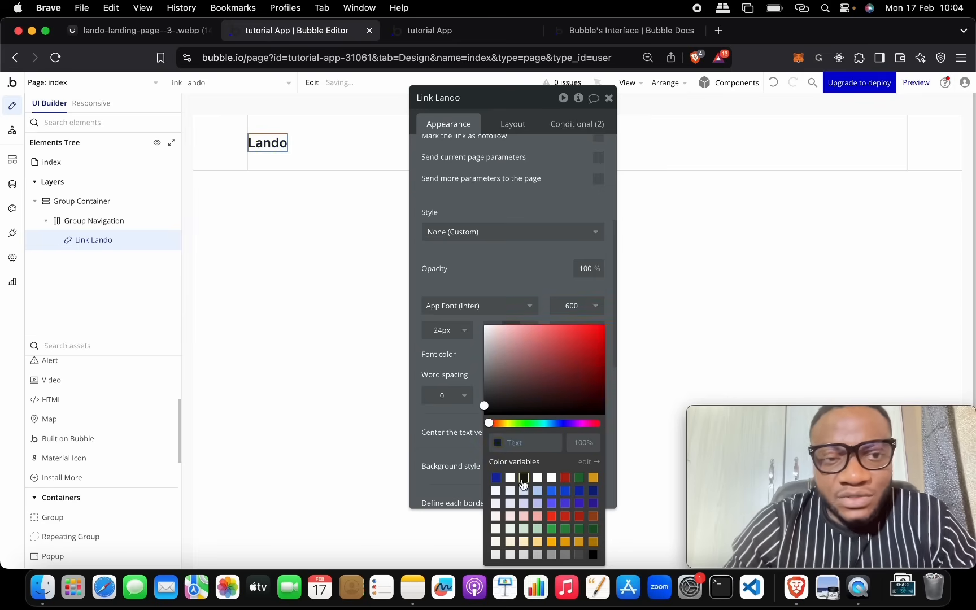
click(497, 263)
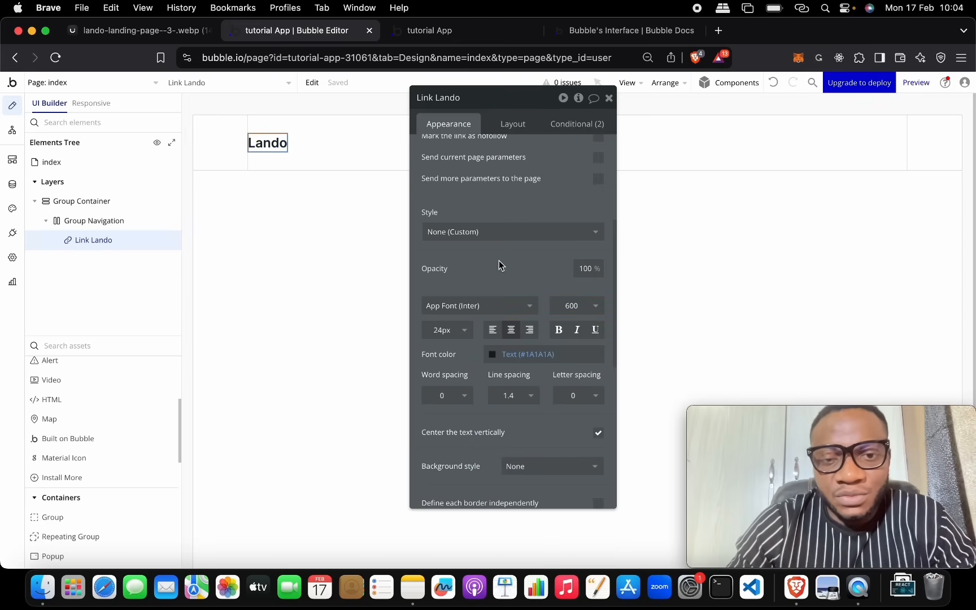
Step: Dismiss the Style list unchanged, close the property editor, and glance at the Lando reference
click(520, 238)
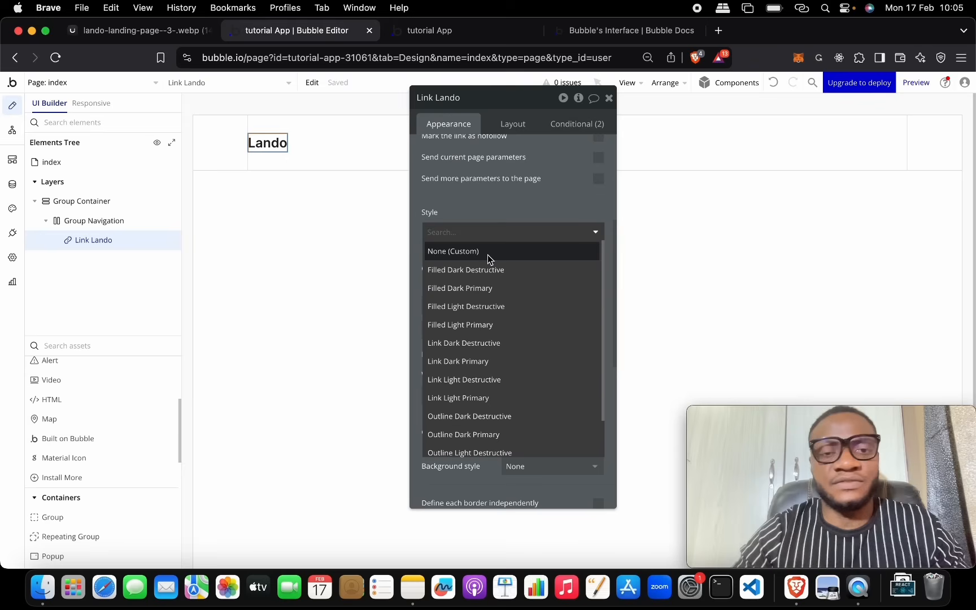
click(388, 250)
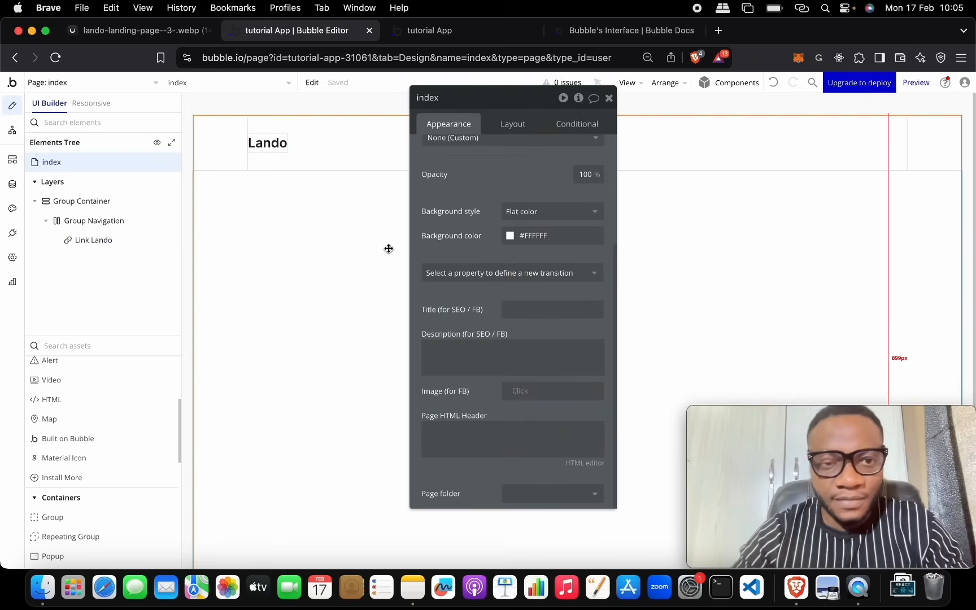
click(610, 98)
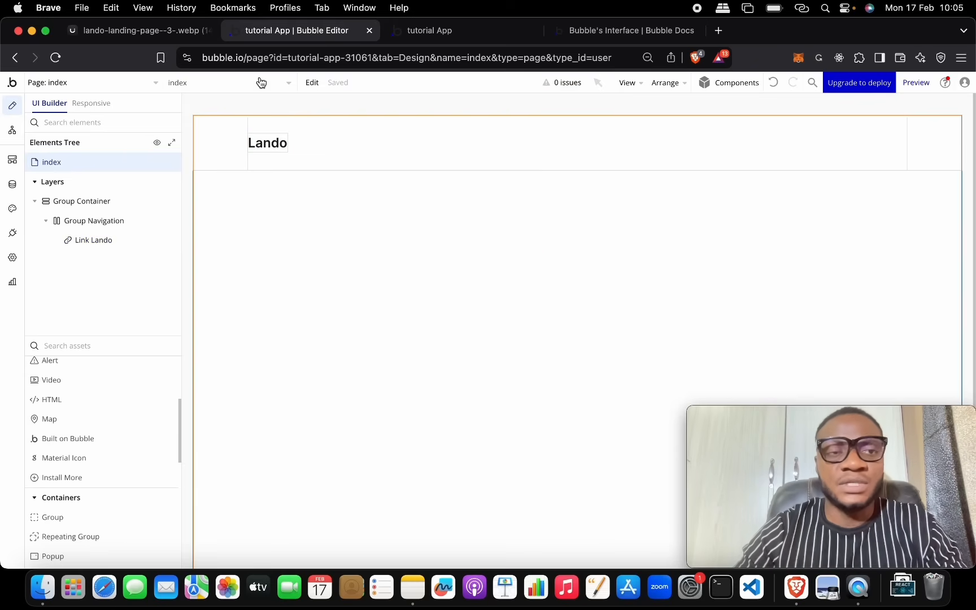
click(149, 31)
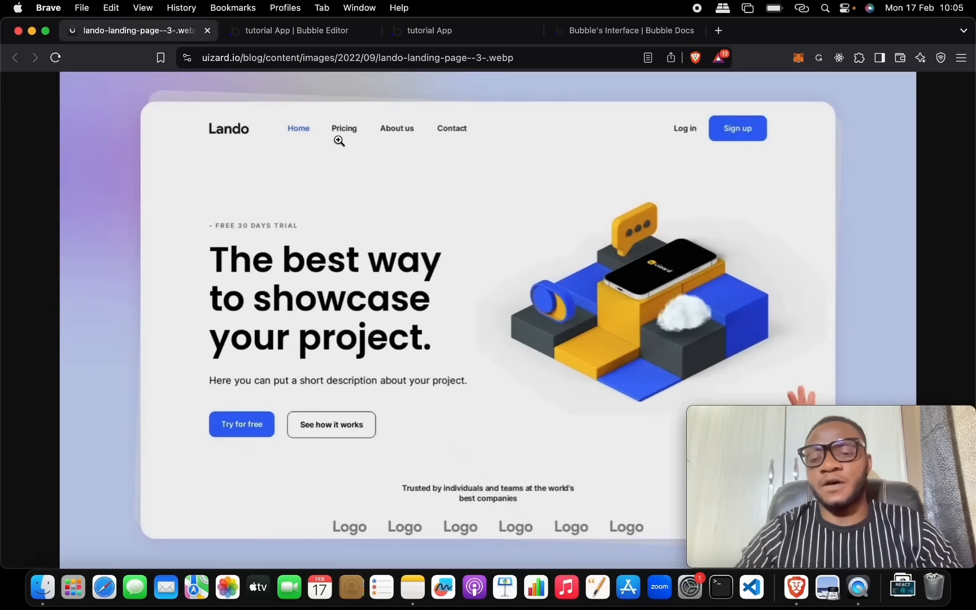
click(304, 35)
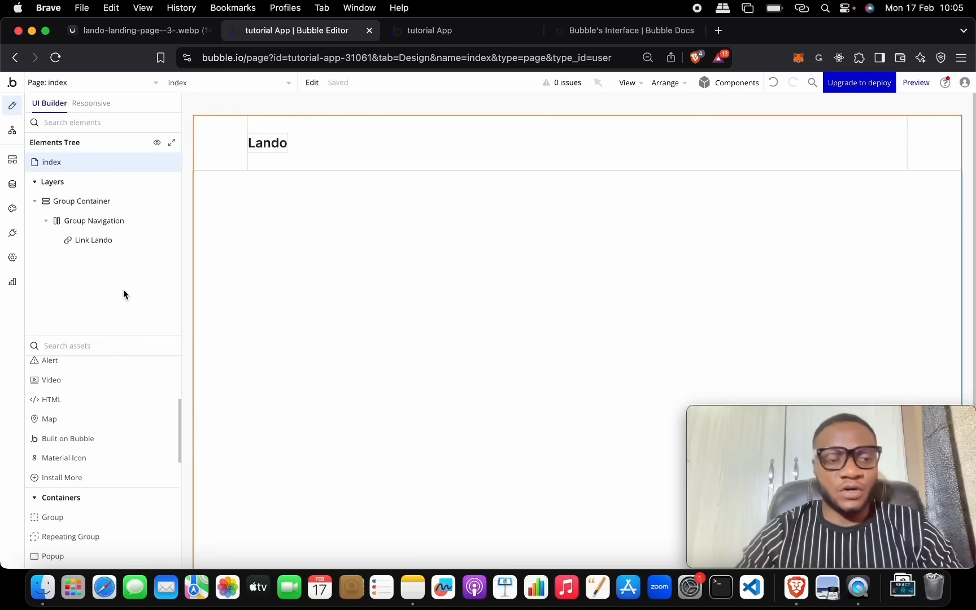
Step: Enlarge the elements list and drop a new Link into Group Navigation beside Lando
scroll(115, 475, up, 5)
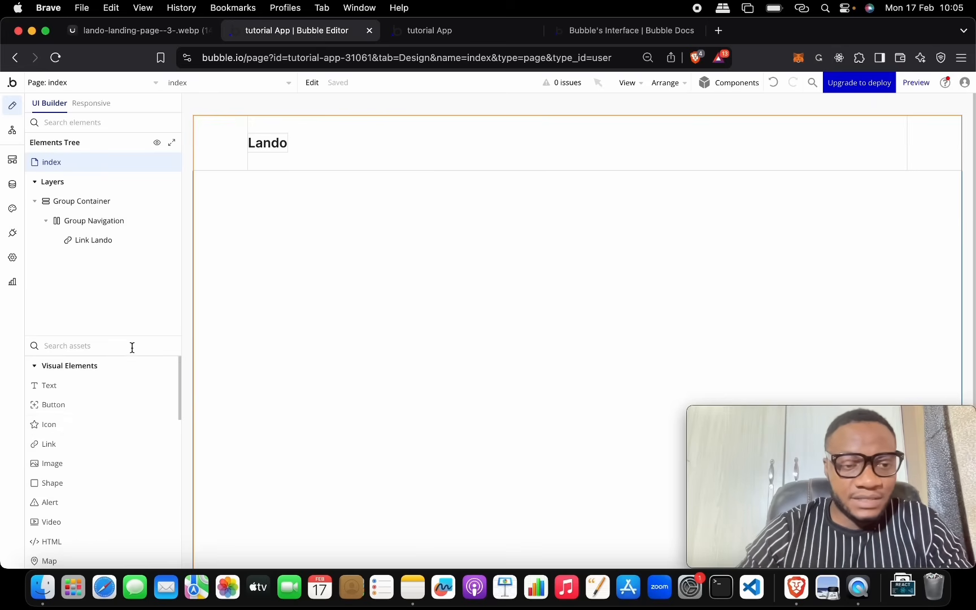
drag(134, 336, 127, 220)
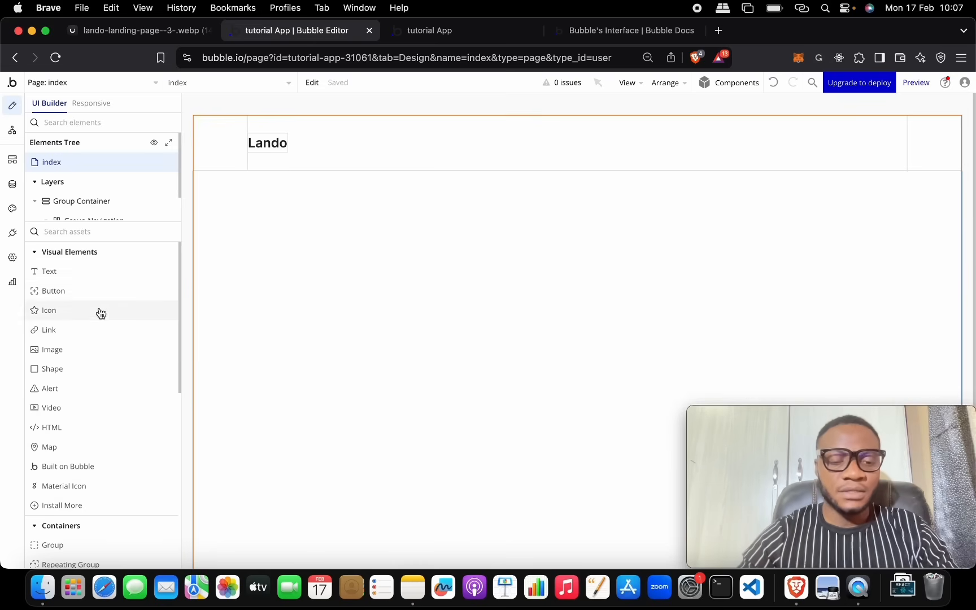
drag(241, 276, 395, 148)
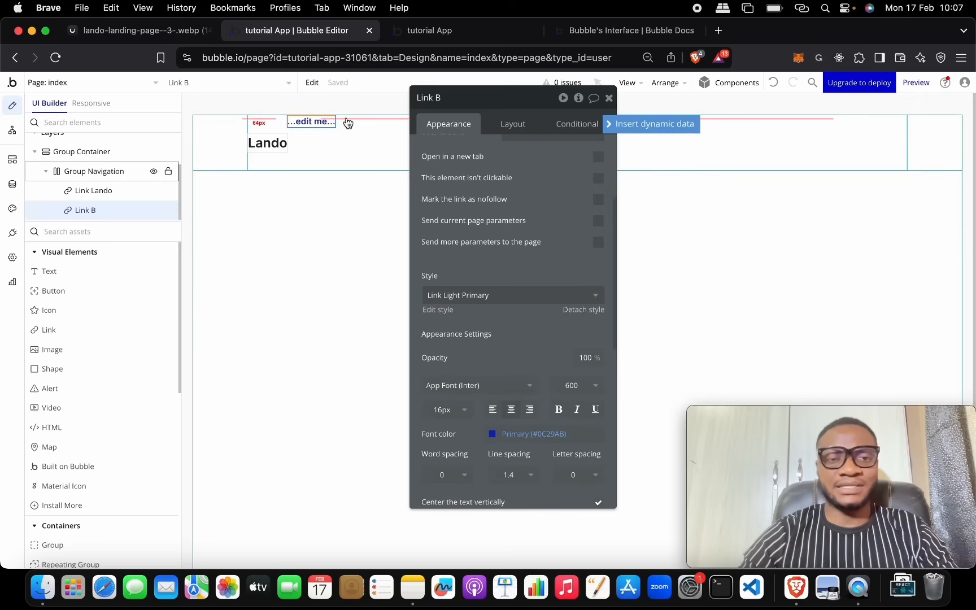
click(192, 35)
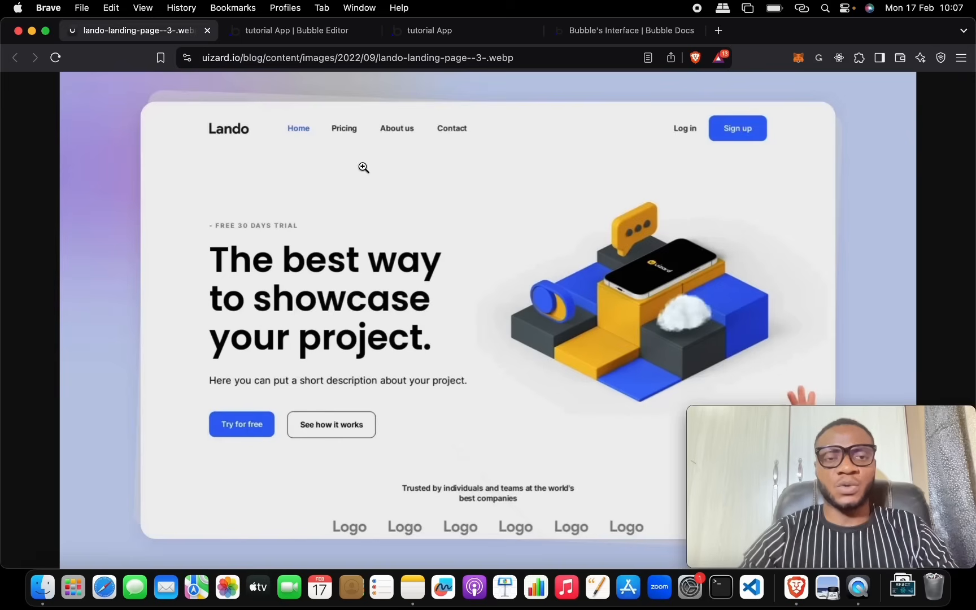
click(348, 138)
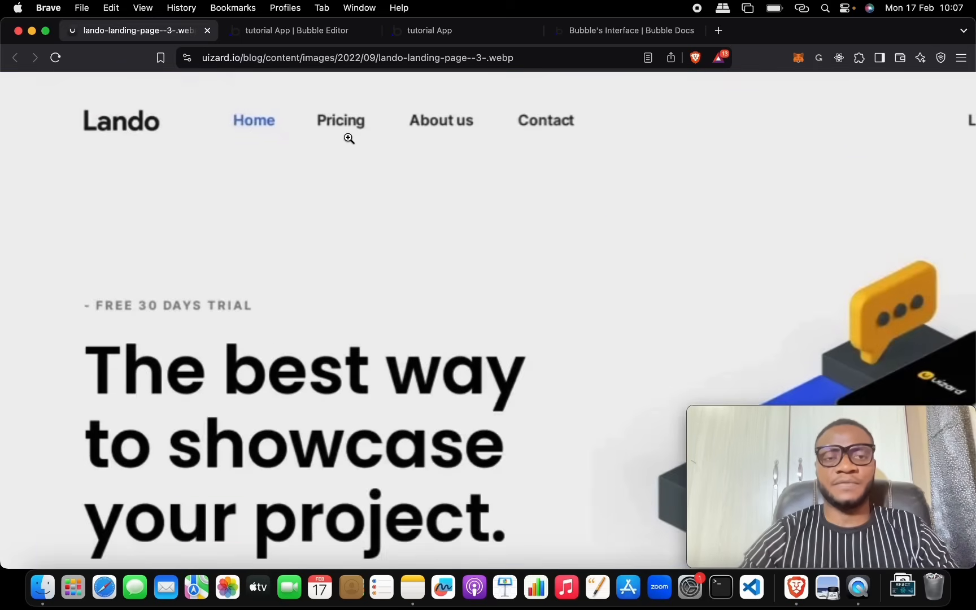
scroll(343, 131, up, 1)
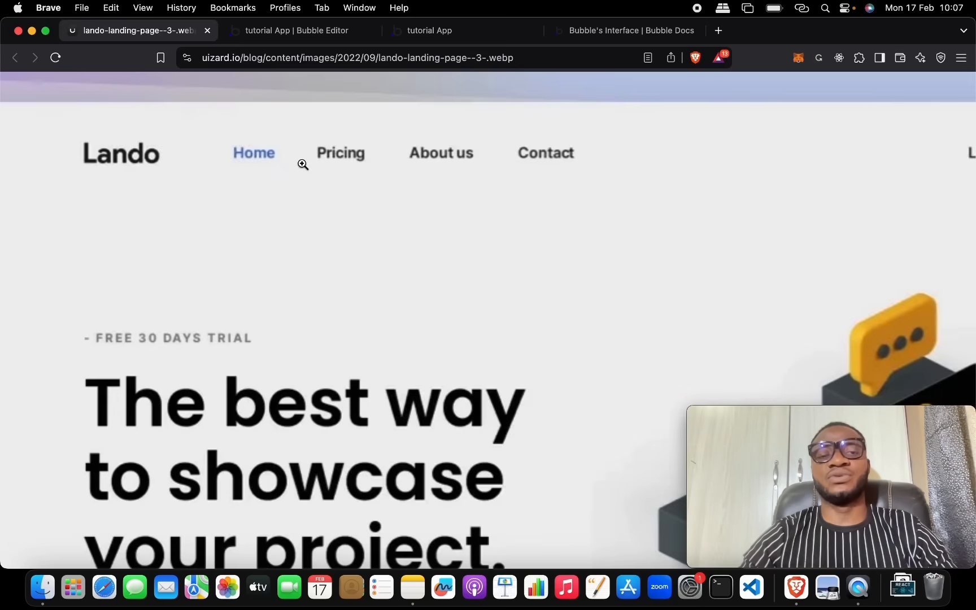
scroll(302, 164, down, 3)
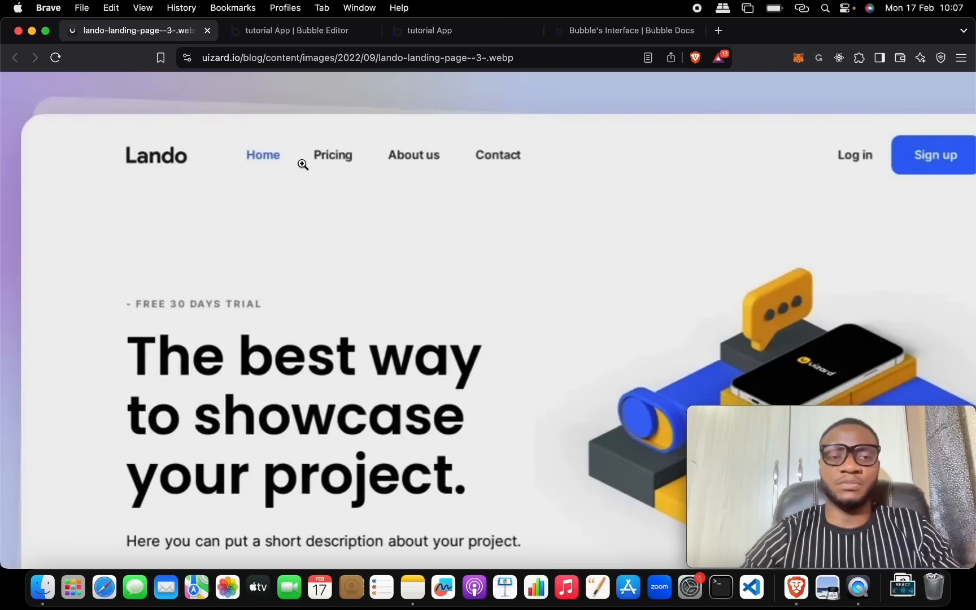
click(350, 33)
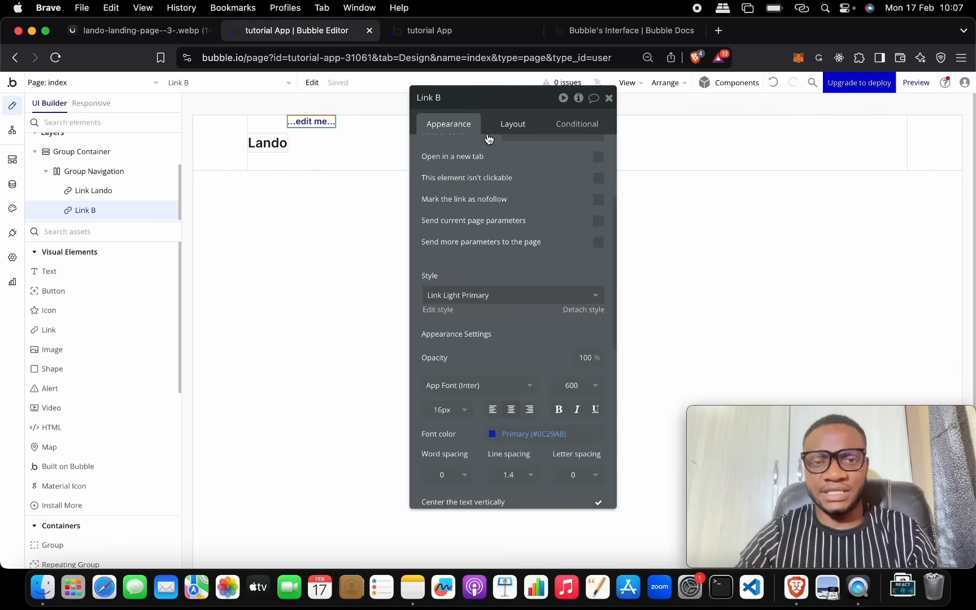
Step: Change the new link's text to Home and its font colour to Text (#1A1A1A)
scroll(501, 204, up, 3)
click(498, 191)
text(Home)
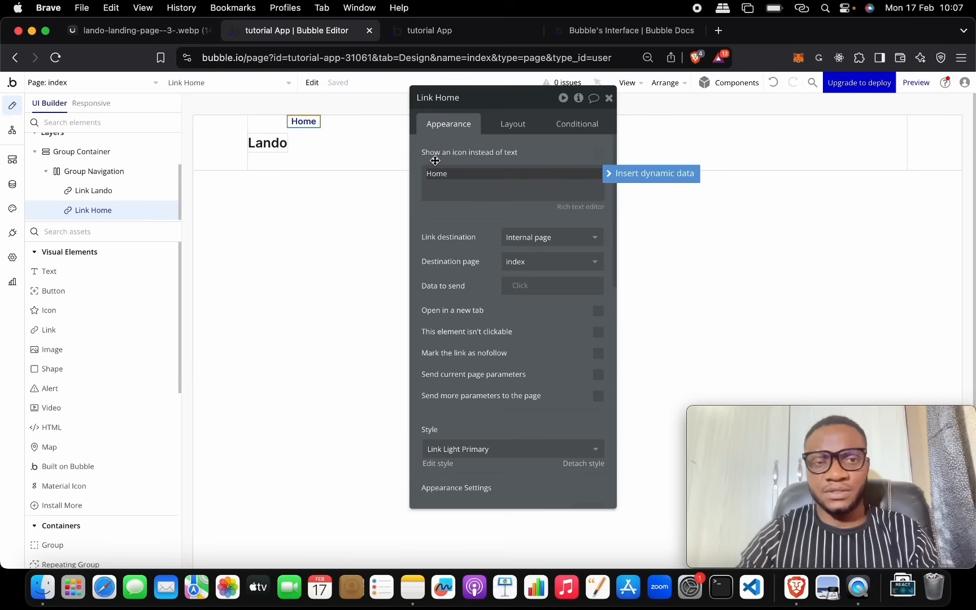
scroll(490, 272, down, 5)
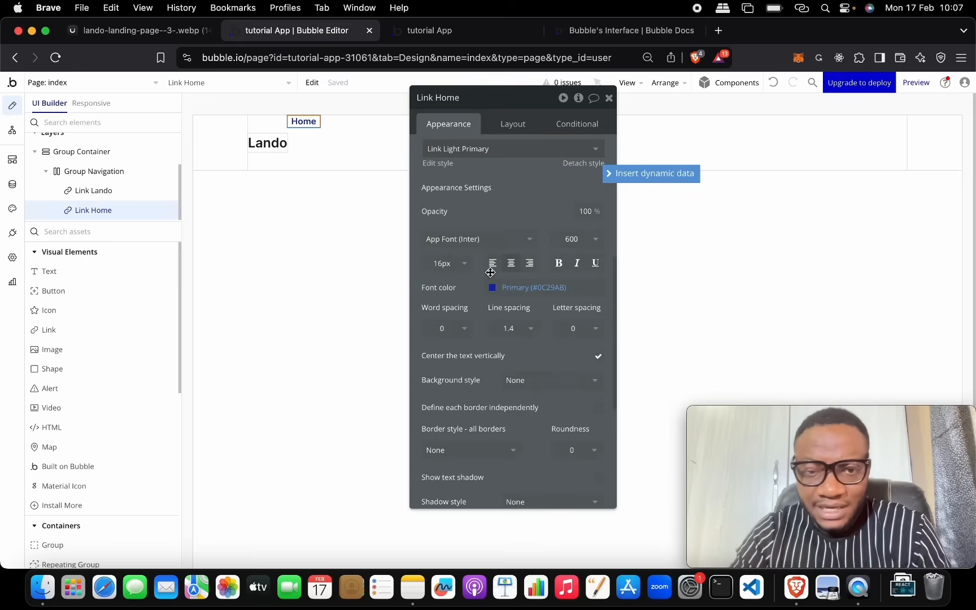
click(519, 287)
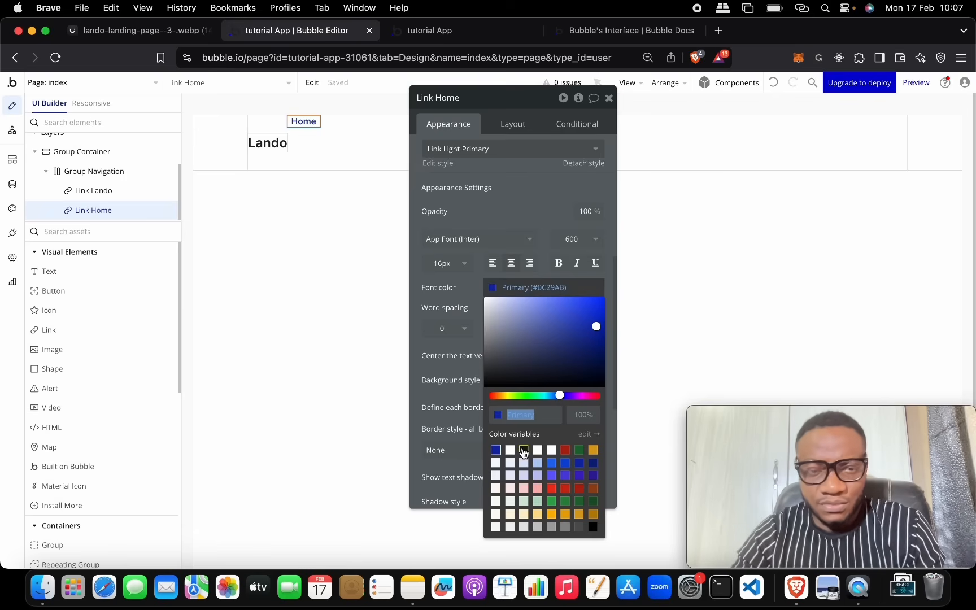
click(523, 450)
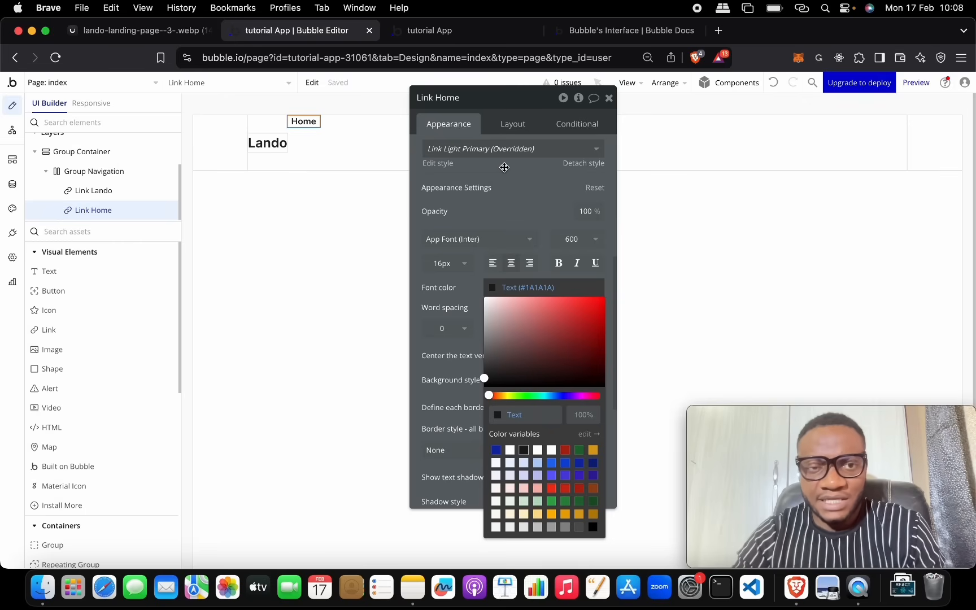
click(562, 125)
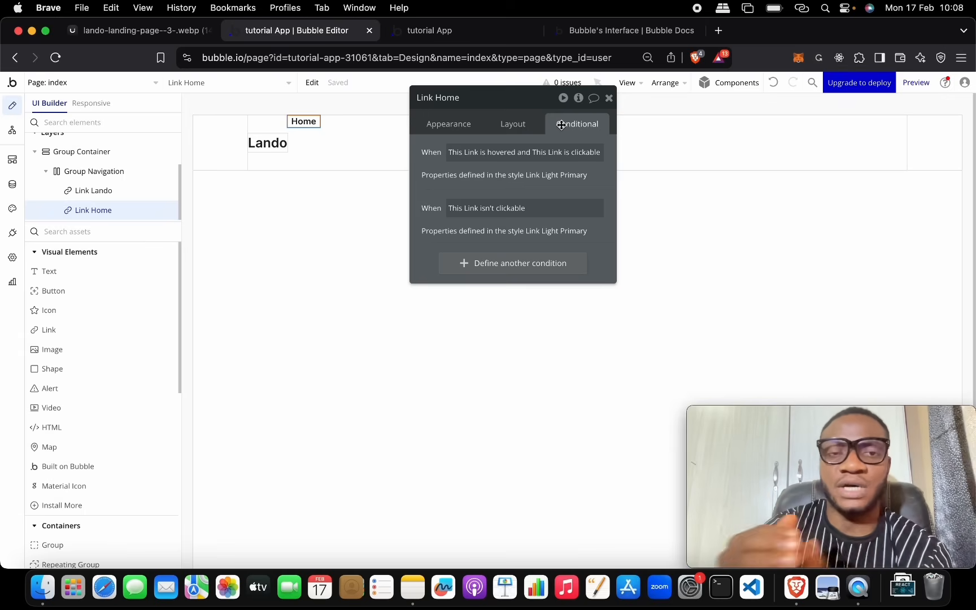
Step: Add a 'When This Link is hovered' condition to the Home link
click(528, 265)
click(477, 271)
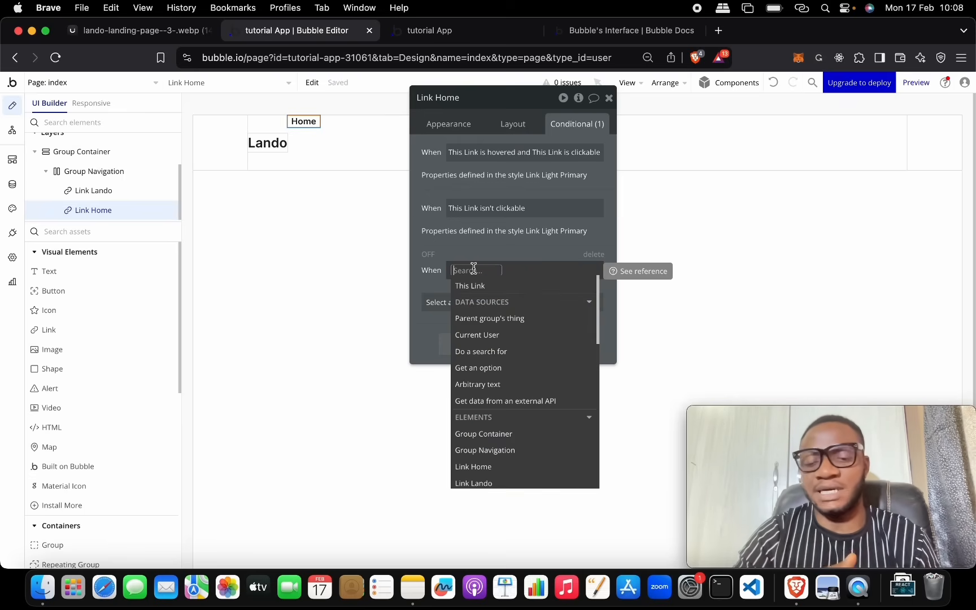
text(ho)
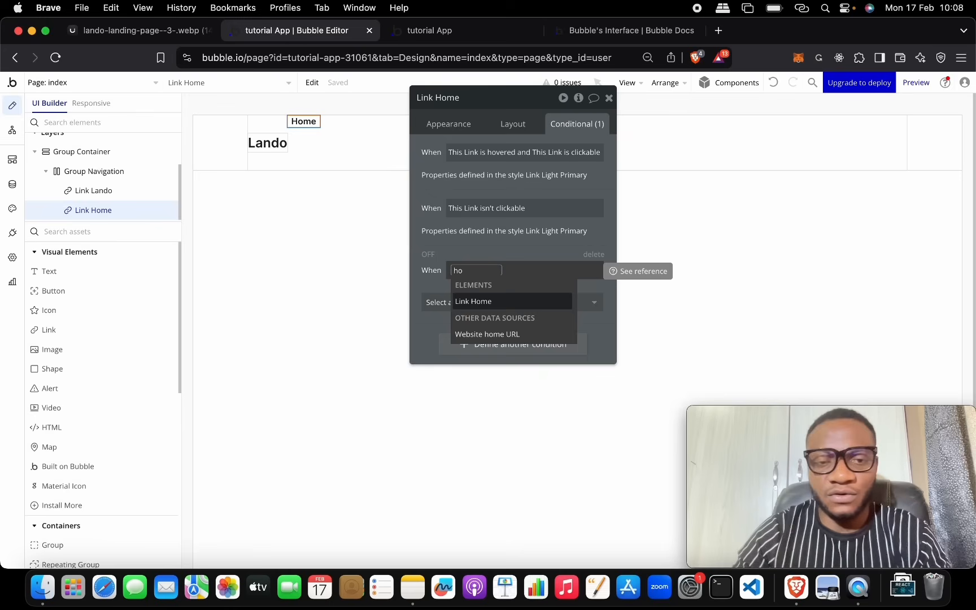
key(BackSpace)
key(BackSpace)
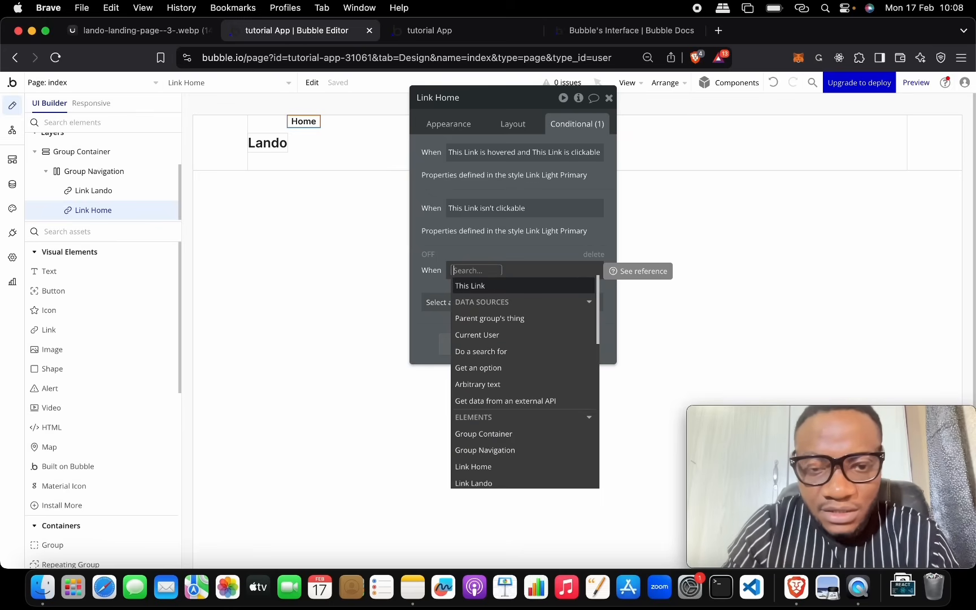
click(488, 287)
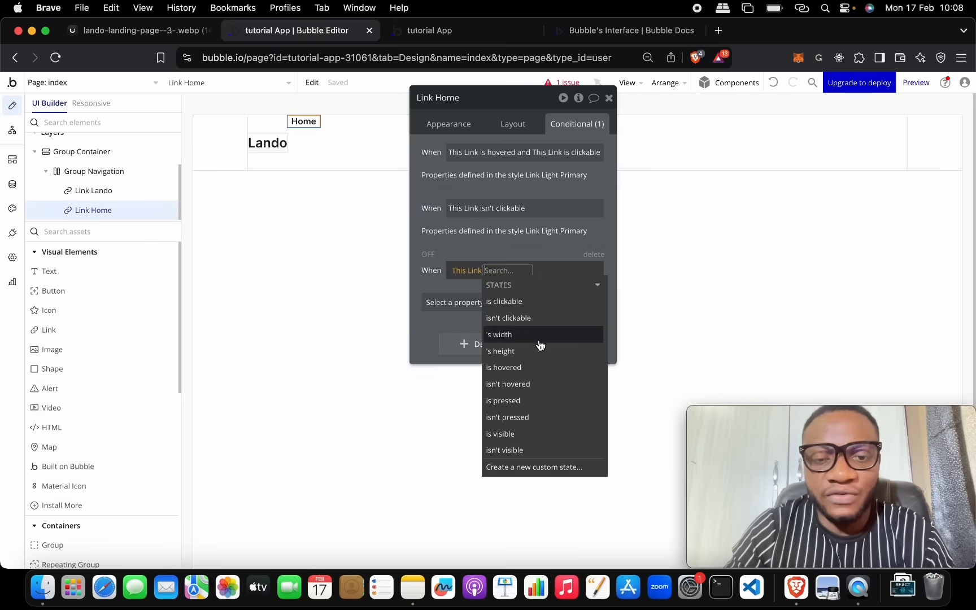
click(540, 373)
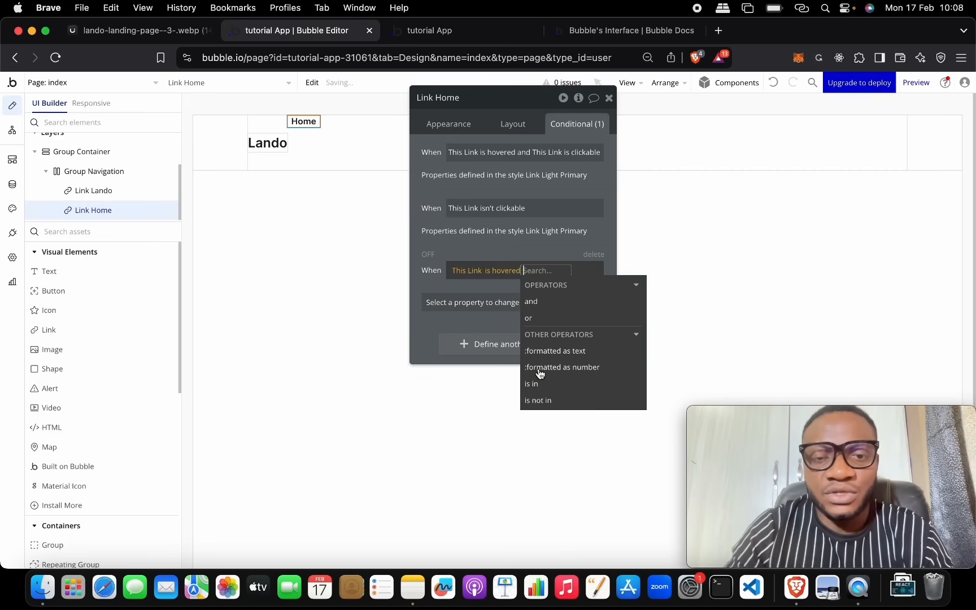
click(473, 289)
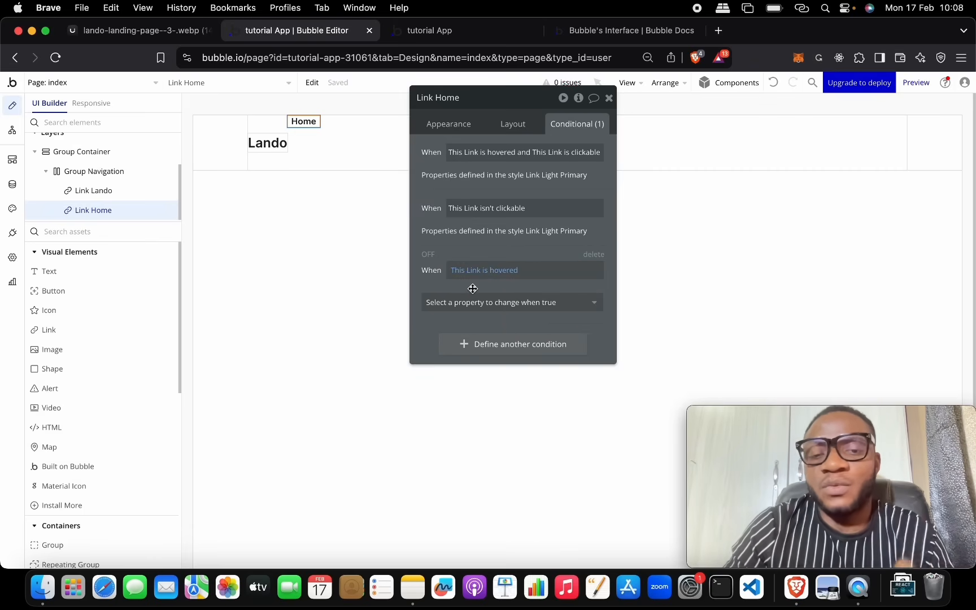
Step: Make the hover condition change font colour to Primary (#0C29AB), then close the inspector
click(487, 305)
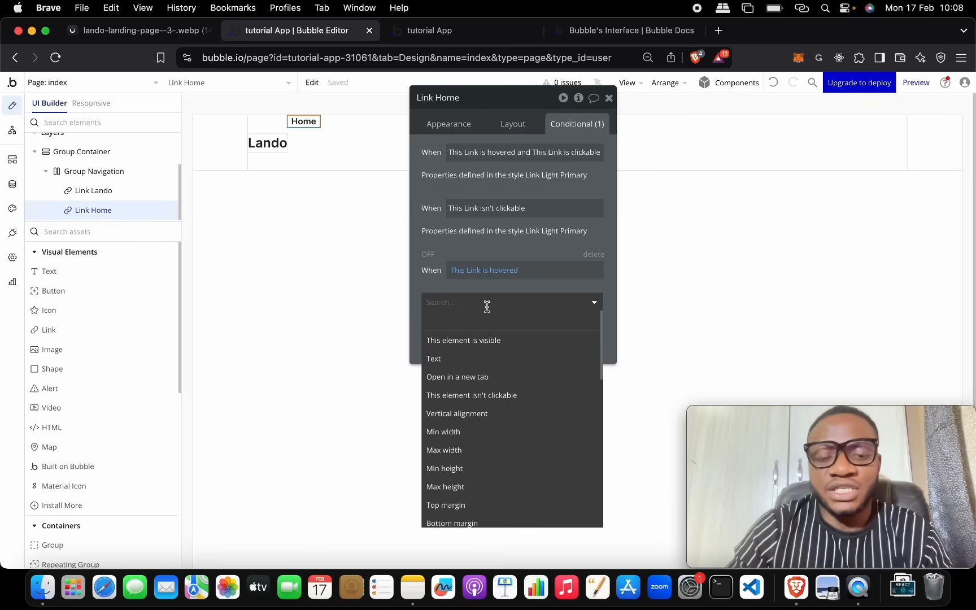
text(fon)
key(Down)
key(Down)
key(Down)
key(Down)
key(Down)
key(Down)
key(Down)
key(Down)
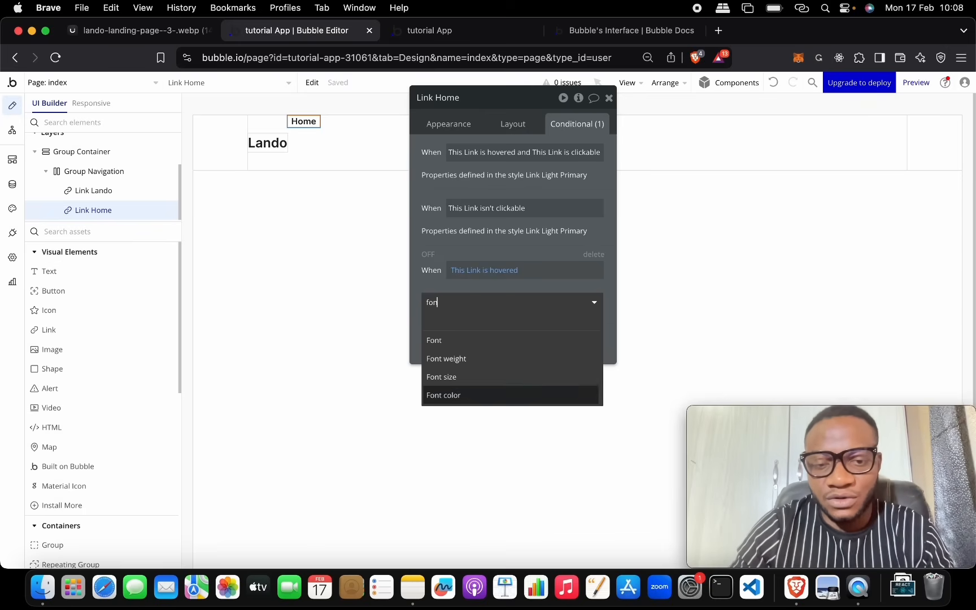
key(Return)
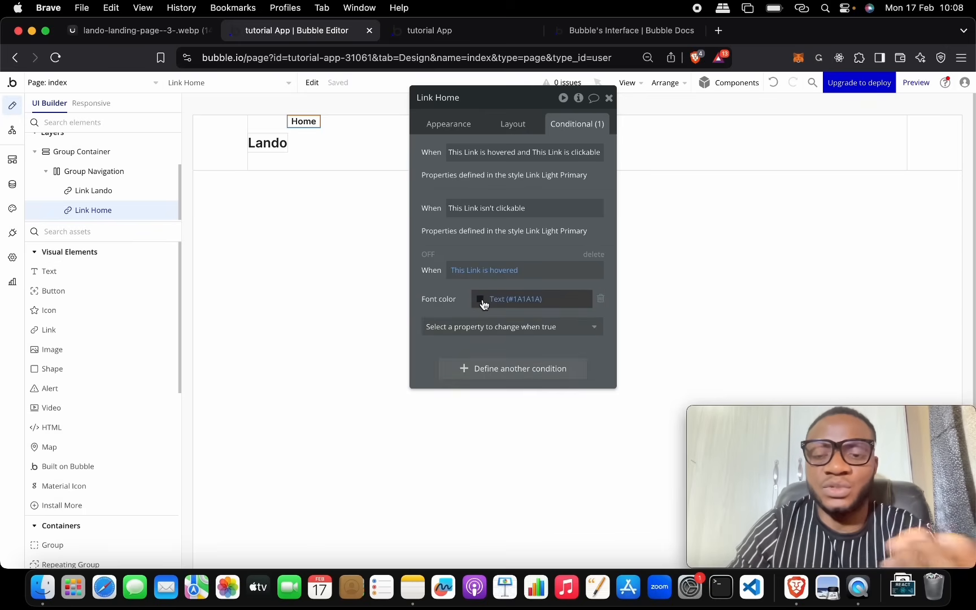
click(482, 301)
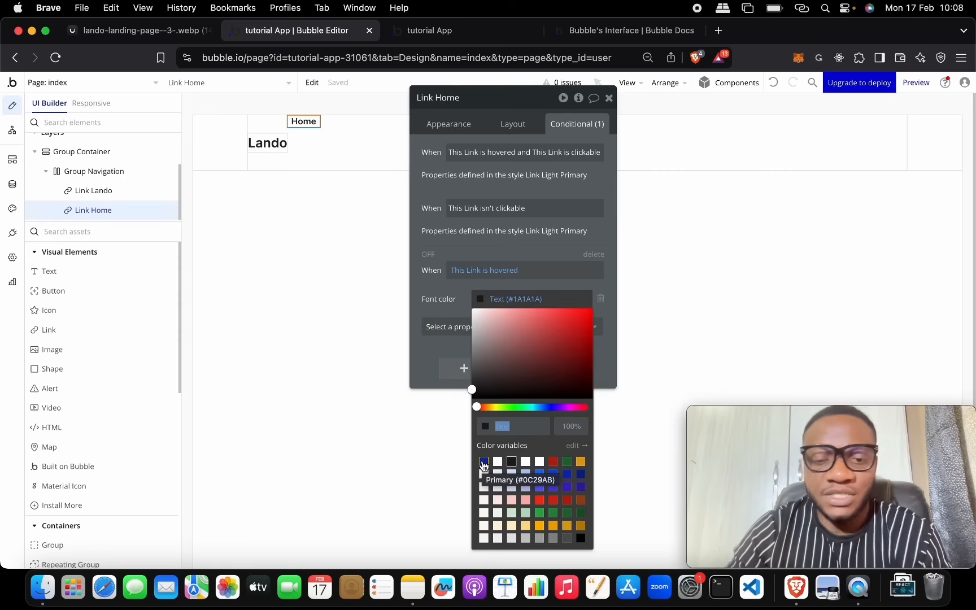
click(483, 462)
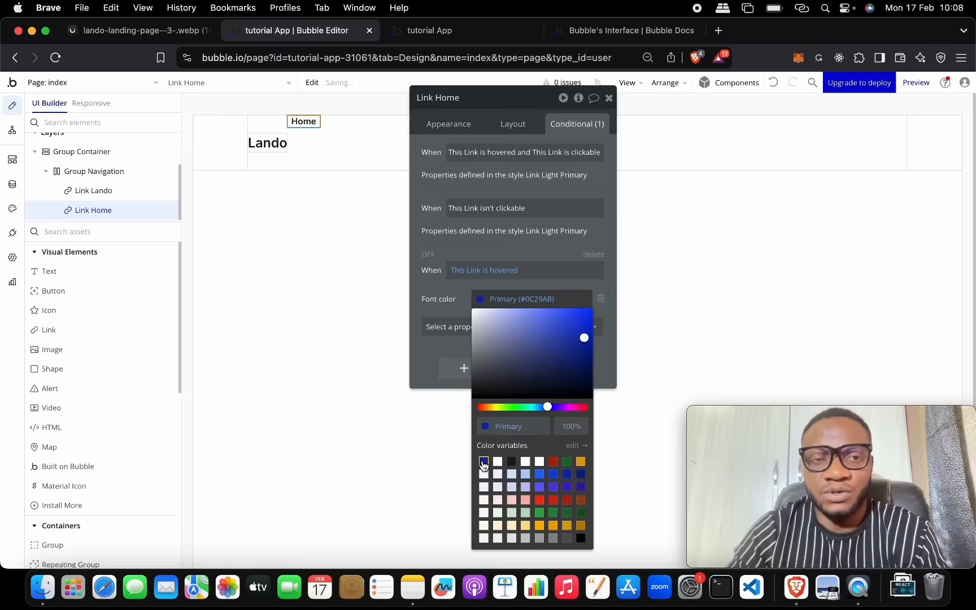
click(445, 348)
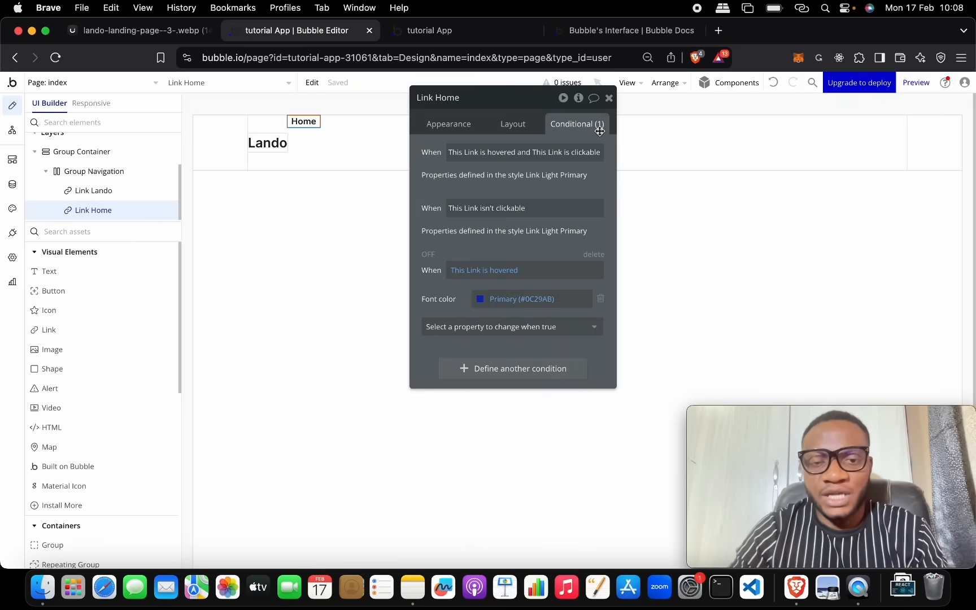
click(609, 99)
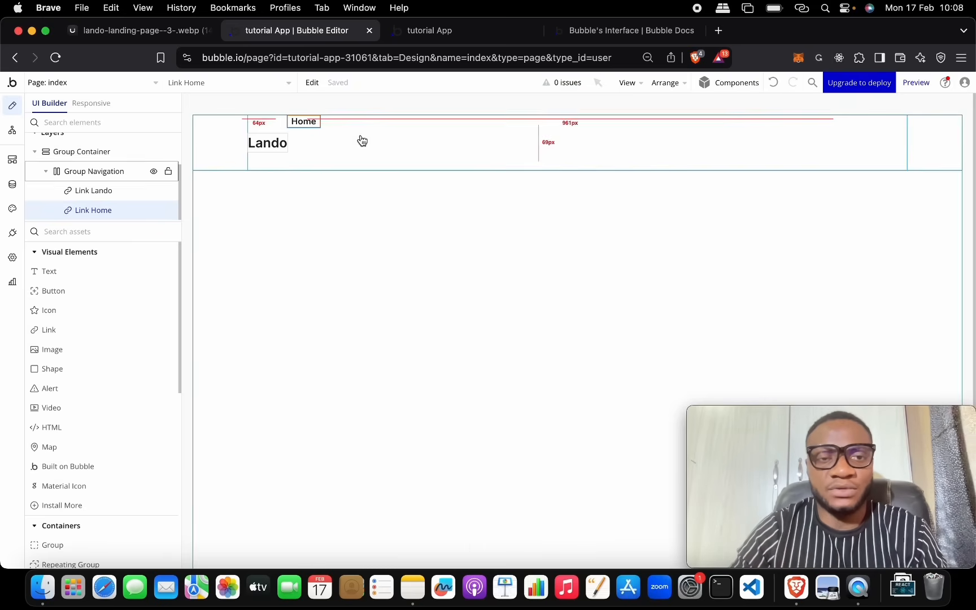
Step: Copy the Home link and paste duplicates of it into the navigation row
double_click(309, 122)
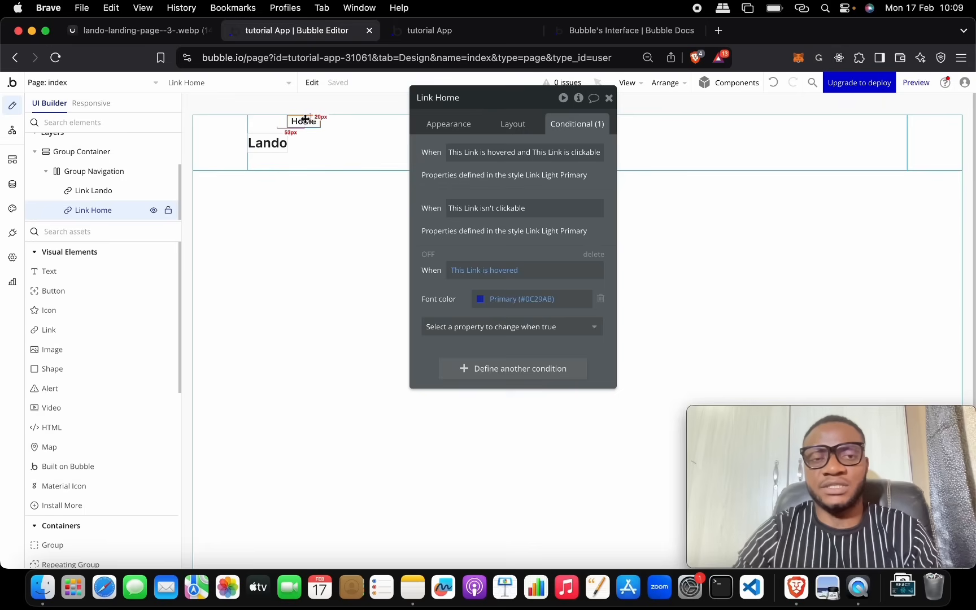
click(170, 33)
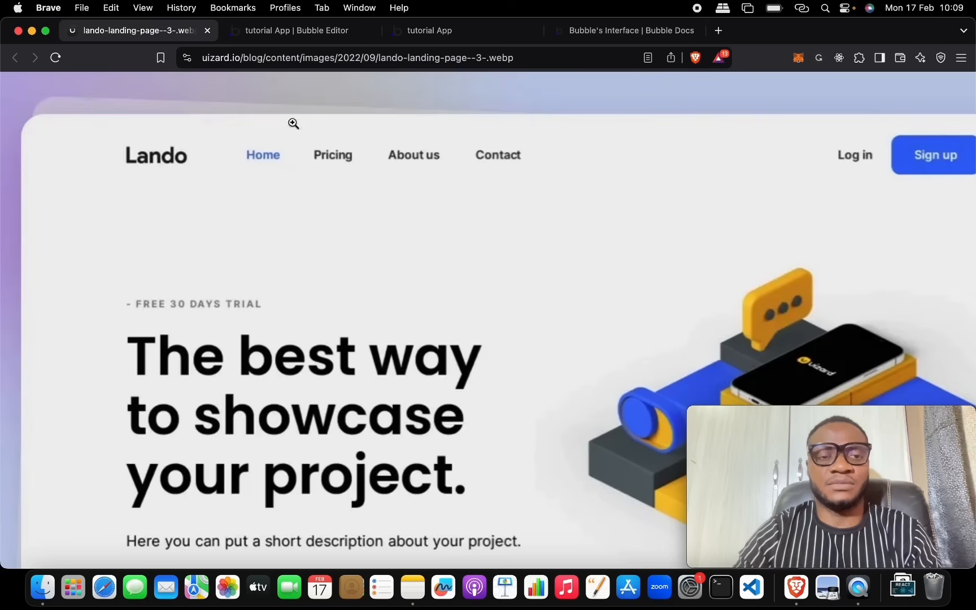
click(296, 31)
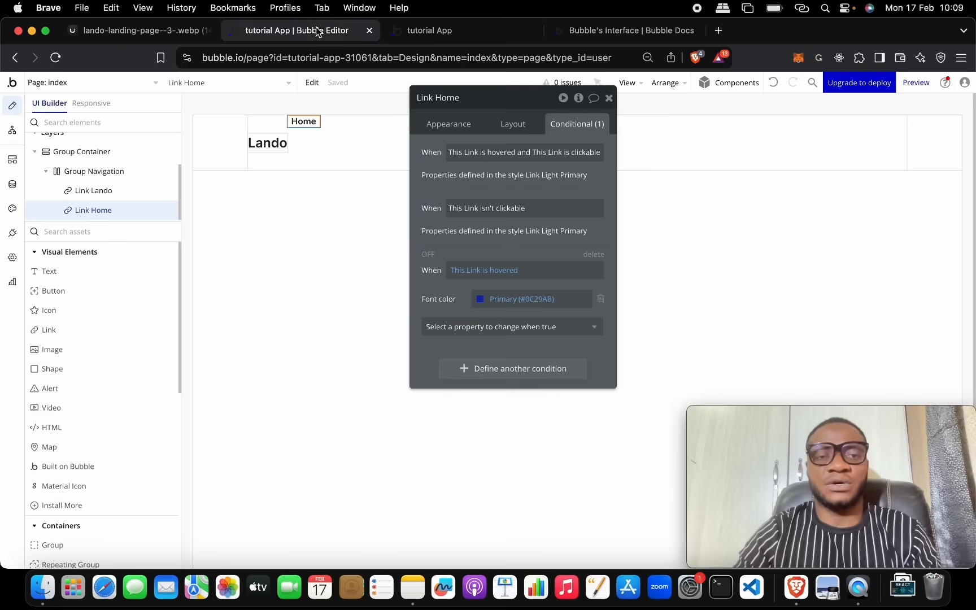
key(super+c)
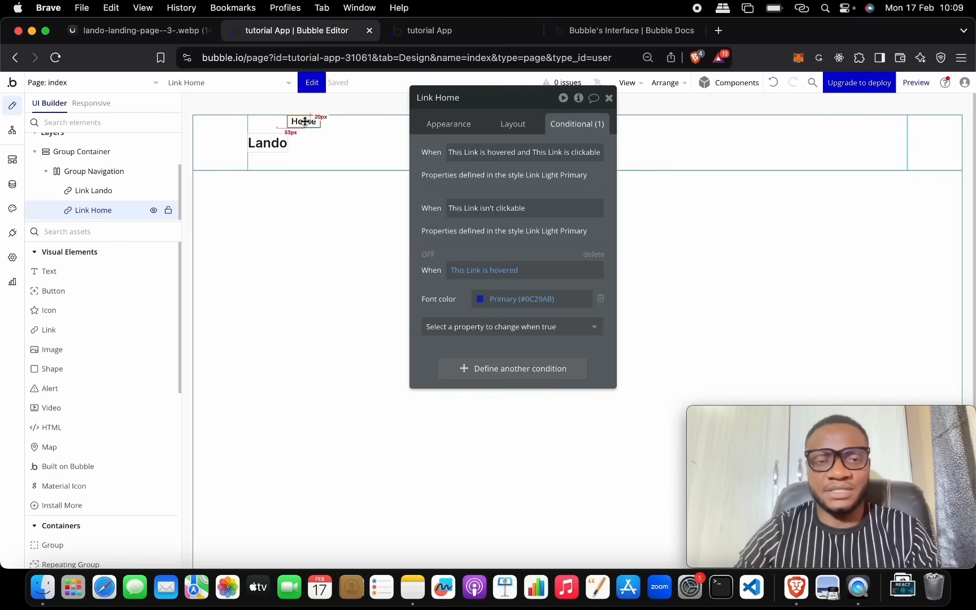
key(super+v)
key(super+v)
key(super+v)
Step: Change the copied links' text to Pricing, About us and Contact us
drag(480, 100, 444, 280)
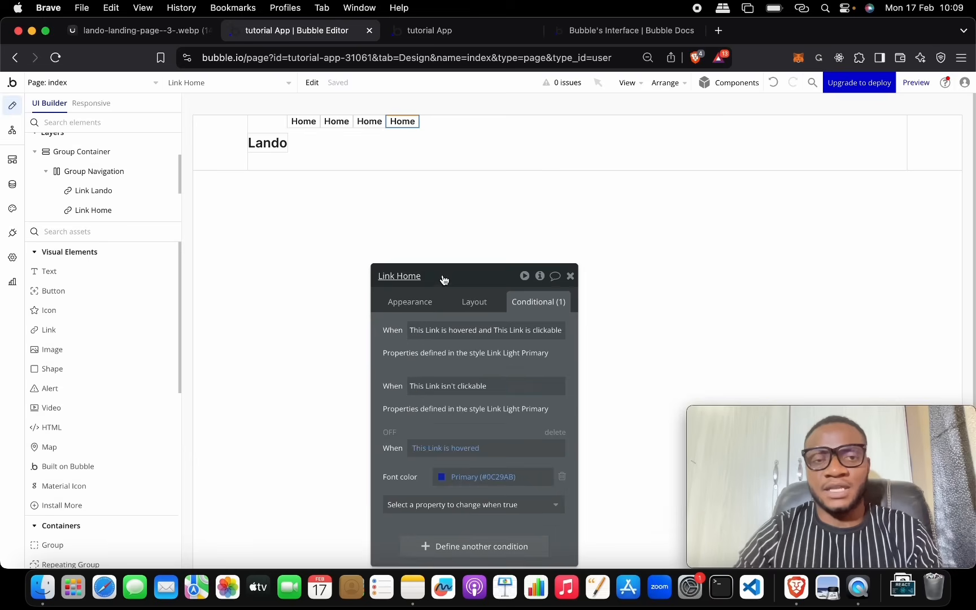
click(337, 122)
click(408, 302)
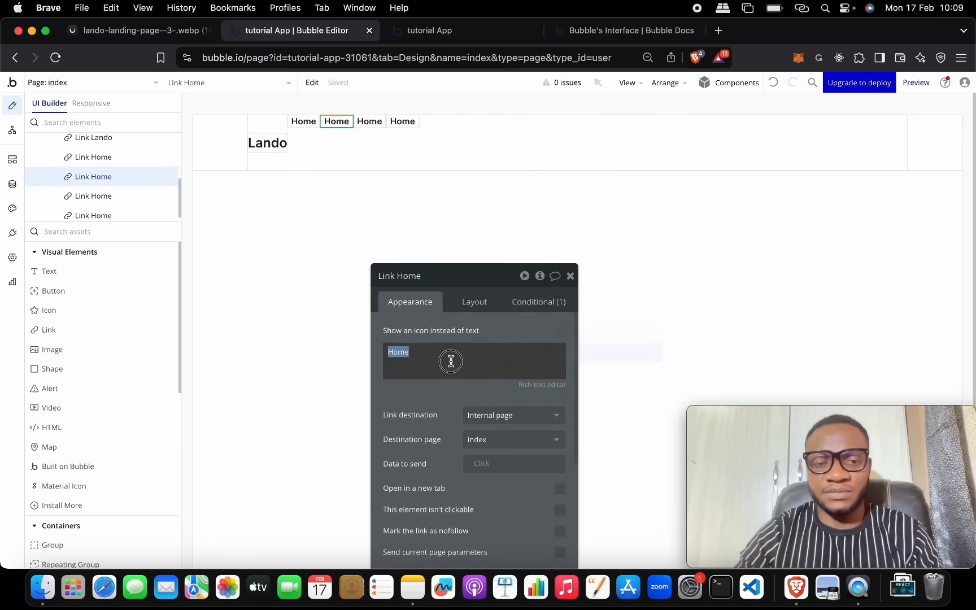
triple_click(451, 359)
text(Pricing)
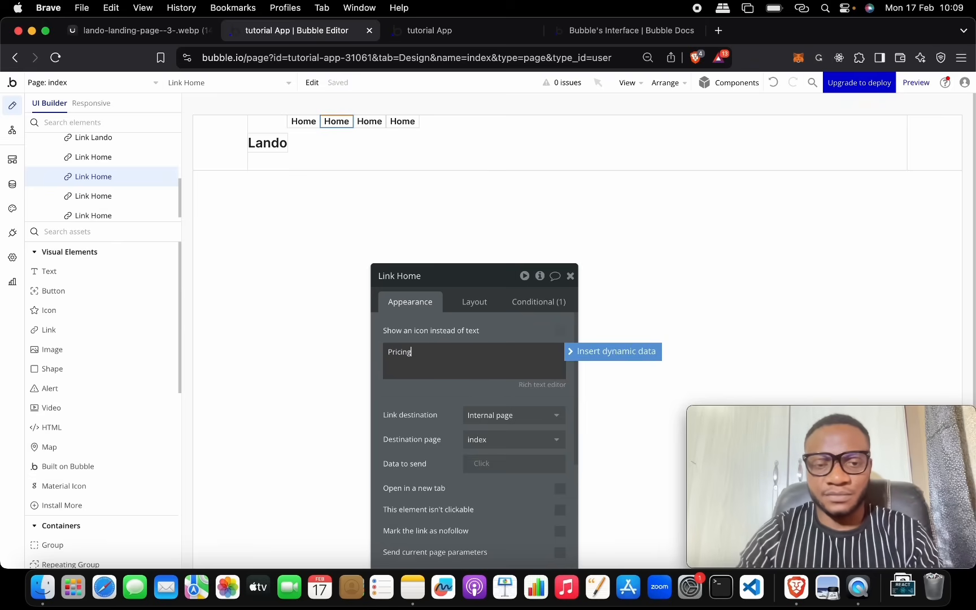
click(369, 121)
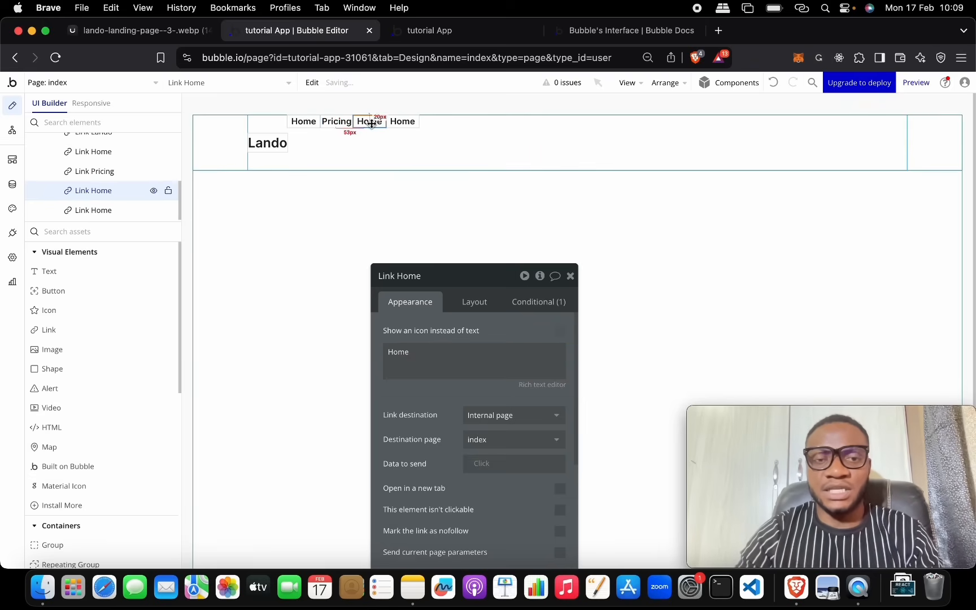
triple_click(446, 356)
text(About)
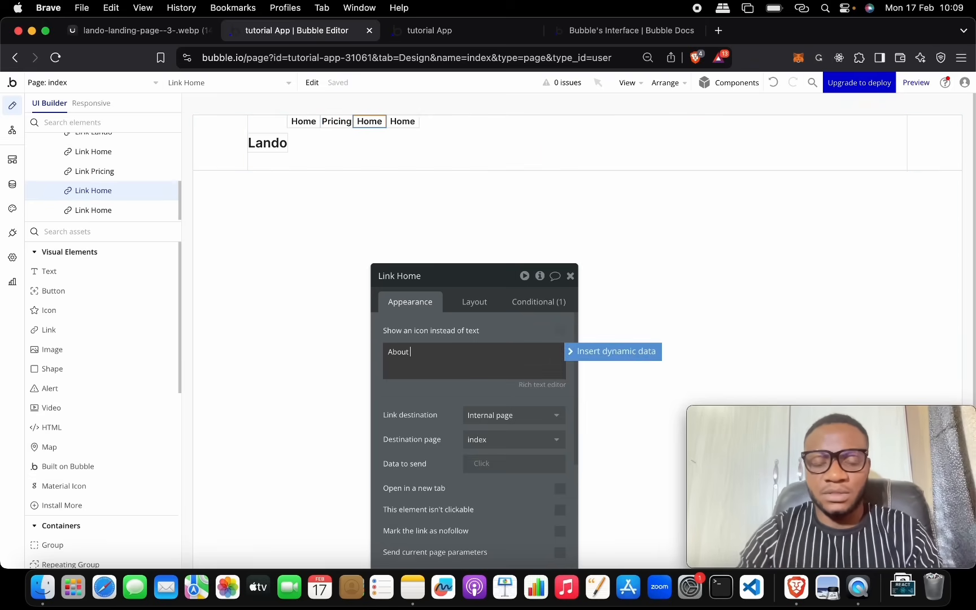
text( us)
click(411, 122)
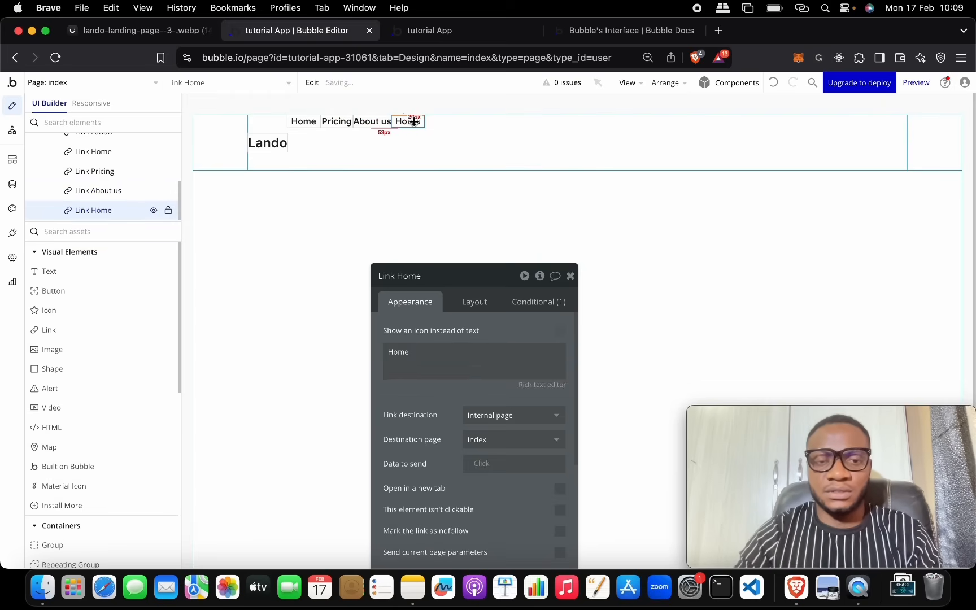
triple_click(464, 346)
text(Contact us)
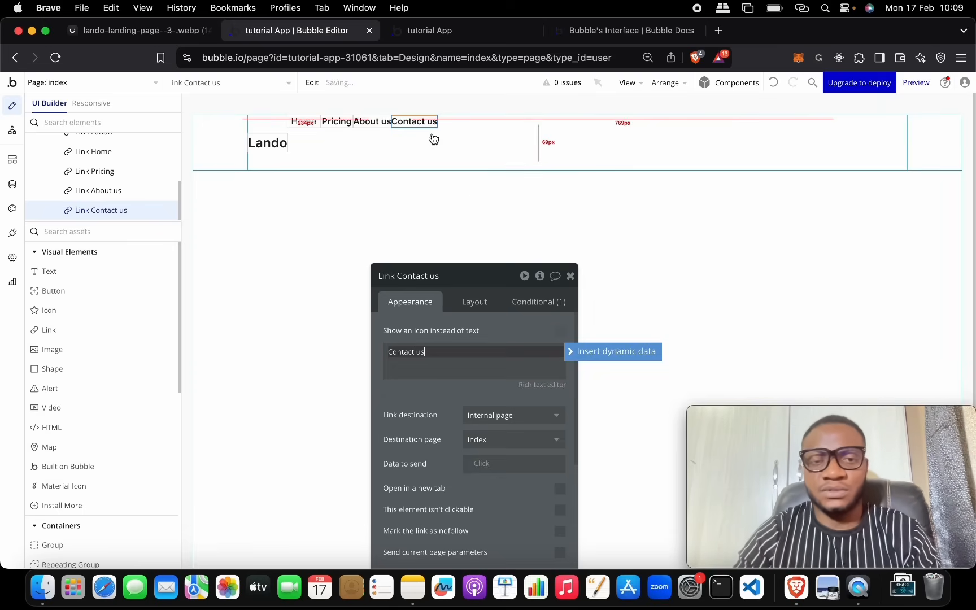
click(370, 142)
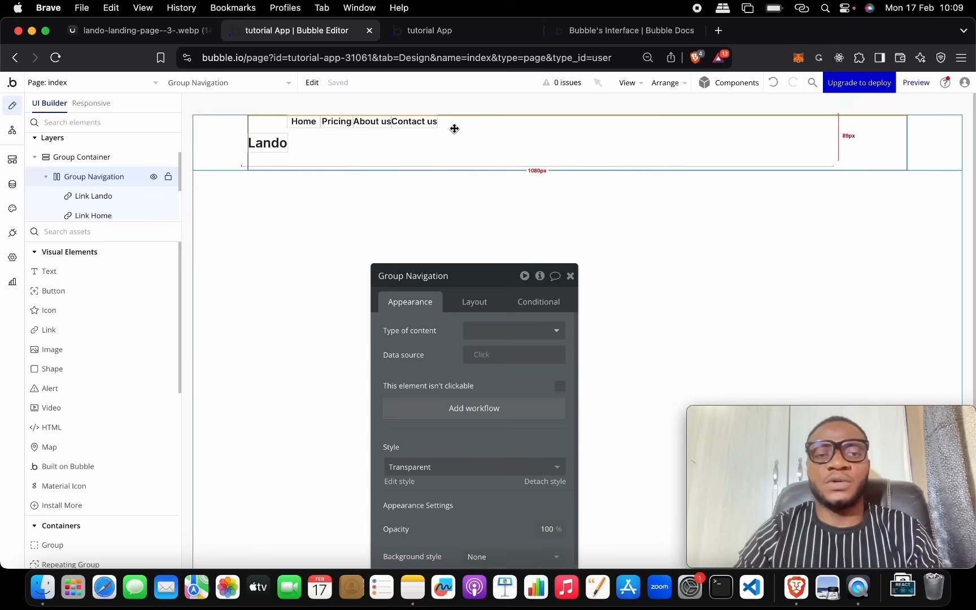
Step: Select the Home, Pricing, About us and Contact us links and centre them vertically
click(304, 125)
shift+click(341, 129)
shift+click(374, 128)
shift+click(407, 125)
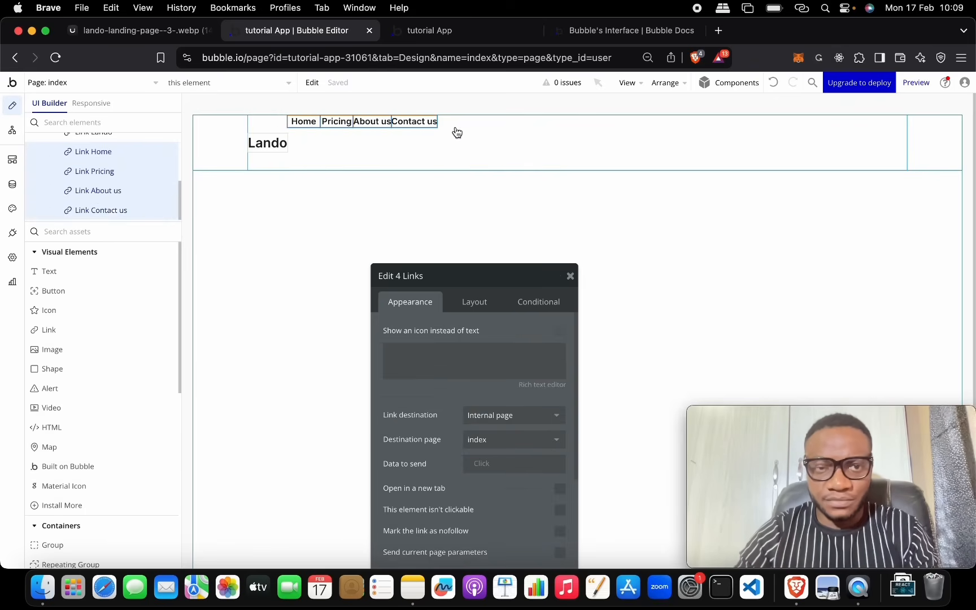
drag(490, 280, 575, 143)
click(558, 163)
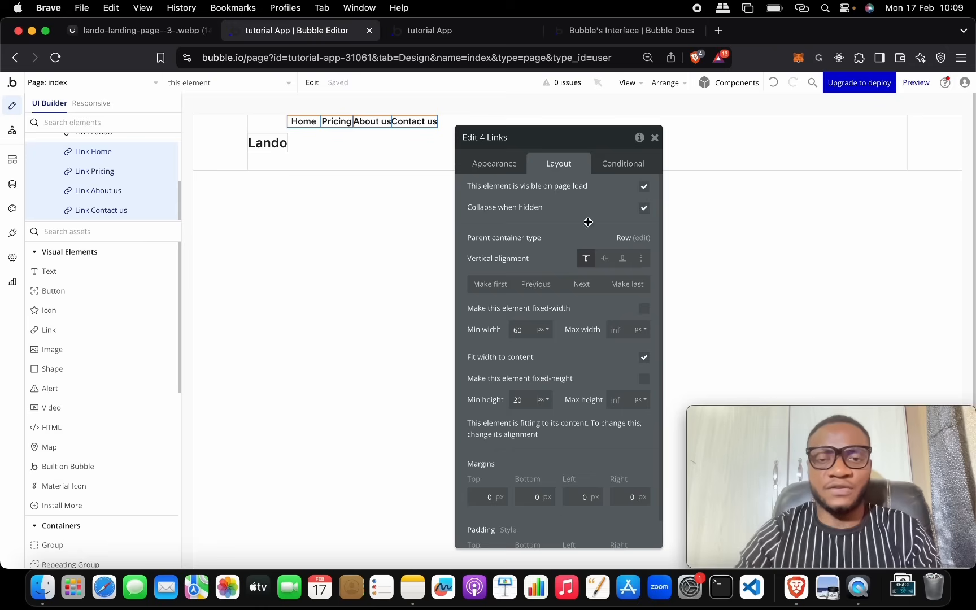
click(603, 260)
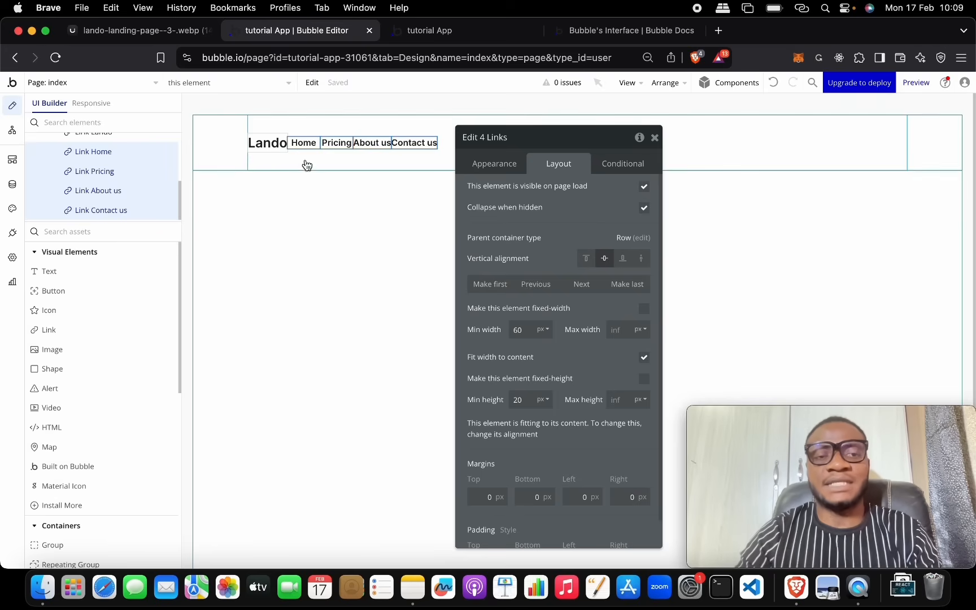
Step: Wrap the four links in a row container with Fit width to content, and start renaming it Group Links
right_click(368, 146)
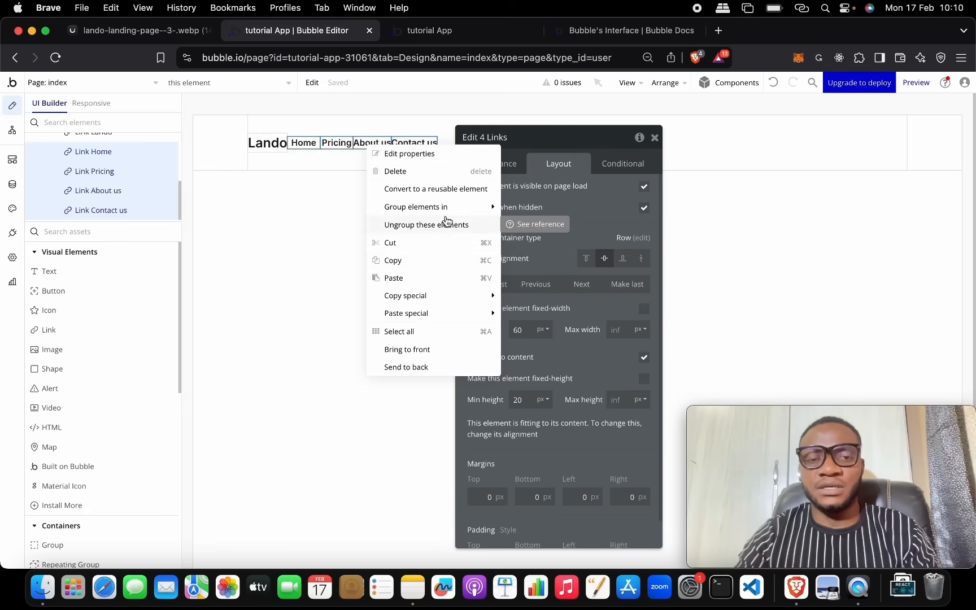
mouse_move(449, 210)
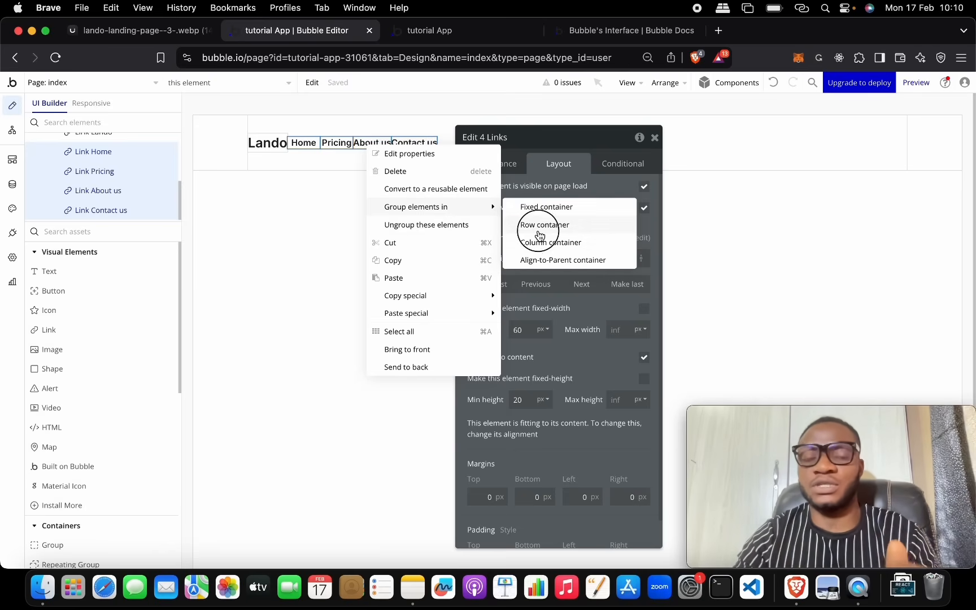
click(543, 226)
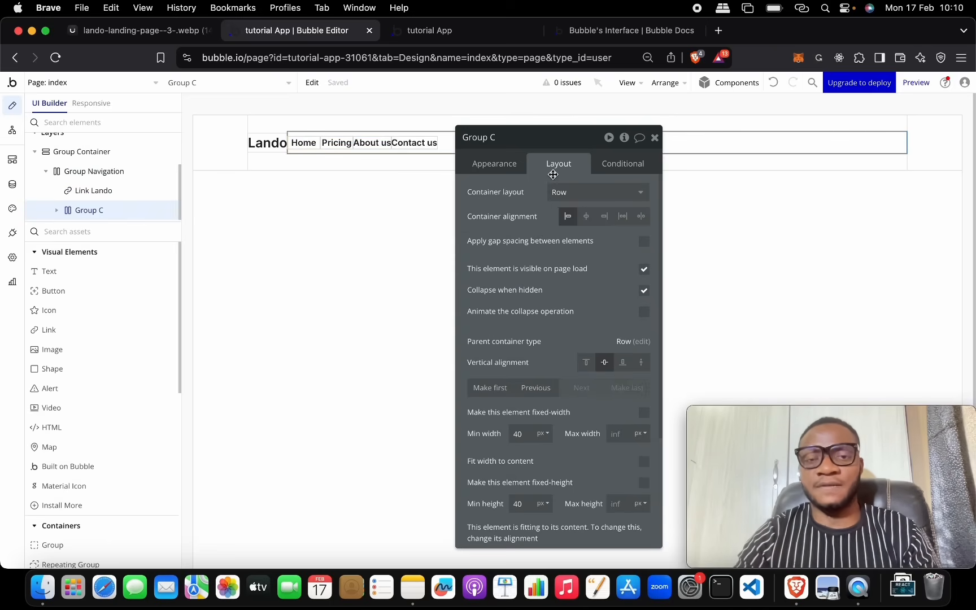
scroll(581, 383, down, 5)
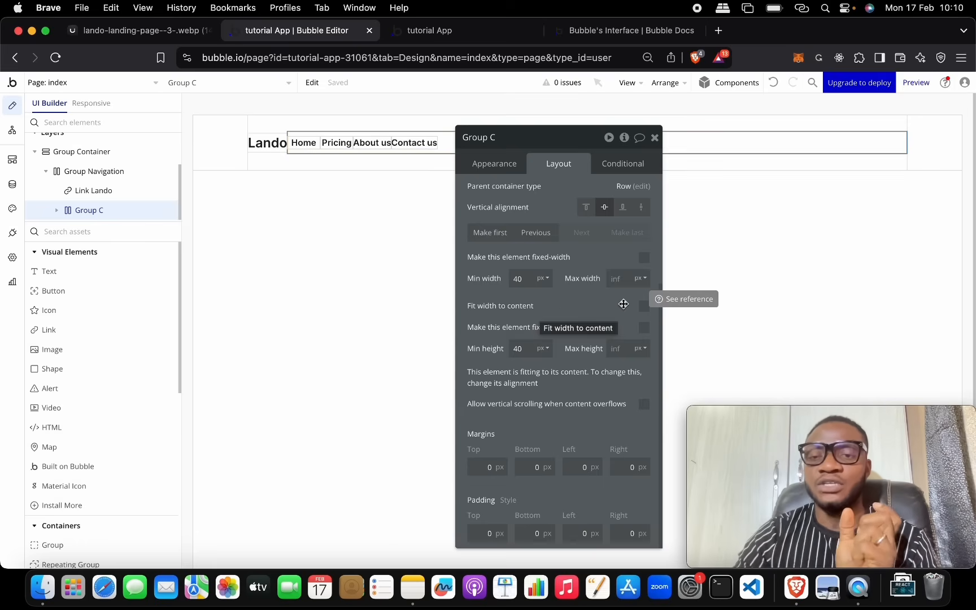
drag(555, 135, 505, 228)
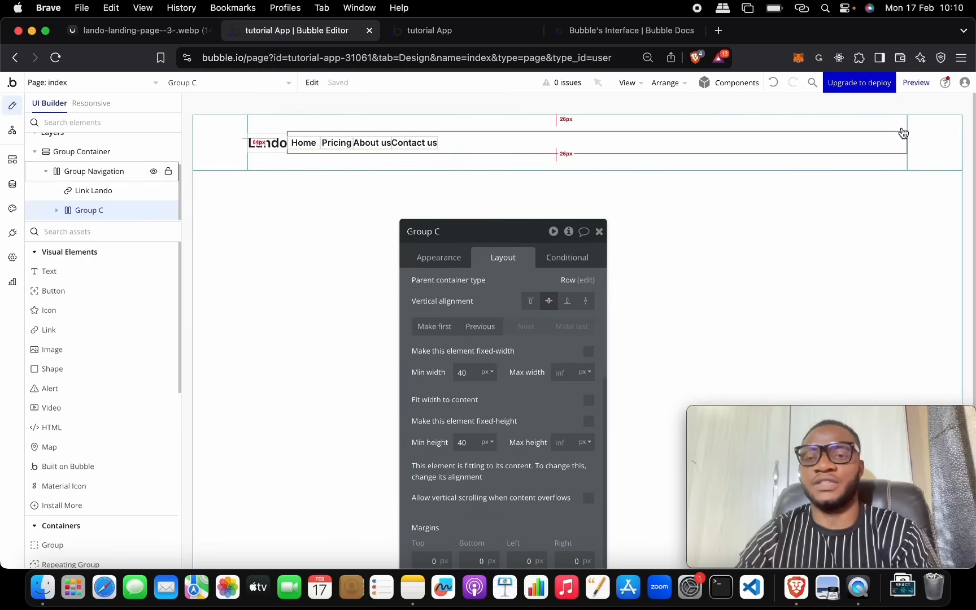
drag(539, 239, 556, 122)
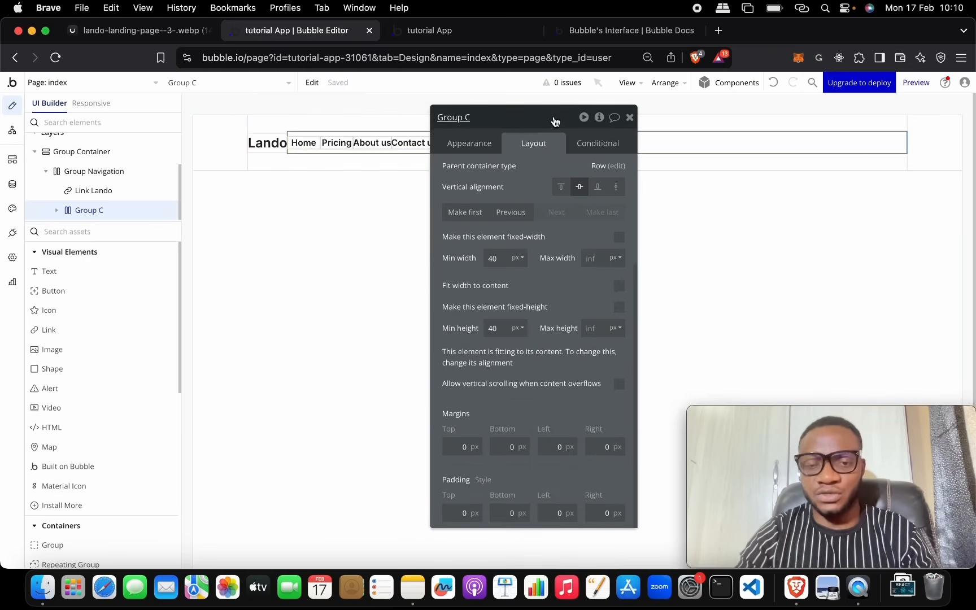
click(620, 287)
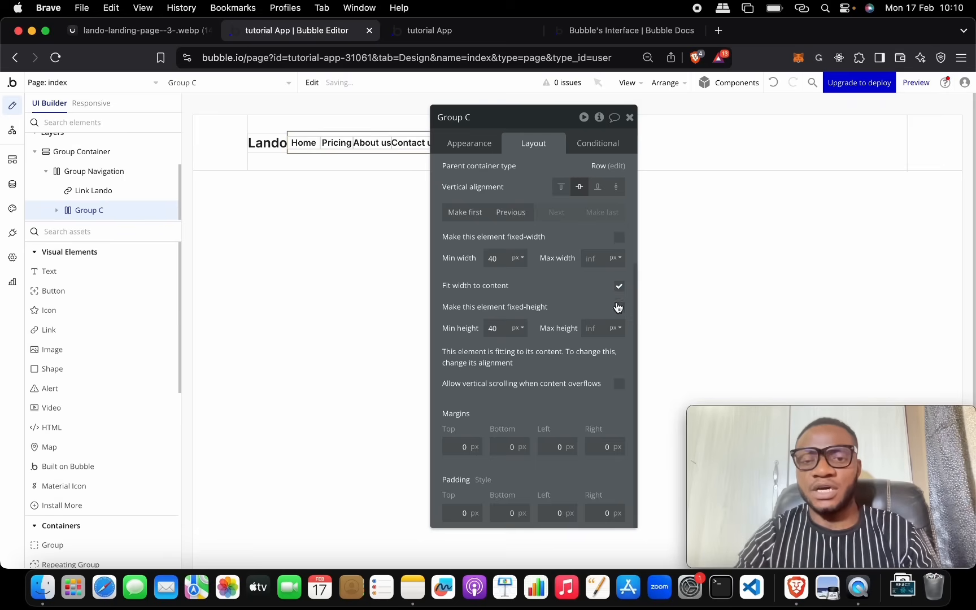
drag(540, 135, 575, 227)
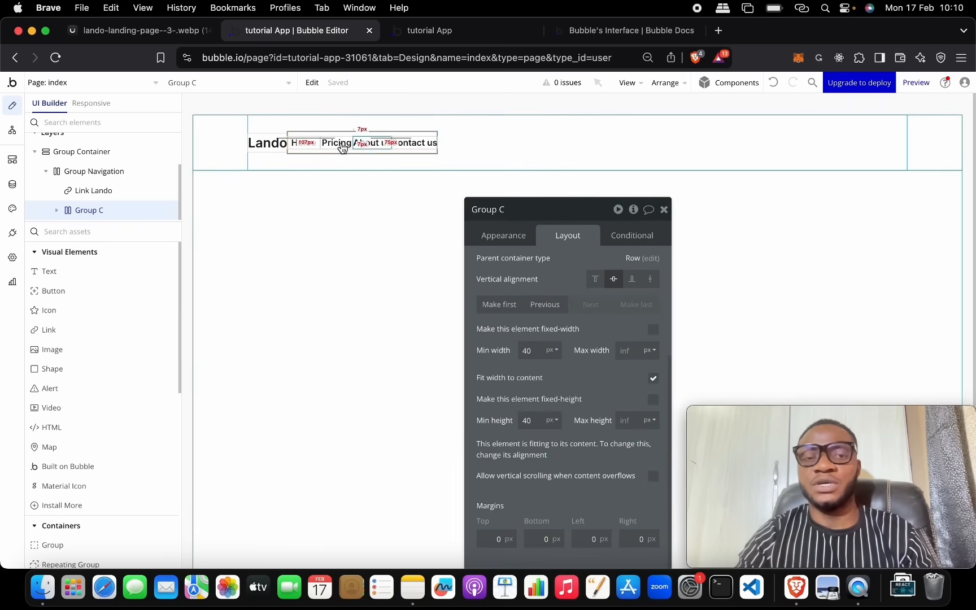
click(549, 211)
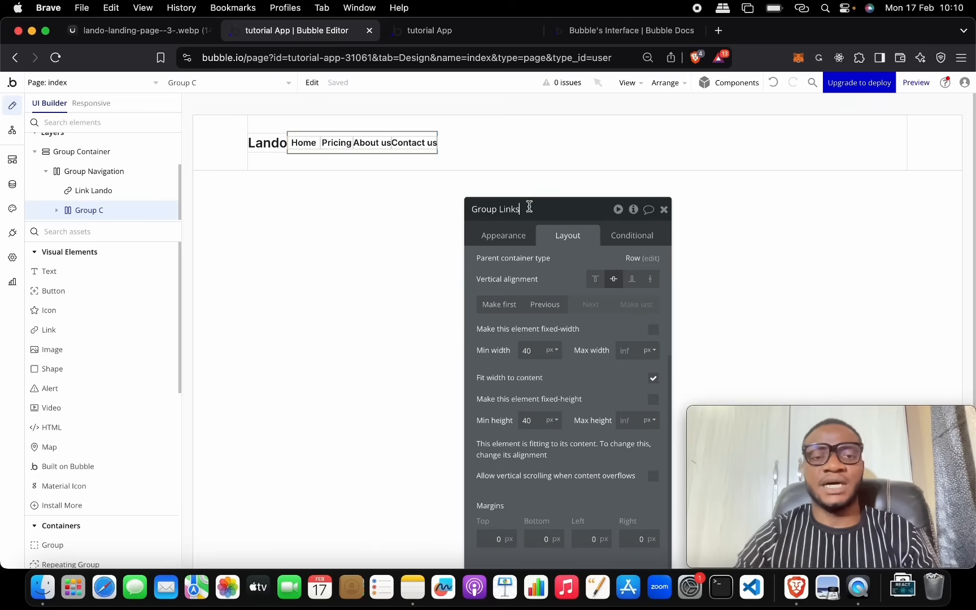
click(165, 33)
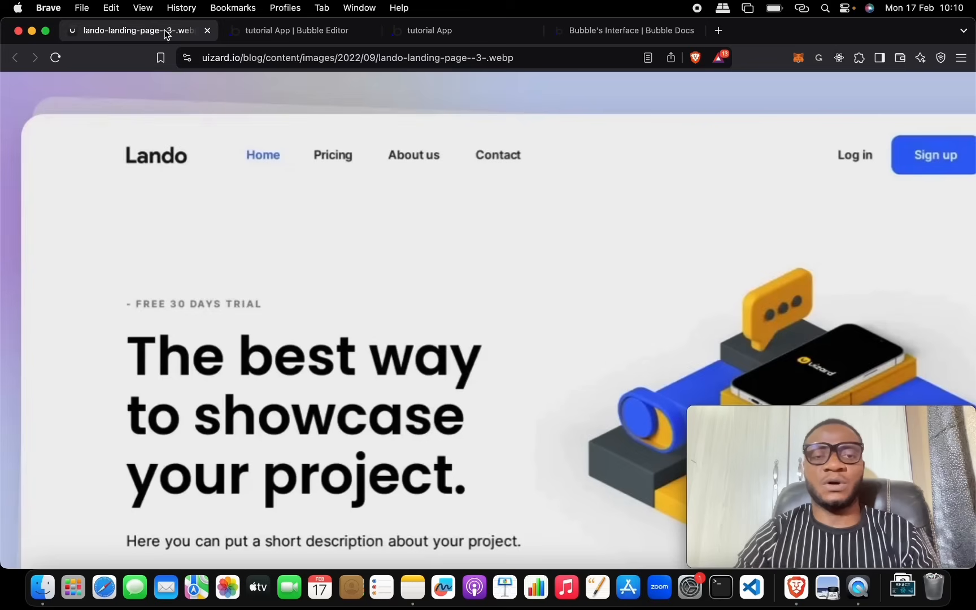
scroll(595, 233, right, 6)
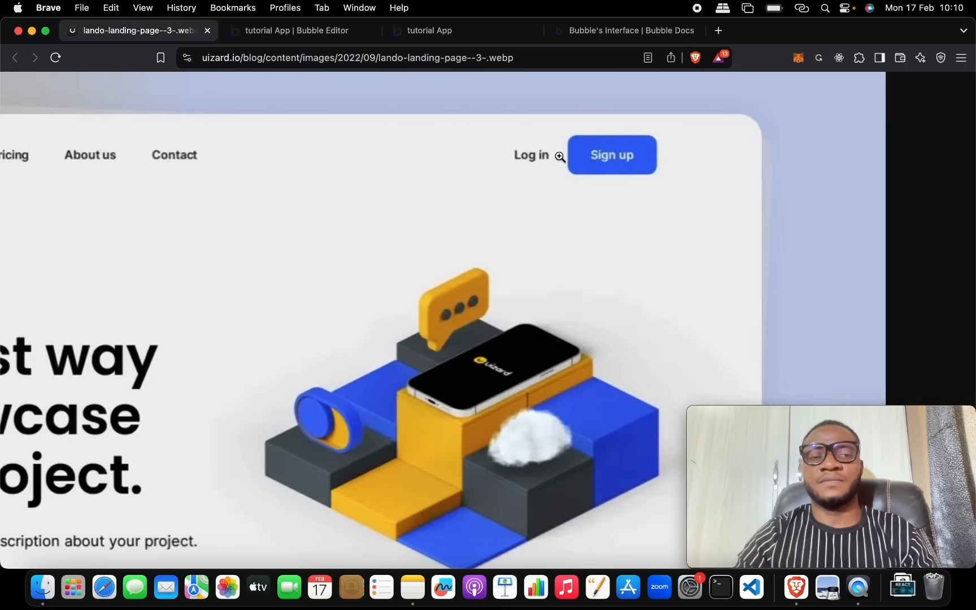
scroll(561, 157, left, 6)
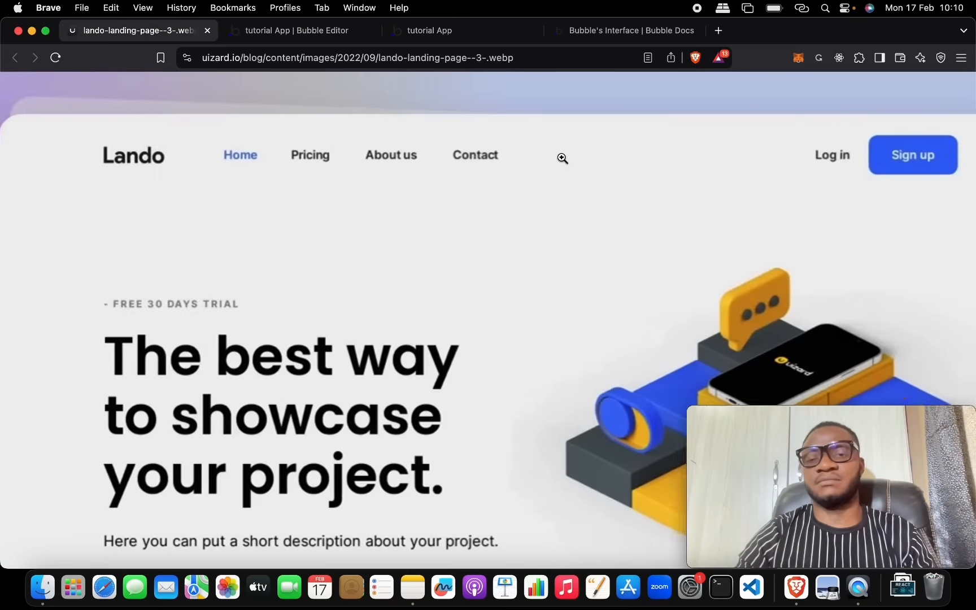
scroll(563, 159, down, 2)
scroll(562, 158, right, 2)
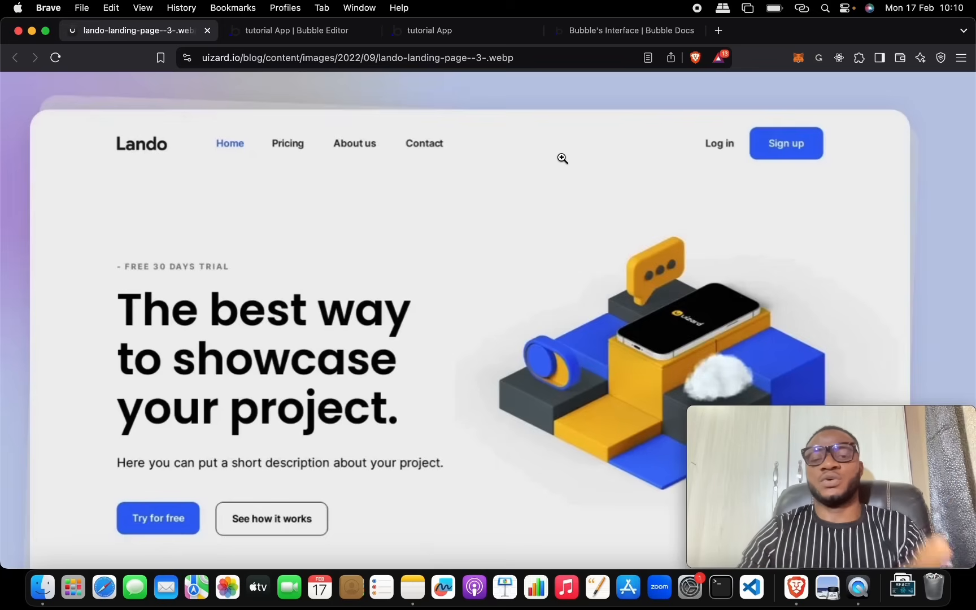
click(338, 34)
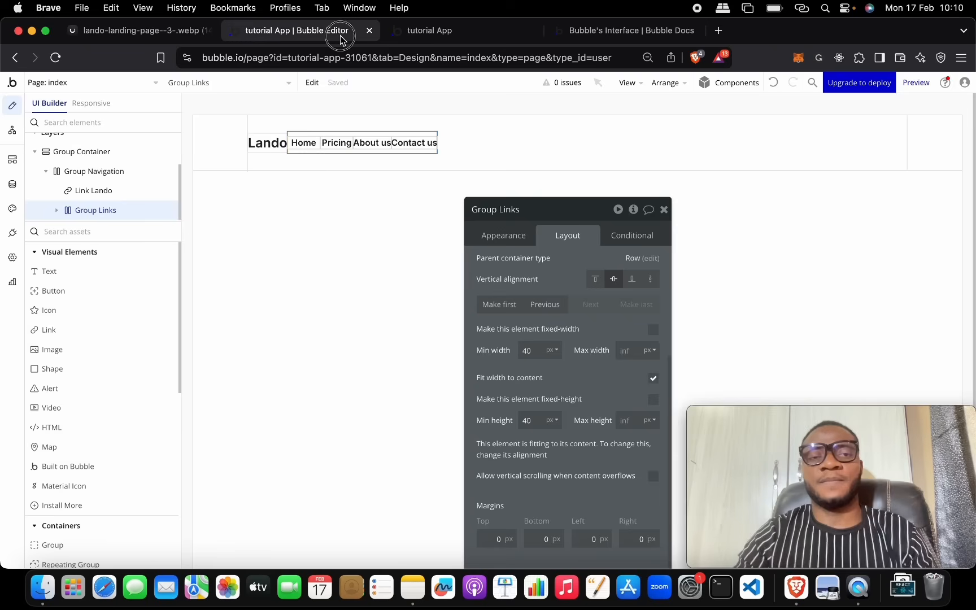
Step: Select Link Lando, expand the element tree, and add Group Links to the selection
click(271, 148)
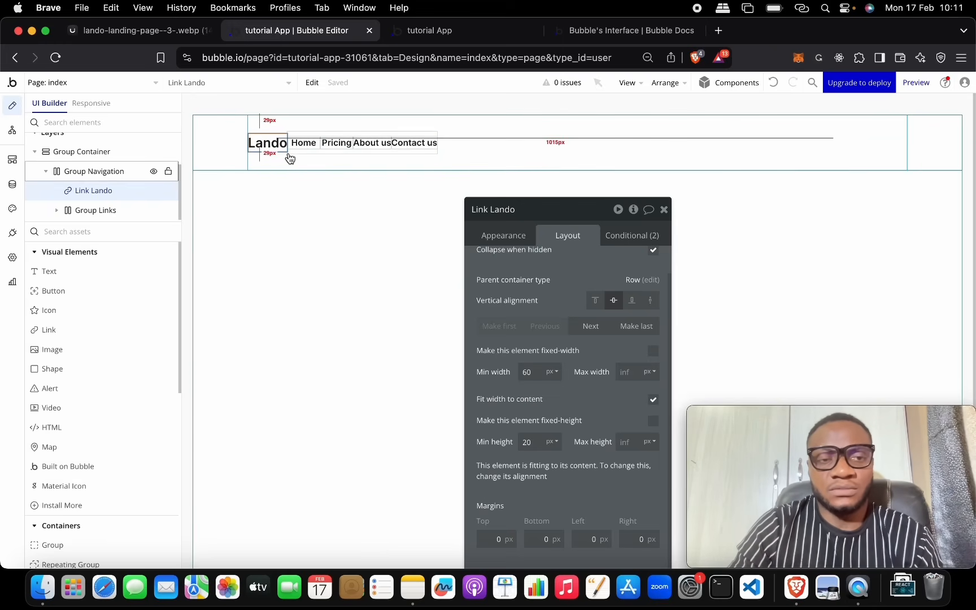
click(124, 175)
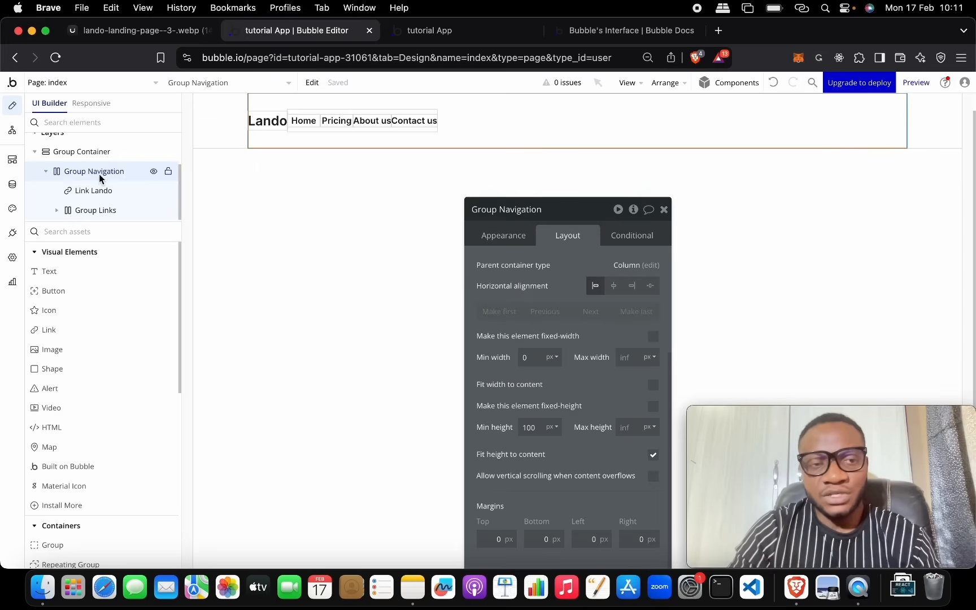
drag(570, 209, 584, 122)
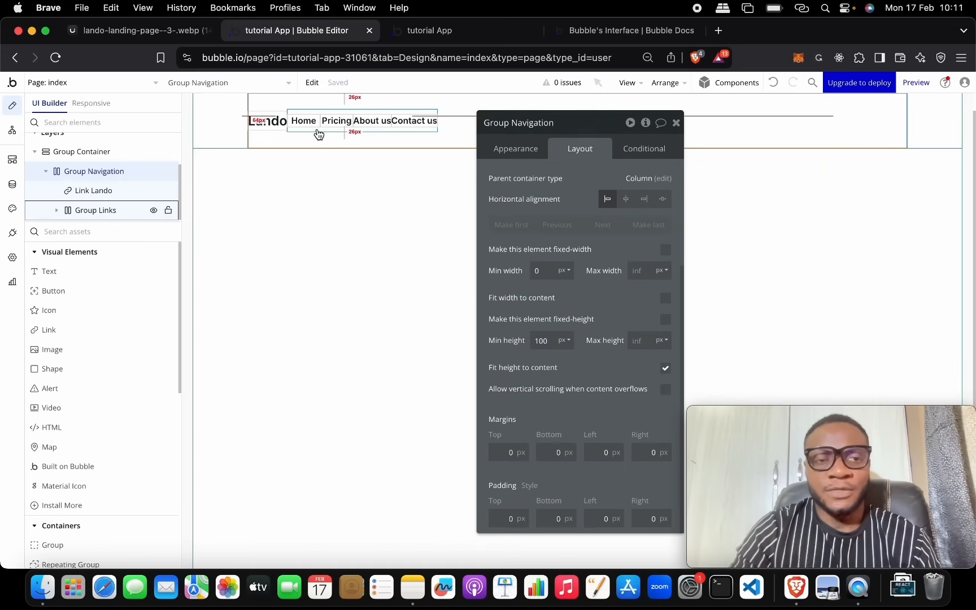
drag(584, 127, 599, 183)
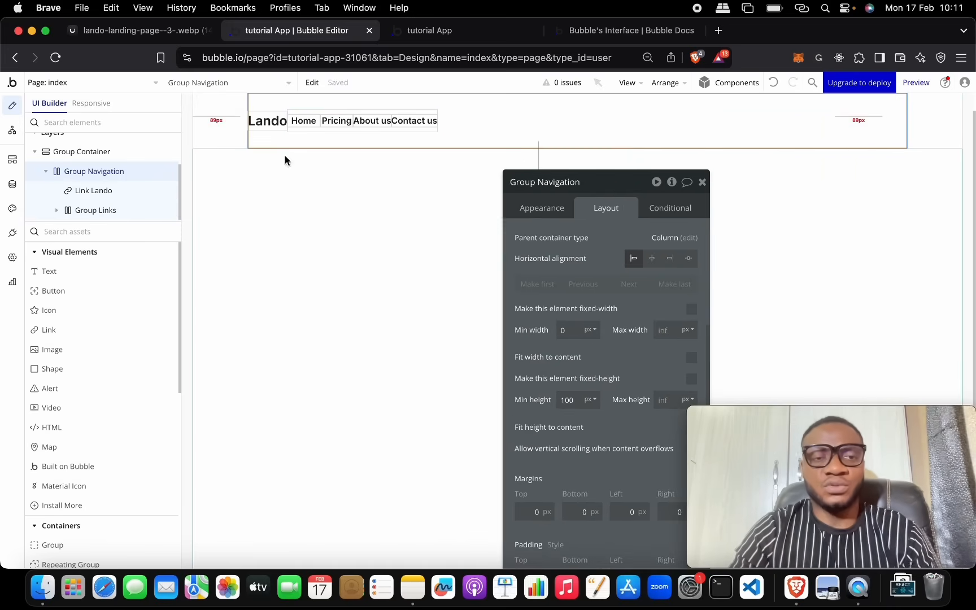
click(266, 124)
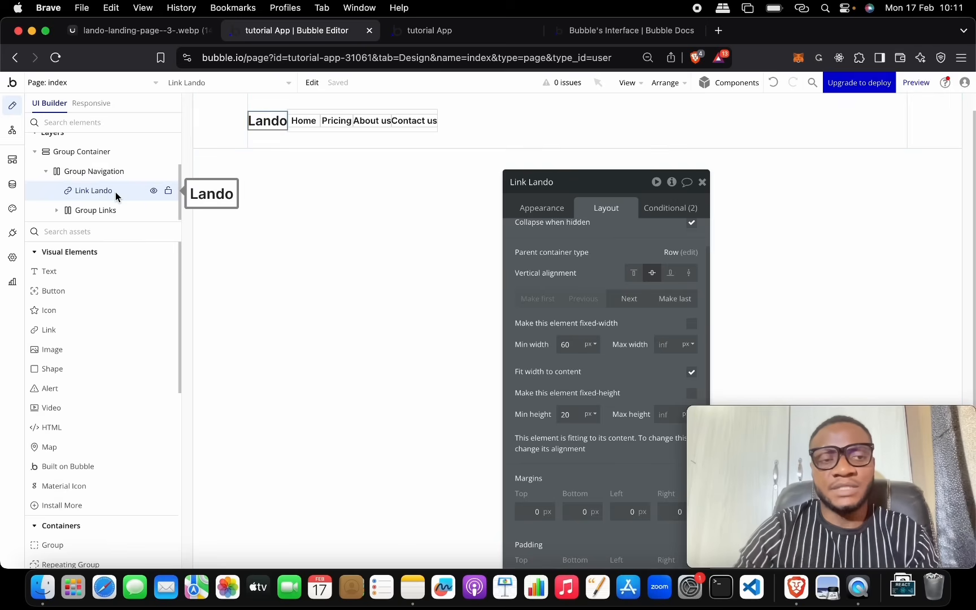
drag(133, 220, 156, 378)
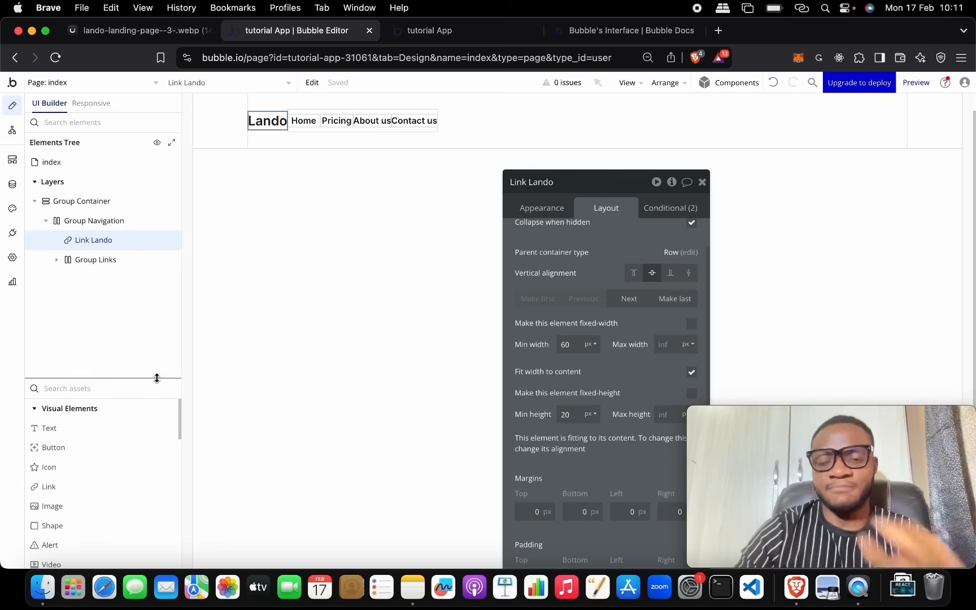
shift+click(129, 261)
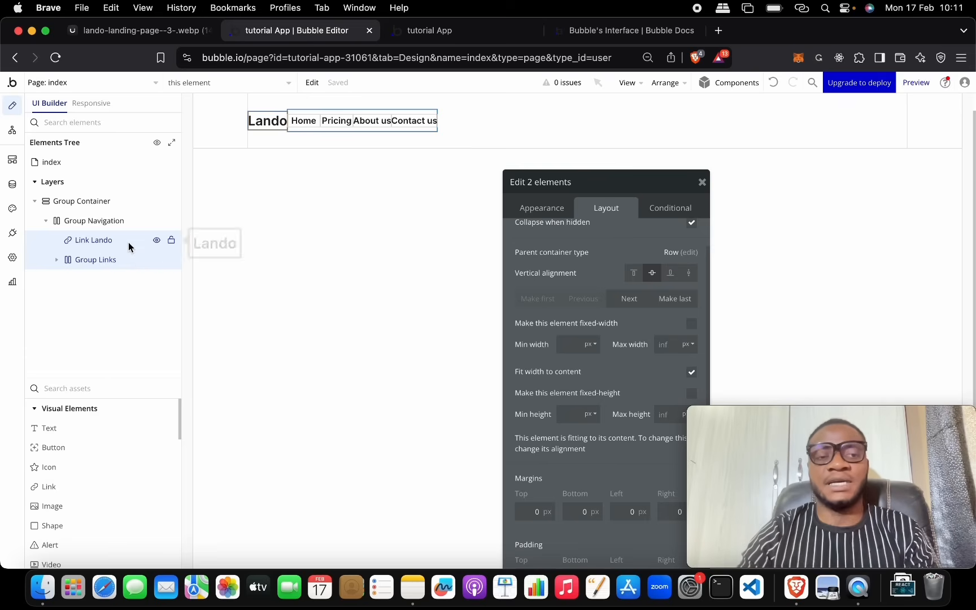
Step: Wrap Lando and Group Links in a row container named Group Left with Fit width to content
right_click(275, 121)
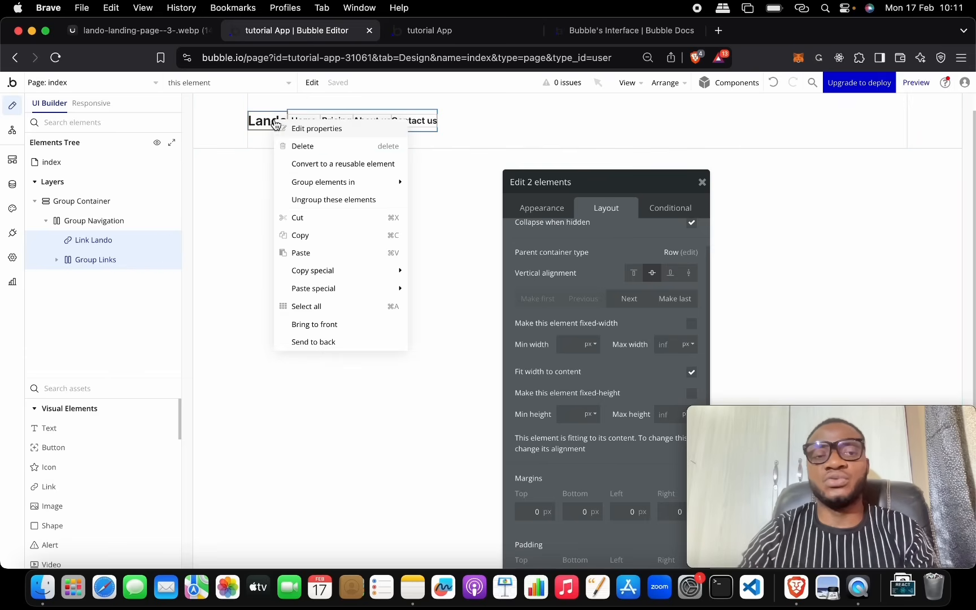
mouse_move(340, 184)
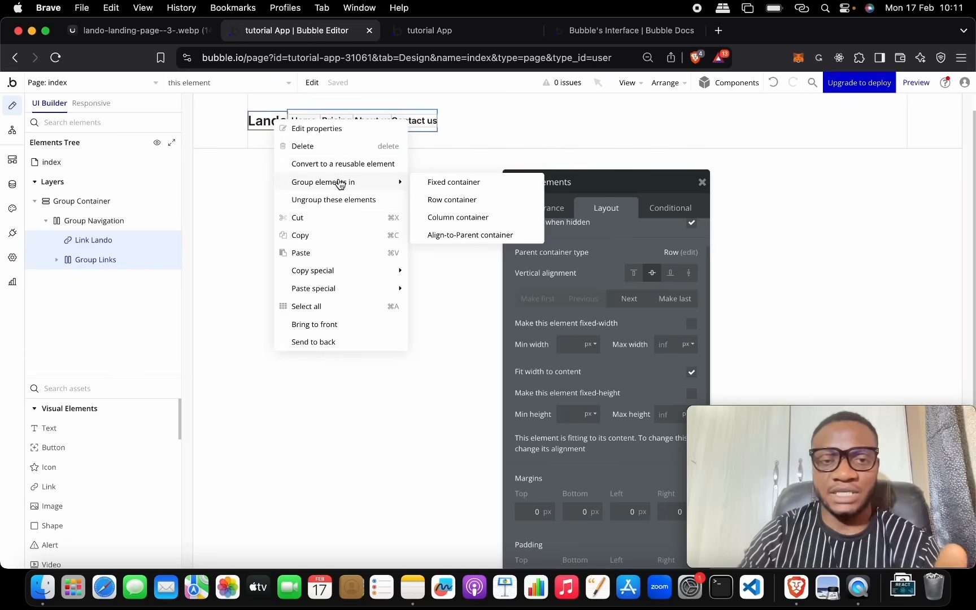
click(465, 201)
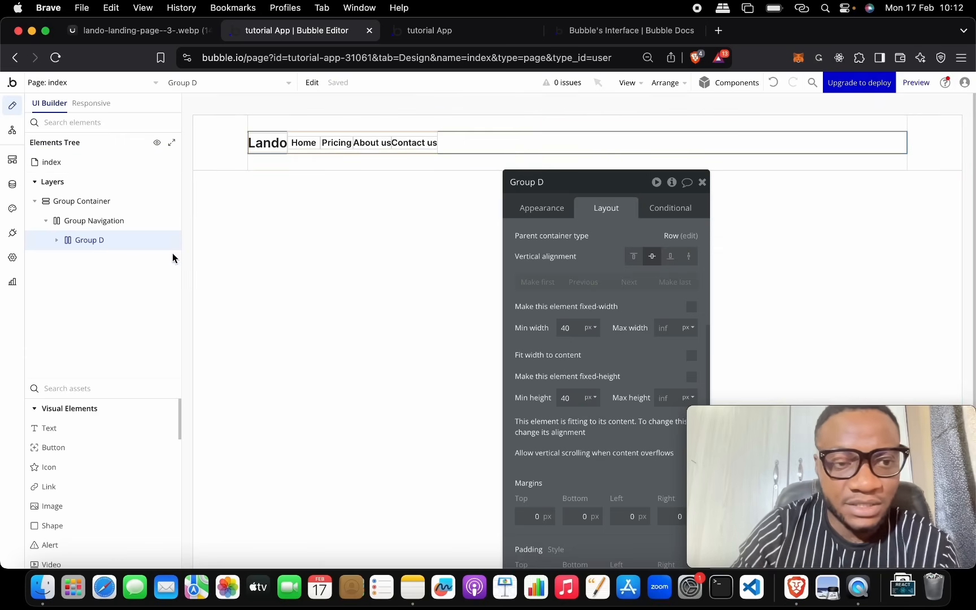
click(565, 183)
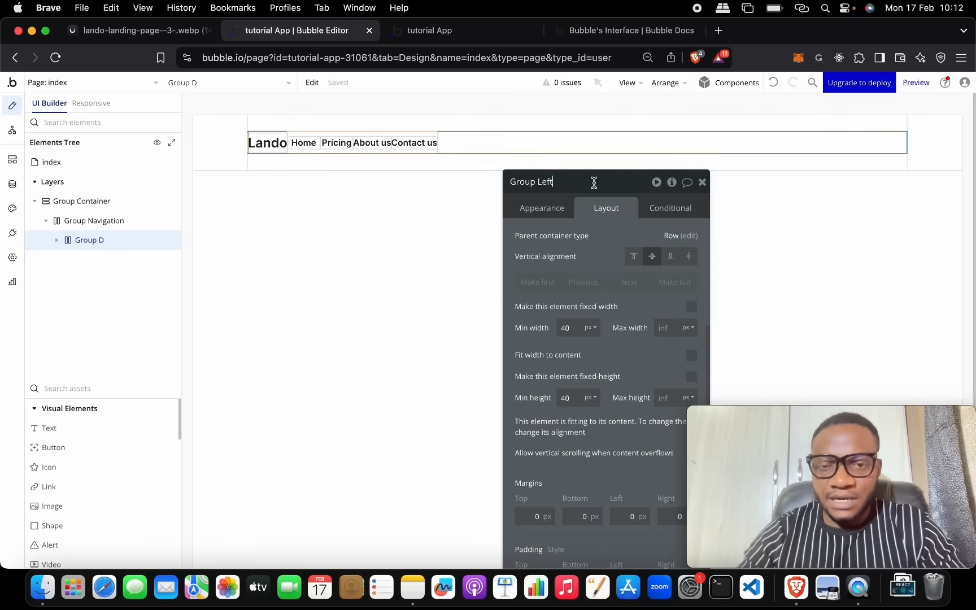
key(Return)
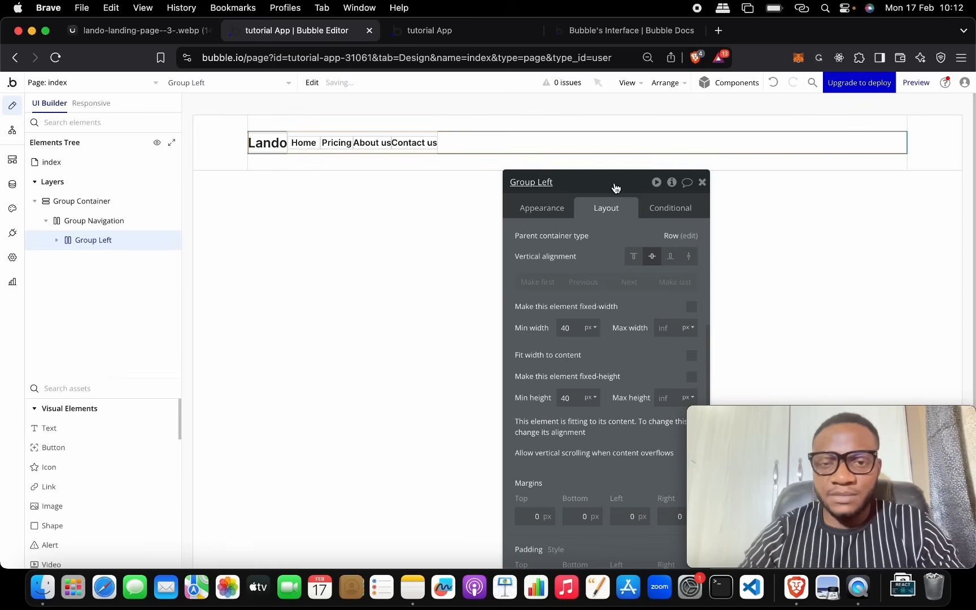
drag(615, 188, 615, 94)
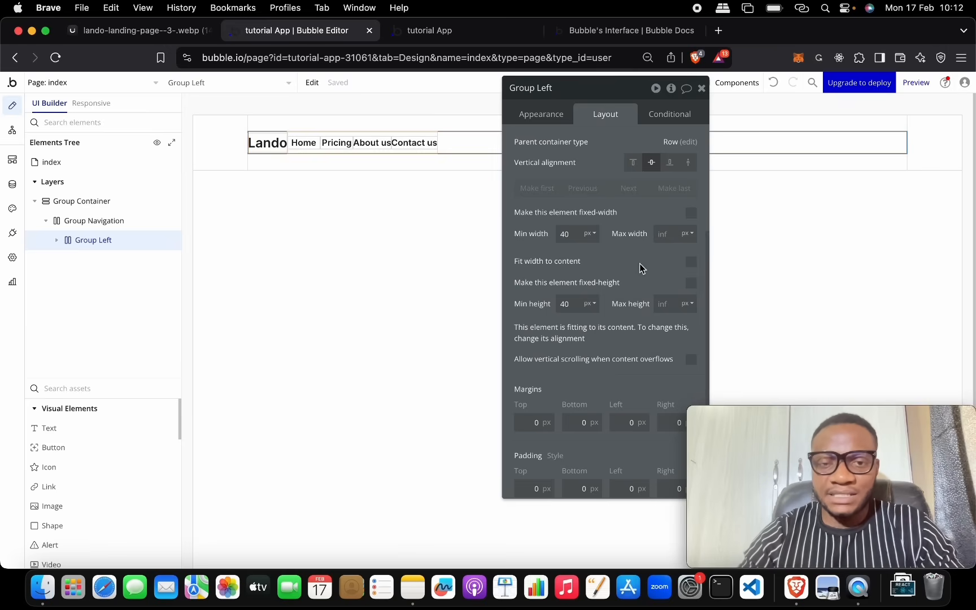
click(691, 262)
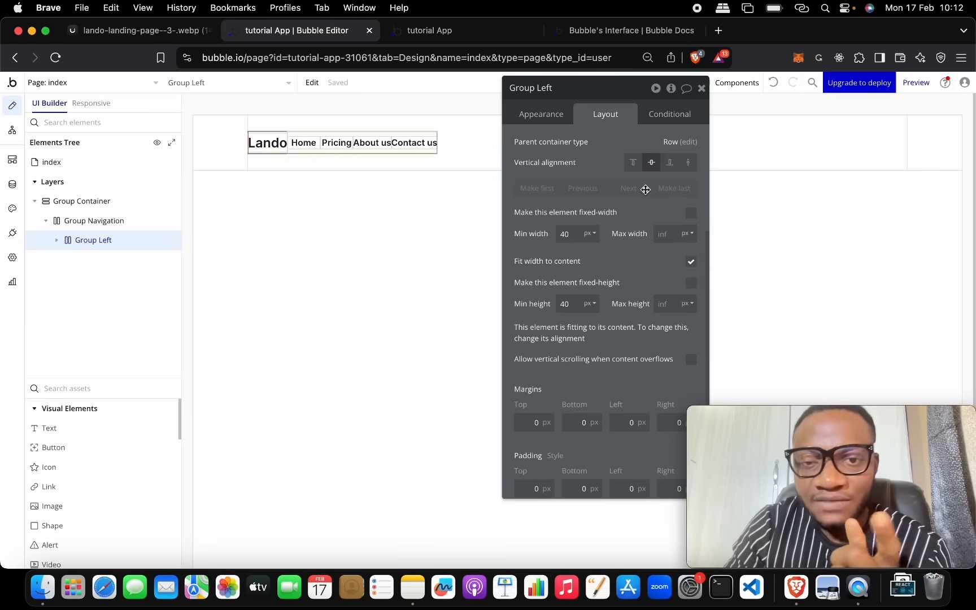
Step: Compare the header against the Lando reference design
scroll(646, 190, up, 3)
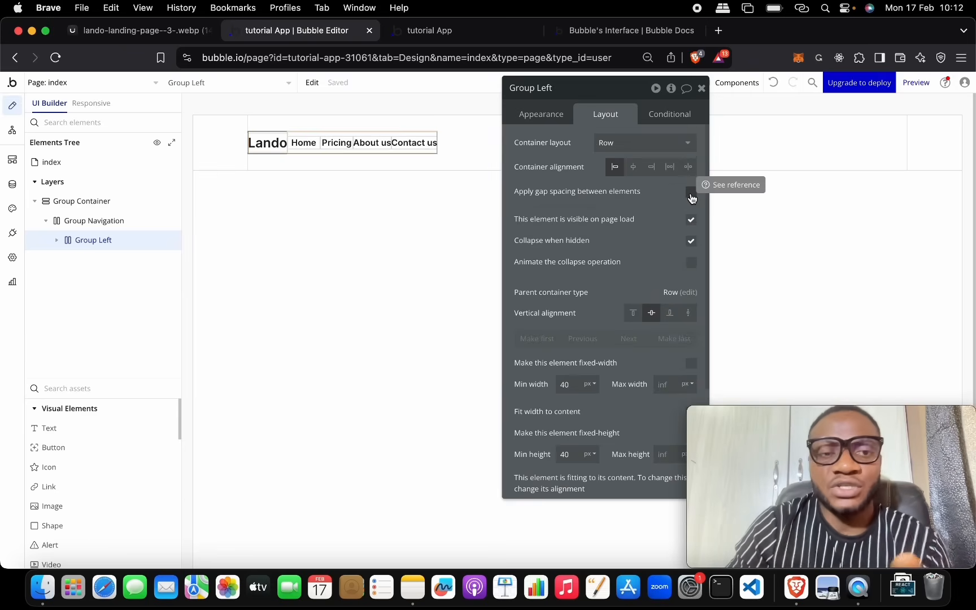
click(158, 33)
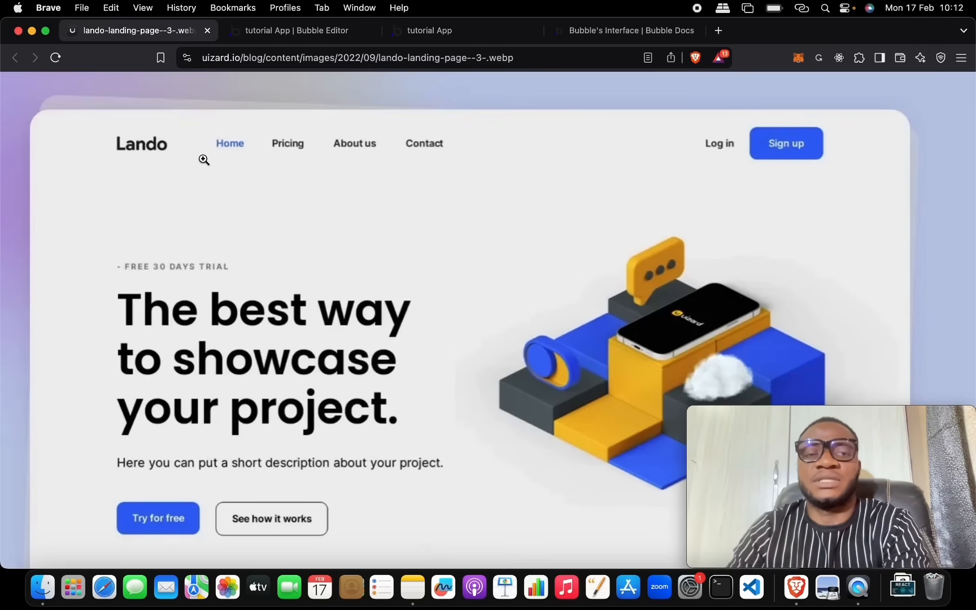
click(293, 32)
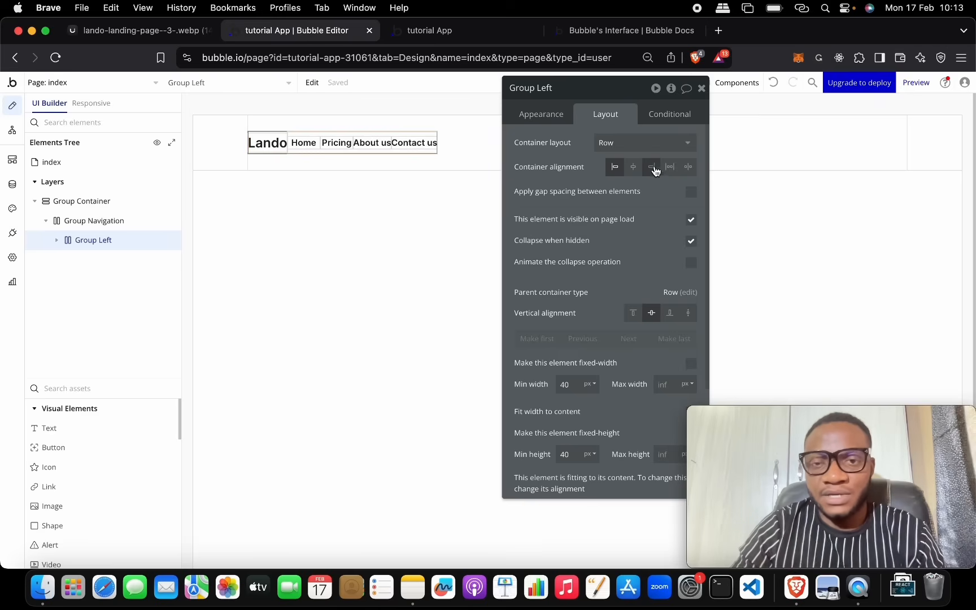
Step: Turn on gap spacing for Group Left with a 50 px column gap, then expand it in the element tree
click(692, 192)
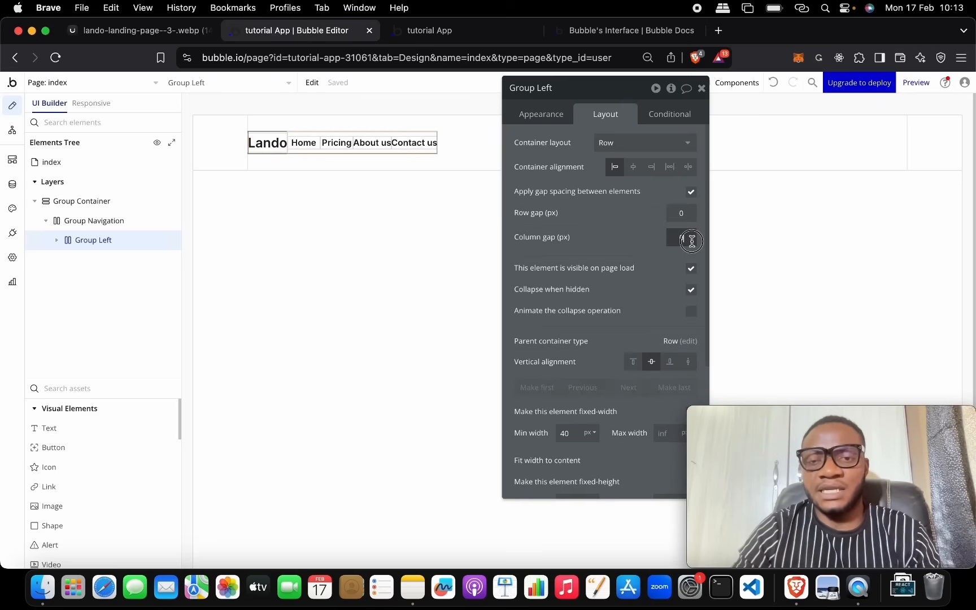
text(20)
key(Return)
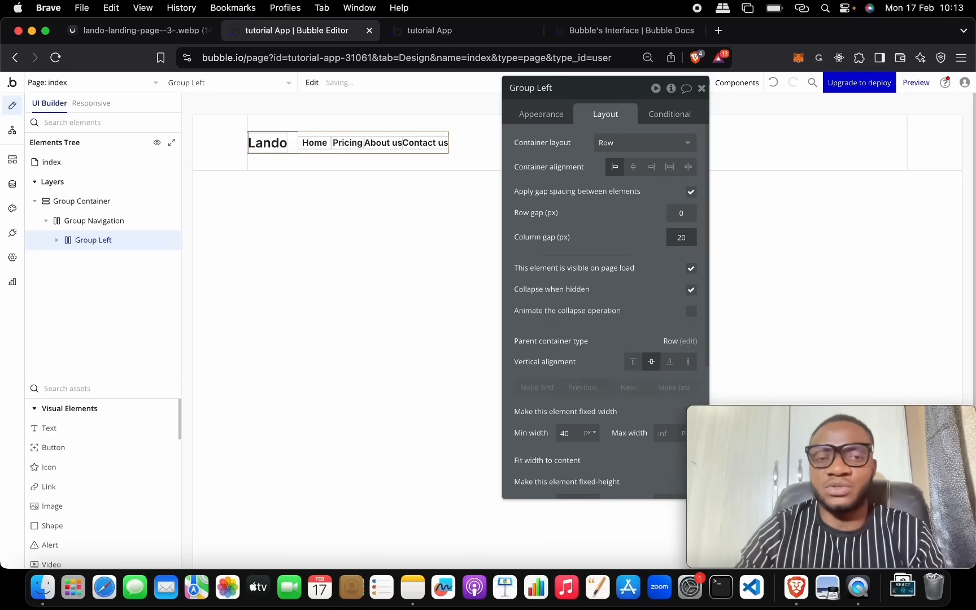
click(682, 238)
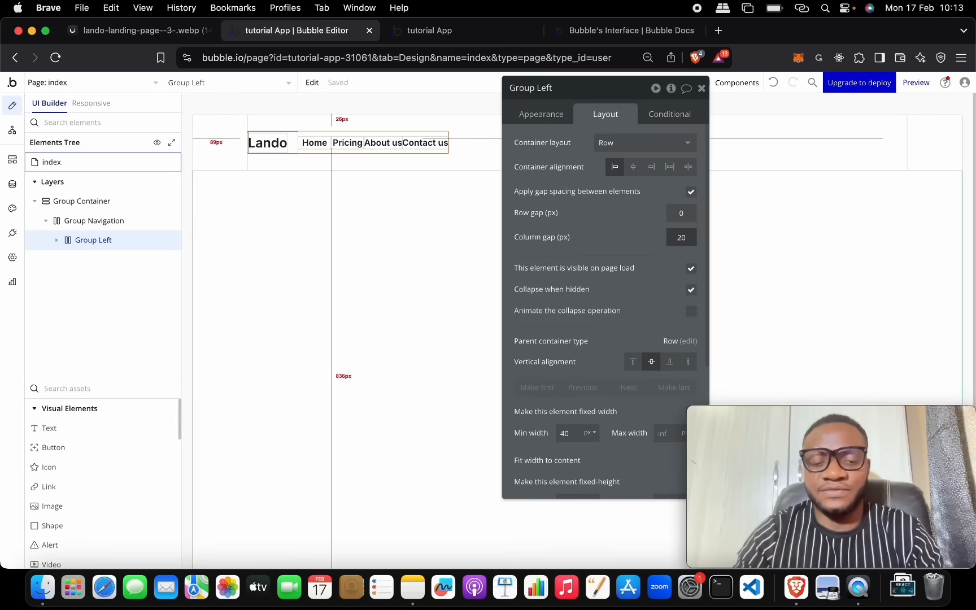
key(Return)
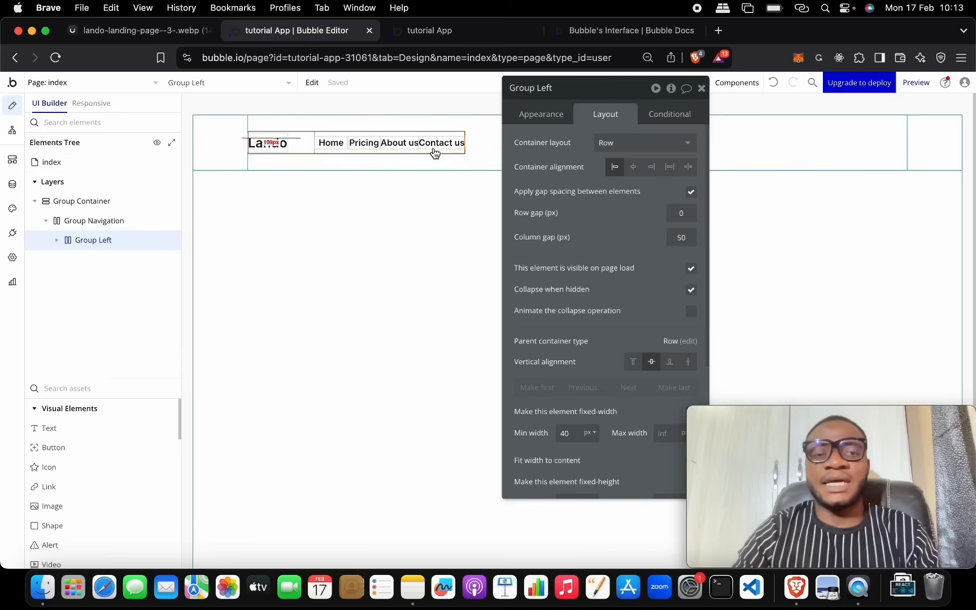
click(57, 242)
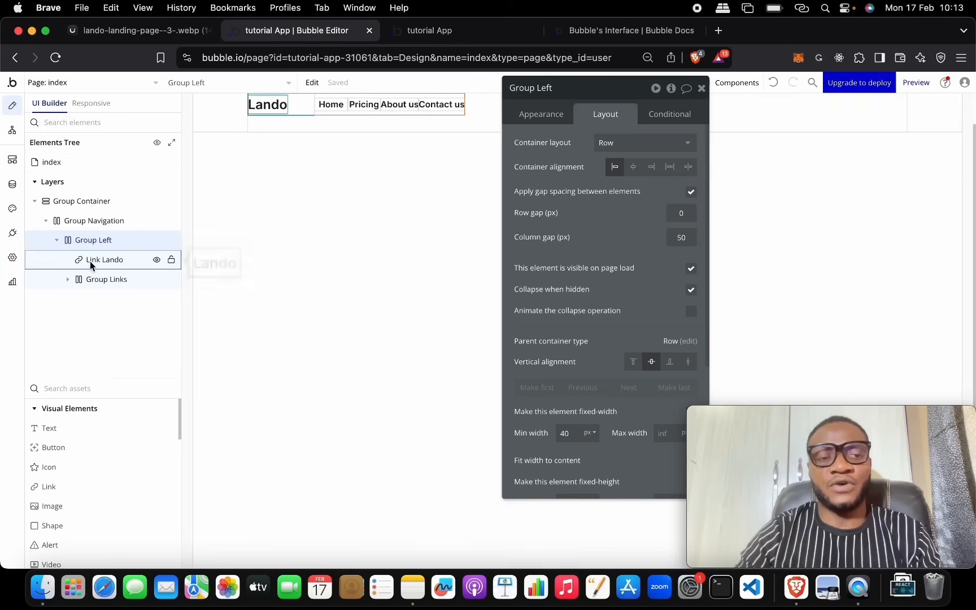
Step: Select Group Links and turn on gap spacing with a 20 px column gap between the nav links
click(96, 281)
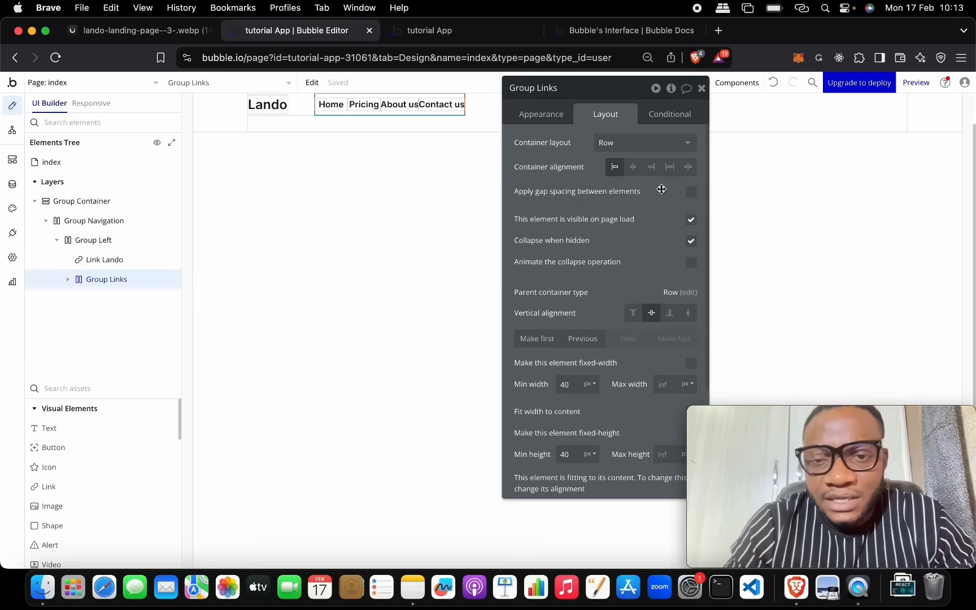
click(691, 194)
click(681, 238)
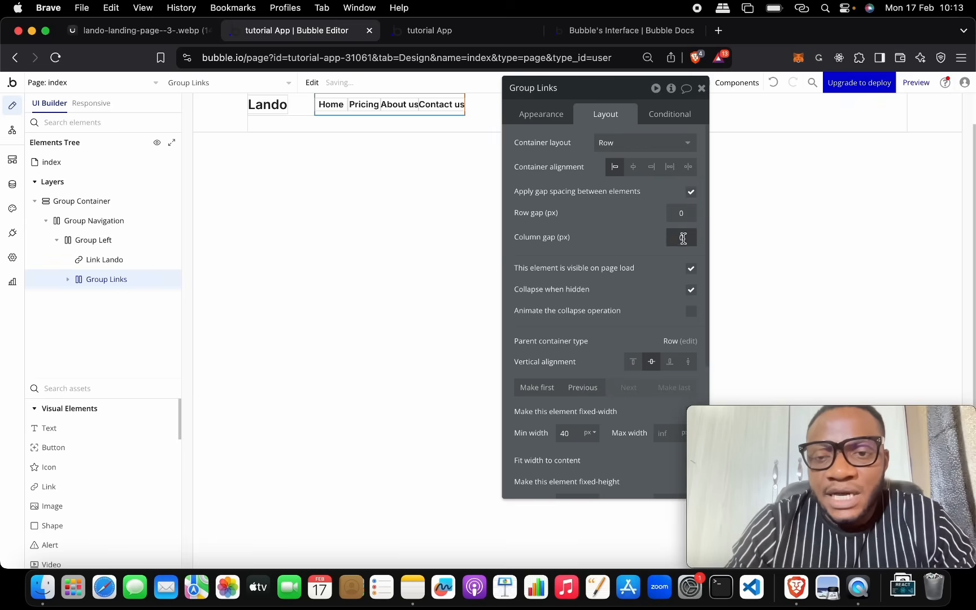
text(20)
key(Return)
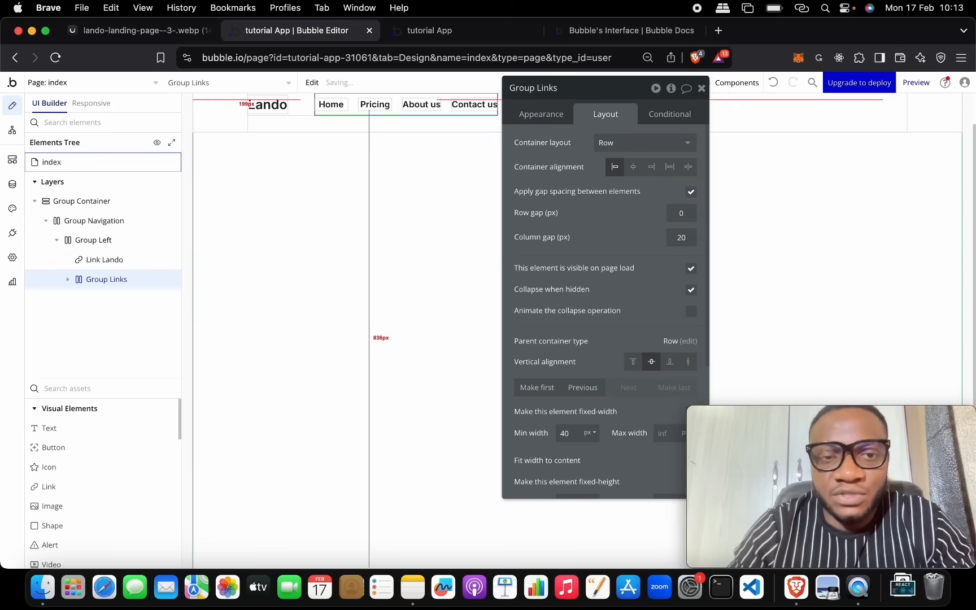
Step: After comparing with the Lando reference, widen the Group Links column gap to 30 px
drag(591, 84, 503, 226)
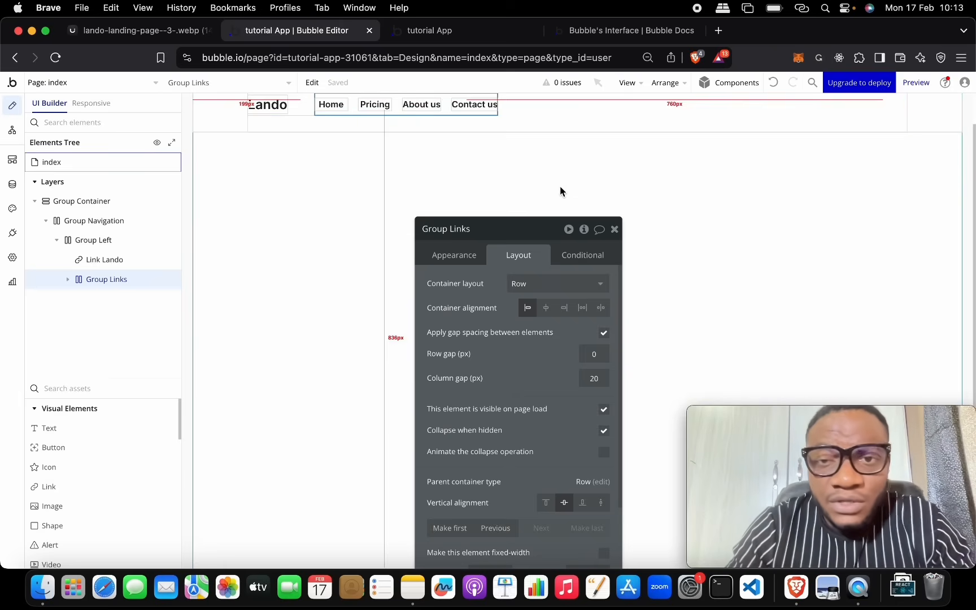
scroll(565, 186, up, 2)
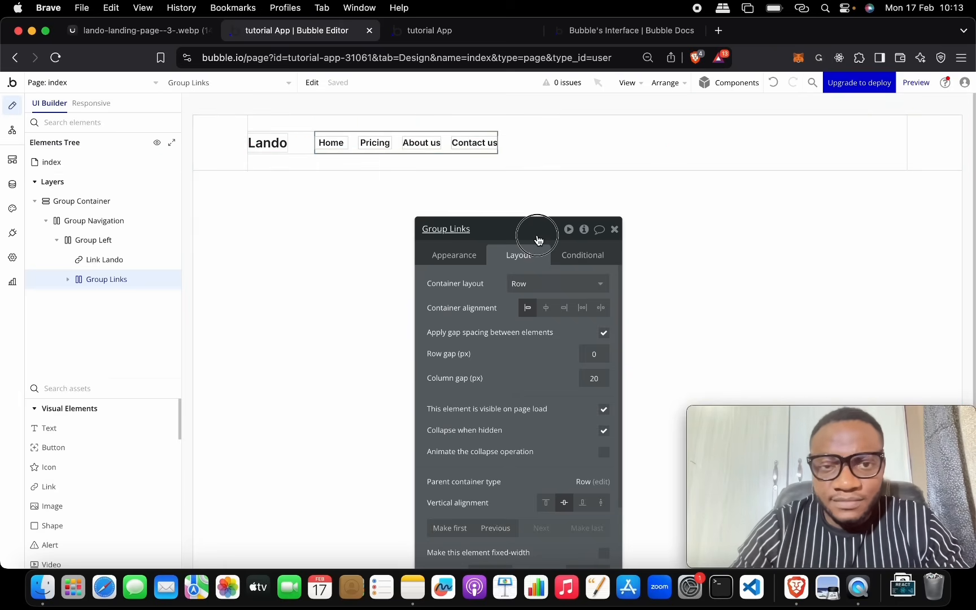
drag(534, 233, 636, 126)
click(165, 23)
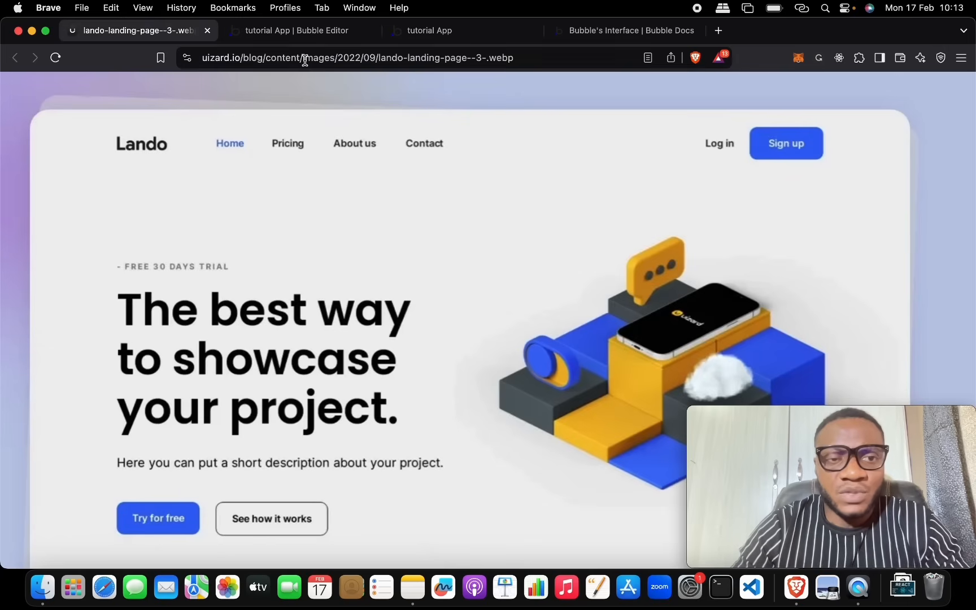
click(292, 32)
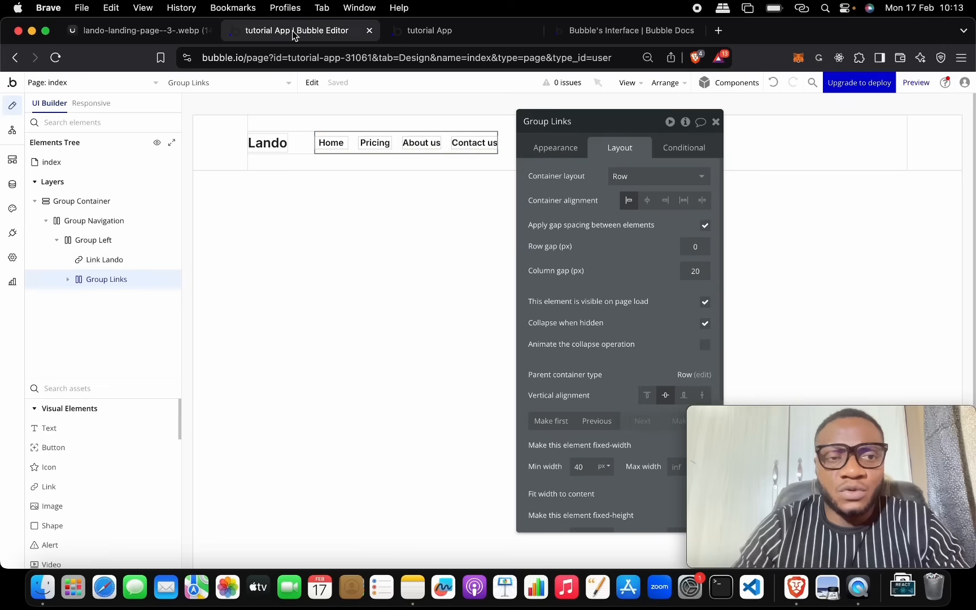
double_click(696, 270)
text(30)
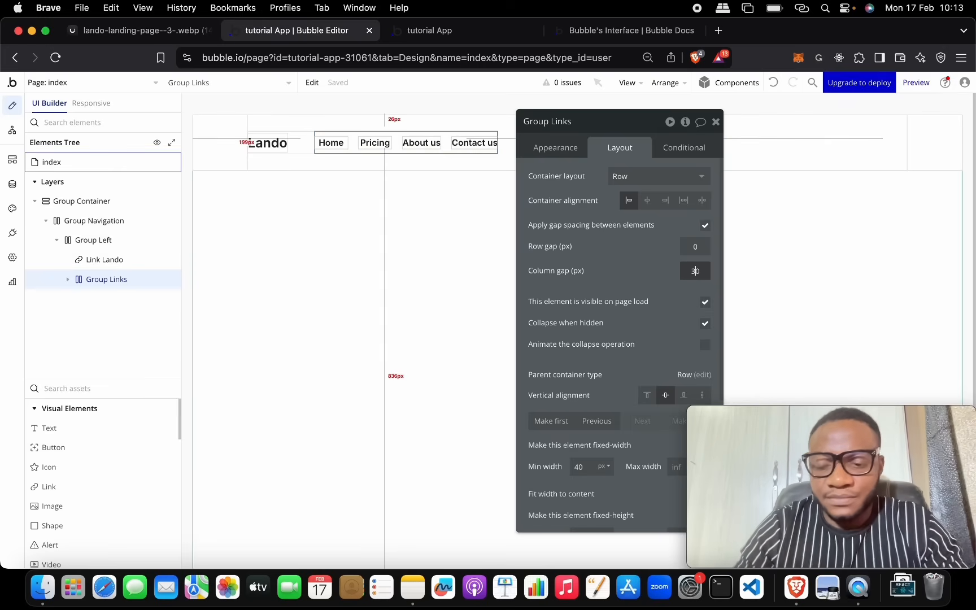
key(Return)
Step: Select the whole index page and check it against the Lando reference design
drag(592, 133, 659, 211)
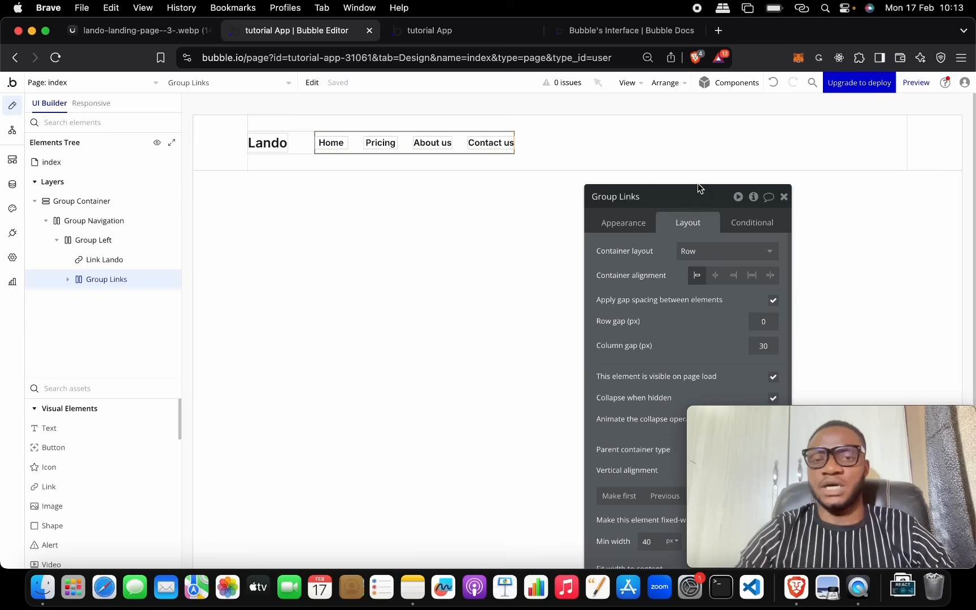
click(504, 219)
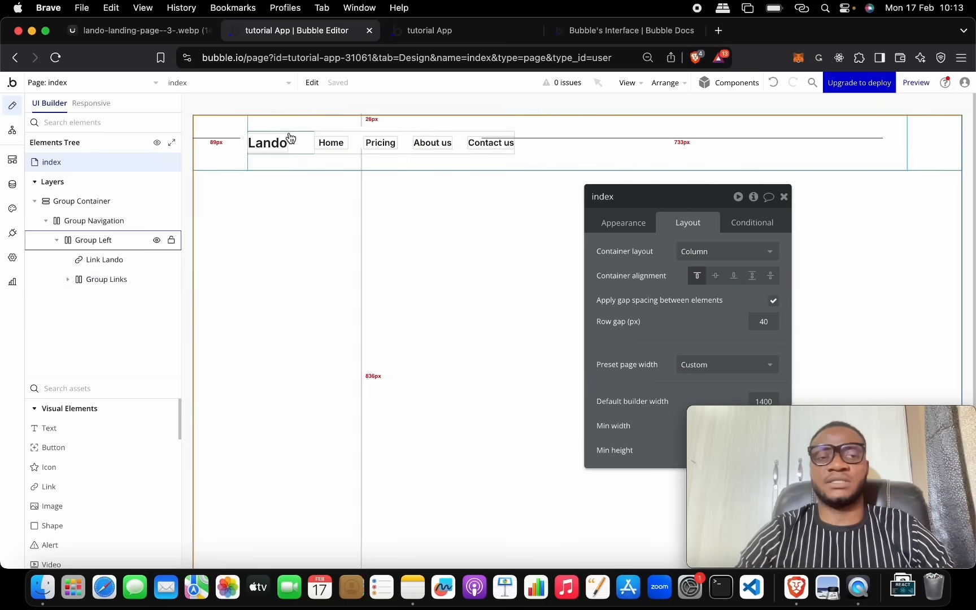
click(199, 38)
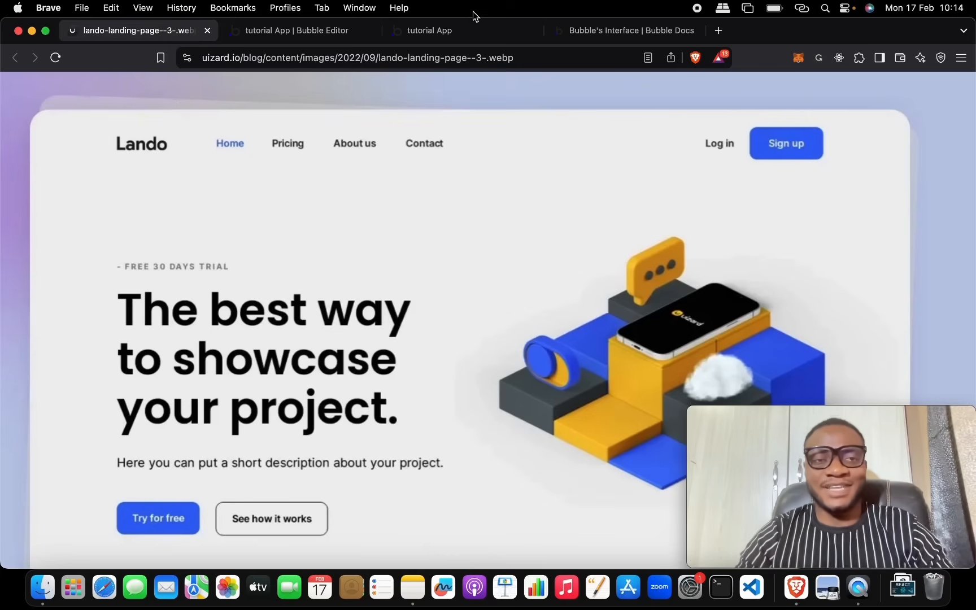
Step: Drag a new Button from Visual Elements into the navigation row
click(350, 36)
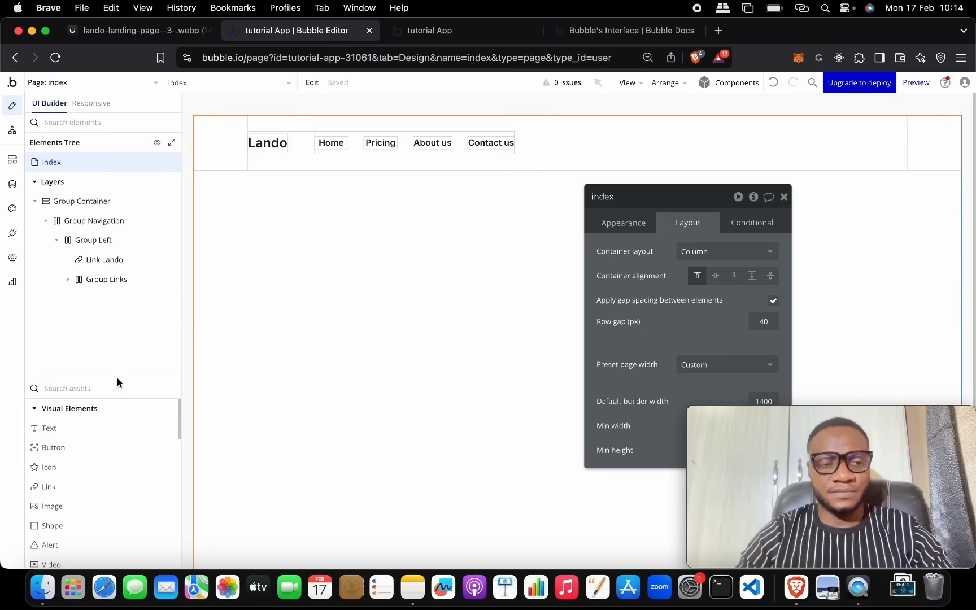
drag(117, 378, 129, 204)
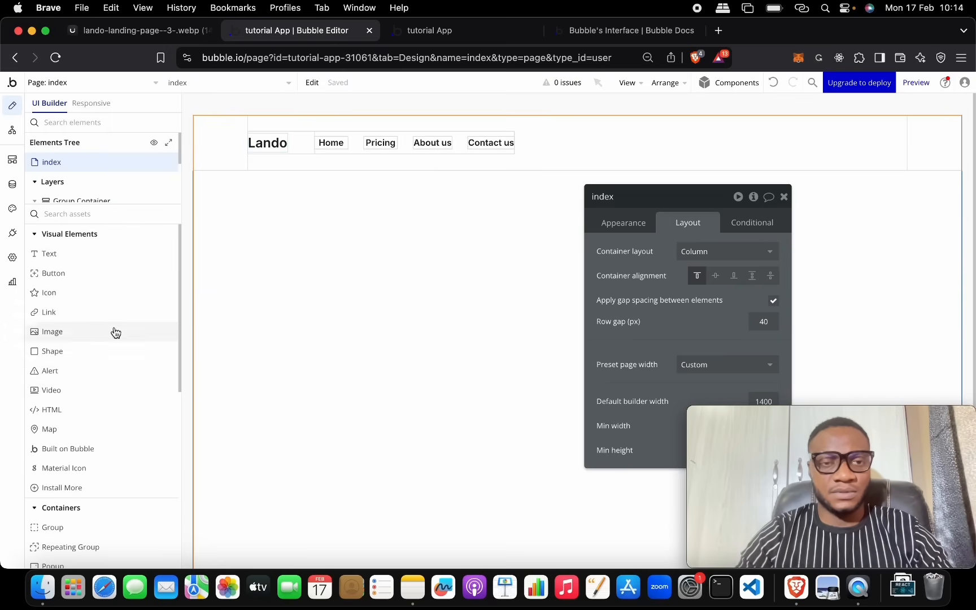
drag(115, 274, 632, 141)
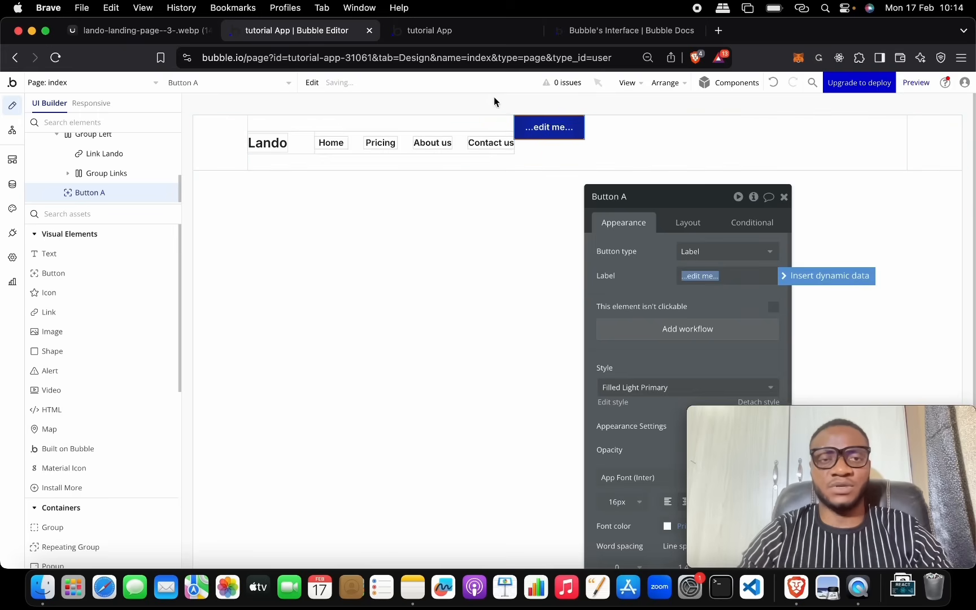
Step: Check the reference Sign up button and start replacing the new button's label with 'Sign up'
click(139, 34)
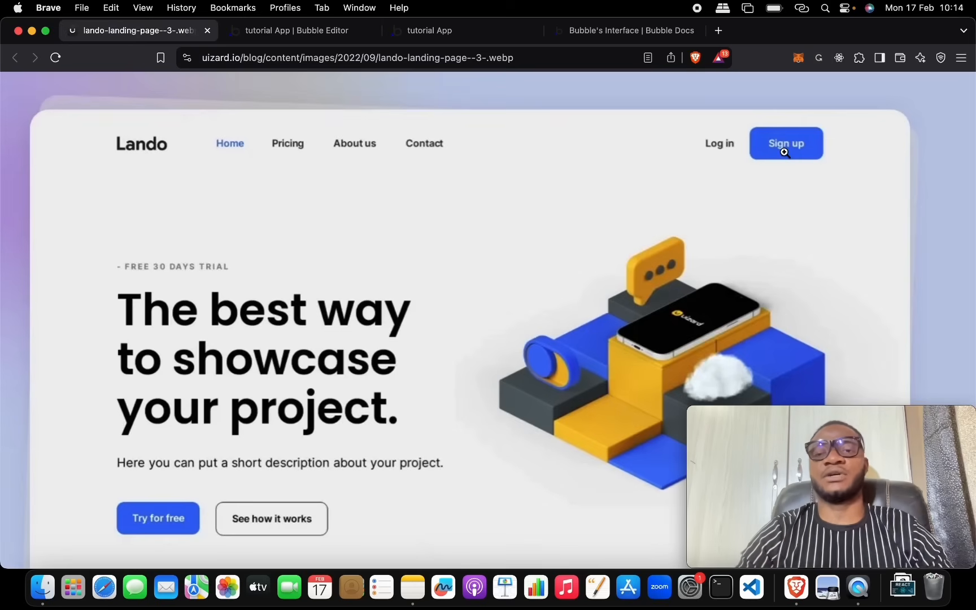
click(323, 30)
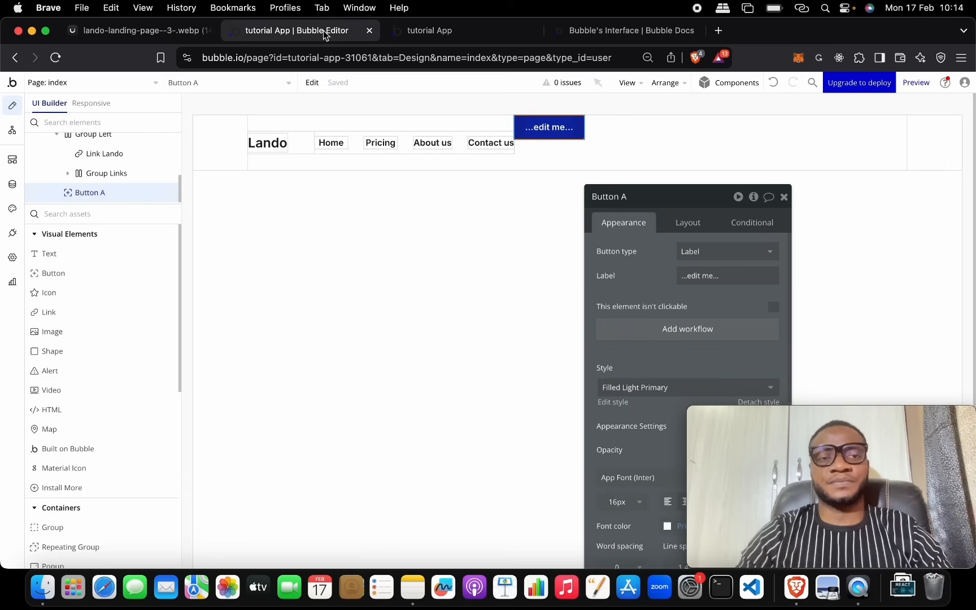
drag(634, 199, 276, 133)
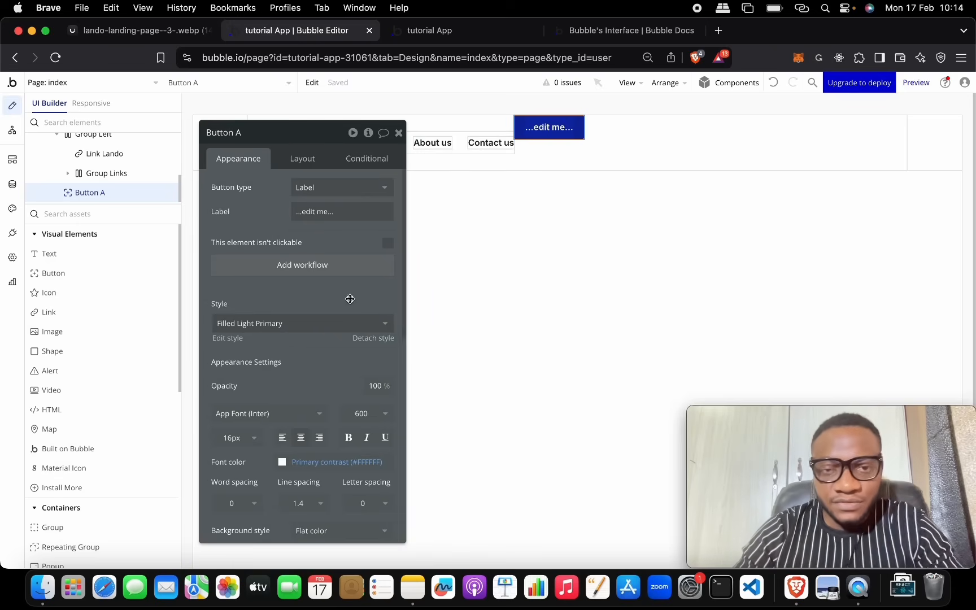
click(317, 211)
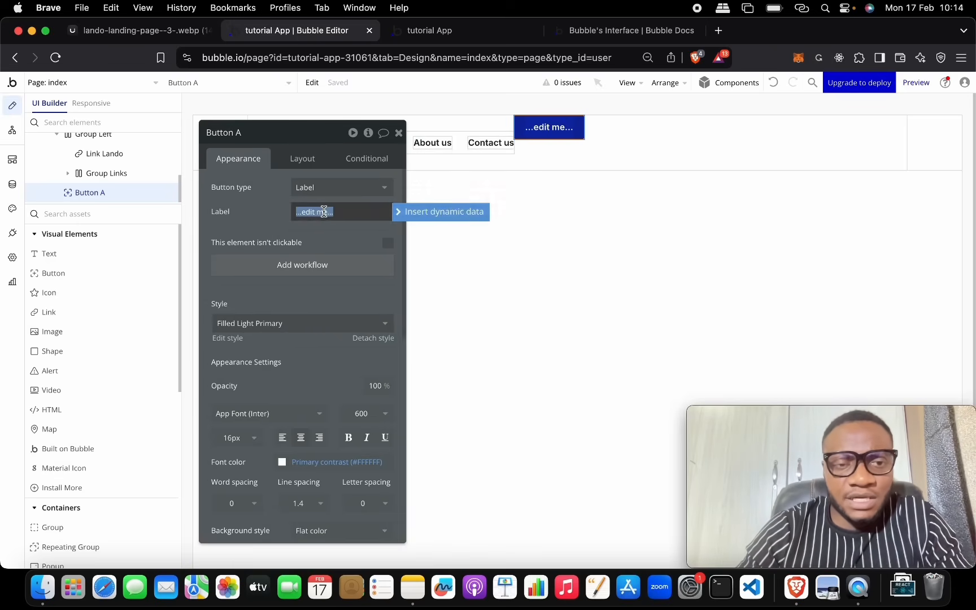
text(Sign up)
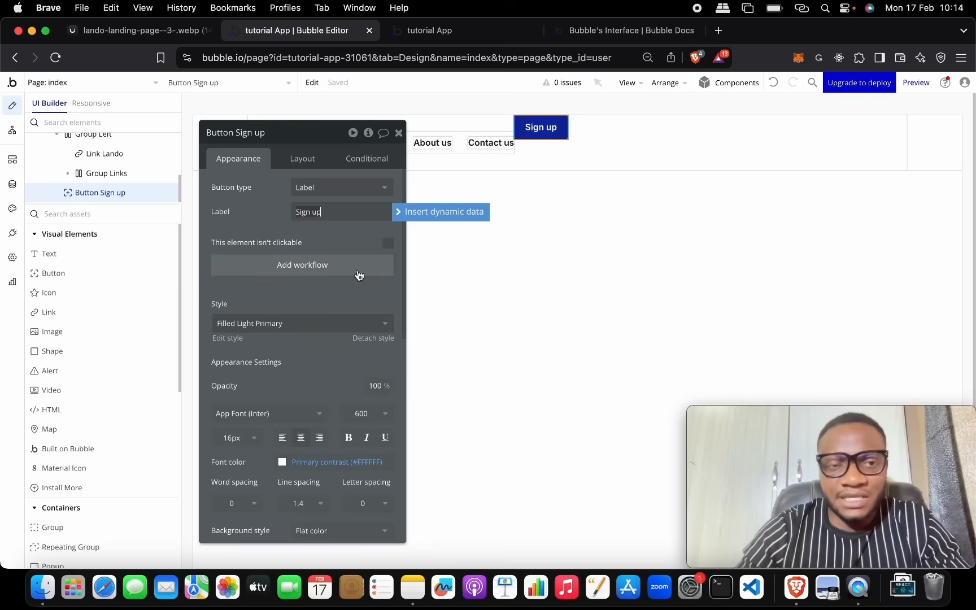
Step: Set the Sign up button's left and right padding to 30 px
click(305, 156)
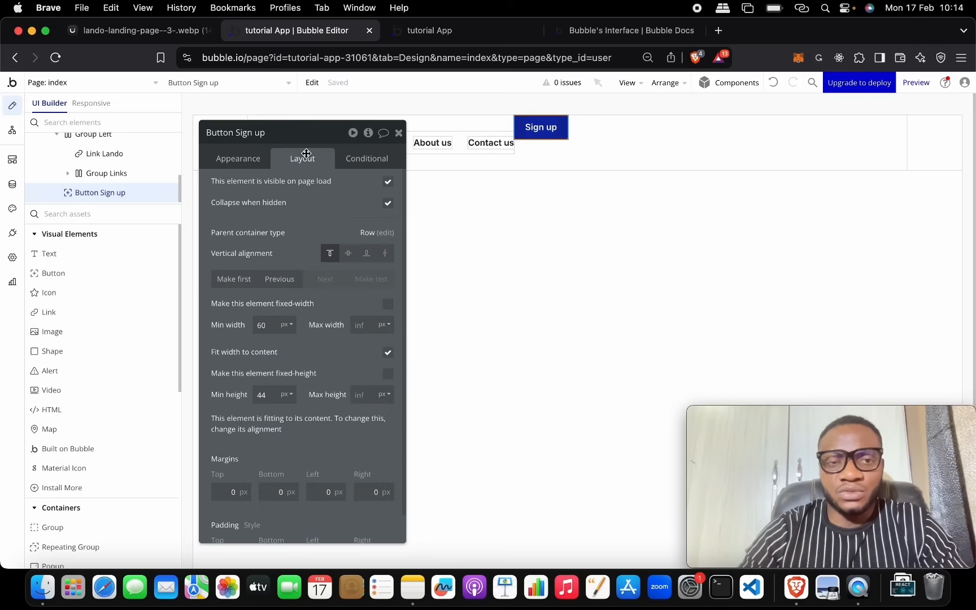
click(141, 32)
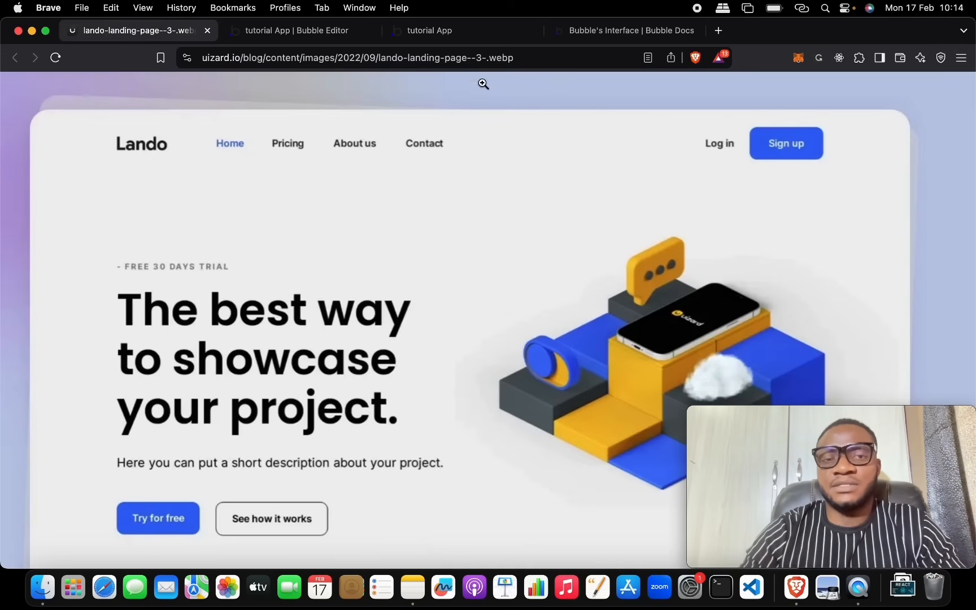
click(324, 40)
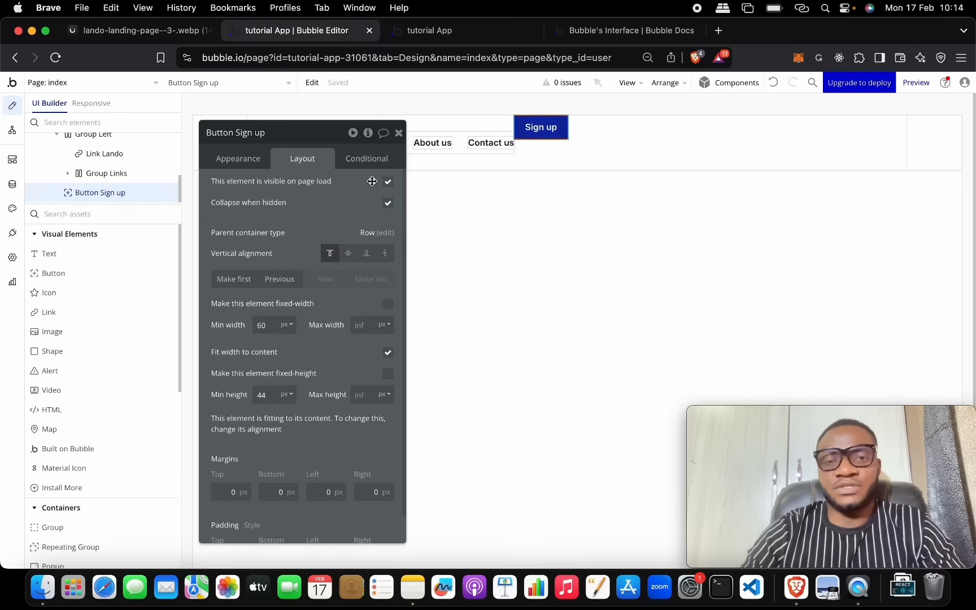
scroll(338, 313, down, 1)
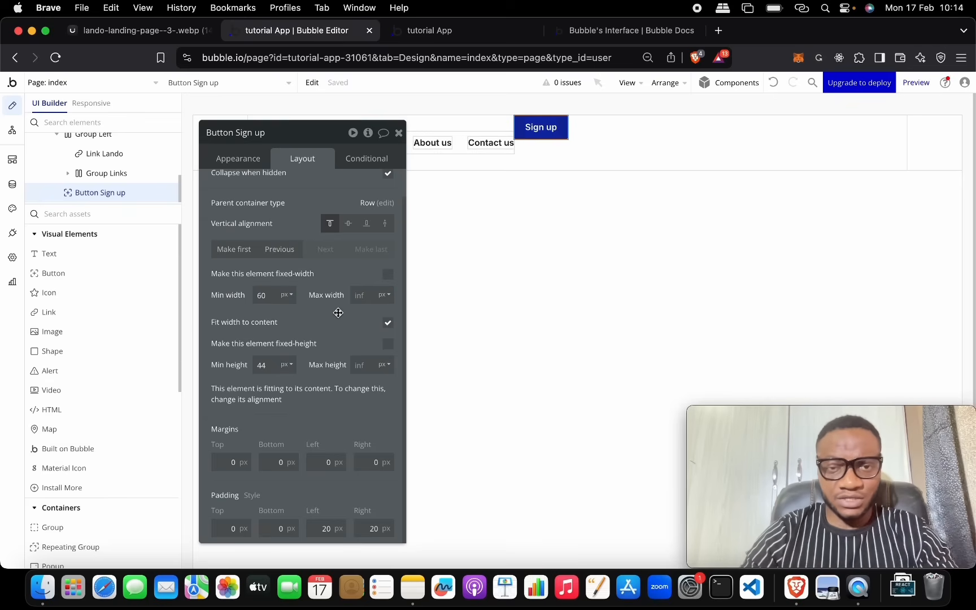
click(327, 527)
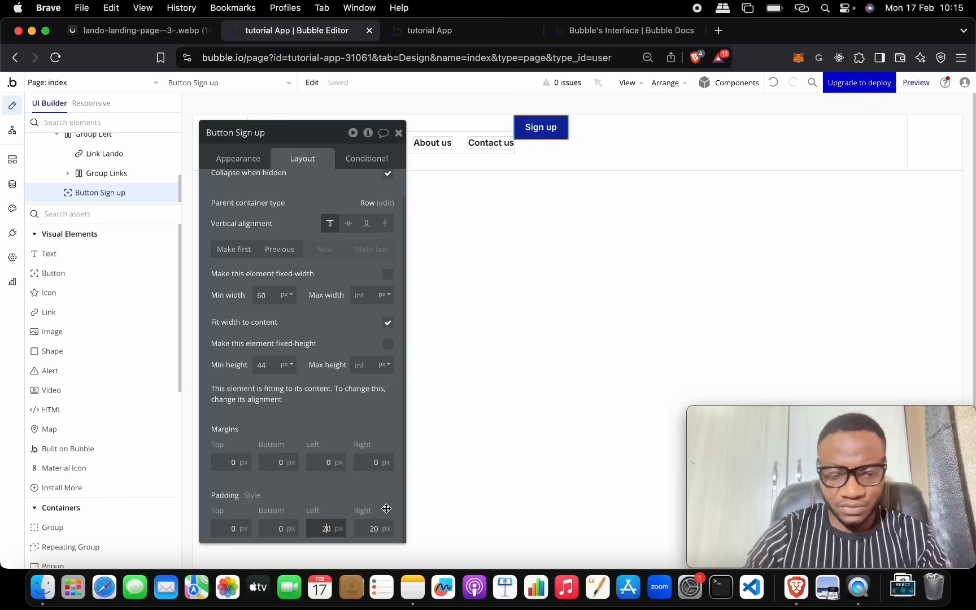
key(BackSpace)
text(4)
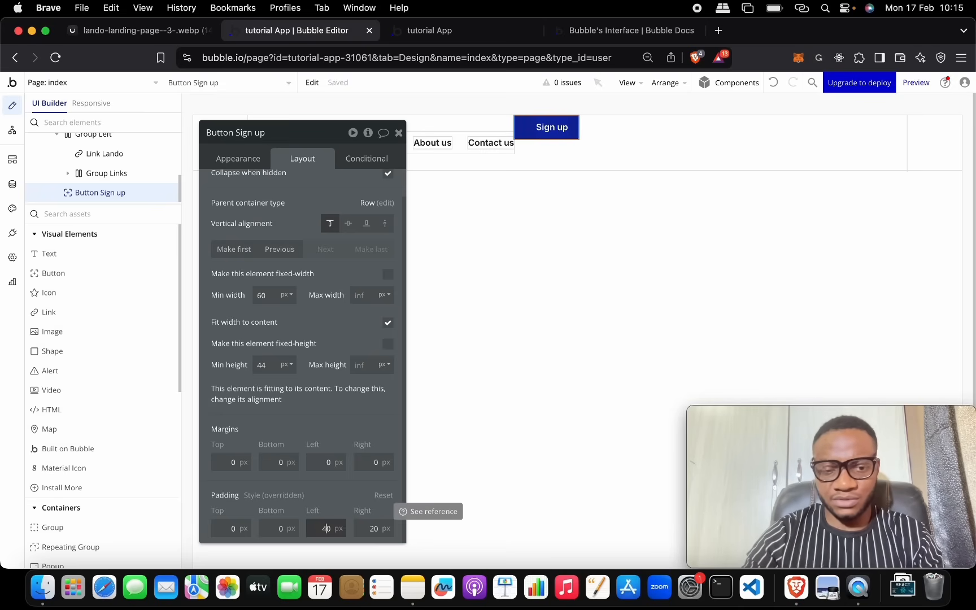
text(3)
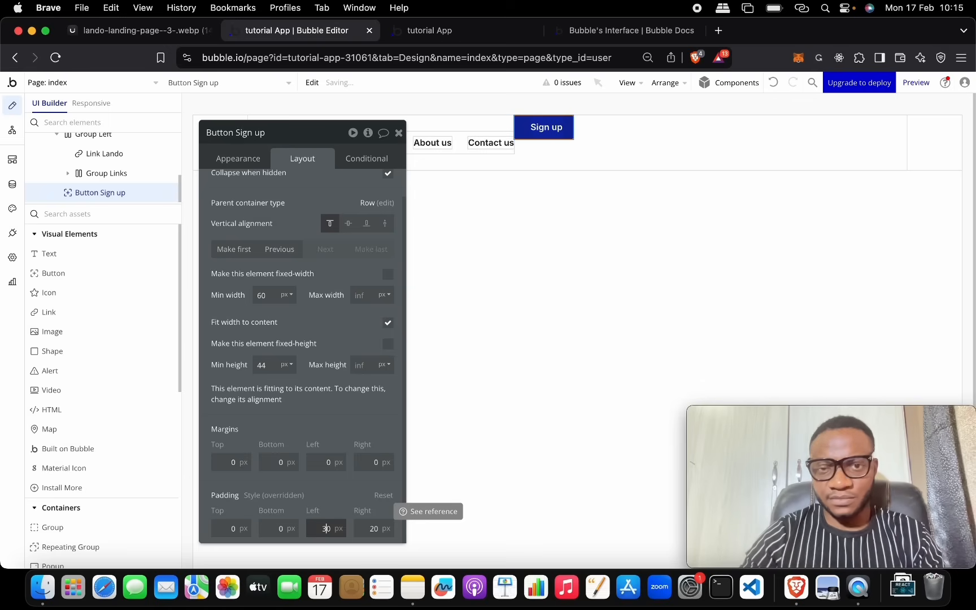
click(374, 527)
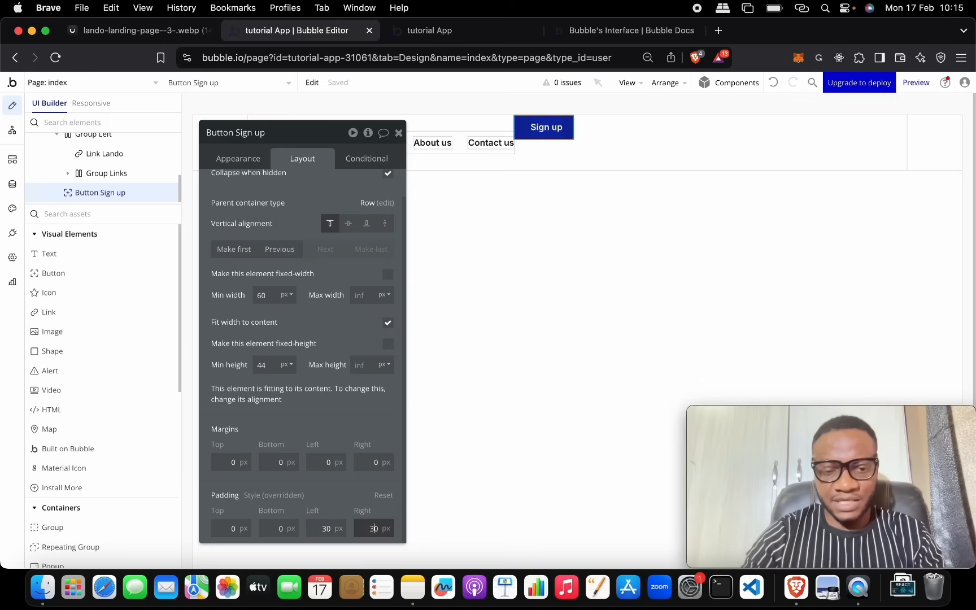
click(231, 528)
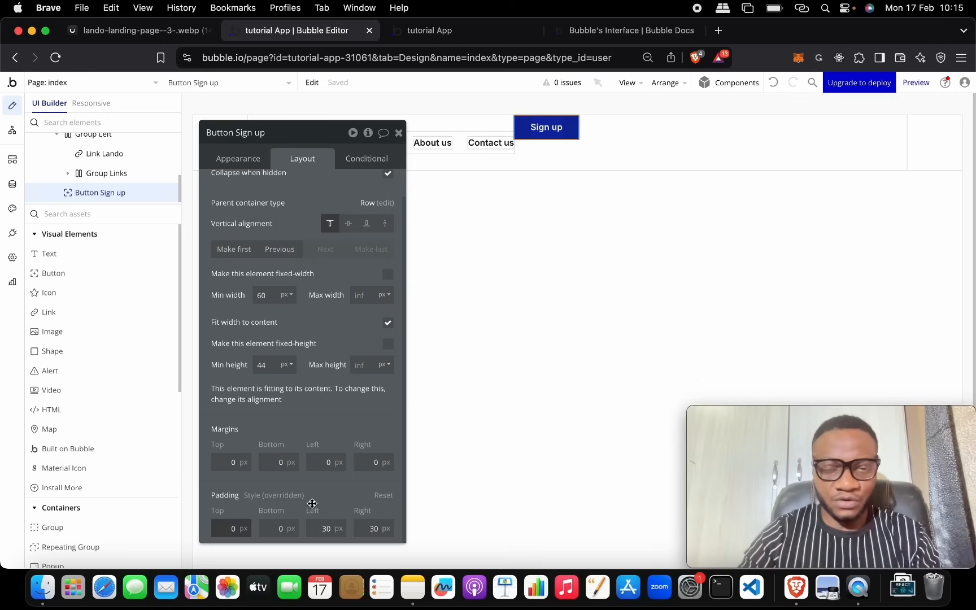
Step: Set the button's top and bottom padding to 10 px
text(10)
key(Return)
key(Tab)
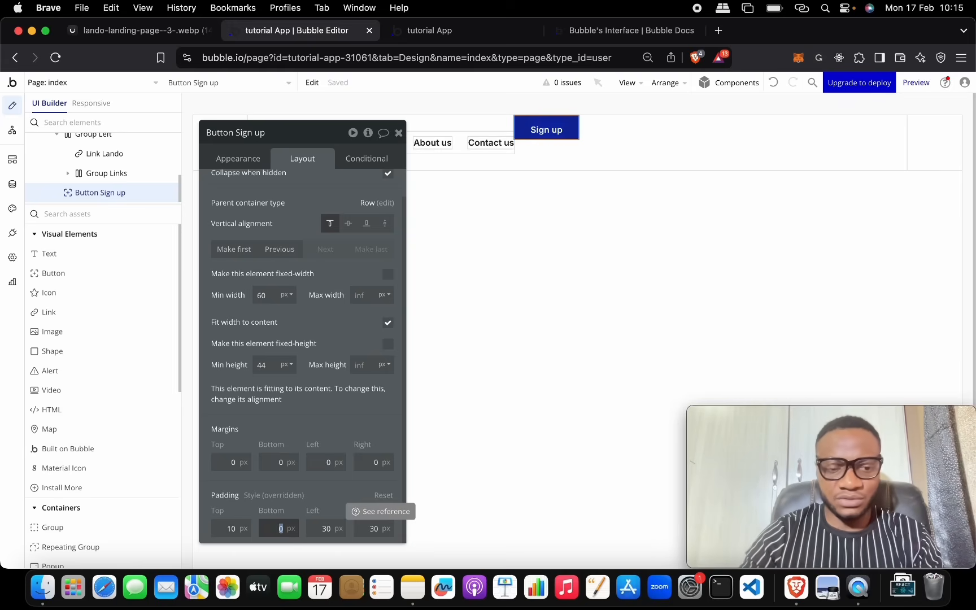
key(Return)
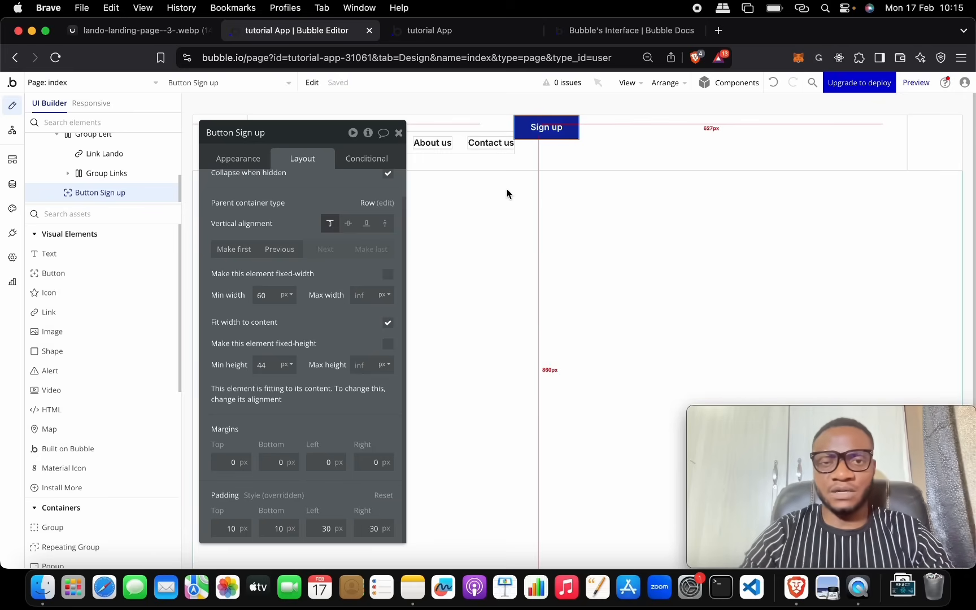
Step: Round the Sign up button's corners to 10
click(235, 160)
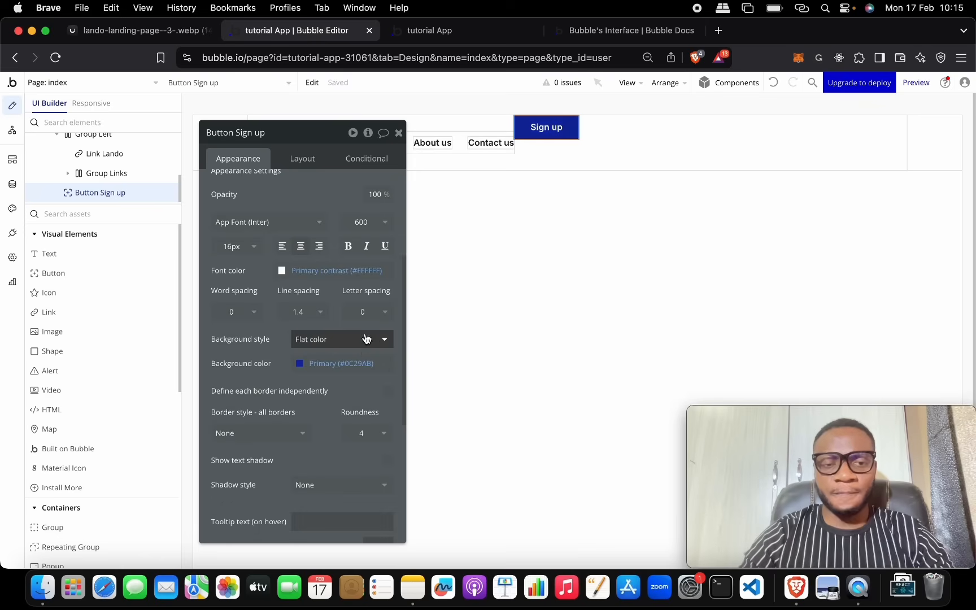
scroll(365, 407, down, 2)
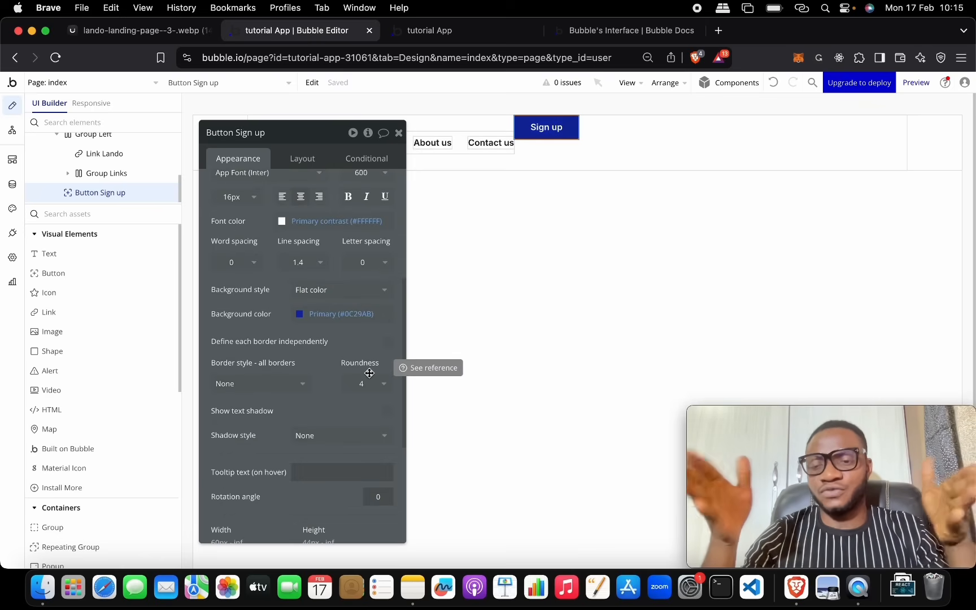
click(360, 385)
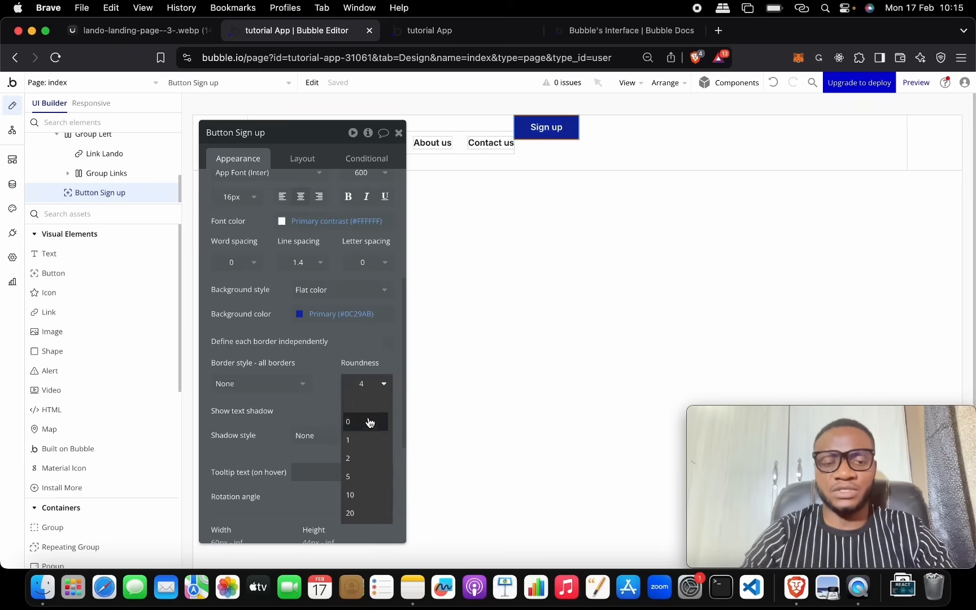
click(368, 495)
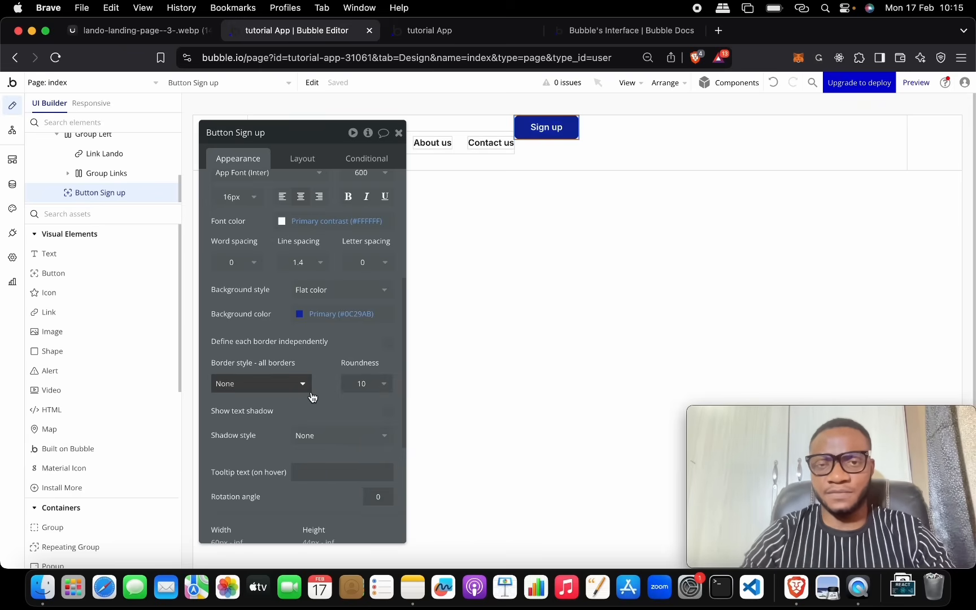
Step: Change the button's background colour to Primary 60 blue (#0947D7)
click(302, 318)
double_click(342, 440)
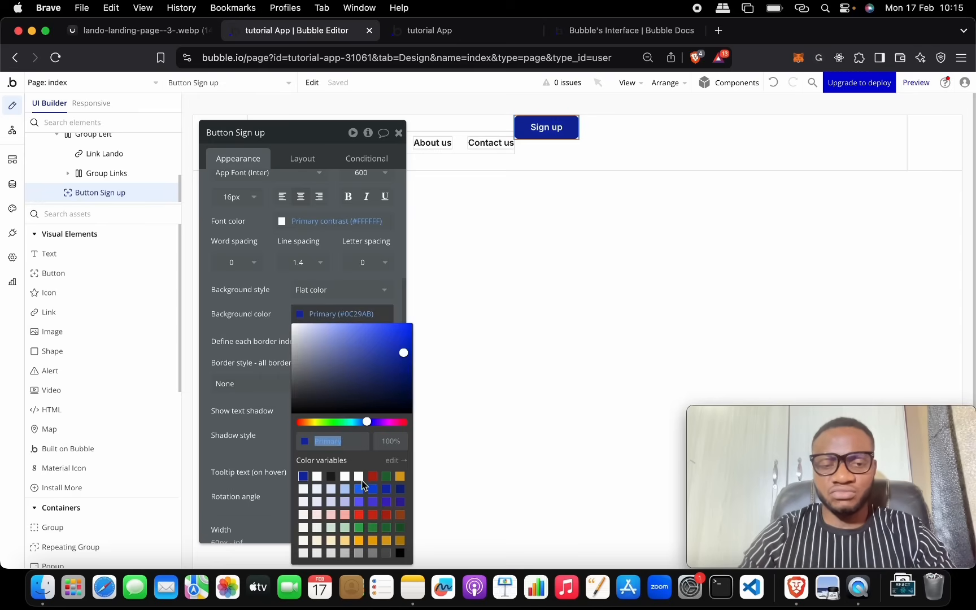
click(359, 490)
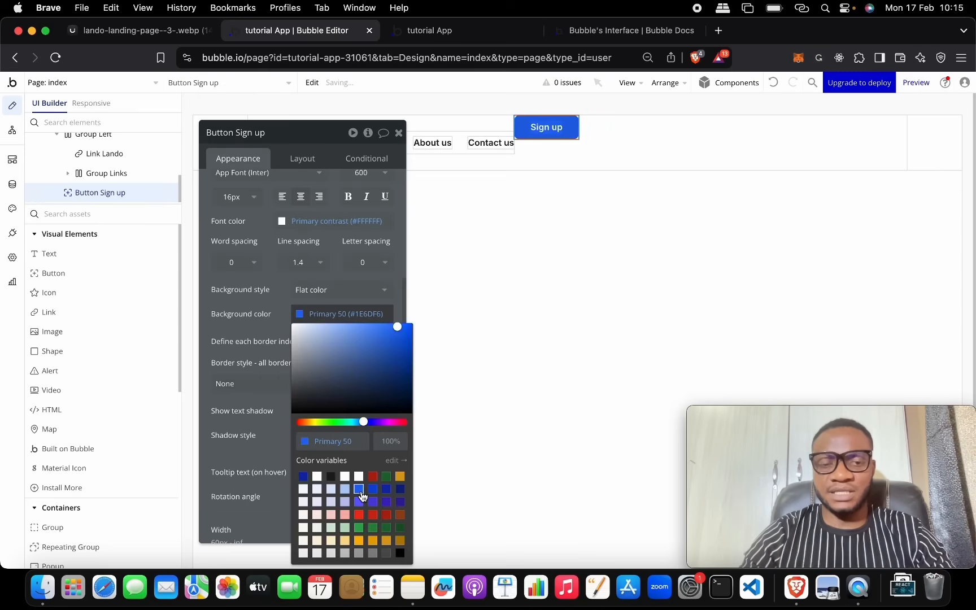
click(372, 489)
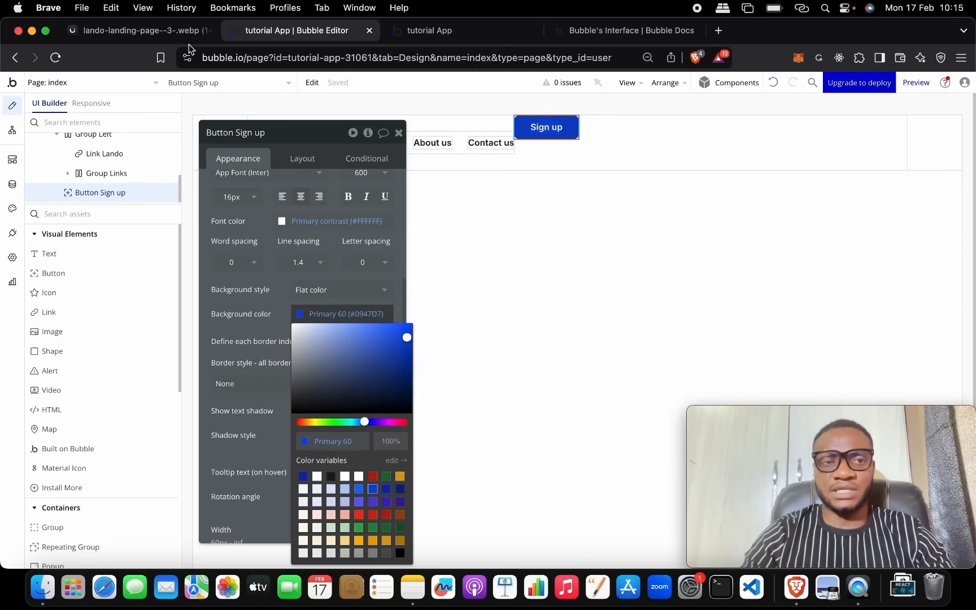
click(185, 34)
click(253, 35)
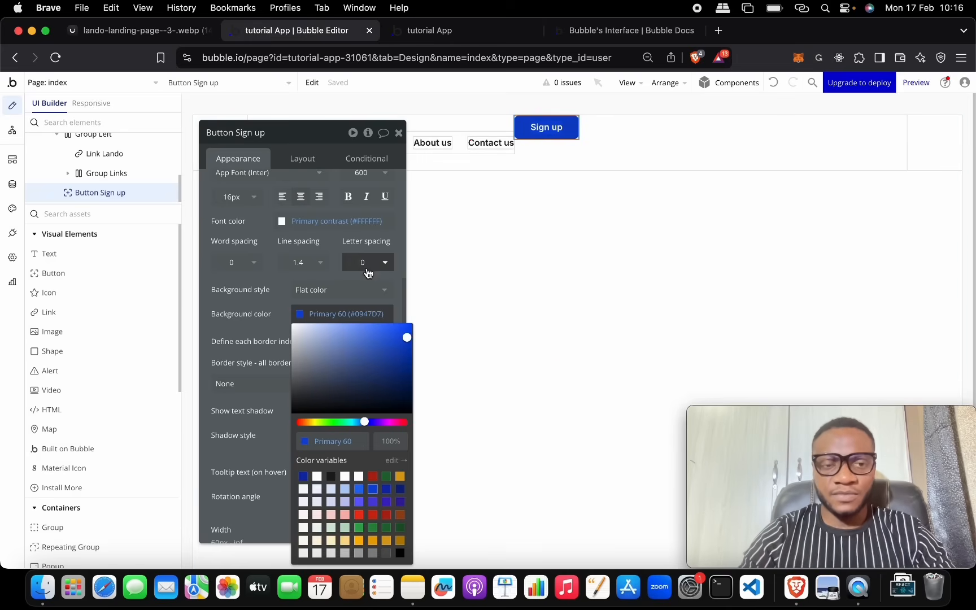
click(278, 280)
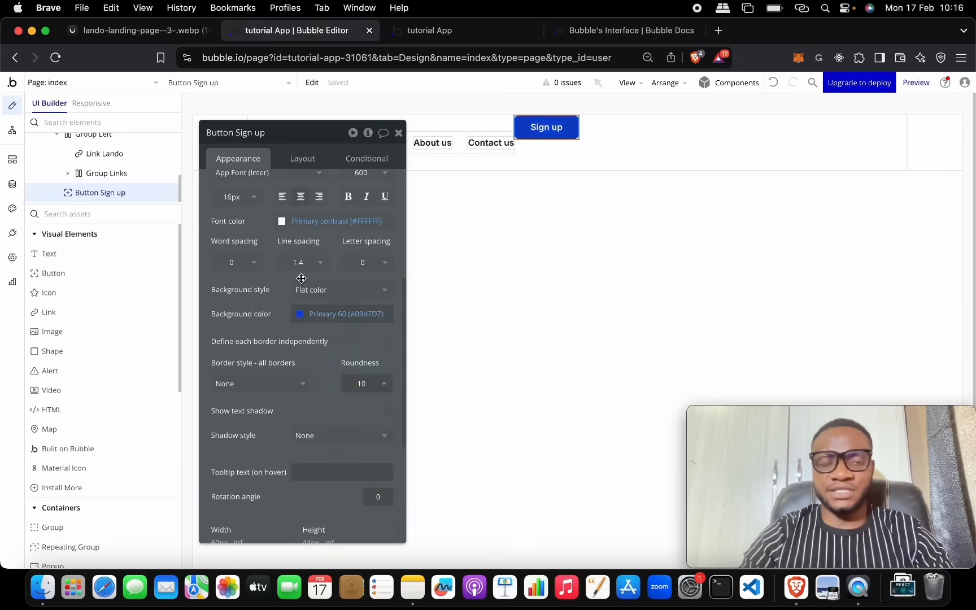
scroll(301, 278, up, 5)
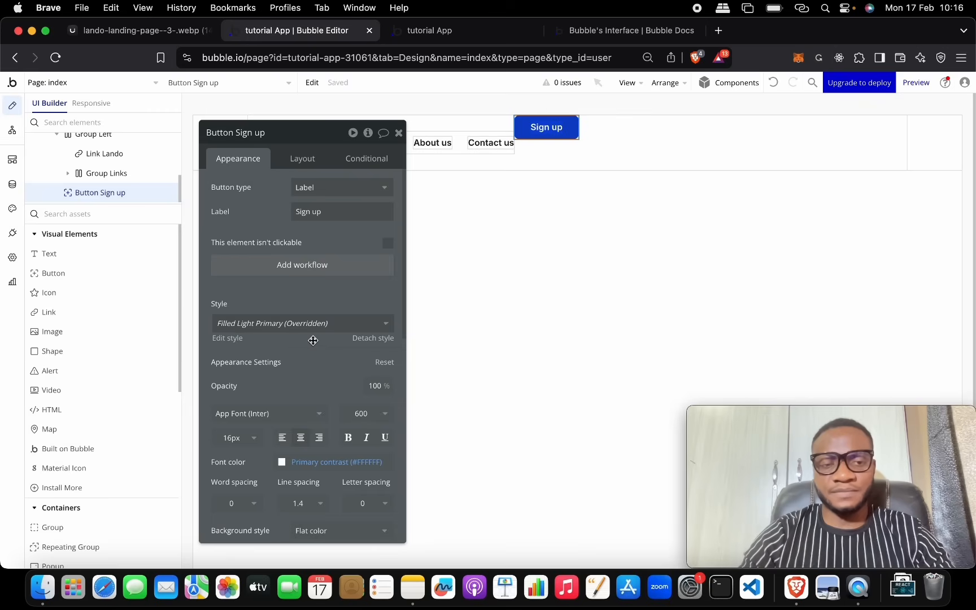
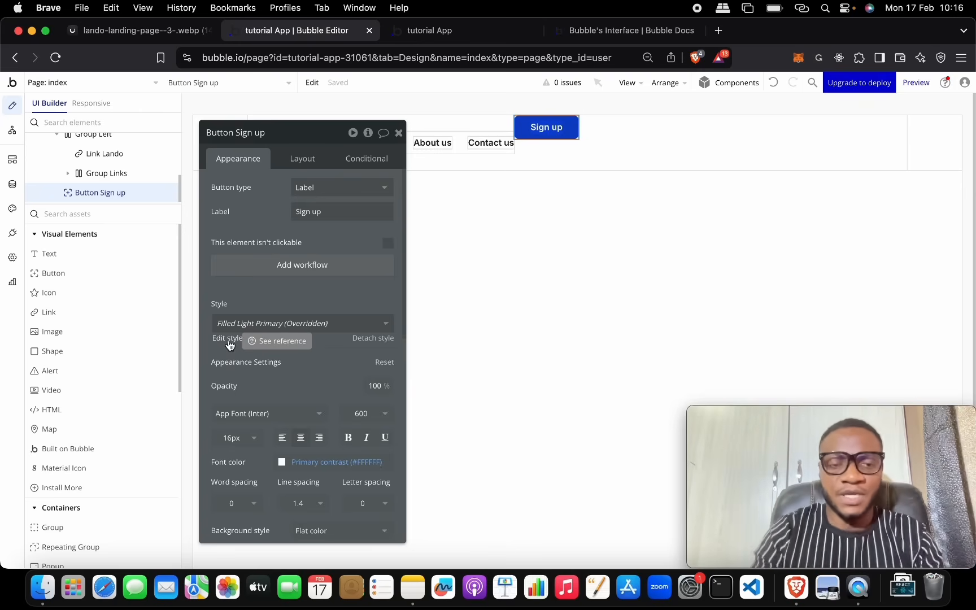
Step: Detach the Sign up button's preset style and save its blue look as the new style Site_btn_blue
click(365, 339)
click(266, 329)
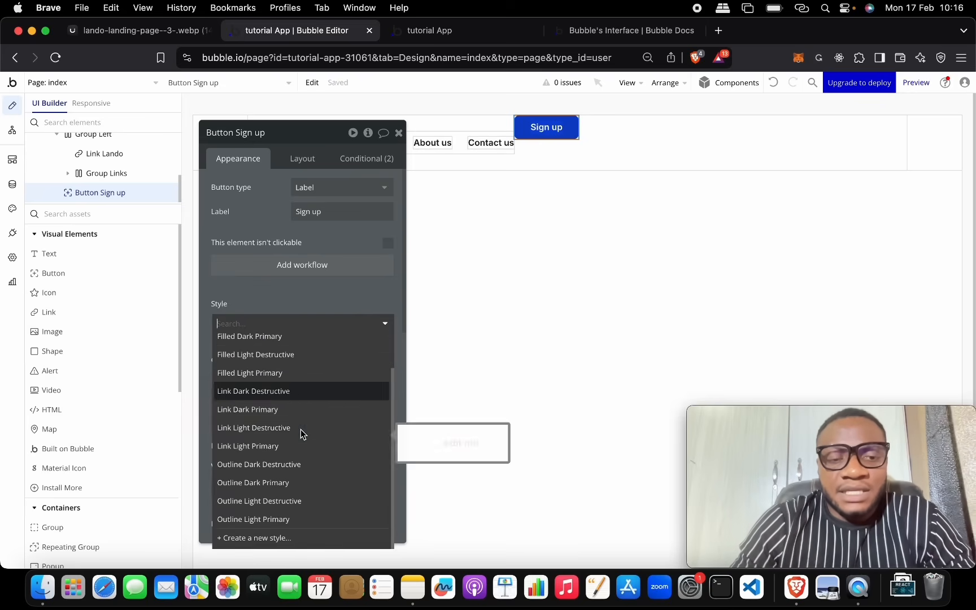
scroll(305, 415, up, 2)
scroll(305, 415, down, 2)
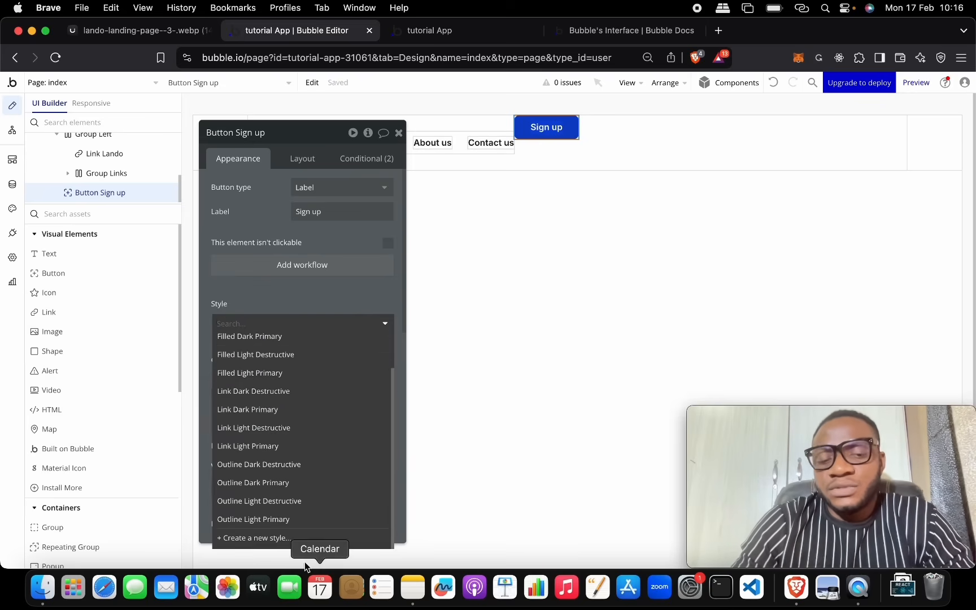
click(287, 539)
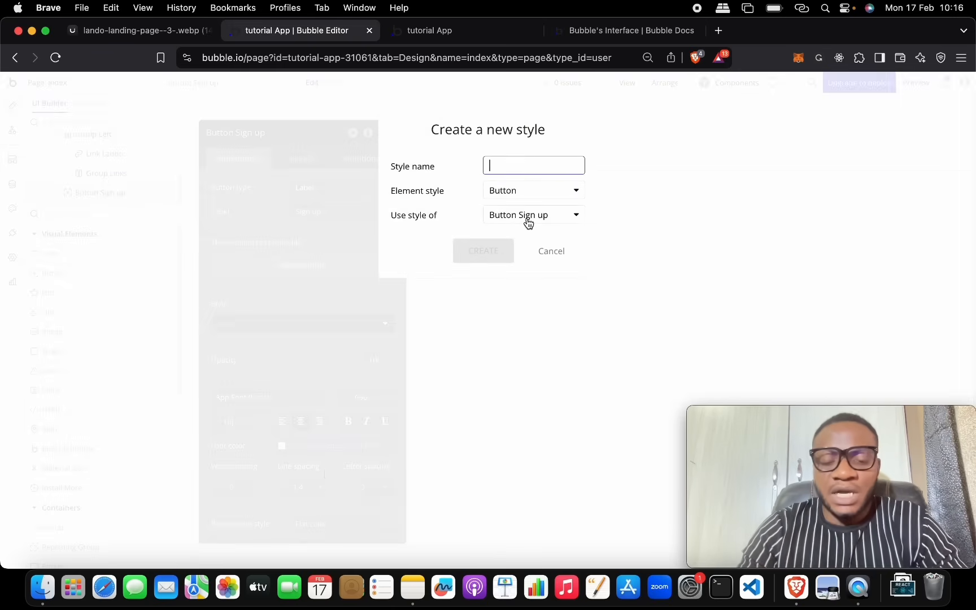
text(Site_btn_blue)
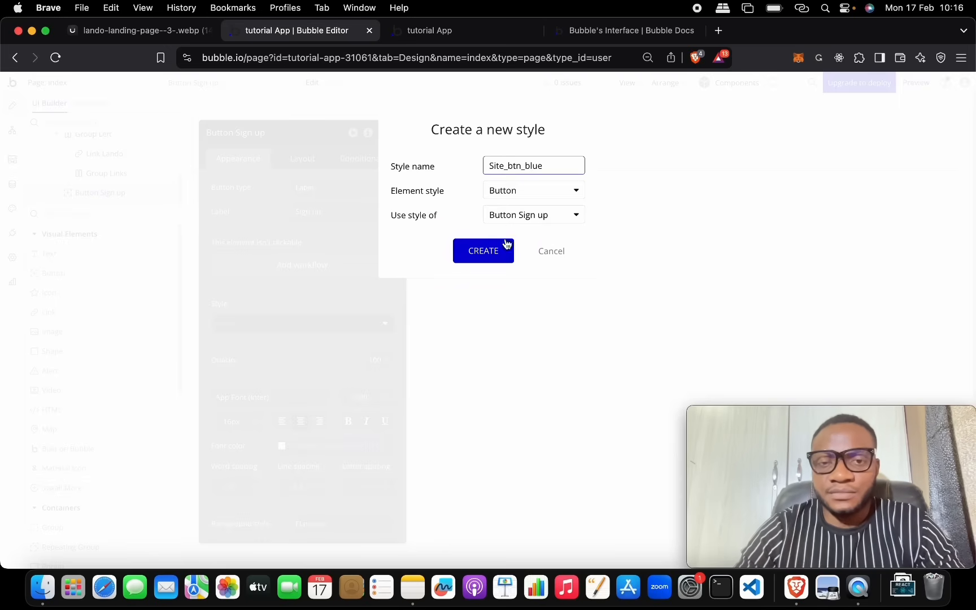
click(484, 252)
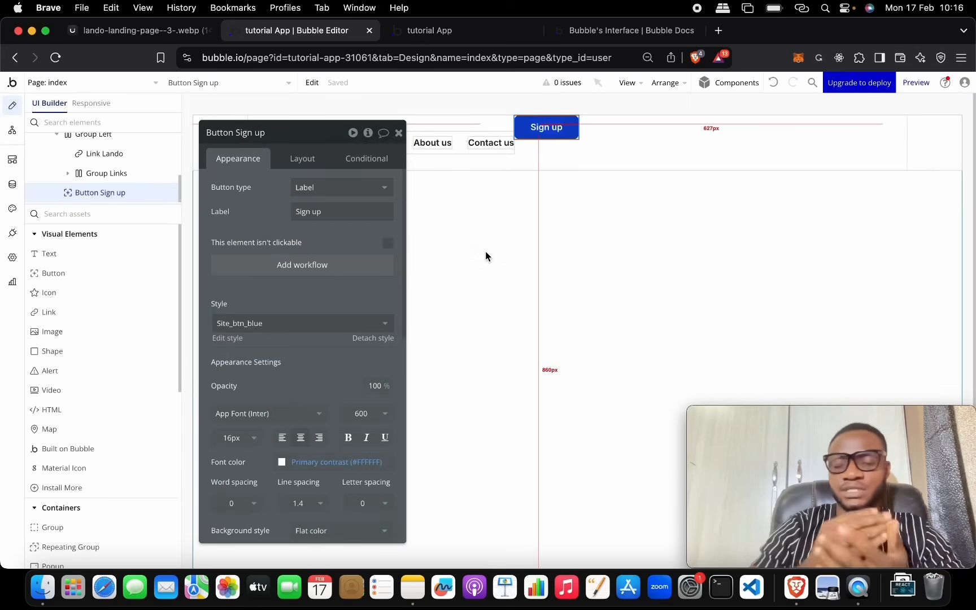
click(11, 210)
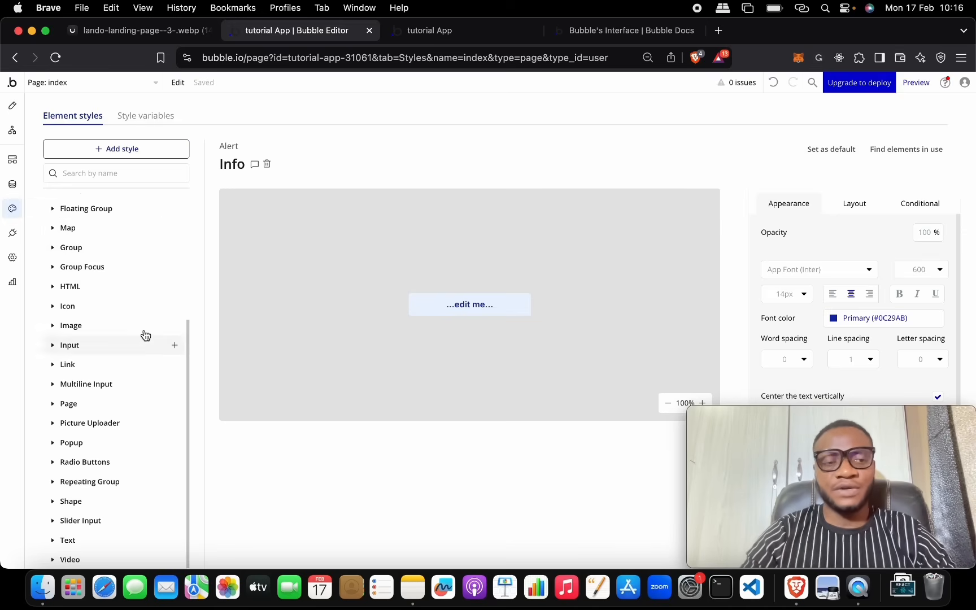
click(191, 220)
click(189, 223)
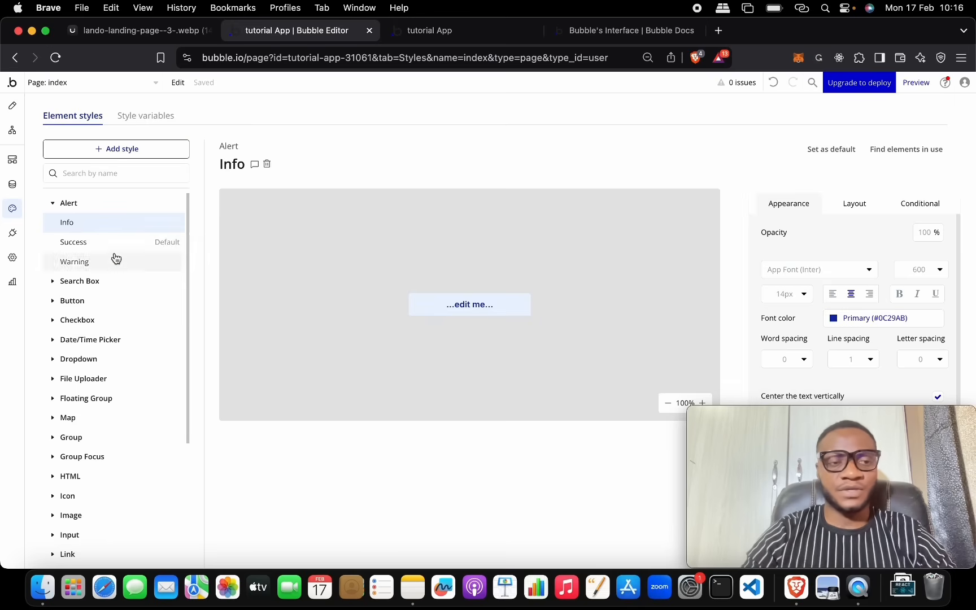
click(123, 301)
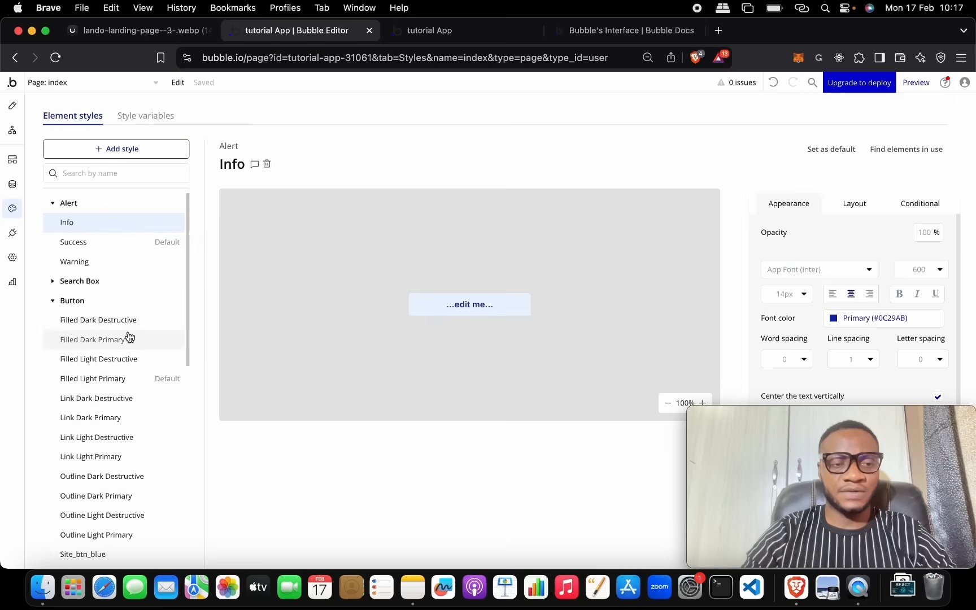
scroll(129, 337, down, 3)
click(117, 462)
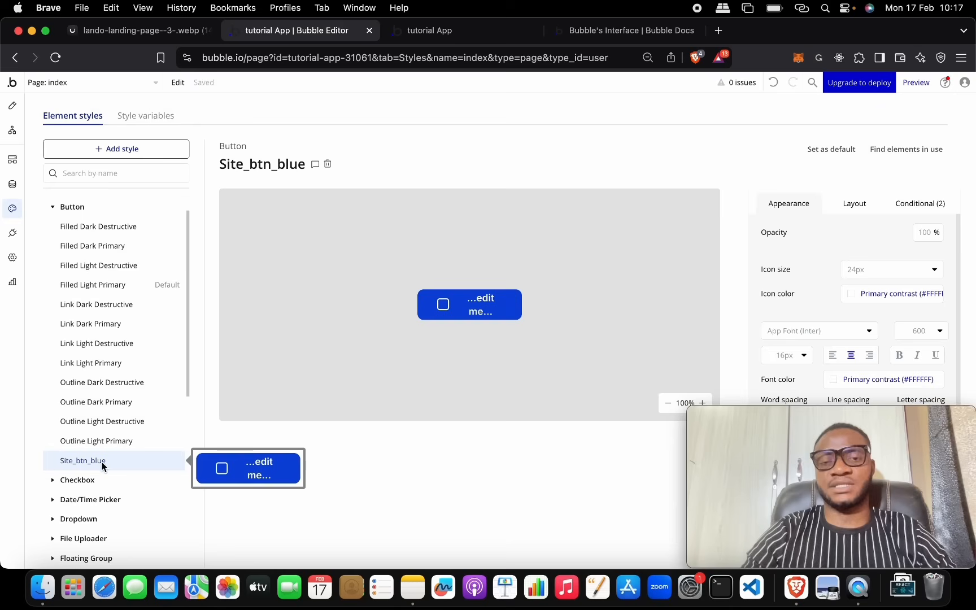
scroll(122, 249, up, 2)
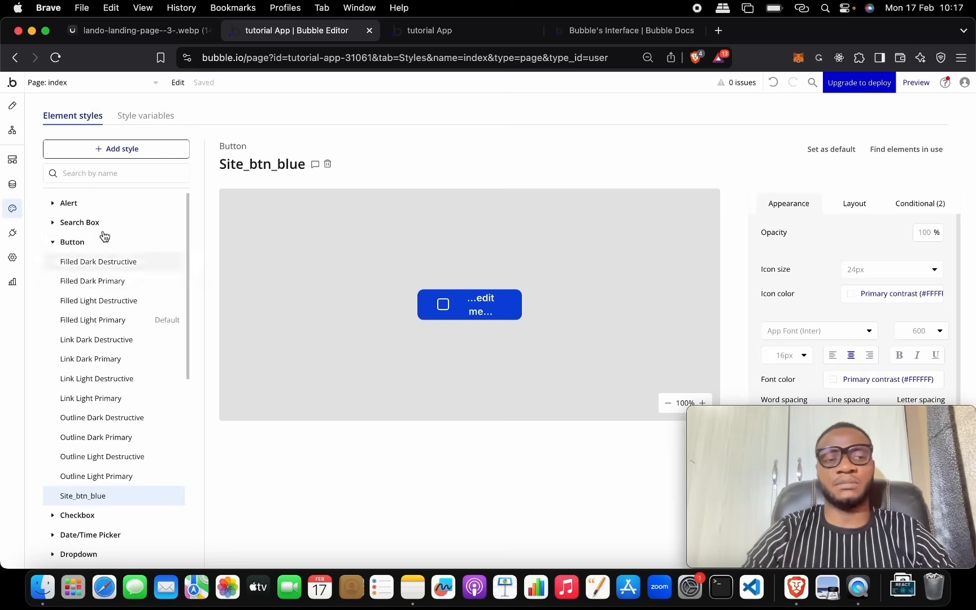
click(13, 106)
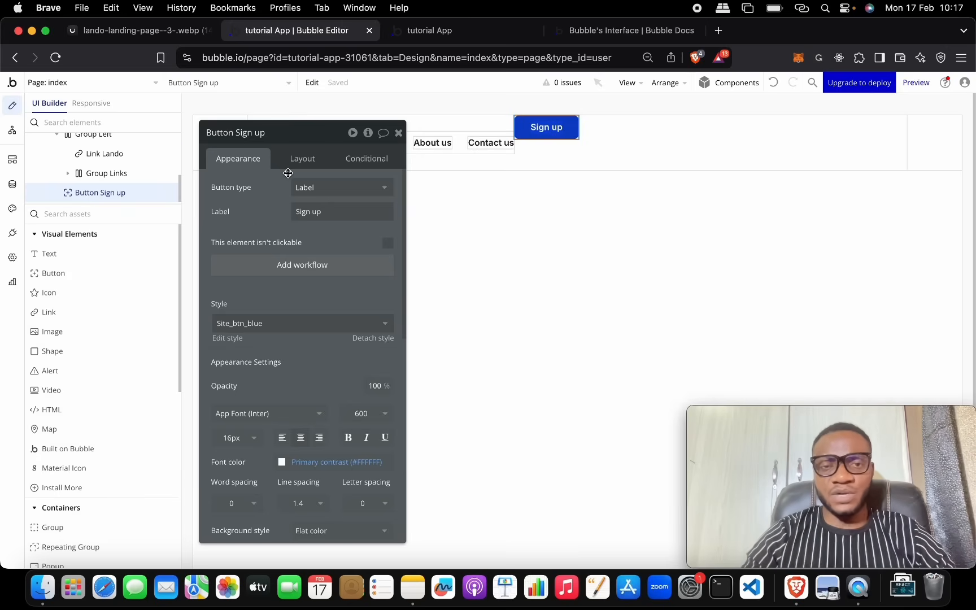
Step: Centre the Sign up button vertically in the nav bar and duplicate it
click(310, 158)
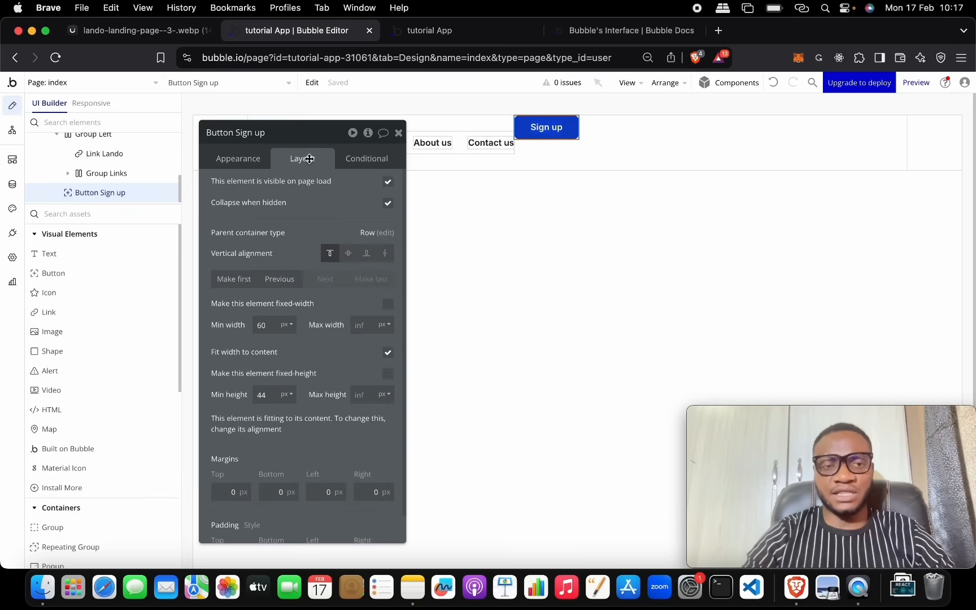
click(348, 253)
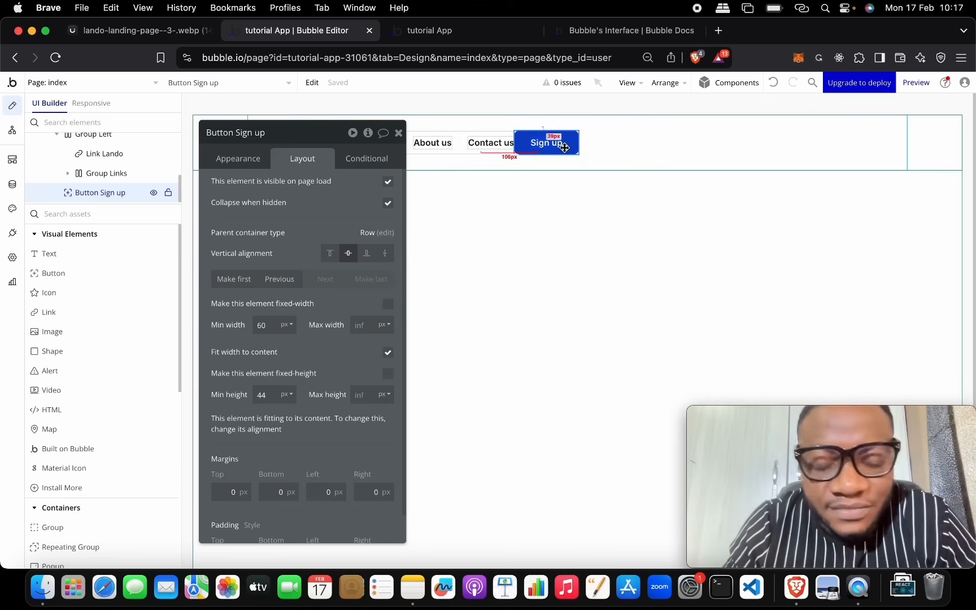
key(super+d)
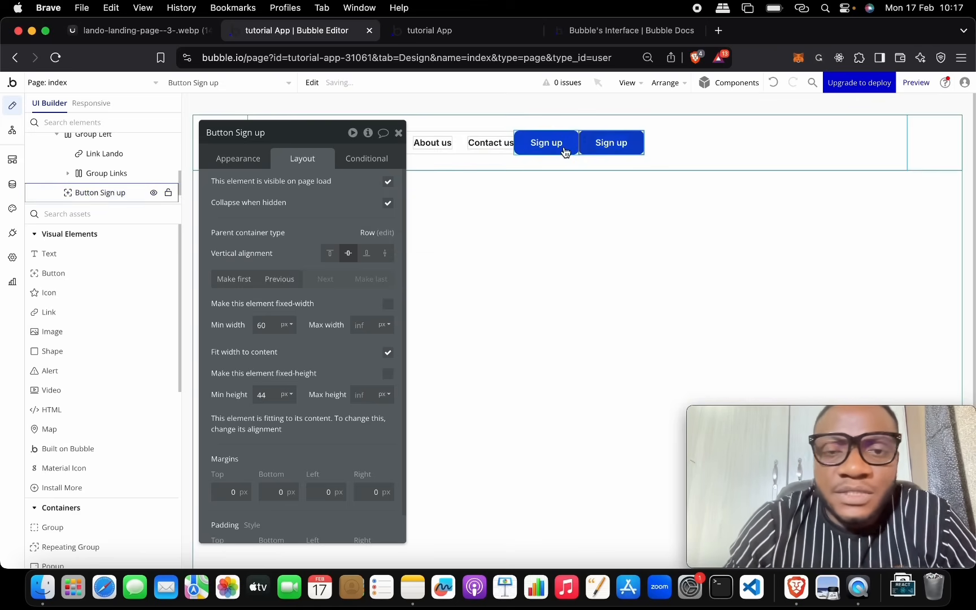
Step: Relabel the duplicate button 'Login' and name the element Button Login
drag(548, 147, 508, 145)
click(300, 127)
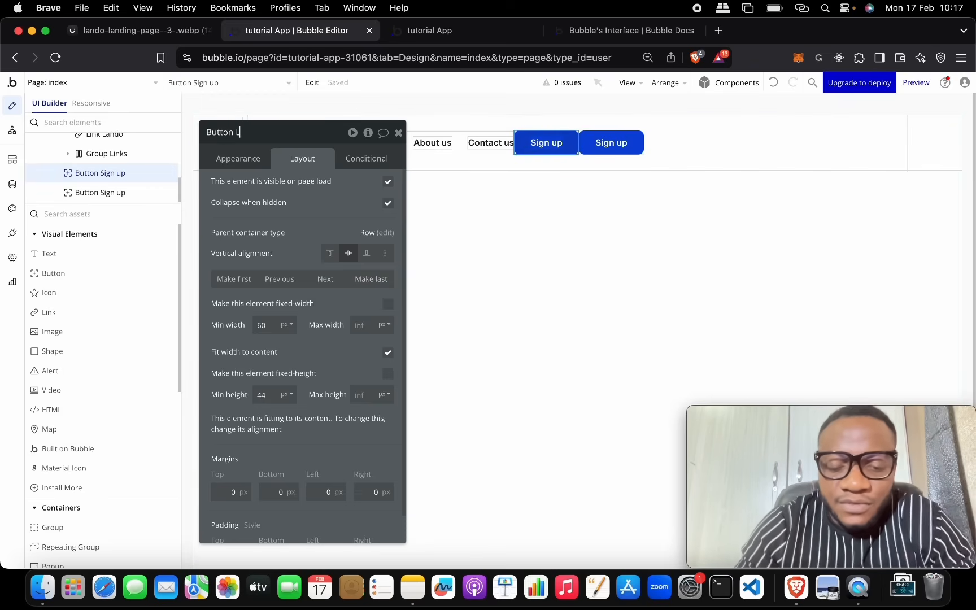
click(243, 160)
triple_click(322, 210)
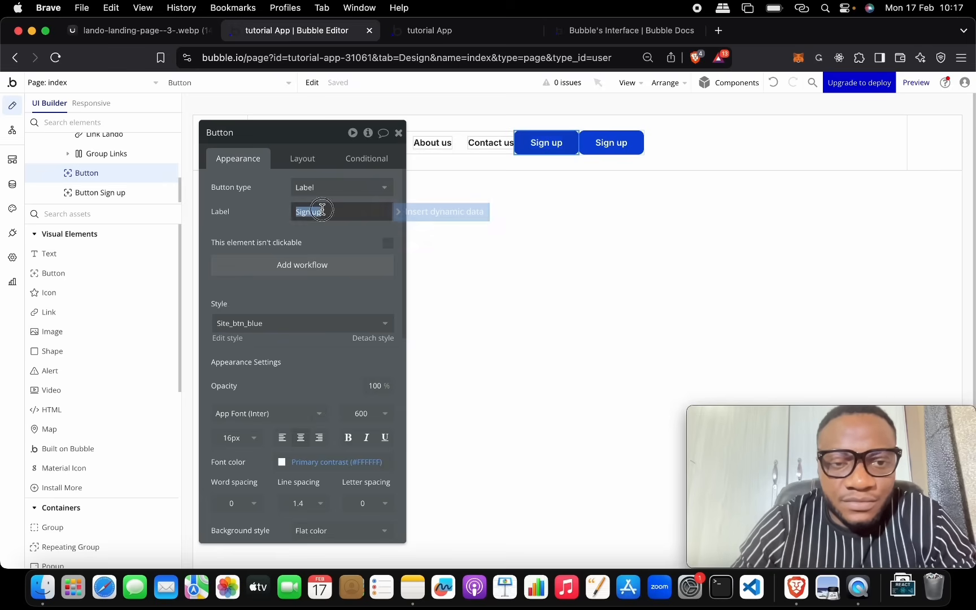
text(Login)
click(264, 234)
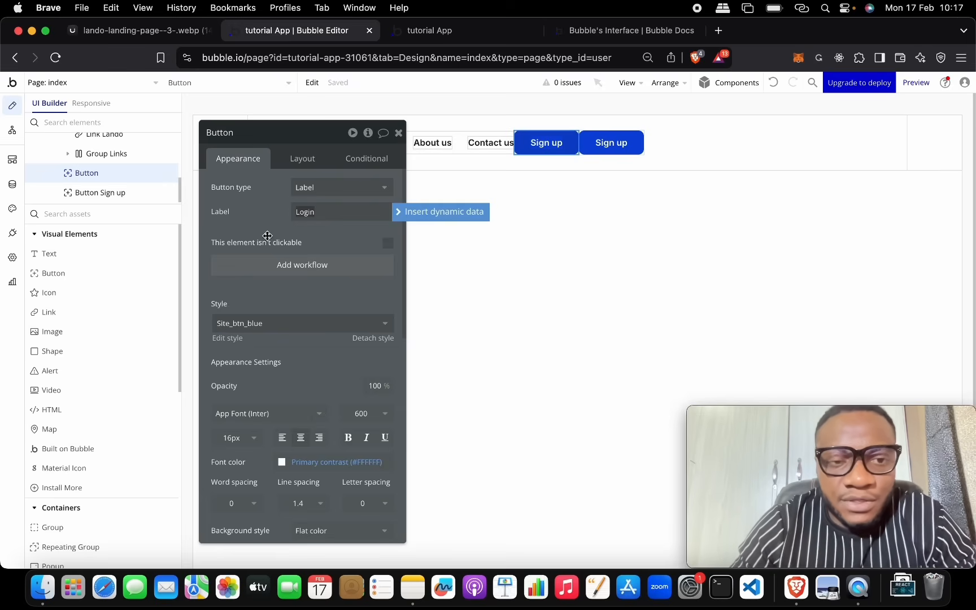
click(259, 132)
text(Login)
key(Return)
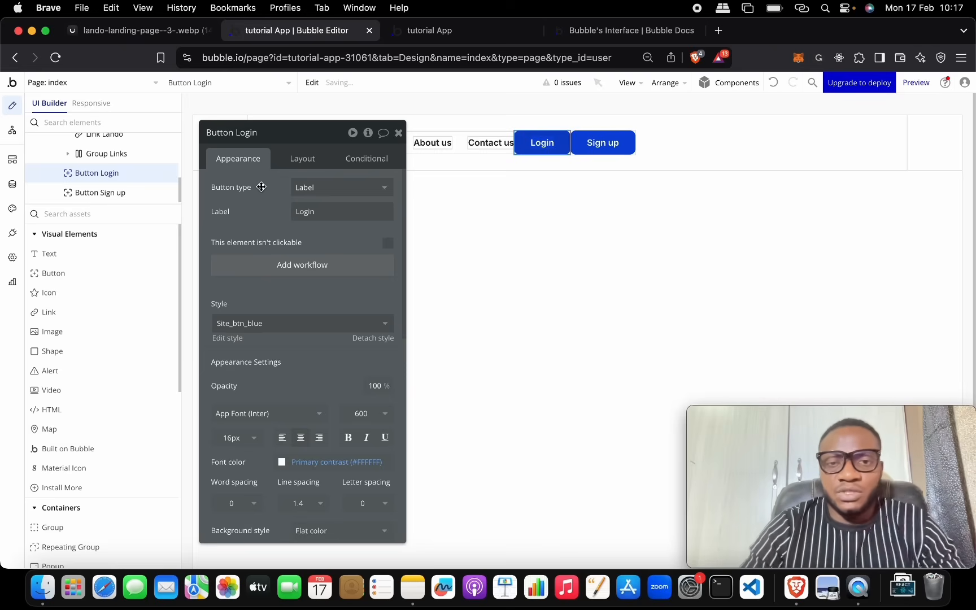
click(169, 31)
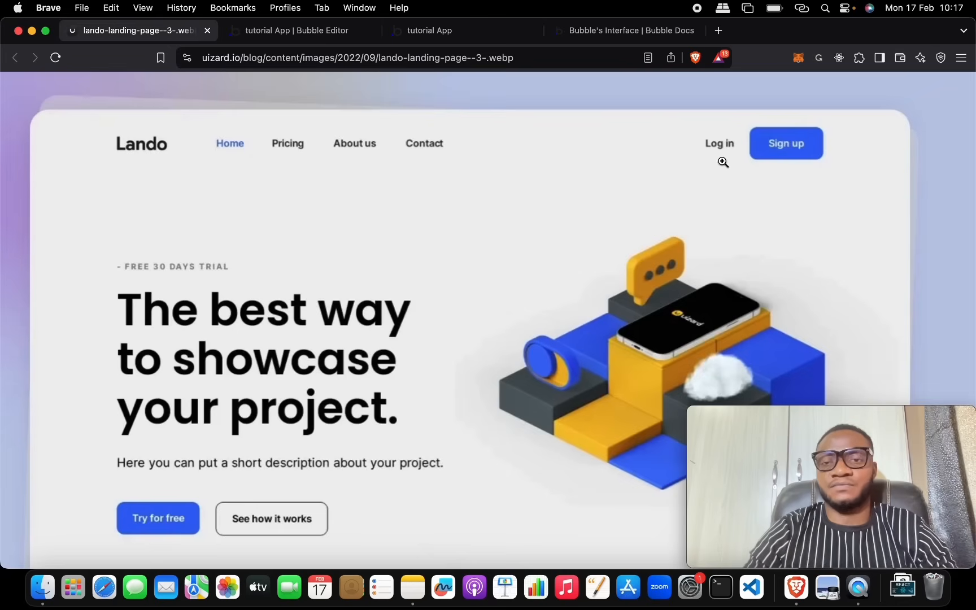
click(276, 36)
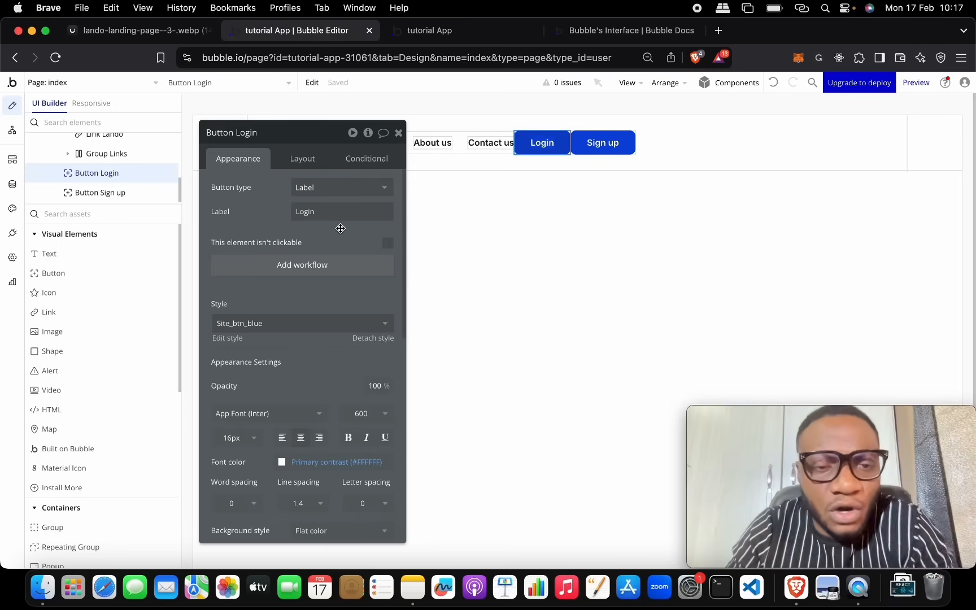
Step: Try the Link Light Primary style on the Login button, then undo it
click(308, 330)
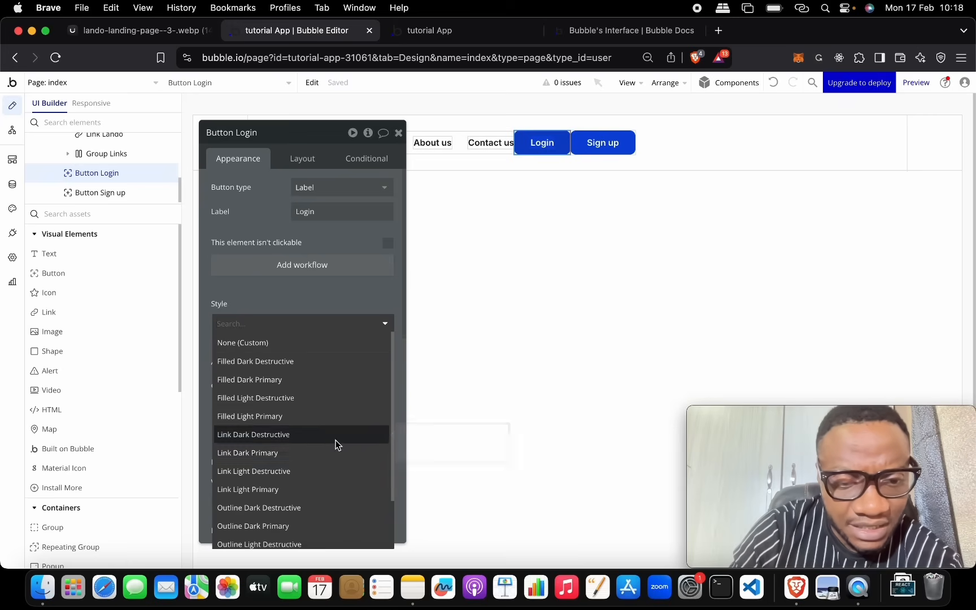
click(334, 488)
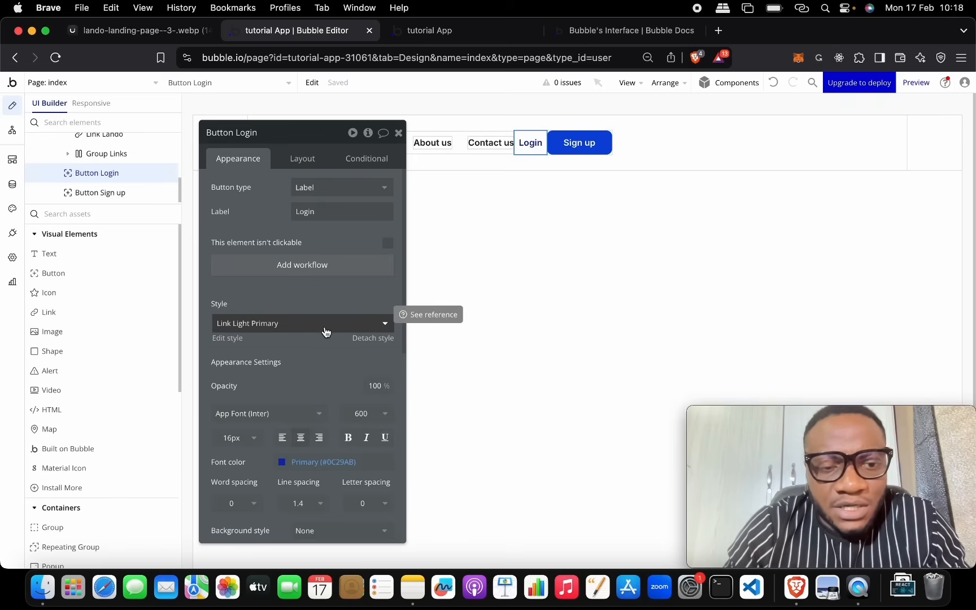
click(775, 84)
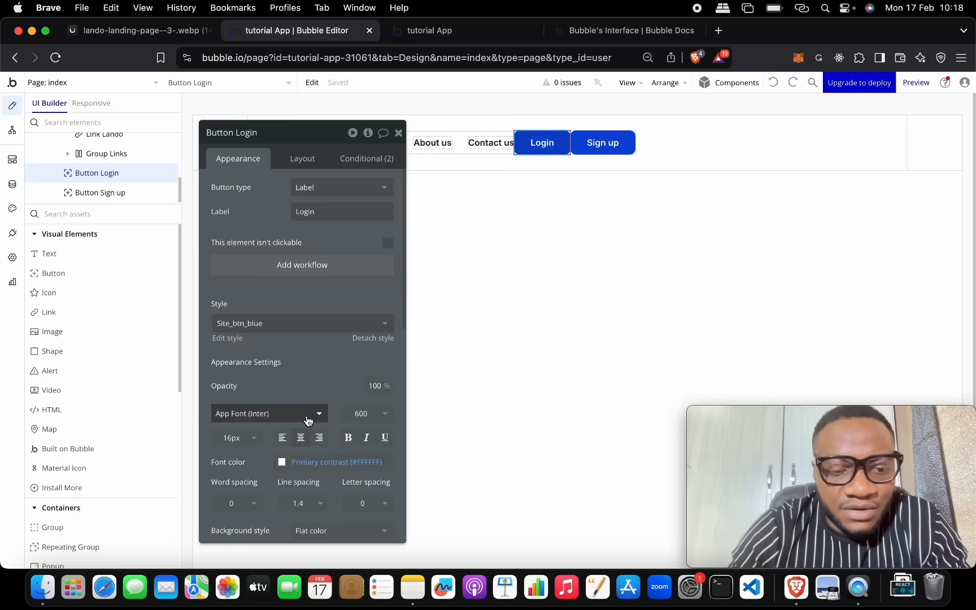
Step: Set the Login button's background to a flat white #FFFFFF colour
scroll(305, 417, down, 5)
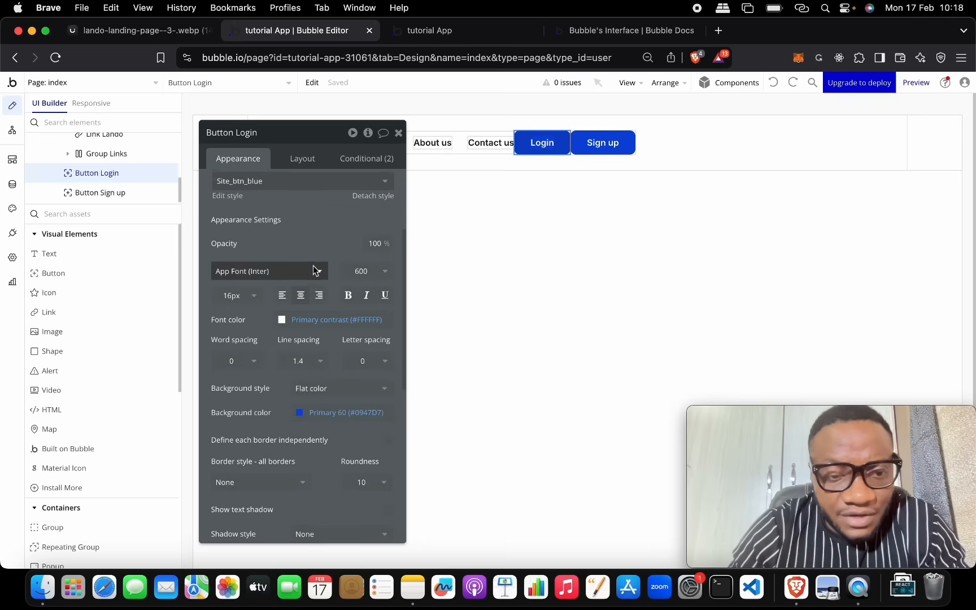
scroll(316, 271, down, 2)
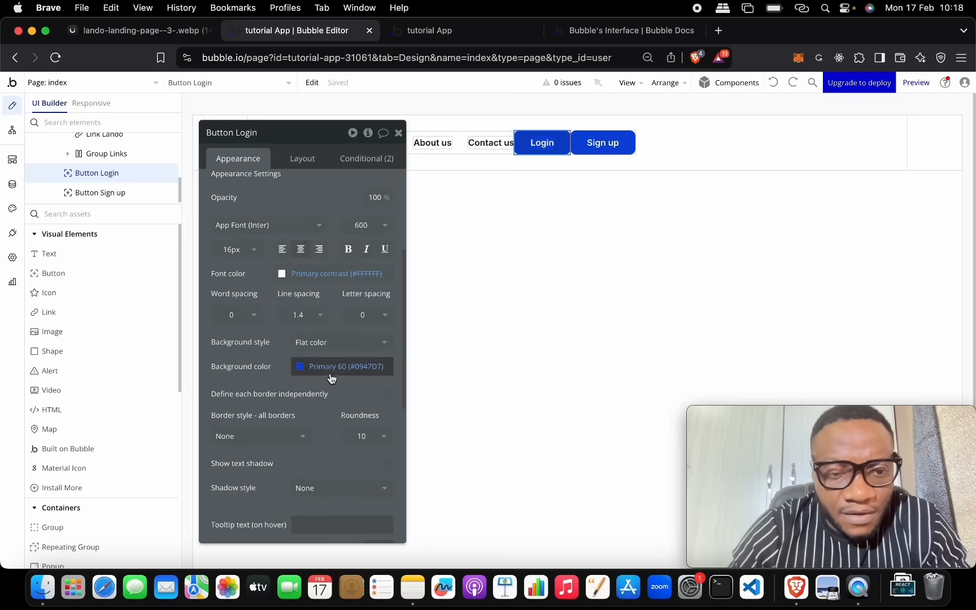
click(305, 366)
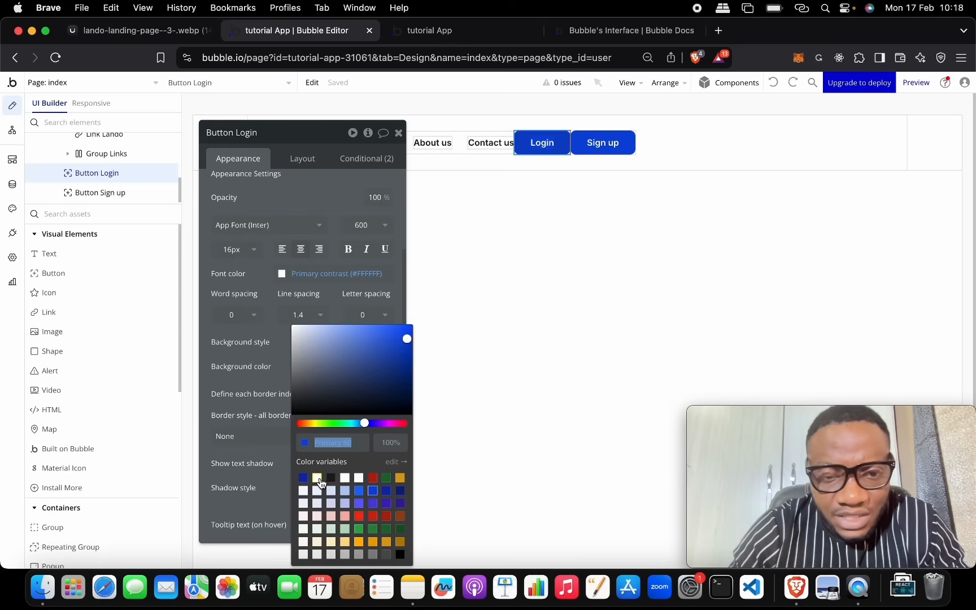
click(317, 479)
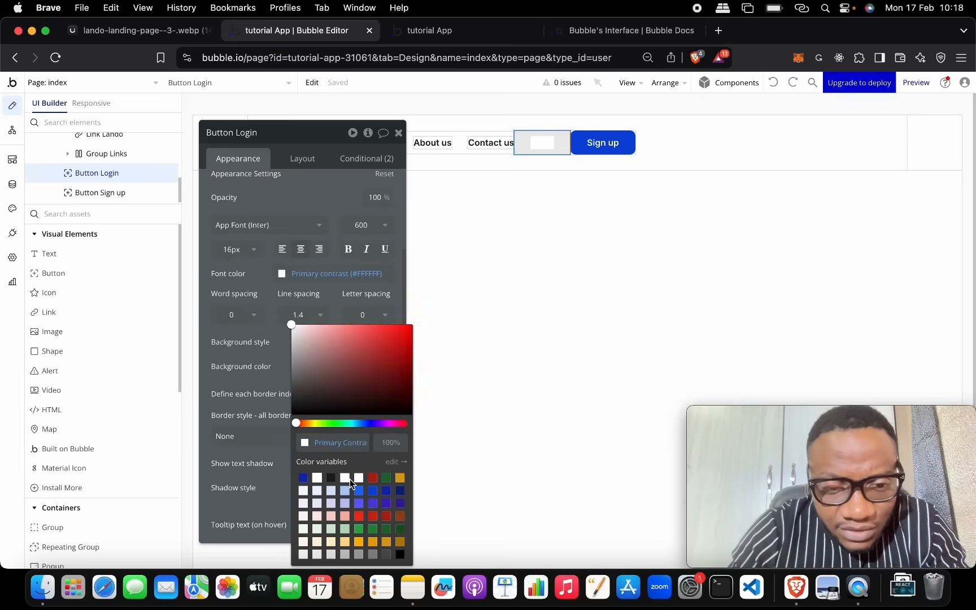
click(349, 476)
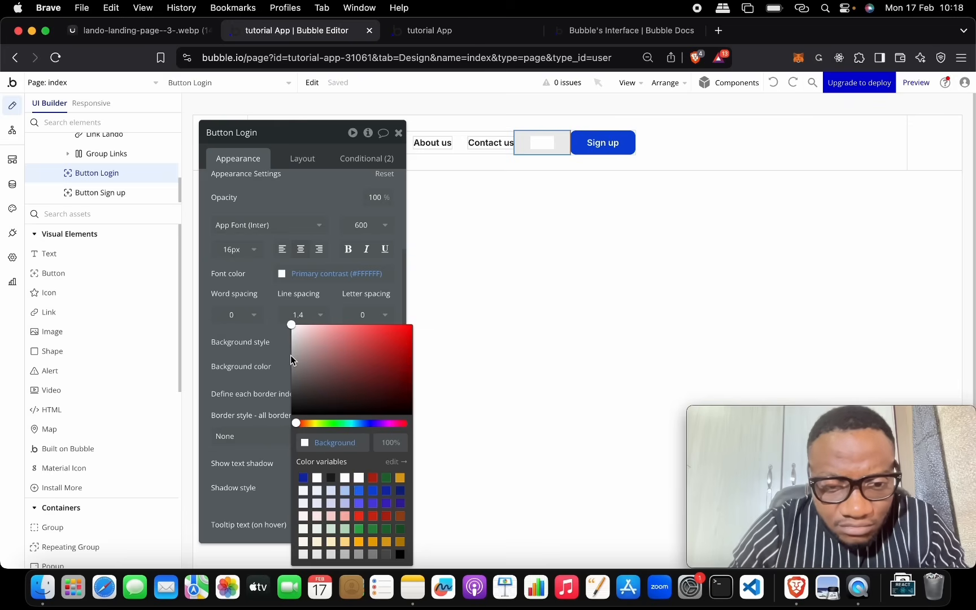
double_click(333, 444)
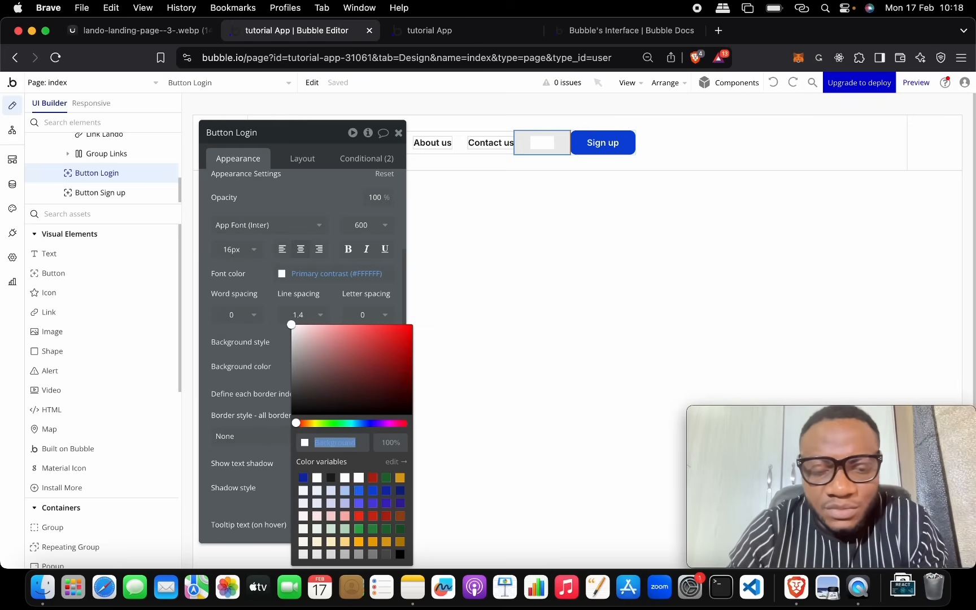
text(Ffffff)
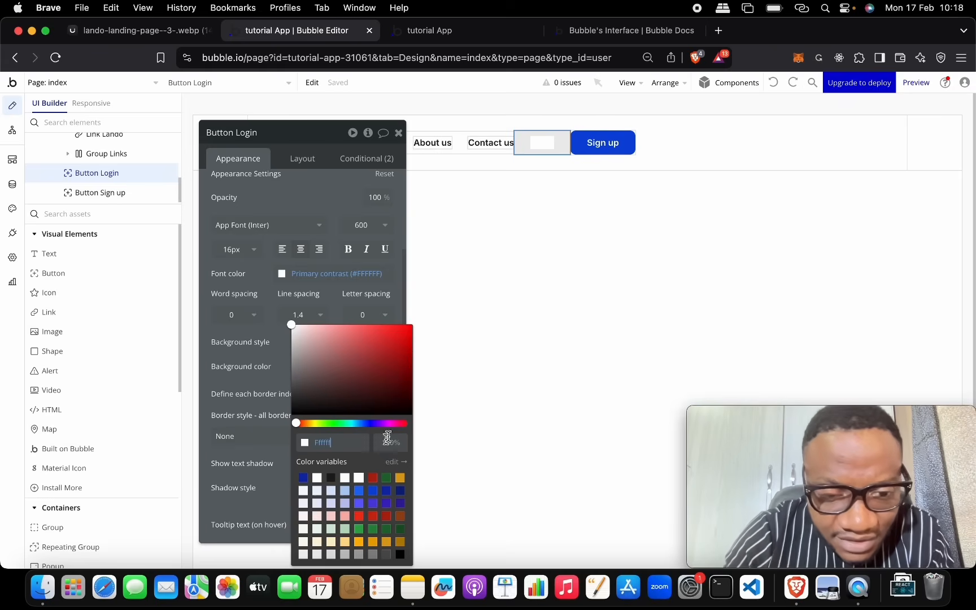
click(363, 461)
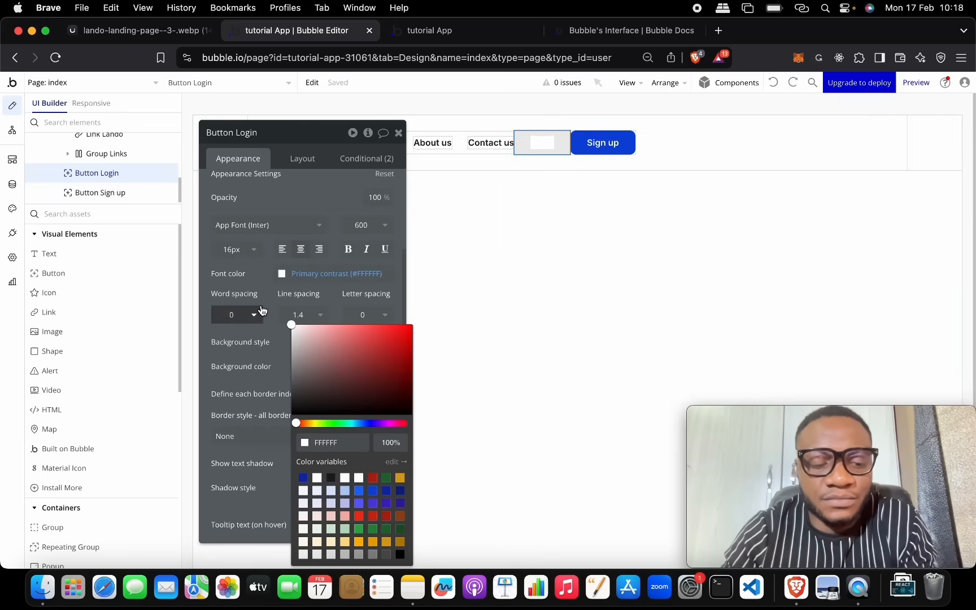
click(275, 333)
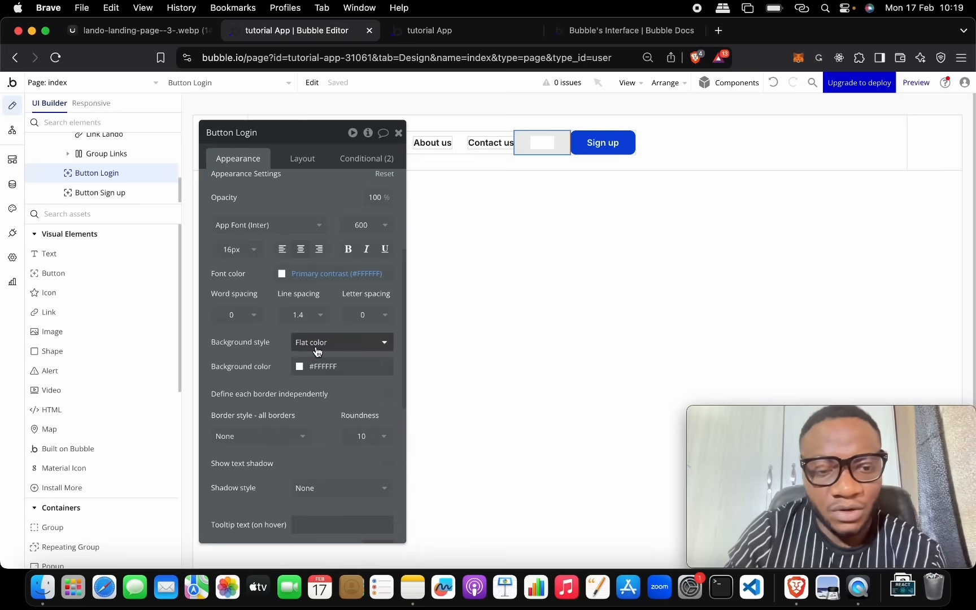
Step: Set the Login label's font colour to the dark Text variable (#1A1A1A)
scroll(329, 263, up, 3)
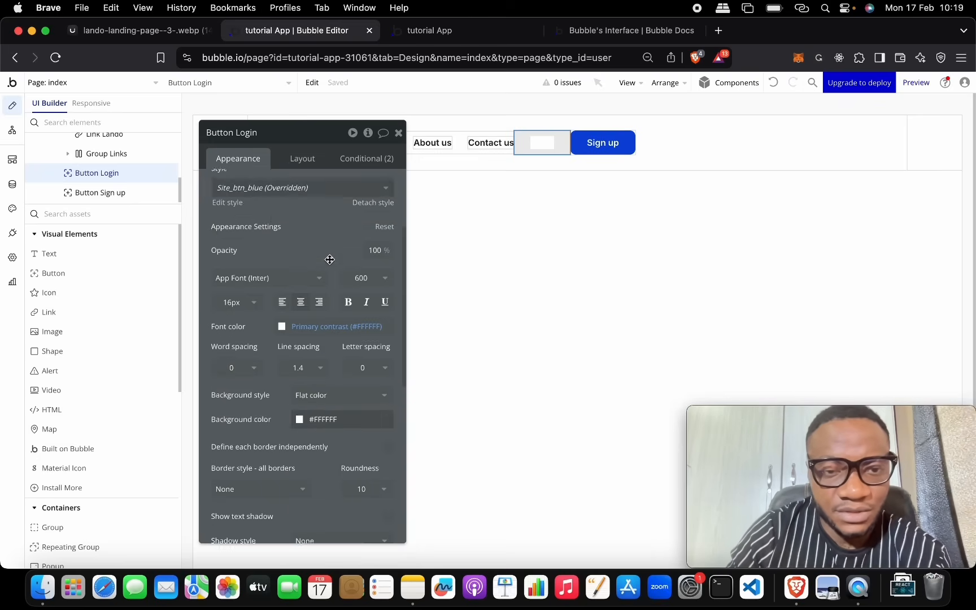
click(282, 345)
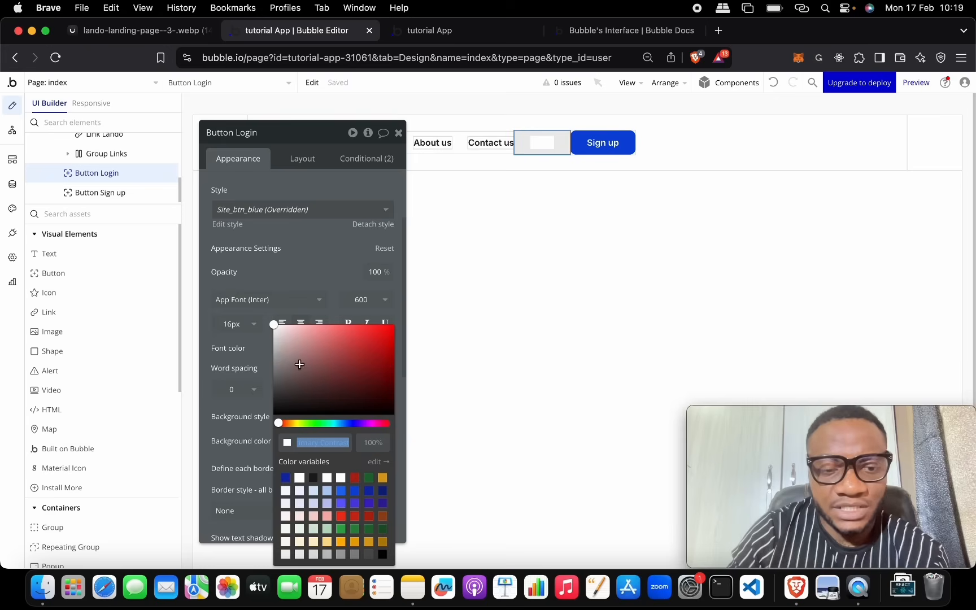
click(313, 480)
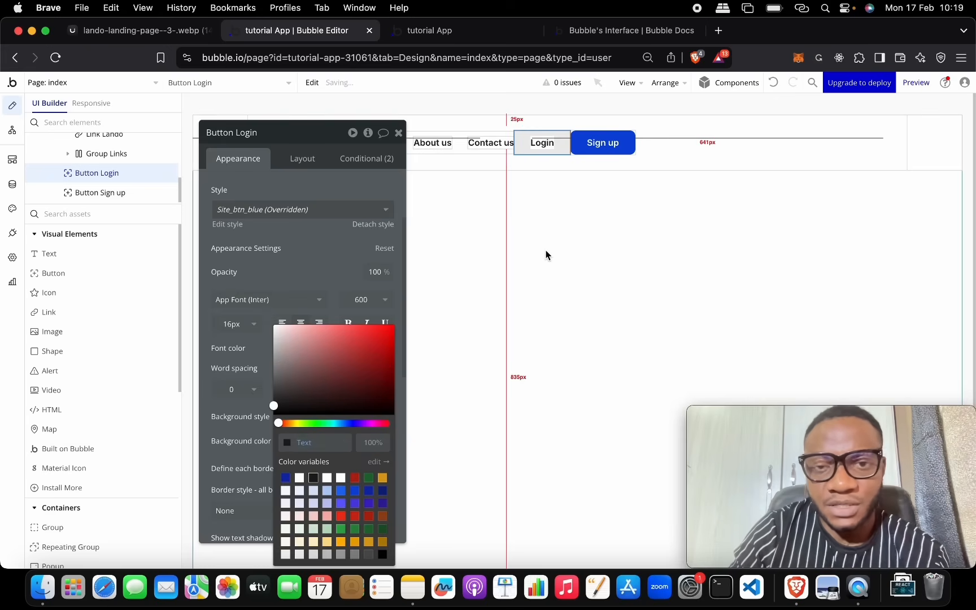
click(320, 240)
scroll(336, 387, down, 5)
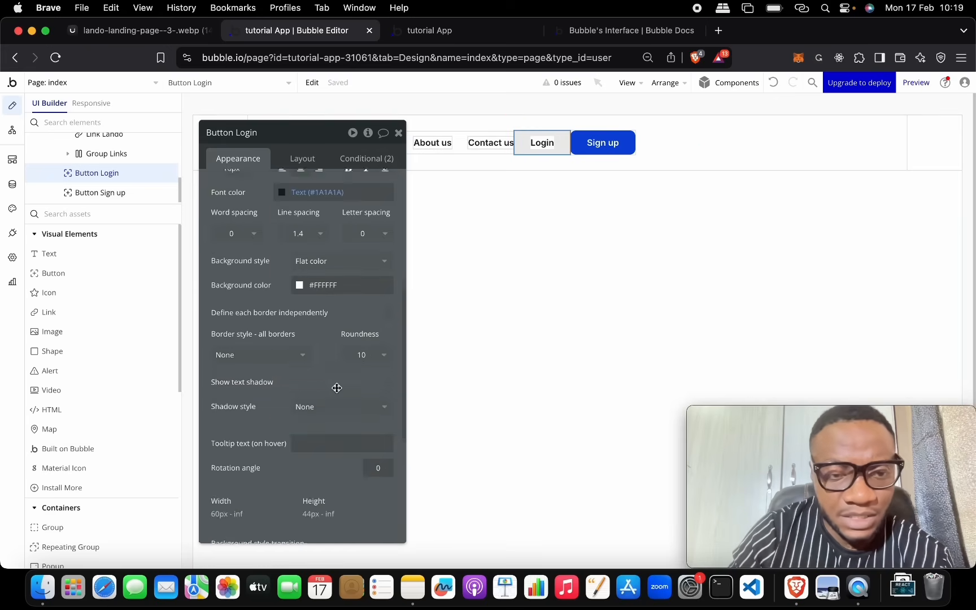
scroll(337, 387, down, 4)
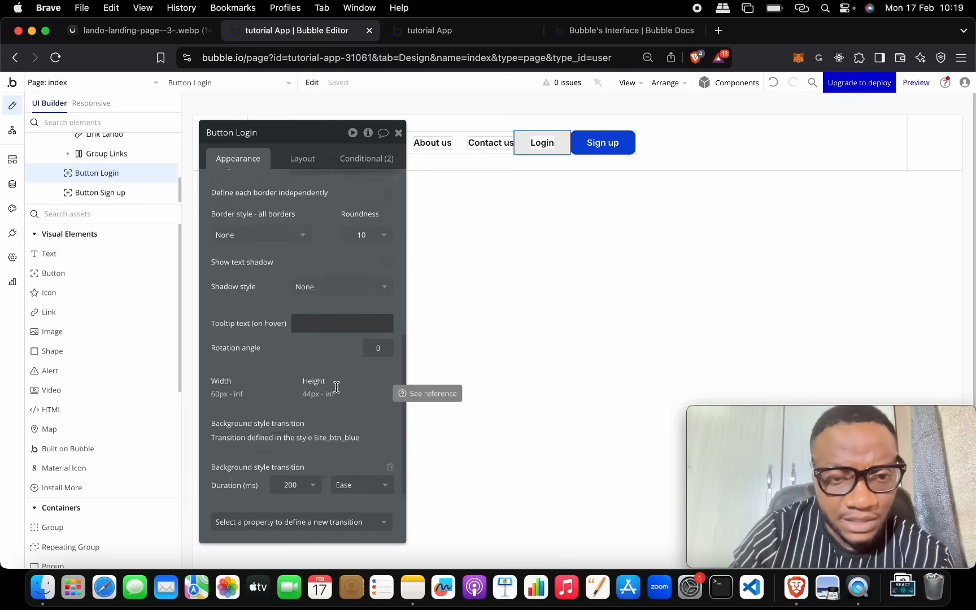
scroll(337, 388, down, 1)
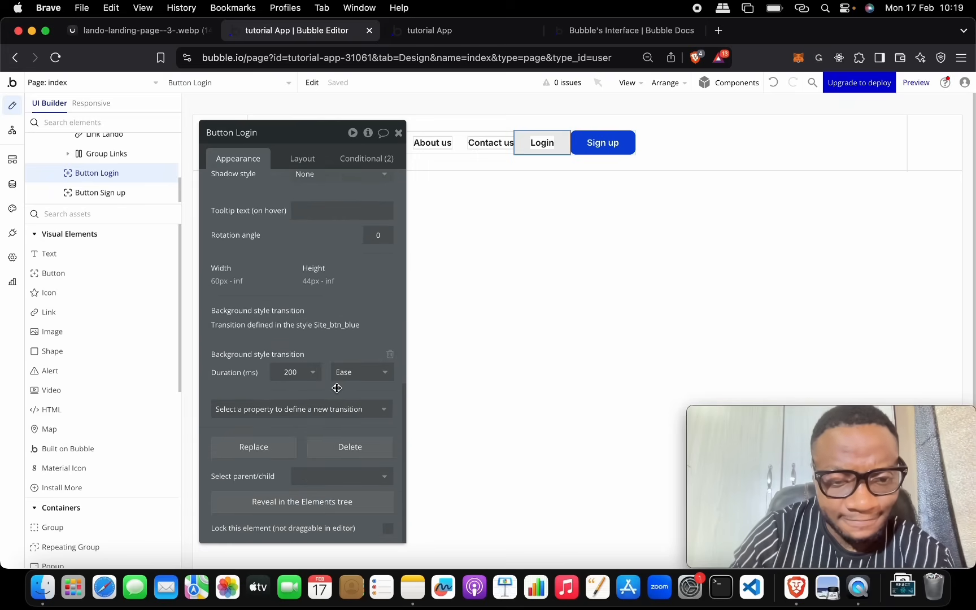
scroll(337, 388, up, 3)
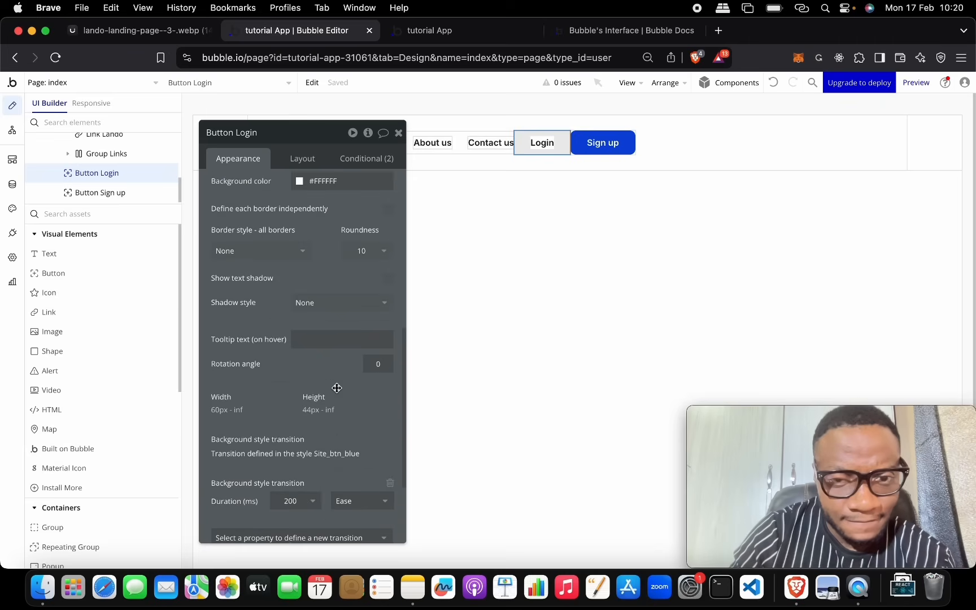
scroll(336, 388, up, 2)
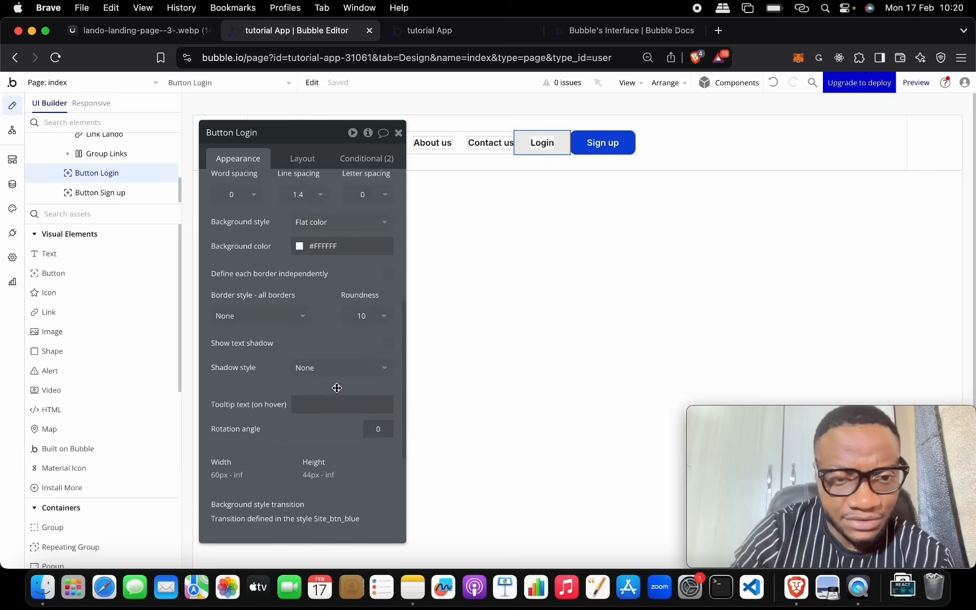
scroll(337, 388, up, 1)
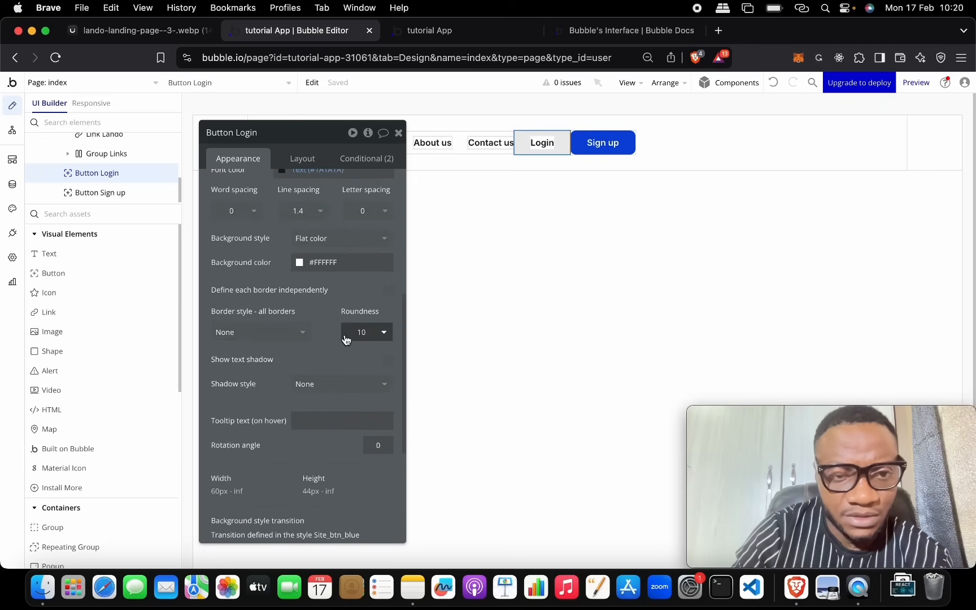
scroll(320, 314, up, 6)
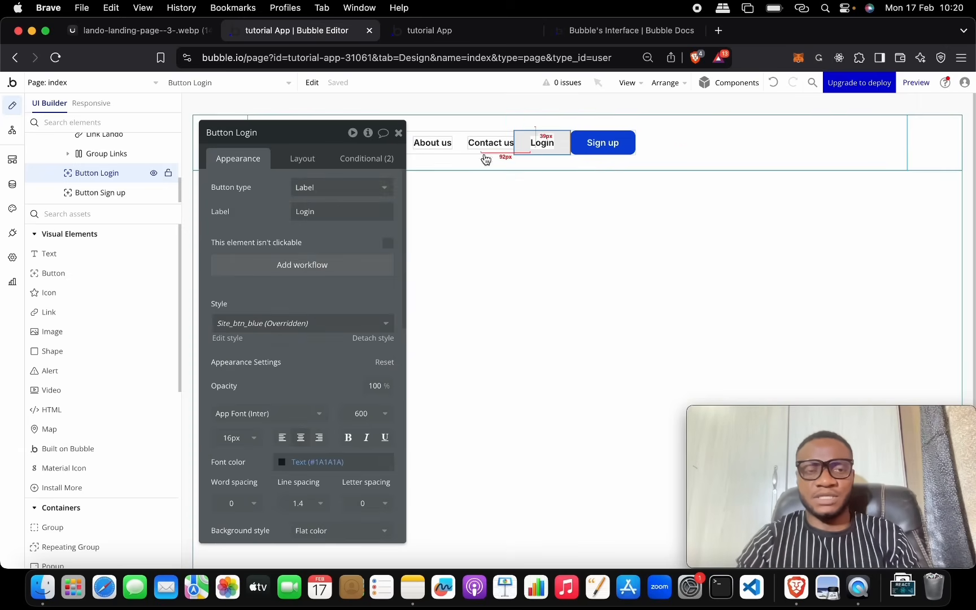
Step: Group the Login and Sign up buttons into a row container named Group Right
click(526, 146)
shift+click(592, 149)
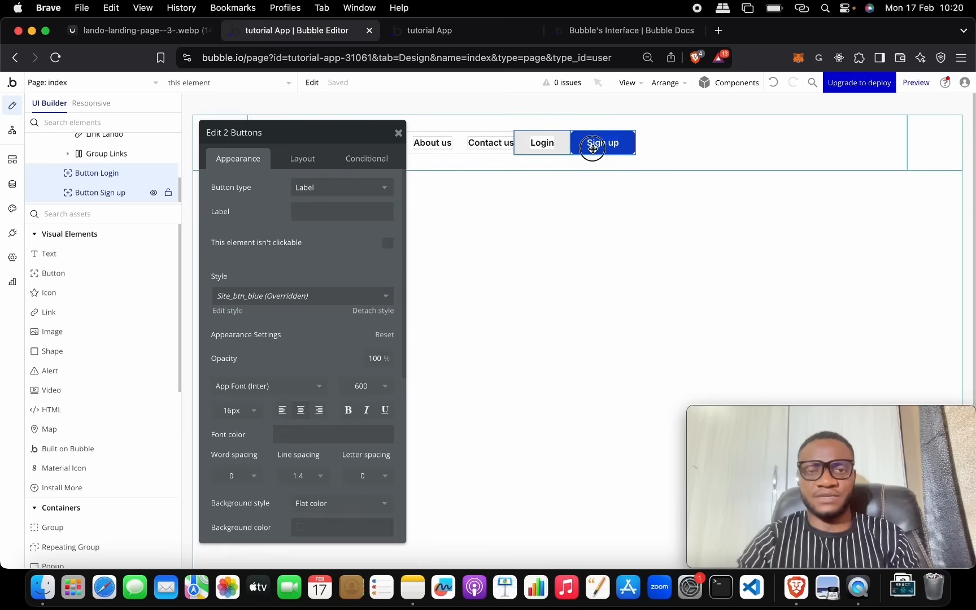
right_click(537, 142)
mouse_move(614, 222)
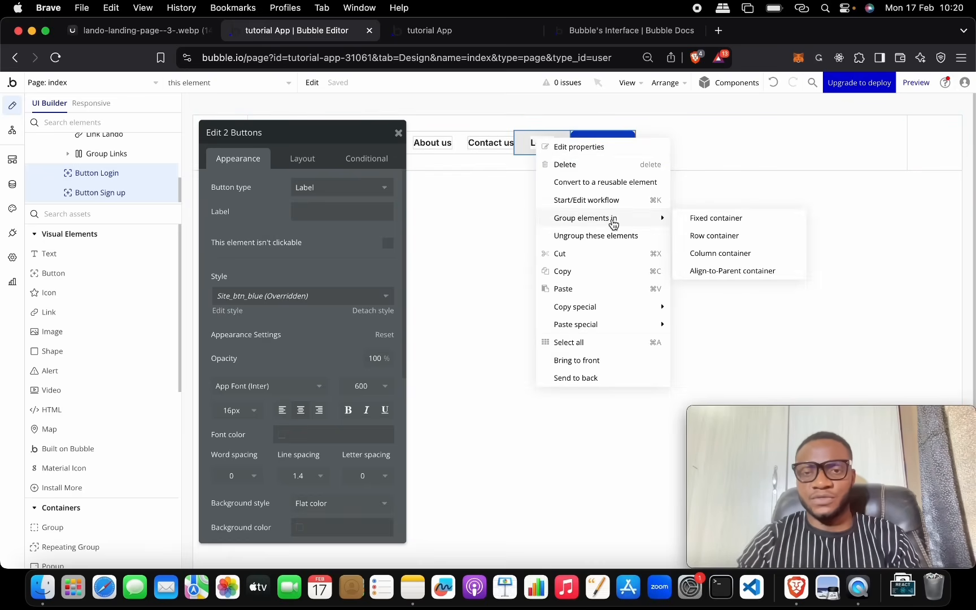
click(715, 235)
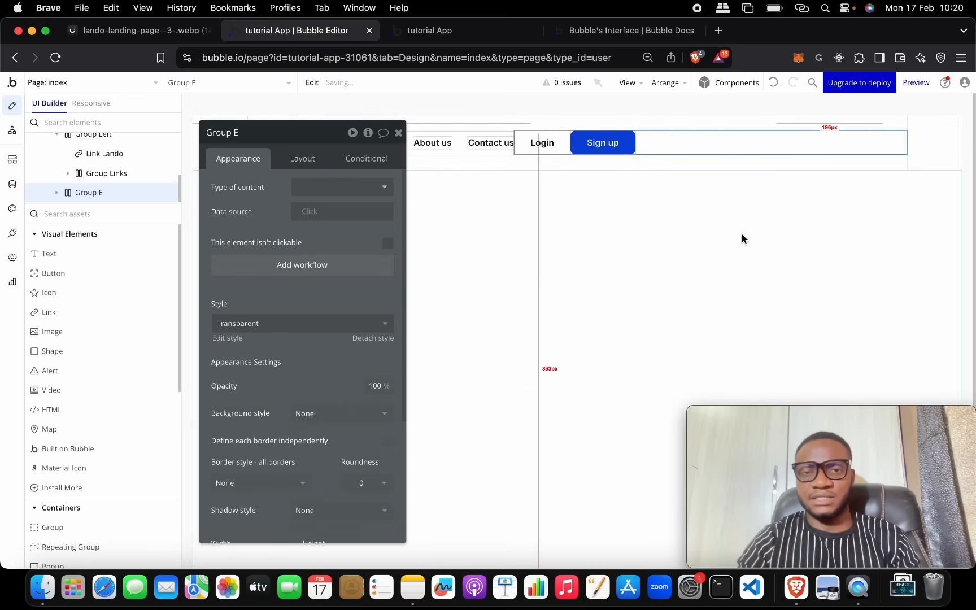
click(259, 128)
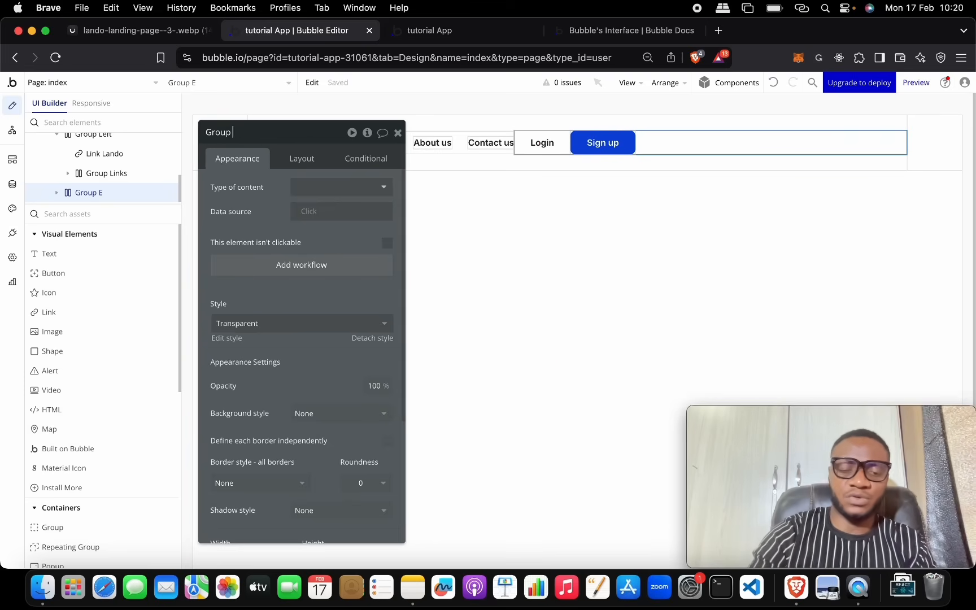
text(Right)
key(Return)
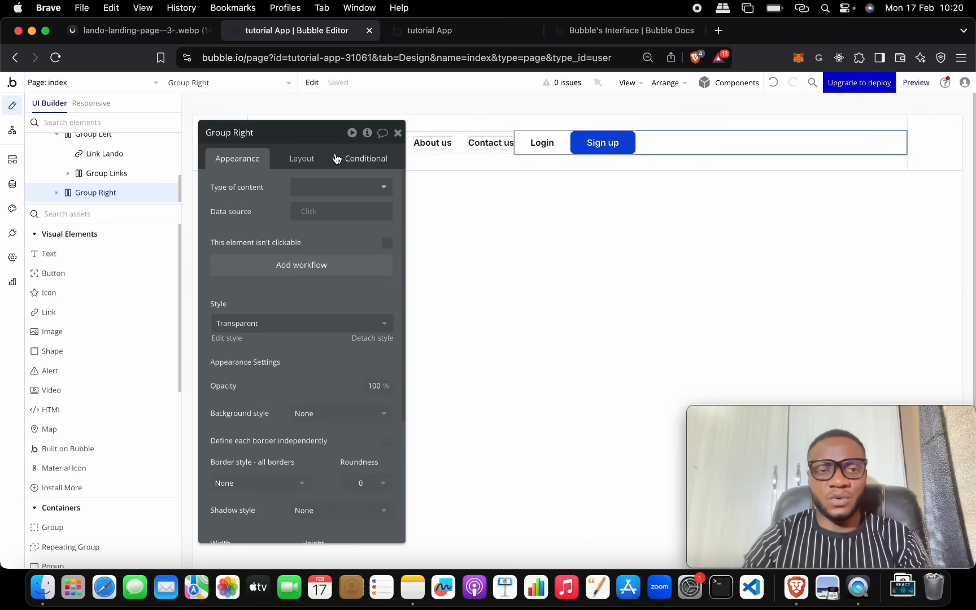
Step: Right-align Group Right's buttons and enable gap spacing with a 30 px column gap
click(310, 160)
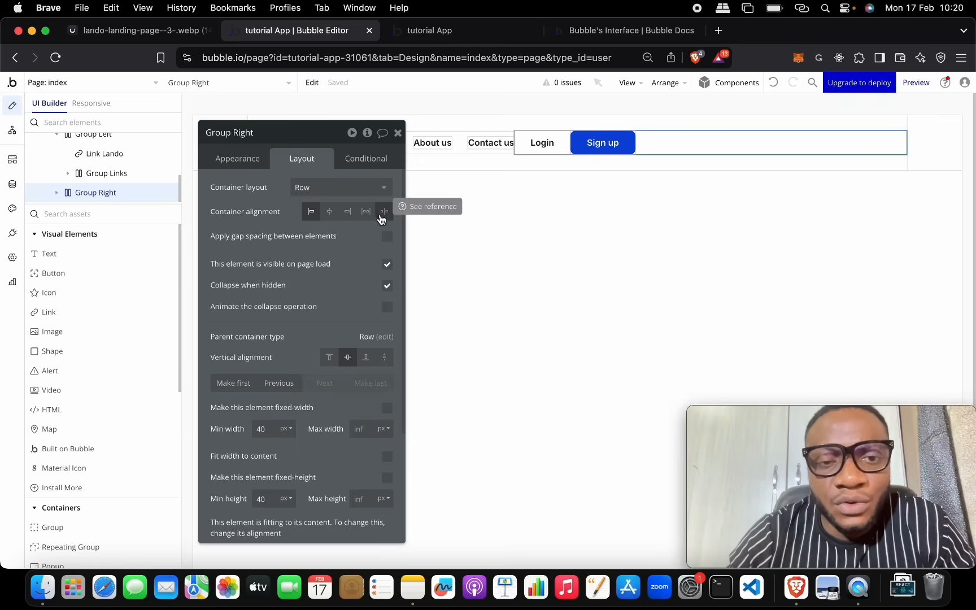
click(349, 213)
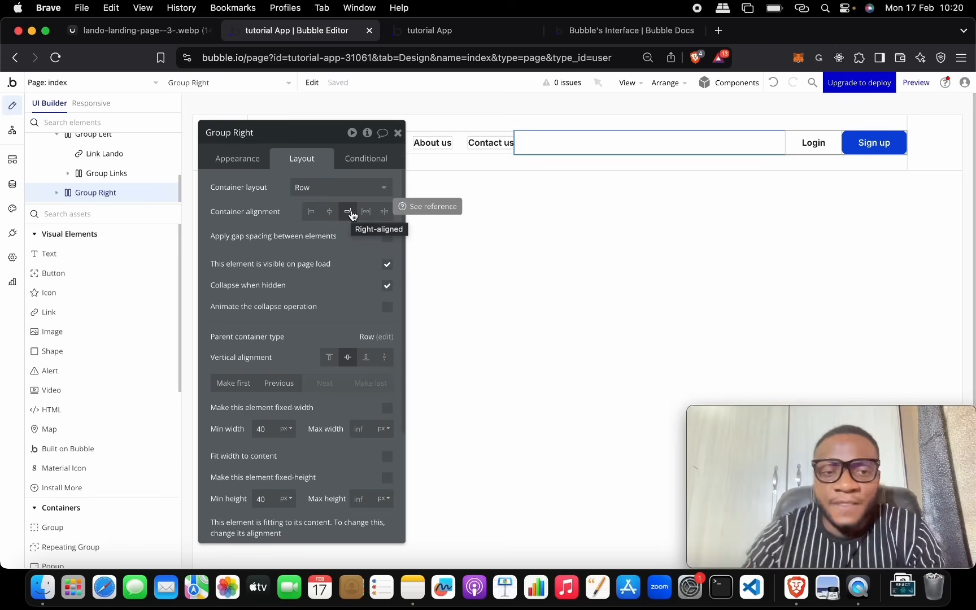
click(387, 240)
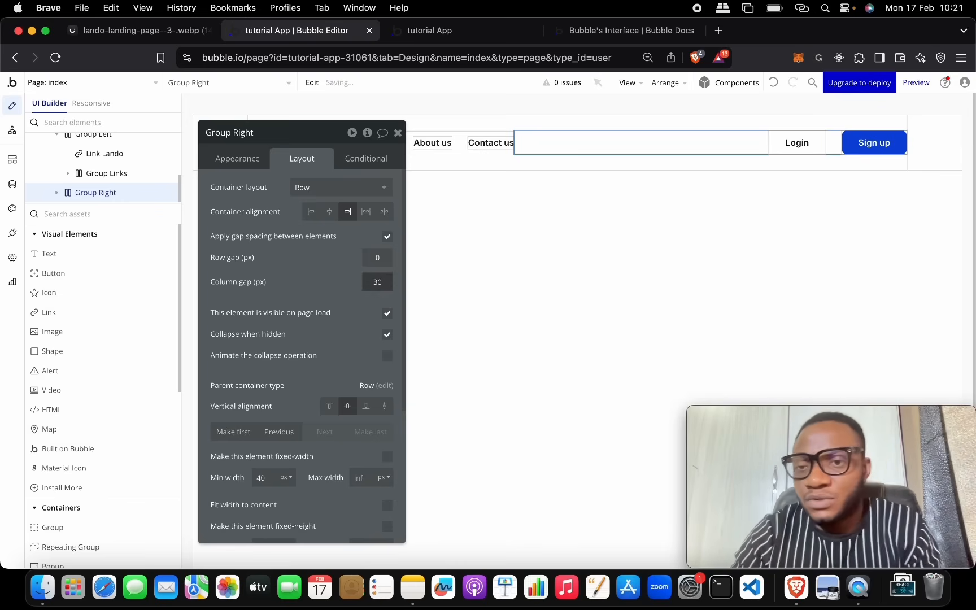
Step: Compare the nav bar against the Lando reference design and close Group Right's settings
click(141, 31)
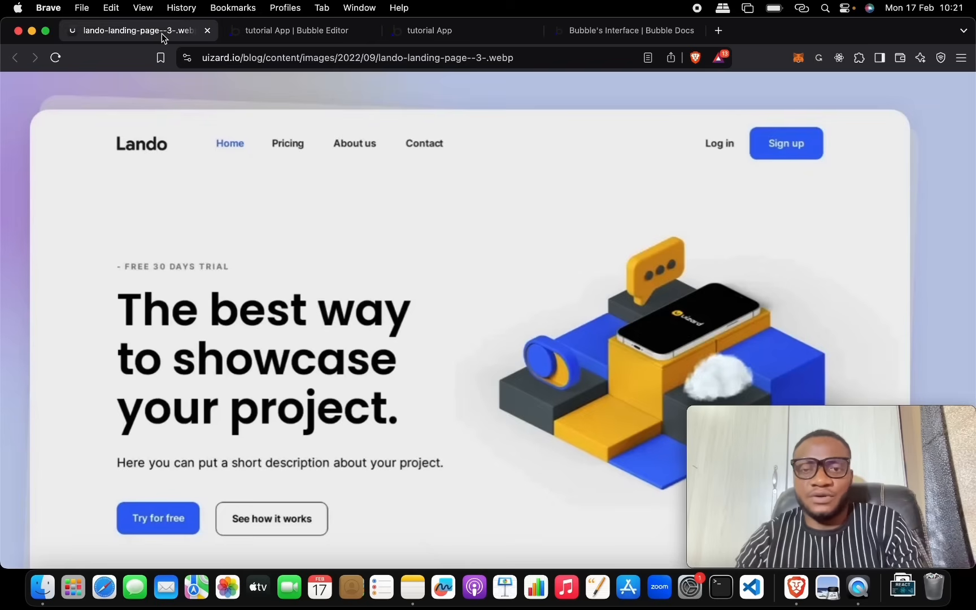
click(305, 31)
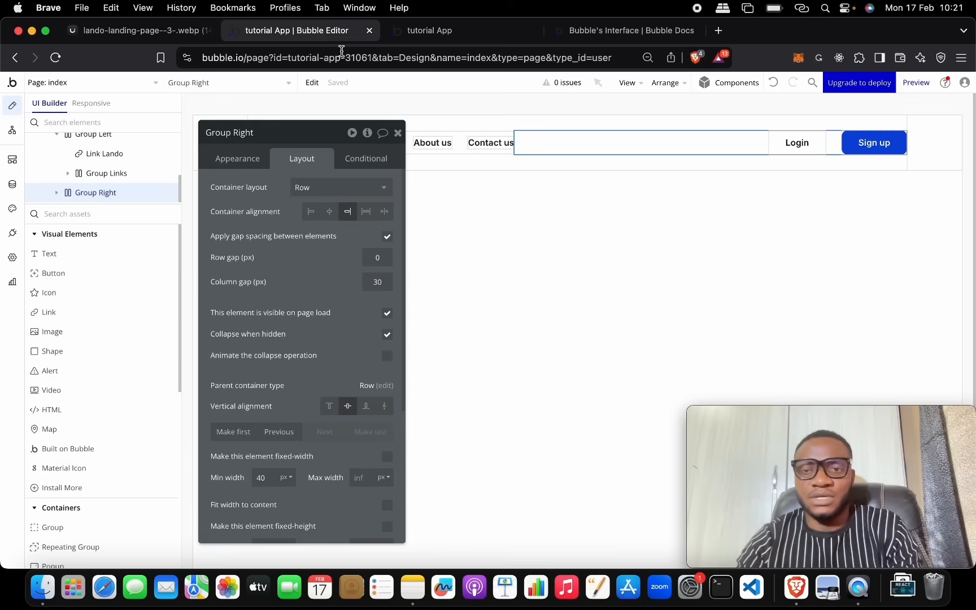
click(397, 134)
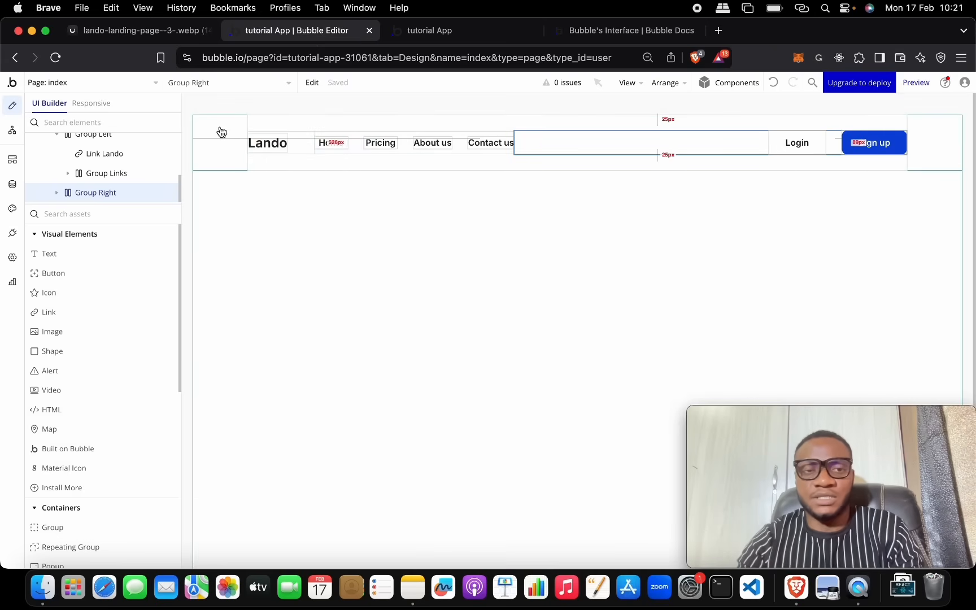
click(163, 35)
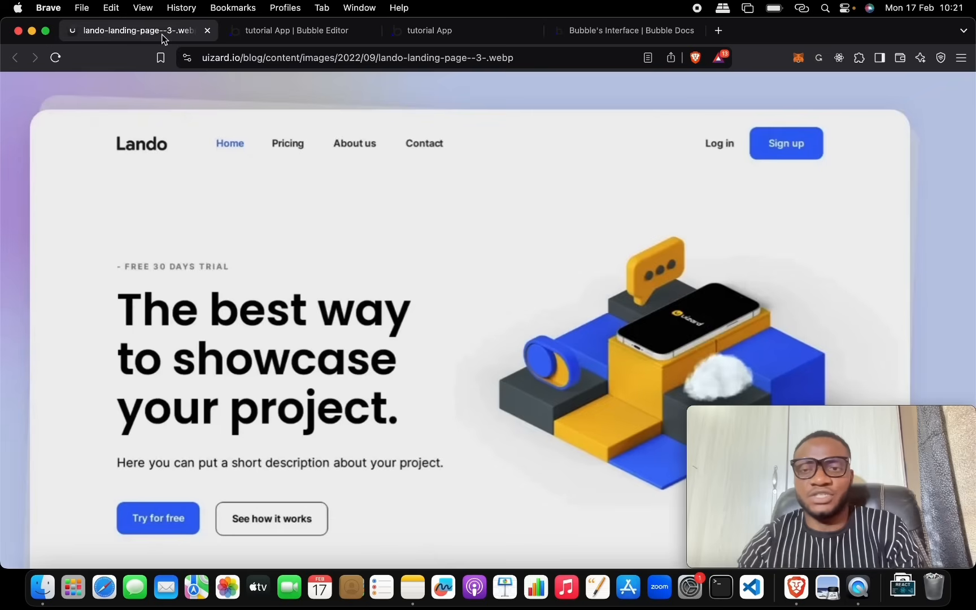
click(291, 32)
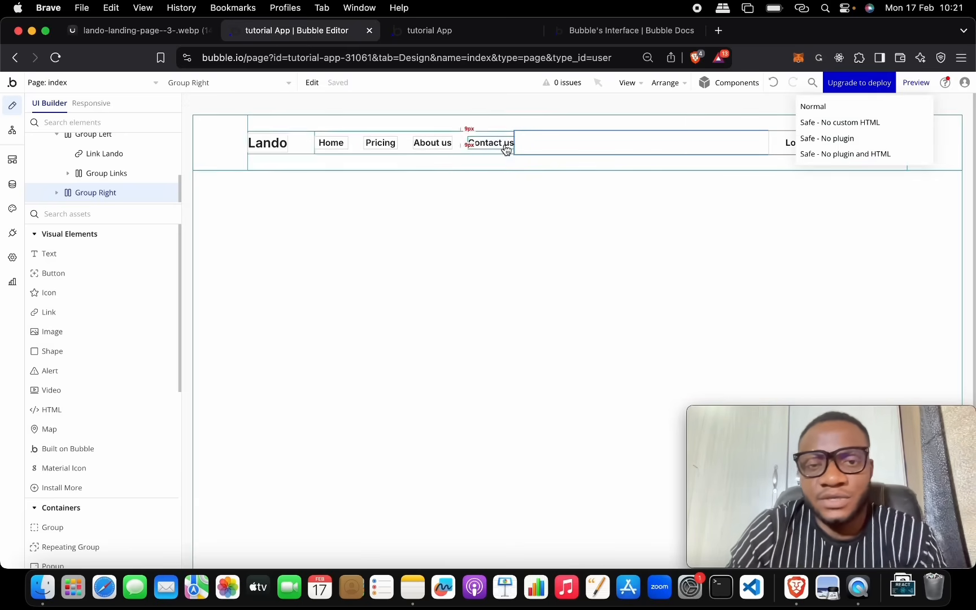
Step: Toggle Group Right's 'Fit width to content' on and back off, leaving it disabled
double_click(540, 141)
scroll(357, 394, down, 5)
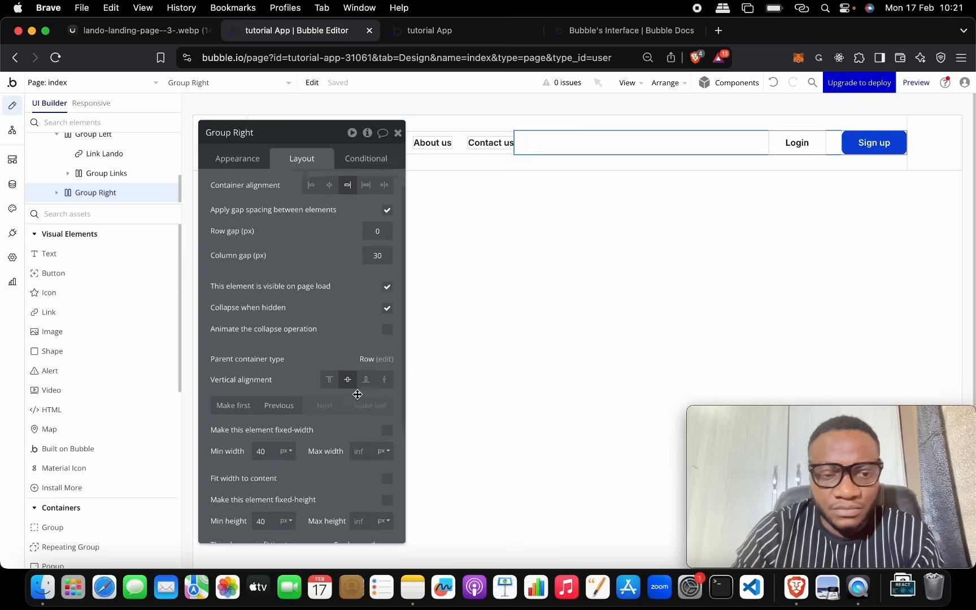
scroll(357, 394, down, 3)
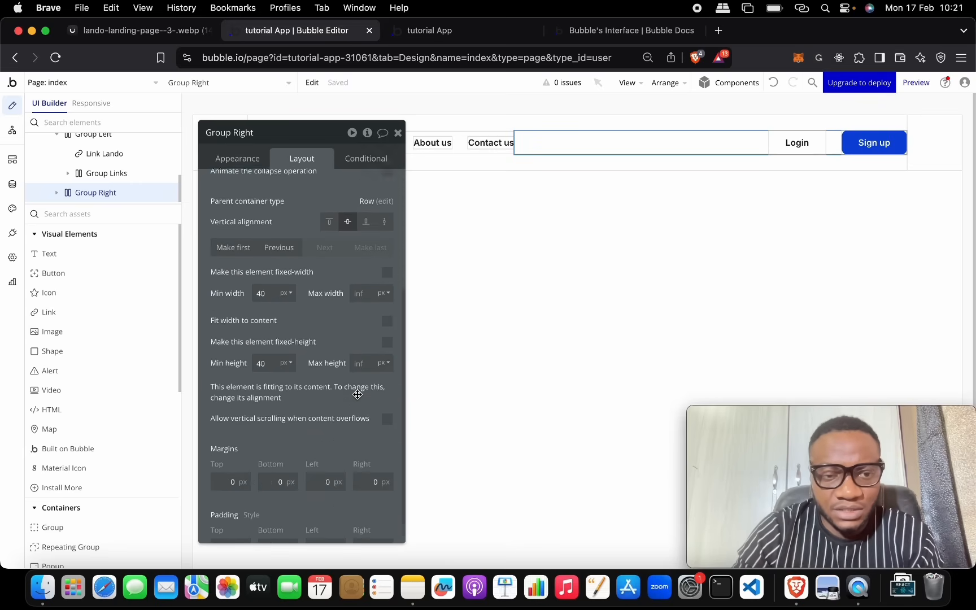
click(387, 302)
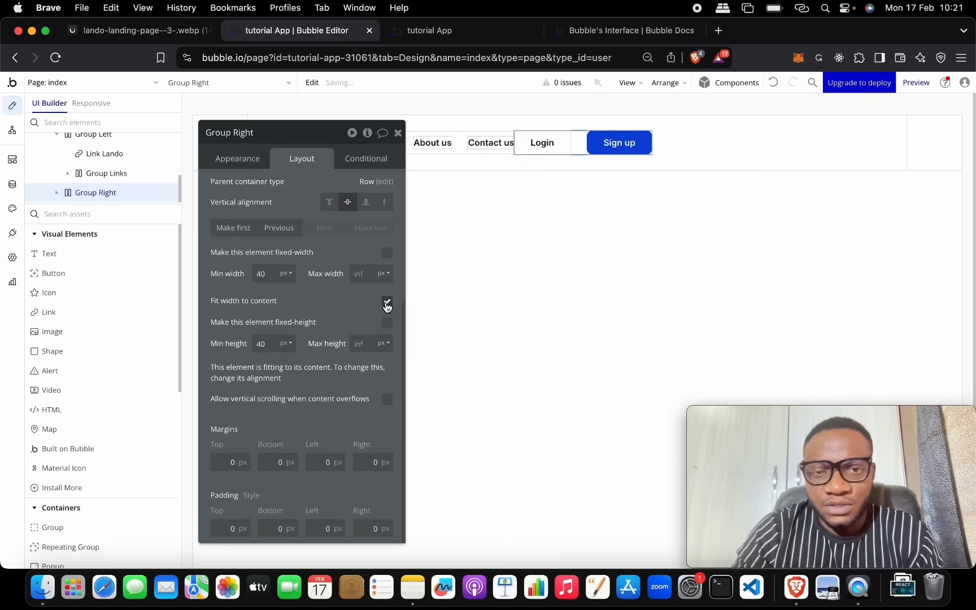
click(387, 303)
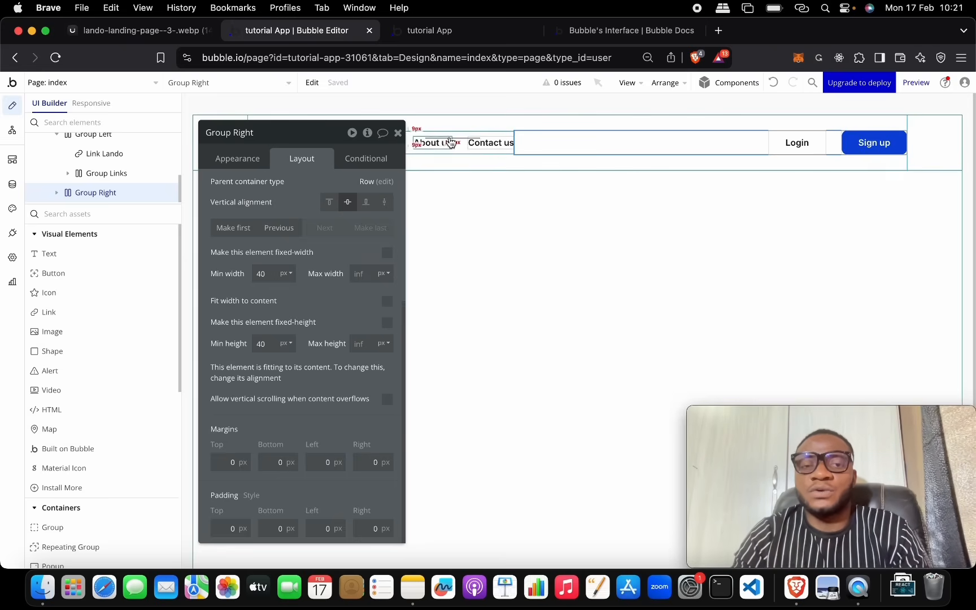
click(397, 133)
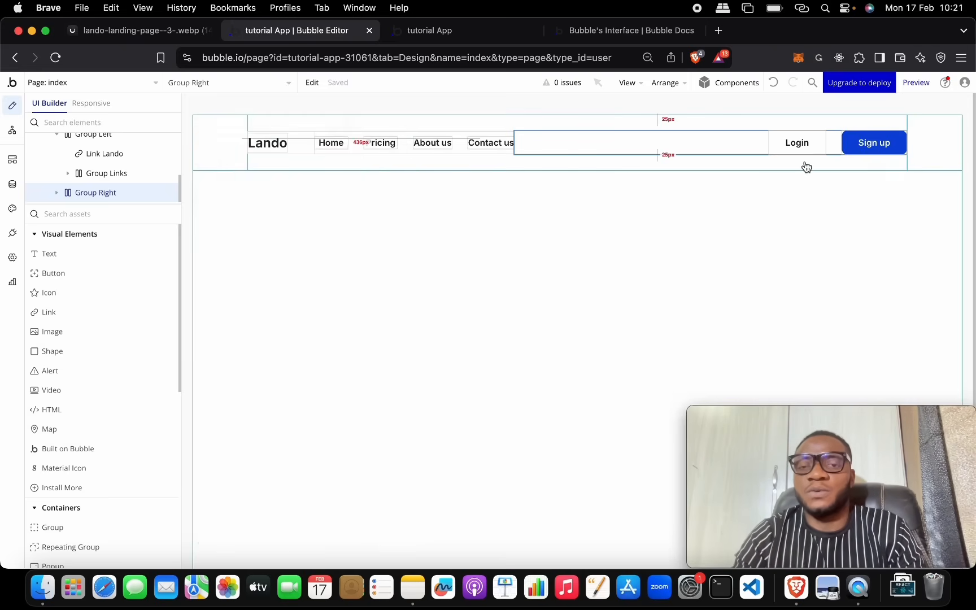
Step: Preview the page, then reduce Group Right's column gap to 20 px
click(915, 84)
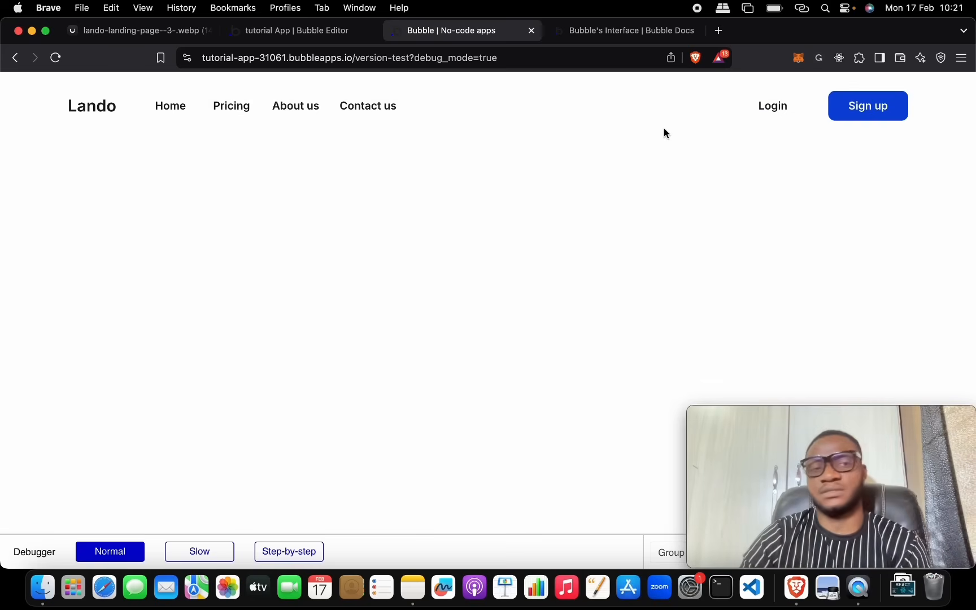
click(341, 31)
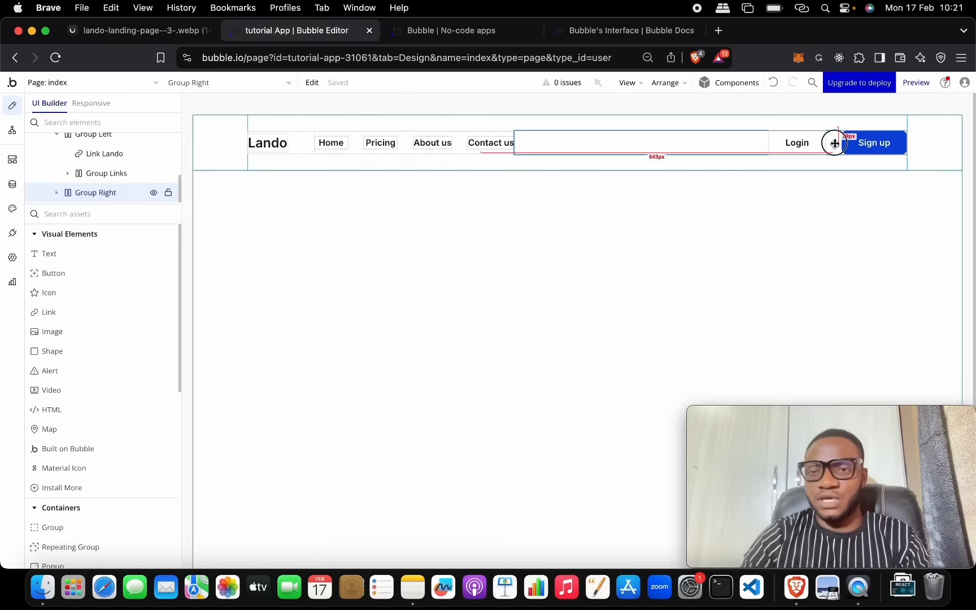
double_click(833, 141)
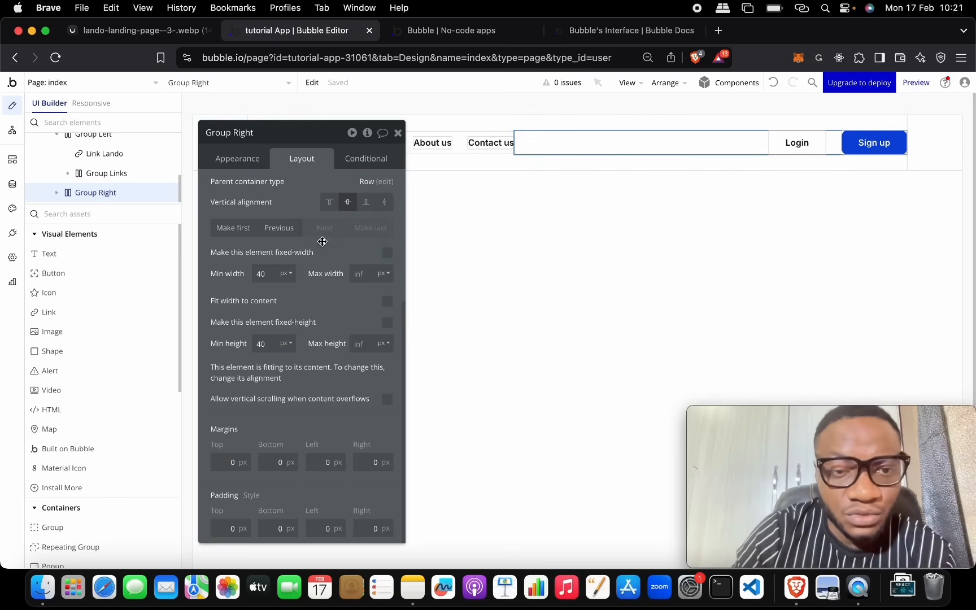
scroll(362, 254, up, 4)
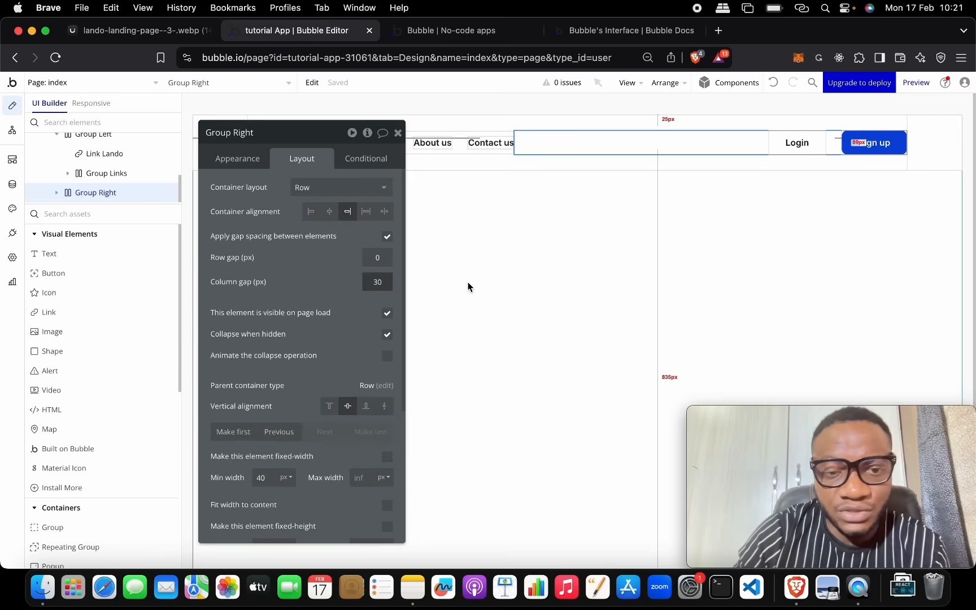
text(20)
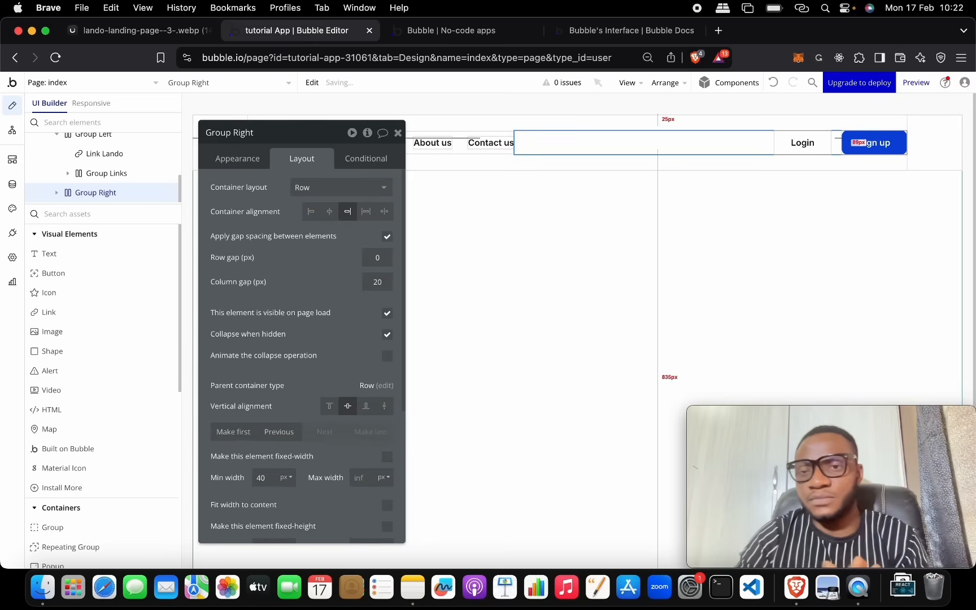
click(503, 176)
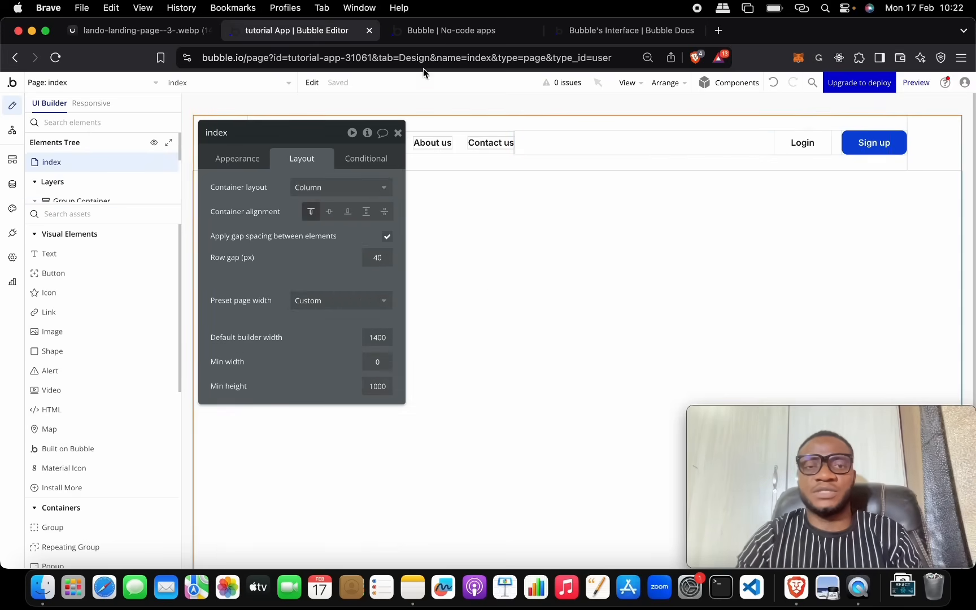
Step: Refresh the app preview to the latest version and disable Debugger Mode
click(436, 31)
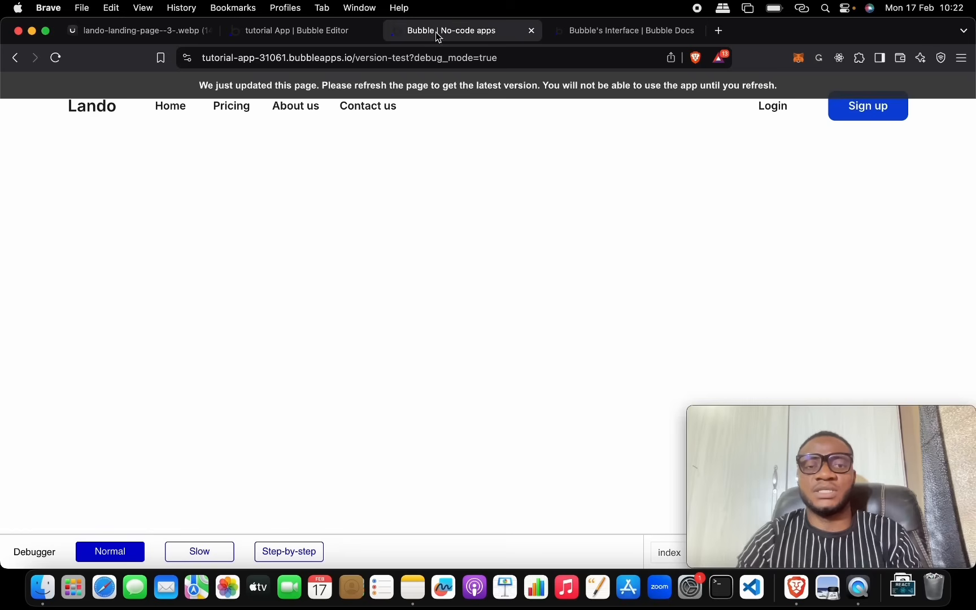
click(437, 87)
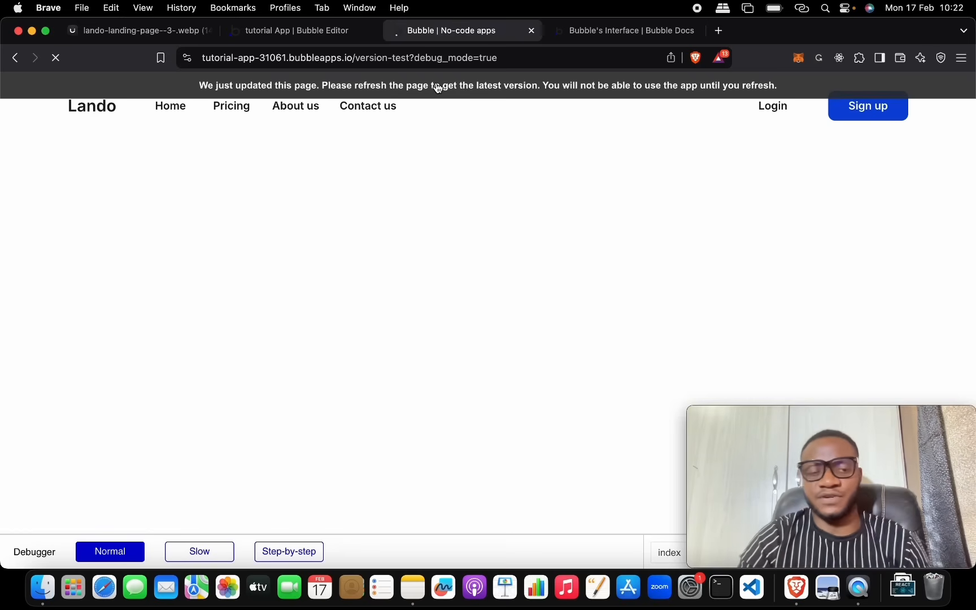
drag(799, 408, 334, 320)
click(961, 551)
click(963, 555)
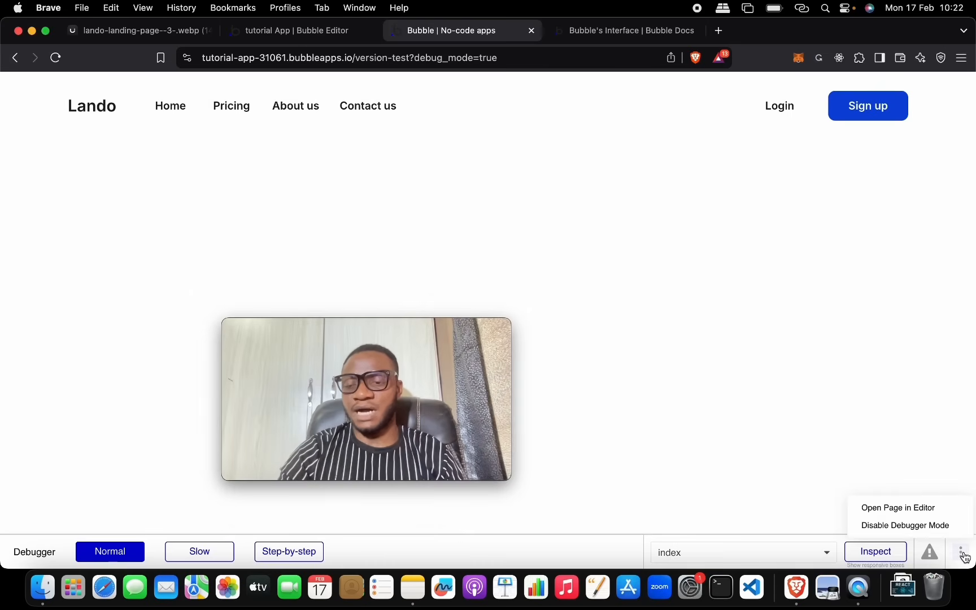
click(907, 526)
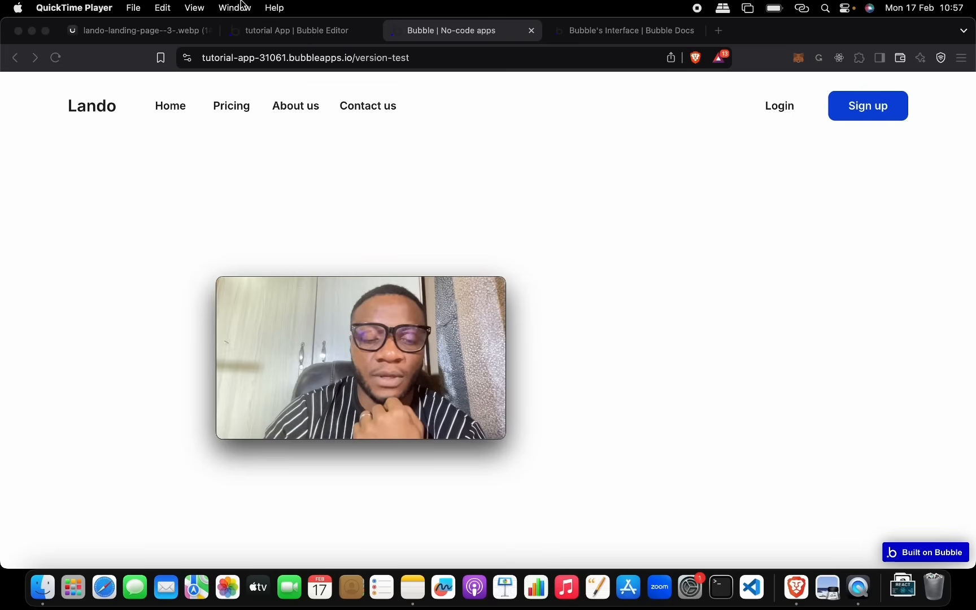
click(260, 97)
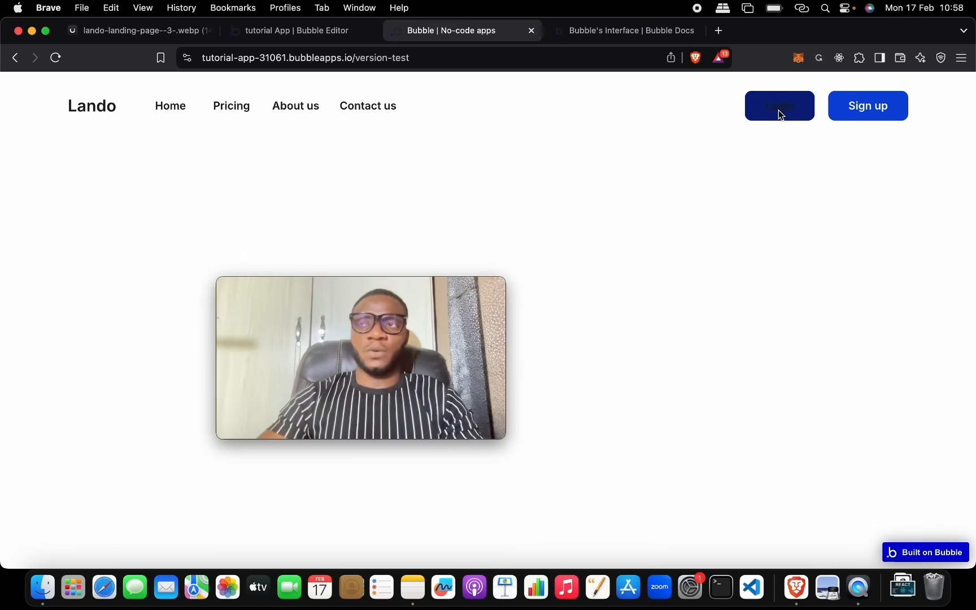
click(305, 32)
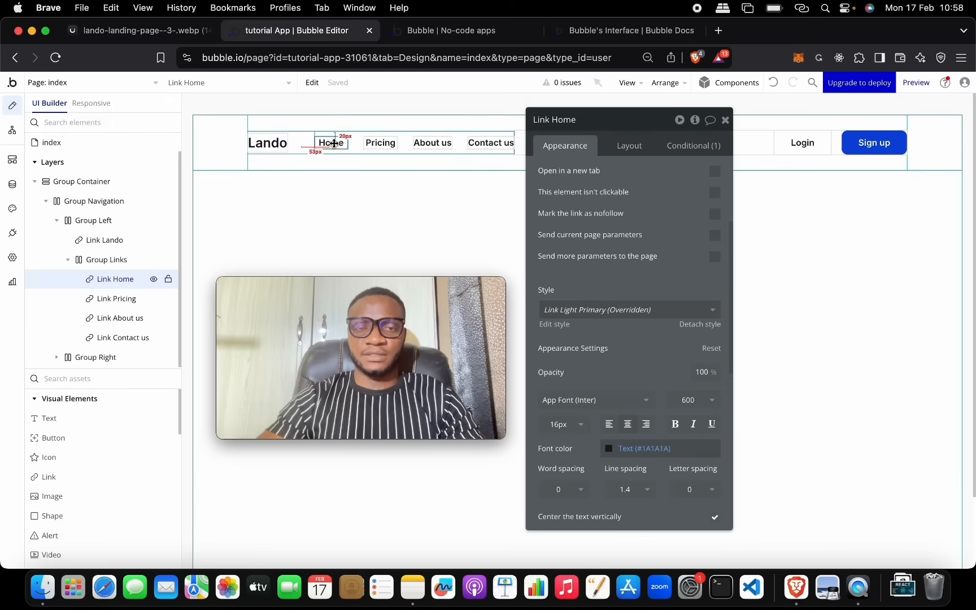
Step: Move the Link Home property panel aside and briefly view the link element's reference docs
drag(607, 126, 715, 131)
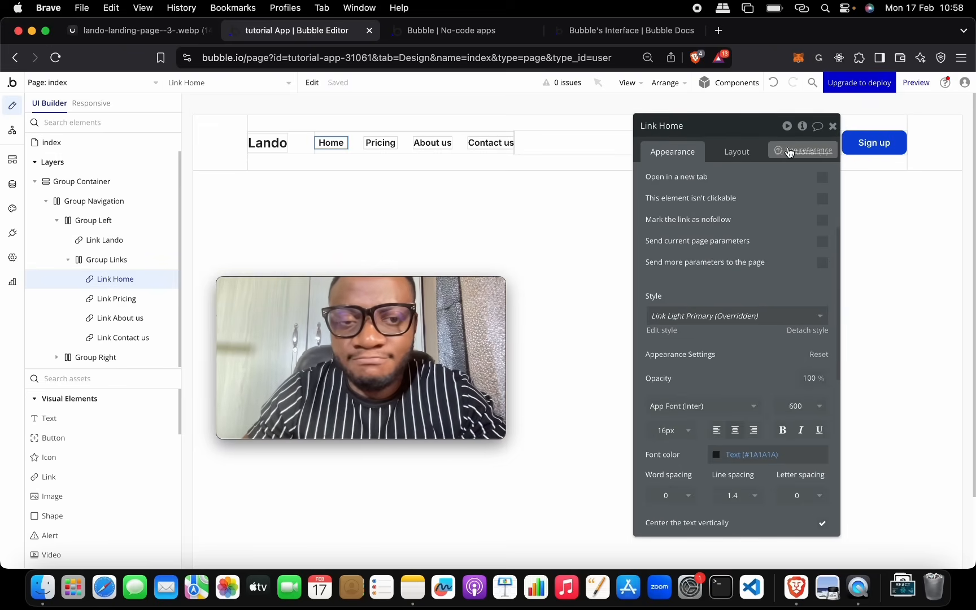
click(790, 152)
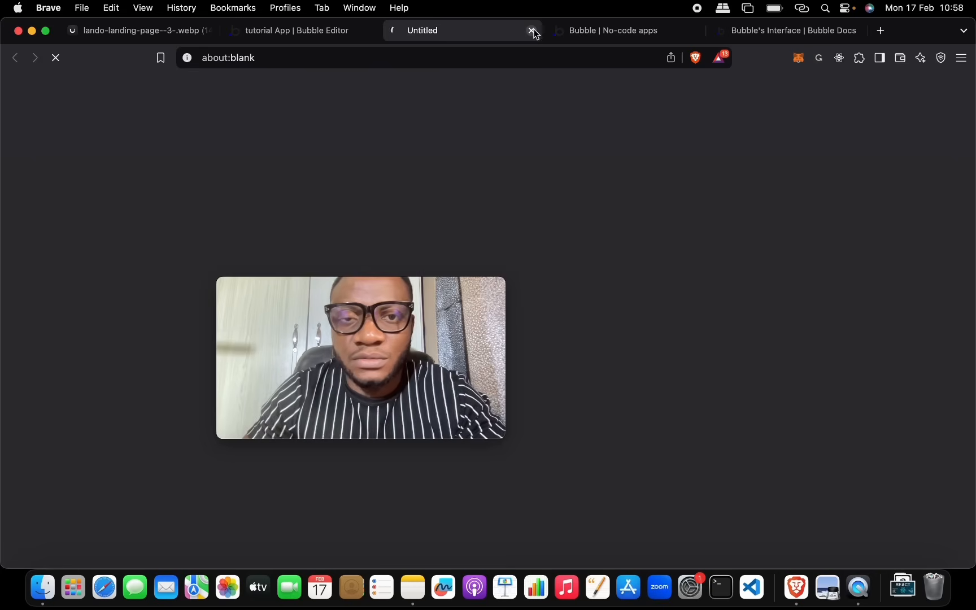
click(534, 31)
Step: Add Underline, left unchecked, to Link Home's hover condition and check the effect in the preview
click(797, 154)
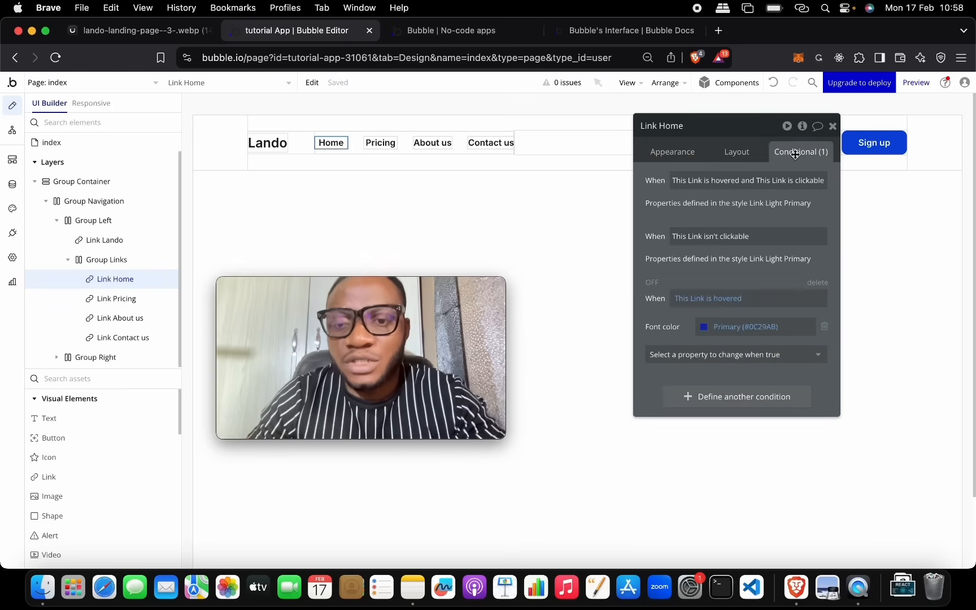
click(775, 359)
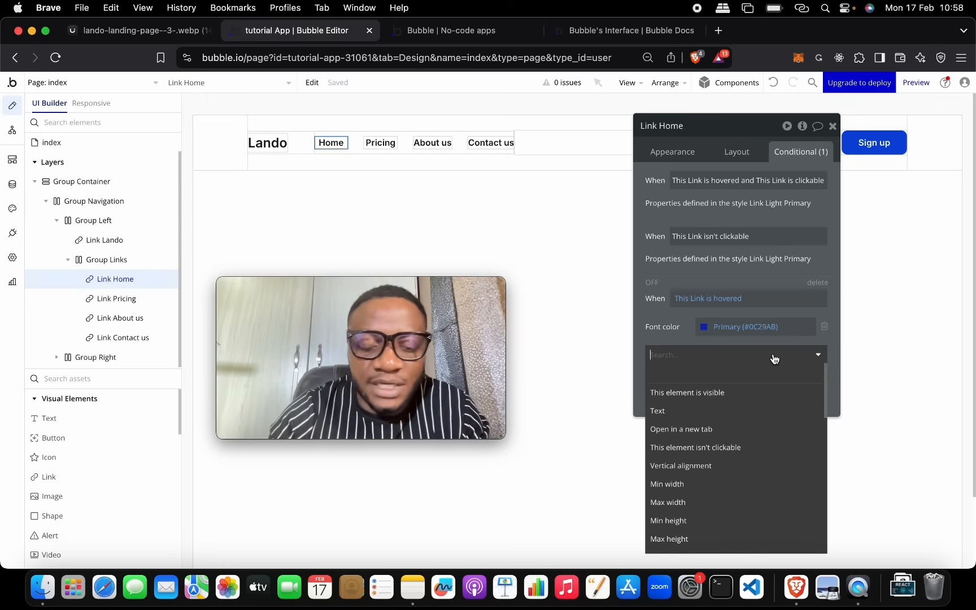
text(dec)
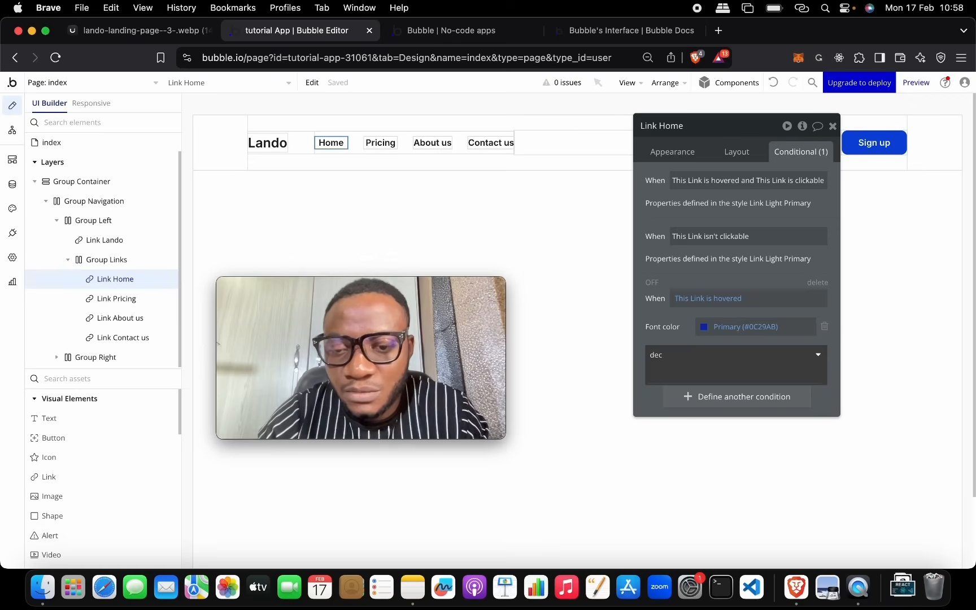
key(BackSpace)
key(Down)
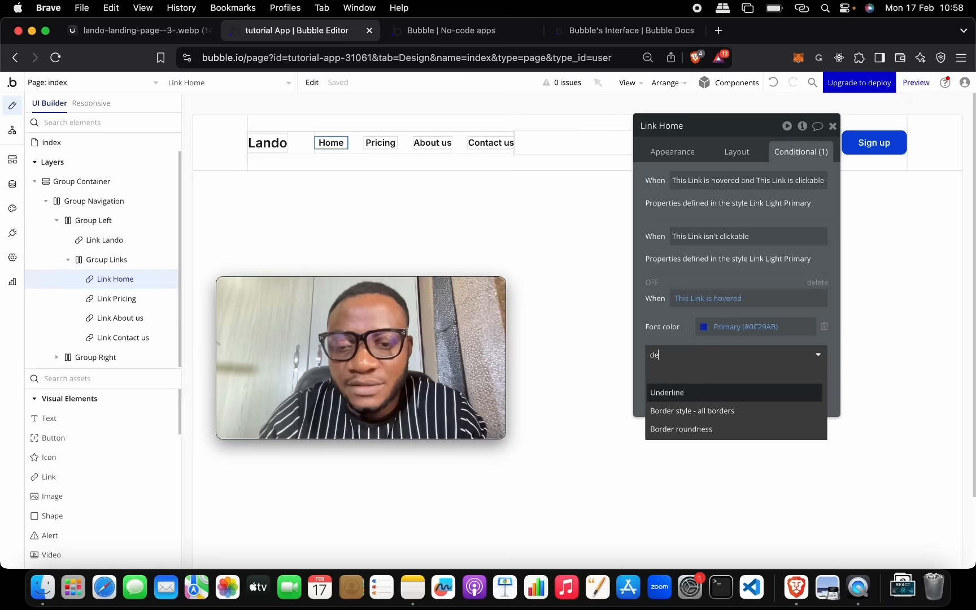
key(Return)
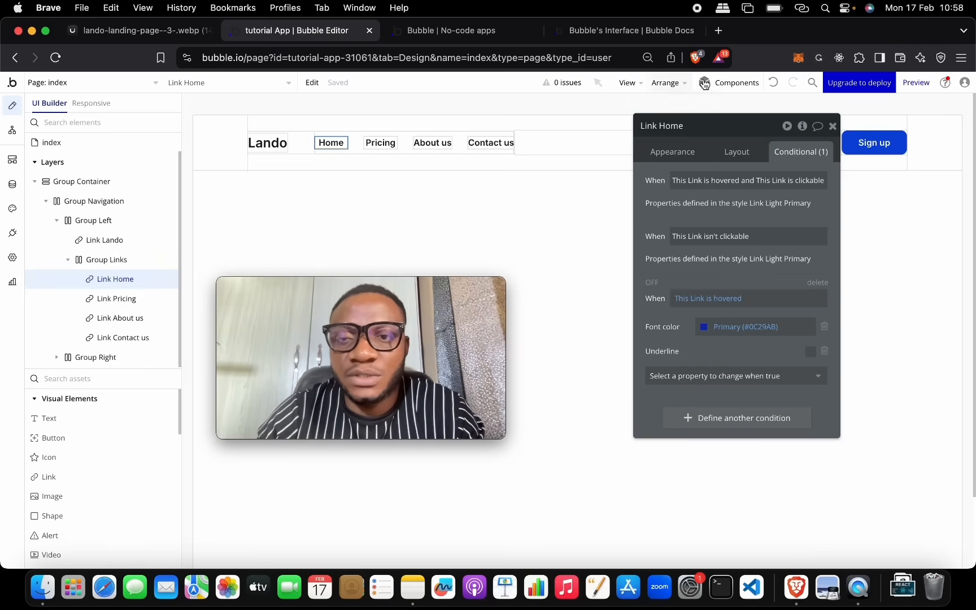
click(531, 38)
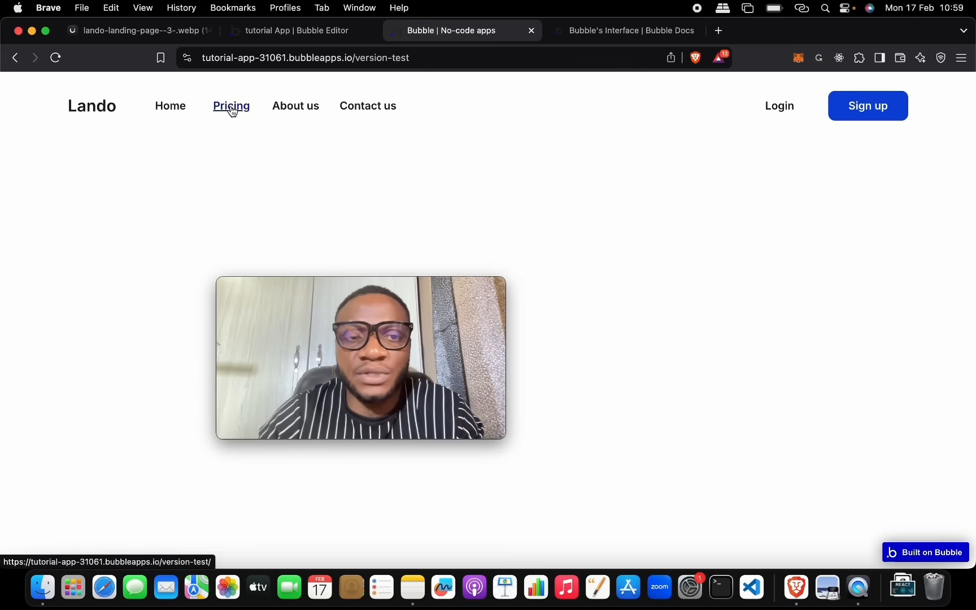
click(278, 33)
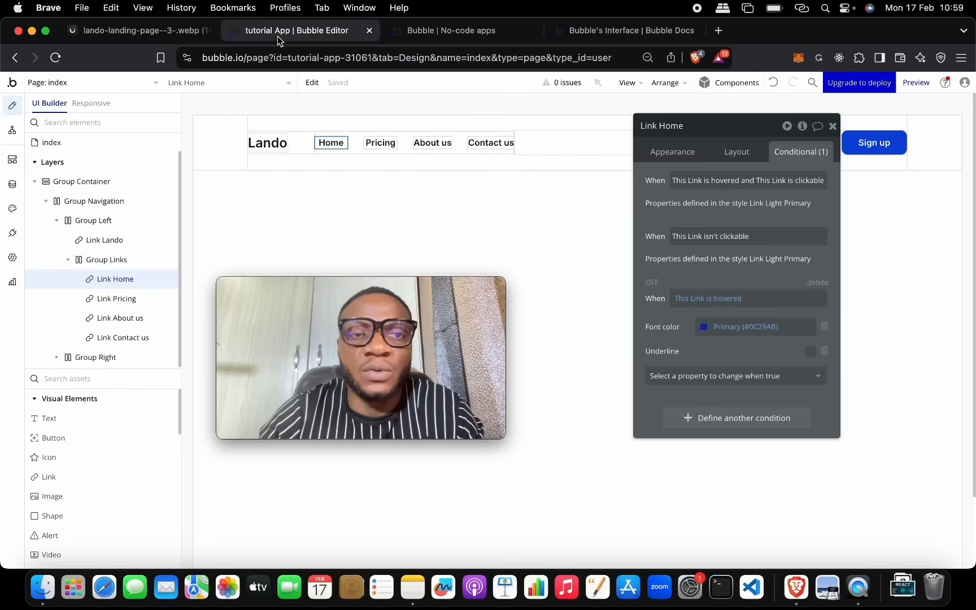
Step: Add Underline to the Pricing link's hover condition
click(387, 148)
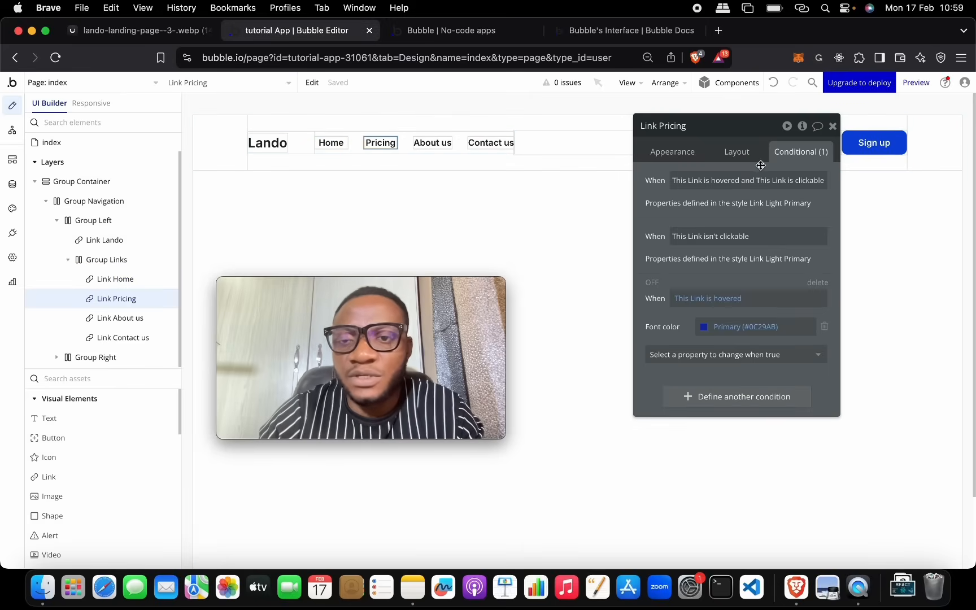
click(740, 354)
text(unde)
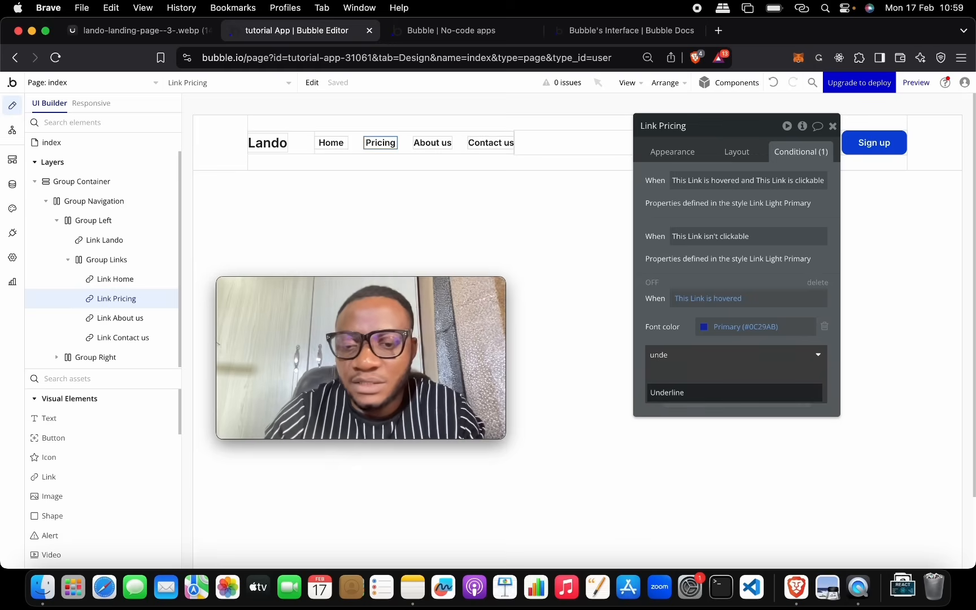
click(667, 392)
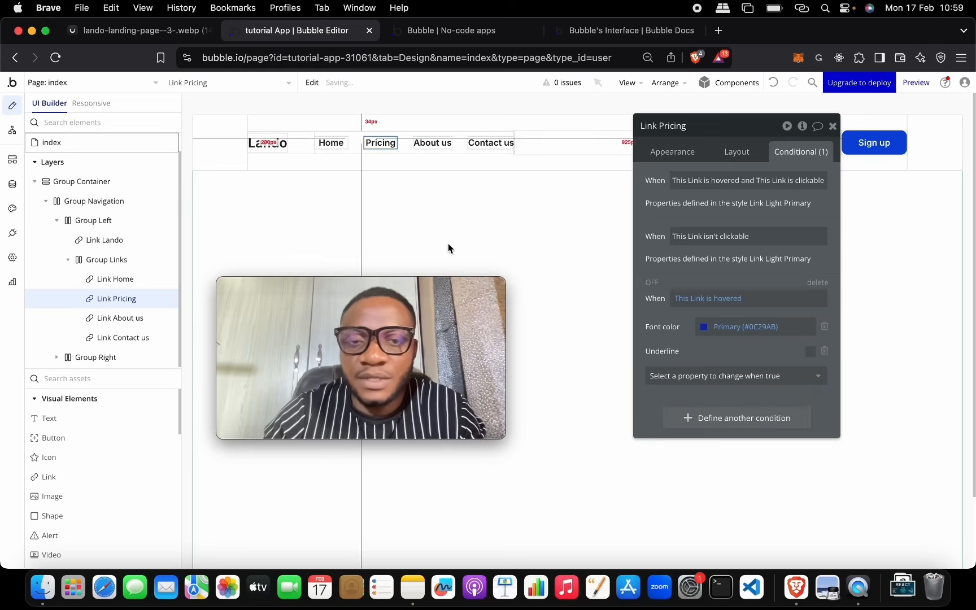
Step: Add Underline, left unchecked, to the About us link's hover condition
click(420, 148)
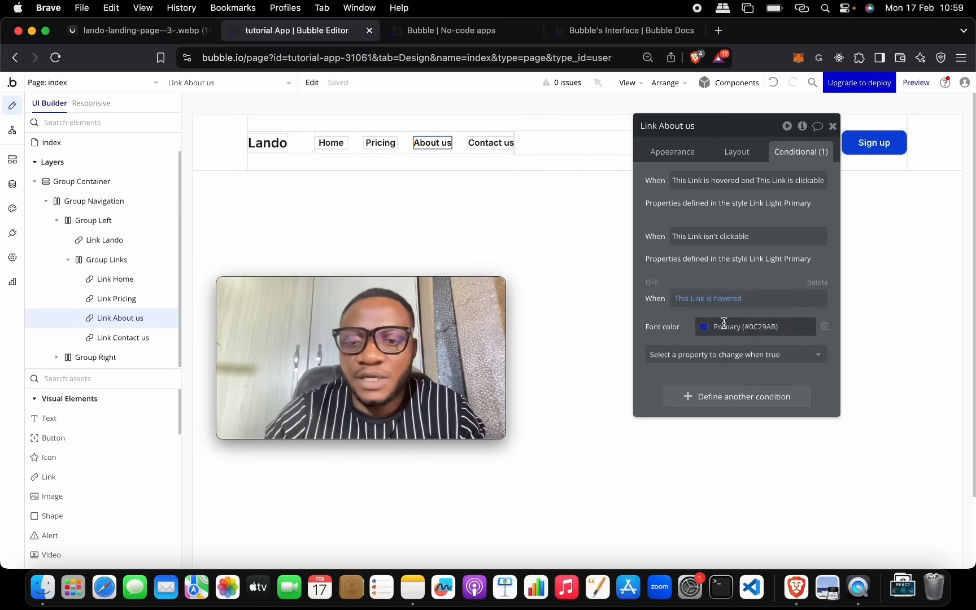
click(761, 355)
text(ude)
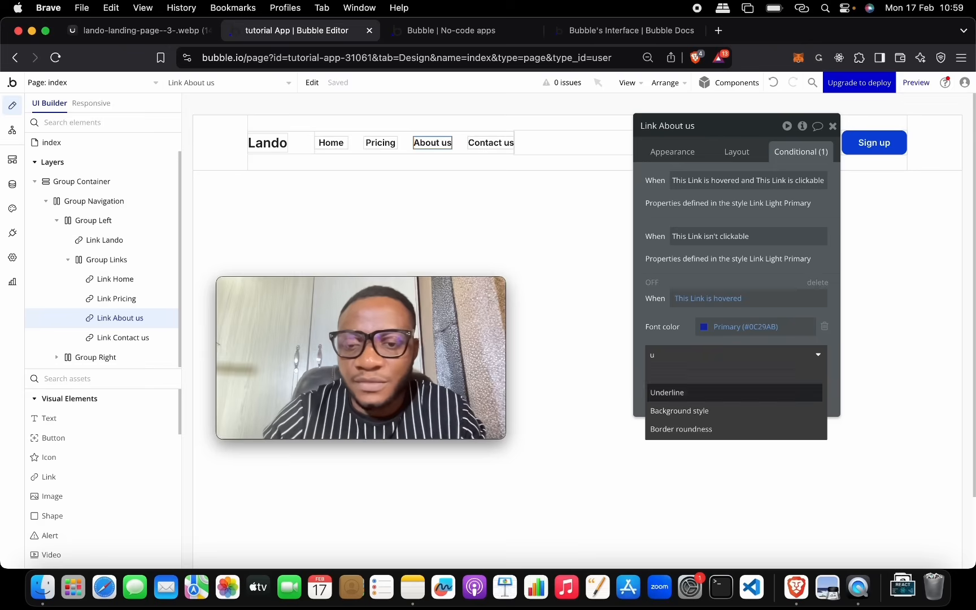
click(667, 391)
click(810, 352)
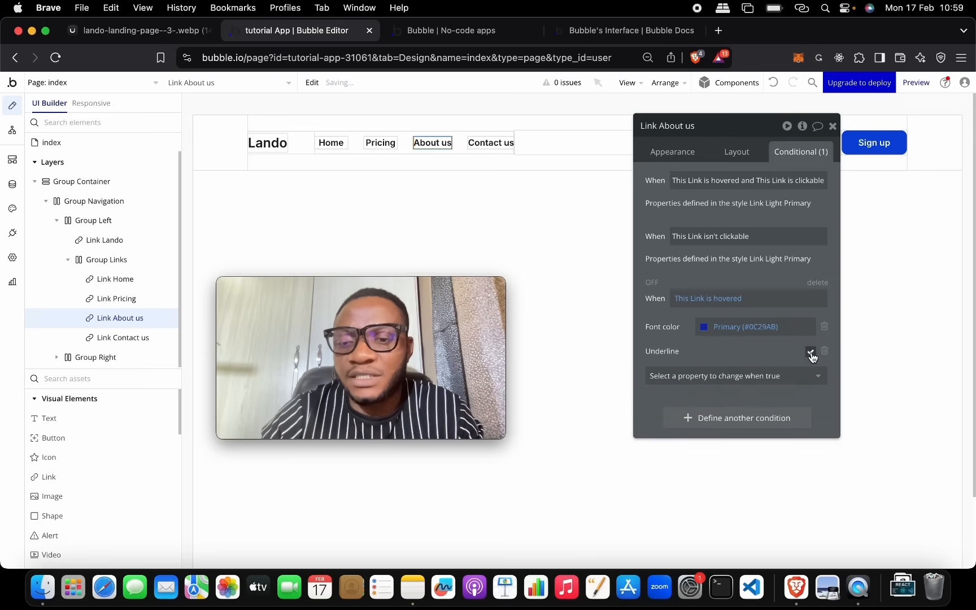
click(811, 352)
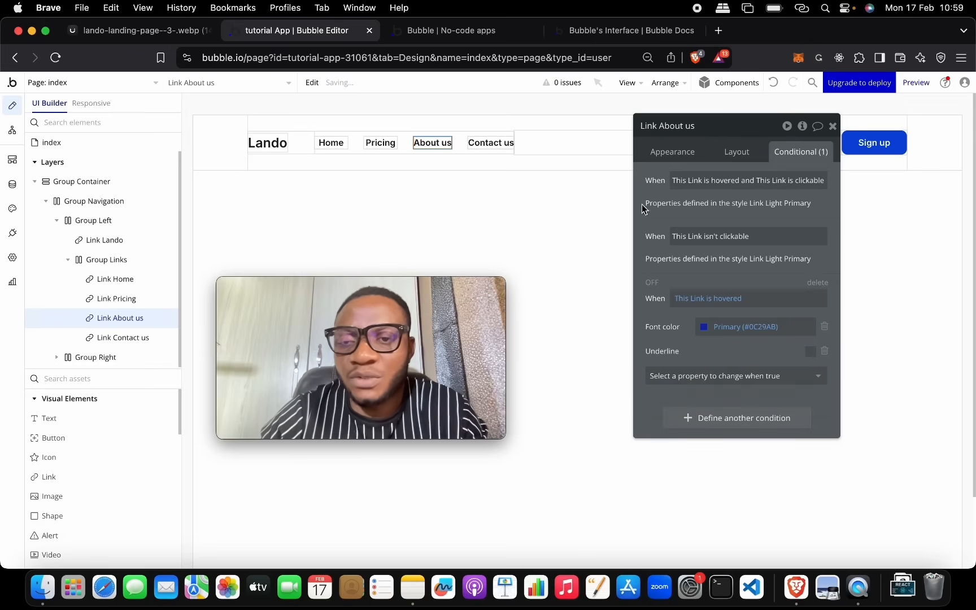
Step: Add Underline to the Contact us link's hover condition and close its properties
click(491, 143)
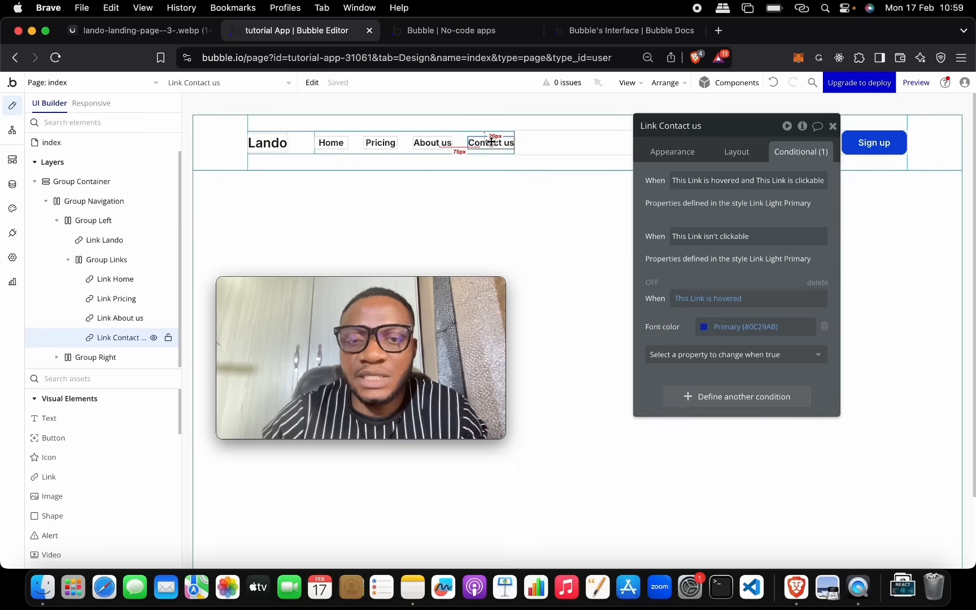
click(788, 356)
text(unde)
click(677, 393)
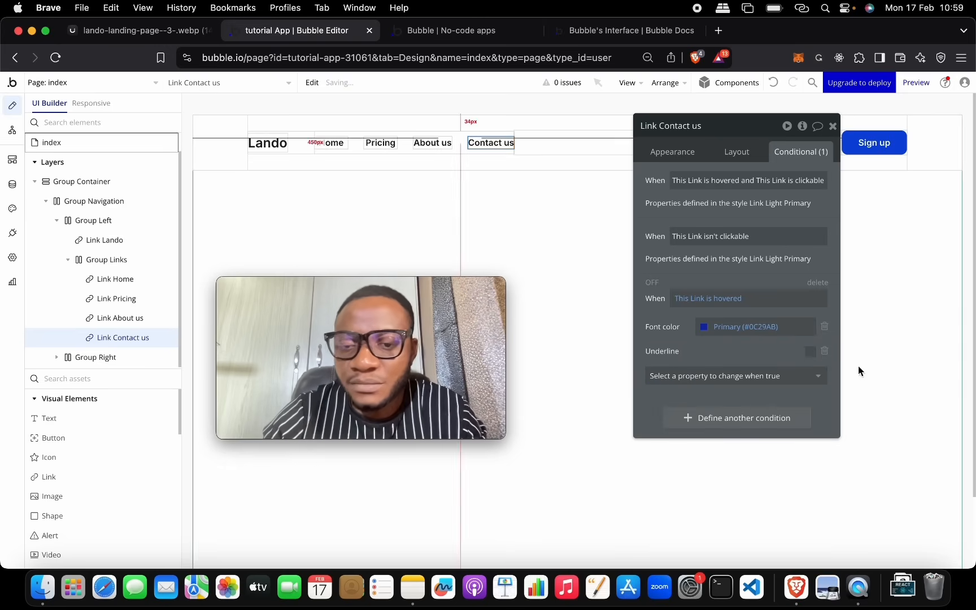
click(833, 126)
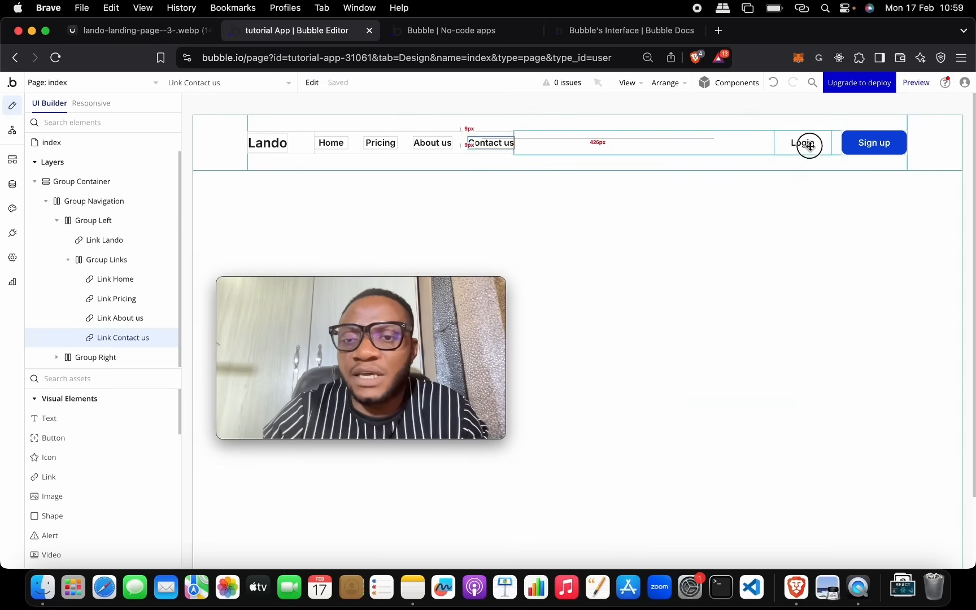
Step: Add Font color to the Login button's hover condition
double_click(812, 150)
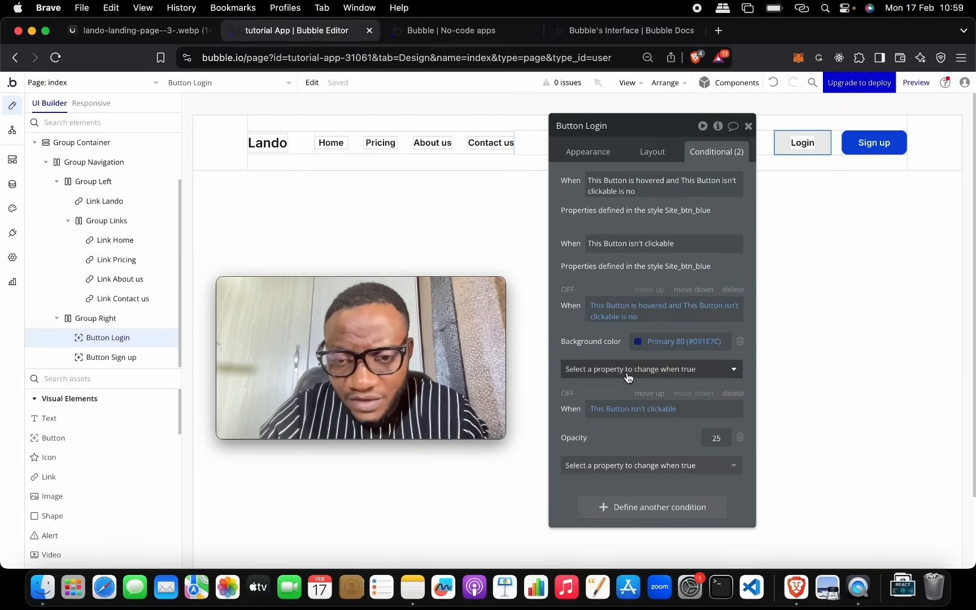
click(651, 370)
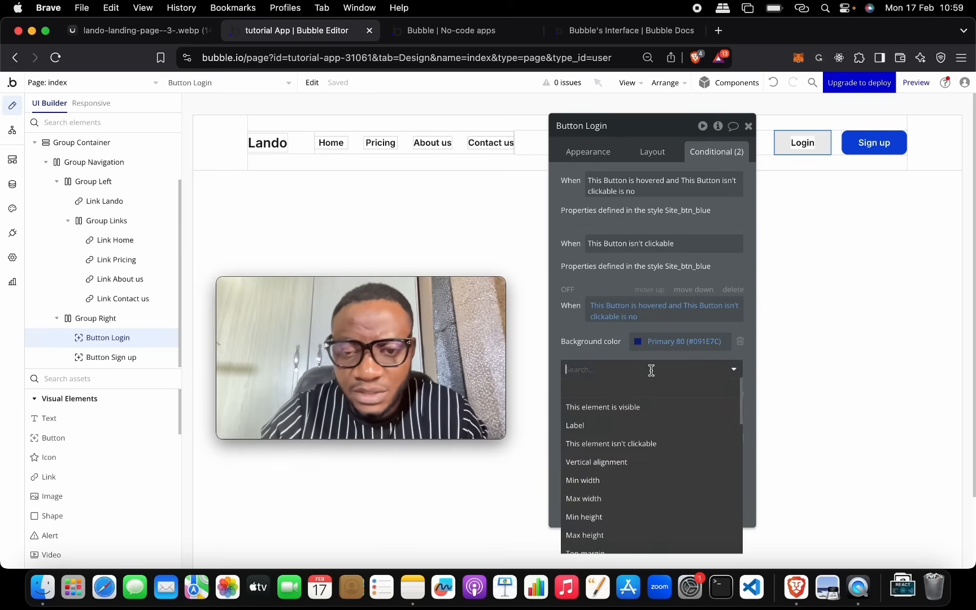
text(fonr)
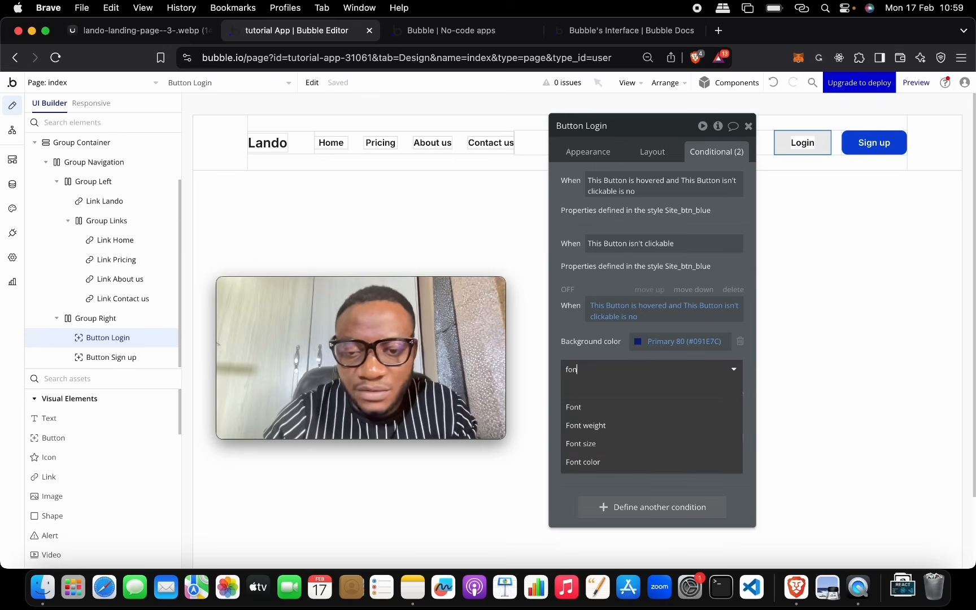
key(Down)
key(Down)
key(Down)
key(Down)
key(Down)
key(Down)
key(Down)
key(Down)
key(Down)
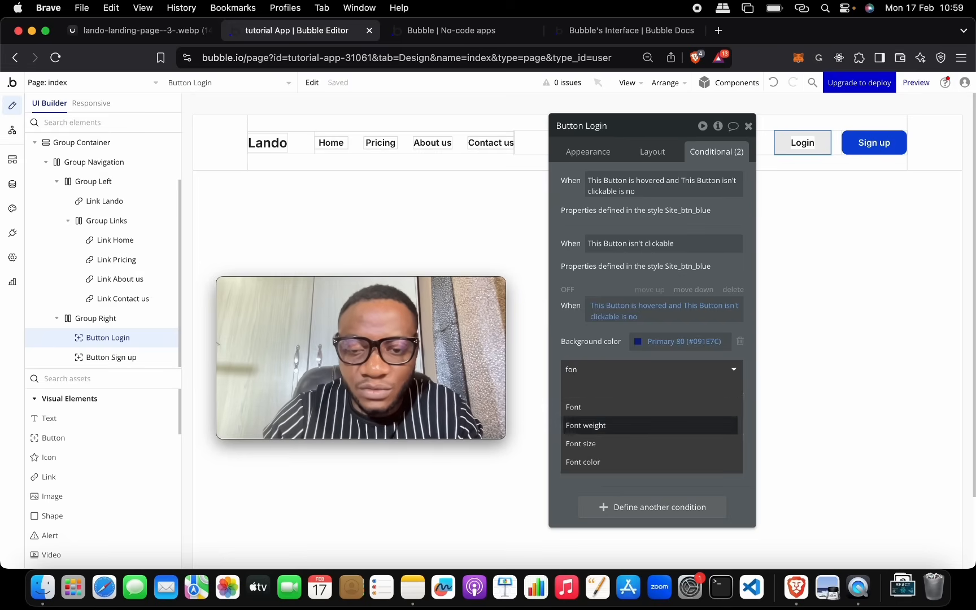
key(Up)
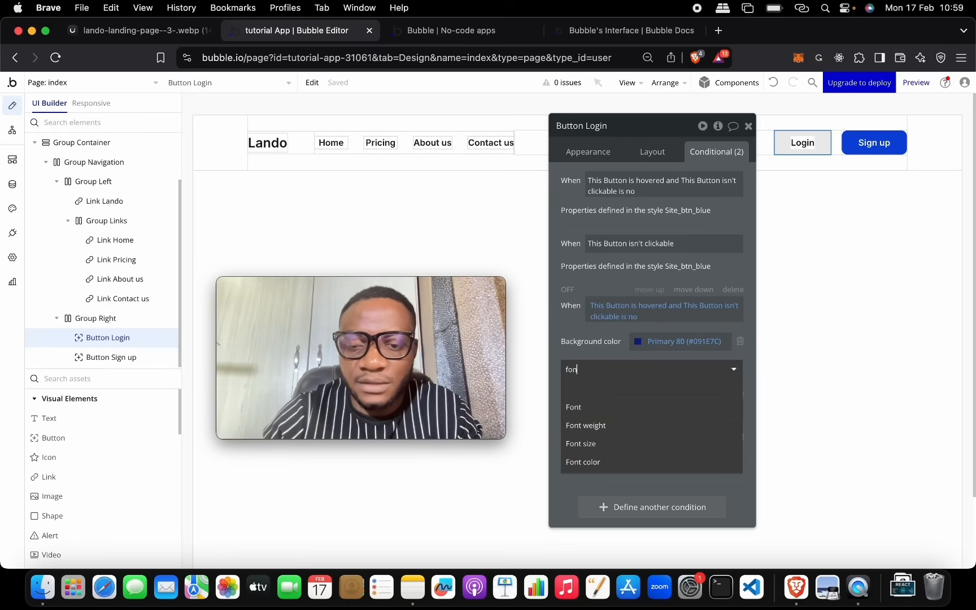
key(Down)
key(Down)
key(Down)
key(Return)
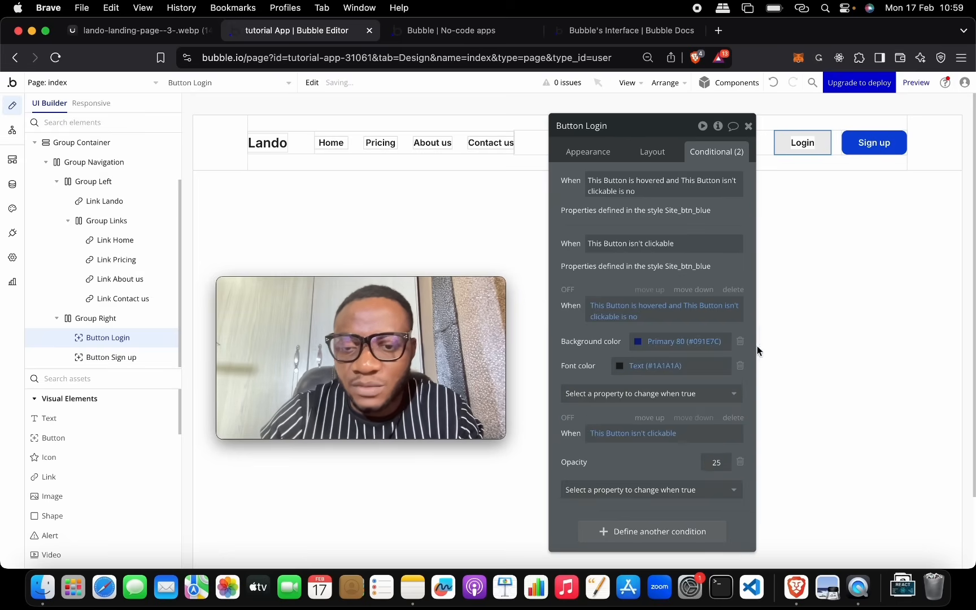
Step: Set the Login hover font colour to white #FFFFFF and close the settings
click(637, 365)
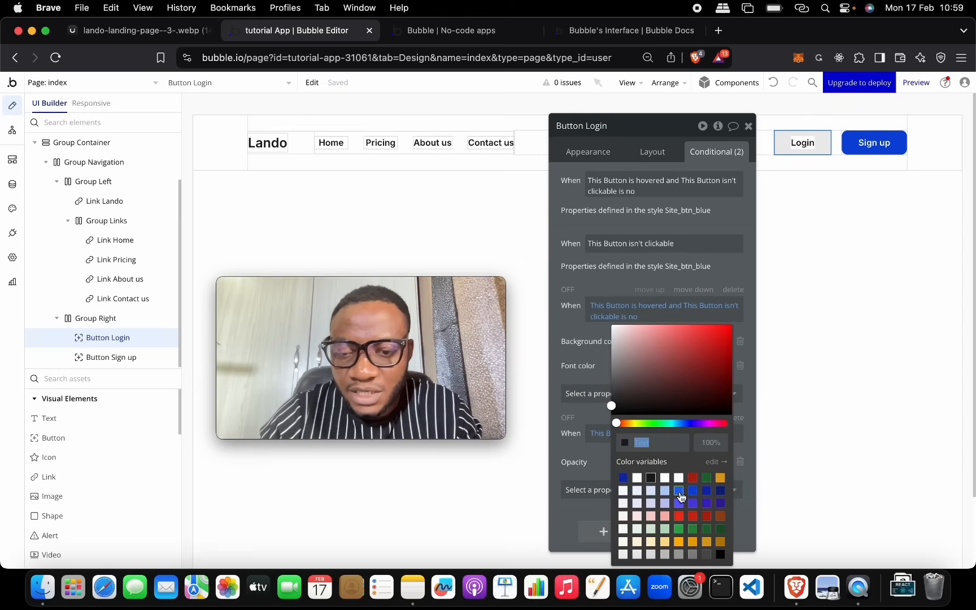
text(Ffffff)
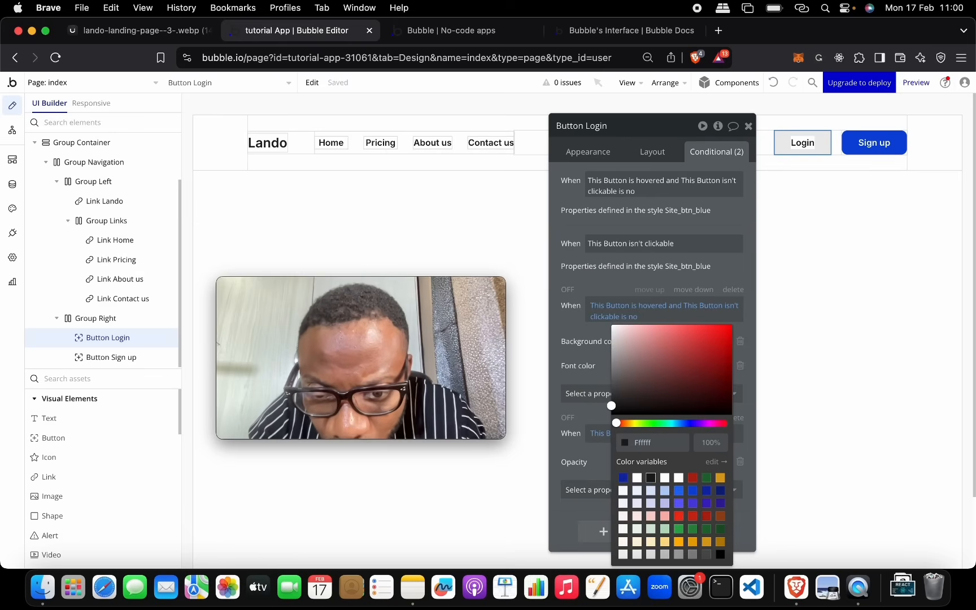
click(589, 415)
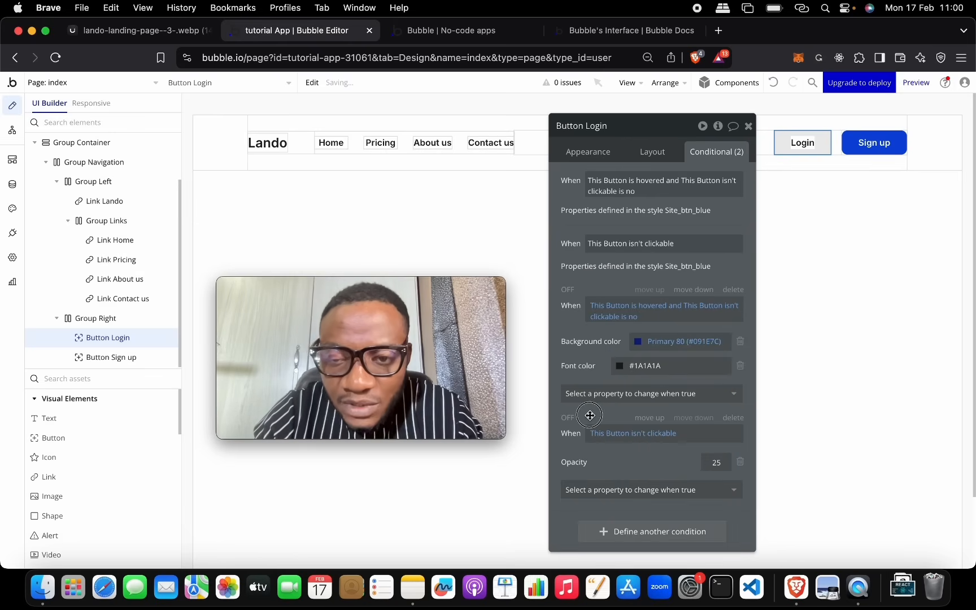
click(622, 370)
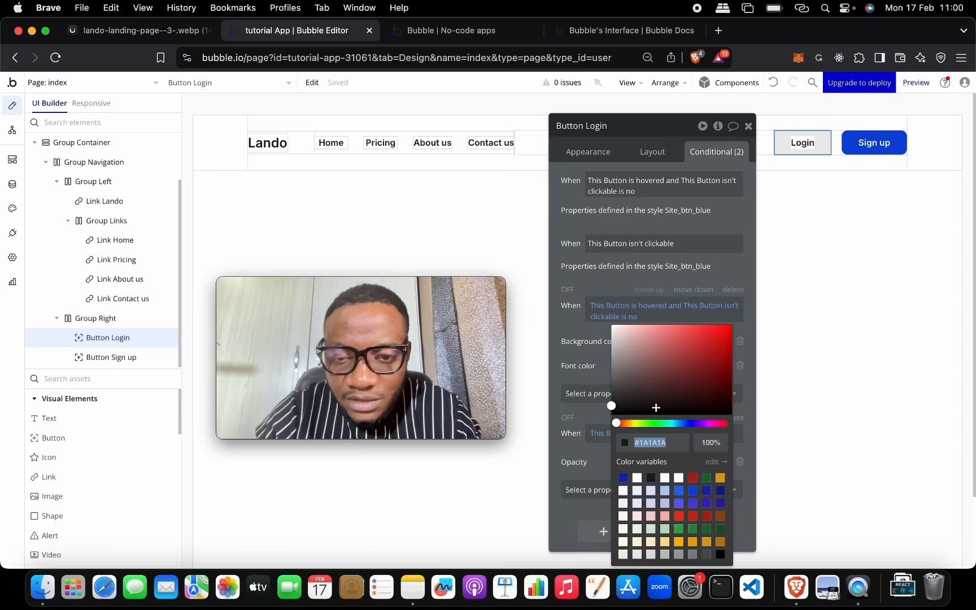
text(FFFFFF)
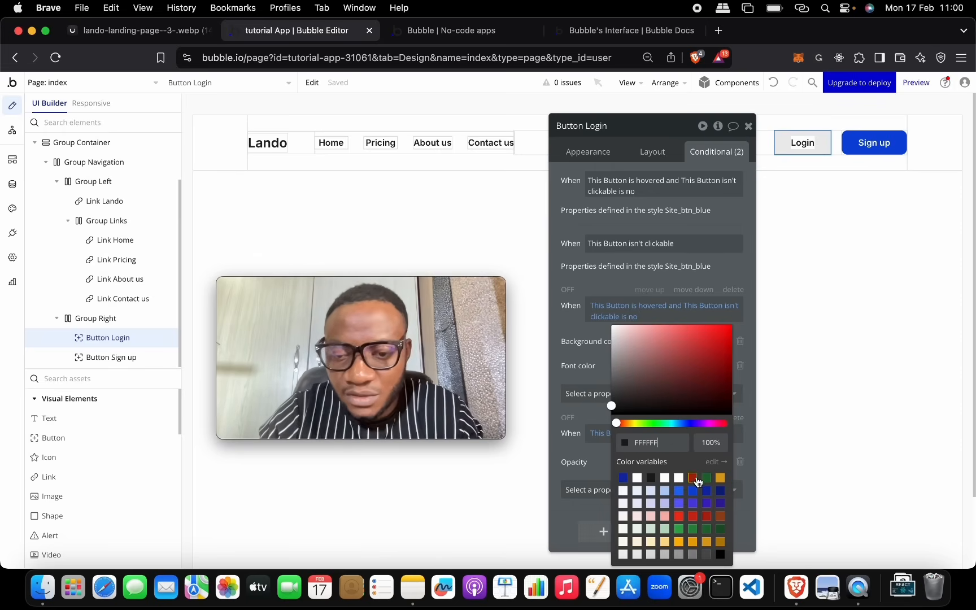
key(Return)
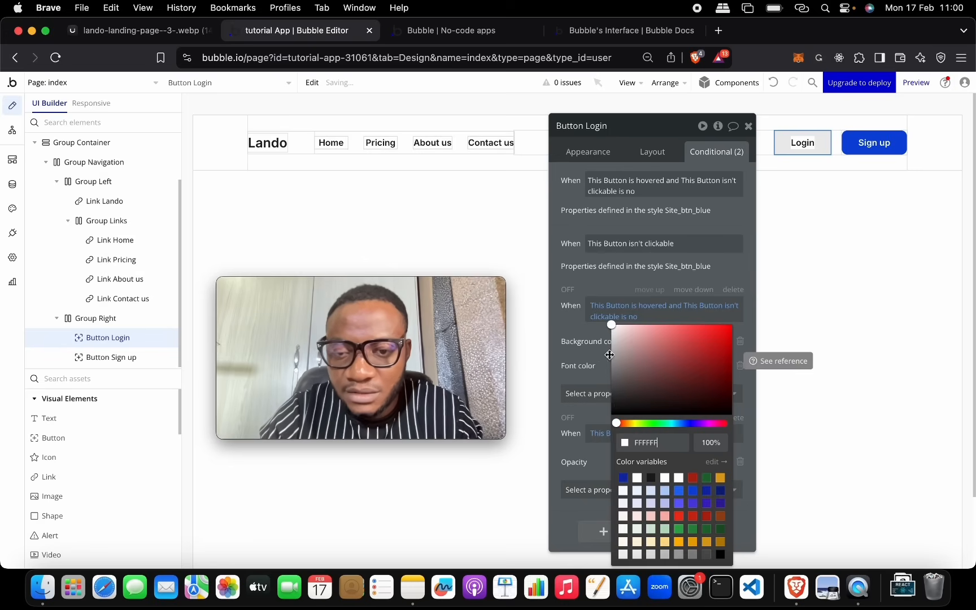
click(594, 359)
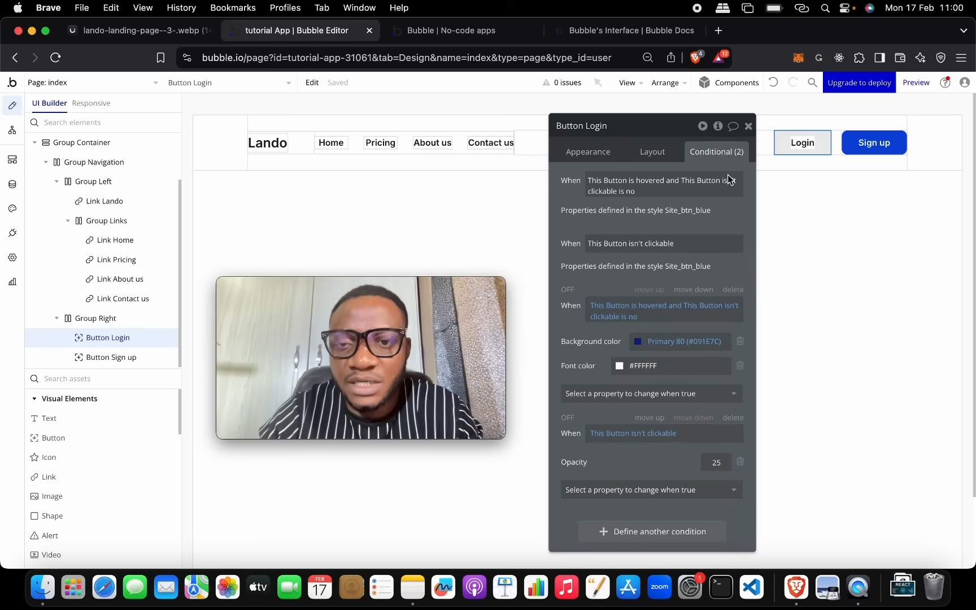
click(749, 126)
Step: Check Login's hover styling in the live preview, then open the Lando link's settings
click(488, 32)
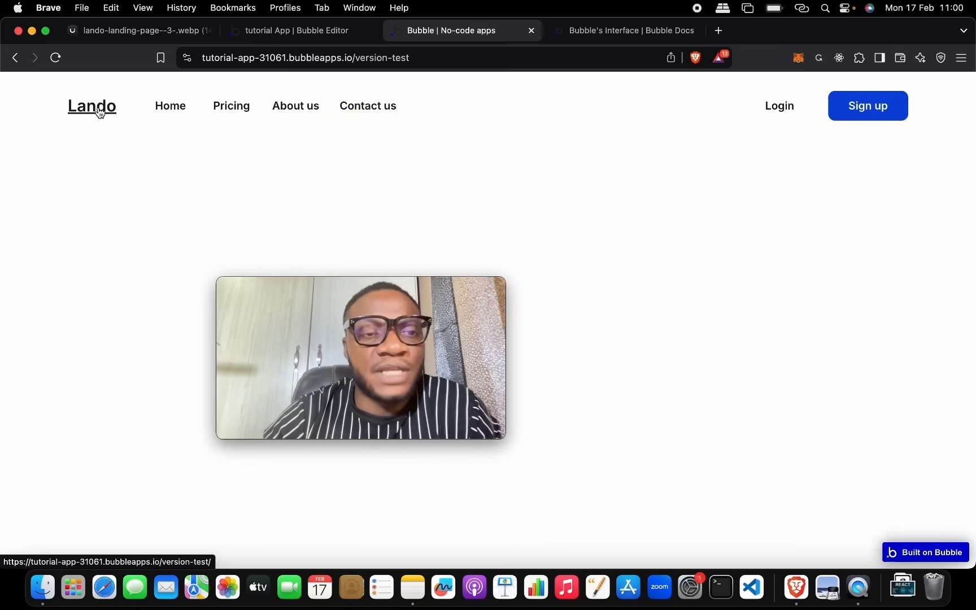
click(322, 34)
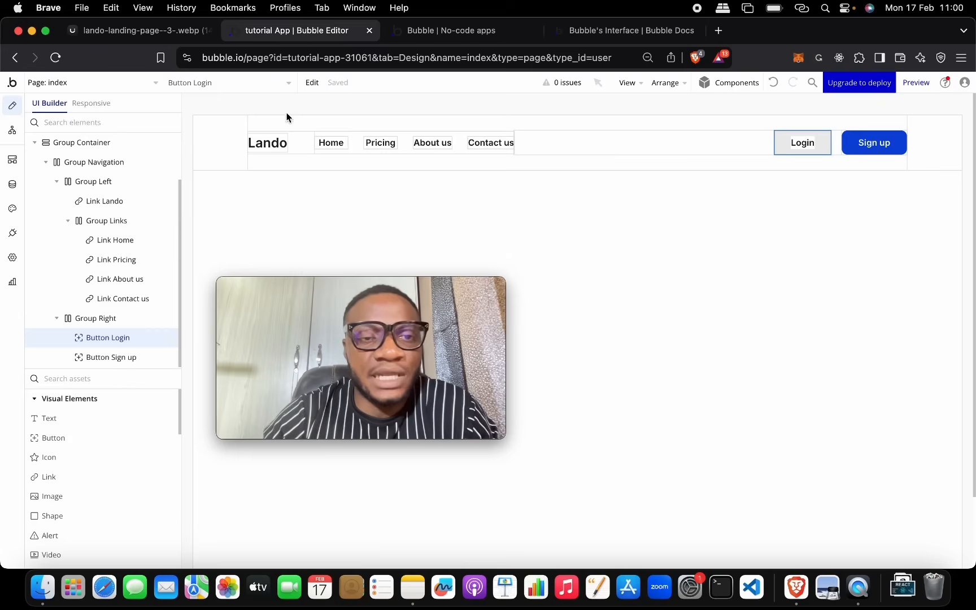
double_click(279, 141)
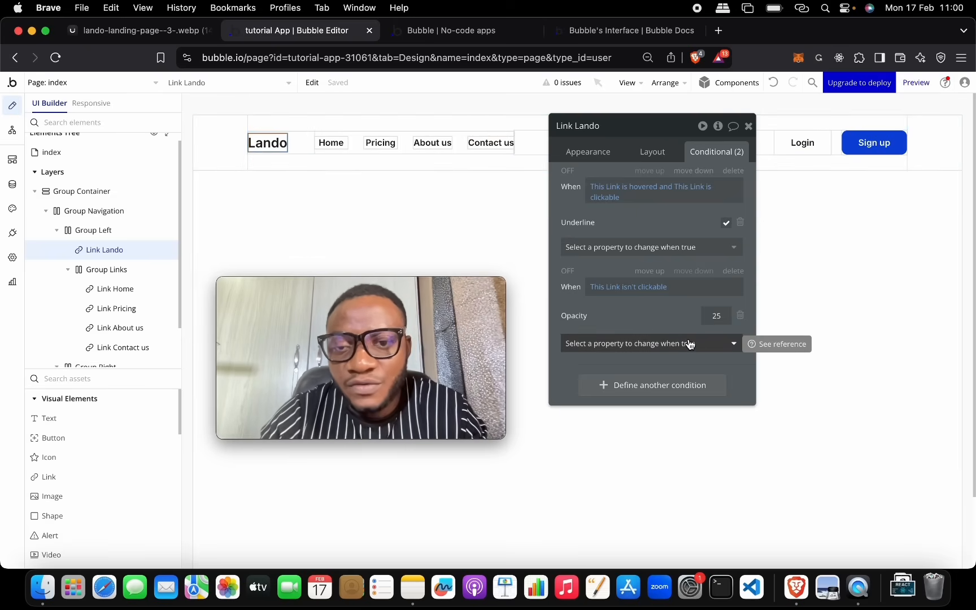
Step: Turn Underline off in the Lando link's hover condition and deselect it
click(726, 224)
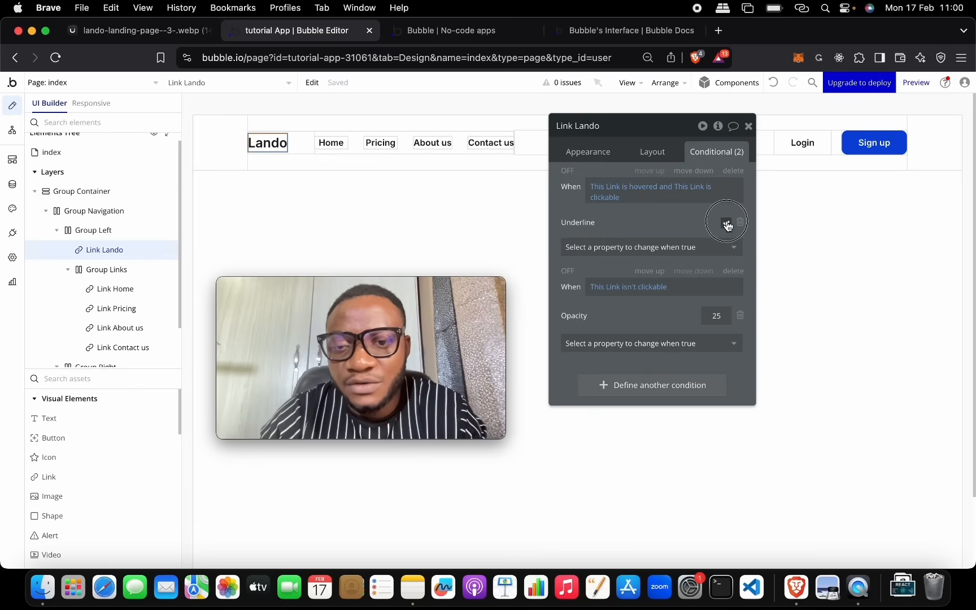
click(405, 203)
click(501, 57)
Step: Reload the live app preview to its latest version, then view the Lando reference
click(451, 31)
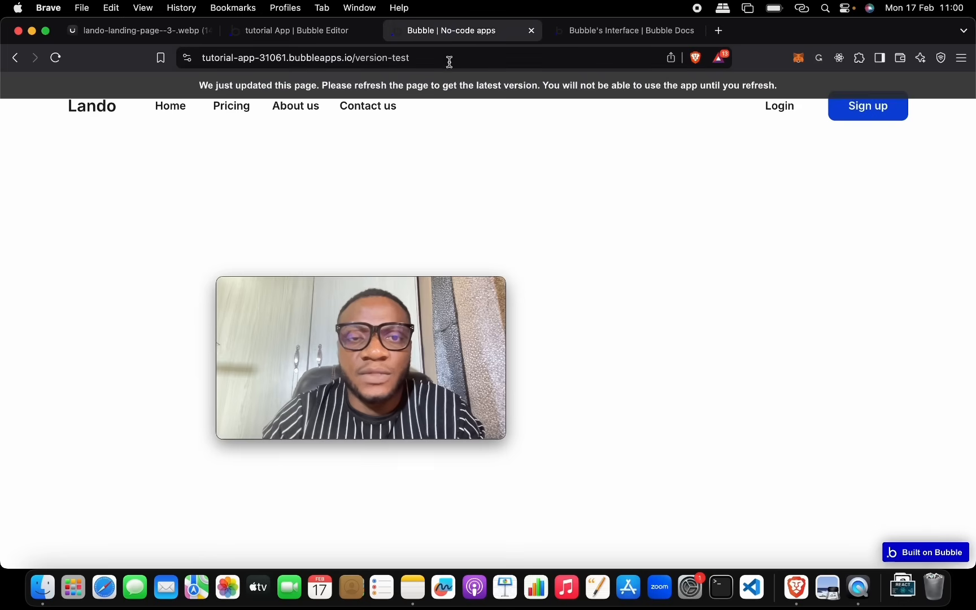
click(451, 87)
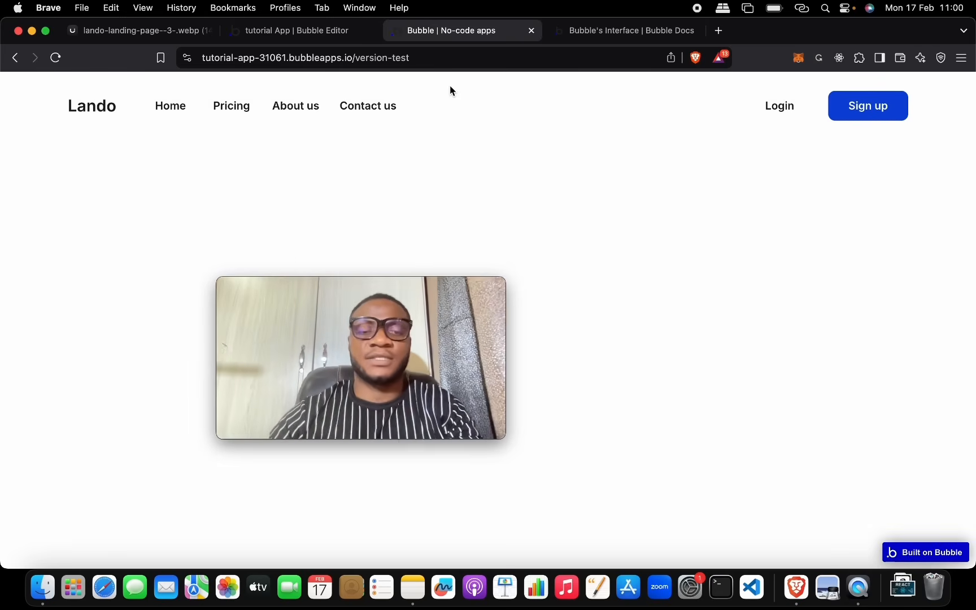
click(154, 39)
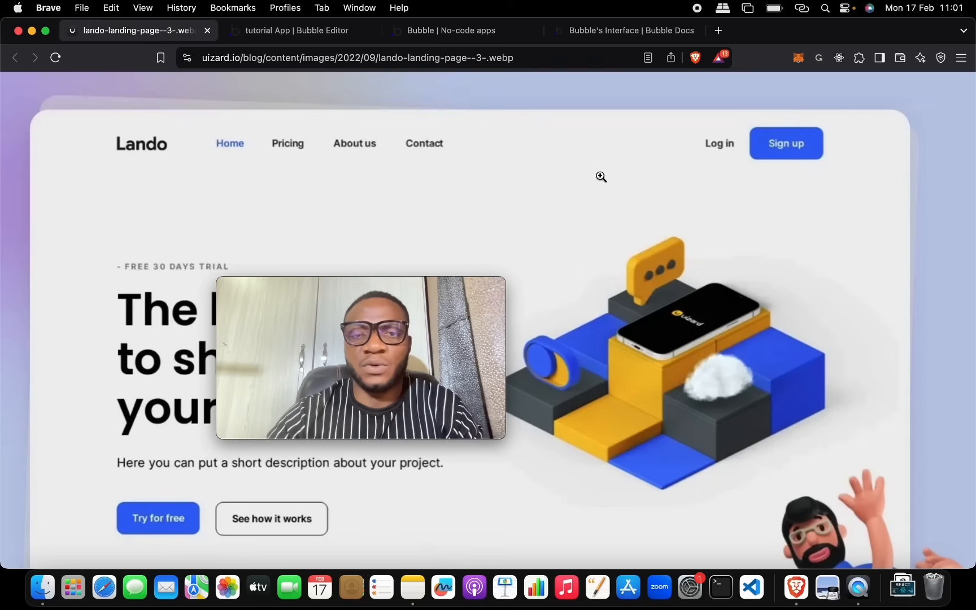
Step: Compare the live app against the Lando reference hero, then return to the Bubble editor
click(511, 33)
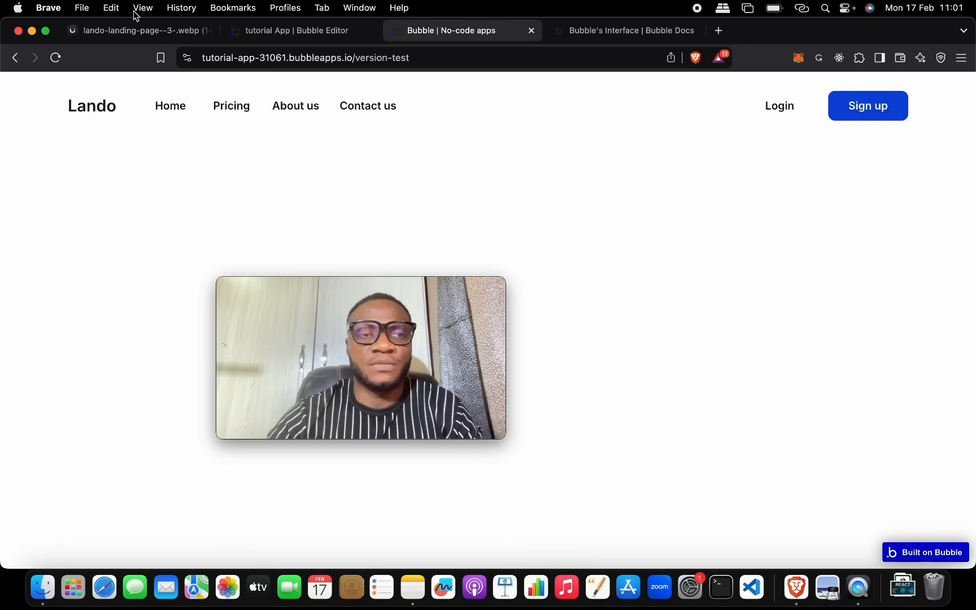
click(139, 31)
drag(398, 289, 872, 412)
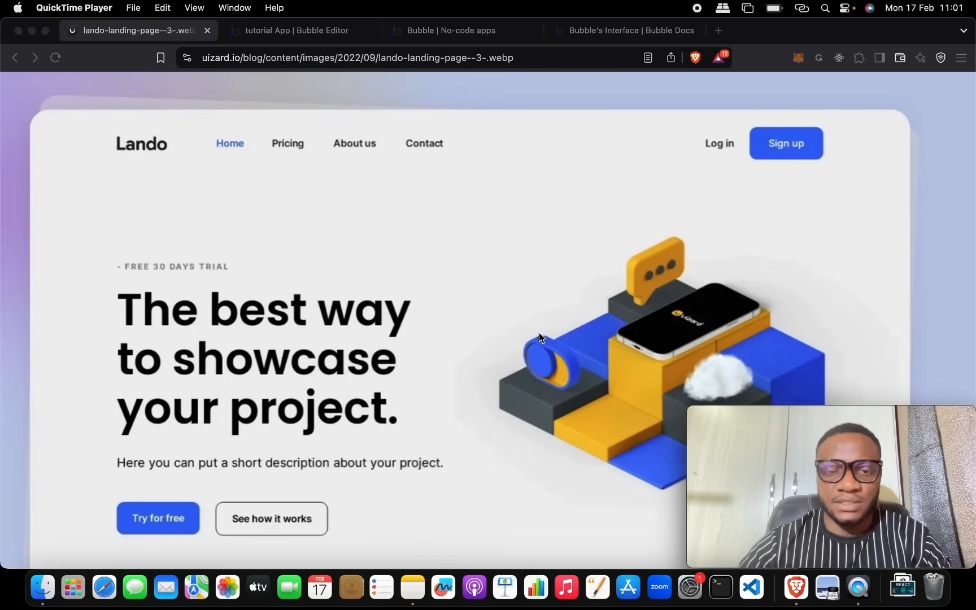
scroll(539, 332, down, 3)
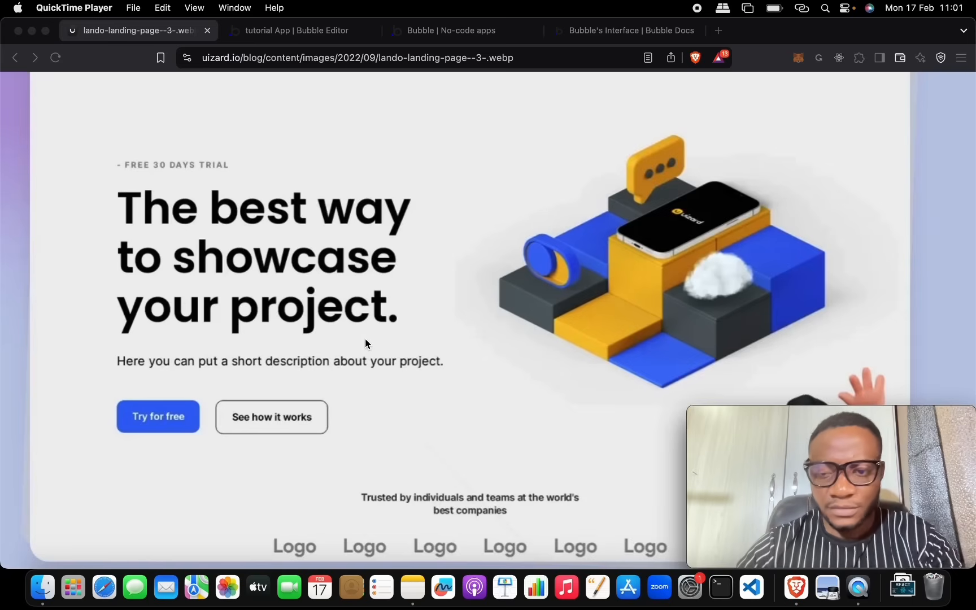
scroll(435, 314, up, 2)
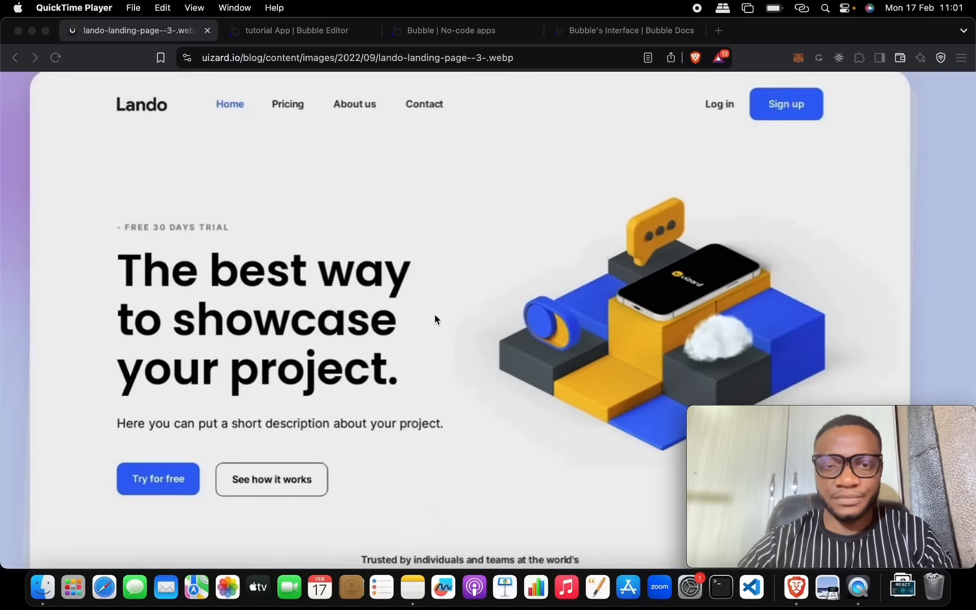
click(332, 34)
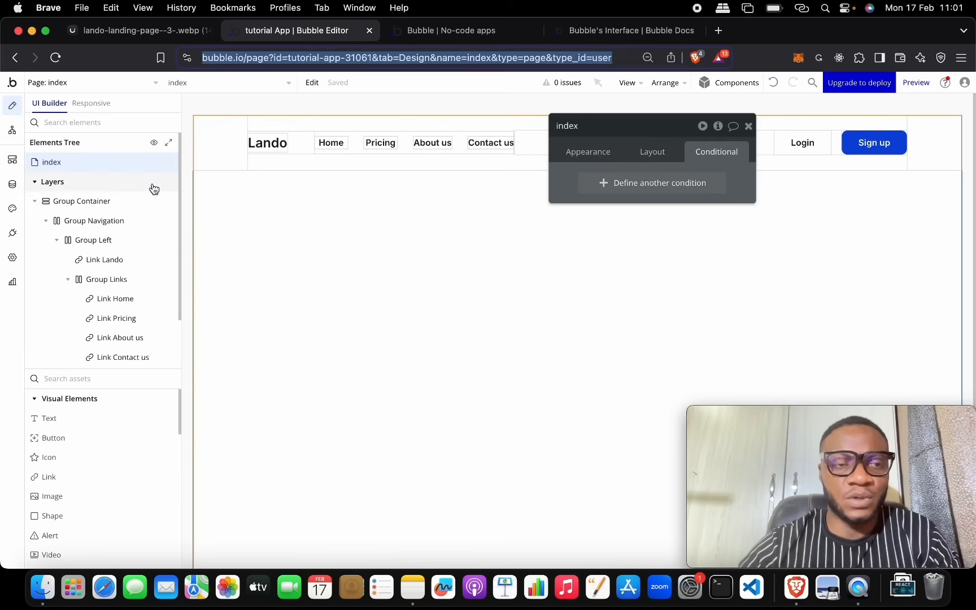
Step: Add a group, nest it in Group Container below the navigation, and rename it Group Main
click(47, 222)
scroll(96, 468, down, 8)
drag(97, 471, 406, 289)
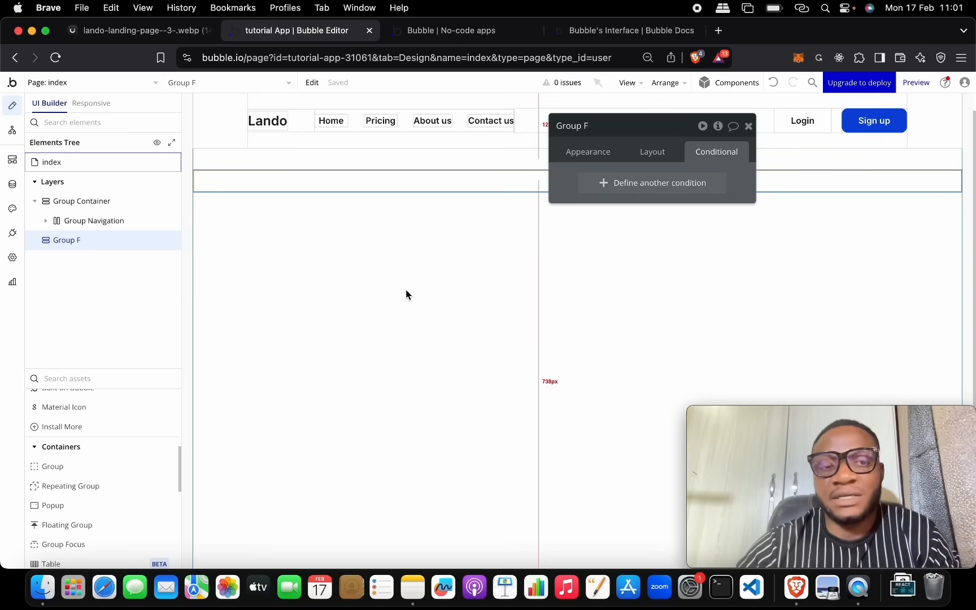
click(107, 244)
drag(107, 244, 105, 224)
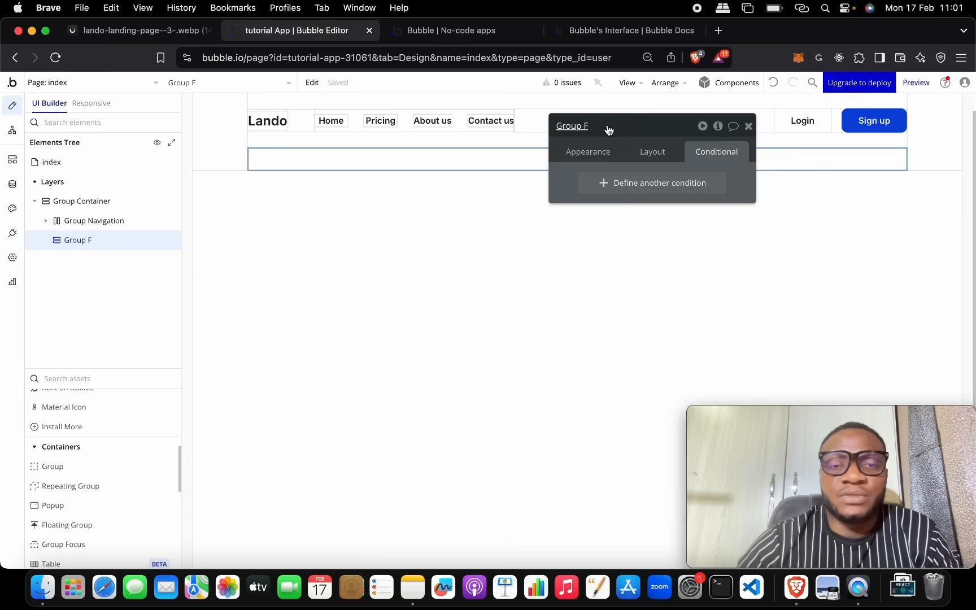
click(646, 128)
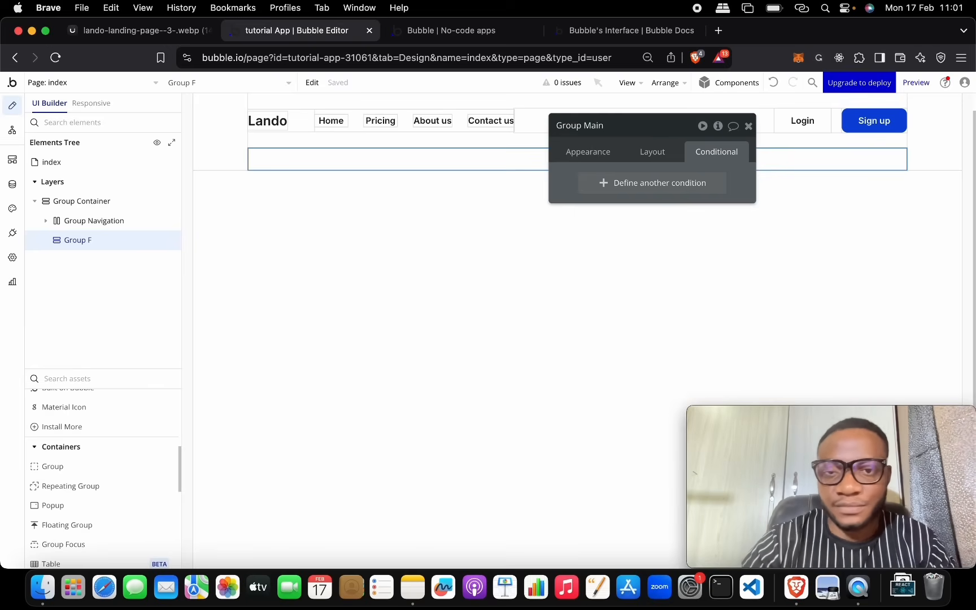
click(497, 212)
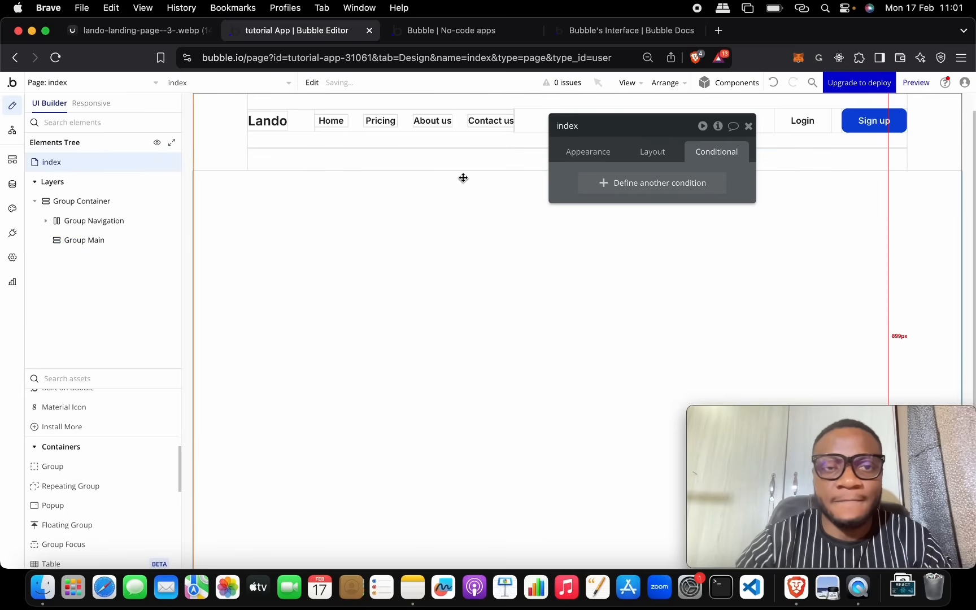
click(451, 165)
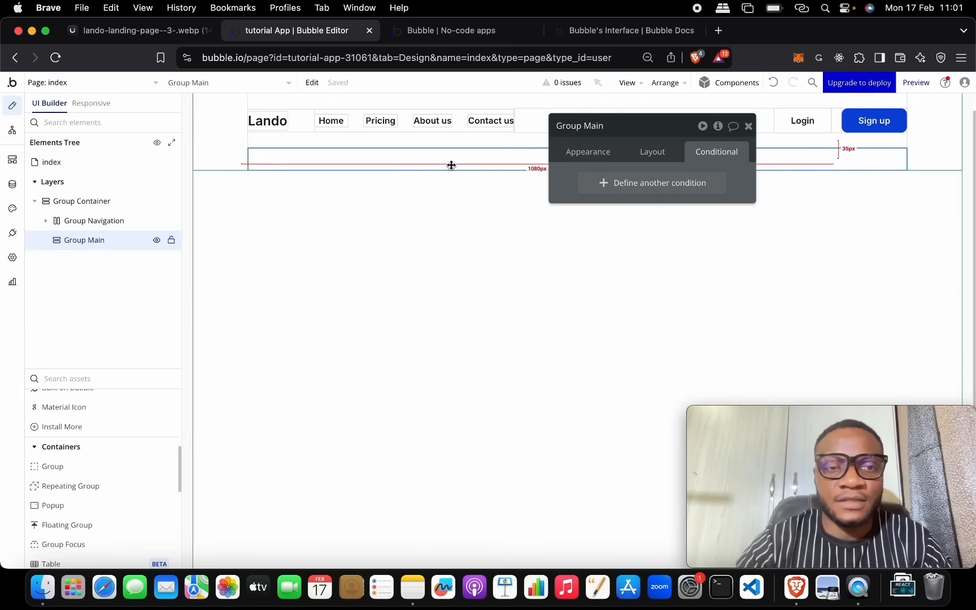
Step: Set Group Container's row gap to 20, then switch gap spacing between elements off
click(82, 209)
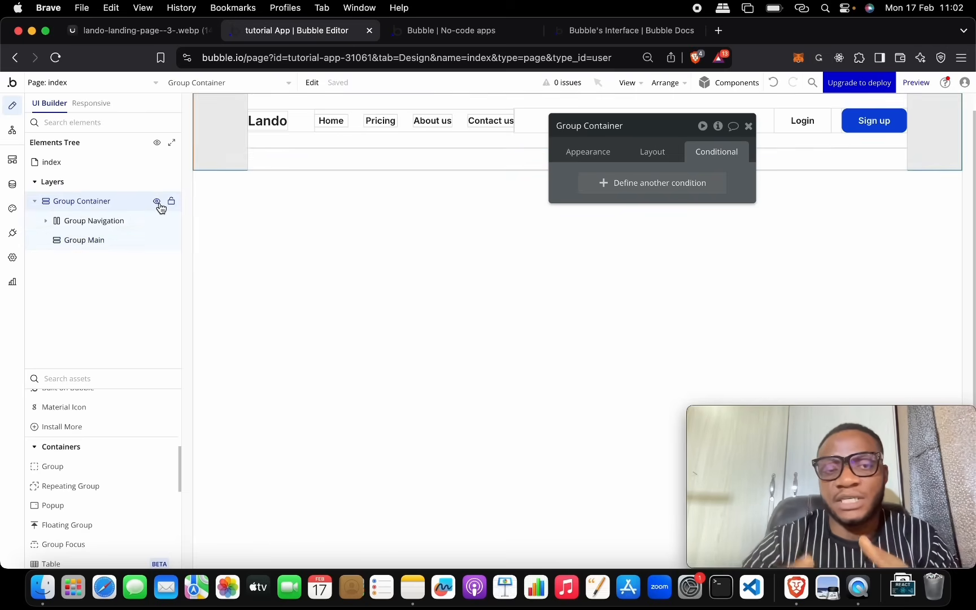
click(657, 152)
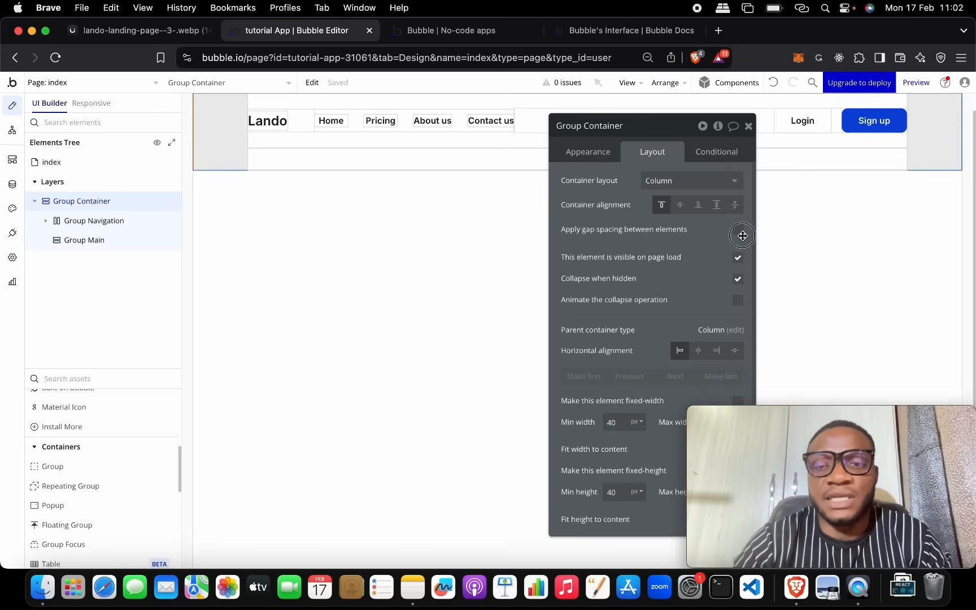
click(738, 231)
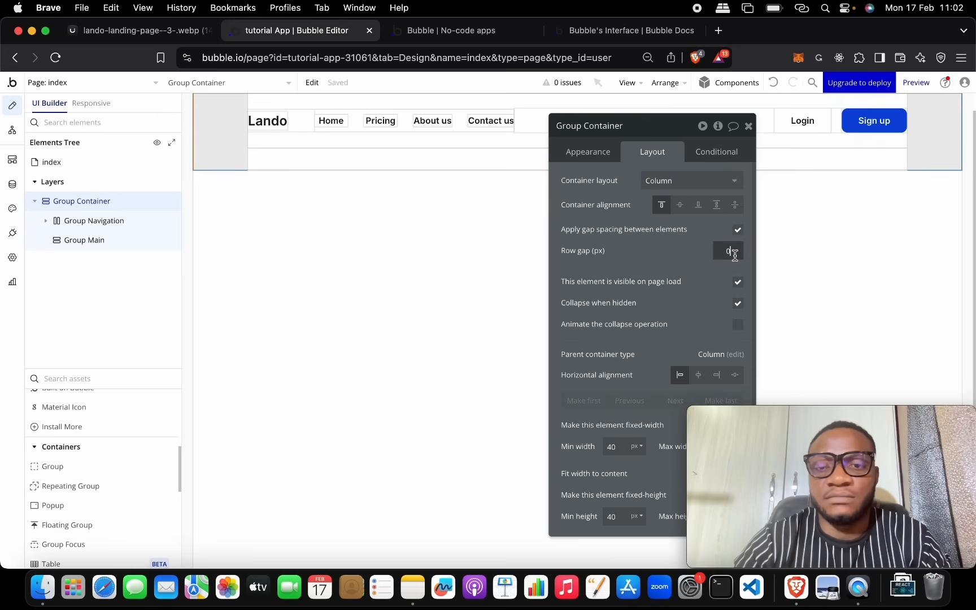
key(BackSpace)
text(20)
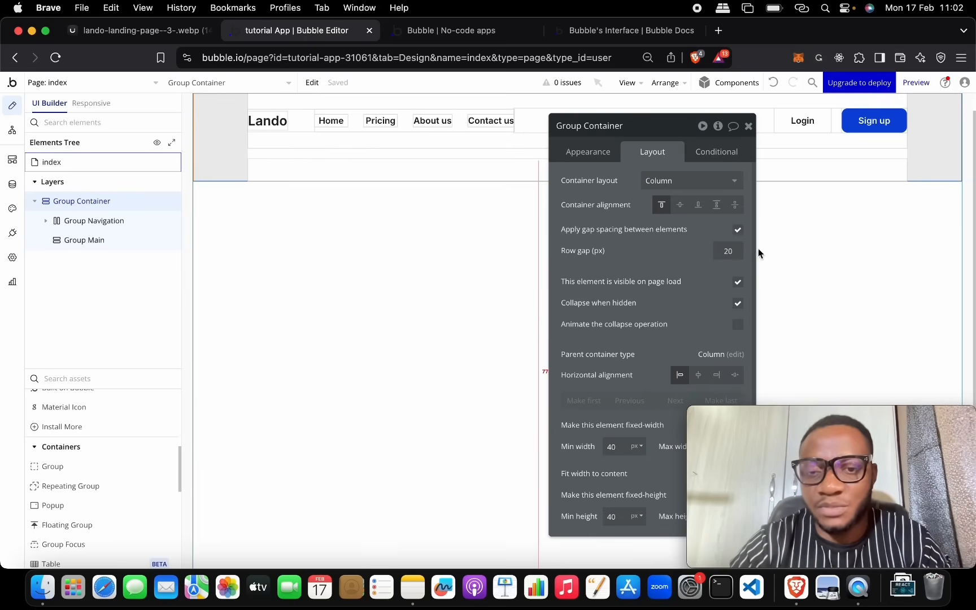
click(737, 230)
drag(656, 133, 800, 218)
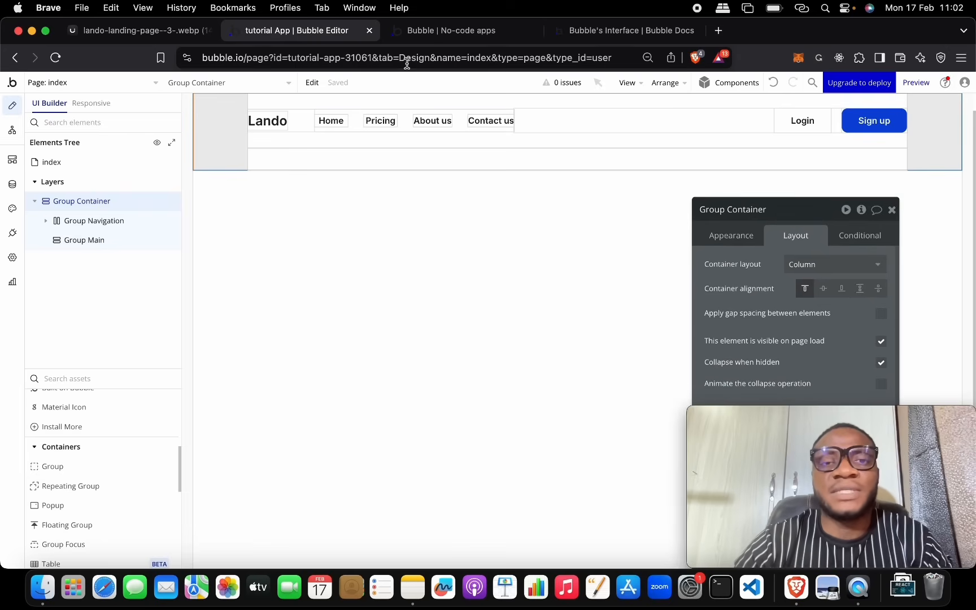
click(156, 31)
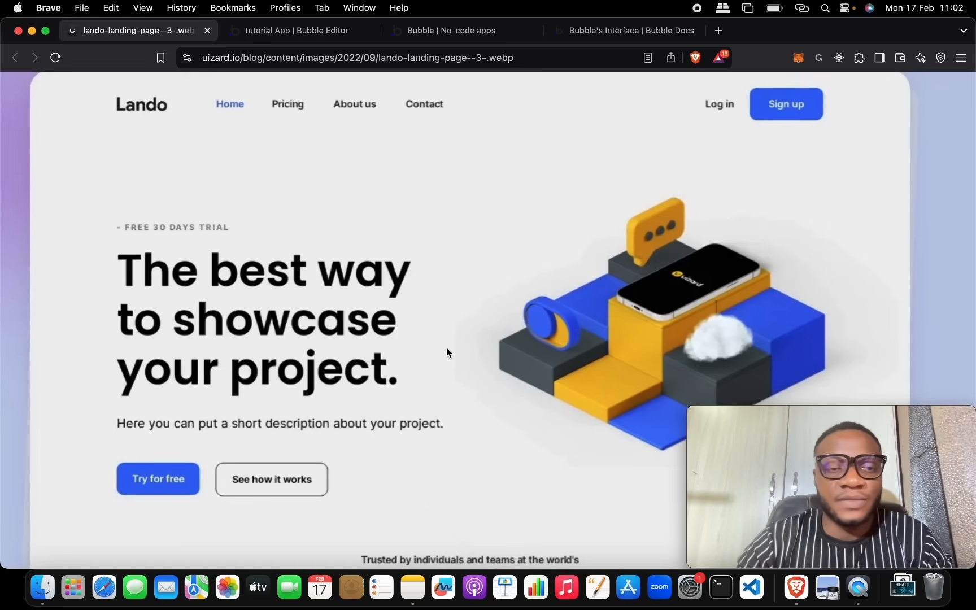
Step: Scroll through the Lando reference image to study it, then return to the Bubble editor
scroll(446, 348, down, 5)
scroll(446, 348, up, 4)
scroll(446, 348, down, 1)
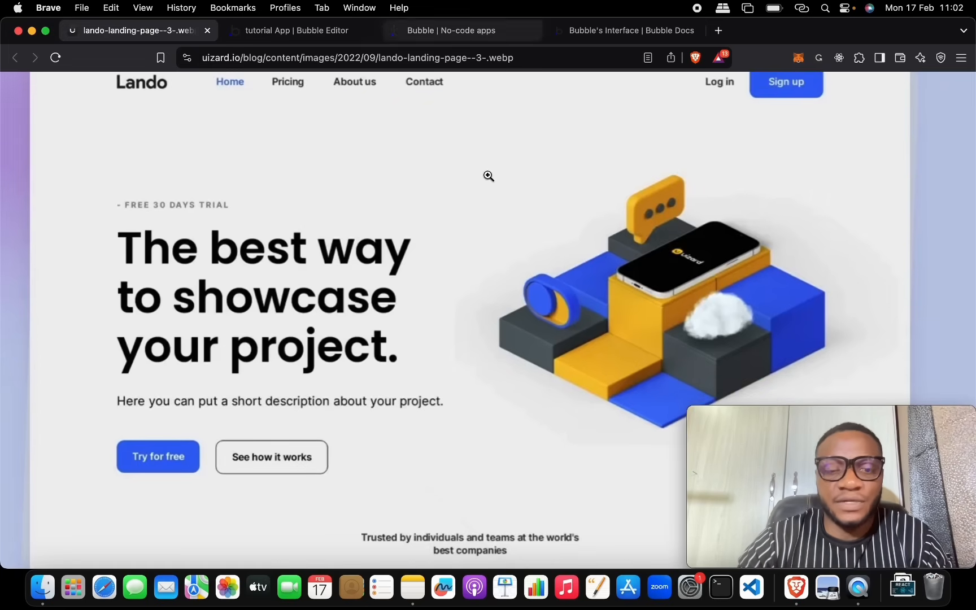
scroll(476, 96, down, 3)
scroll(495, 220, up, 5)
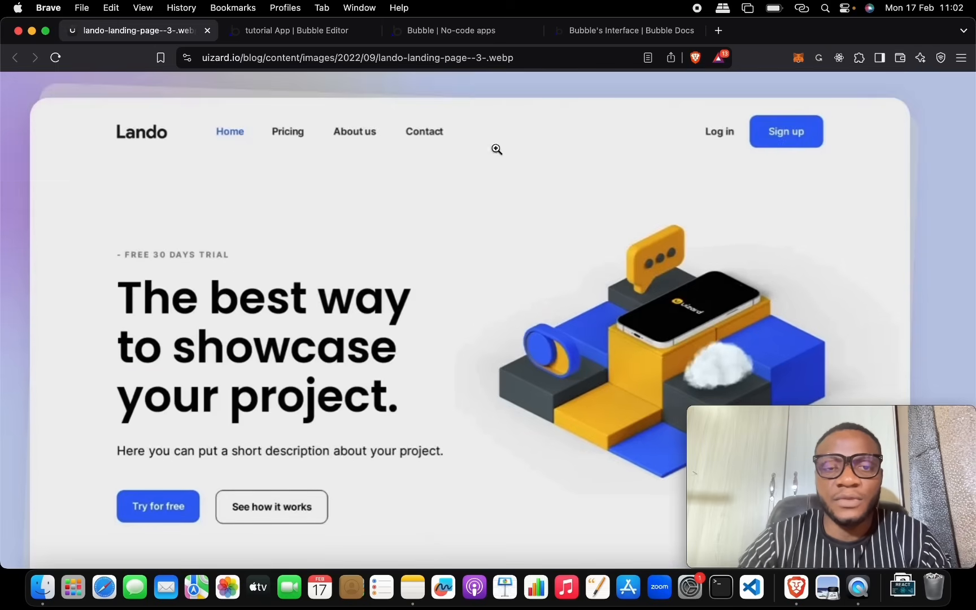
click(454, 38)
click(345, 33)
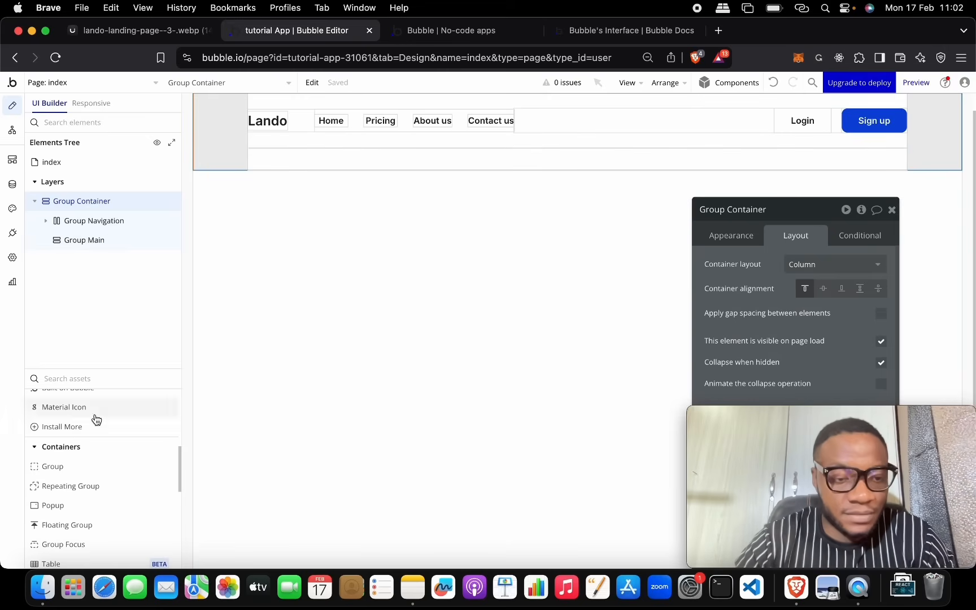
Step: Add a new group inside Group Main and name it Group hero Text
drag(102, 470, 294, 160)
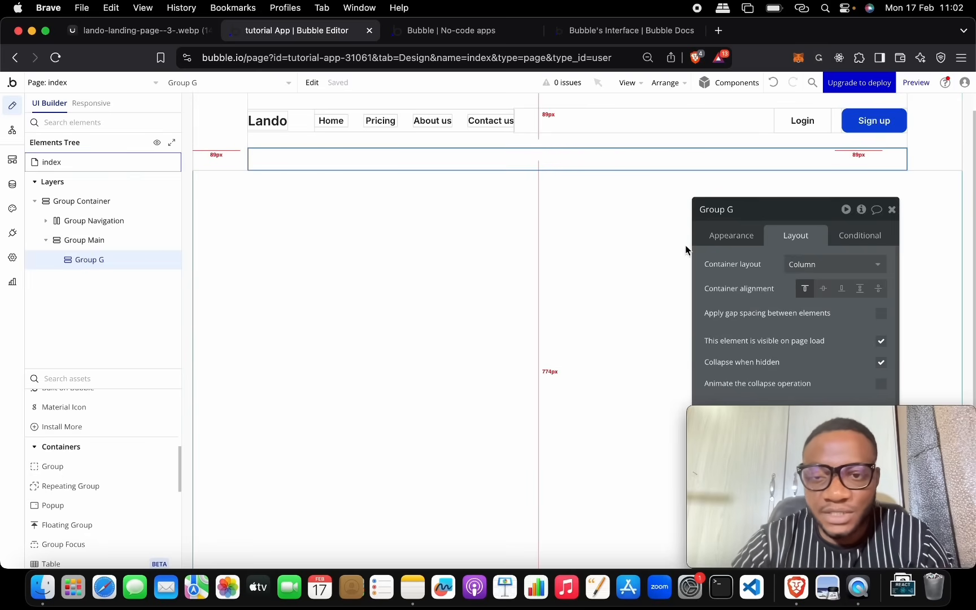
click(748, 208)
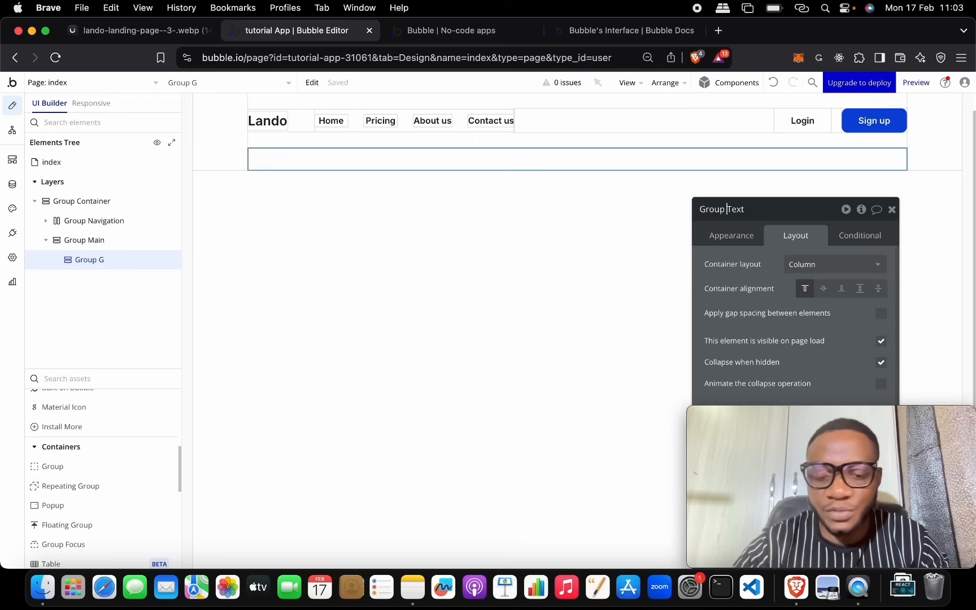
click(795, 237)
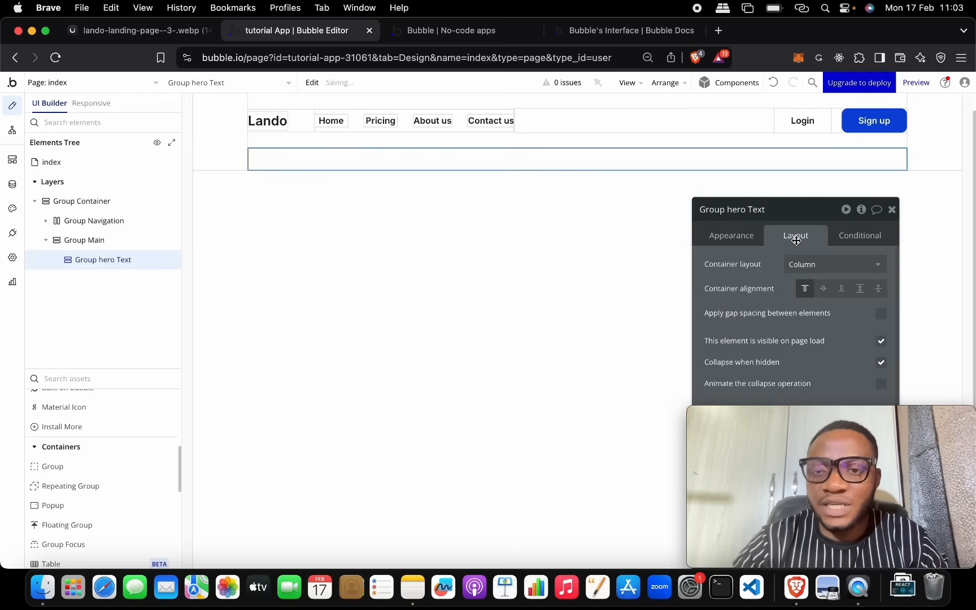
drag(796, 215, 552, 123)
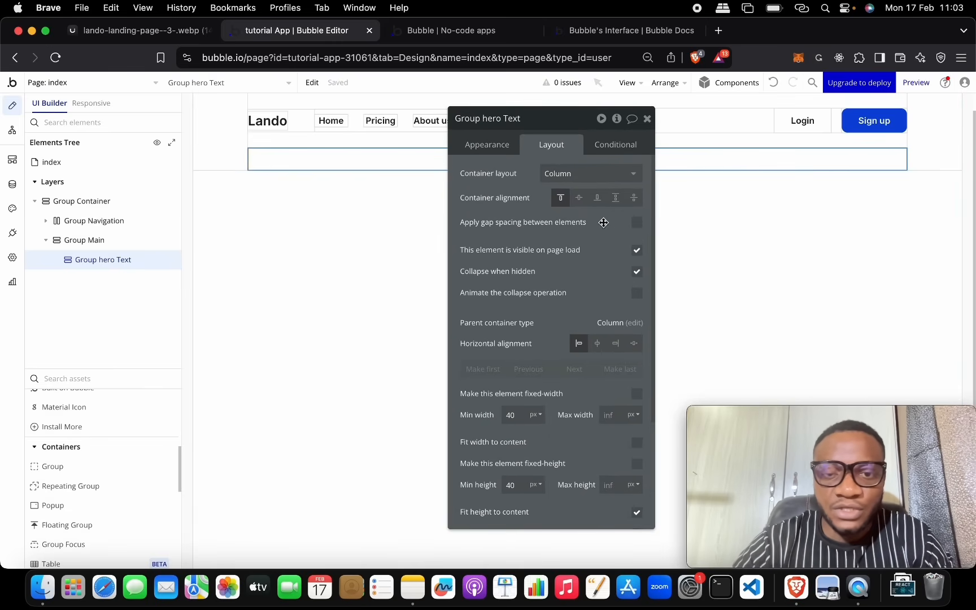
Step: Give Group hero Text a flat #CB2727 background at 30% opacity
click(500, 146)
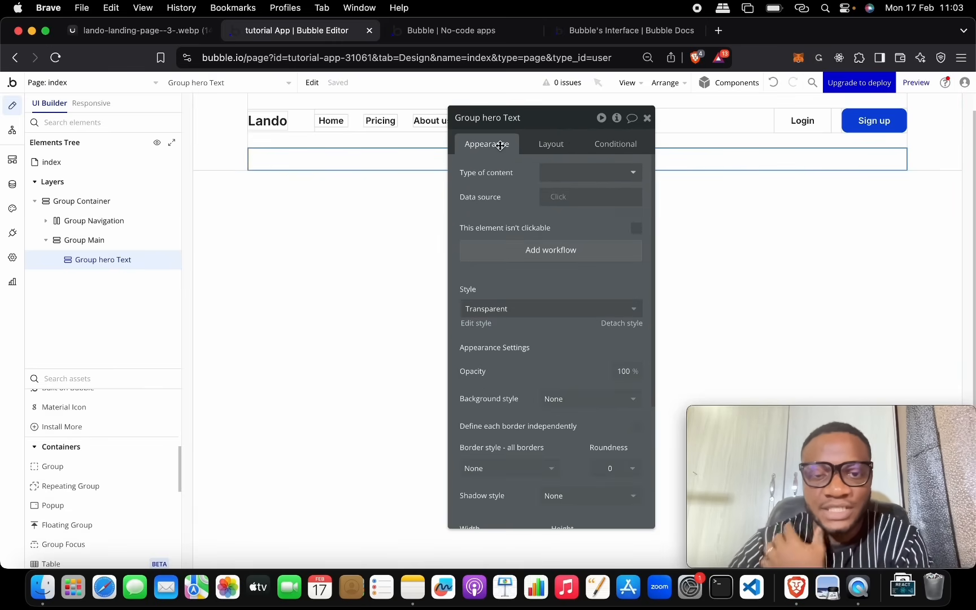
scroll(552, 305, down, 2)
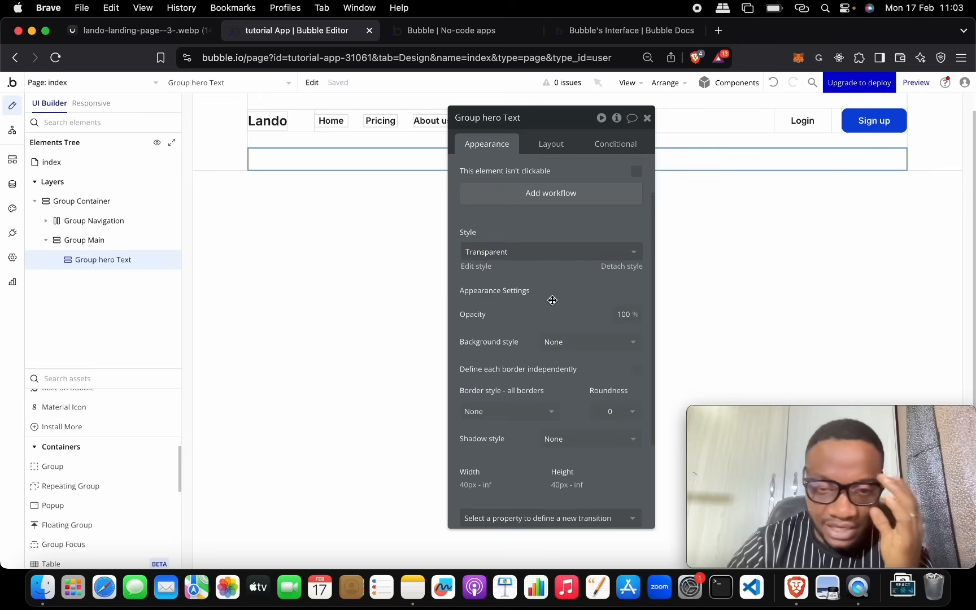
click(562, 342)
click(570, 400)
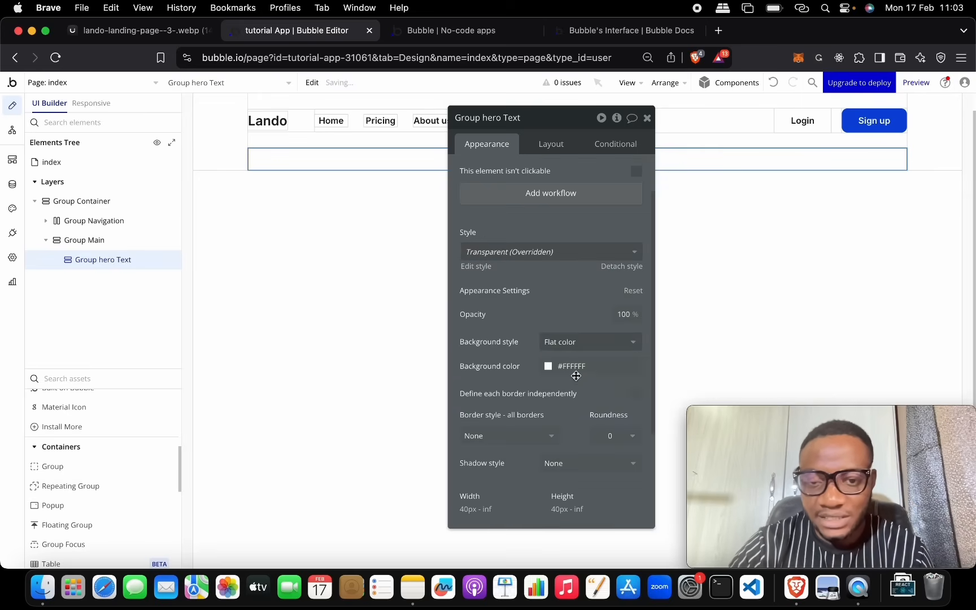
click(549, 366)
click(637, 342)
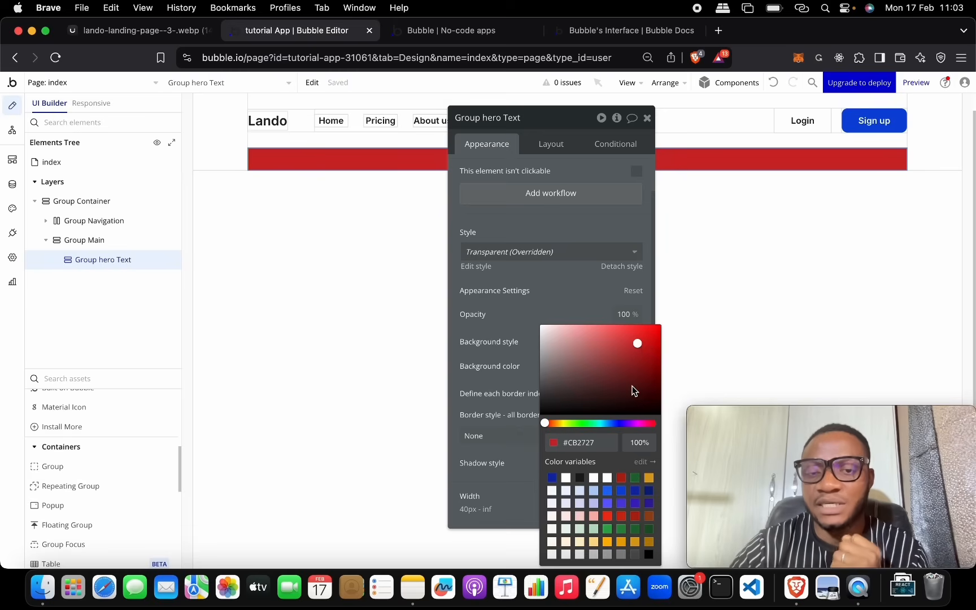
click(639, 440)
key(Right)
key(BackSpace)
key(BackSpace)
text(3)
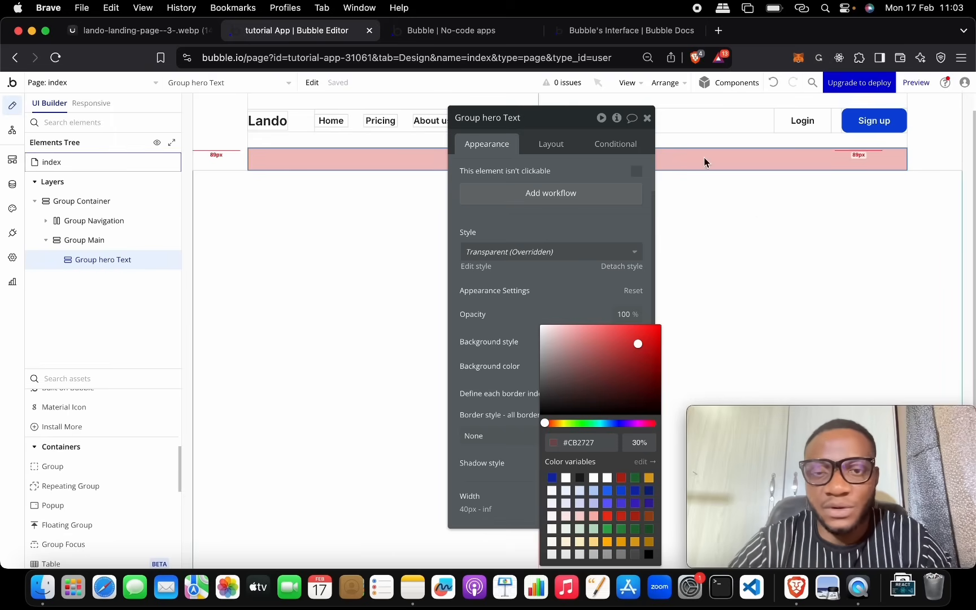
click(604, 218)
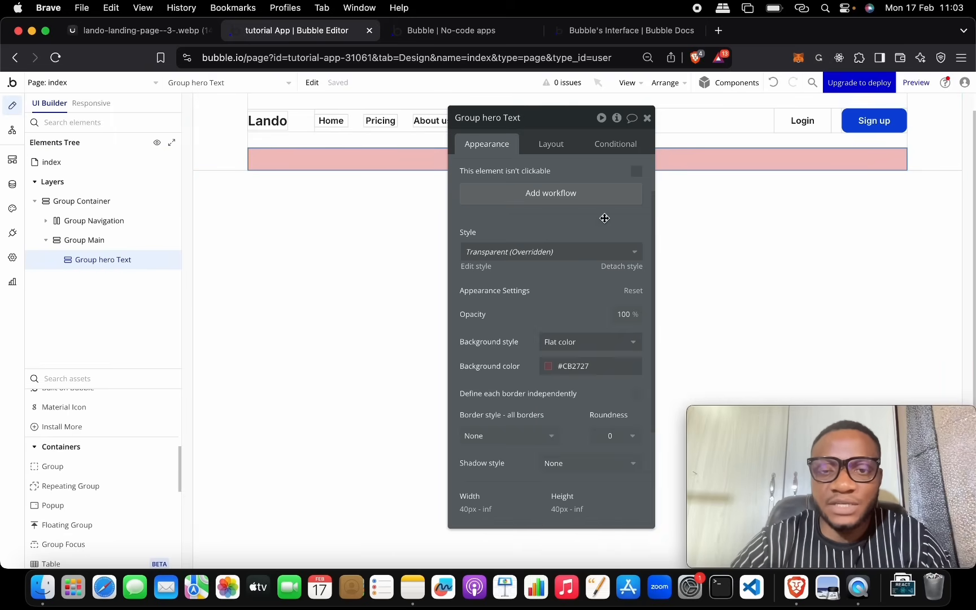
Step: Make Group hero Text fixed-width at 50% and duplicate it
click(549, 142)
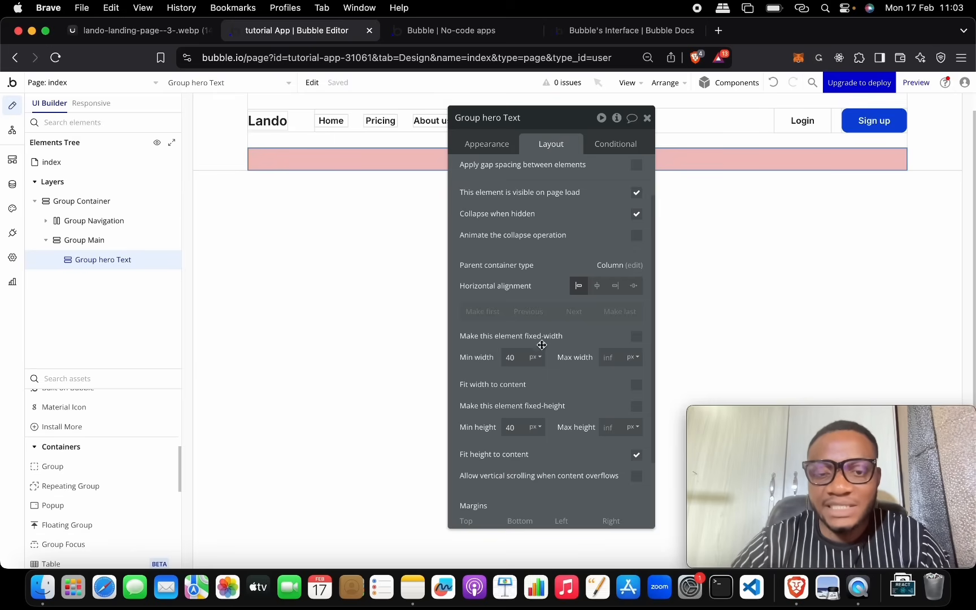
mouse_move(587, 356)
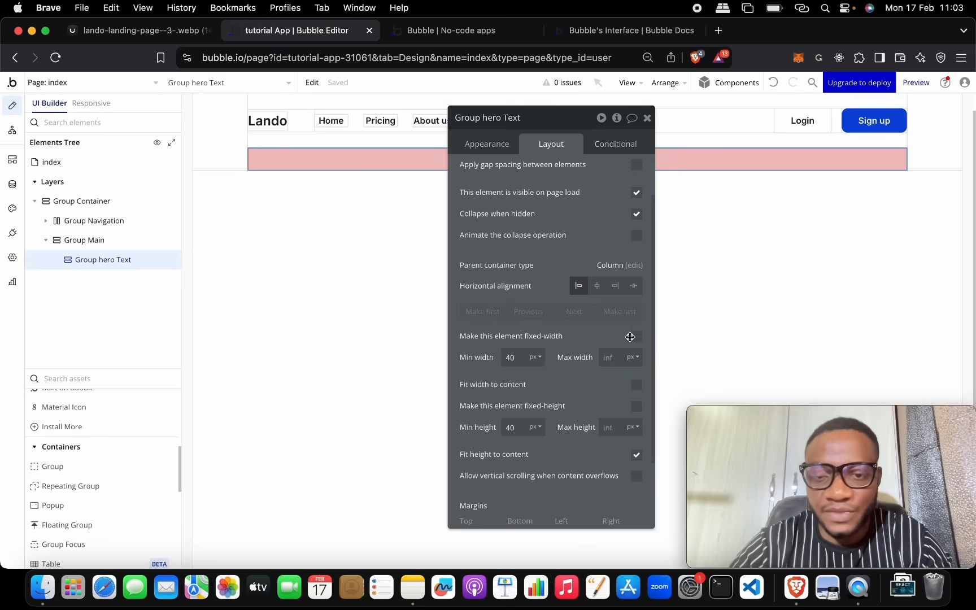
click(637, 338)
click(637, 337)
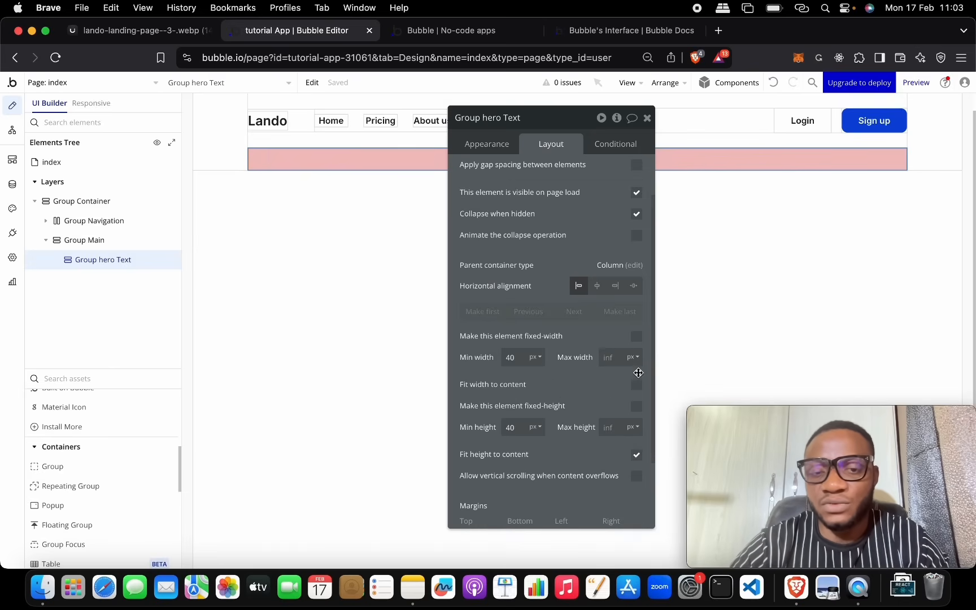
click(636, 337)
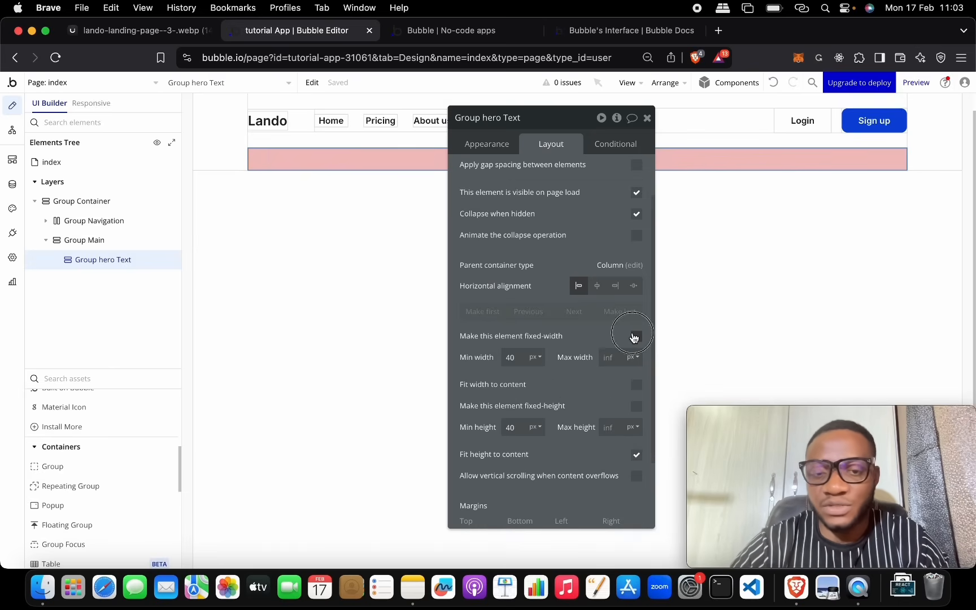
click(533, 357)
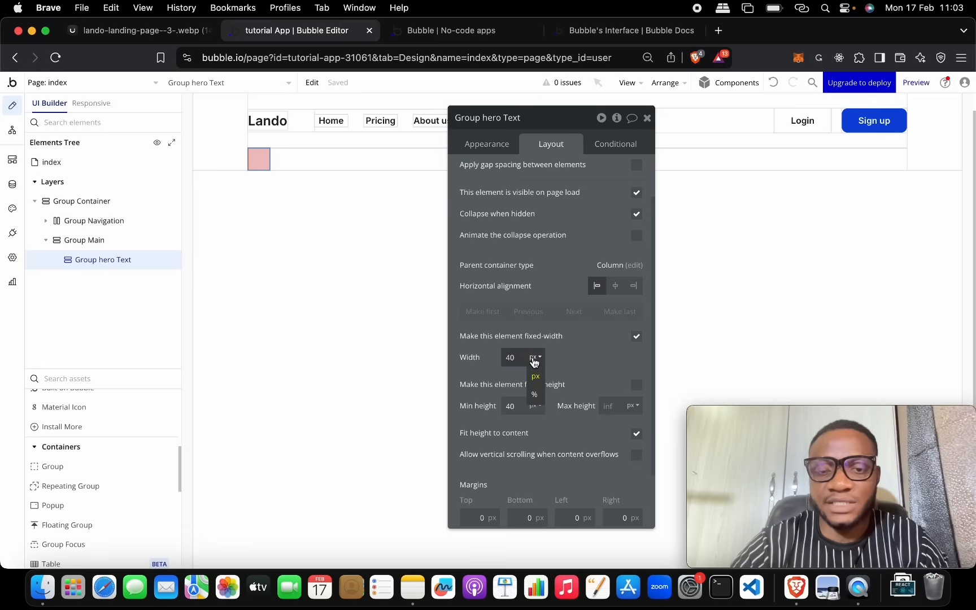
click(534, 395)
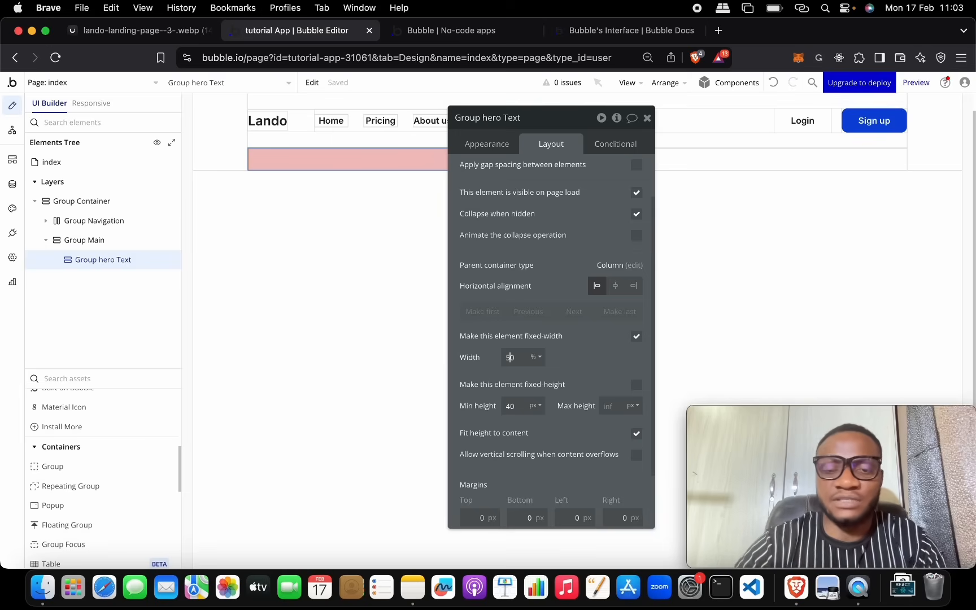
drag(557, 118, 353, 261)
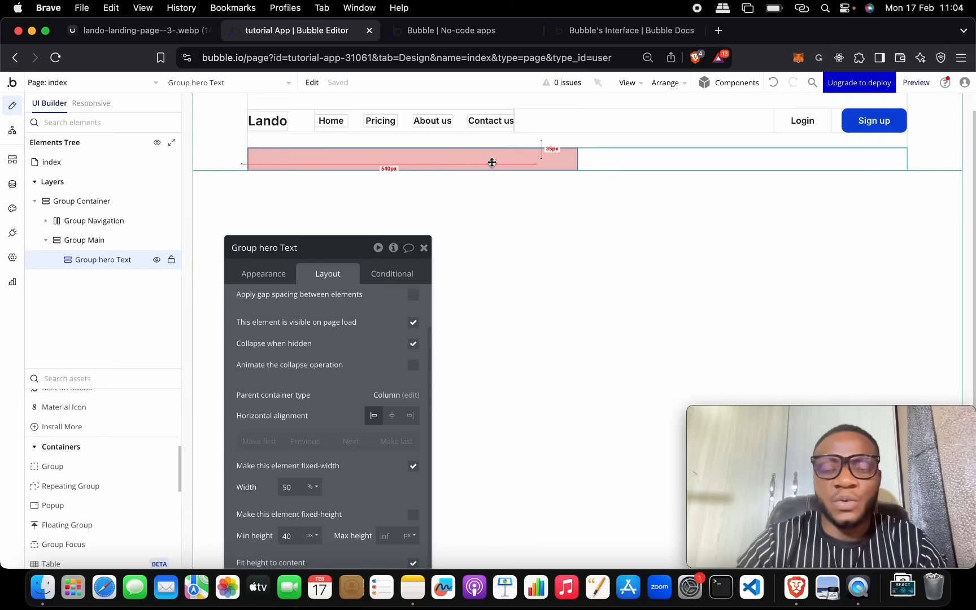
key(super+d)
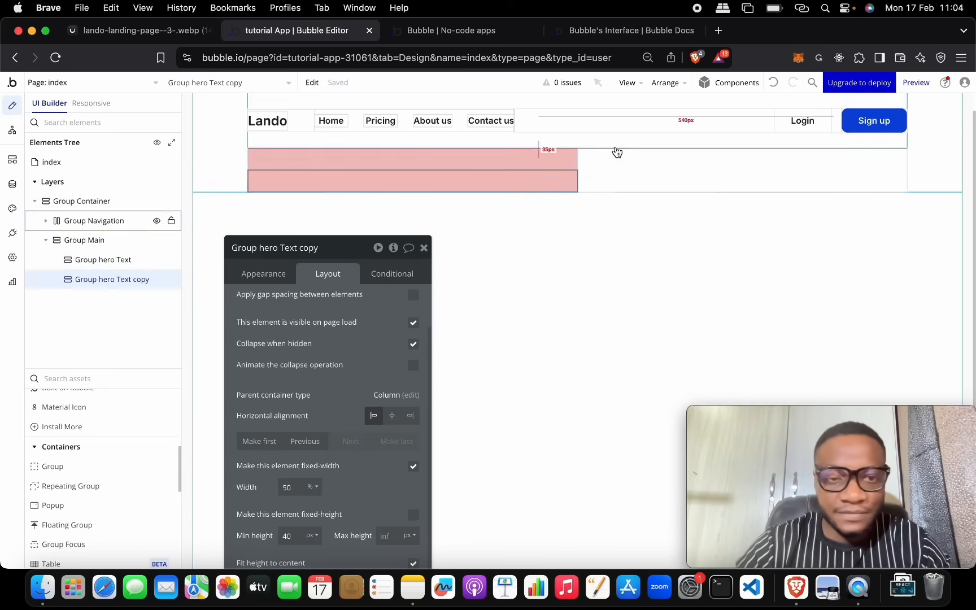
Step: Rename the copy Group hero Image and give it a cyan background
click(323, 248)
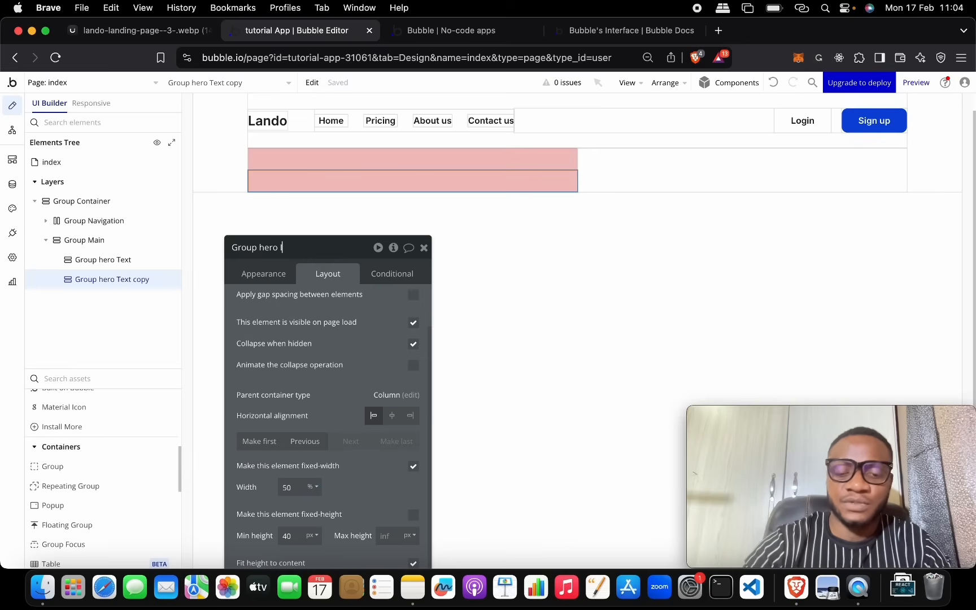
click(346, 278)
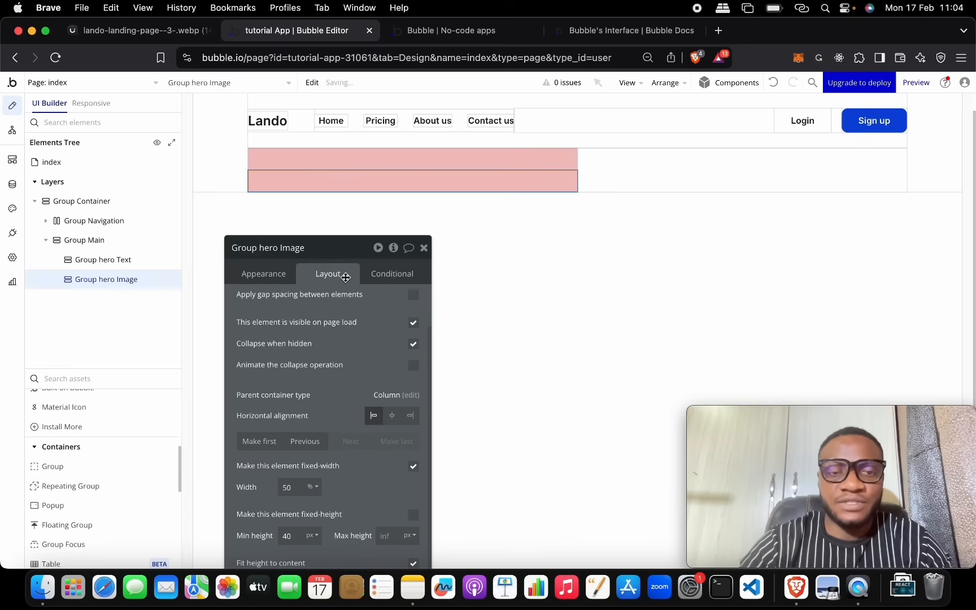
drag(337, 254, 348, 172)
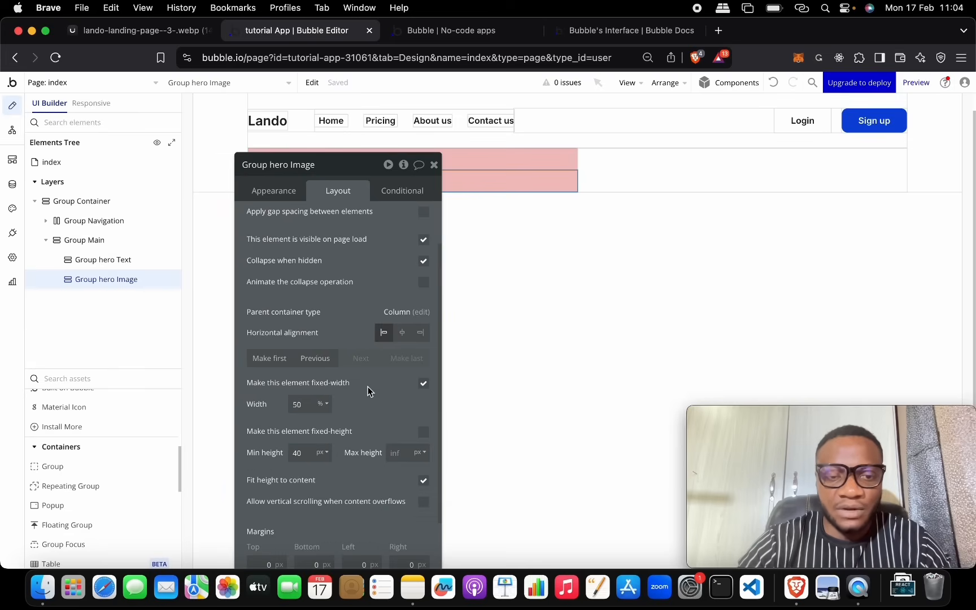
scroll(368, 386, down, 3)
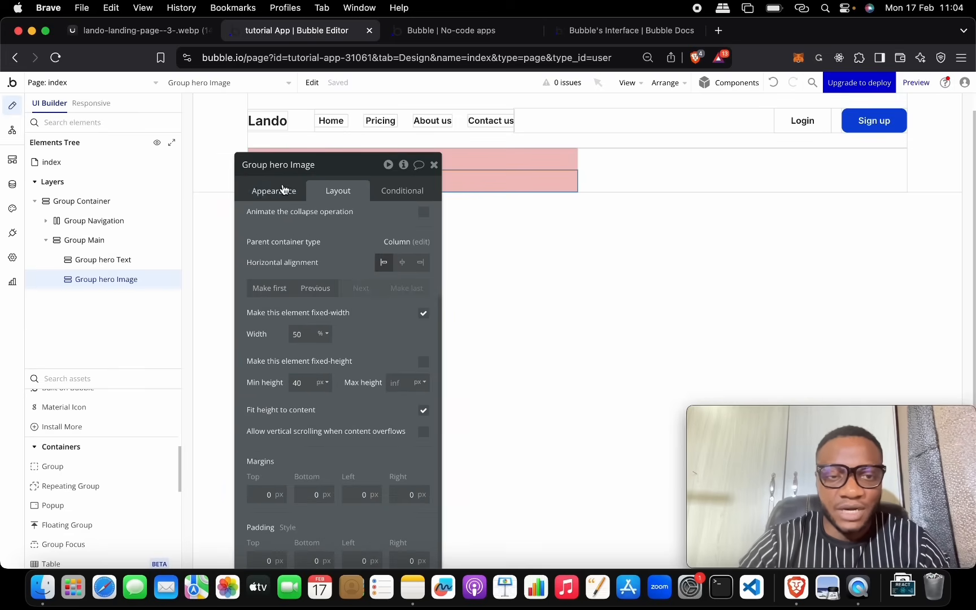
click(283, 190)
click(335, 346)
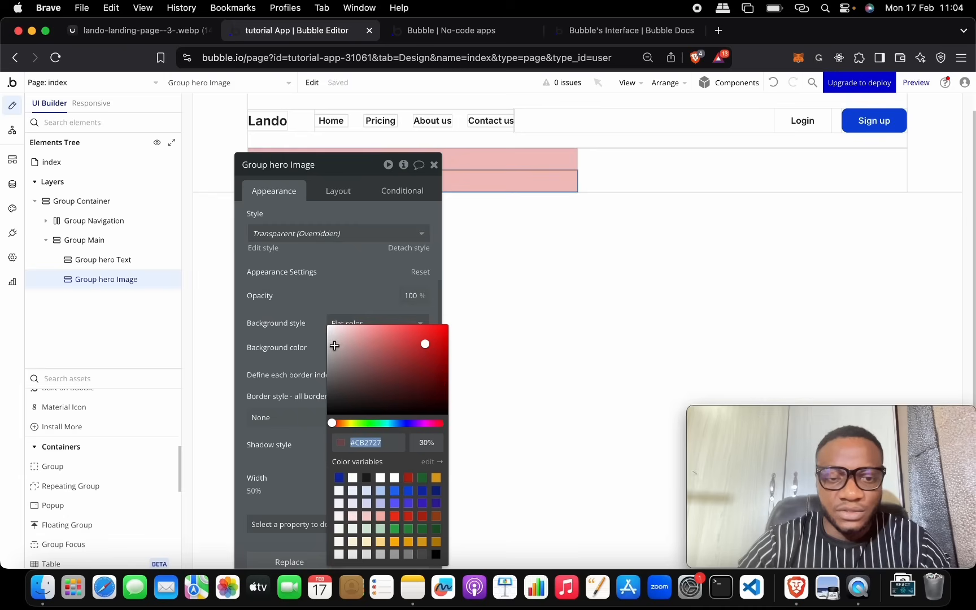
click(388, 424)
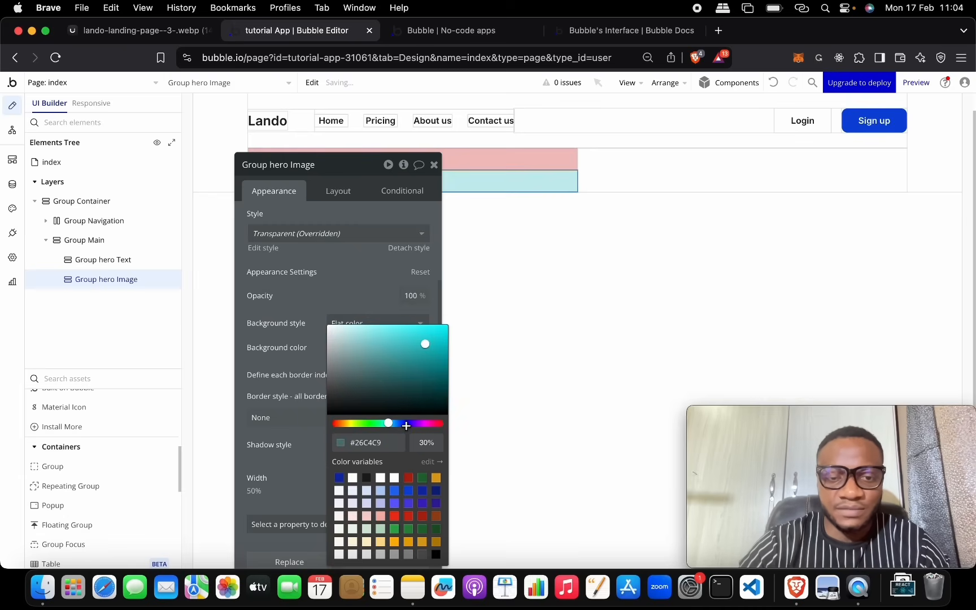
drag(355, 165, 328, 245)
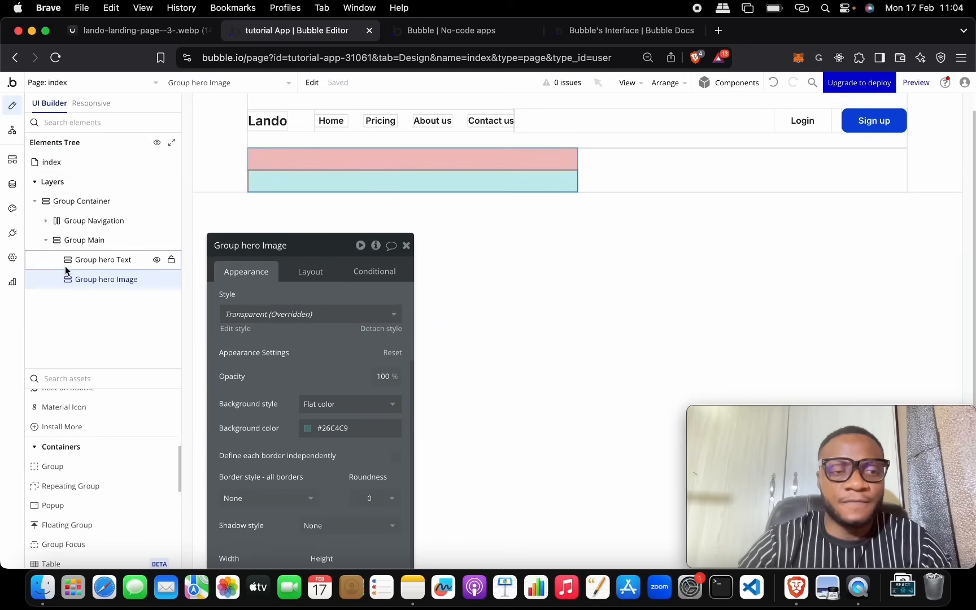
Step: Set Group Main's container layout to Row
click(74, 241)
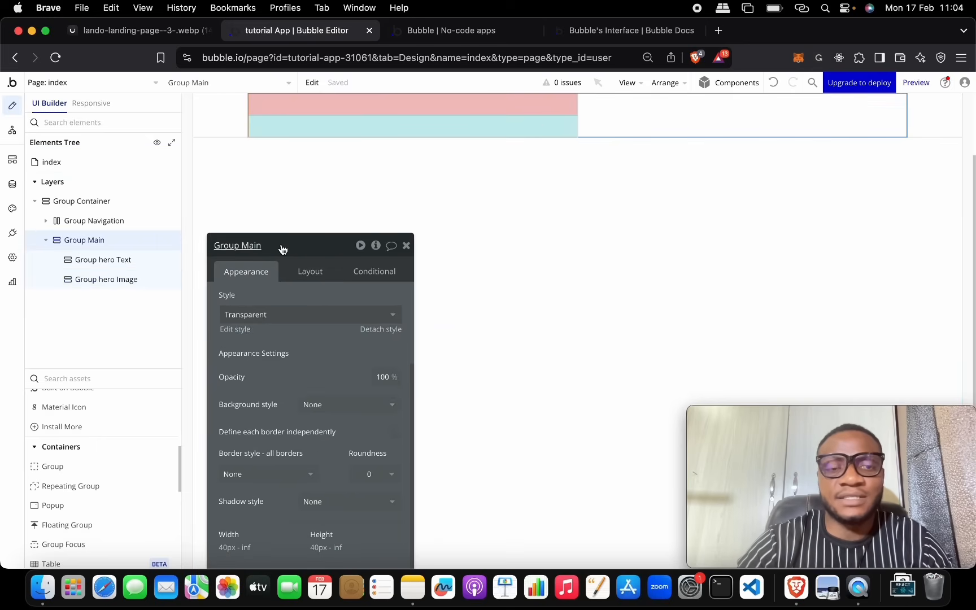
drag(281, 248, 302, 115)
click(329, 139)
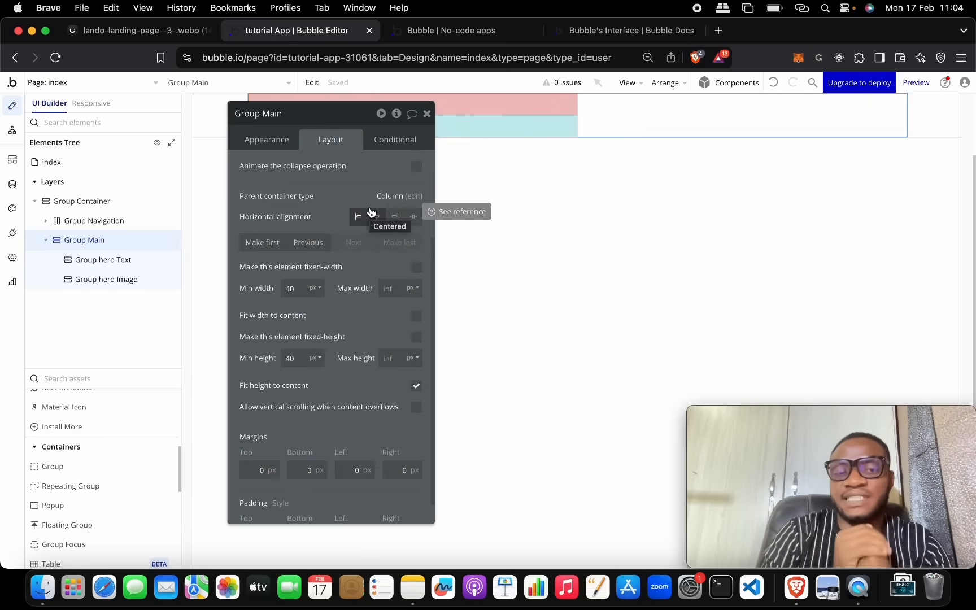
scroll(344, 231, up, 5)
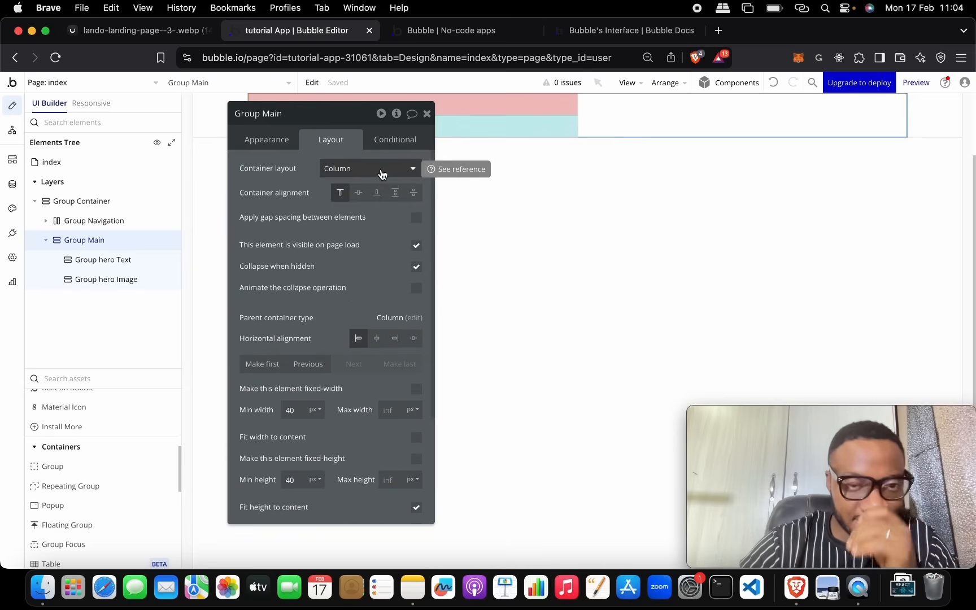
click(381, 174)
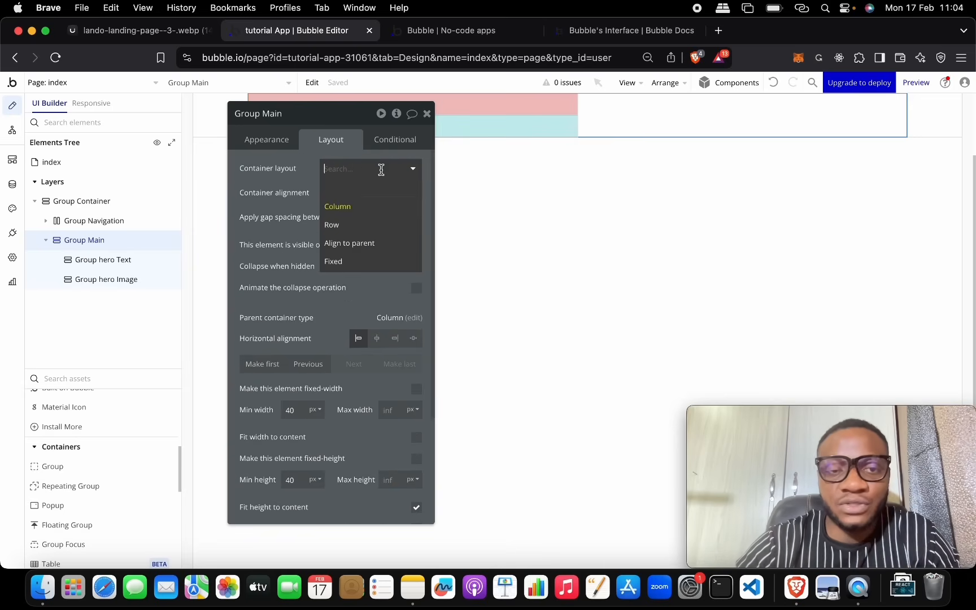
click(381, 224)
drag(341, 111, 368, 293)
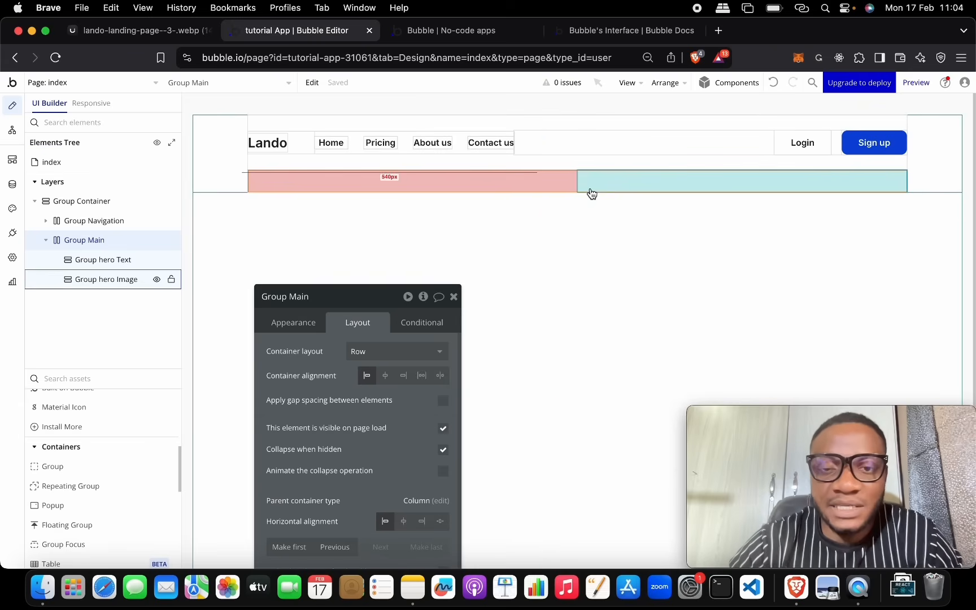
Step: Set Group hero Text's background style to None
click(553, 178)
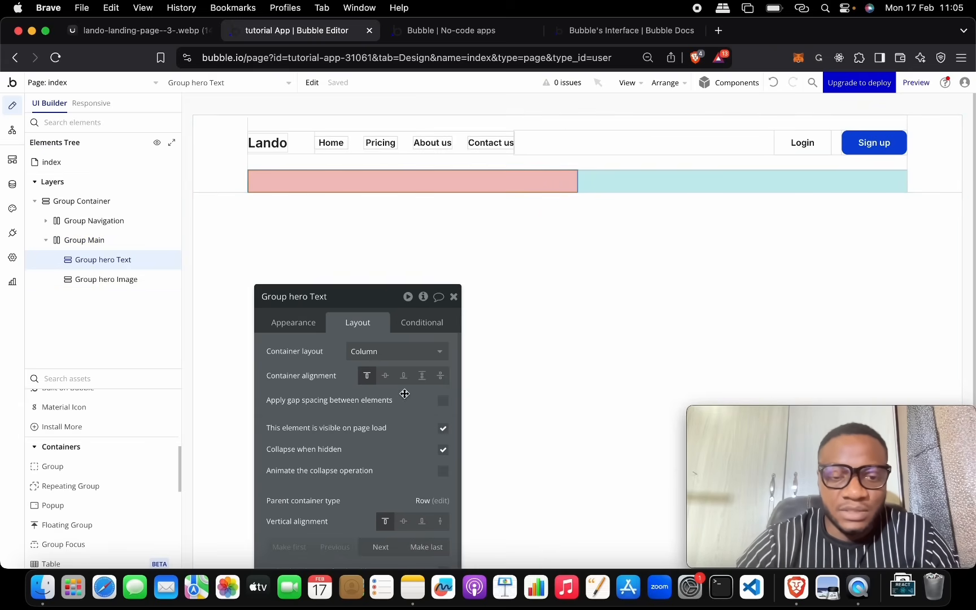
drag(378, 308, 437, 152)
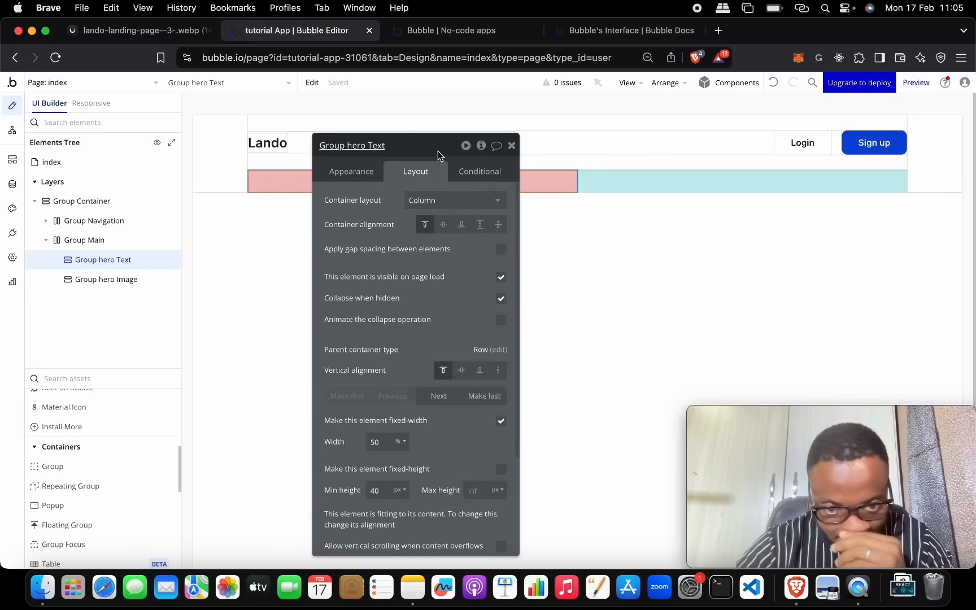
click(350, 171)
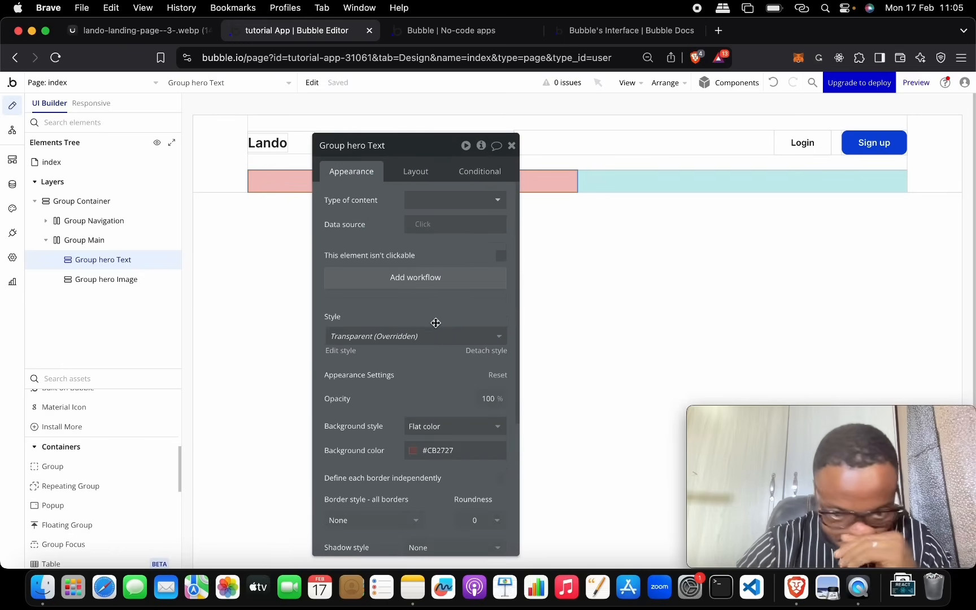
click(417, 450)
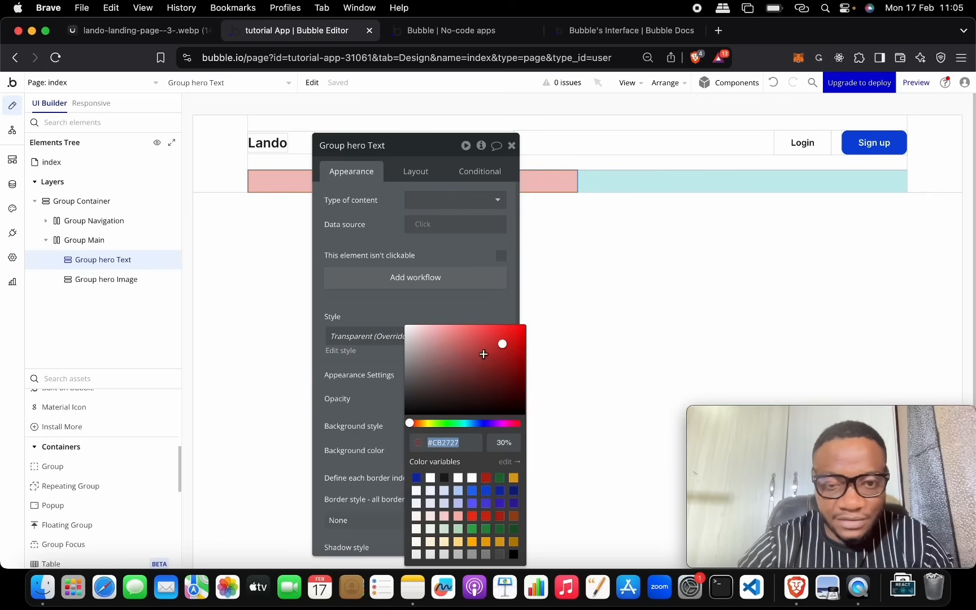
click(375, 410)
click(446, 427)
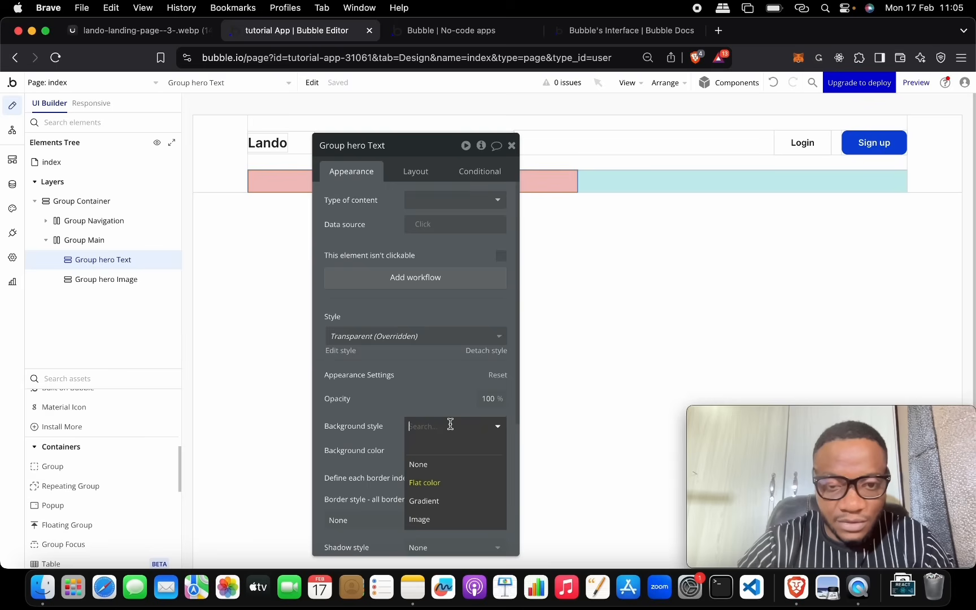
click(445, 462)
drag(441, 151, 802, 129)
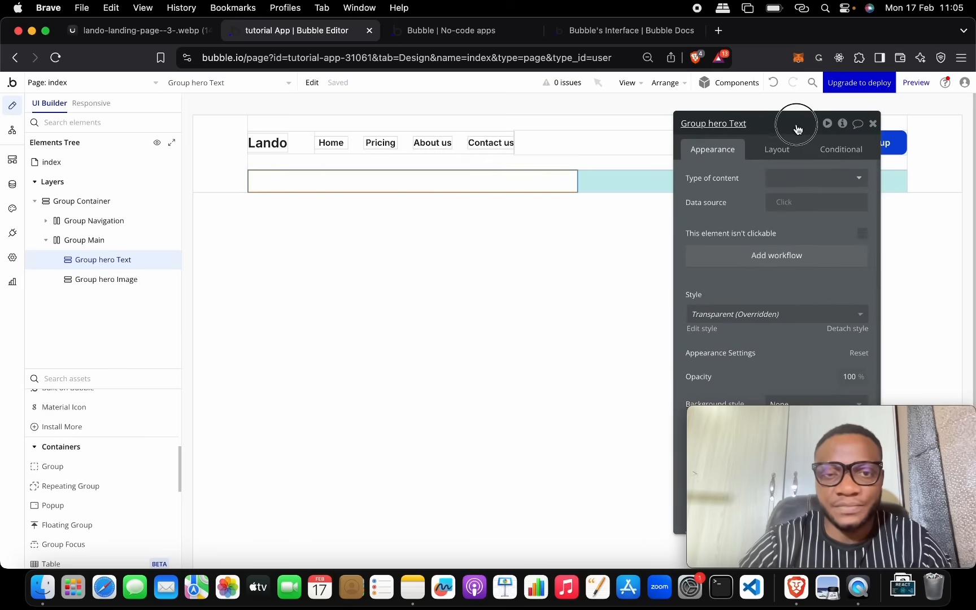
Step: Add a text element inside Group hero Text reading '- Free 30 Days Trial'
click(150, 31)
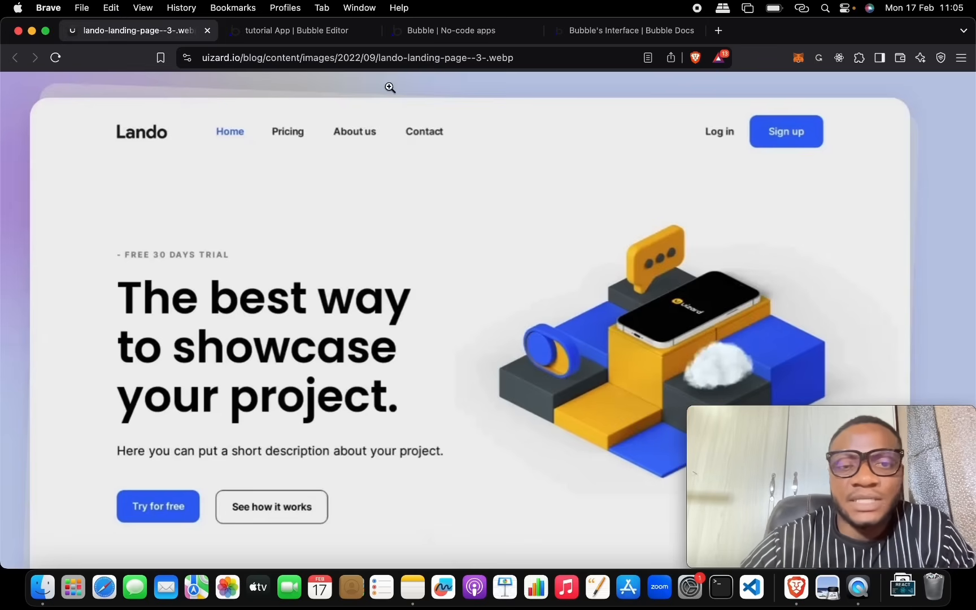
click(364, 34)
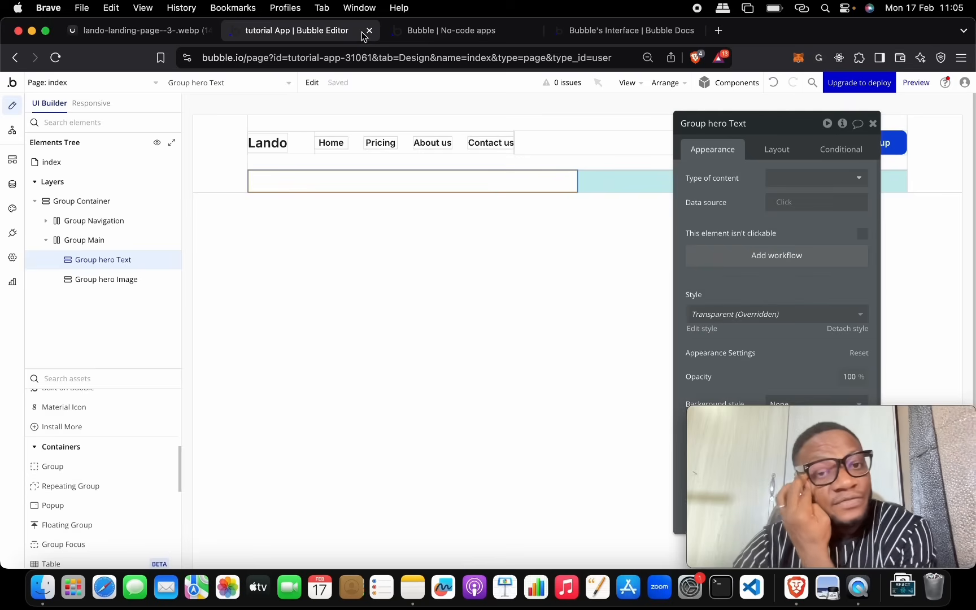
scroll(112, 411, up, 5)
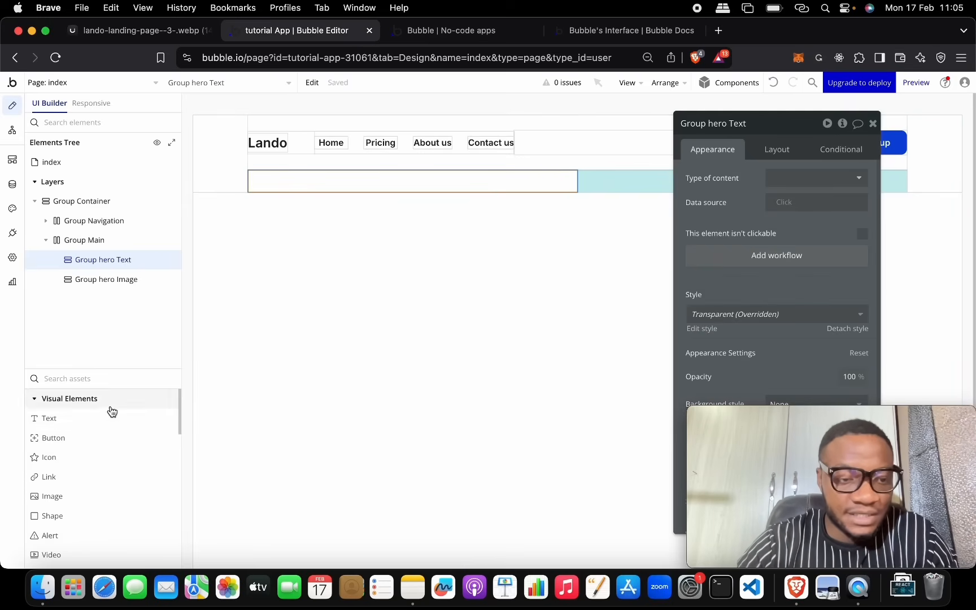
drag(107, 417, 331, 180)
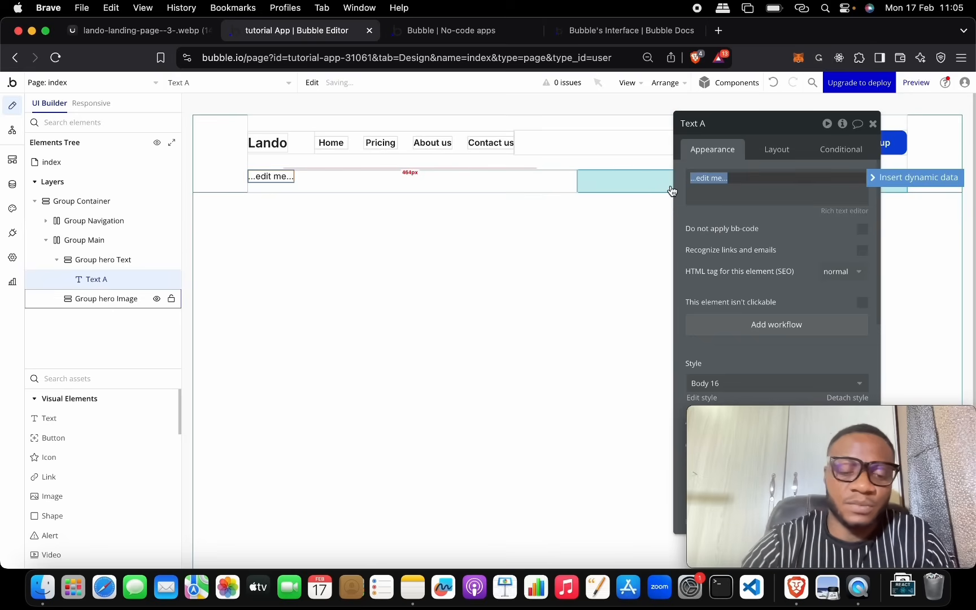
text(- Free 30 Days Trial)
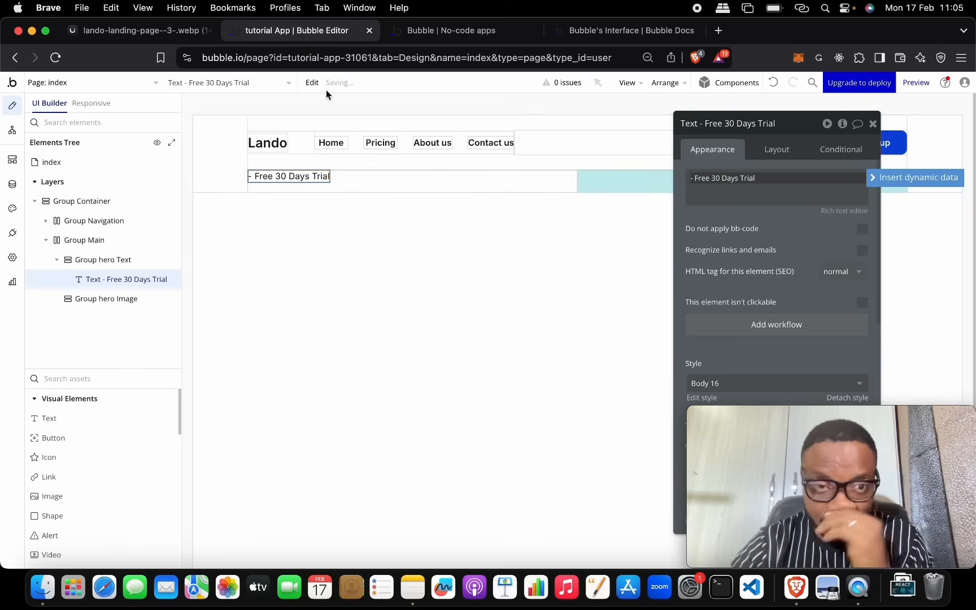
Step: Check the label against the reference and apply the Body 18 text style
click(157, 32)
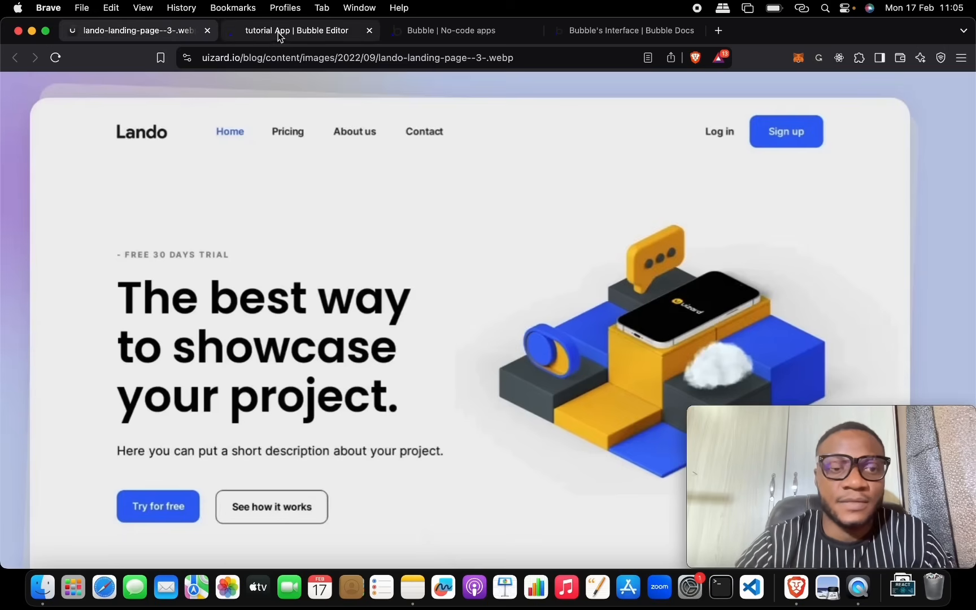
click(283, 31)
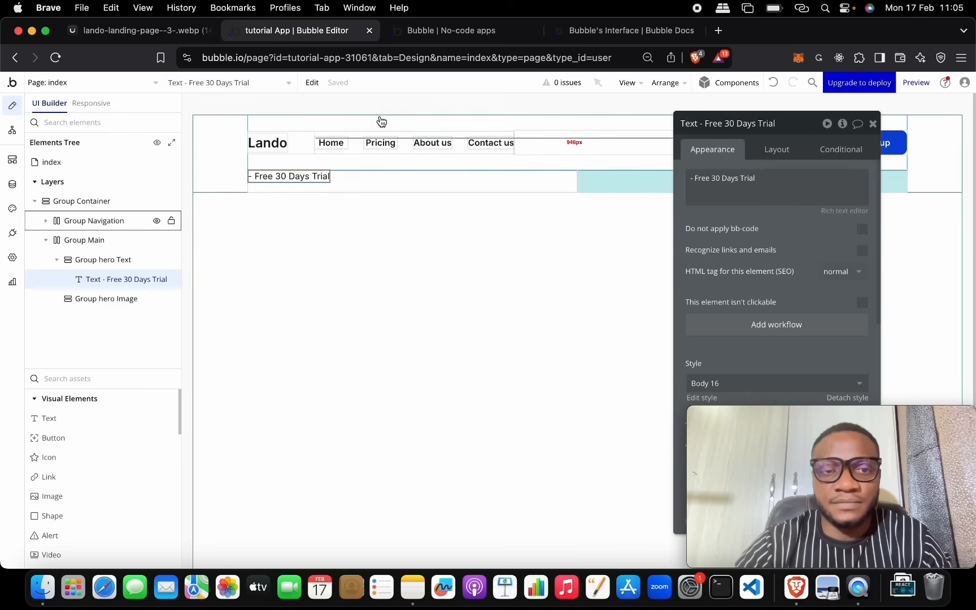
click(183, 35)
click(281, 32)
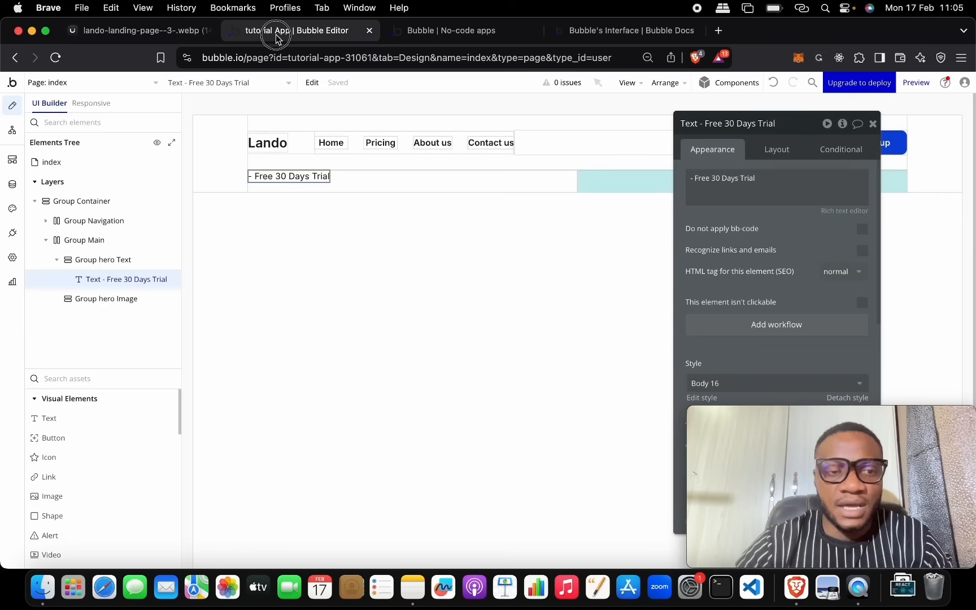
drag(782, 124, 650, 95)
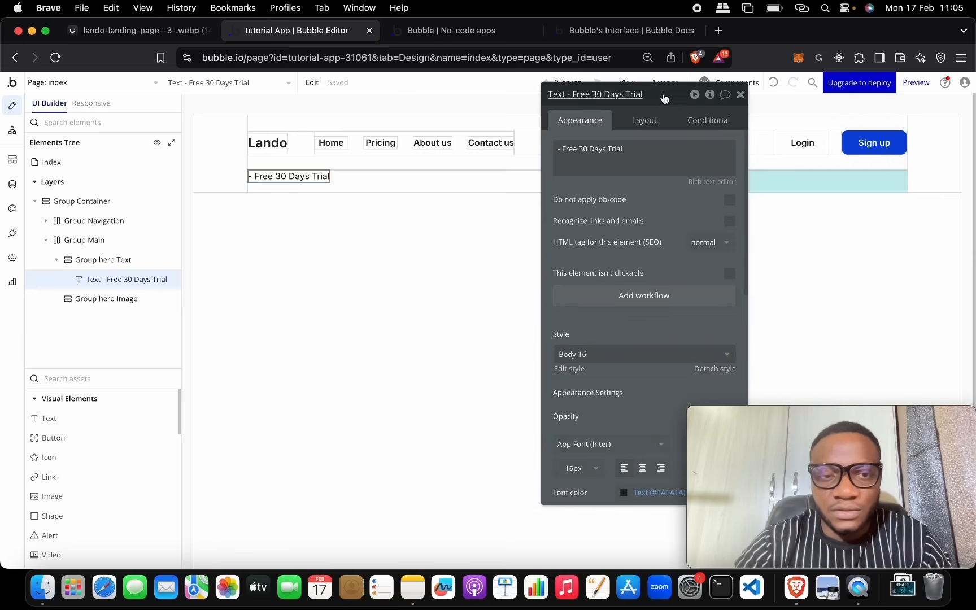
scroll(623, 224, down, 5)
click(619, 221)
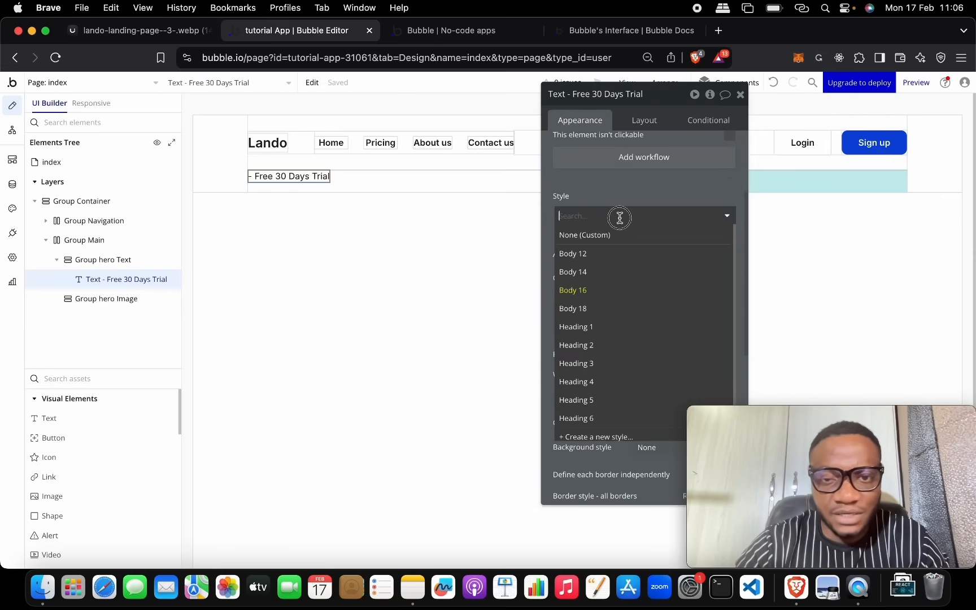
click(610, 315)
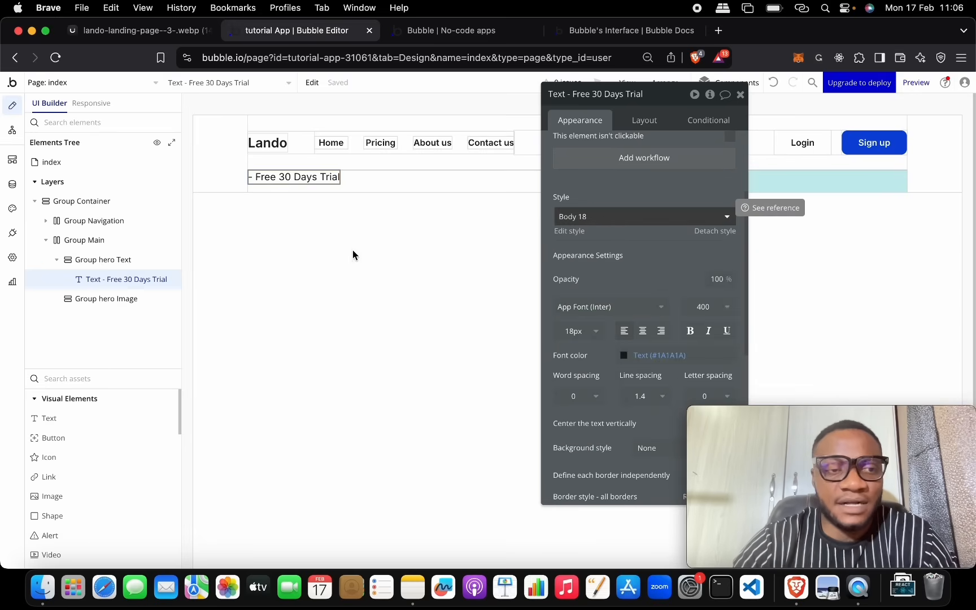
Step: Look over the element styles page, then view the Lando reference design
click(11, 213)
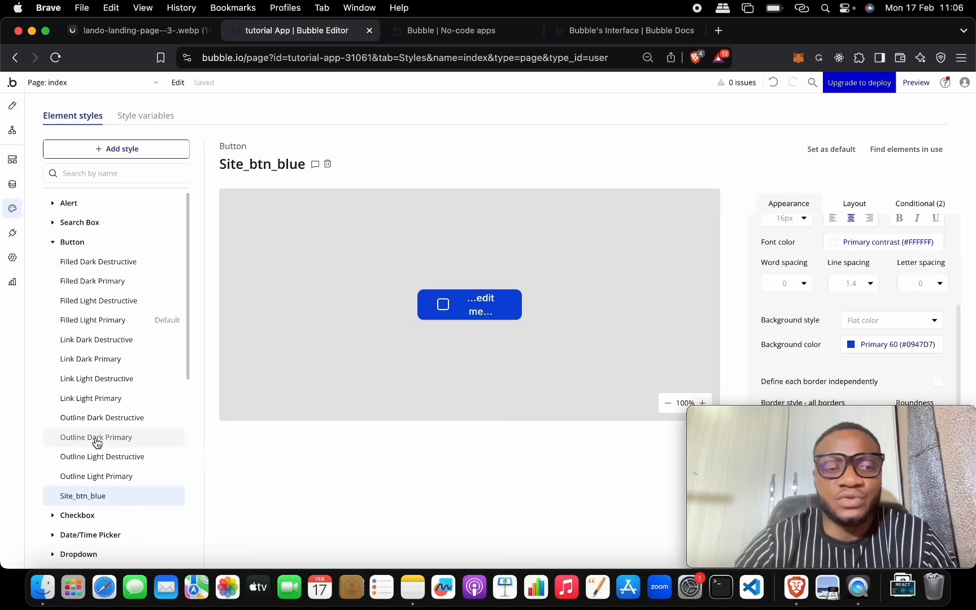
scroll(102, 384, down, 7)
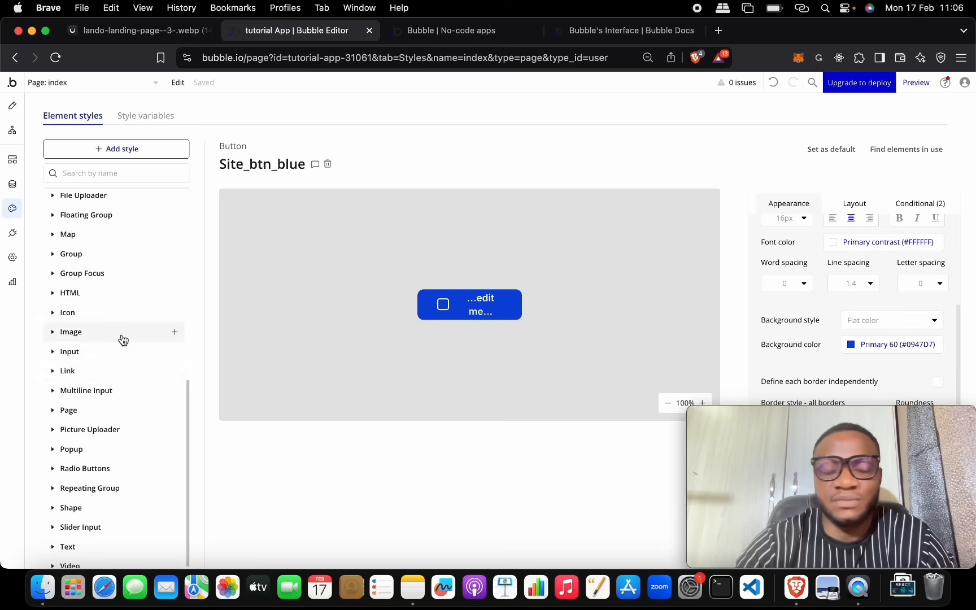
click(13, 105)
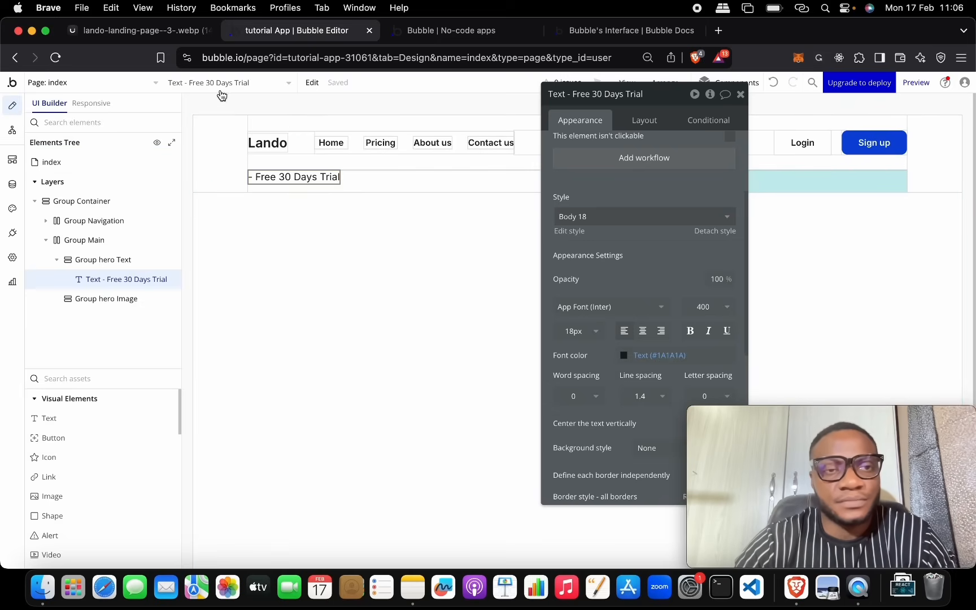
click(141, 30)
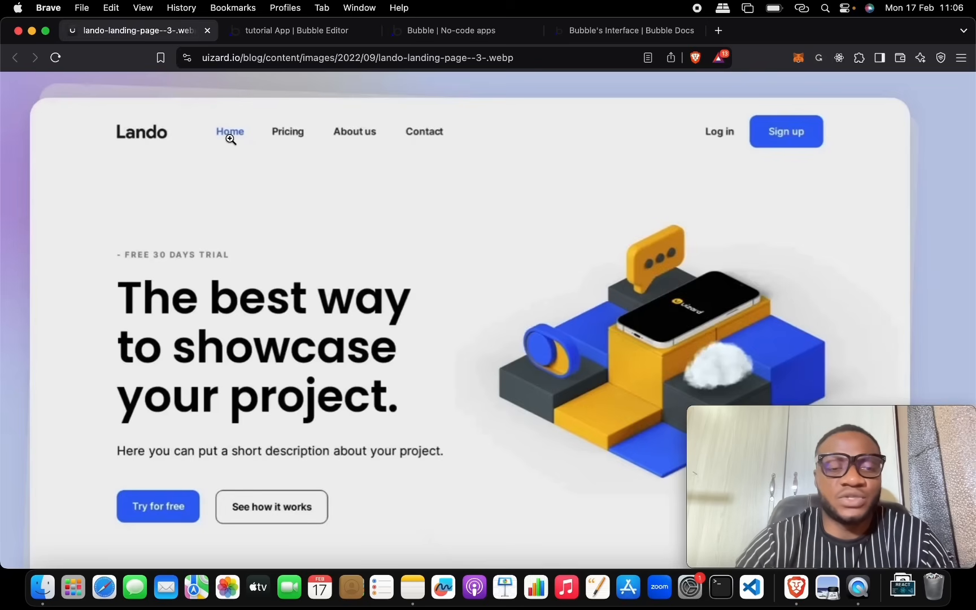
Step: Add a second text below the trial label reading 'The Best Way To showcase your project'
click(310, 31)
drag(120, 420, 380, 183)
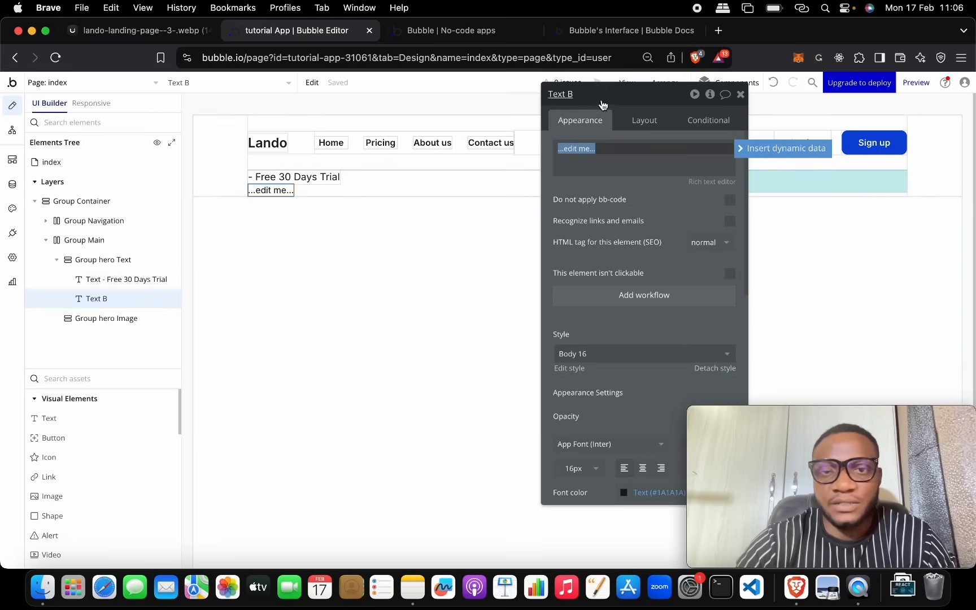
text(T)
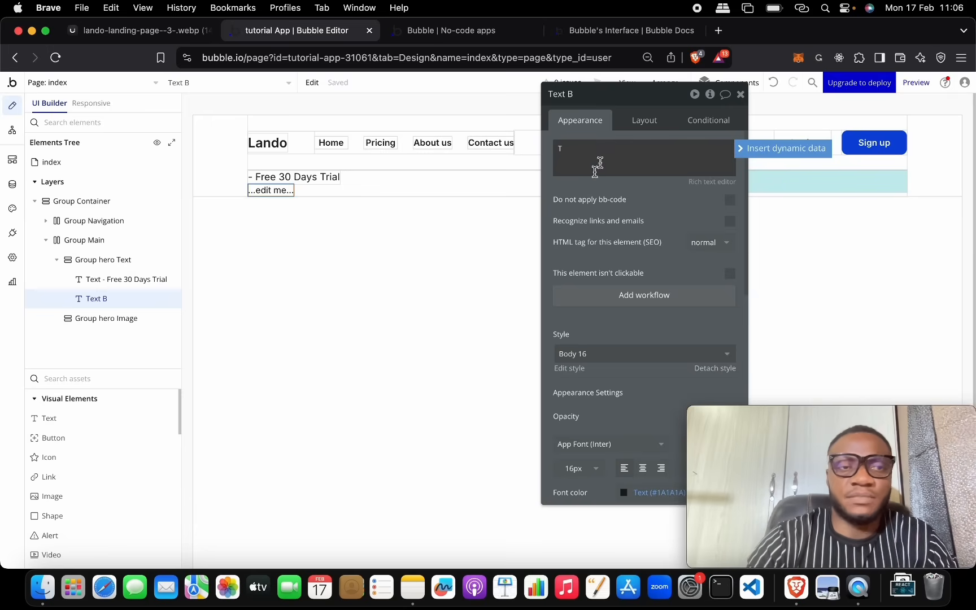
click(160, 33)
click(277, 35)
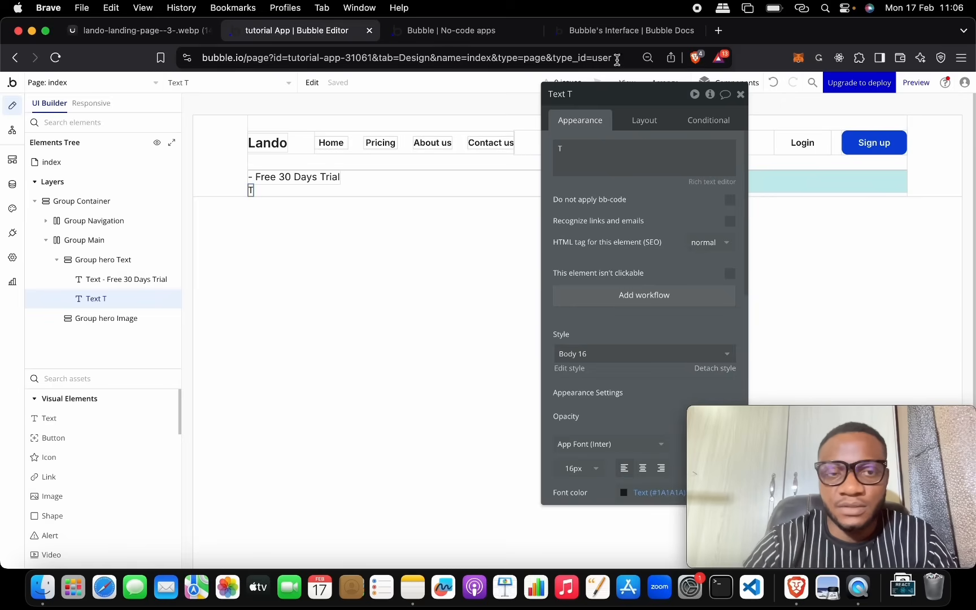
double_click(601, 148)
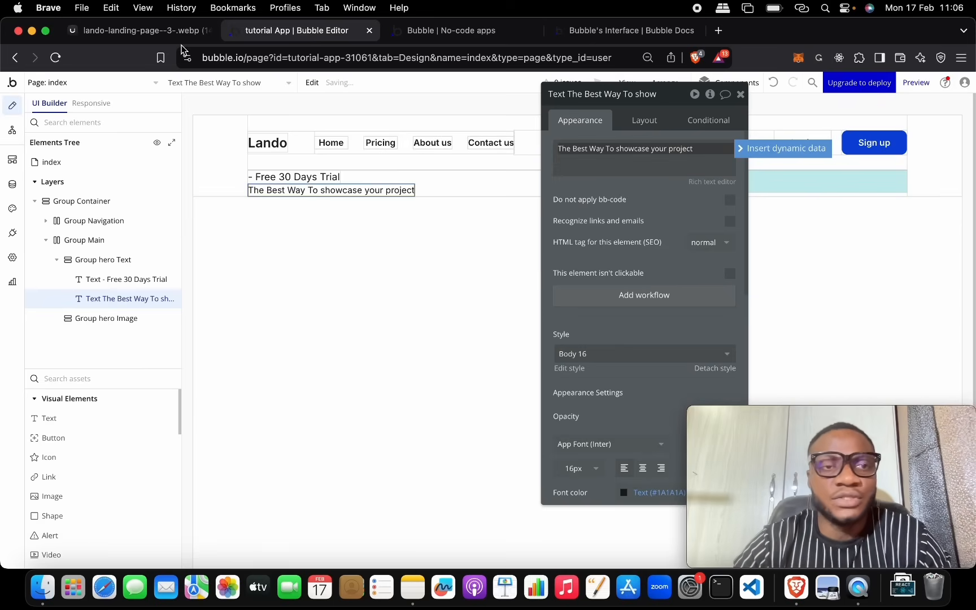
click(168, 33)
click(247, 30)
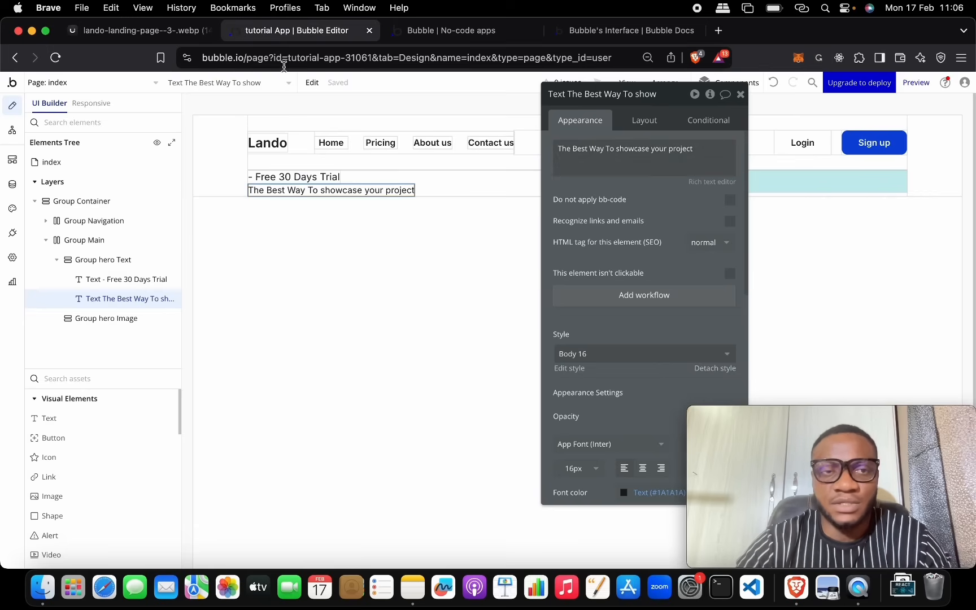
click(172, 35)
click(283, 30)
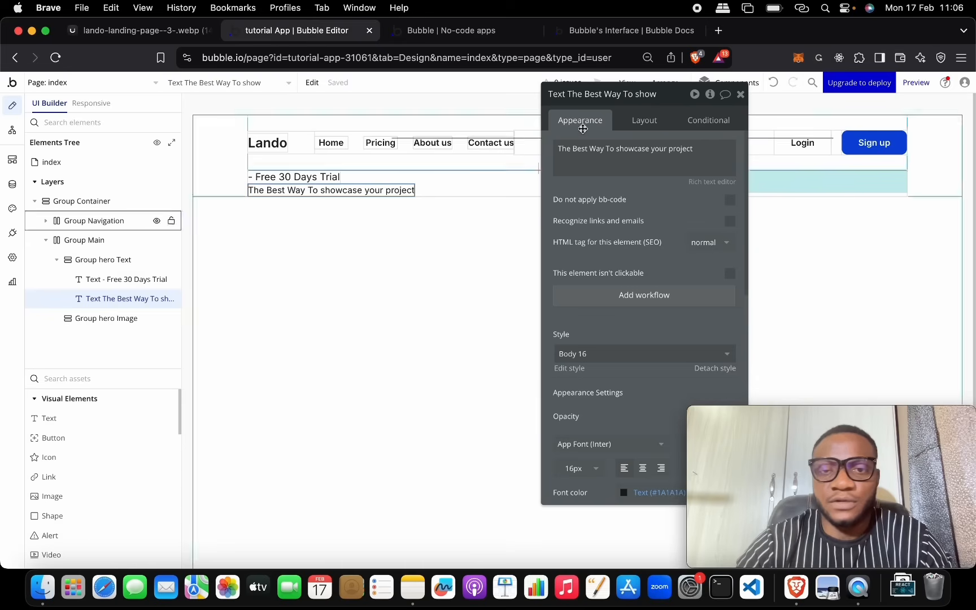
Step: Break the heading into three lines: 'The Best Way', 'To showcase', 'your project'
triple_click(608, 146)
click(605, 144)
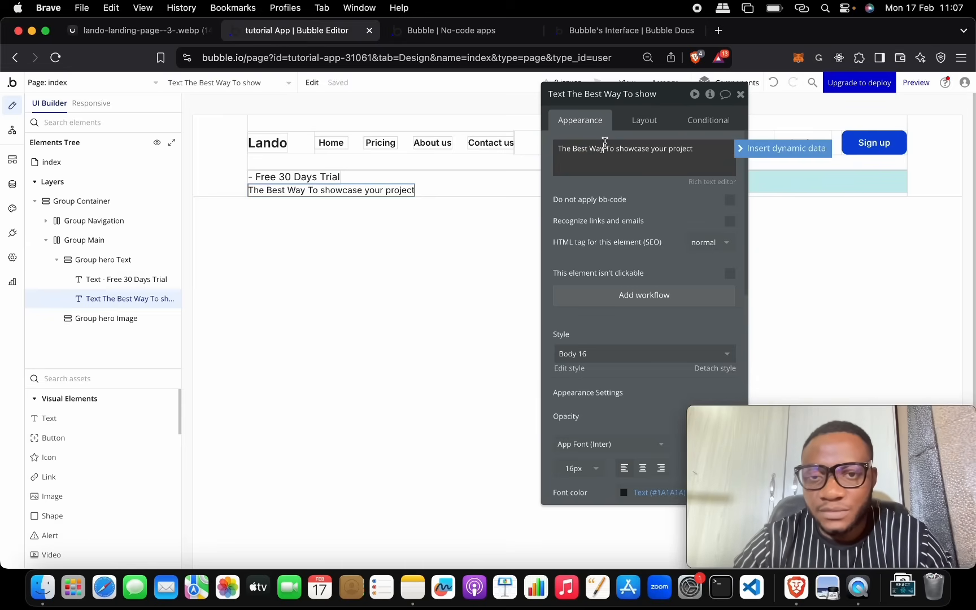
key(Return)
key(BackSpace)
key(BackSpace)
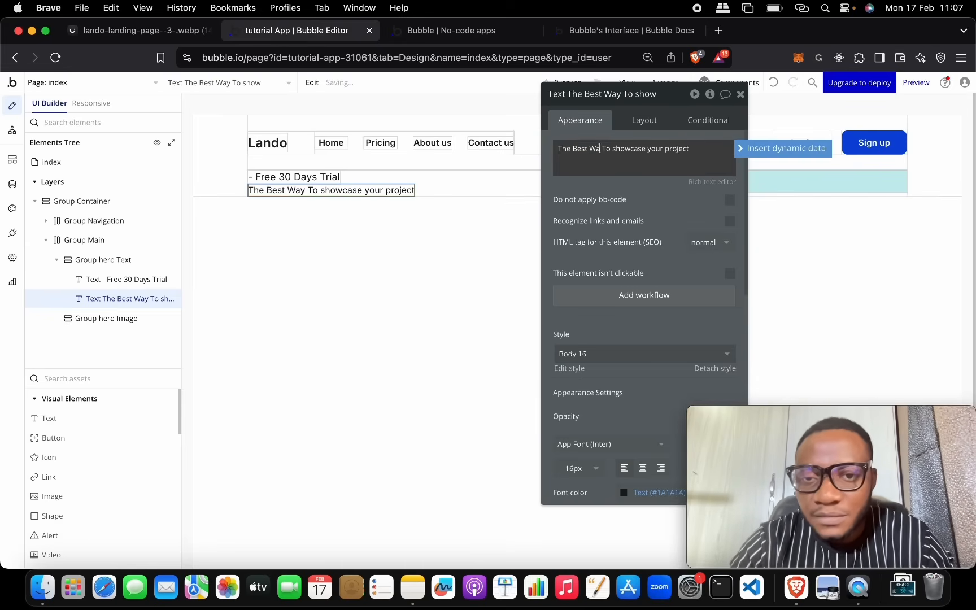
text(z)
key(BackSpace)
text(y)
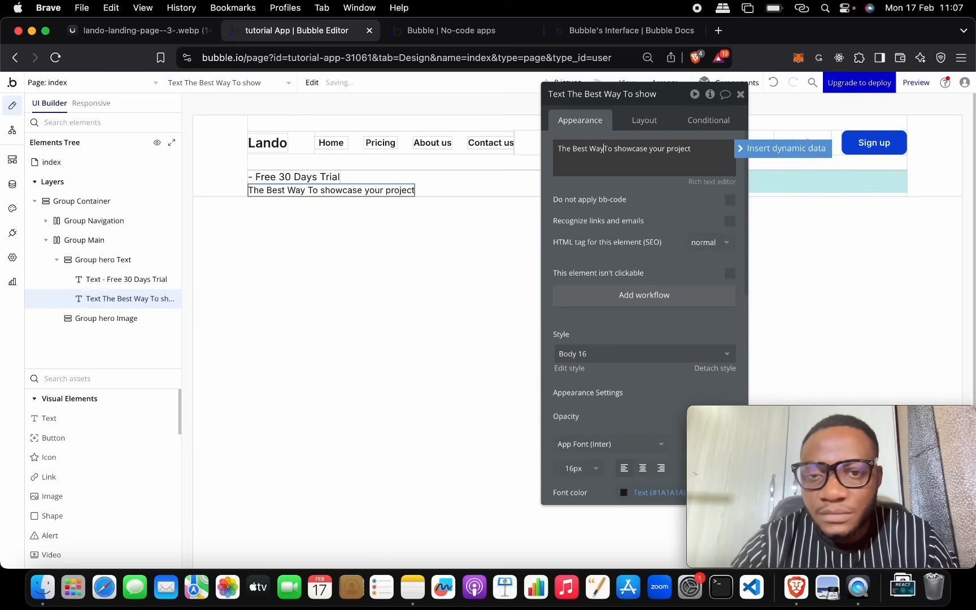
key(Return)
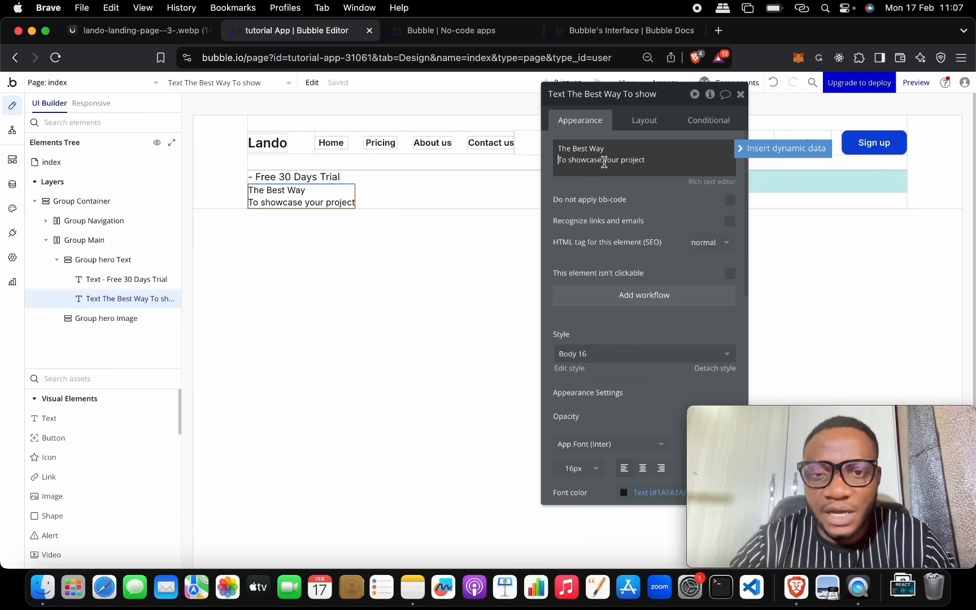
key(BackSpace)
key(Return)
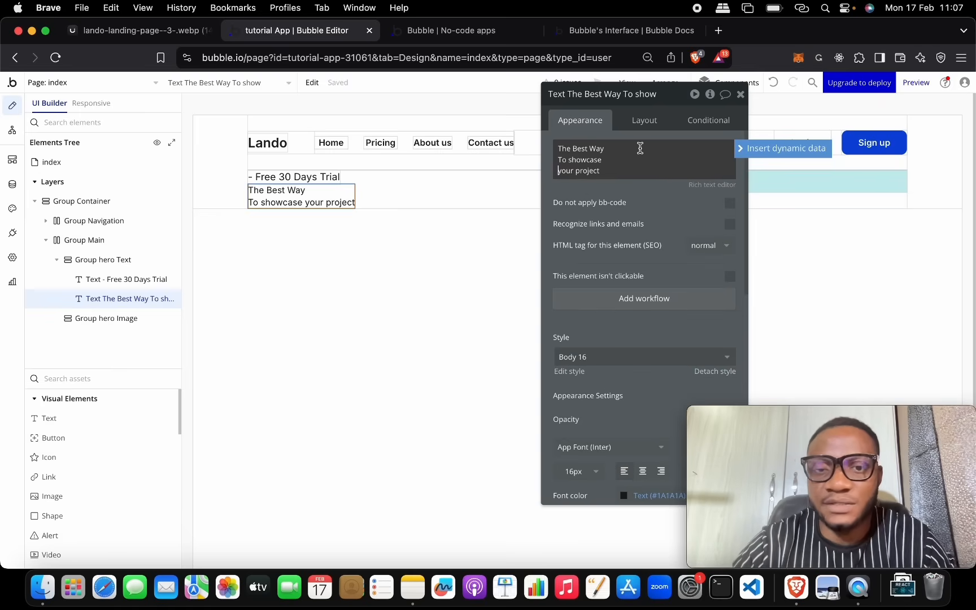
click(164, 30)
click(290, 23)
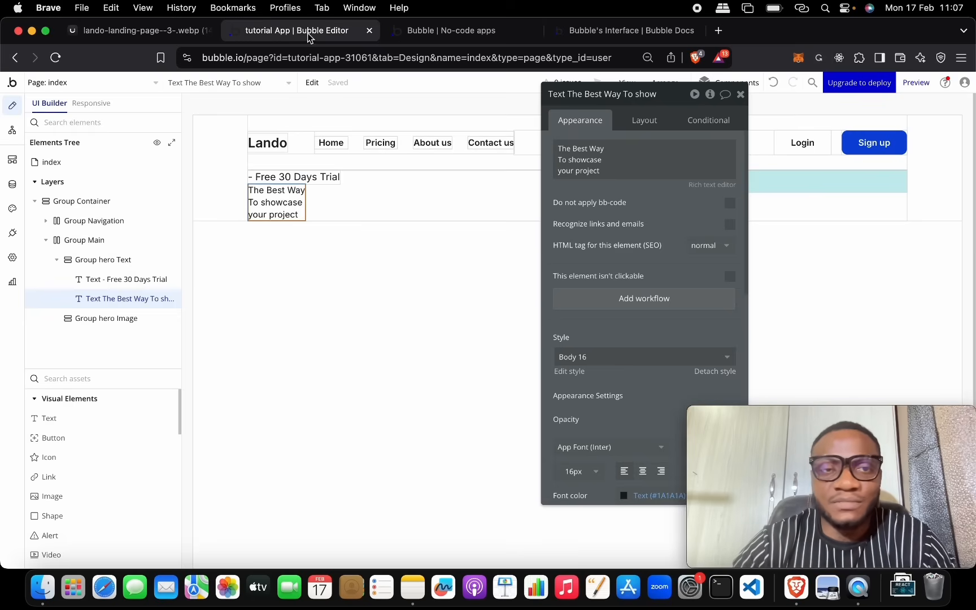
scroll(593, 267, down, 3)
Step: Apply the Heading 1 style to the hero heading instead of Heading 2
scroll(593, 267, down, 2)
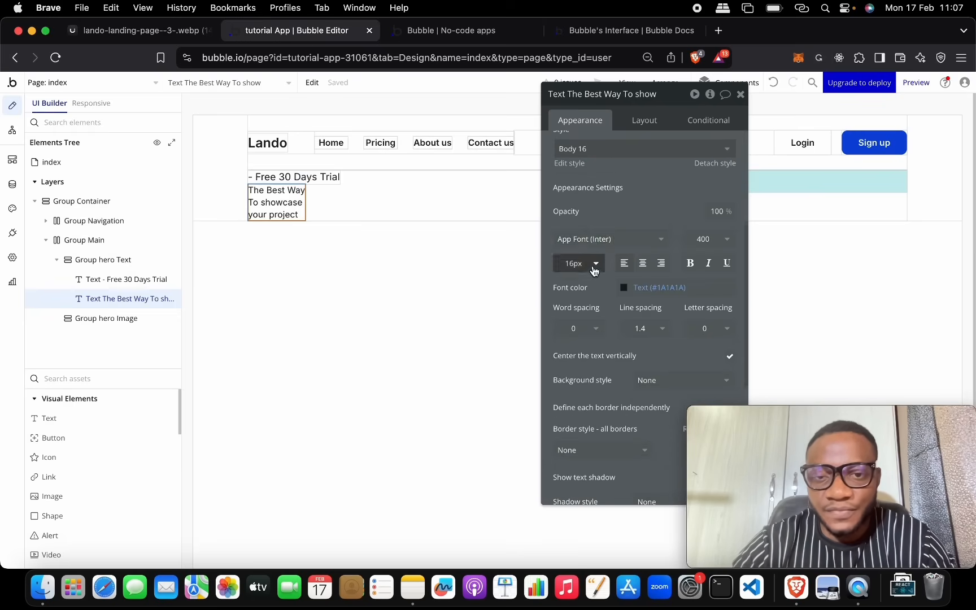
click(604, 150)
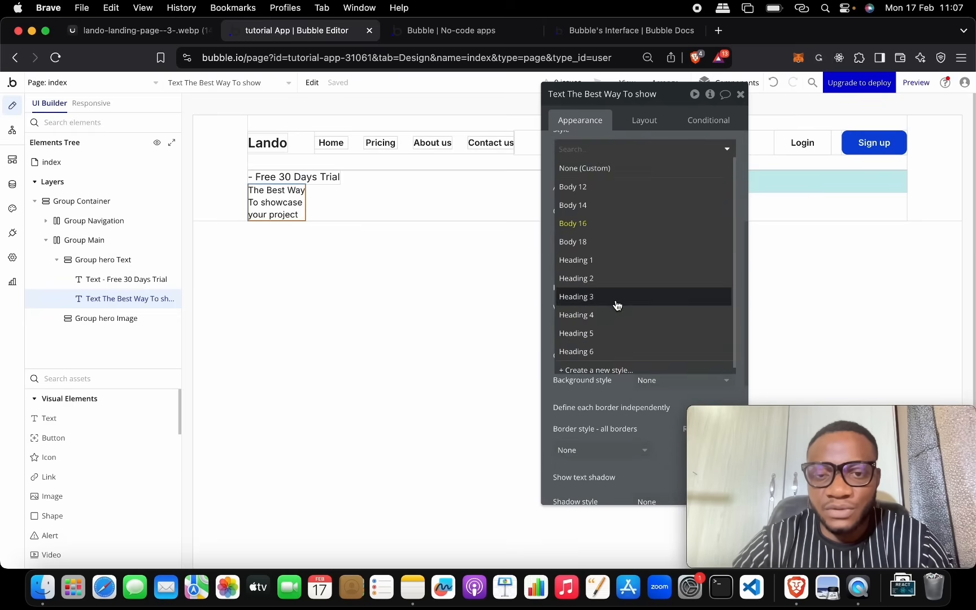
click(614, 279)
click(606, 157)
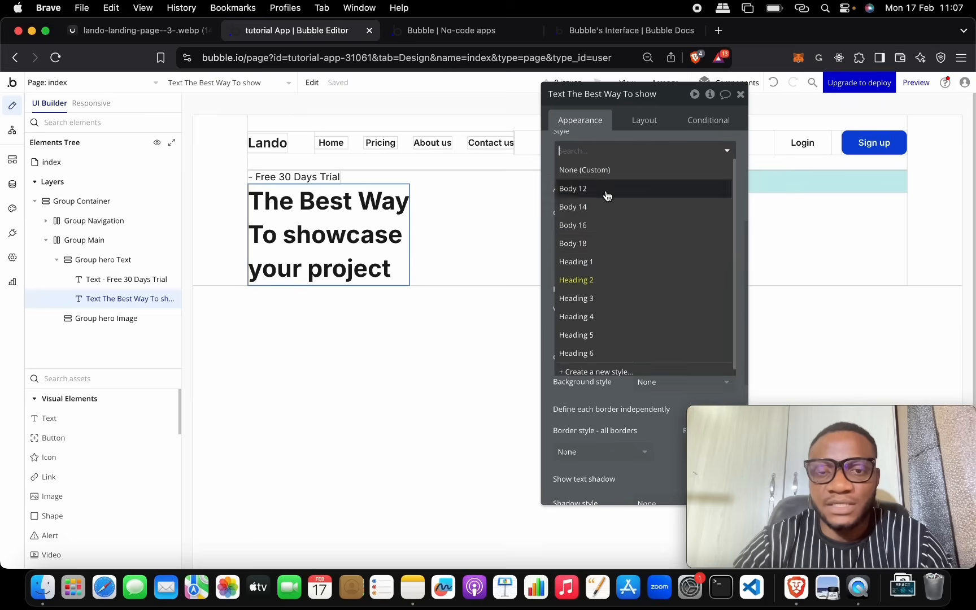
click(606, 263)
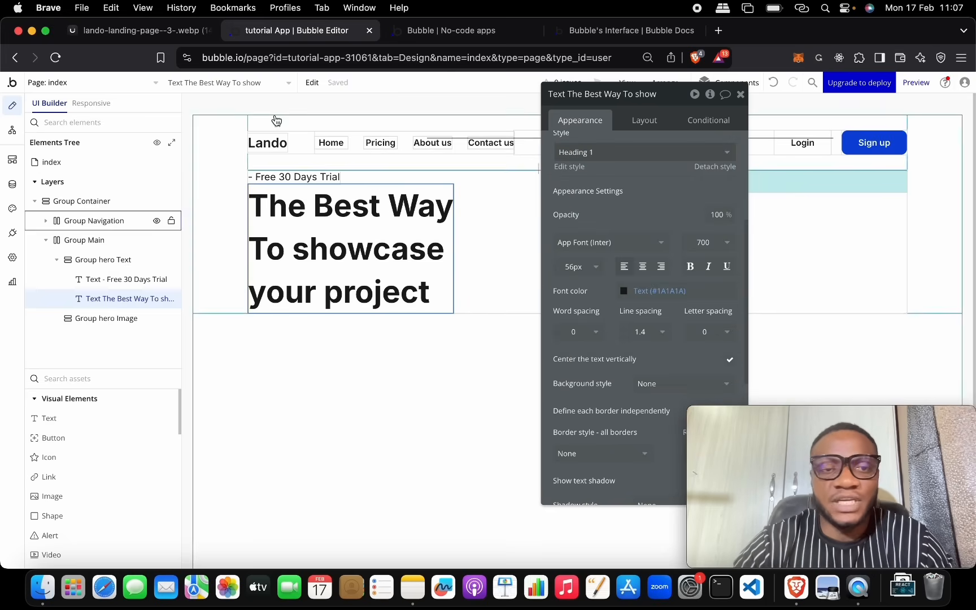
click(107, 30)
click(249, 32)
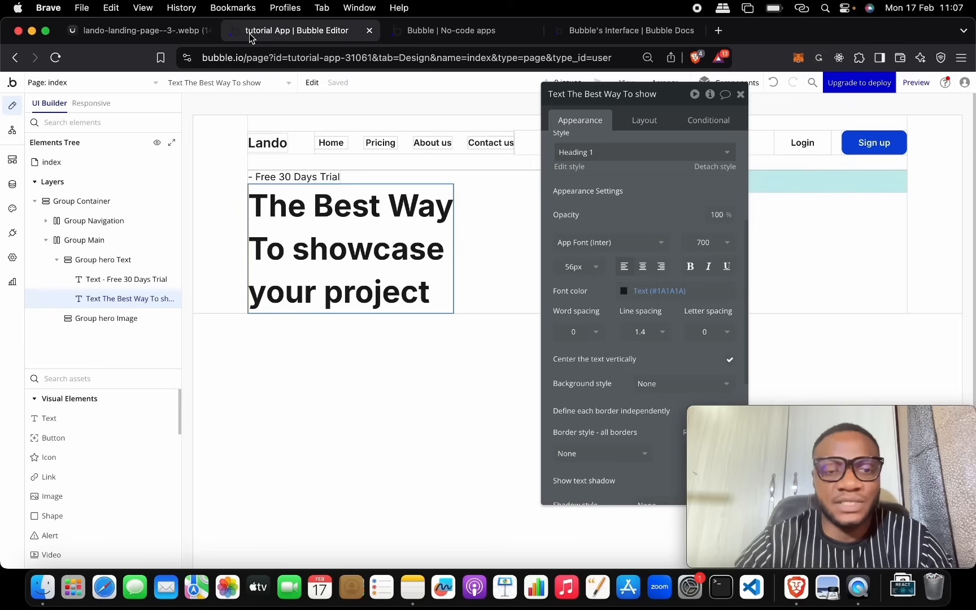
Step: Override the heading's font size to 70 px and view the reference design
click(594, 268)
click(572, 264)
click(580, 265)
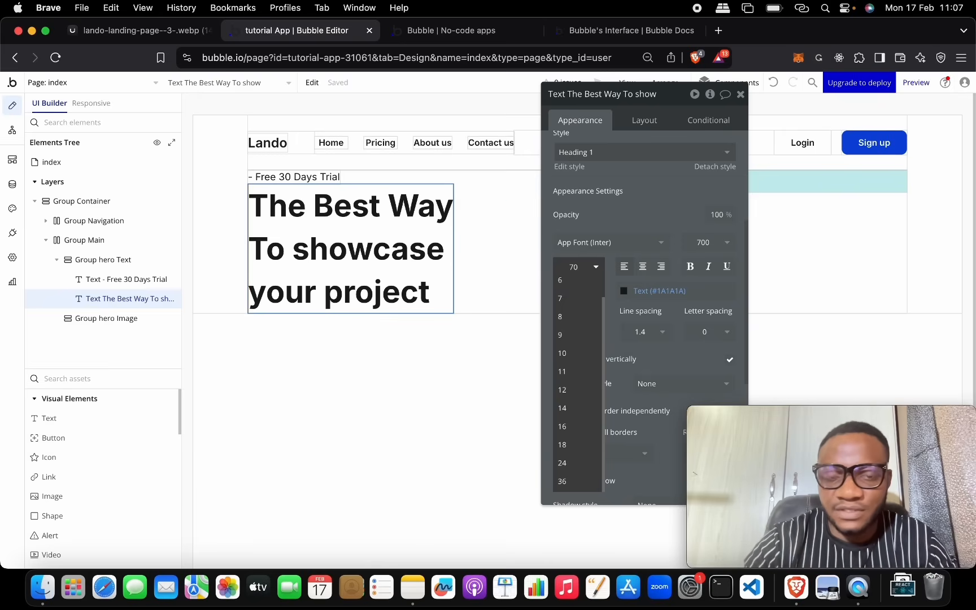
text(70)
key(Return)
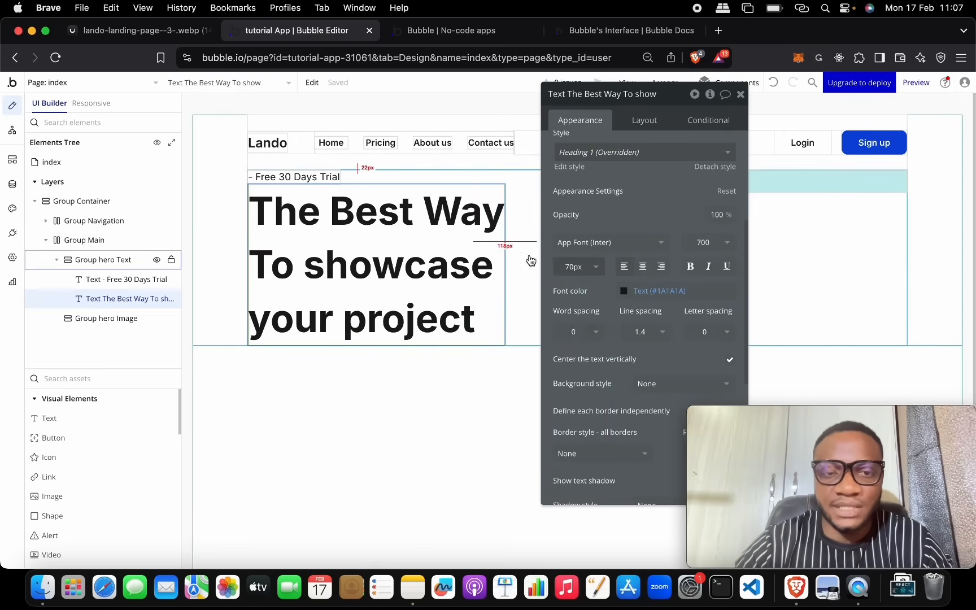
click(176, 37)
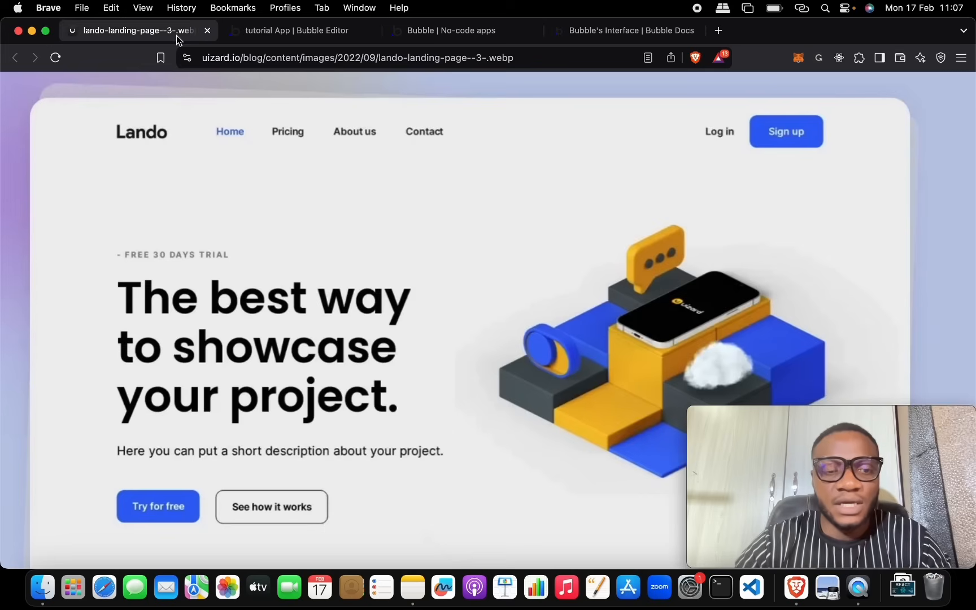
scroll(350, 435, down, 3)
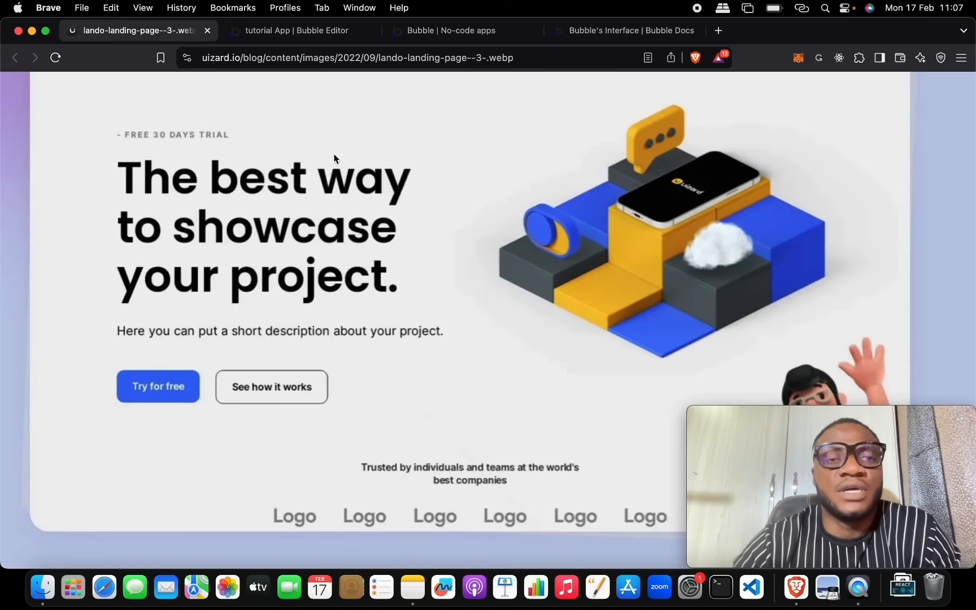
Step: Place a third text element under the heading and start typing the description
click(297, 38)
click(102, 420)
drag(102, 421, 514, 314)
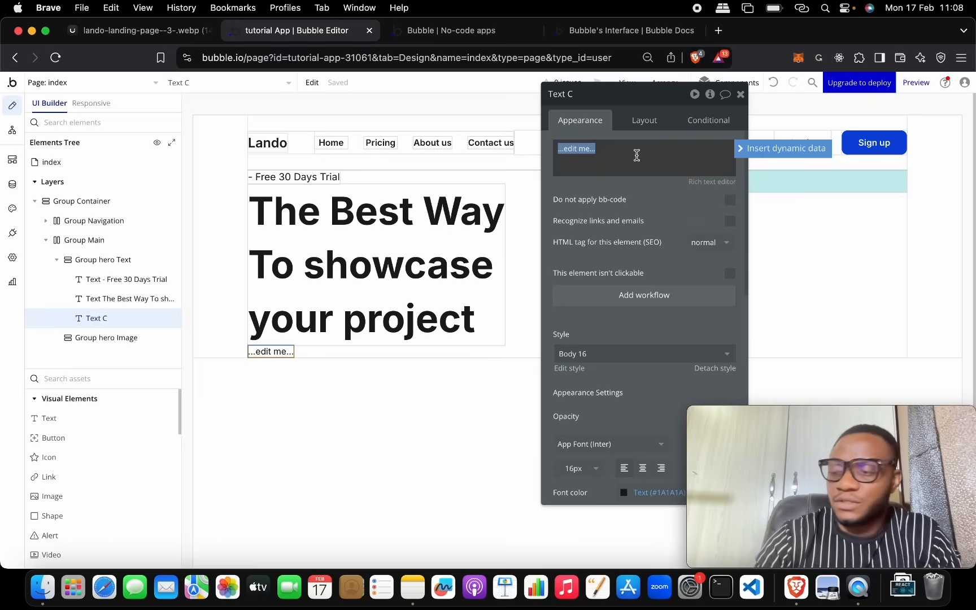
text(Here you can showc)
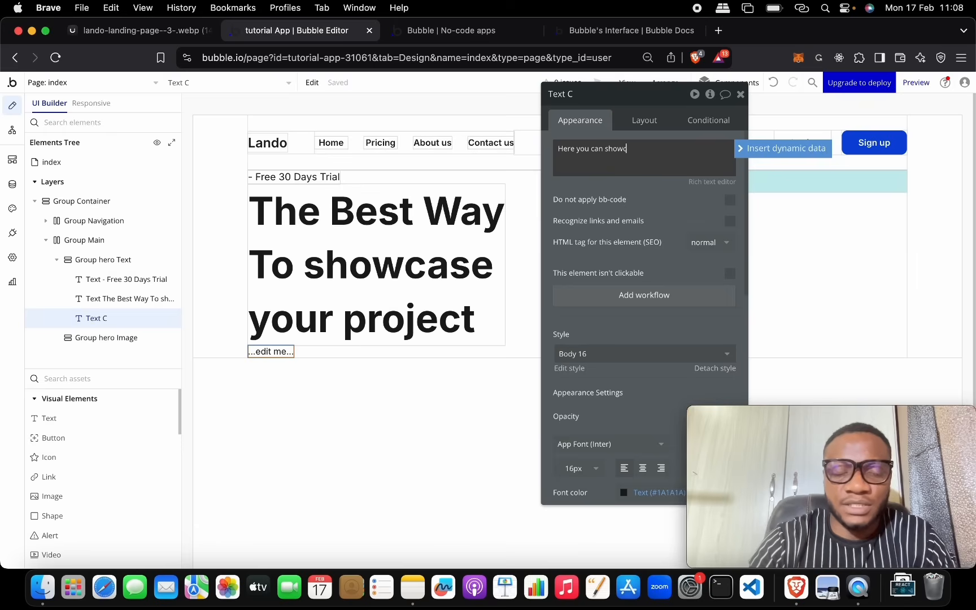
text(ase the descr)
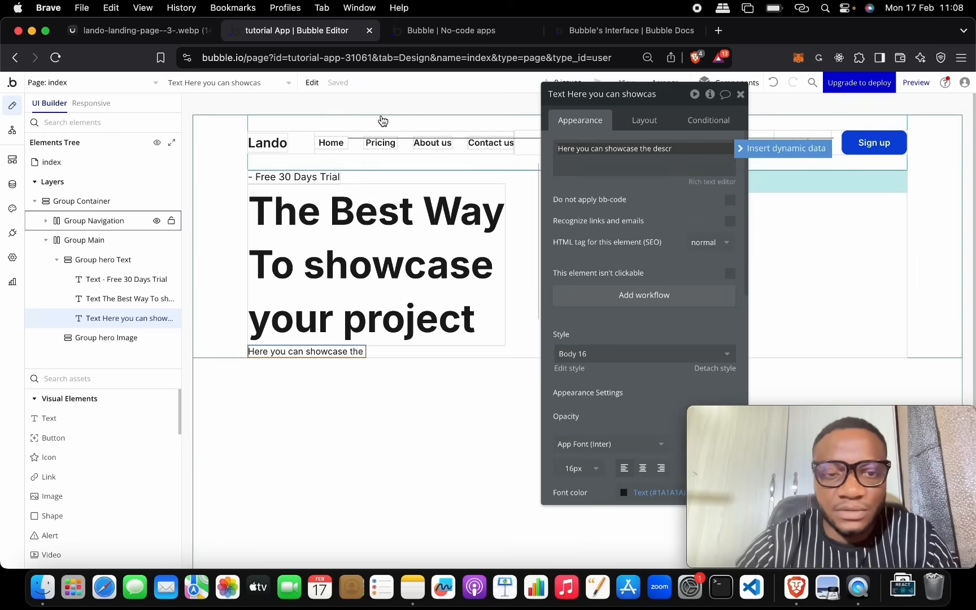
click(105, 29)
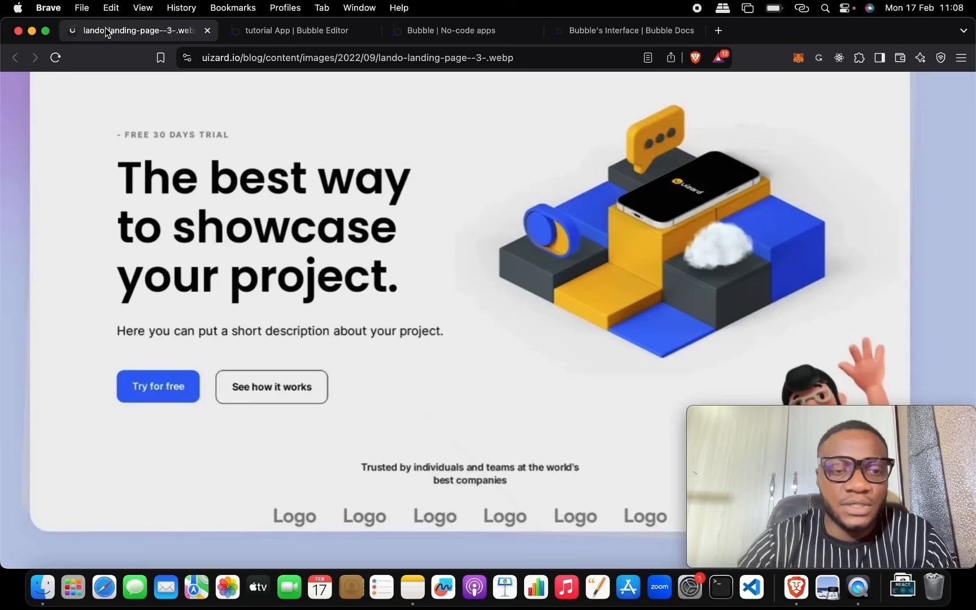
click(310, 31)
Step: Correct the wording to 'Here you can put short description about your project'
triple_click(629, 157)
click(608, 150)
click(673, 151)
drag(673, 151, 605, 150)
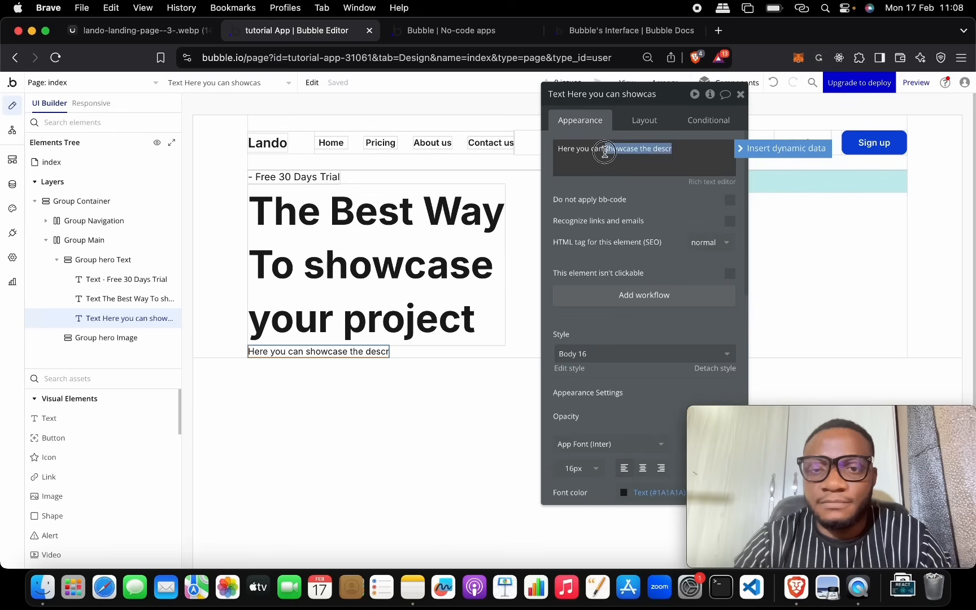
text(put)
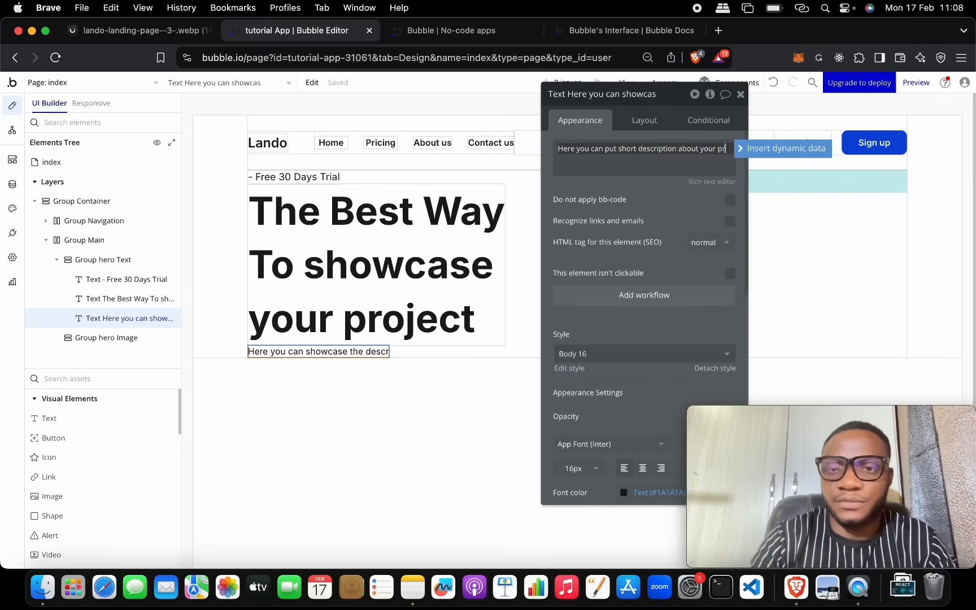
text(op)
key(BackSpace)
text(ject)
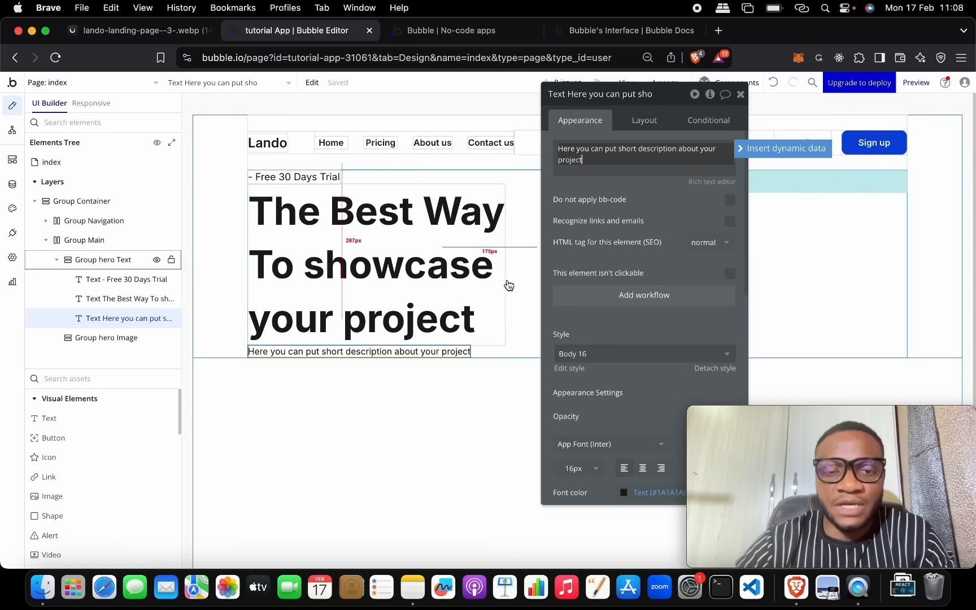
click(165, 30)
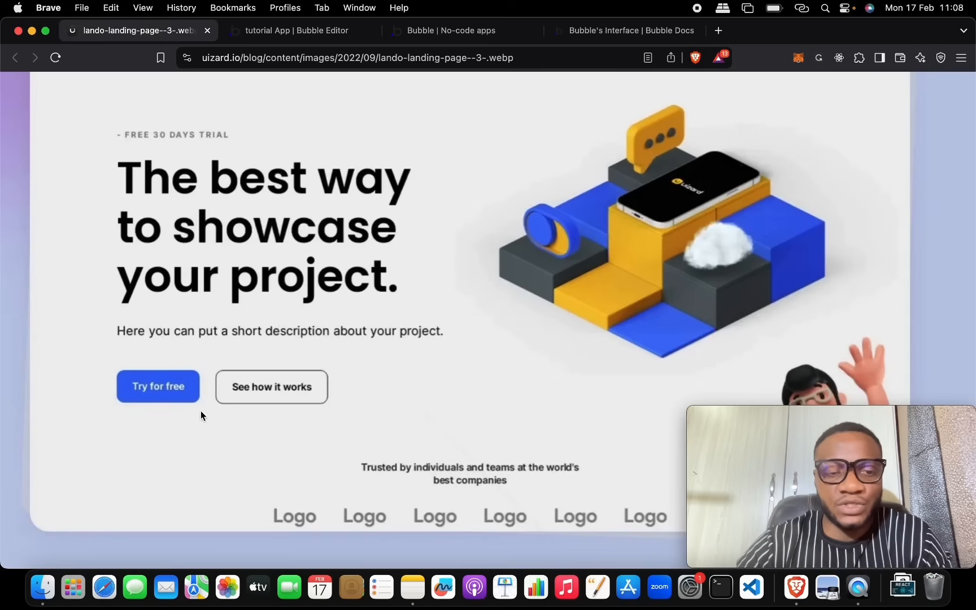
scroll(545, 290, up, 3)
scroll(544, 289, down, 3)
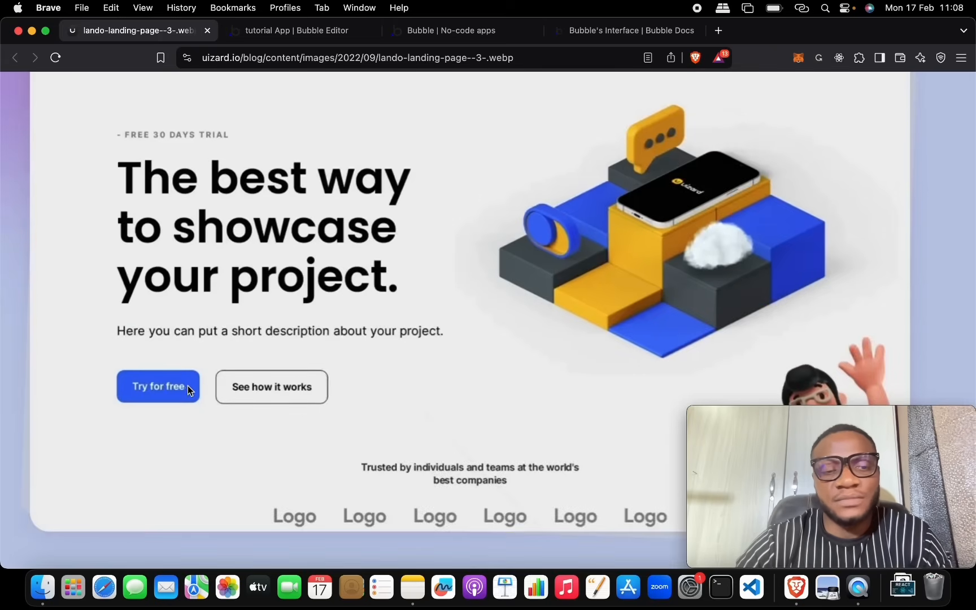
click(274, 32)
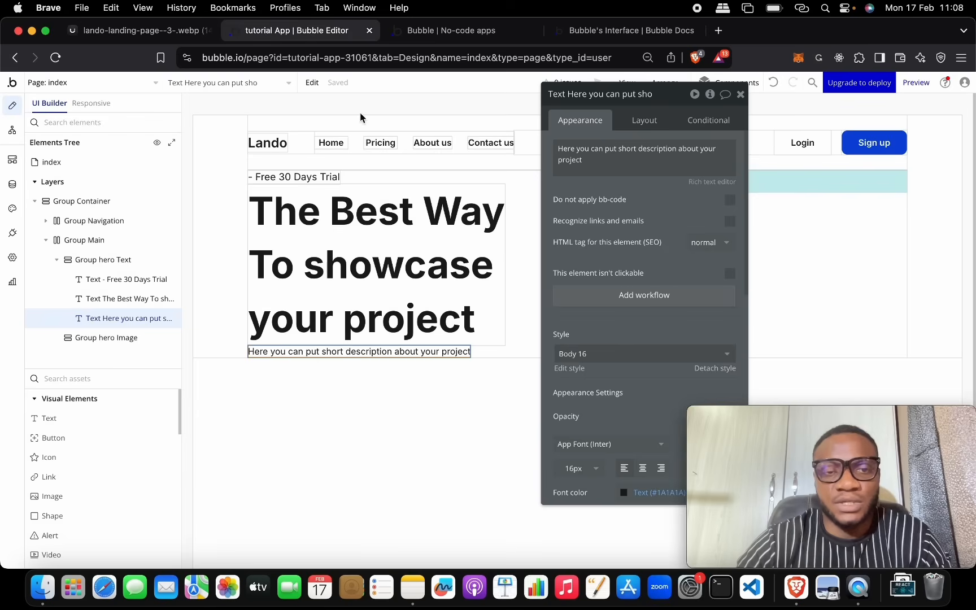
Step: Add a button below the description labelled 'Try For Fee'
drag(99, 440, 518, 327)
drag(301, 354, 366, 342)
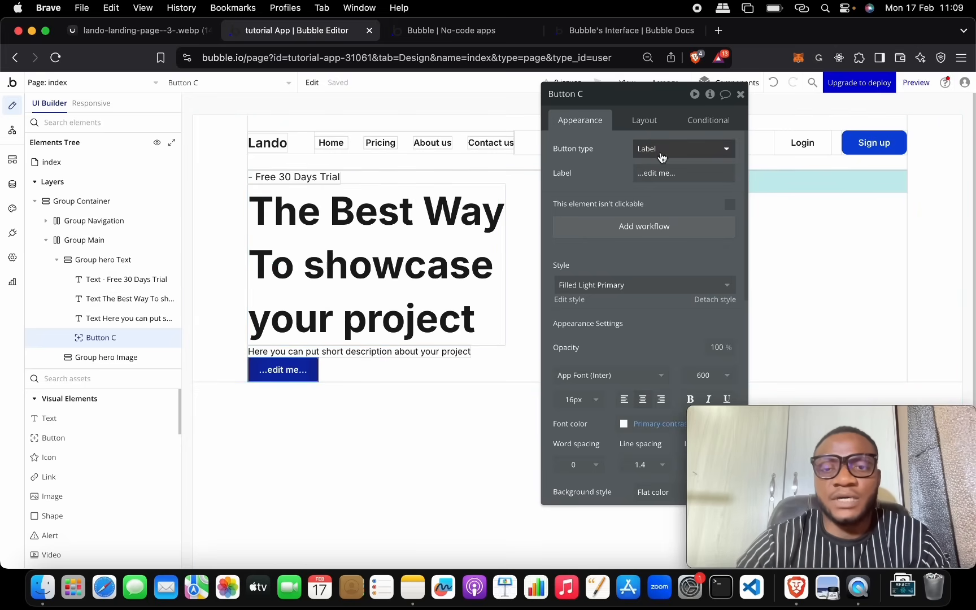
click(144, 30)
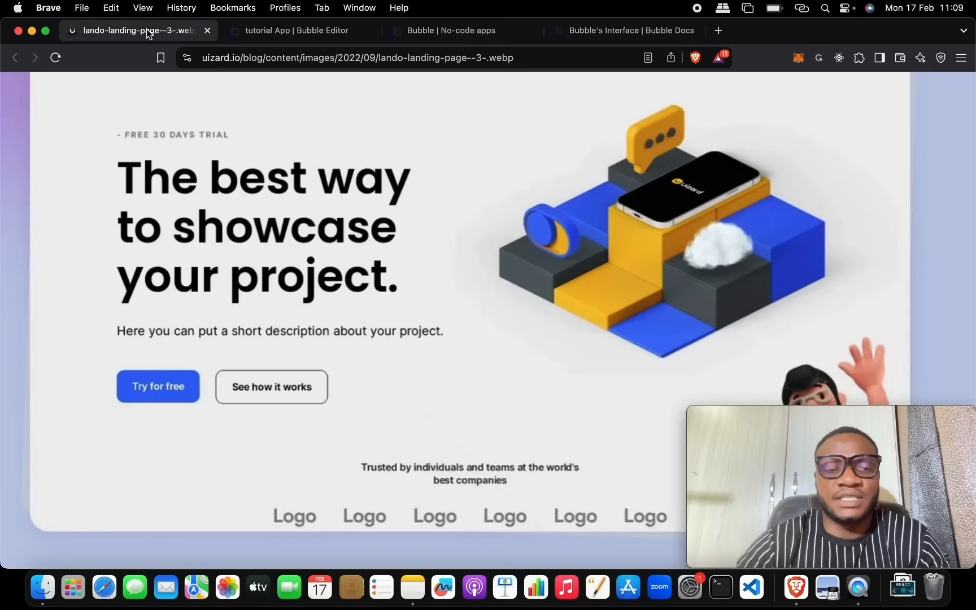
click(284, 34)
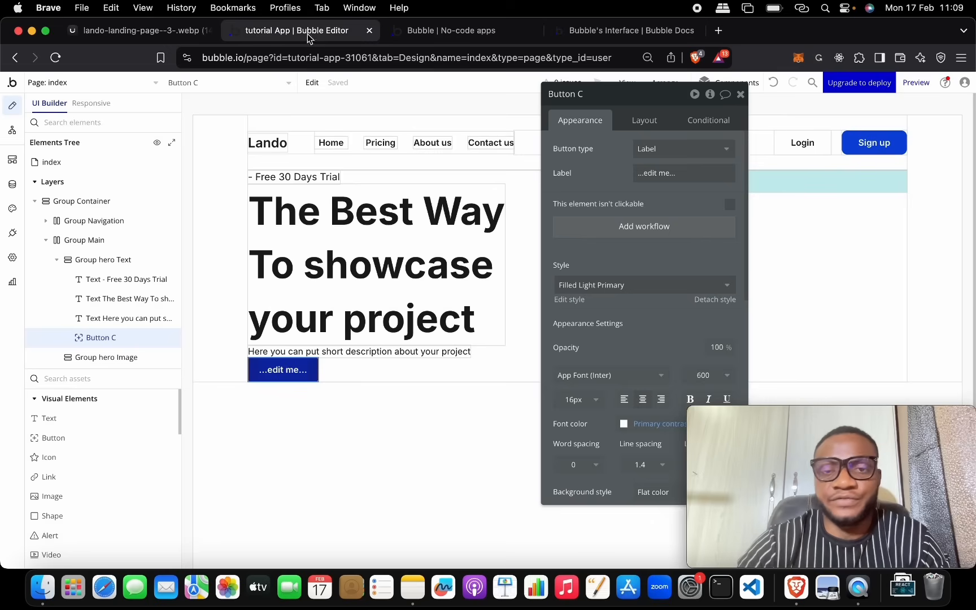
click(656, 169)
text(Try)
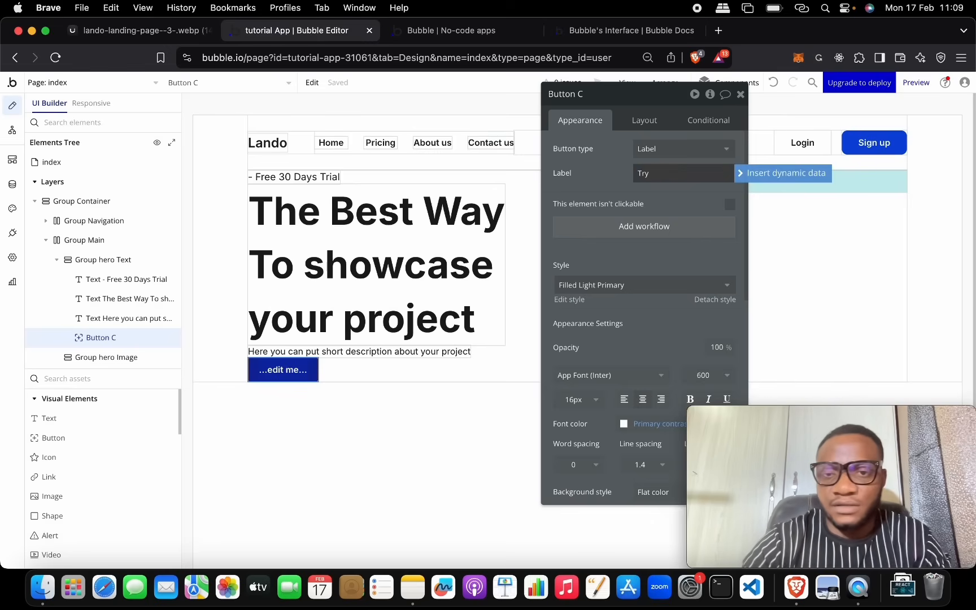
text( For)
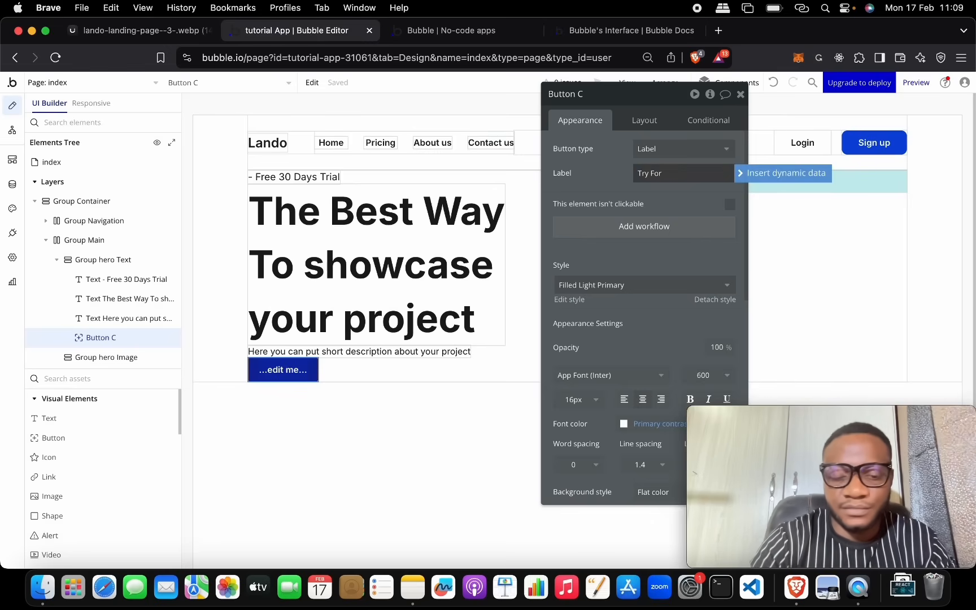
text( Fee)
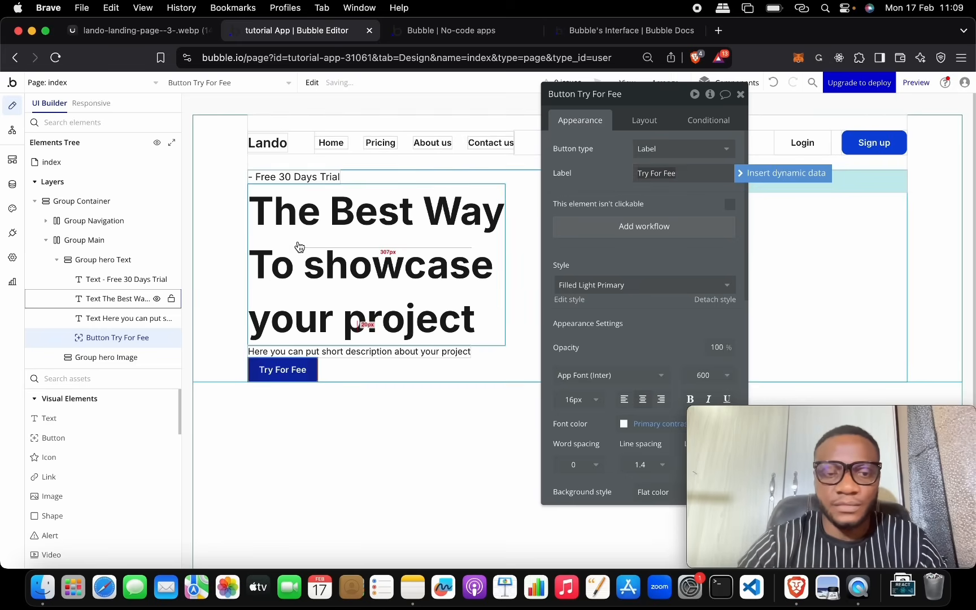
click(298, 370)
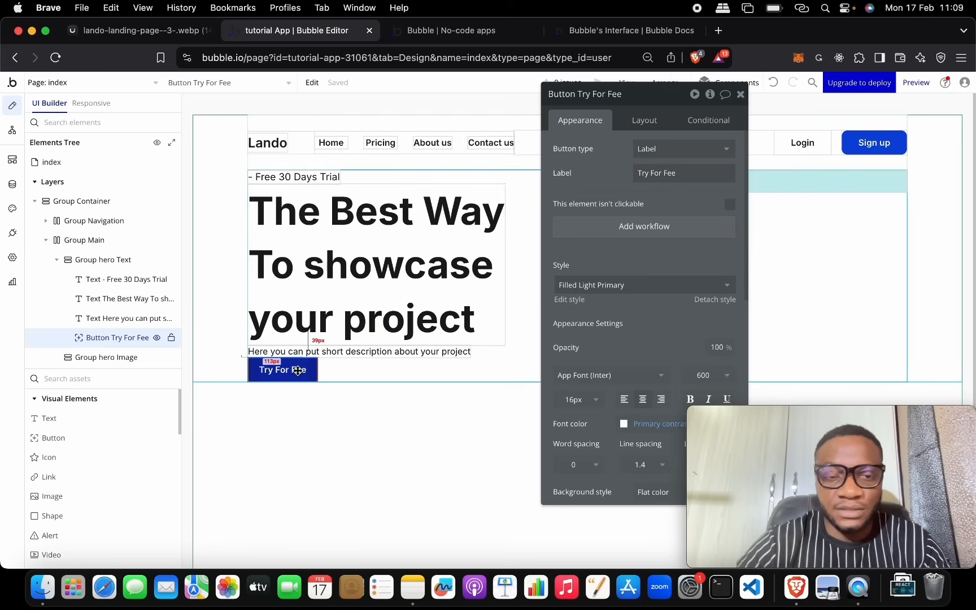
Step: Duplicate the button and relabel the copy 'See How It Works'
key(super+d)
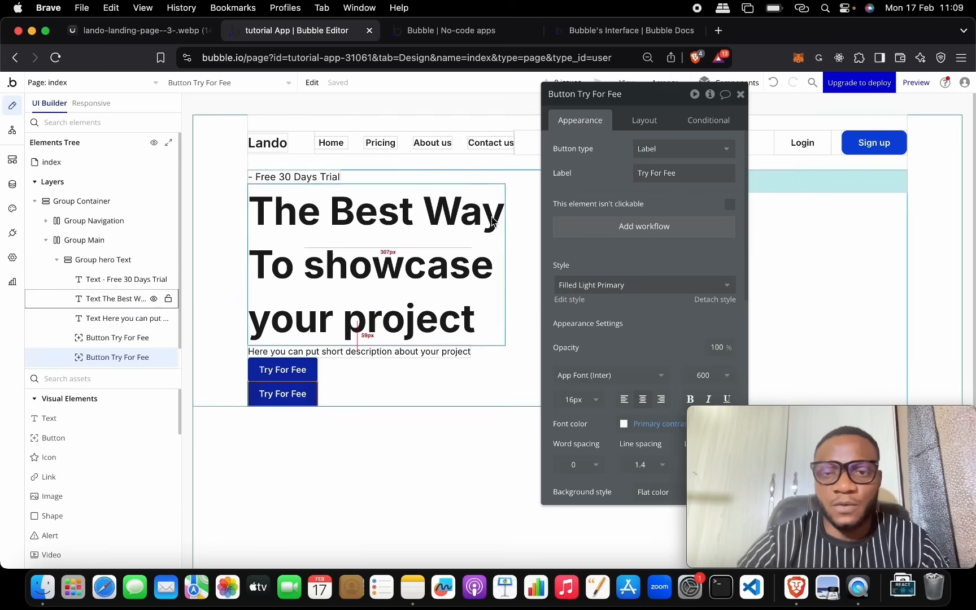
triple_click(645, 173)
text(See How It Works)
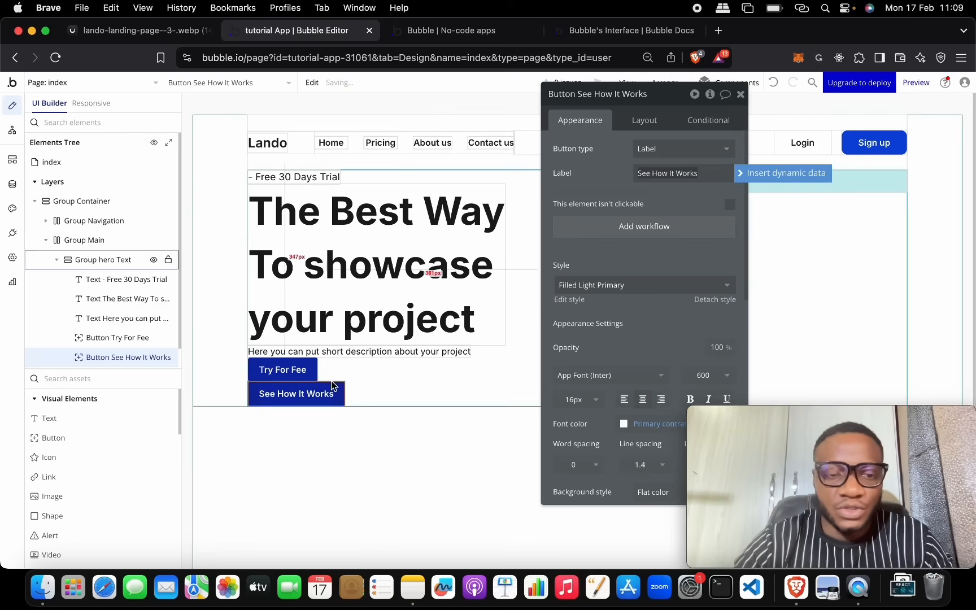
click(355, 387)
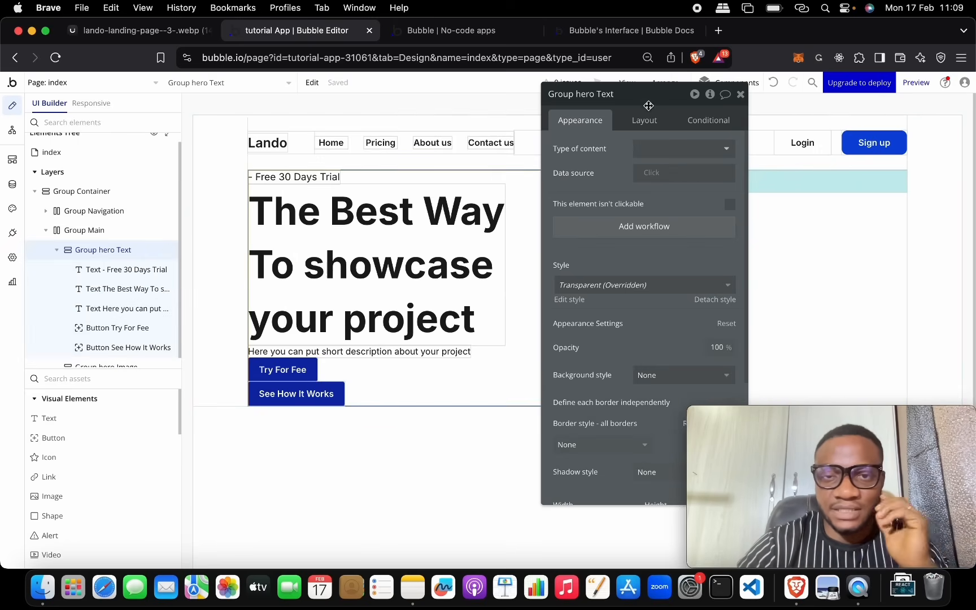
Step: Reposition the property panel and review the Lando reference design
drag(647, 99, 776, 130)
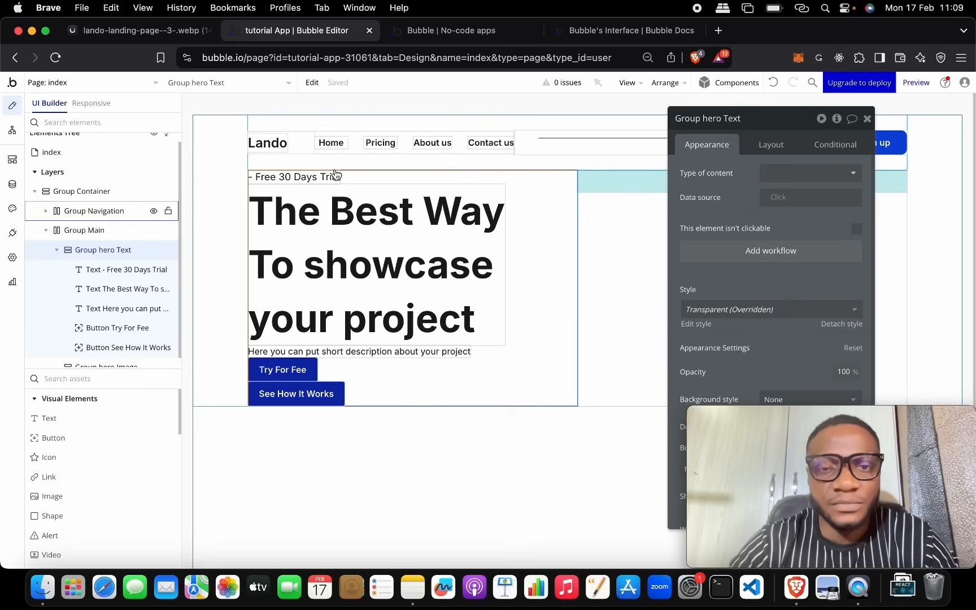
click(163, 32)
scroll(387, 213, up, 3)
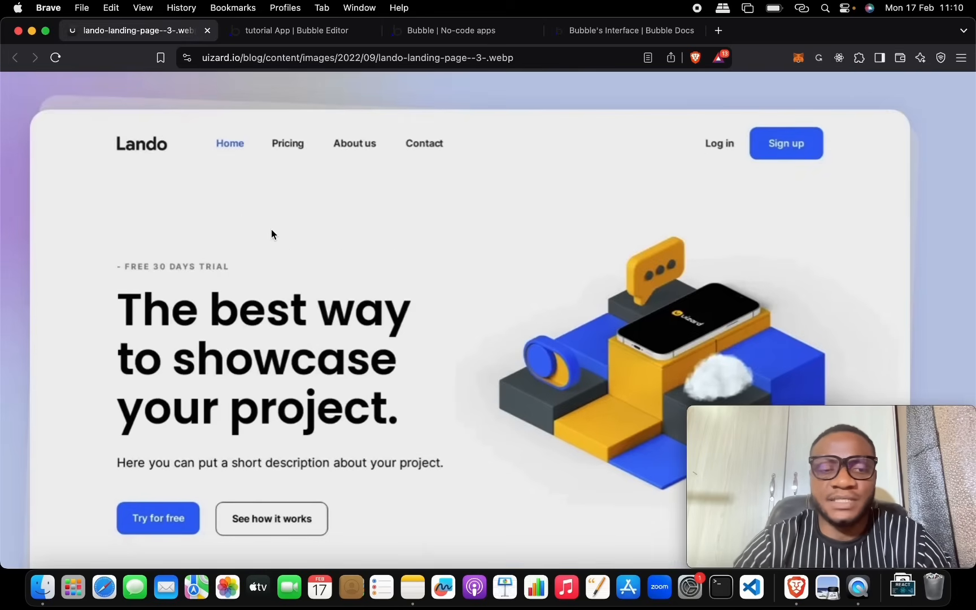
scroll(615, 314, down, 3)
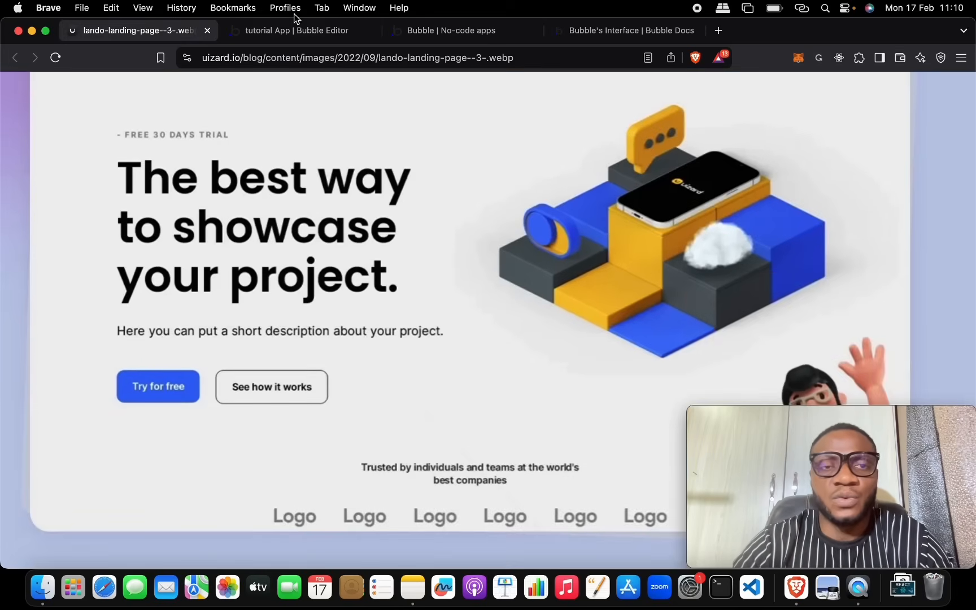
click(297, 31)
Step: Select Group Main and give it 50 px of top padding in its Layout settings
click(85, 229)
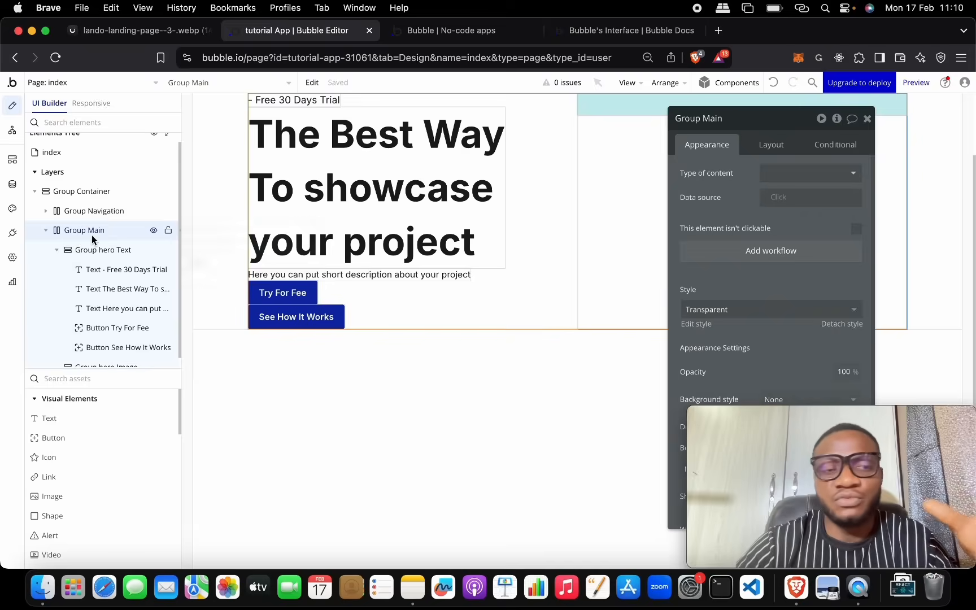
scroll(583, 226, up, 2)
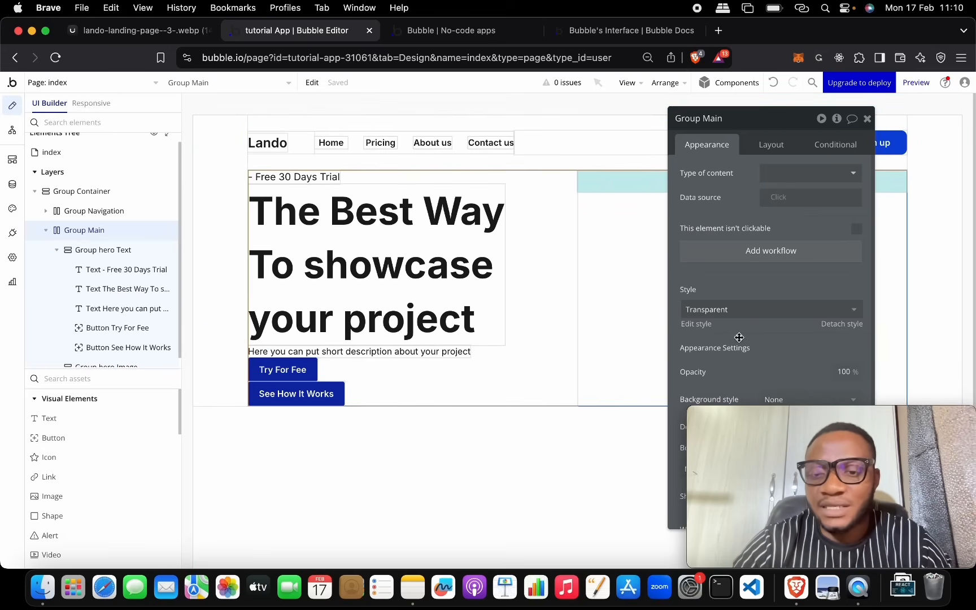
click(838, 416)
drag(838, 416, 251, 417)
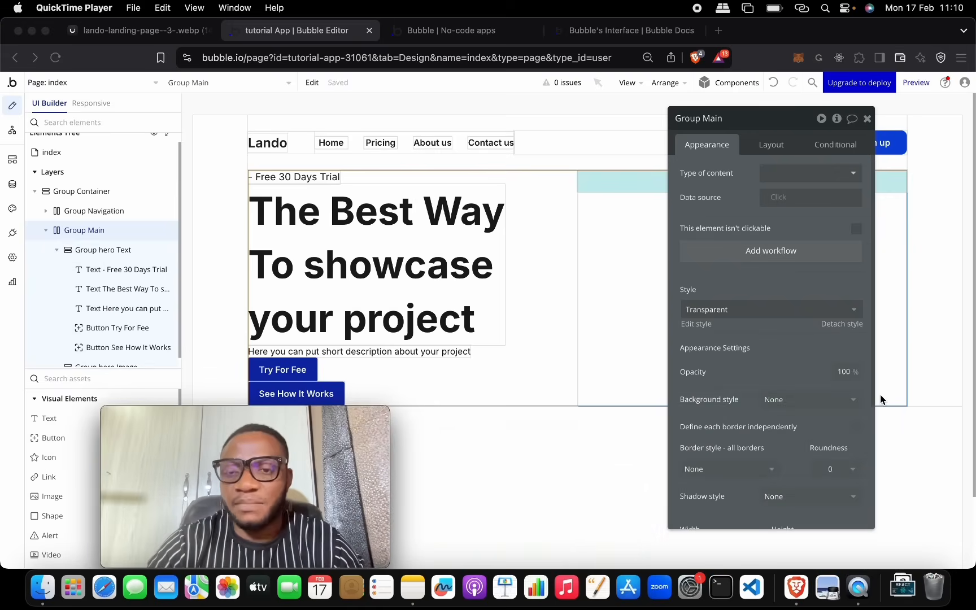
scroll(785, 399, down, 3)
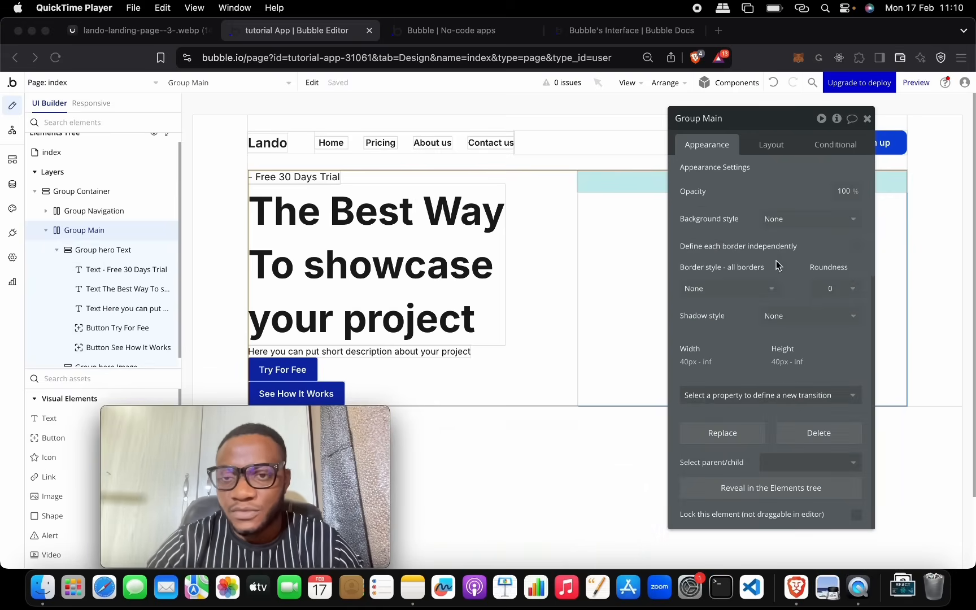
click(773, 148)
click(771, 146)
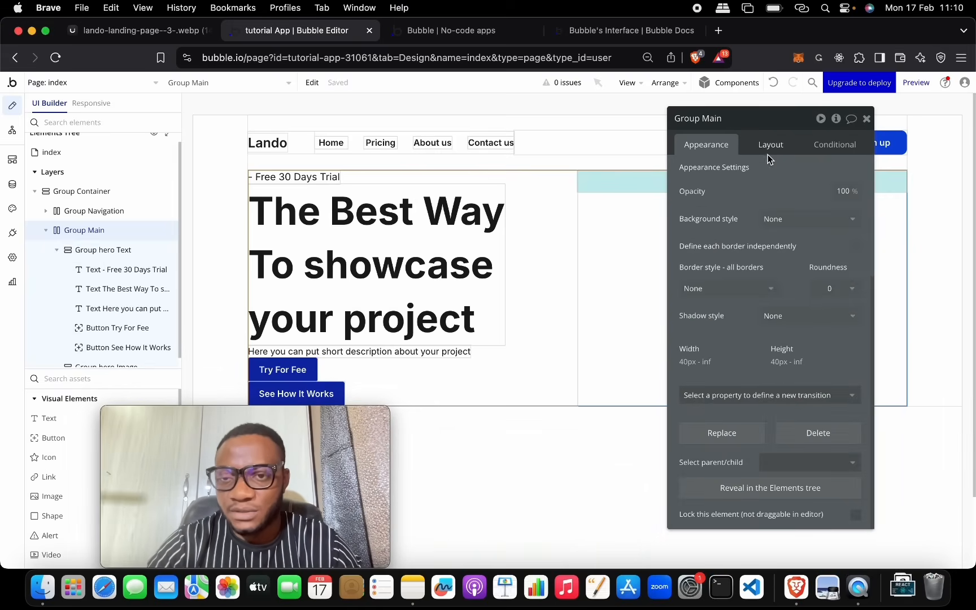
click(703, 515)
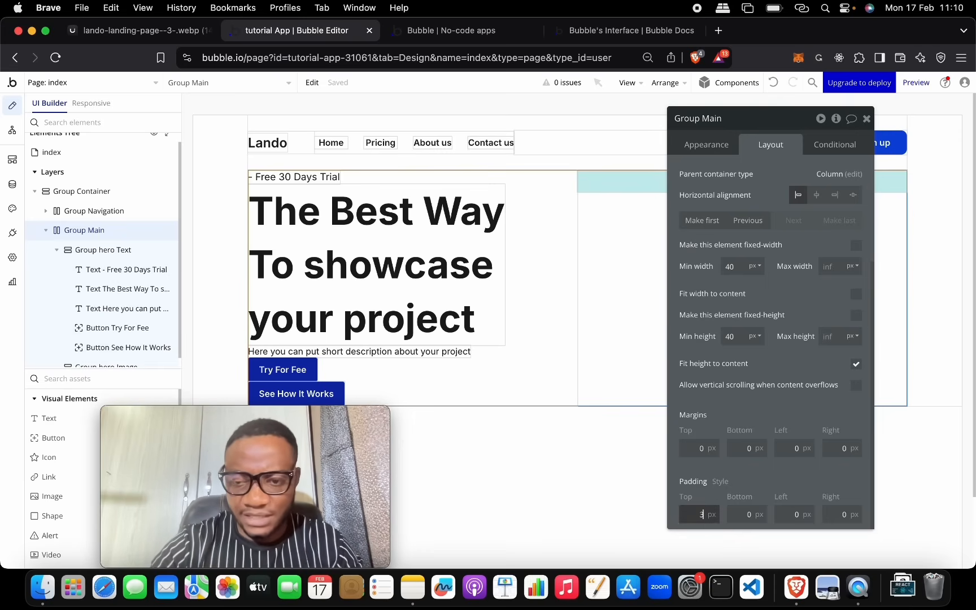
text(30)
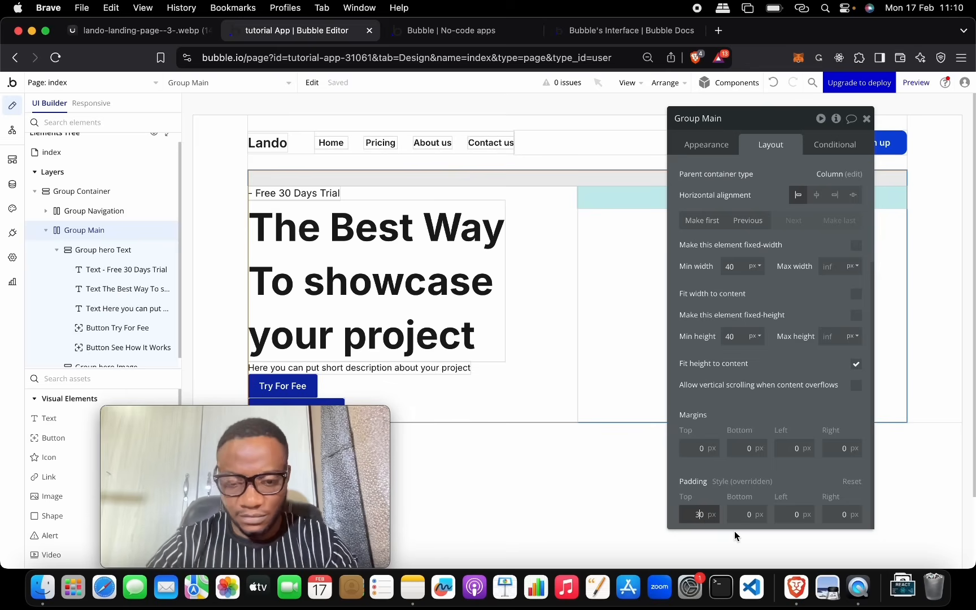
key(Return)
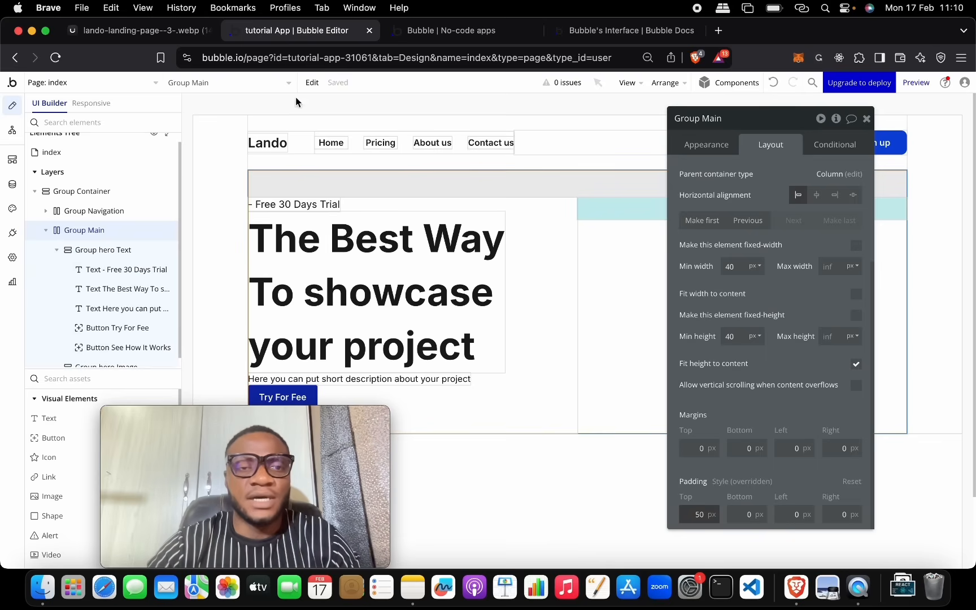
click(186, 30)
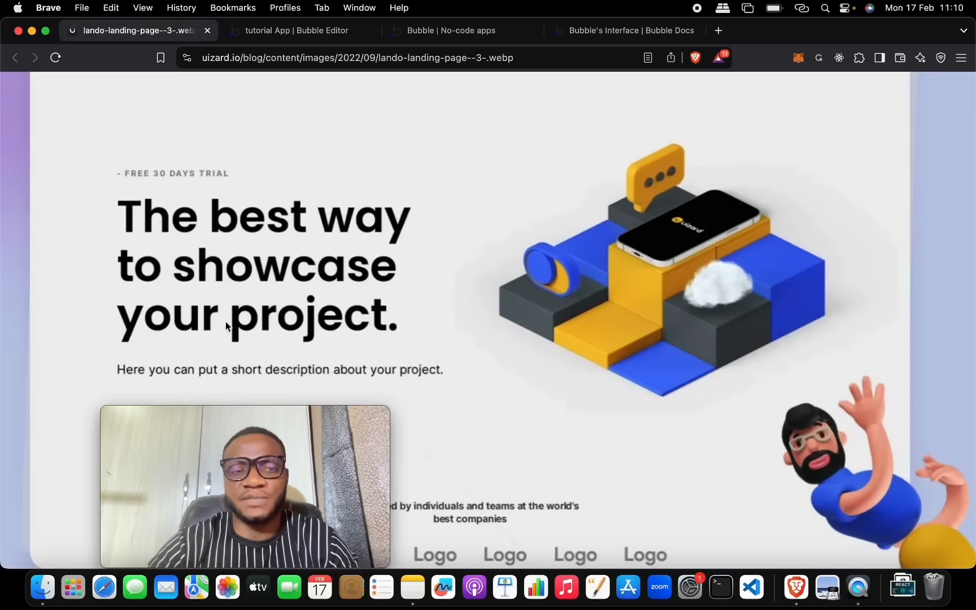
click(279, 29)
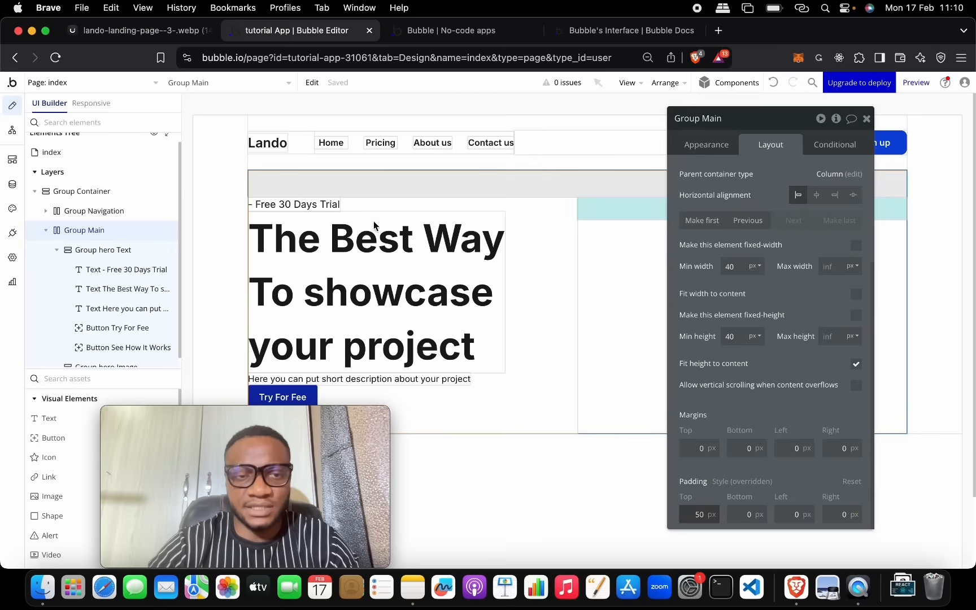
Step: Wrap the trial label, heading and description in a column container
click(343, 203)
click(323, 203)
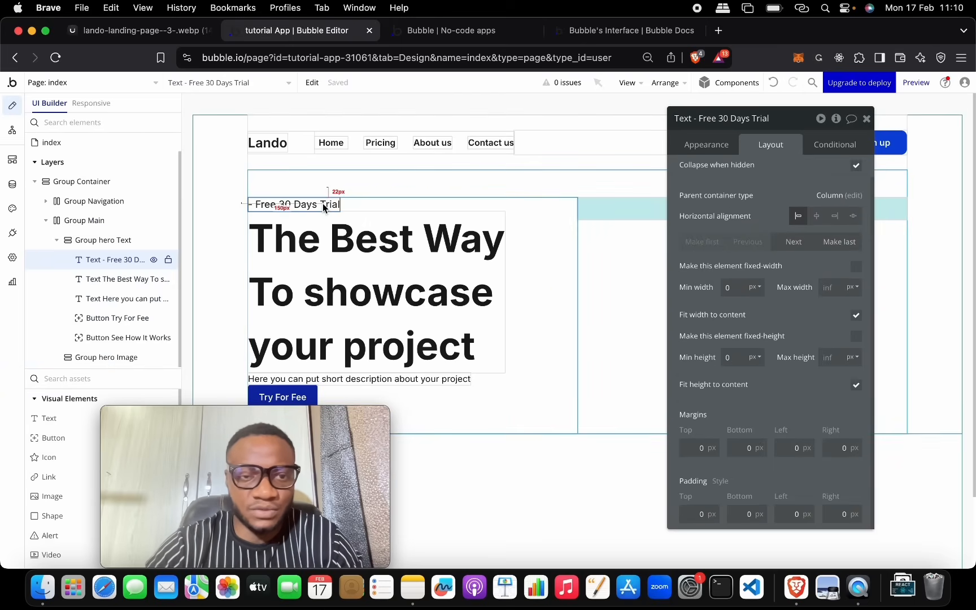
shift+click(362, 288)
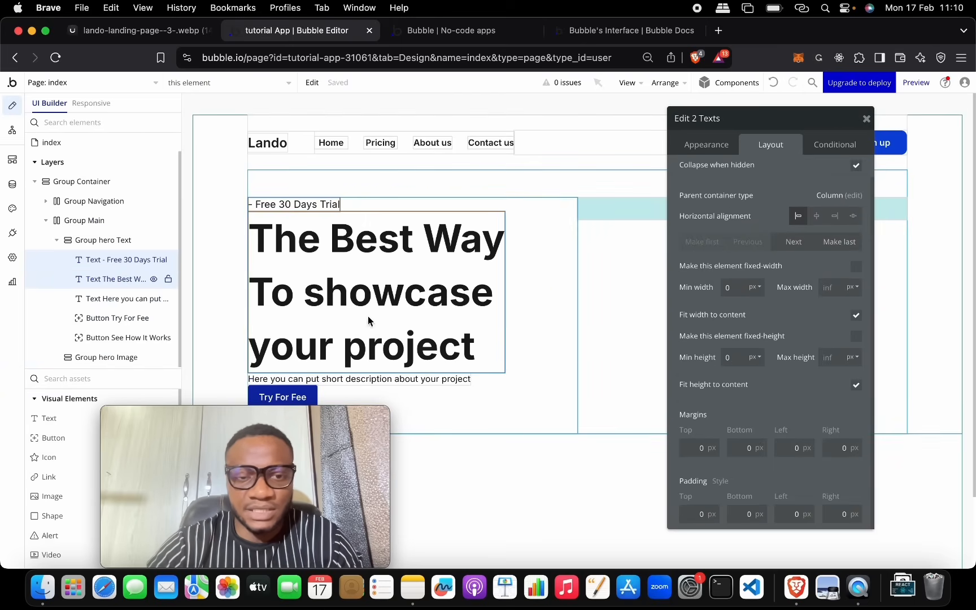
shift+click(378, 379)
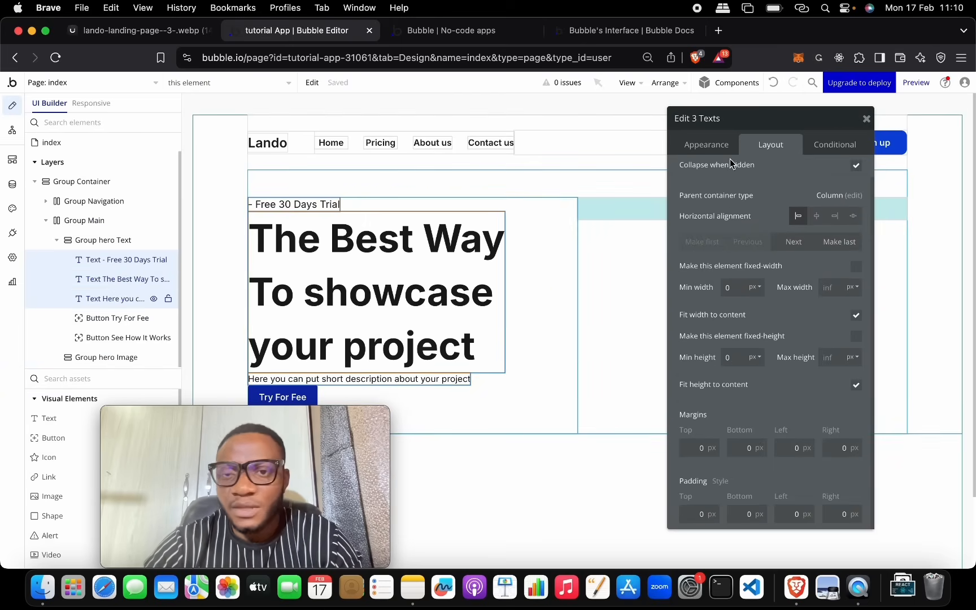
right_click(425, 277)
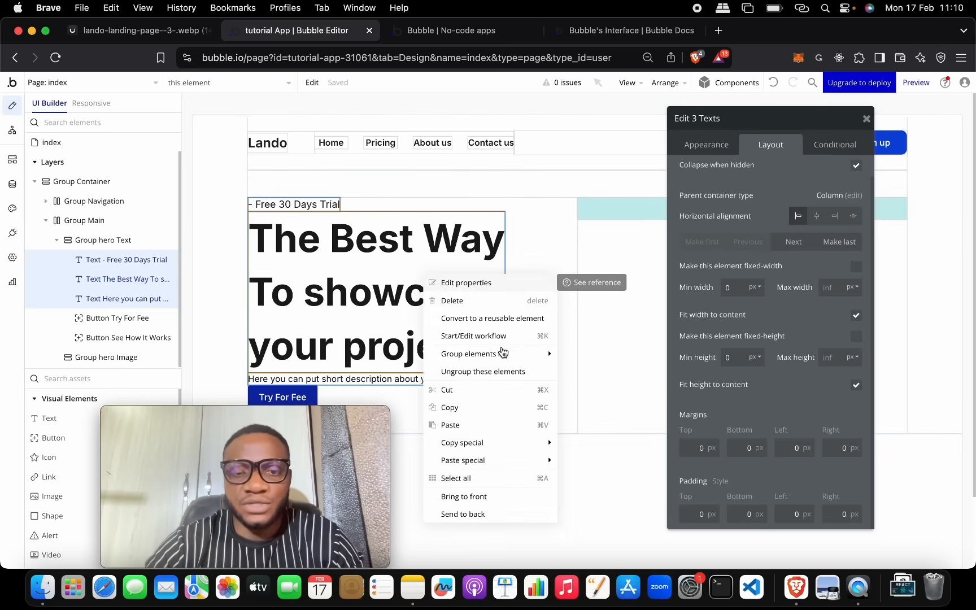
mouse_move(519, 361)
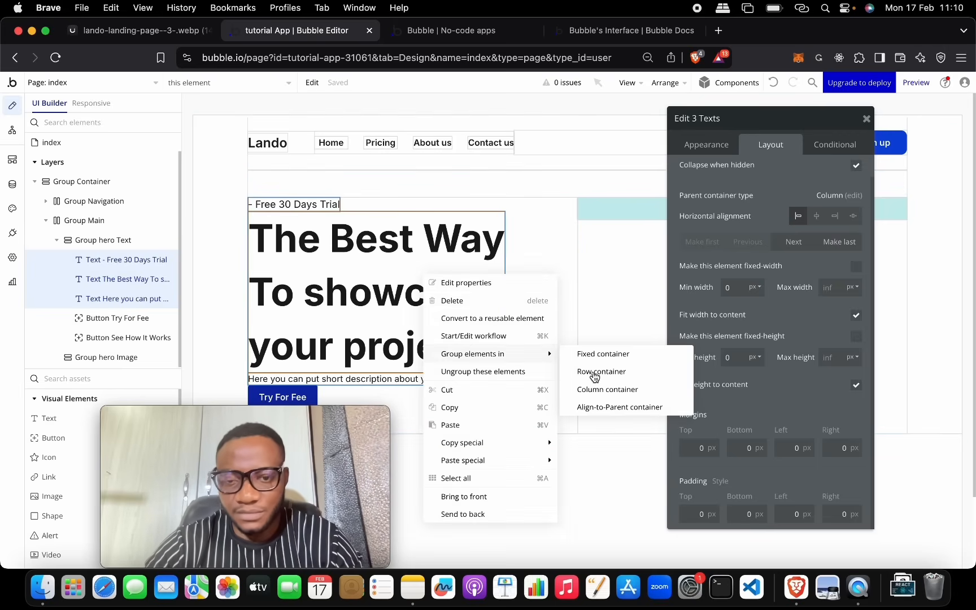
click(599, 389)
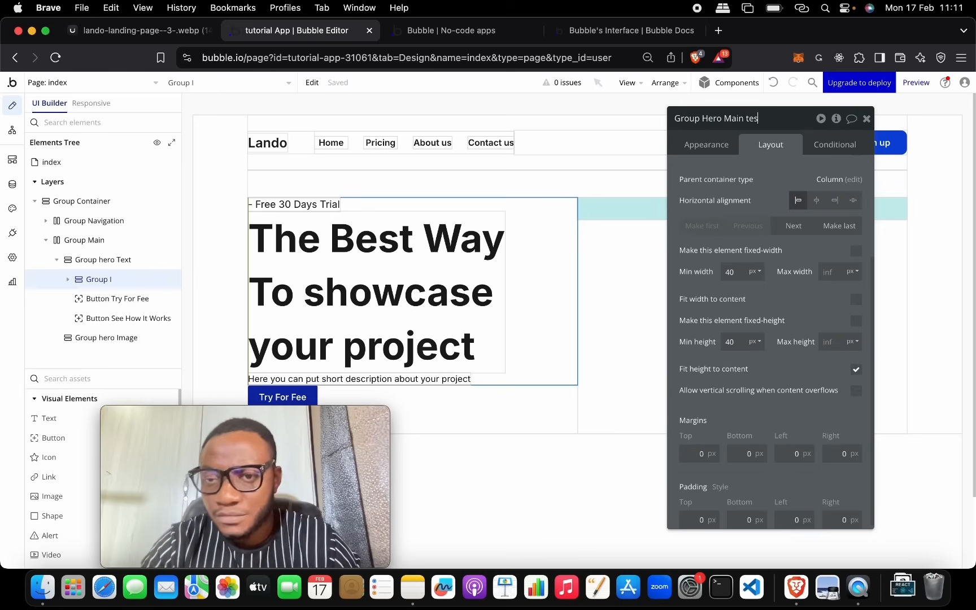
Step: Name the group 'Group Hero Main text' and turn on gap spacing with a 20 px row gap
key(BackSpace)
key(BackSpace)
text(xt)
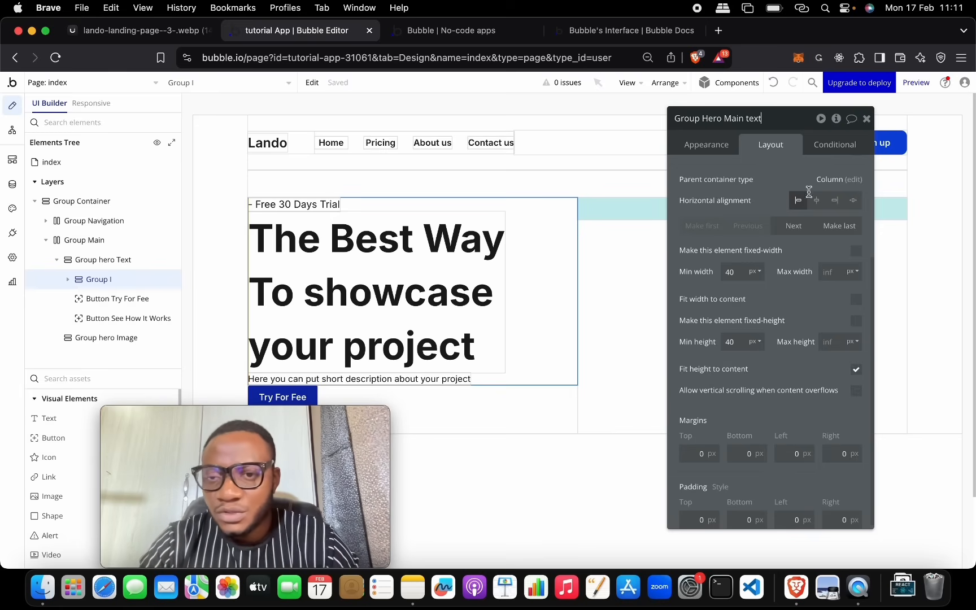
scroll(818, 208, up, 3)
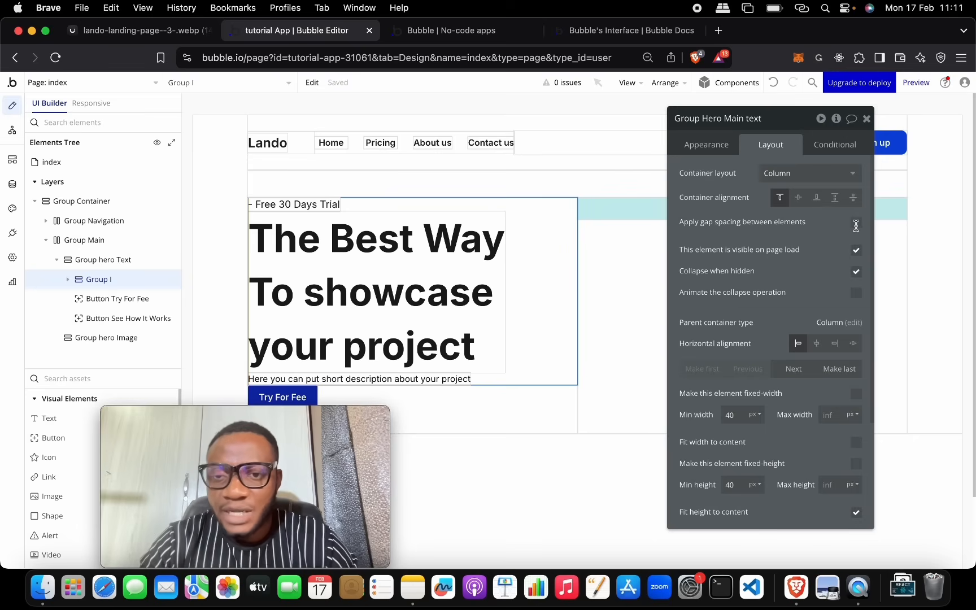
click(856, 223)
click(856, 242)
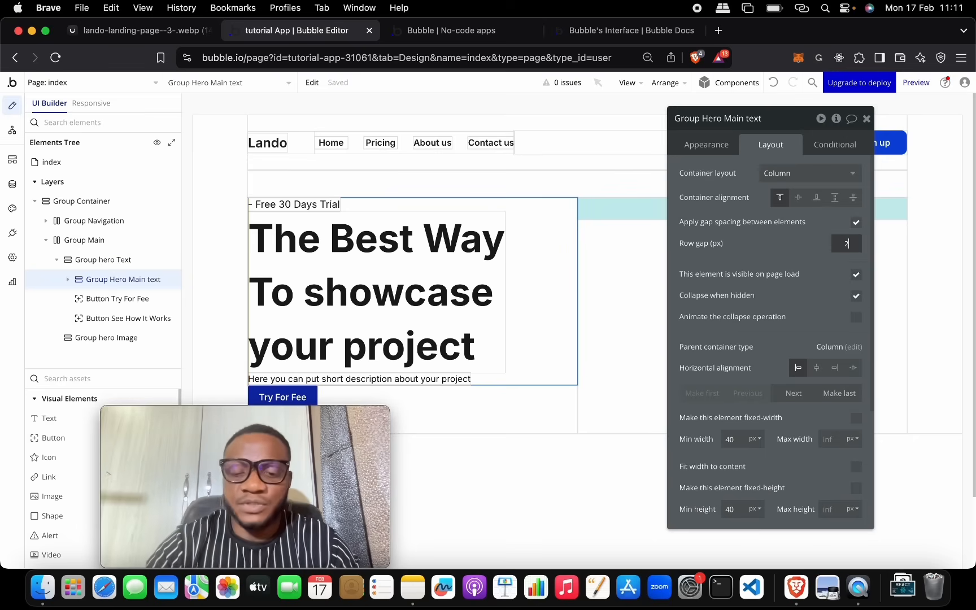
text(20)
key(Return)
scroll(484, 332, down, 2)
click(176, 37)
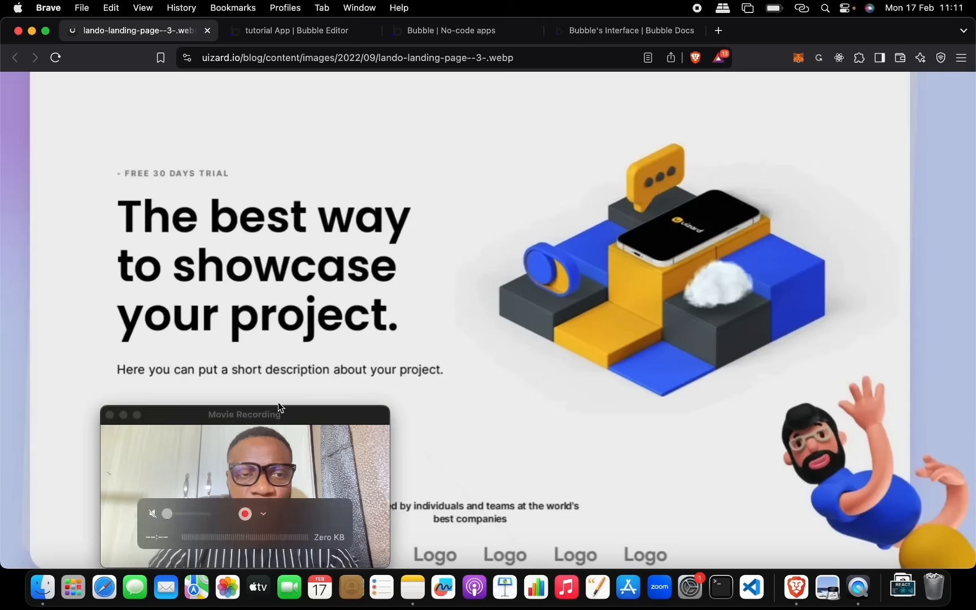
click(287, 38)
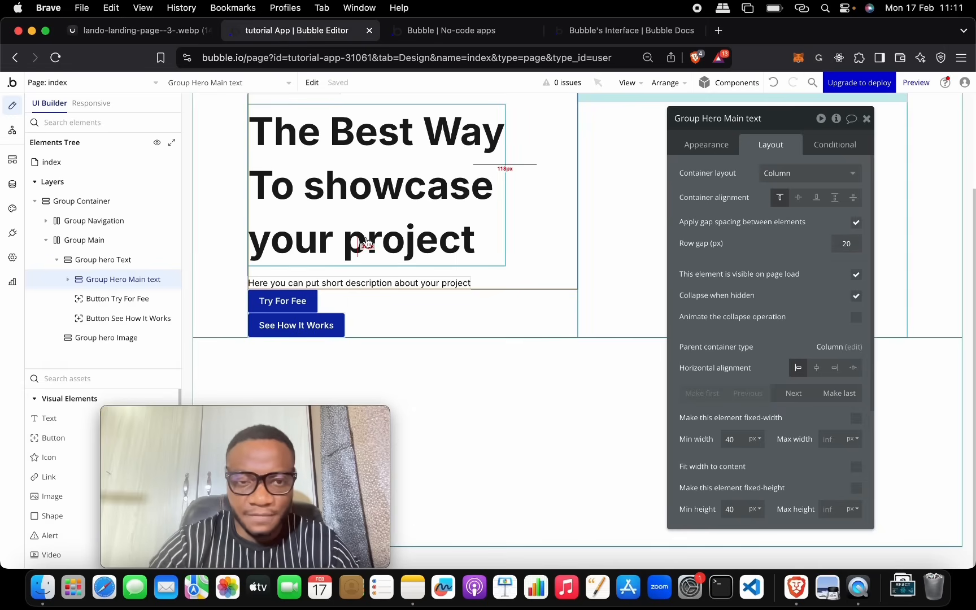
Step: Apply the Heading 6 style to the hero description text
double_click(376, 282)
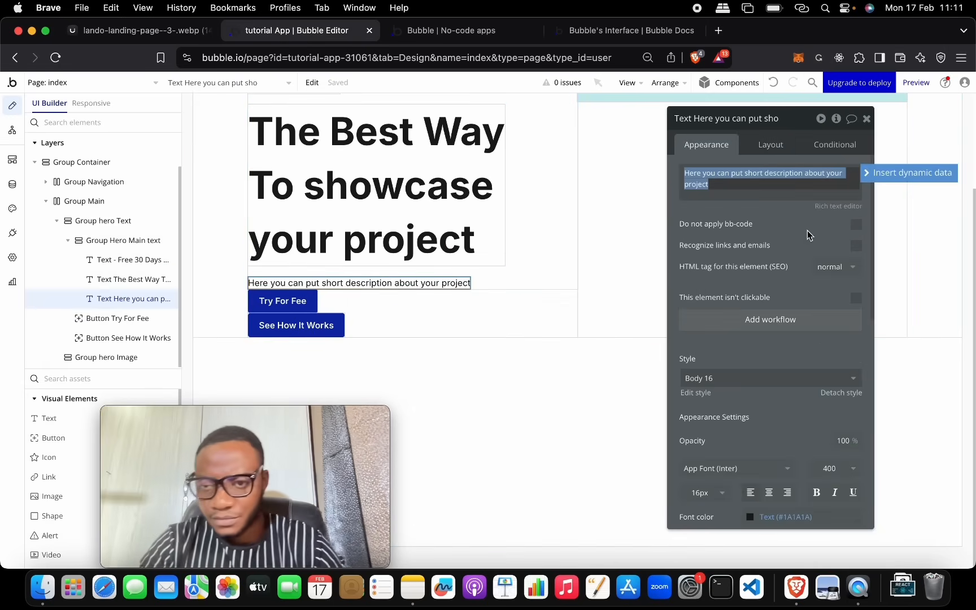
scroll(784, 309, down, 5)
scroll(783, 309, up, 3)
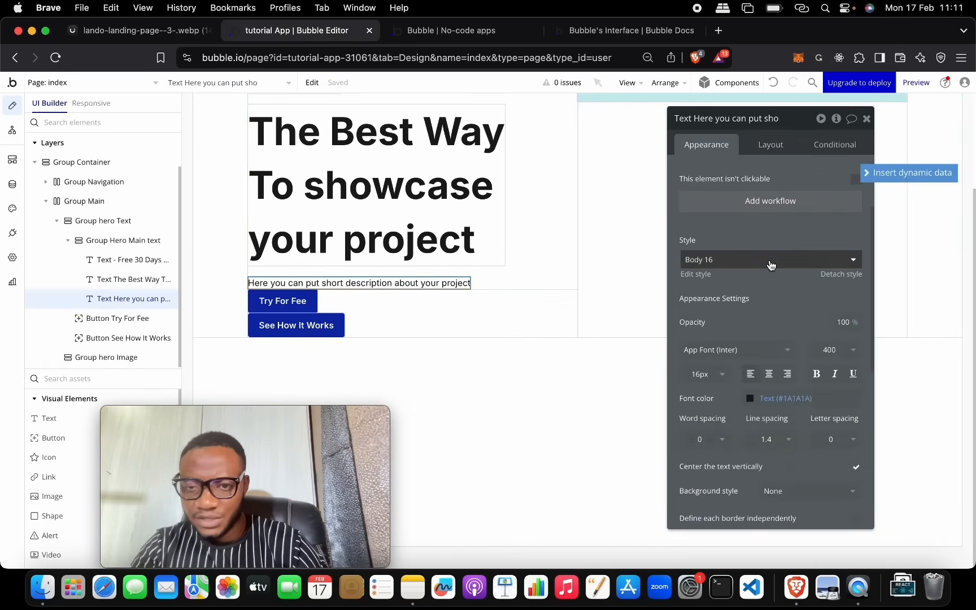
click(831, 260)
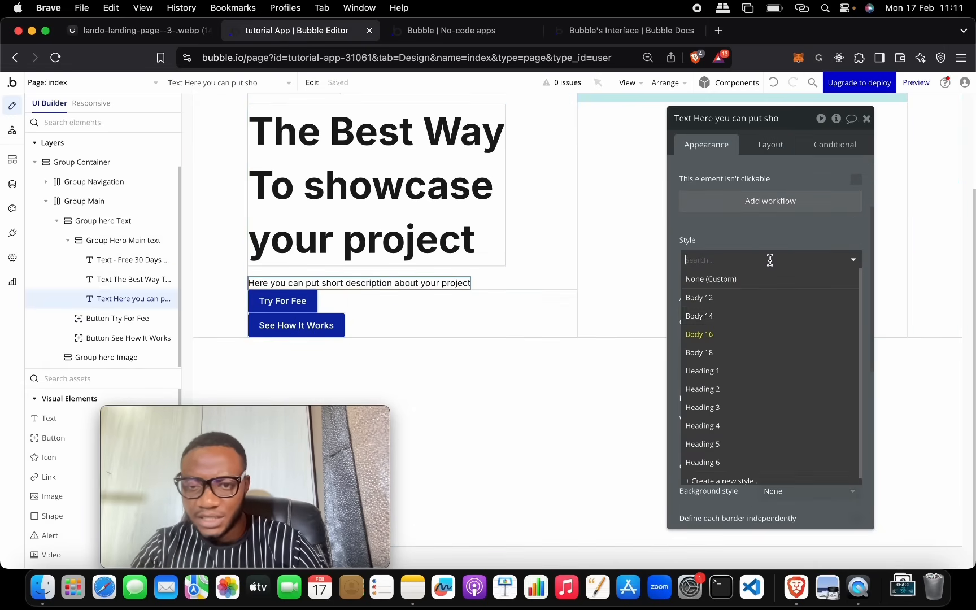
click(755, 461)
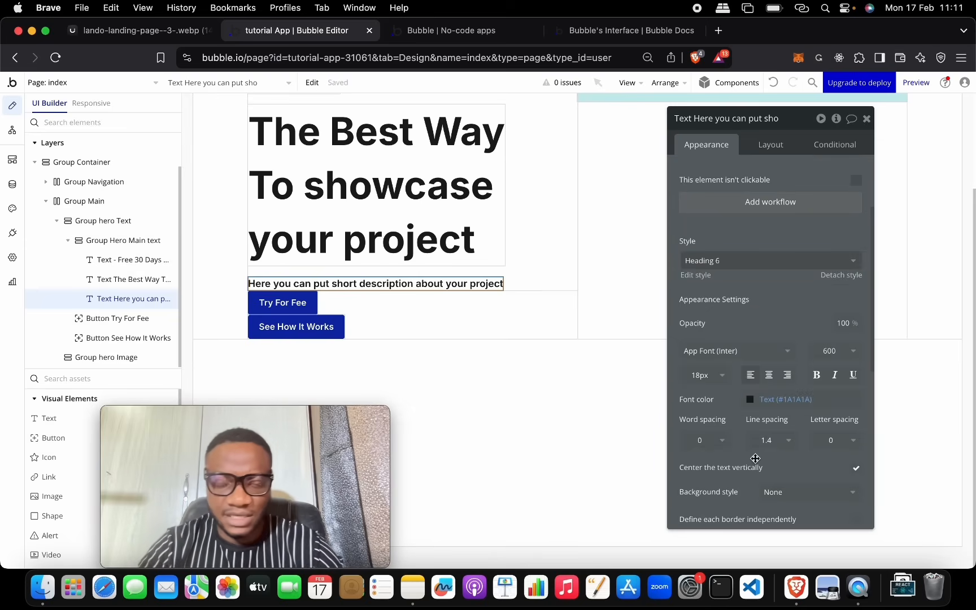
Step: Compare the page with the Lando reference image, then return to the Bubble editor
scroll(367, 240, up, 3)
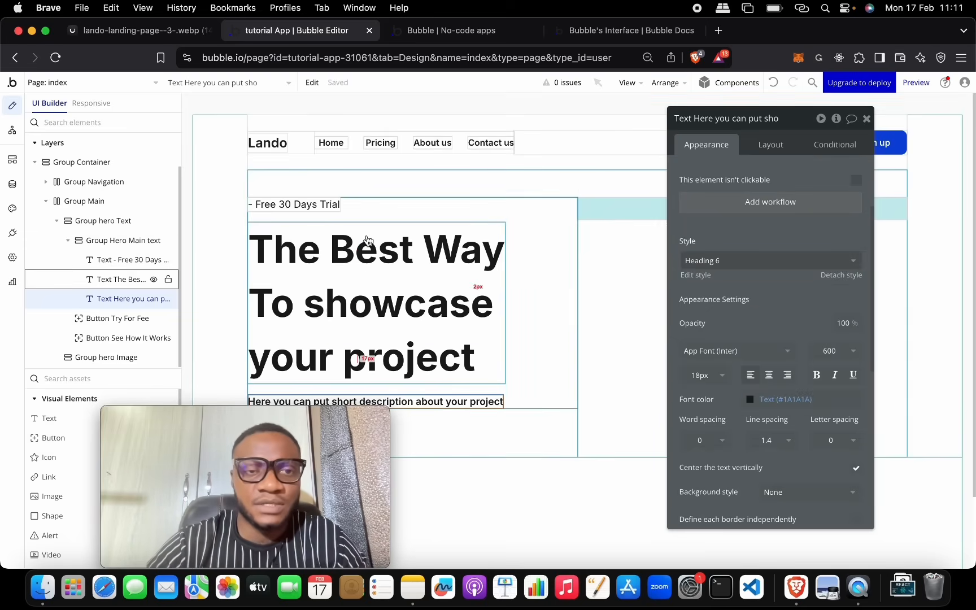
click(141, 31)
scroll(281, 210, down, 2)
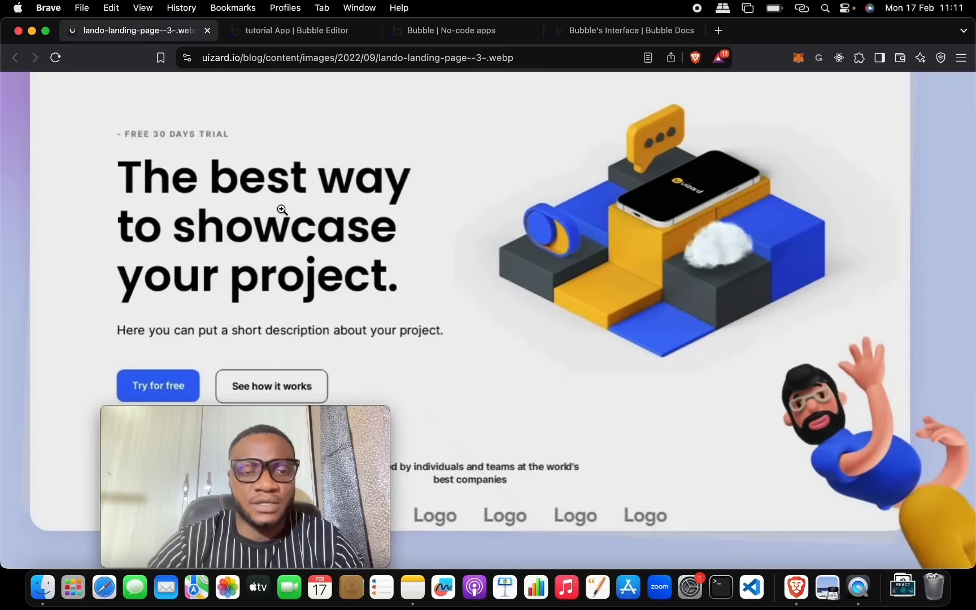
drag(307, 422, 870, 424)
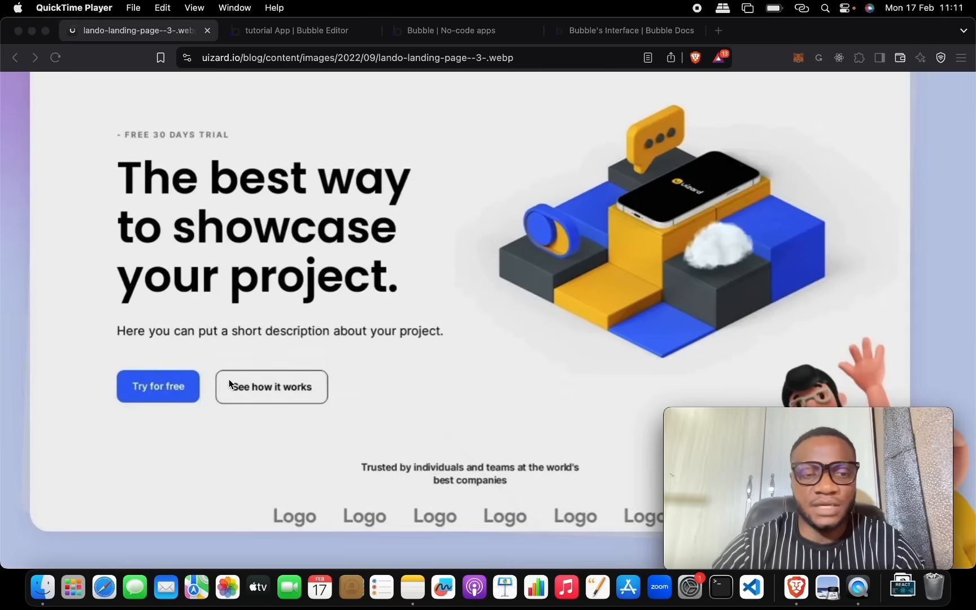
scroll(235, 392, up, 2)
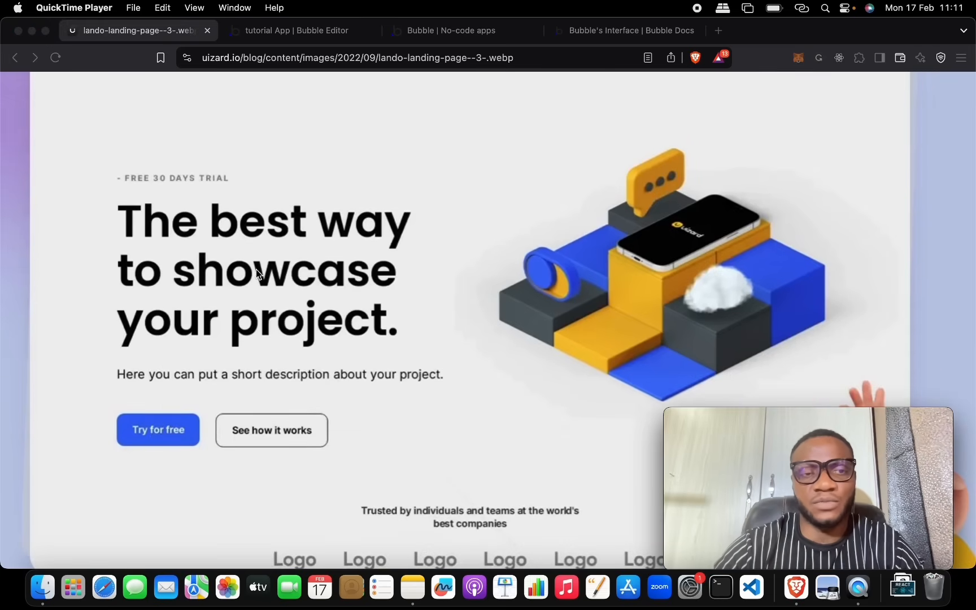
click(160, 31)
click(287, 30)
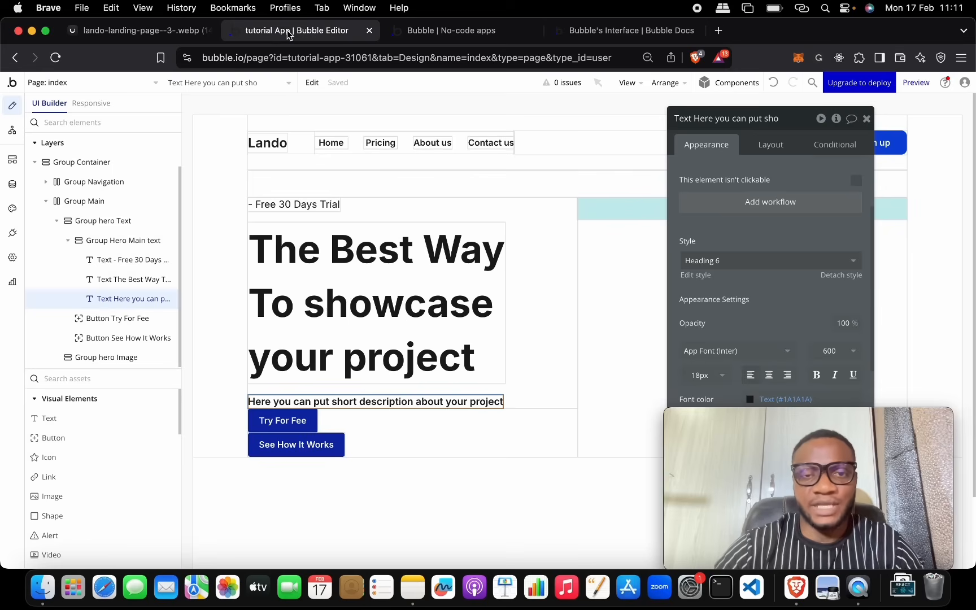
Step: Rename the outer hero group to 'Group hero Text and Buttons'
click(105, 217)
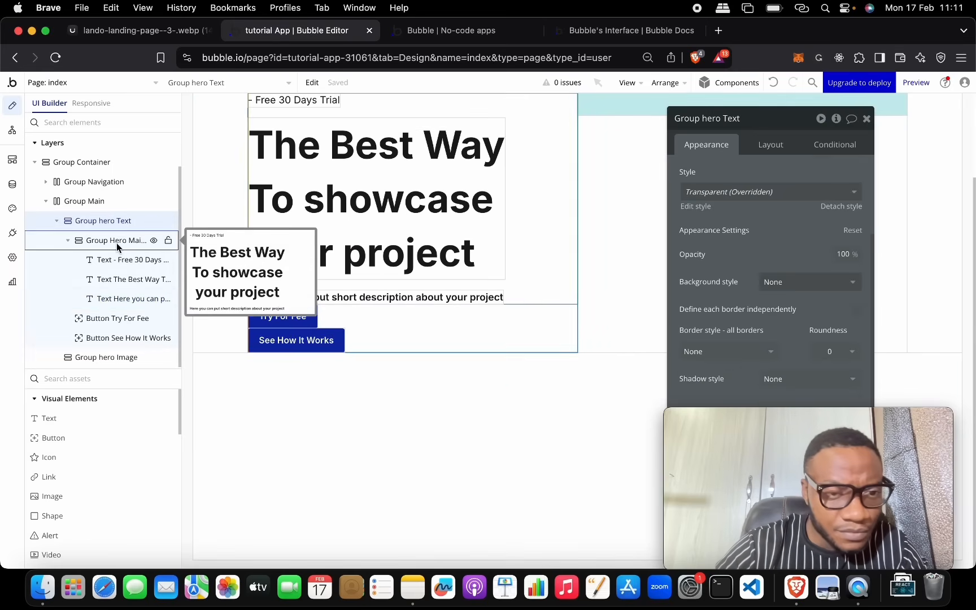
click(758, 114)
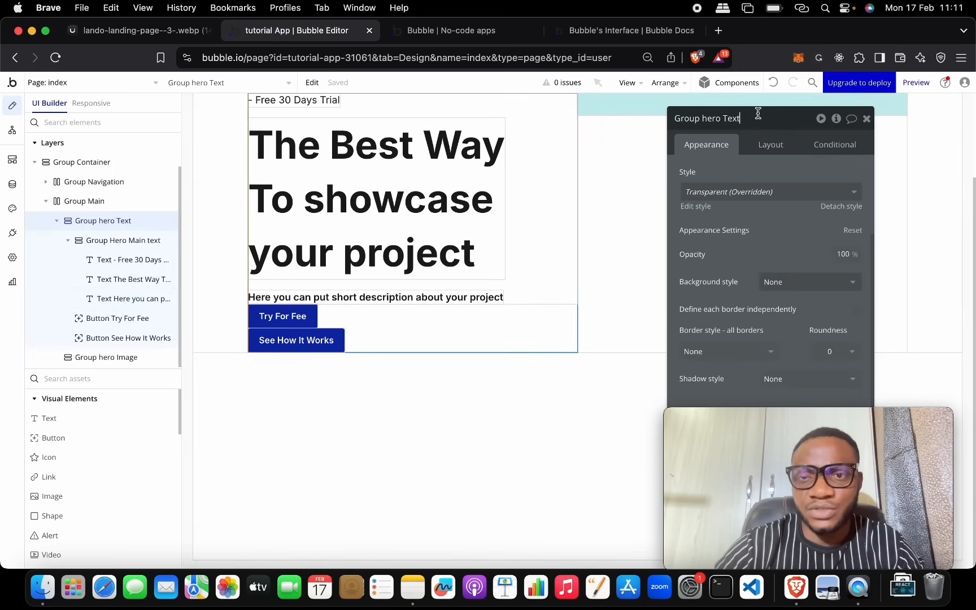
text(and B)
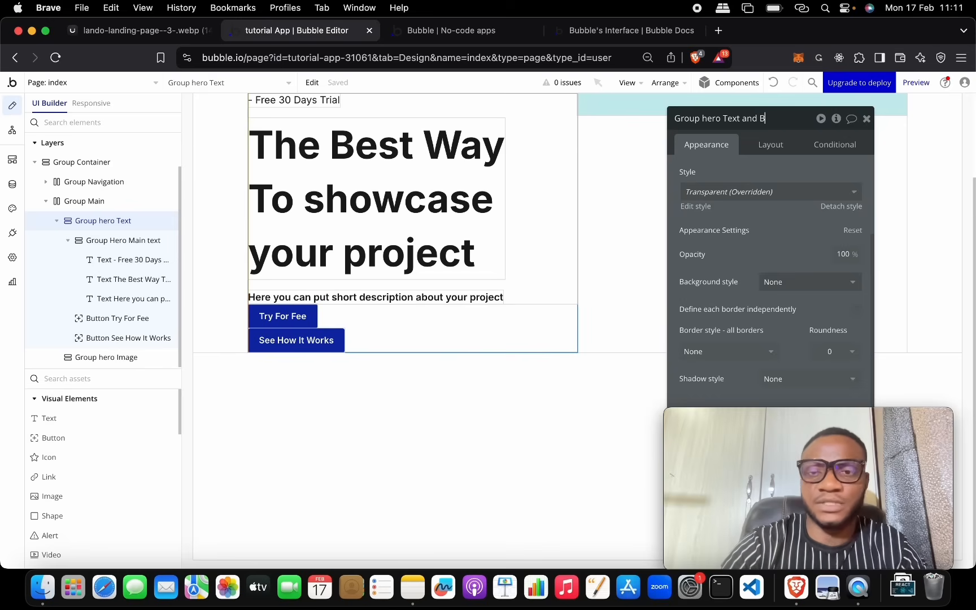
text(uttons)
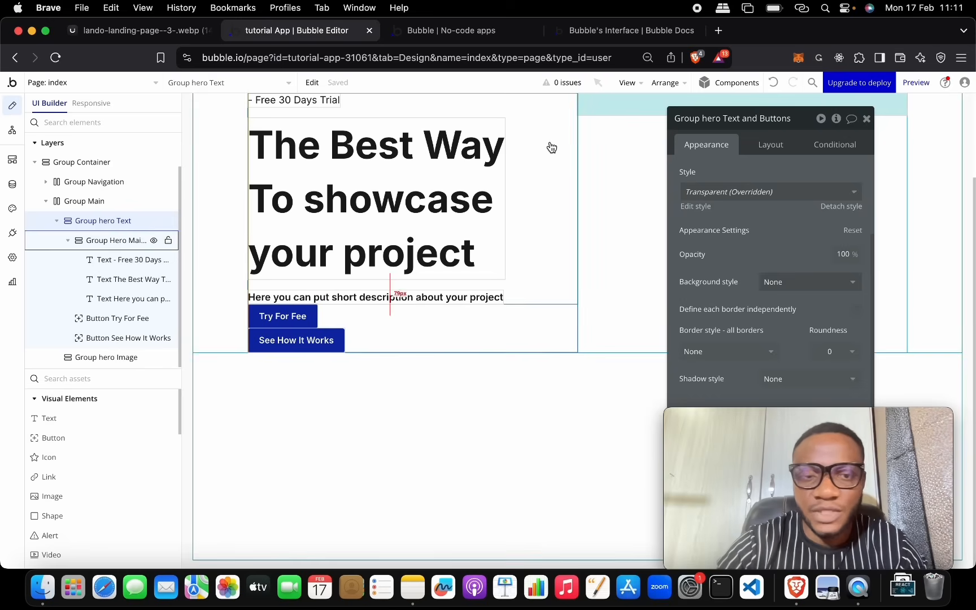
drag(118, 318, 122, 299)
Step: Rename Group Hero Main text to 'Group Hero text' and set its row gap to 30
click(120, 240)
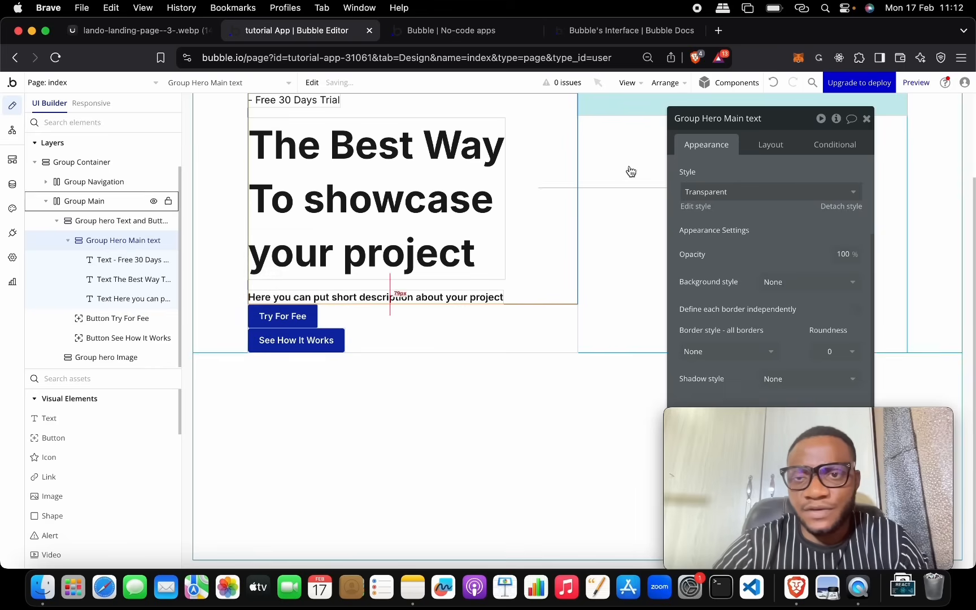
click(744, 122)
key(BackSpace)
key(BackSpace)
key(BackSpace)
key(BackSpace)
key(BackSpace)
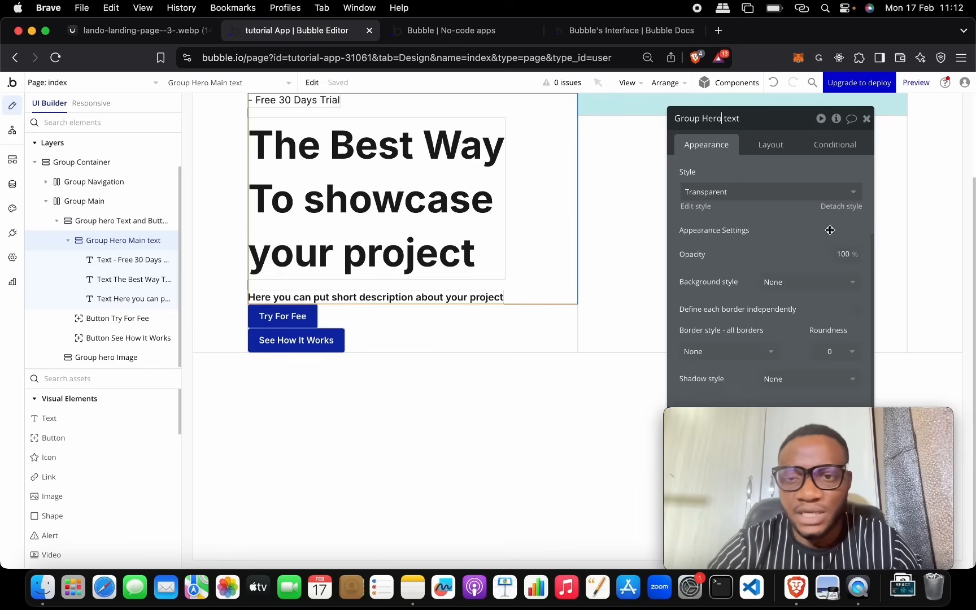
click(783, 144)
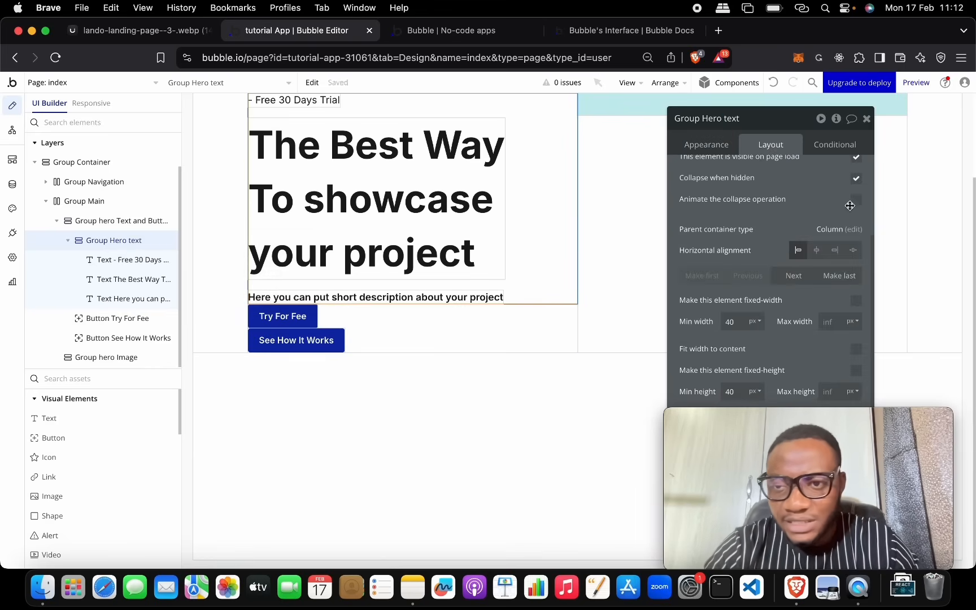
scroll(847, 203, up, 3)
click(847, 244)
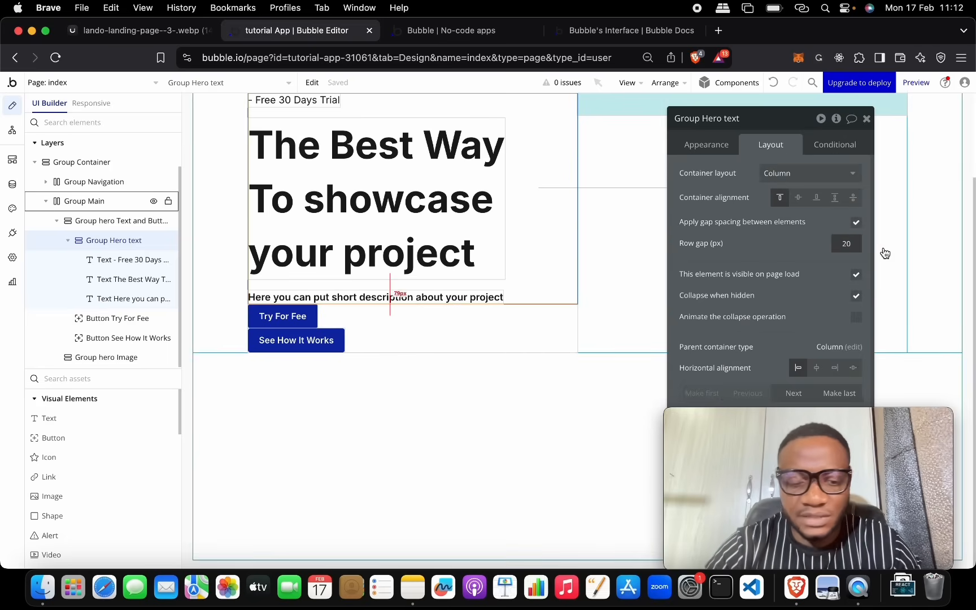
key(BackSpace)
text(3)
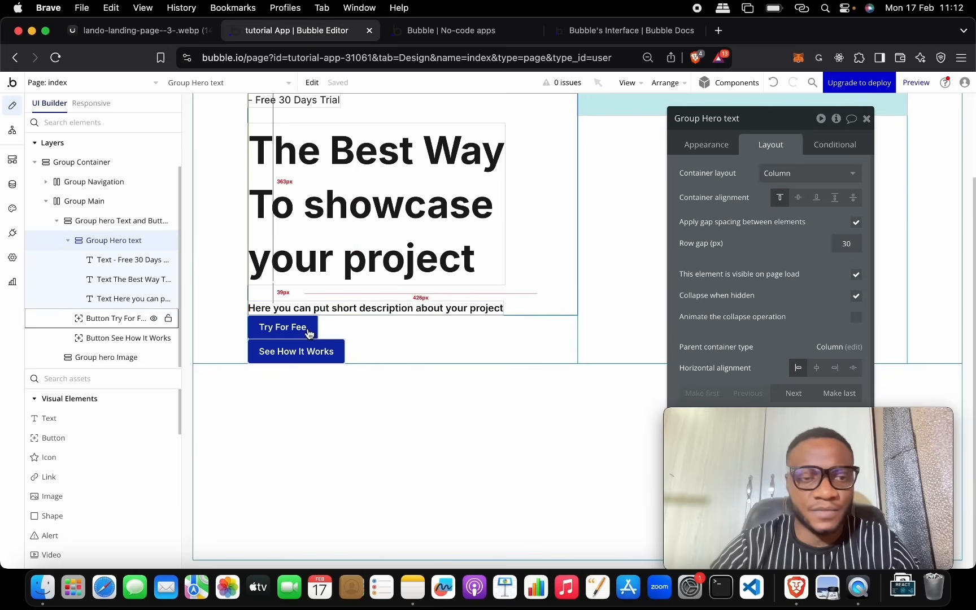
Step: Group the Try For Fee and See How It Works buttons into a row container
click(68, 240)
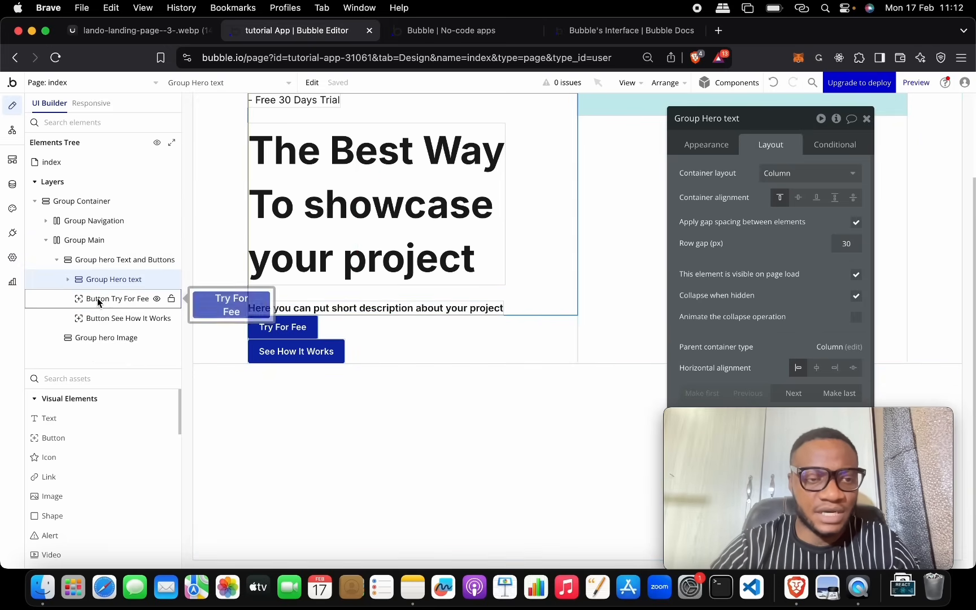
click(96, 298)
shift+click(101, 316)
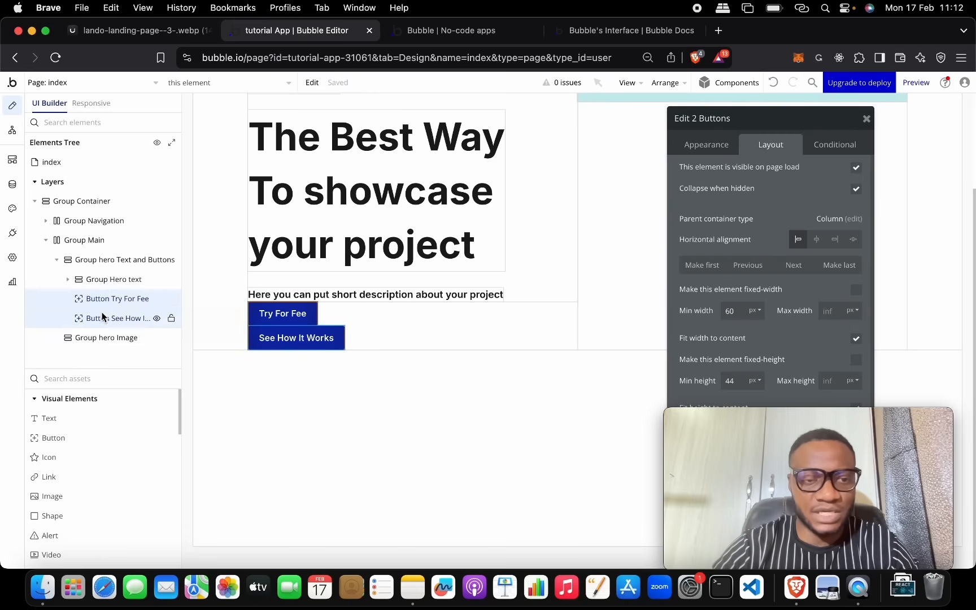
right_click(122, 306)
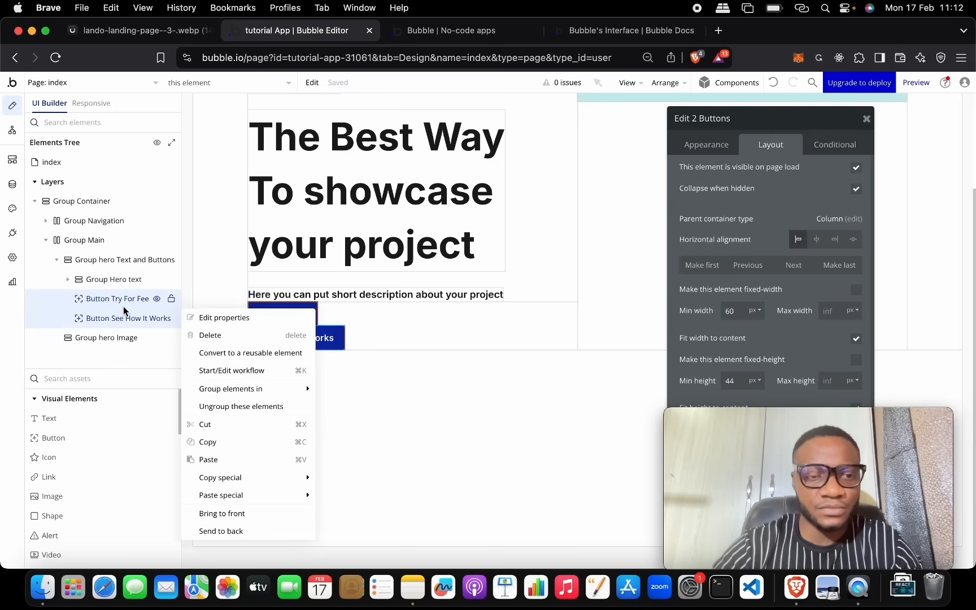
mouse_move(268, 387)
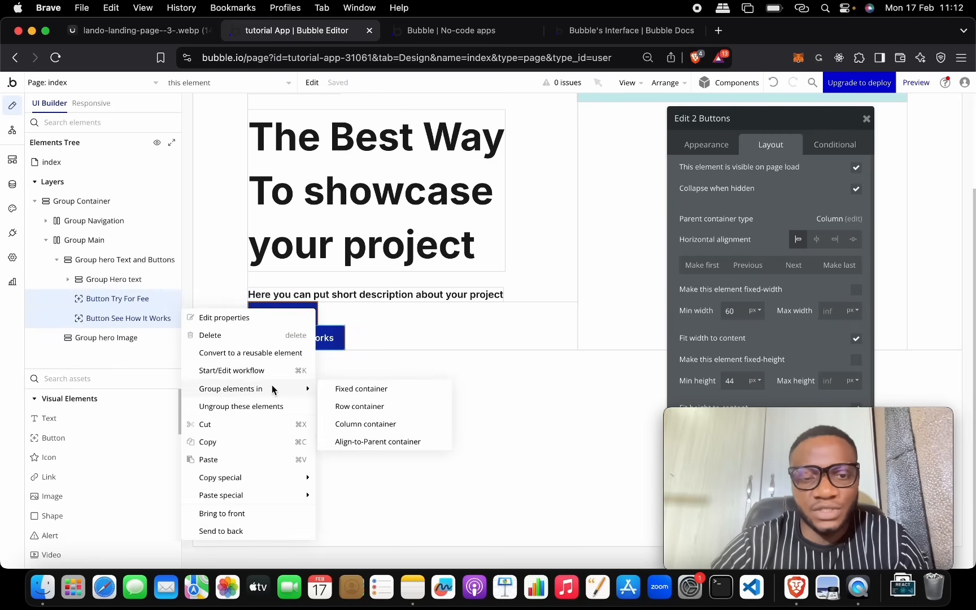
click(368, 407)
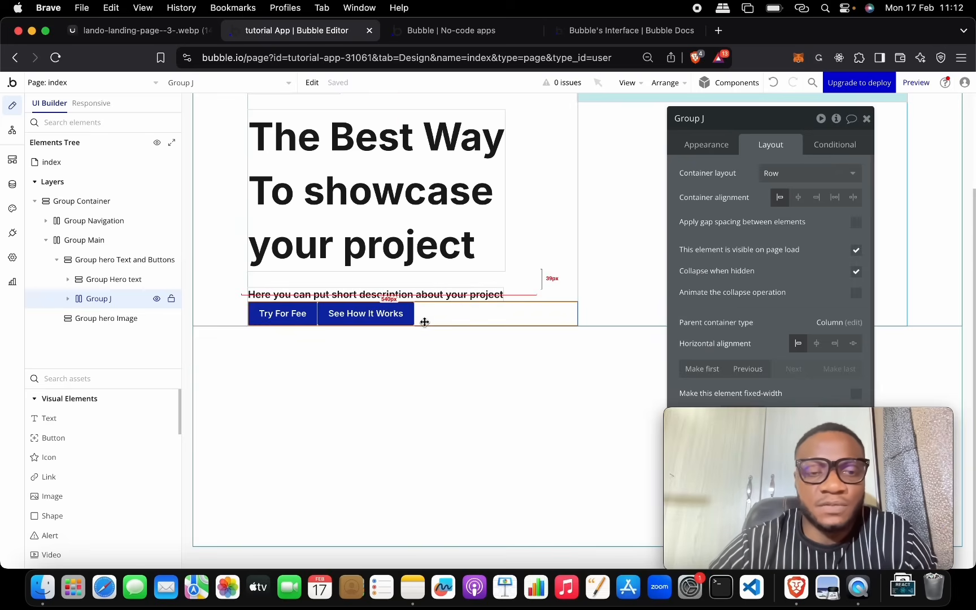
Step: Compare the layout with the reference landing page, then select the Try For Fee button
click(141, 31)
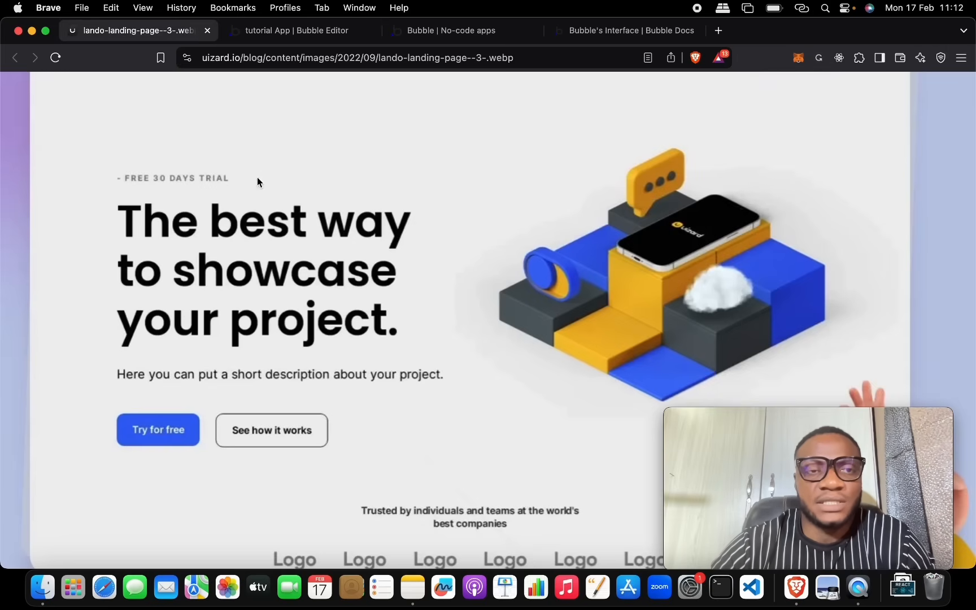
click(245, 45)
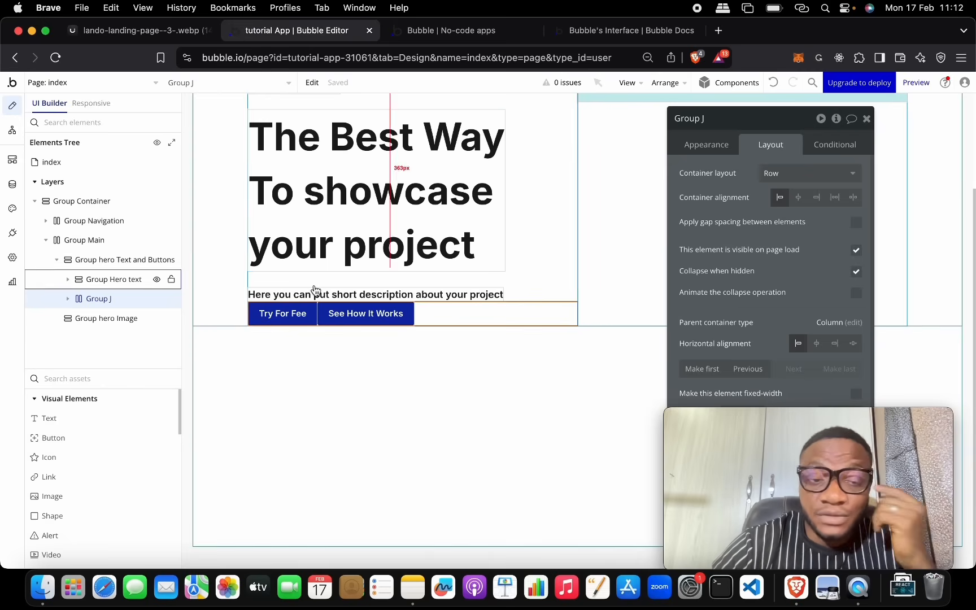
click(290, 315)
drag(770, 126, 571, 105)
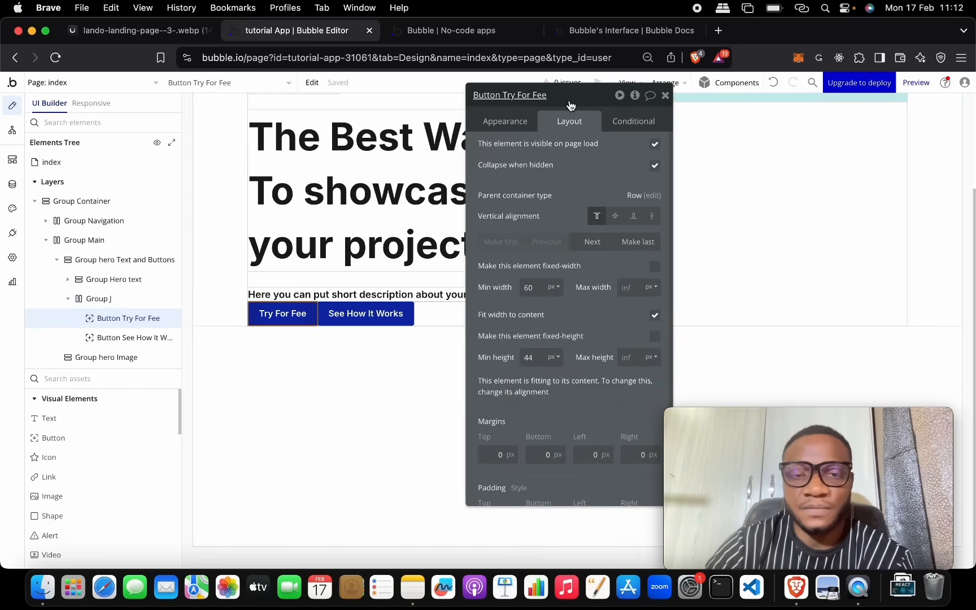
Step: Apply the Site_btn_blue style to the Try For Fee button
click(508, 121)
click(570, 285)
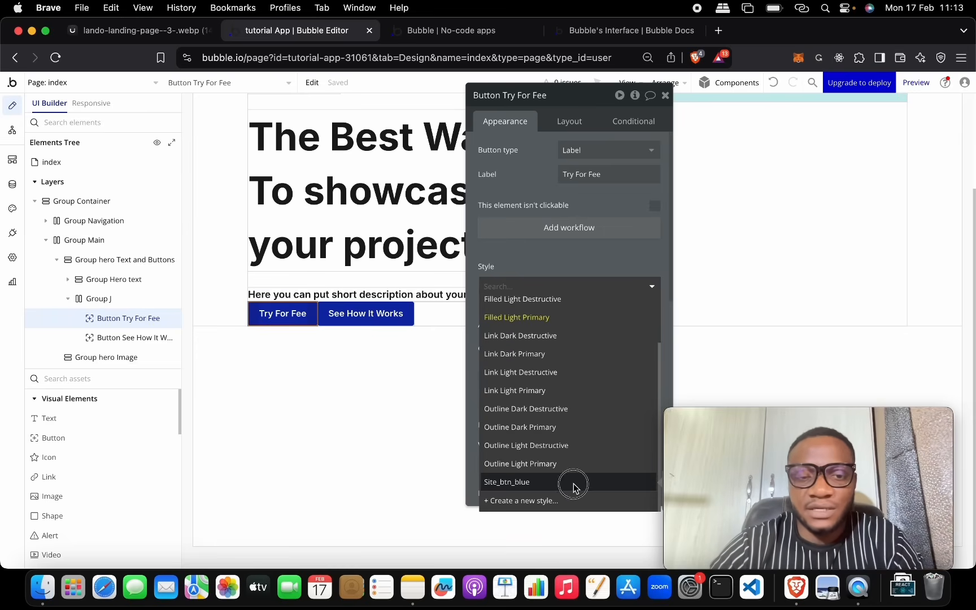
click(573, 483)
click(409, 363)
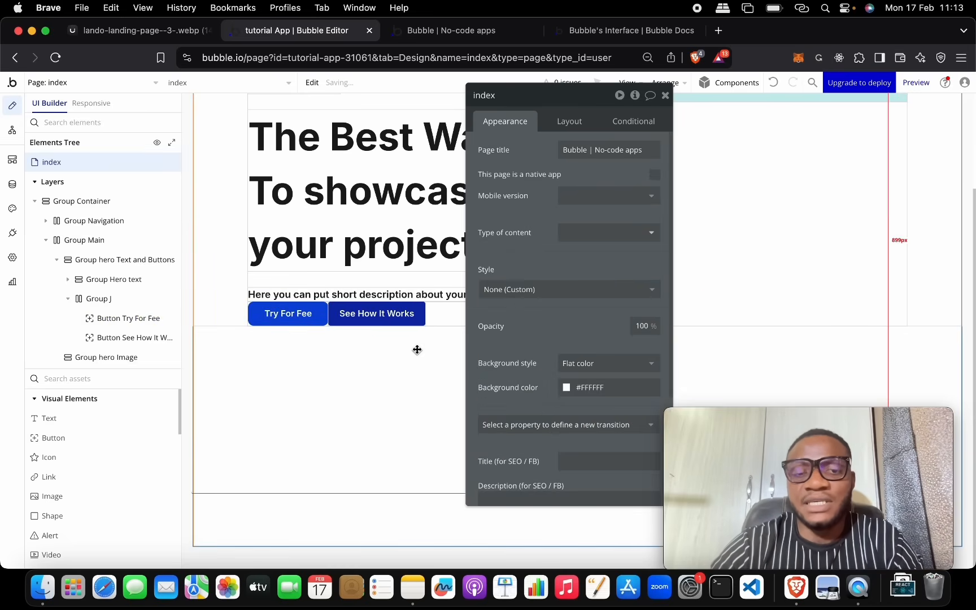
Step: Start creating a new button style from the nav's Login button
scroll(801, 179, up, 4)
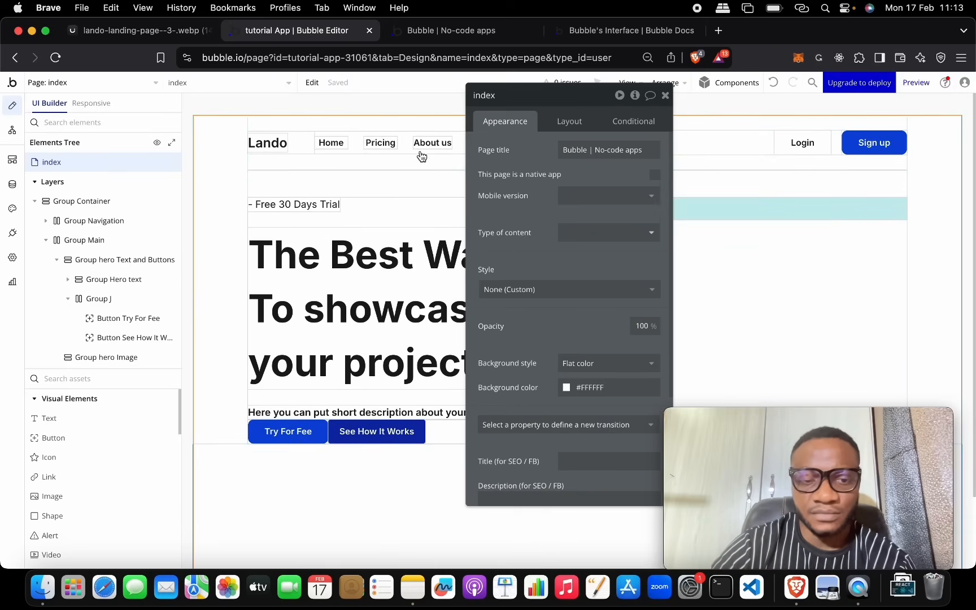
click(793, 142)
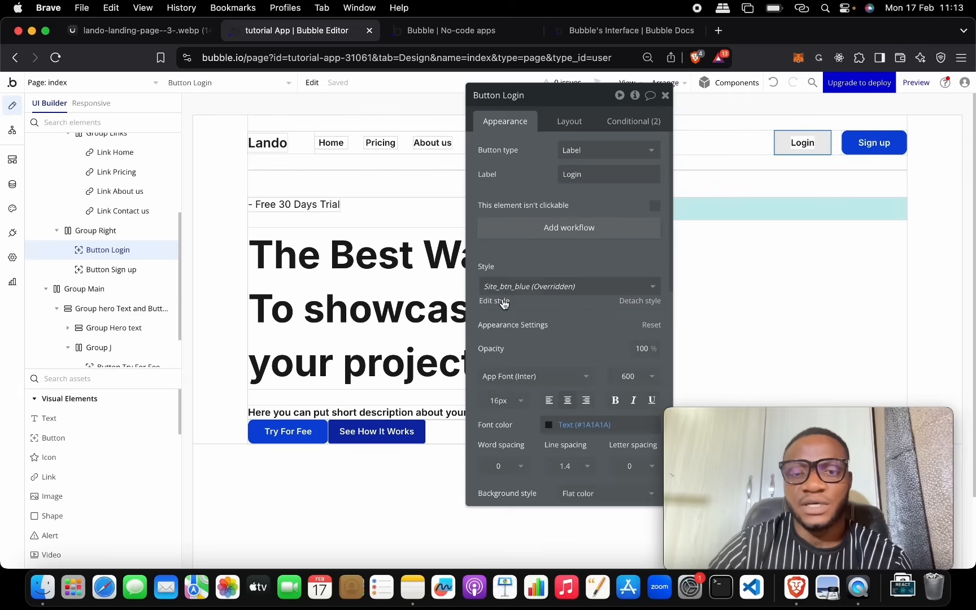
click(584, 288)
scroll(552, 449, down, 3)
click(547, 500)
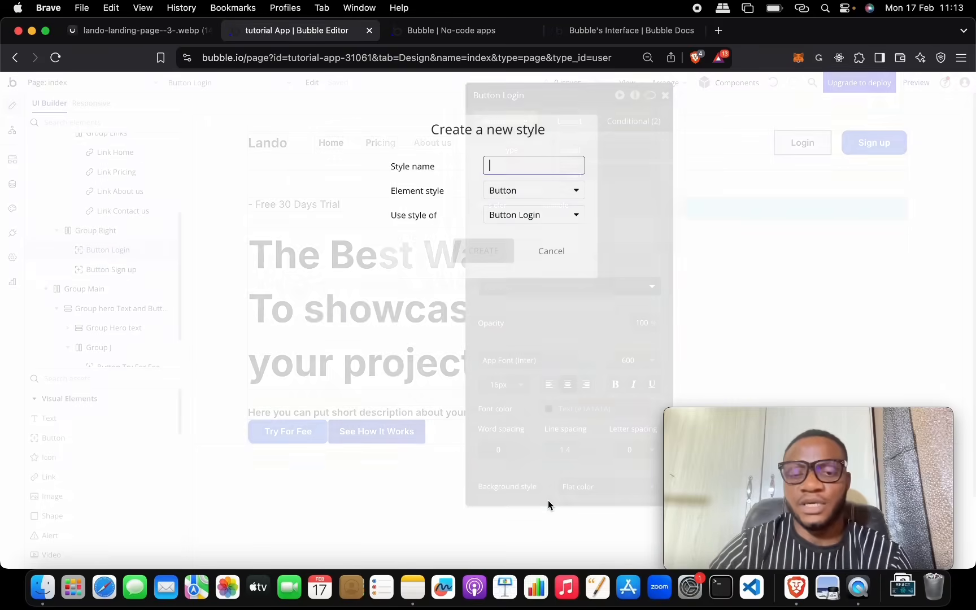
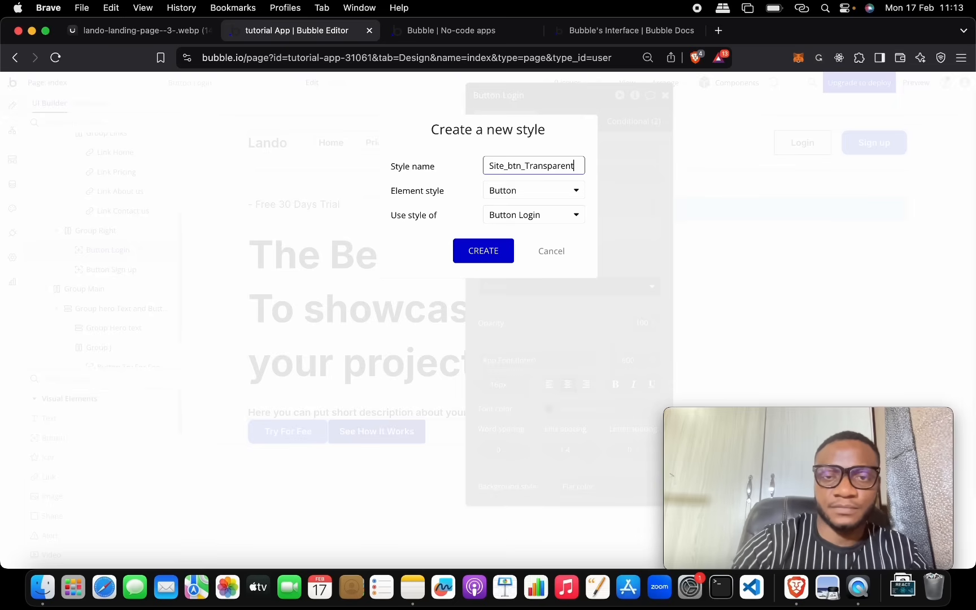
Step: Save the Site_btn_Transparent style and apply it to the See How It Works button
click(500, 250)
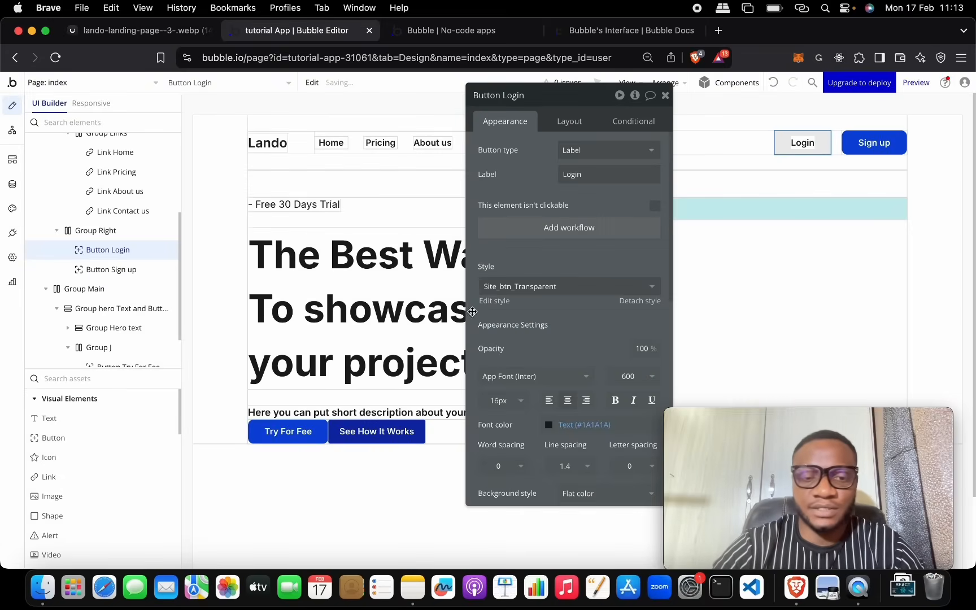
click(404, 432)
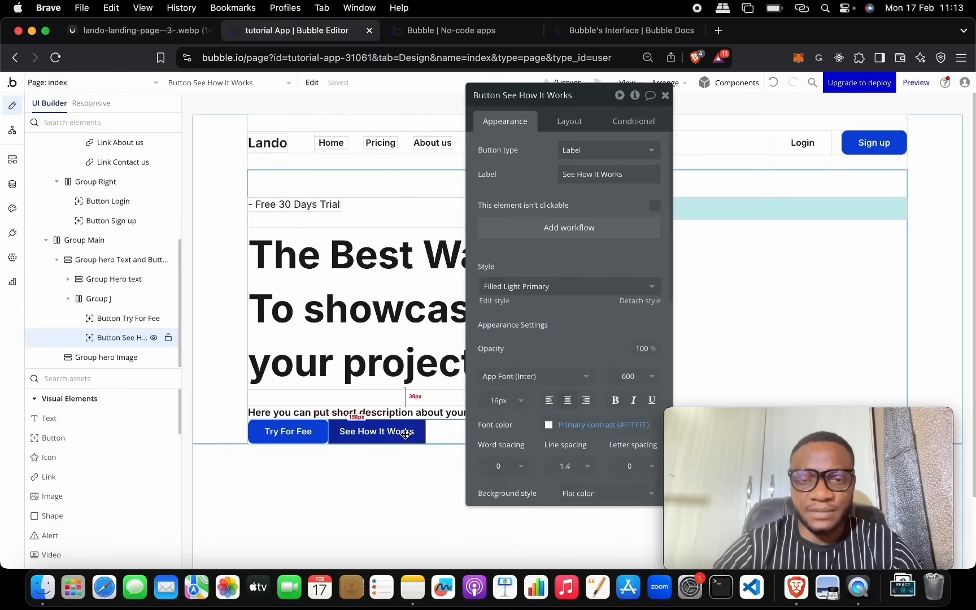
click(547, 296)
scroll(553, 421, down, 2)
click(553, 483)
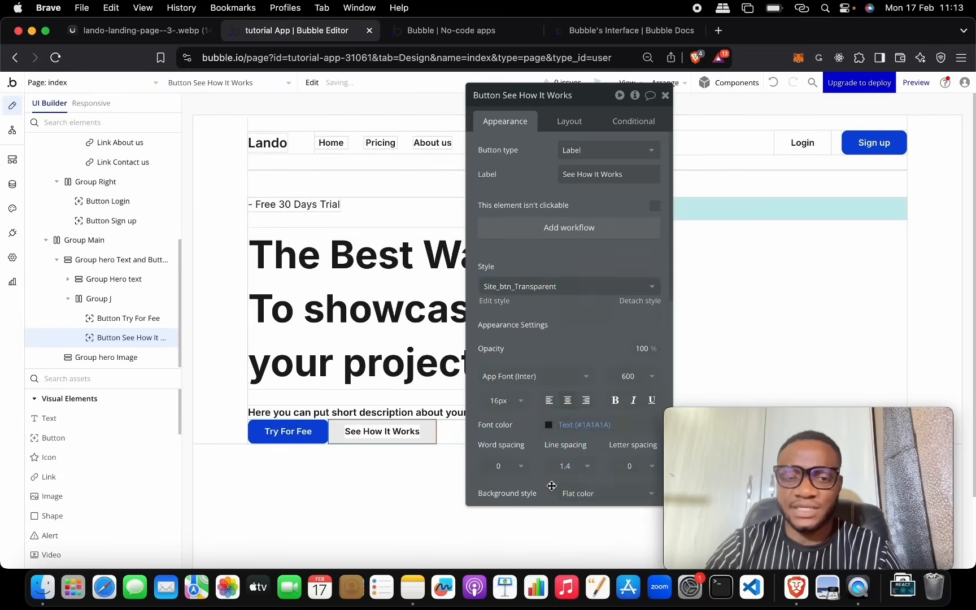
Step: Compare with the reference design, then select the group holding both hero buttons
click(427, 458)
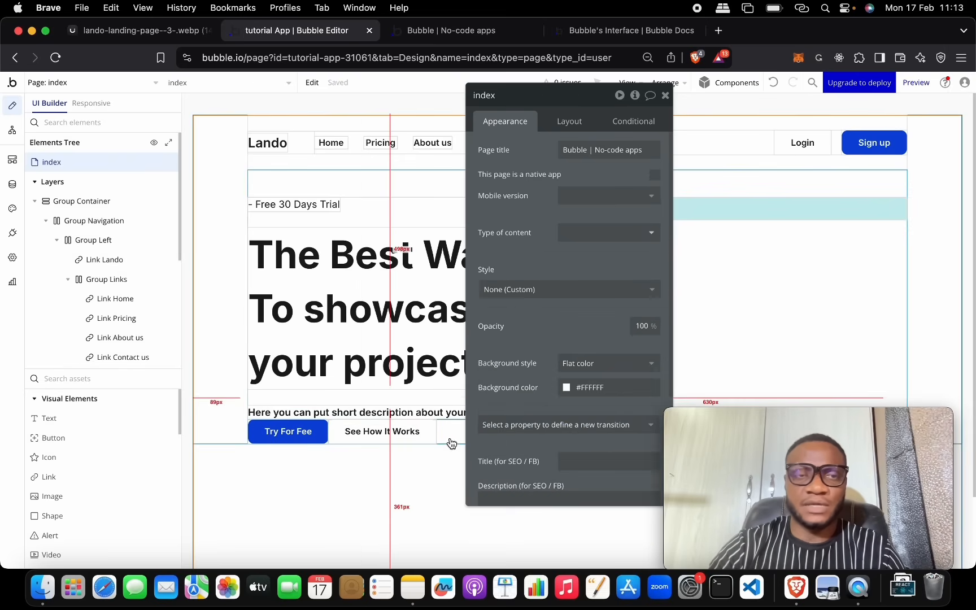
click(148, 31)
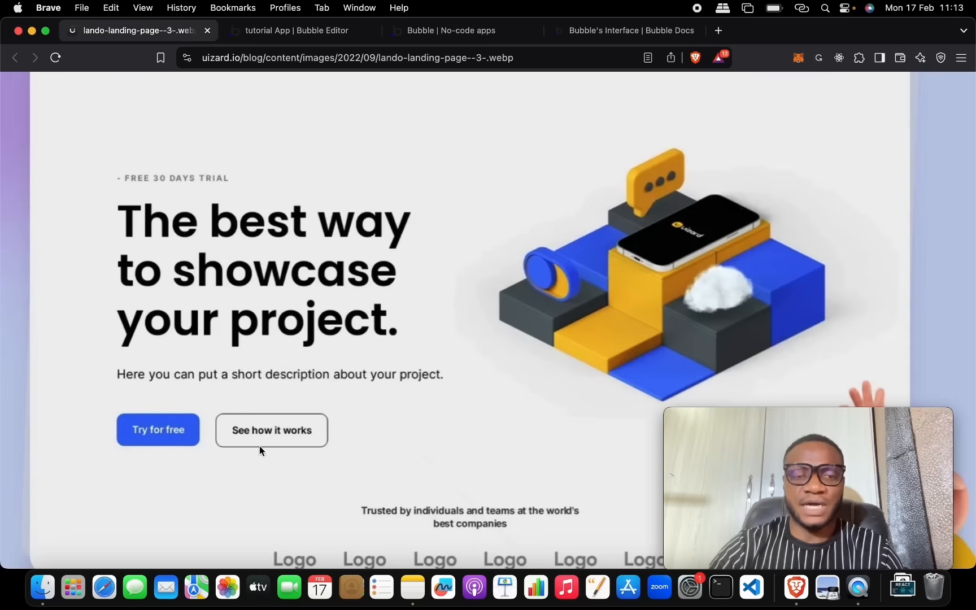
click(282, 38)
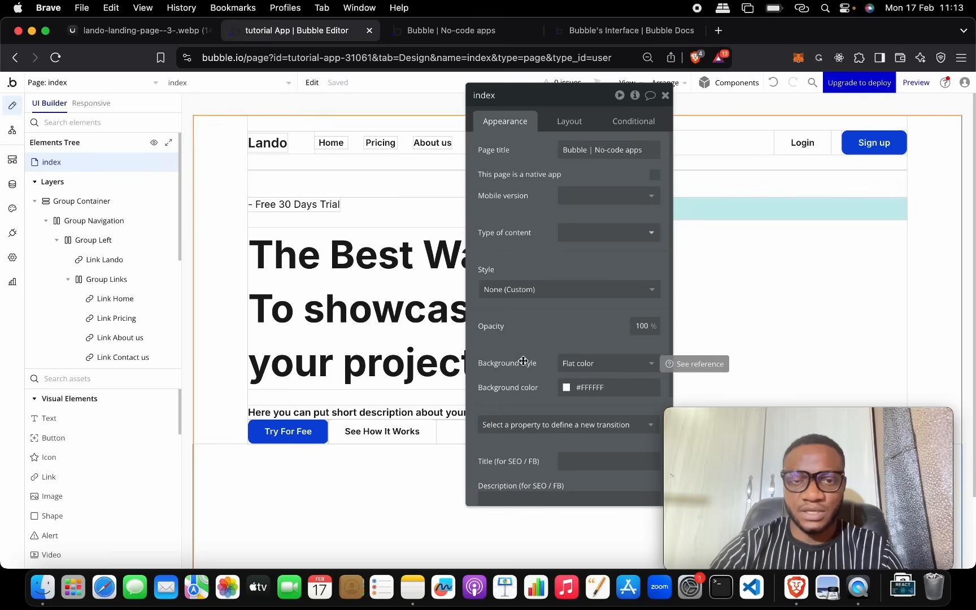
click(415, 431)
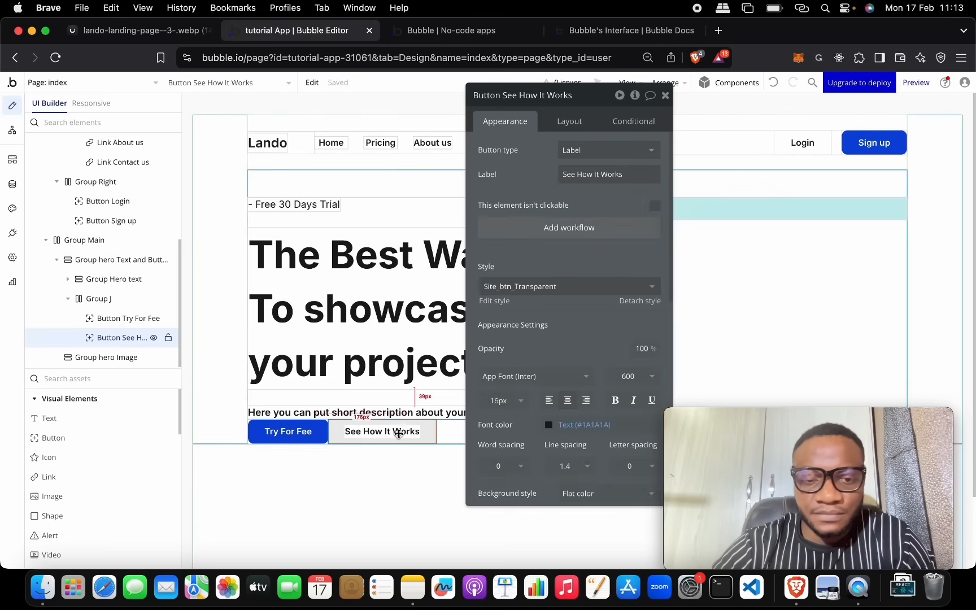
click(460, 431)
Step: Turn on 20 px gap spacing for the hero button group and rename it Group Hero Btn
click(570, 121)
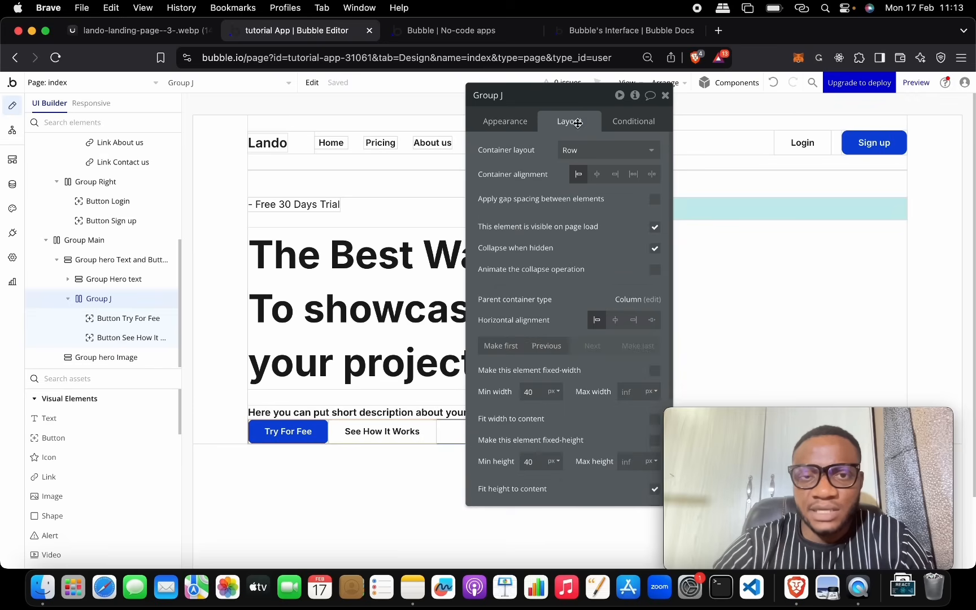
click(654, 201)
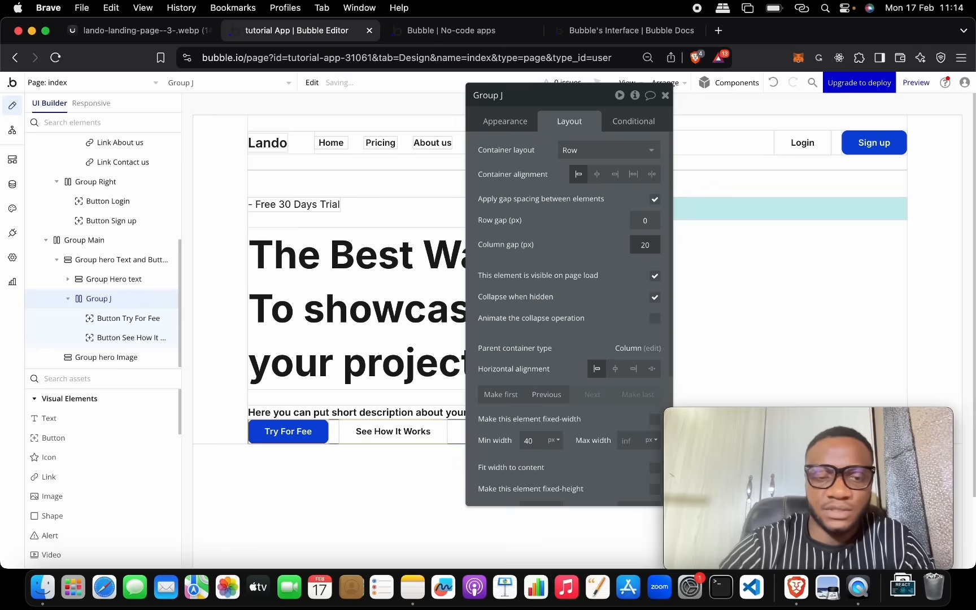
click(534, 95)
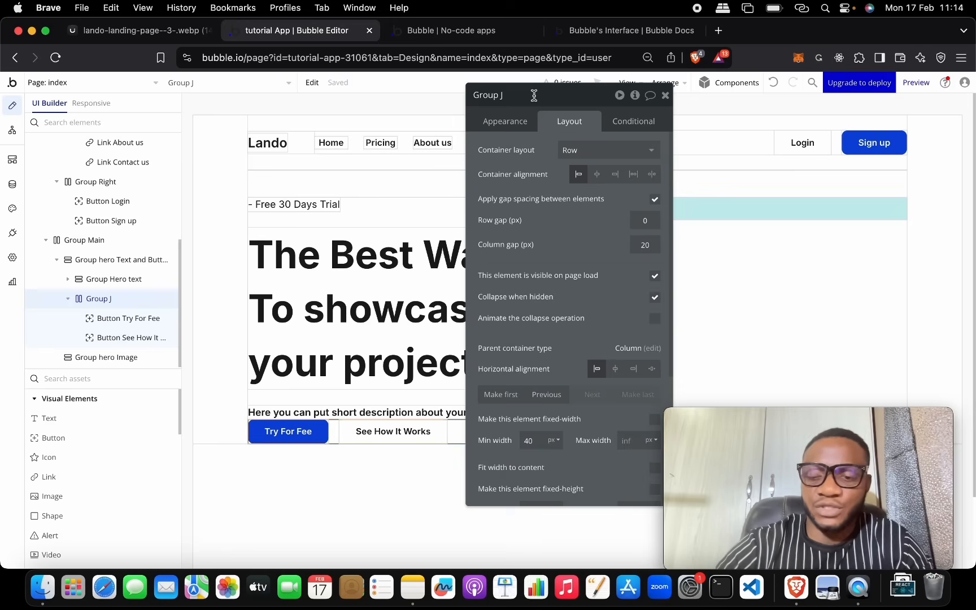
text(Hero Btn)
click(420, 479)
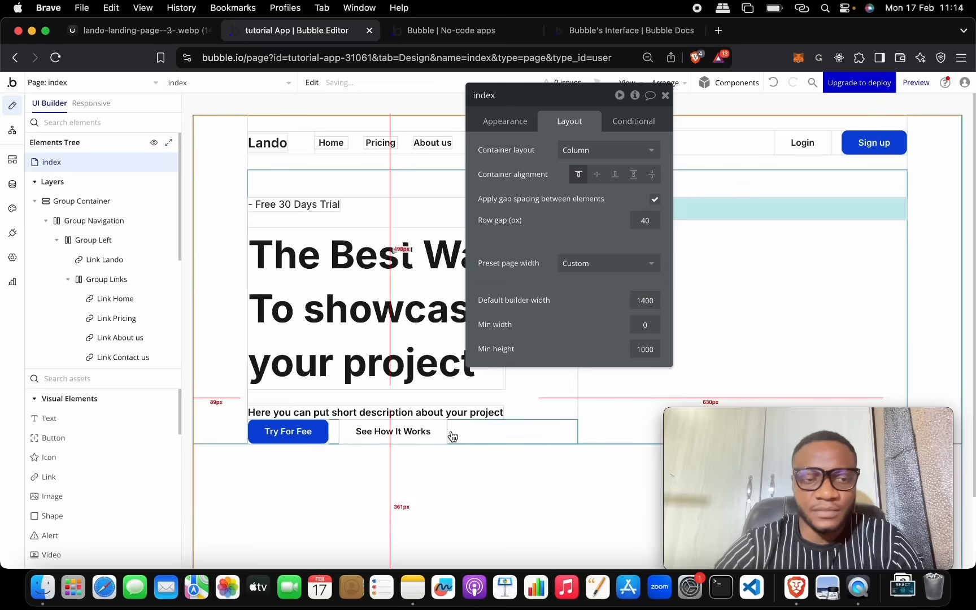
Step: Browse the element list under Group Main and select Group hero Text and Buttons
click(64, 242)
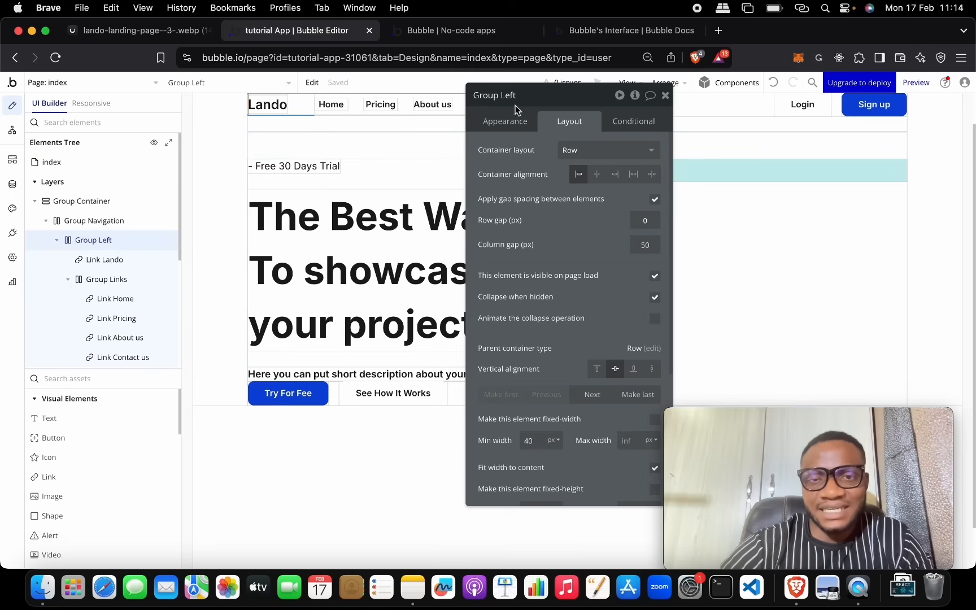
click(577, 172)
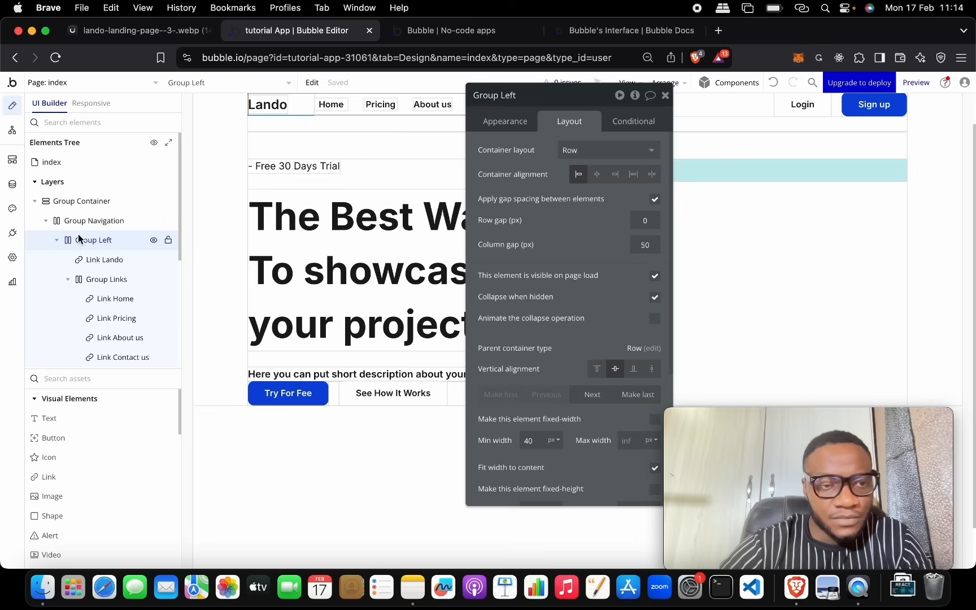
click(53, 221)
click(46, 220)
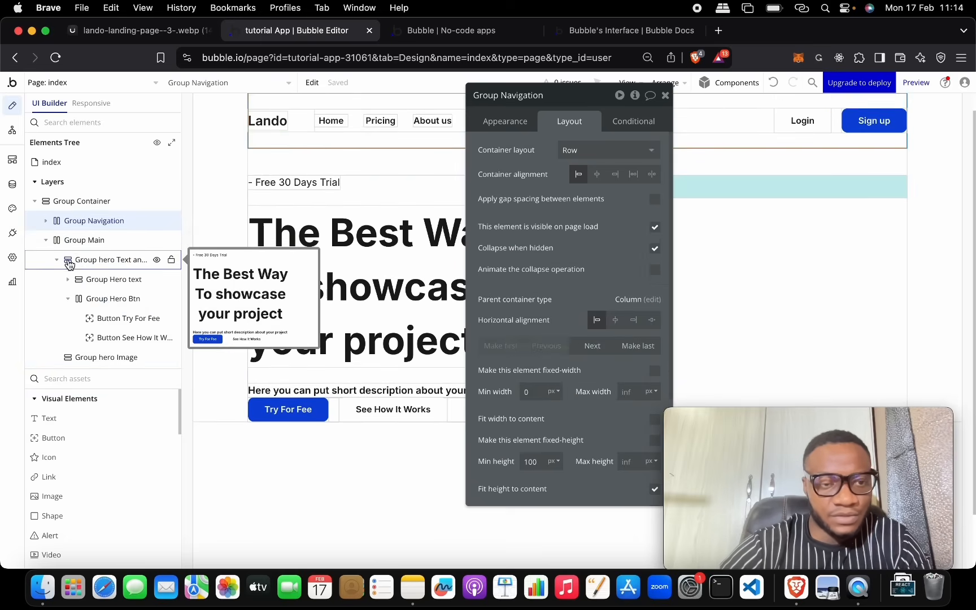
click(124, 259)
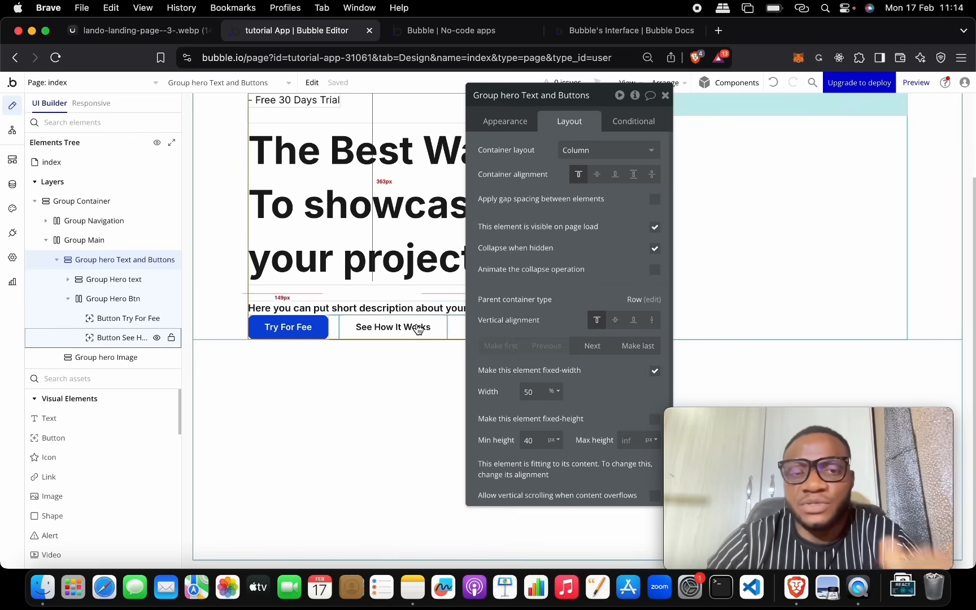
Step: Give Group hero Text and Buttons a 50 px row gap, checking it against the reference design
click(654, 198)
click(654, 221)
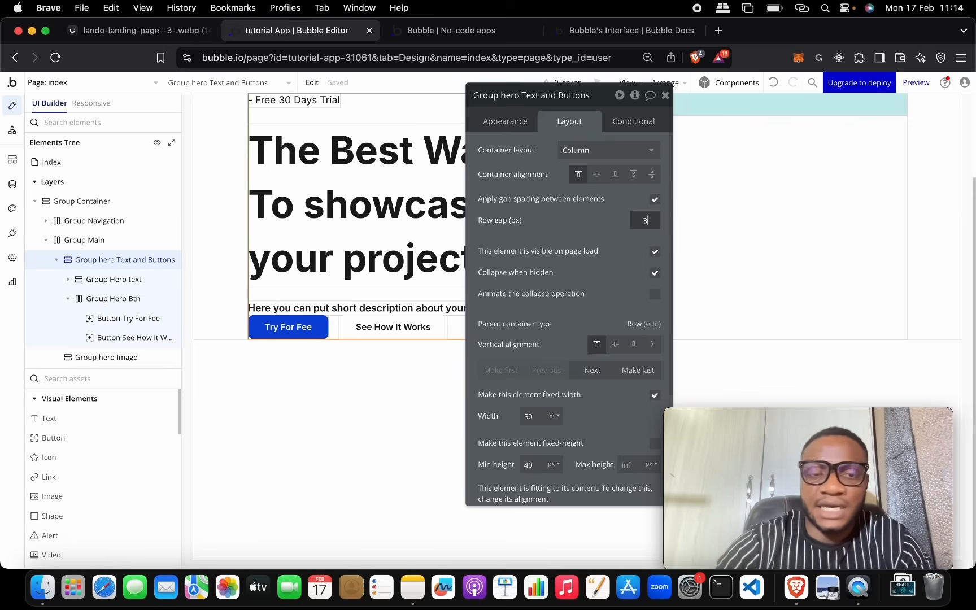
text(3)
click(141, 31)
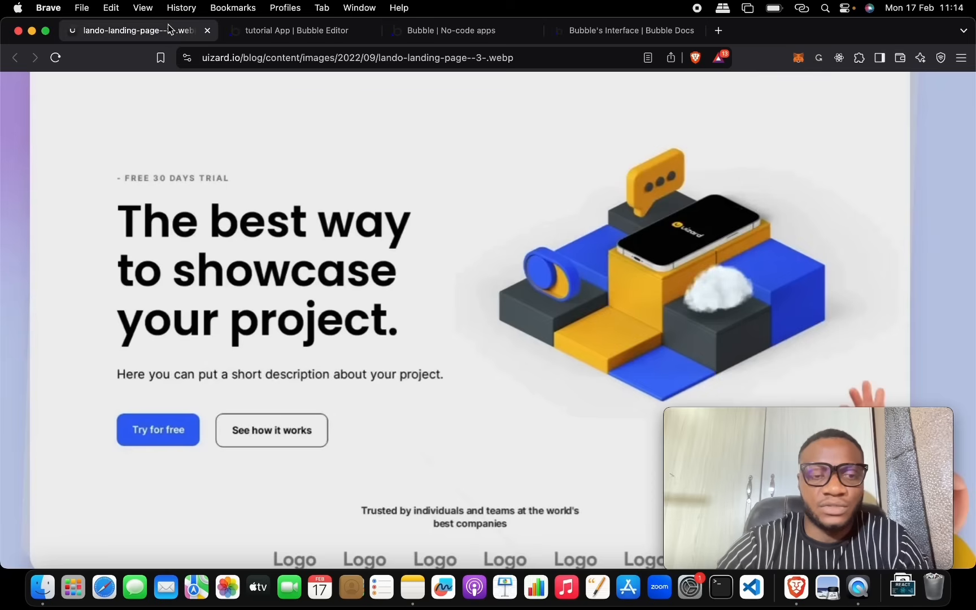
click(353, 31)
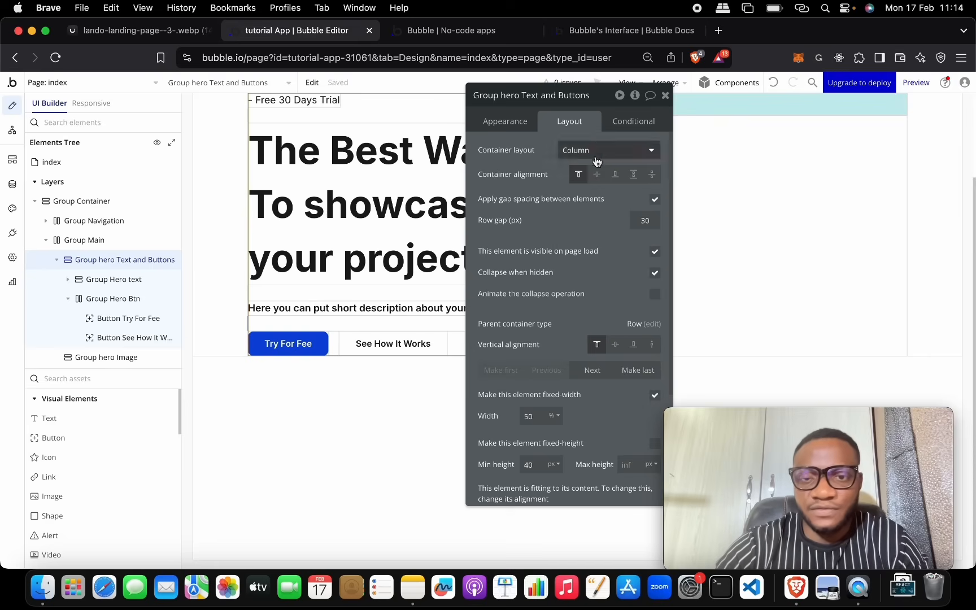
text(0)
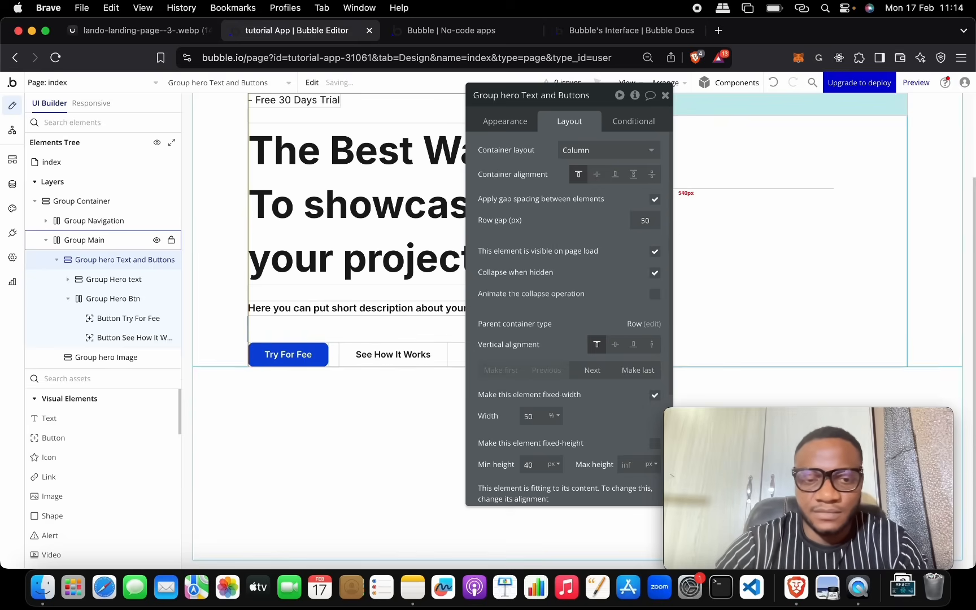
scroll(411, 292, up, 4)
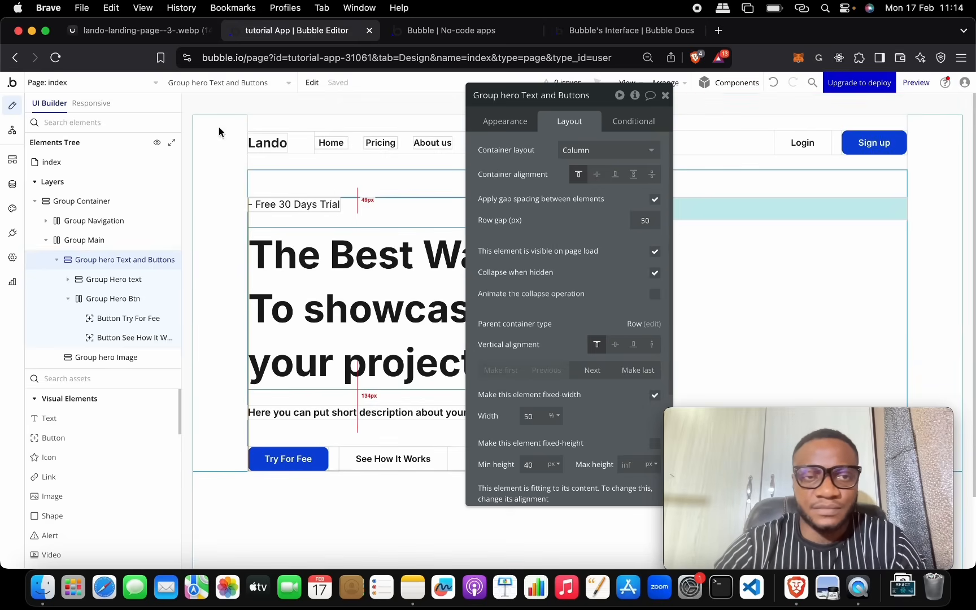
click(140, 34)
click(295, 37)
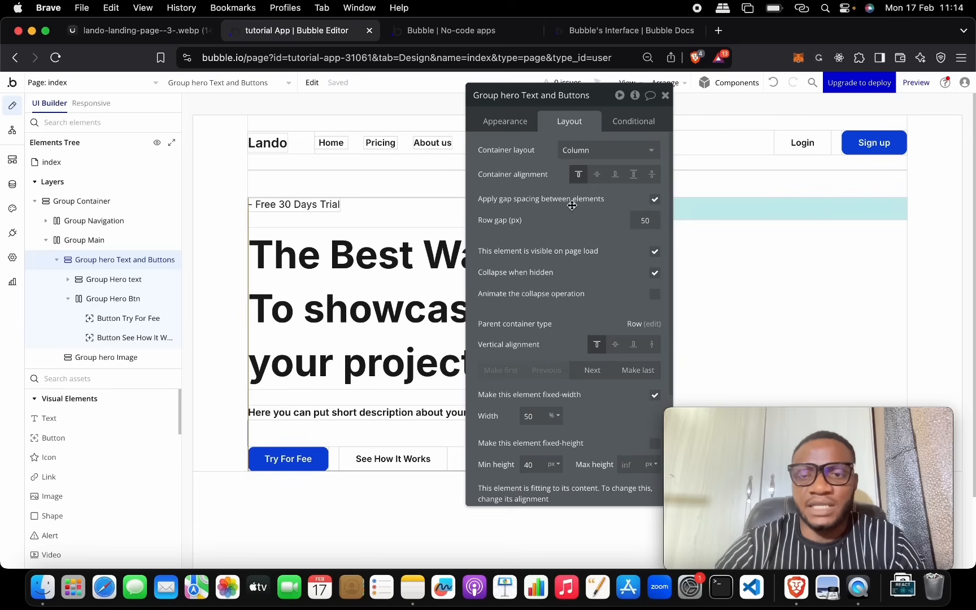
drag(607, 94, 262, 138)
click(647, 215)
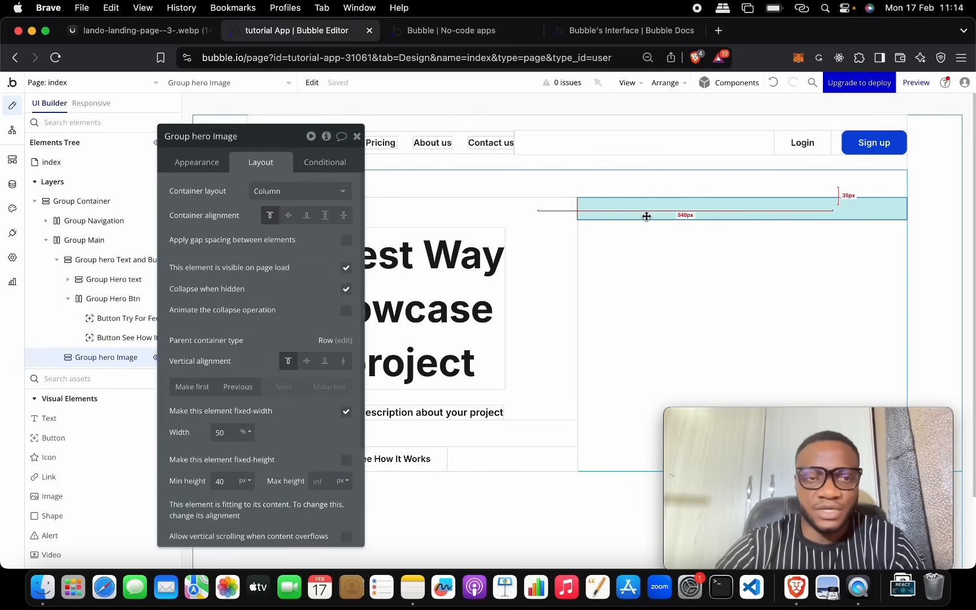
Step: Remove the cyan background from the hero image group
click(209, 164)
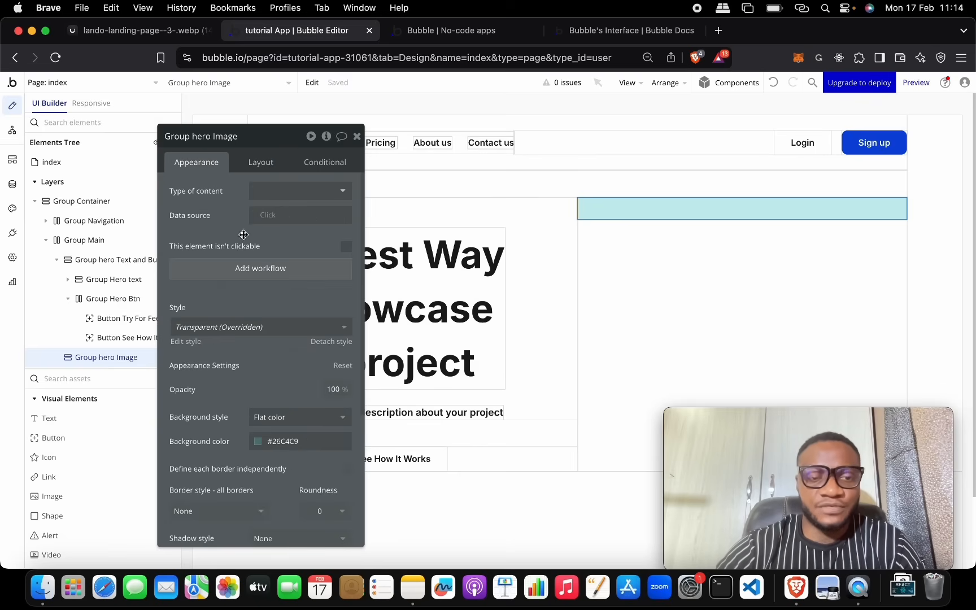
click(270, 421)
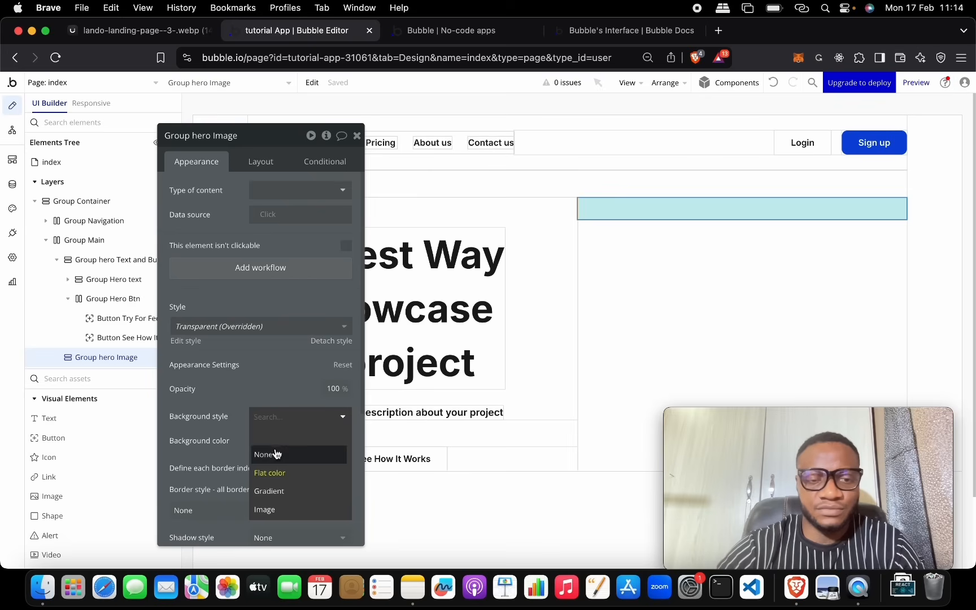
click(275, 454)
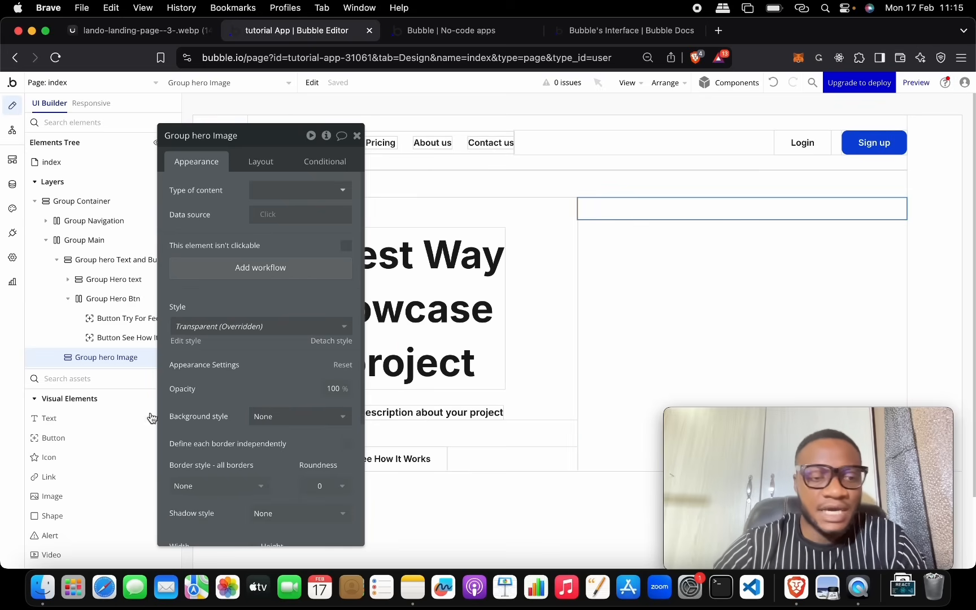
Step: Place an image element in the hero image group and upload the REACT picture from Downloads
drag(96, 497, 614, 209)
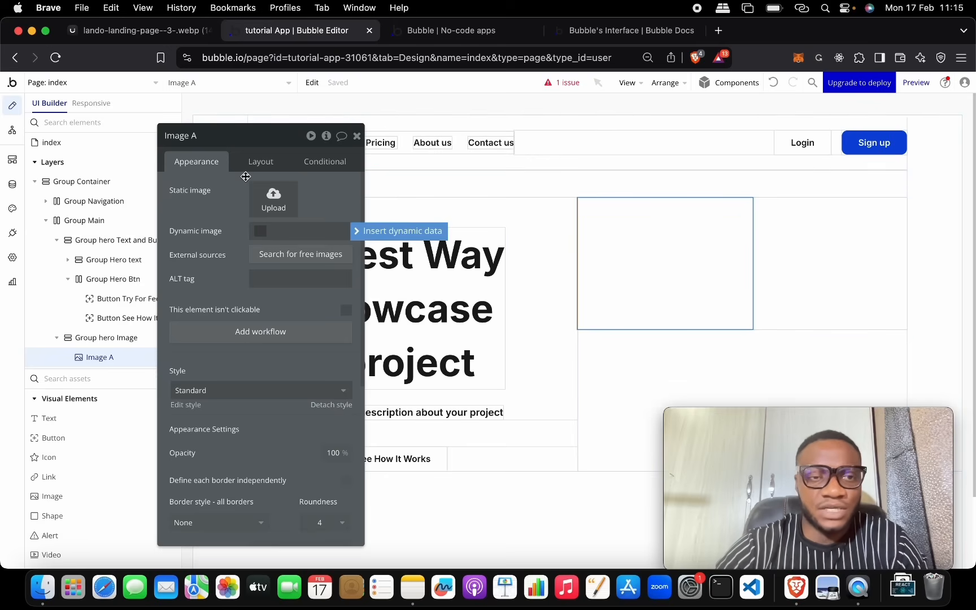
click(210, 130)
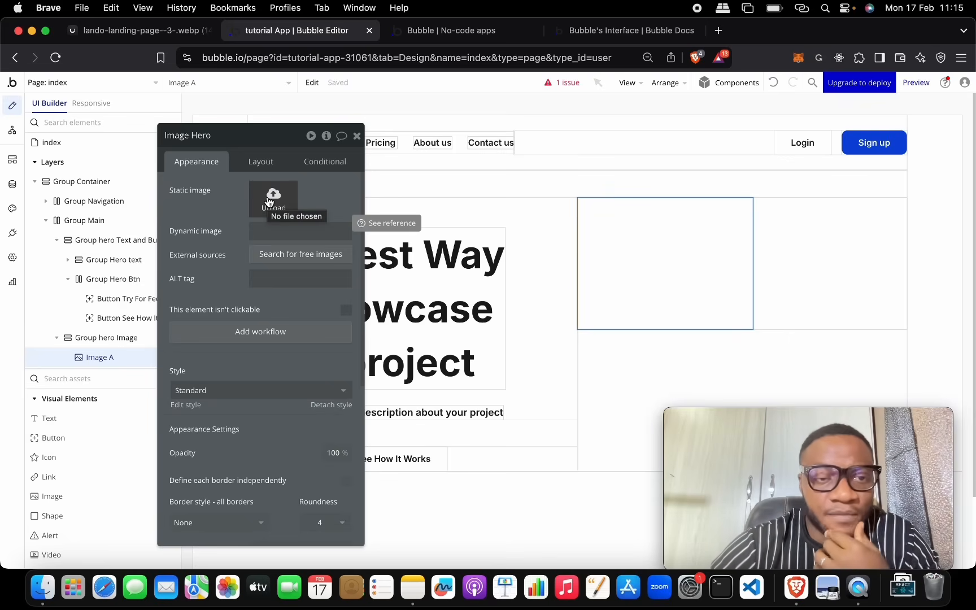
click(269, 199)
scroll(470, 318, down, 3)
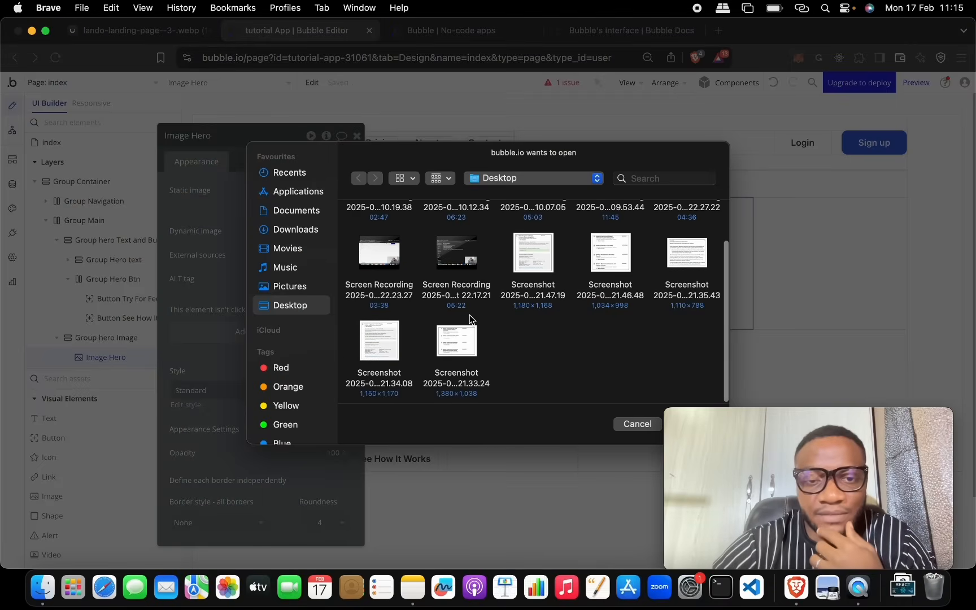
click(298, 211)
click(303, 232)
double_click(380, 240)
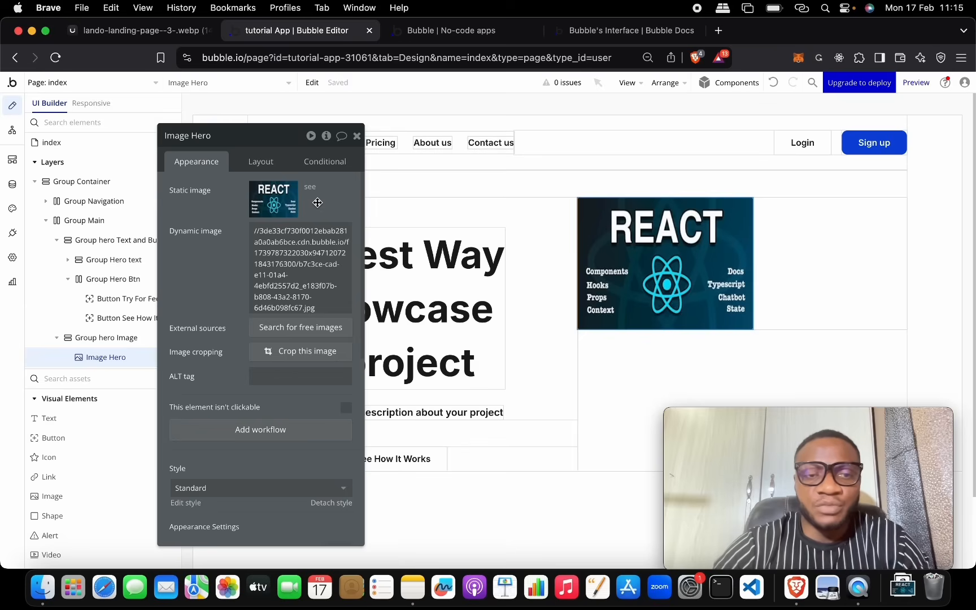
Step: Clear the REACT image source, dismiss the file picker, and open a new browser tab
click(326, 232)
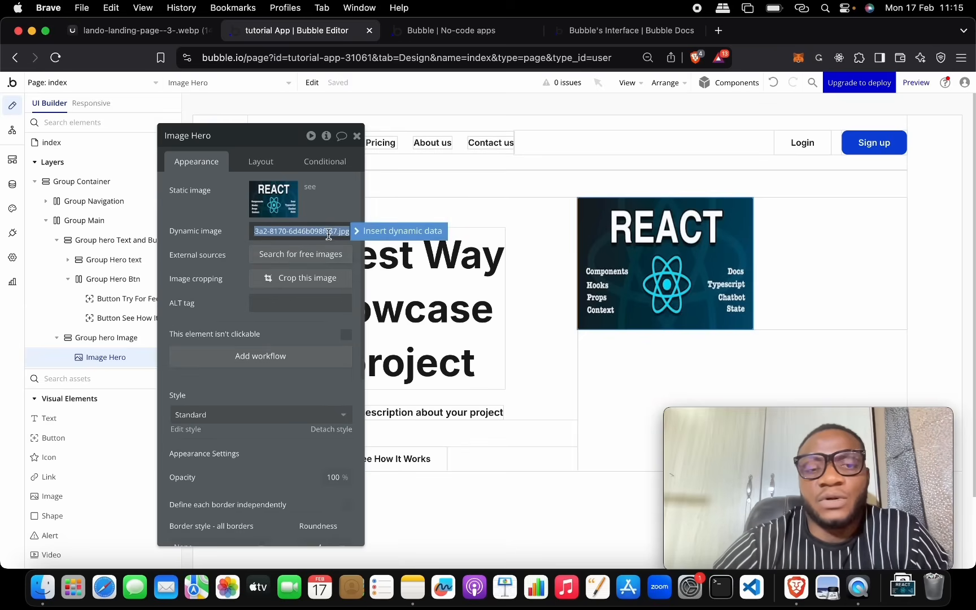
key(BackSpace)
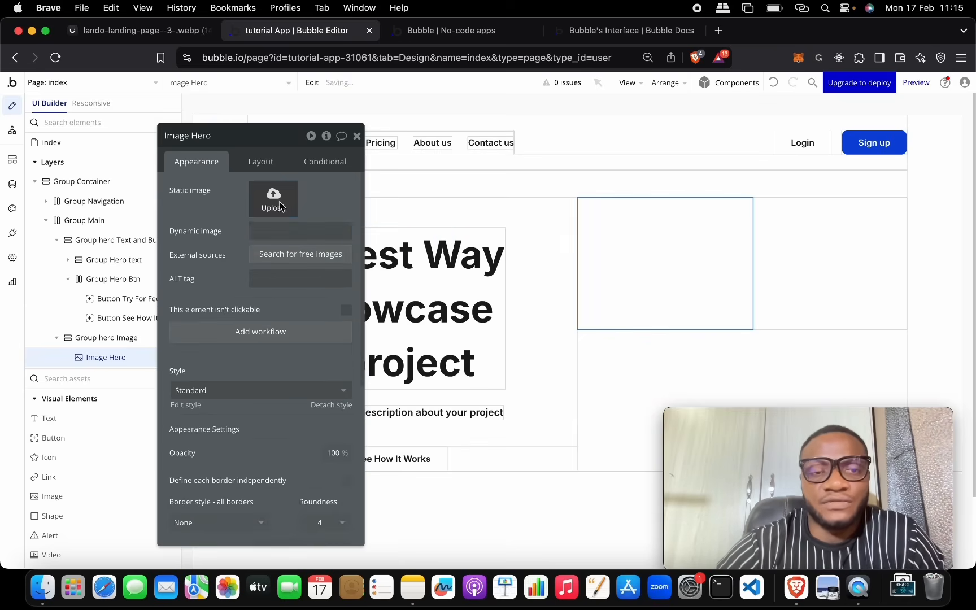
click(273, 199)
key(Escape)
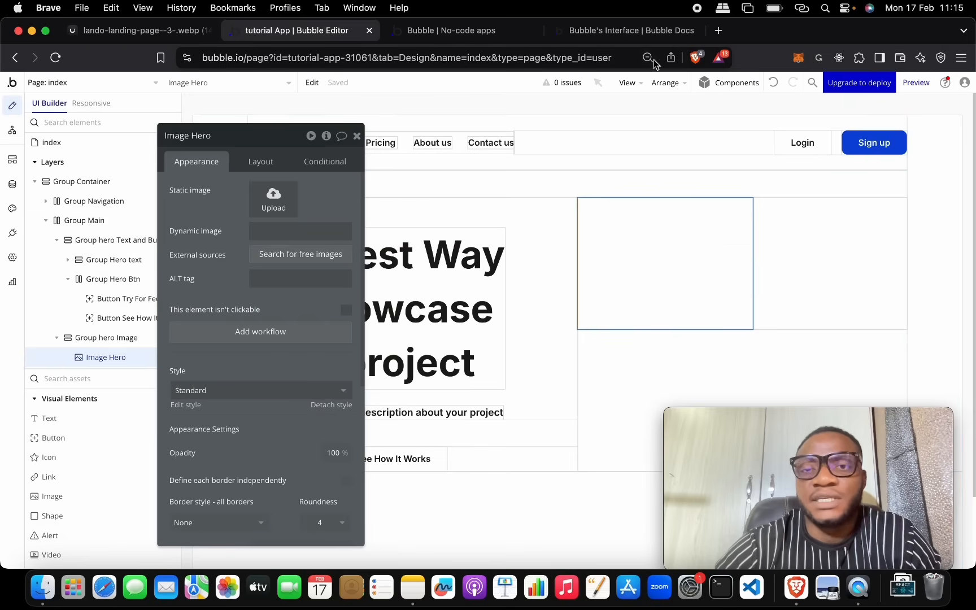
click(717, 33)
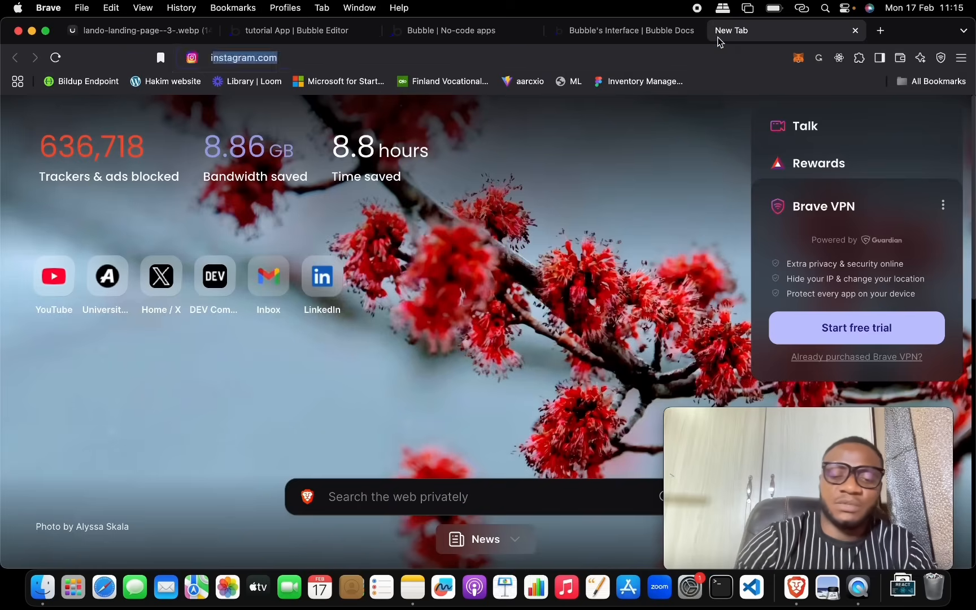
Step: Search Google for 'image' and open the Unsplash photo of a woman with a camera in its own tab
text(image)
key(Return)
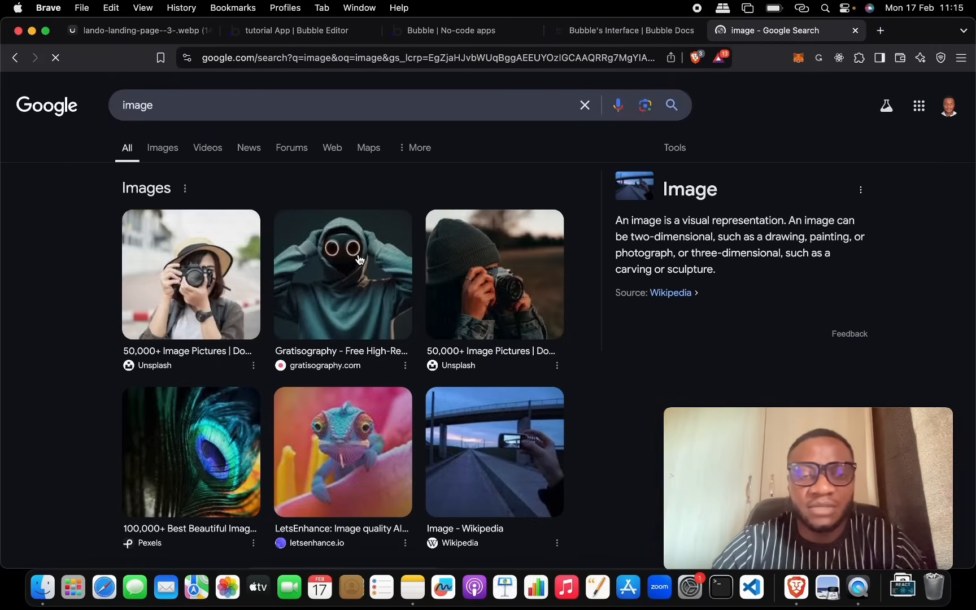
click(488, 299)
right_click(751, 280)
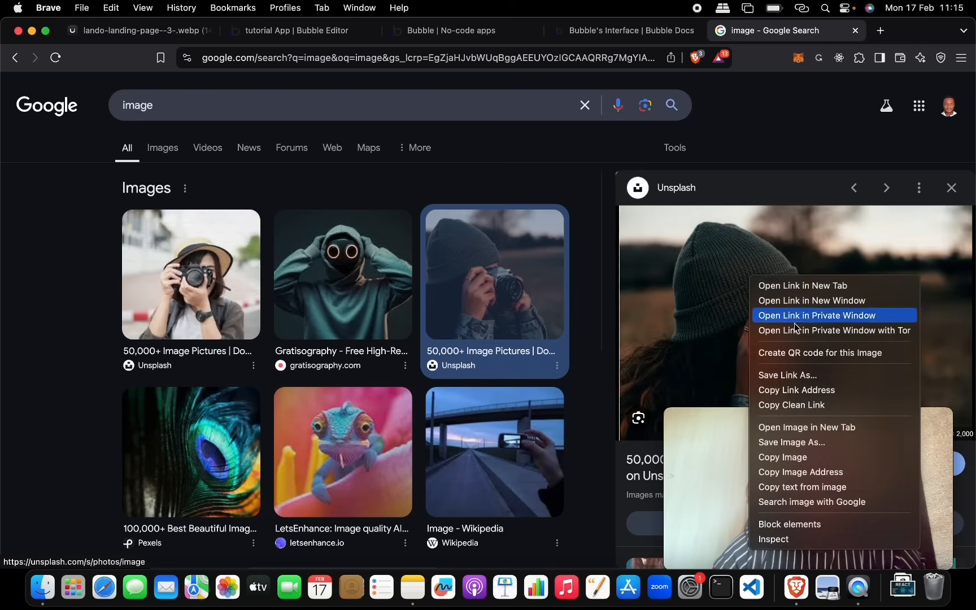
click(793, 427)
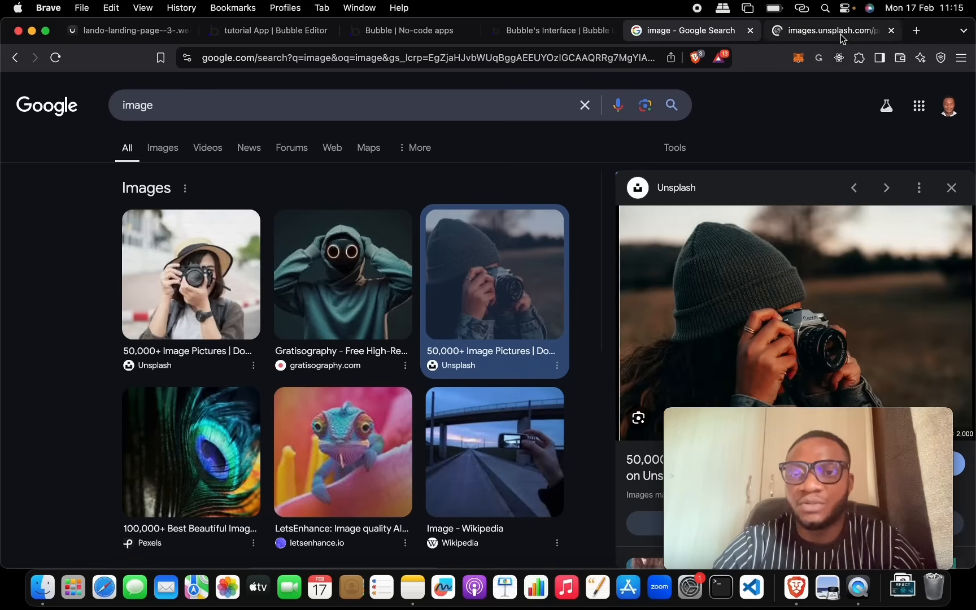
click(841, 34)
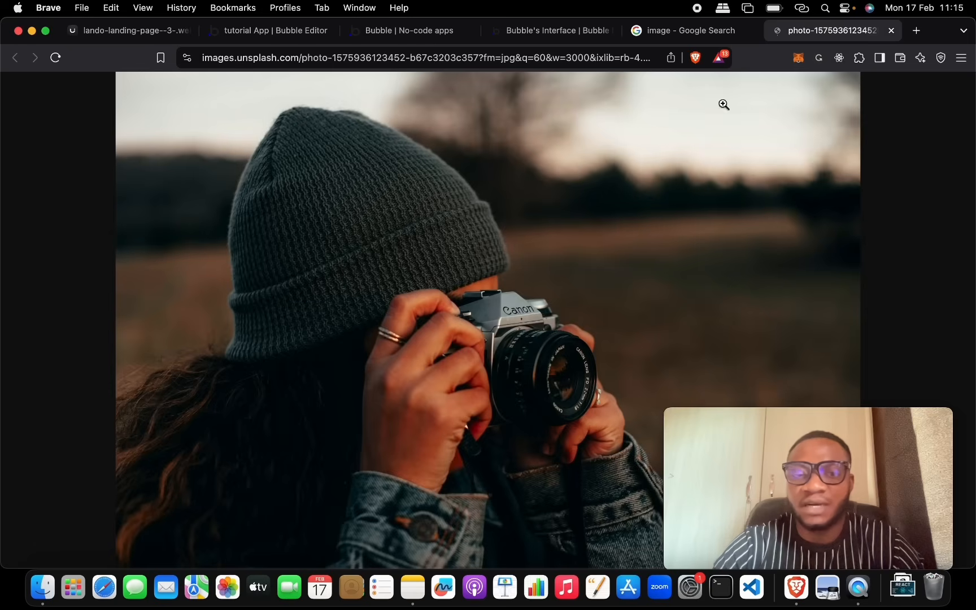
Step: Copy the photo's image address and return to the Bubble editor
right_click(531, 179)
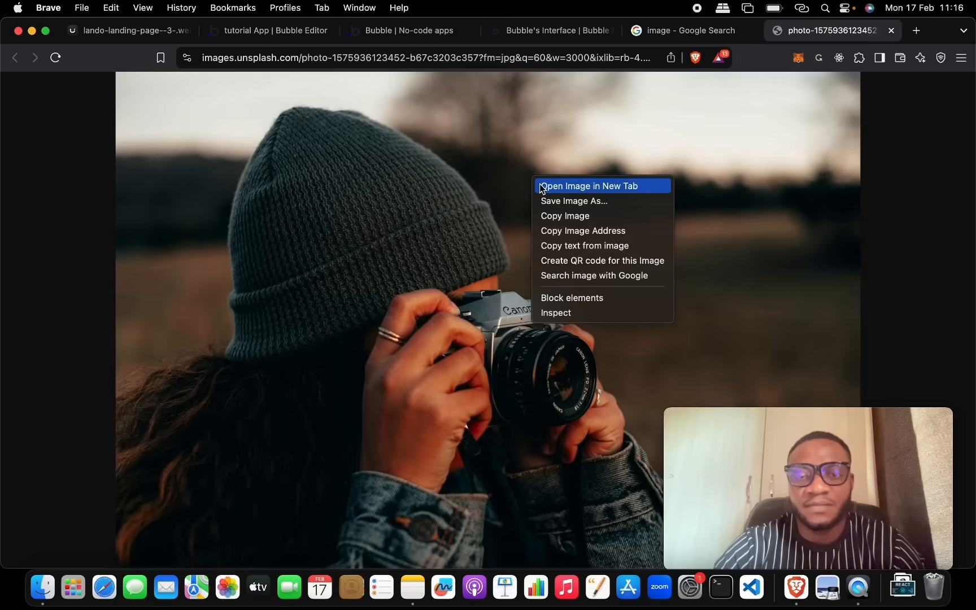
click(572, 229)
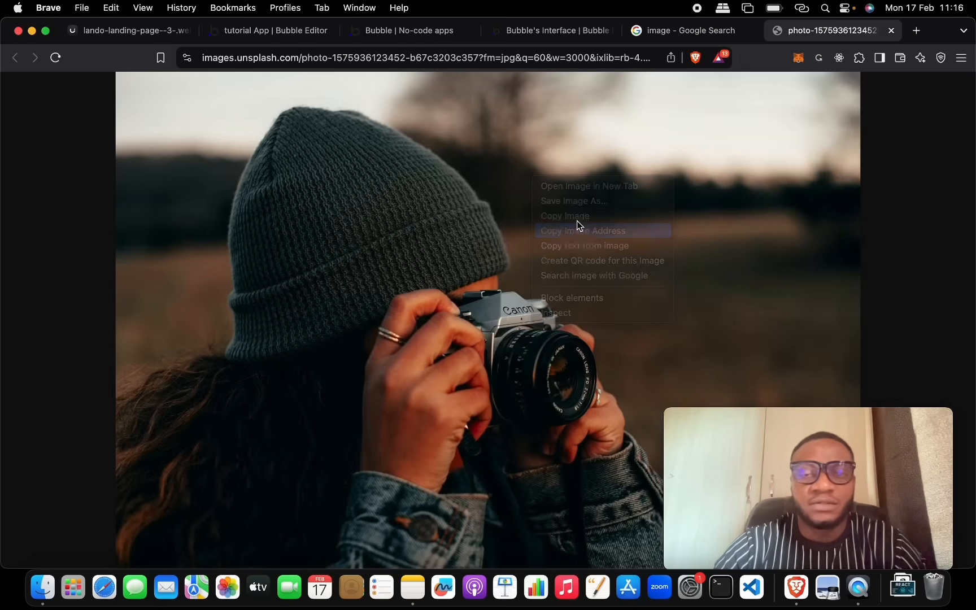
click(543, 58)
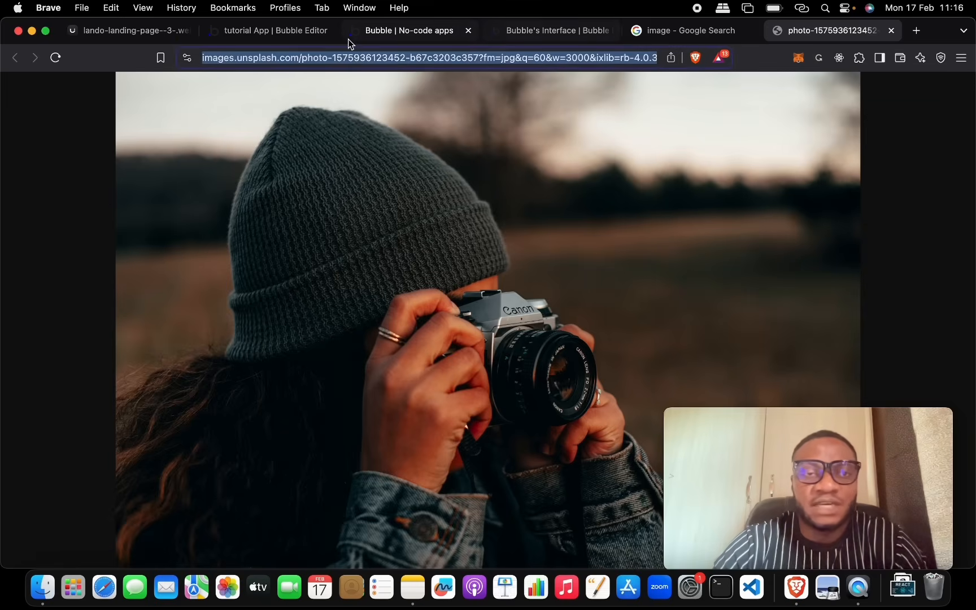
click(289, 33)
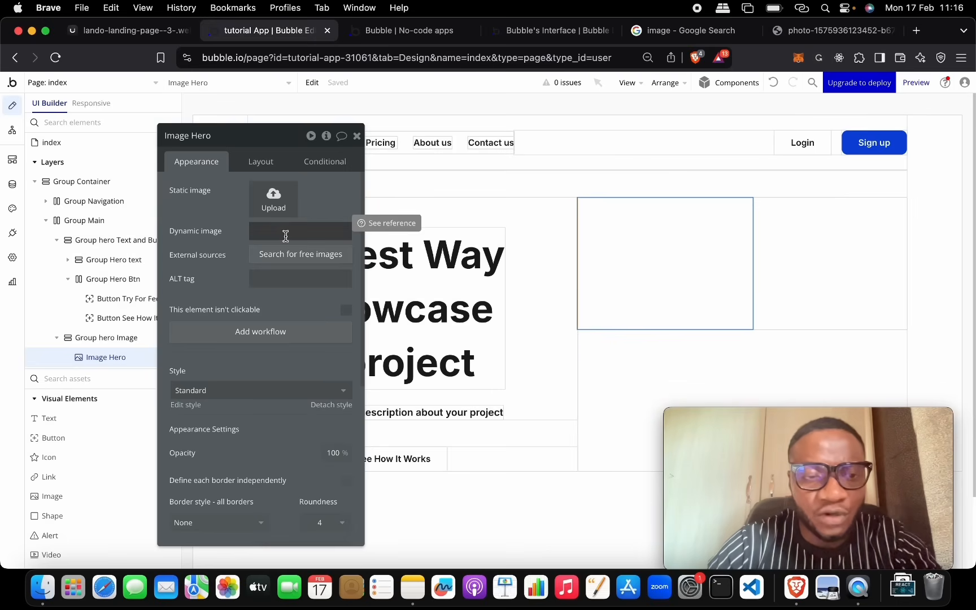
Step: Paste the copied Unsplash photo URL into the hero image's Dynamic image field
click(262, 235)
key(super+v)
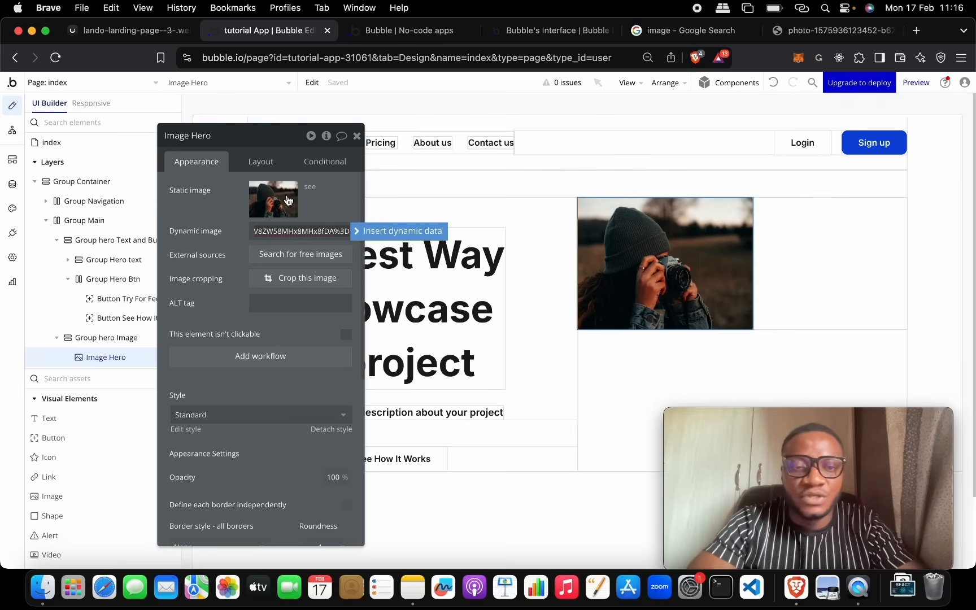
click(267, 163)
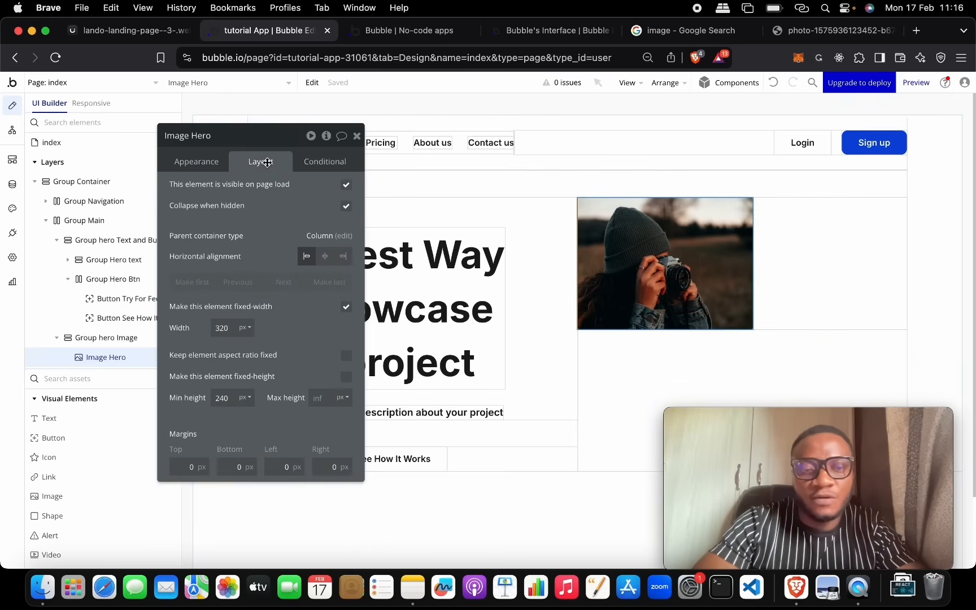
Step: Set the hero image width to 100%, lock its 16:9 aspect ratio, and centre it horizontally
click(245, 328)
click(247, 363)
click(222, 328)
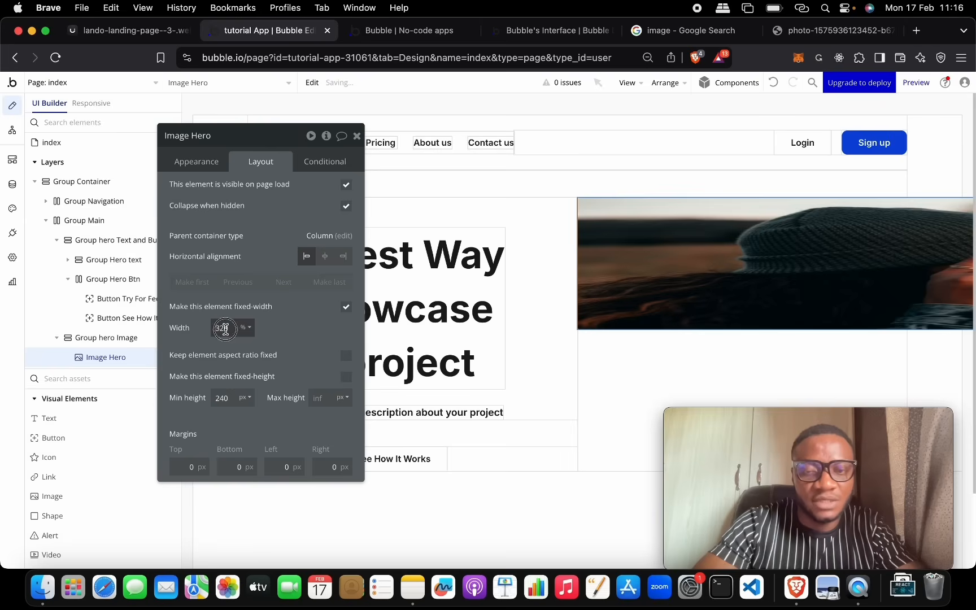
key(Return)
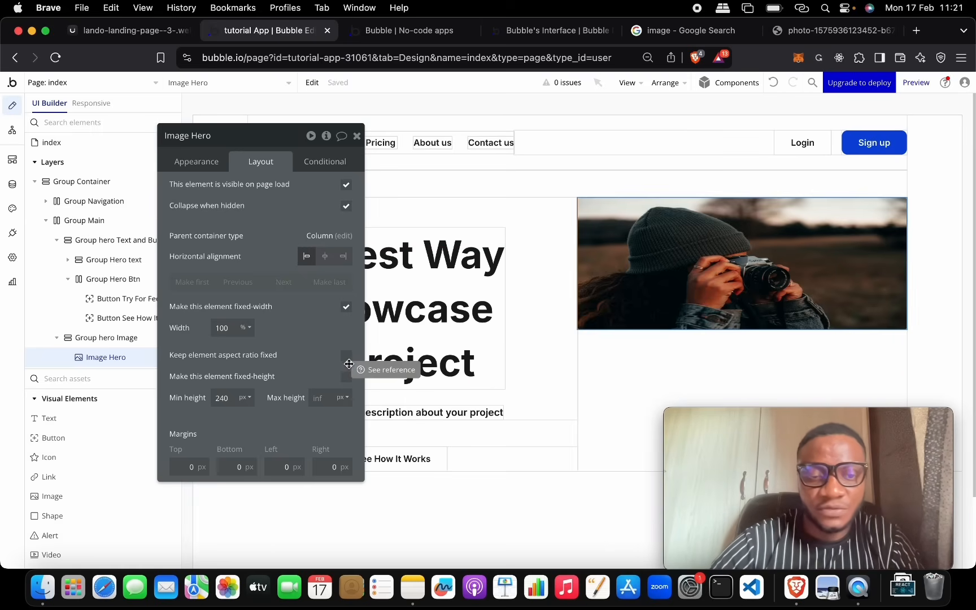
click(346, 357)
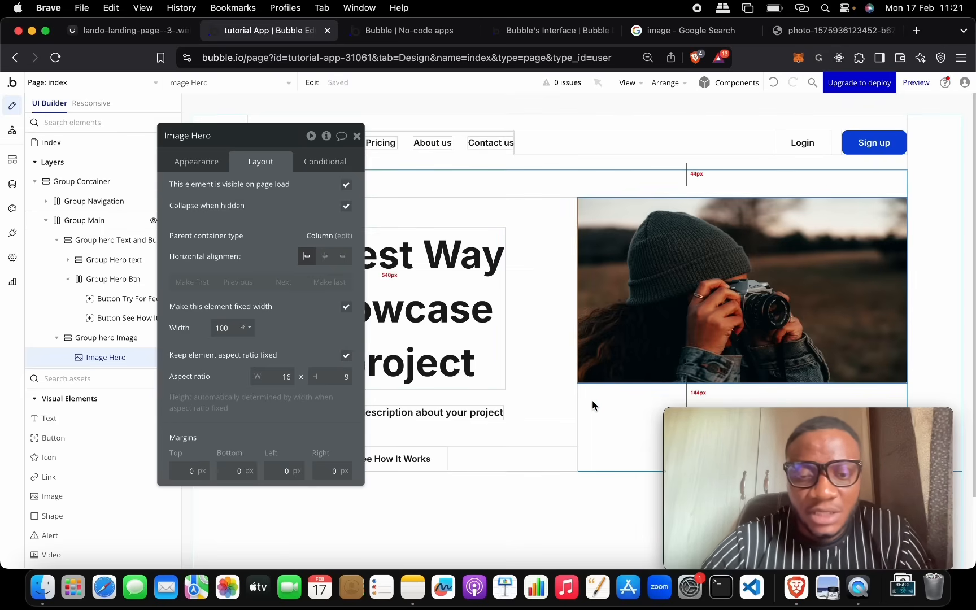
click(323, 255)
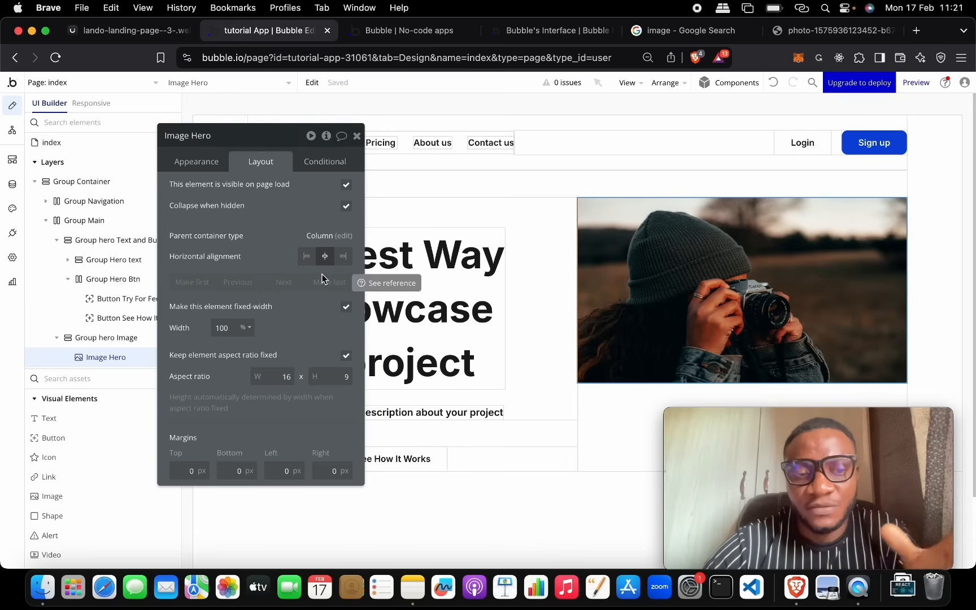
Step: Centre Group hero Image vertically in the row and reselect it in the layers list
click(135, 340)
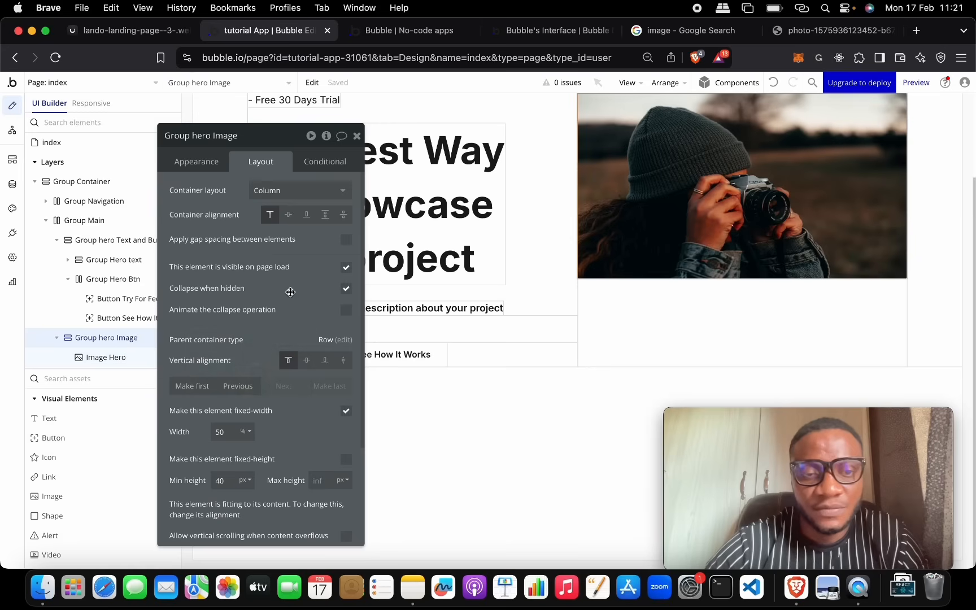
click(308, 360)
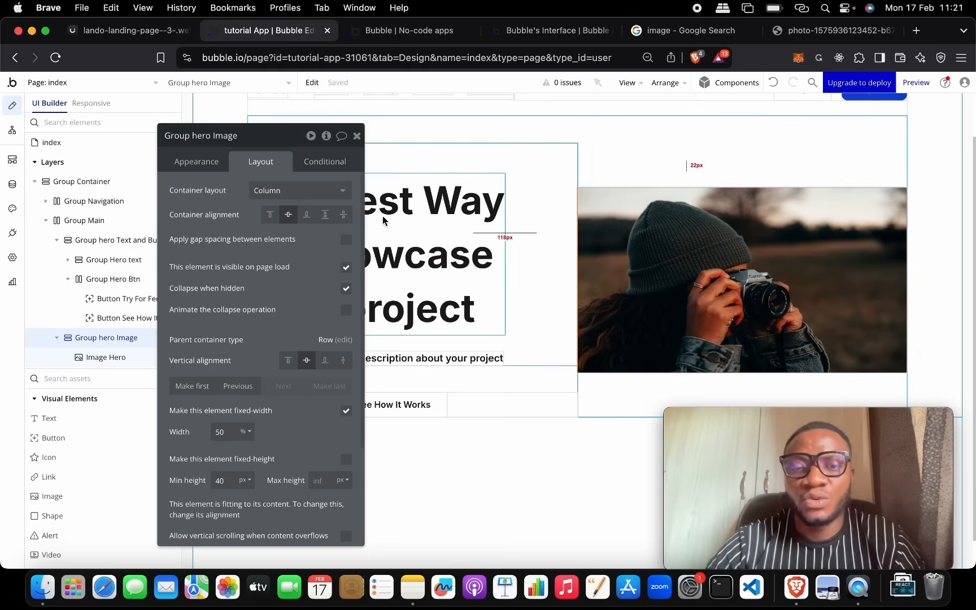
click(661, 151)
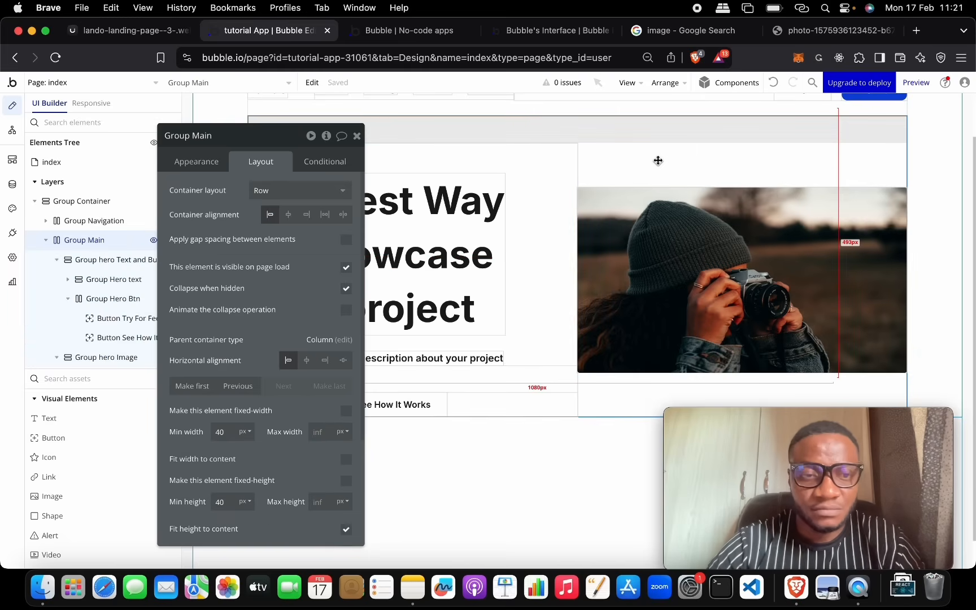
click(59, 263)
click(76, 279)
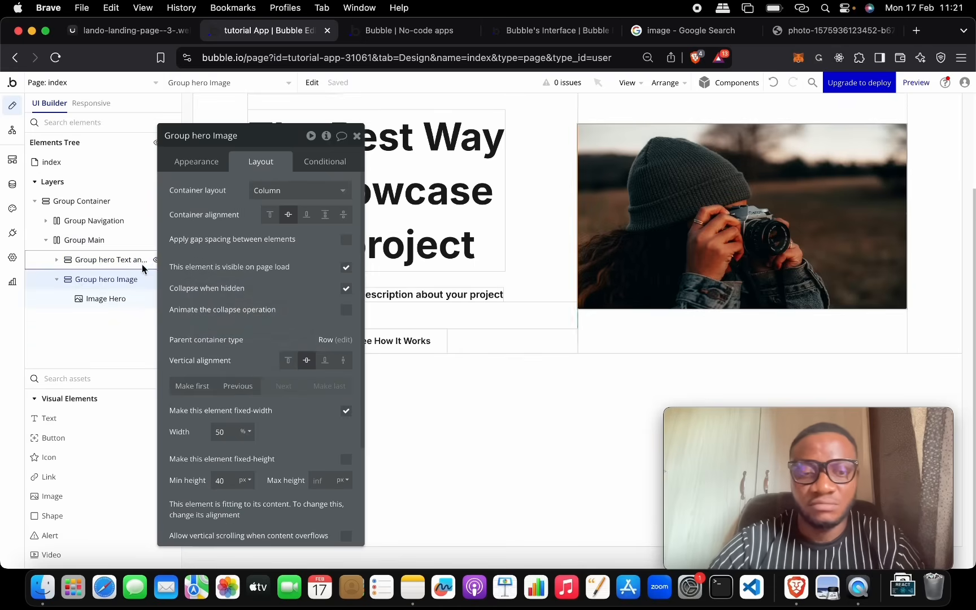
scroll(642, 256, up, 1)
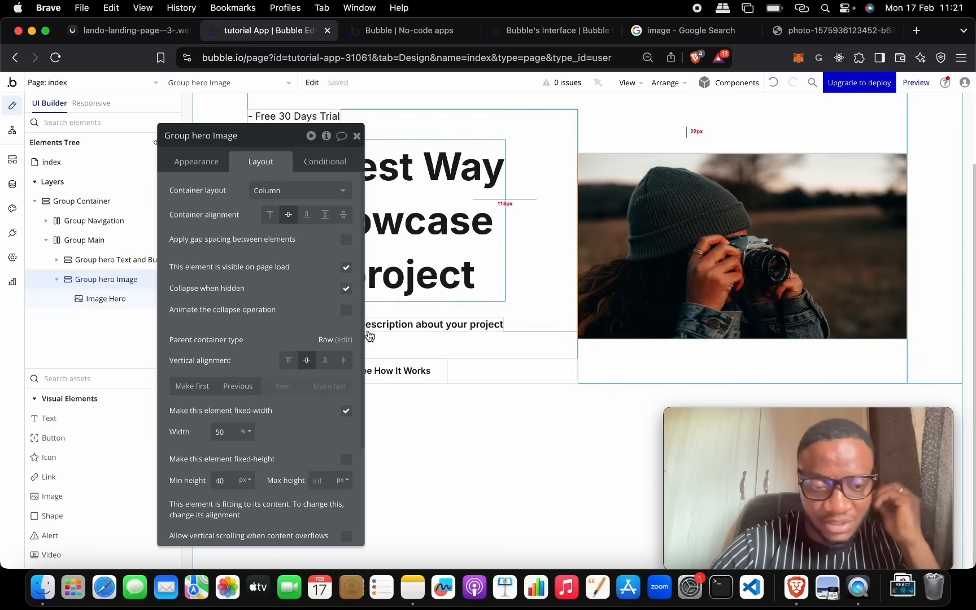
scroll(337, 370, down, 3)
Step: Set Group hero Image's left and right padding to 20 px
click(291, 530)
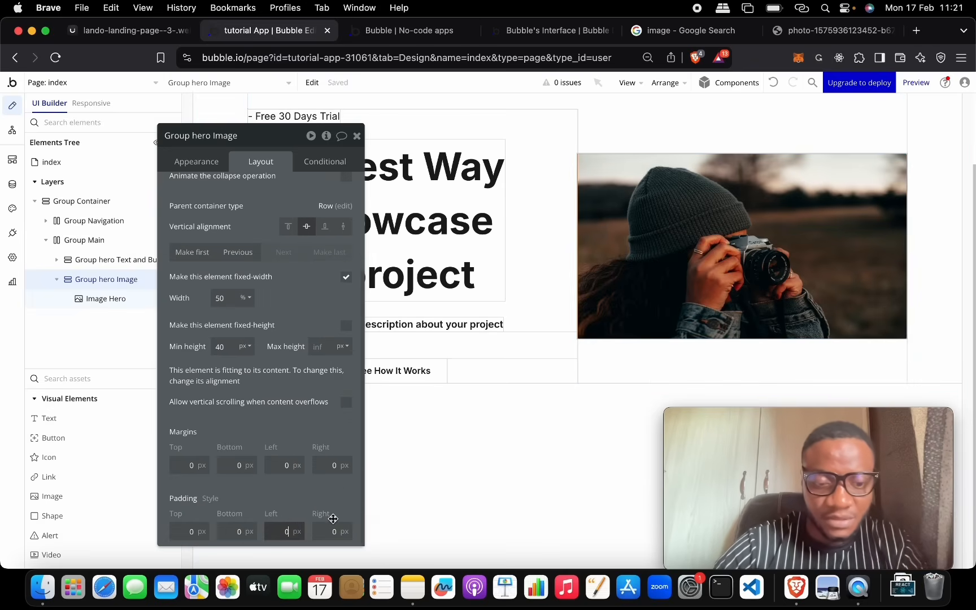
text(10)
click(333, 531)
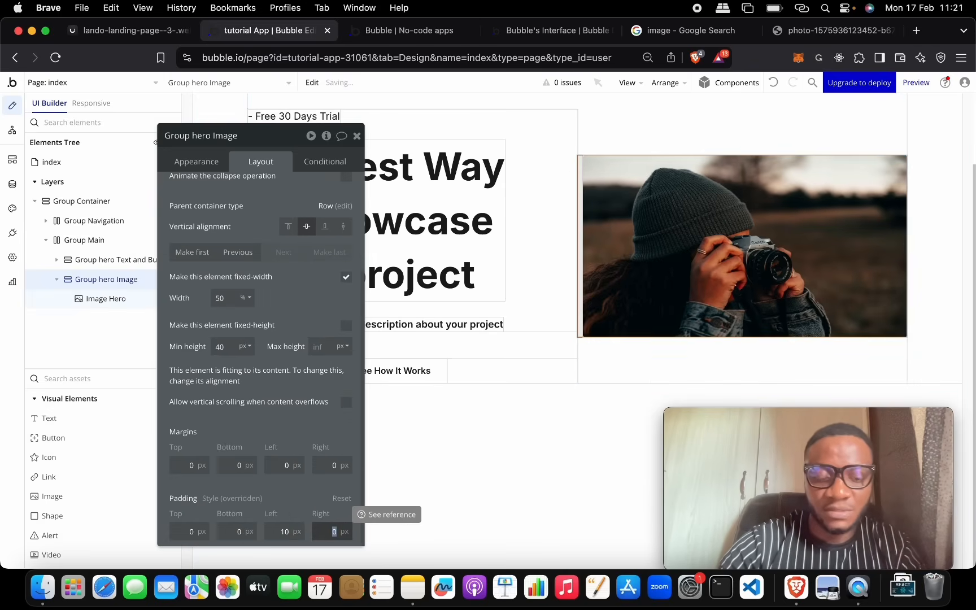
key(Return)
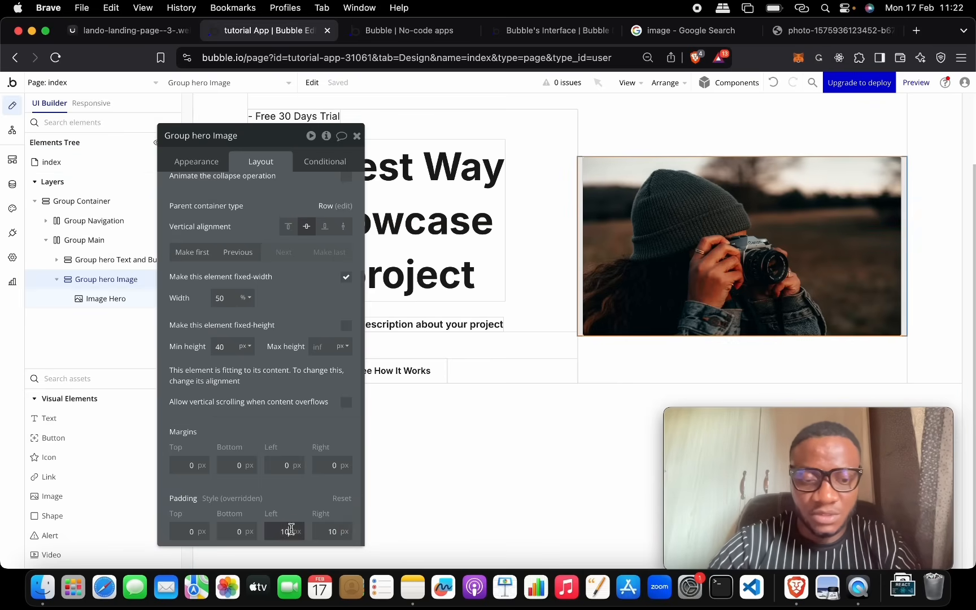
text(20)
key(Tab)
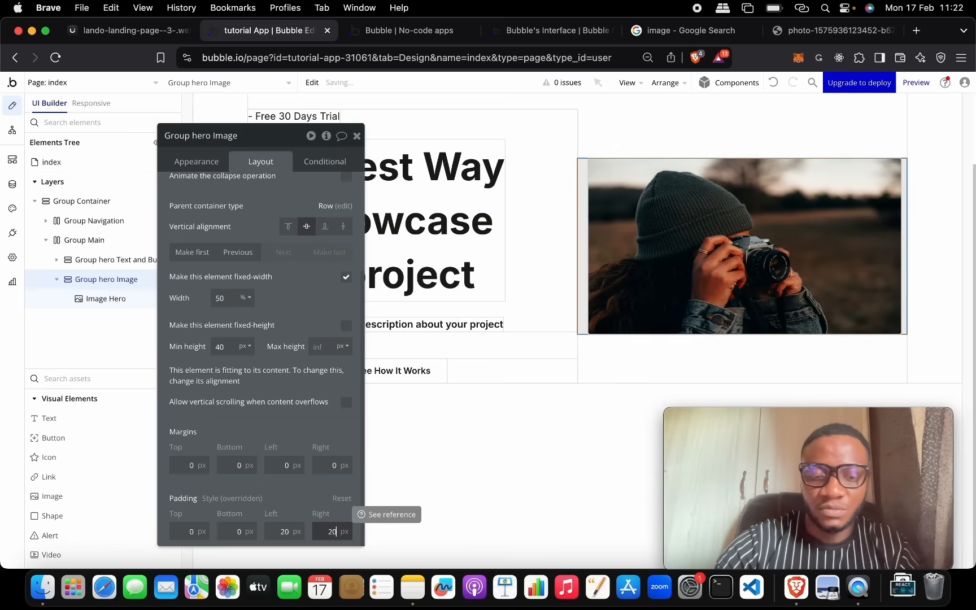
key(Return)
click(637, 148)
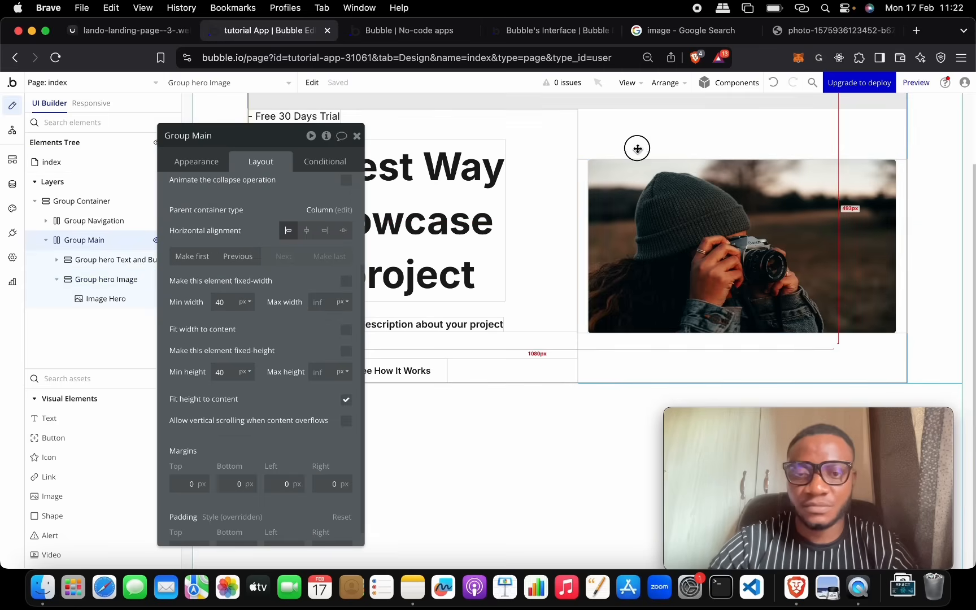
Step: Compare the live Lando preview with the reference design, then open Group Hero text's layout settings
click(357, 135)
scroll(475, 240, up, 3)
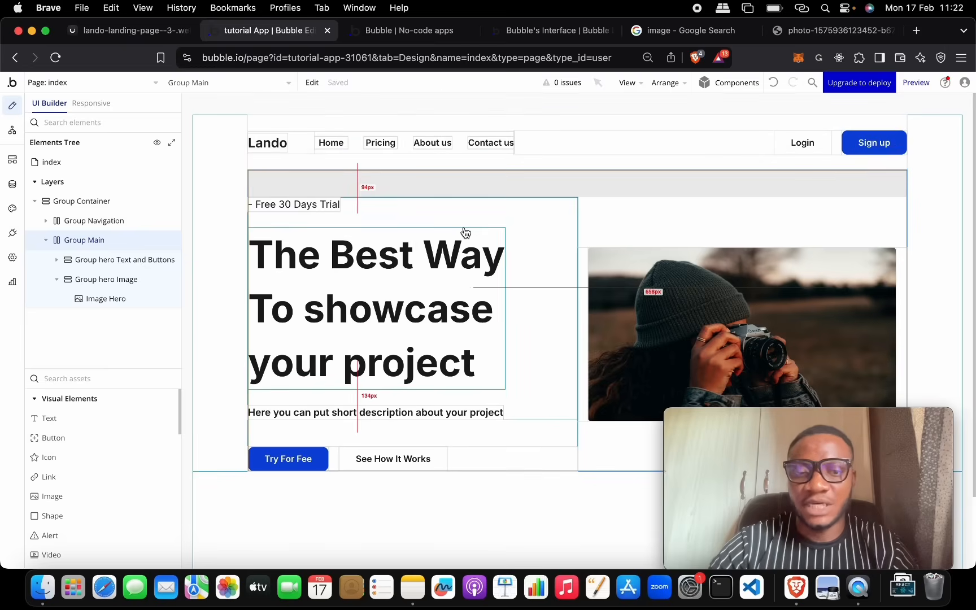
scroll(465, 233, down, 4)
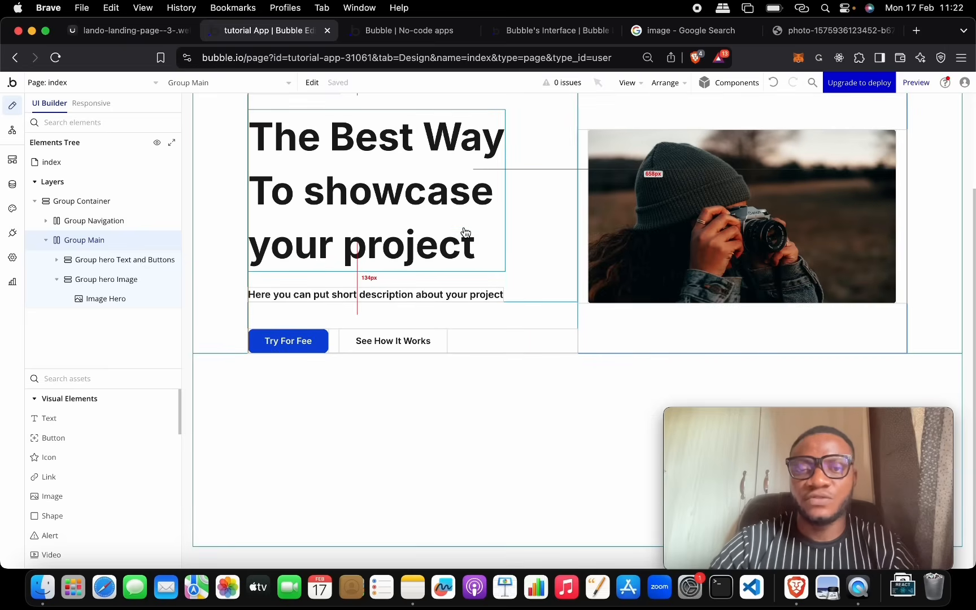
click(377, 33)
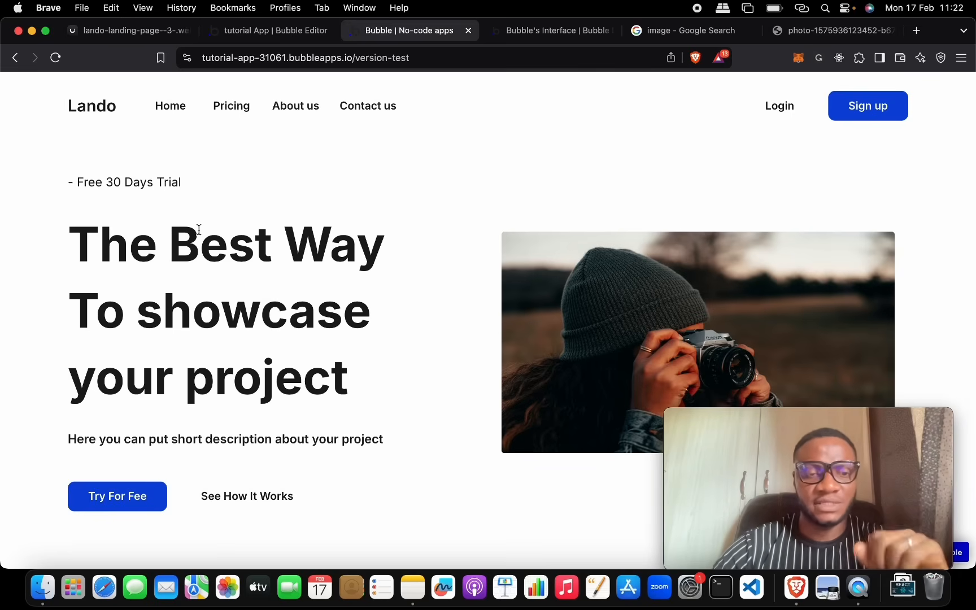
click(172, 43)
click(229, 44)
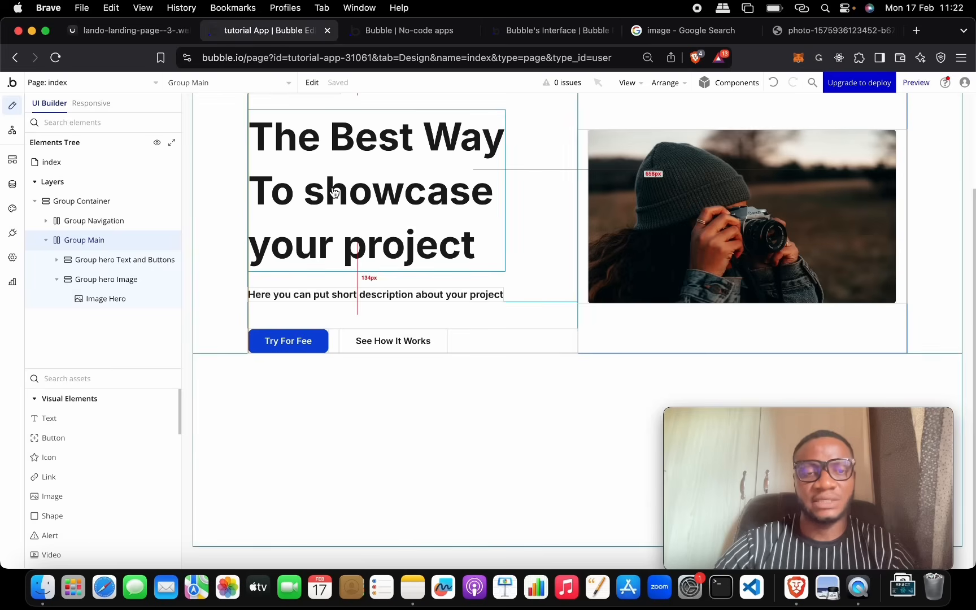
scroll(322, 191, up, 3)
double_click(392, 168)
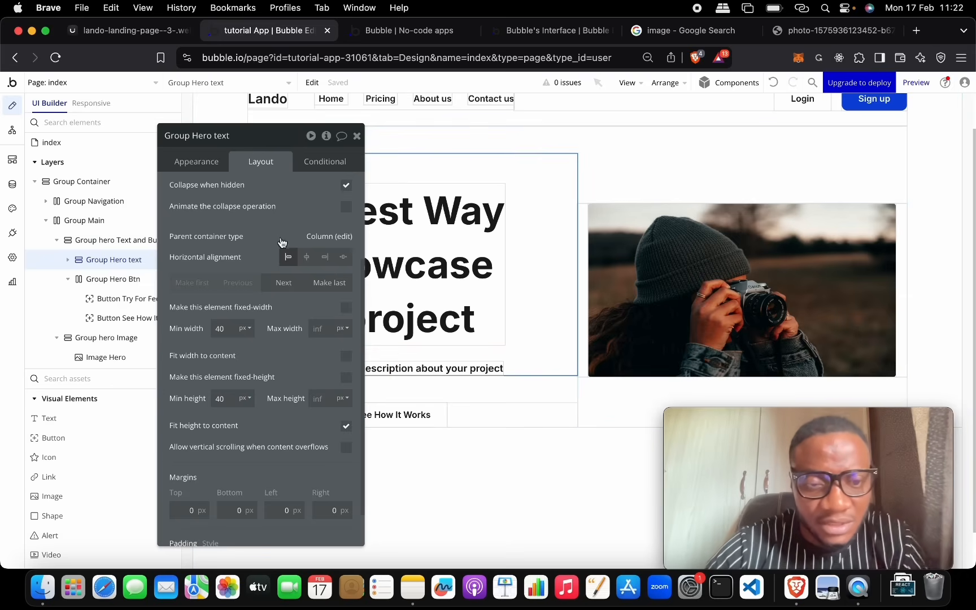
Step: Give the hero text group a 20 px row gap and set the headline's line spacing to 1, then preview
scroll(305, 237, up, 5)
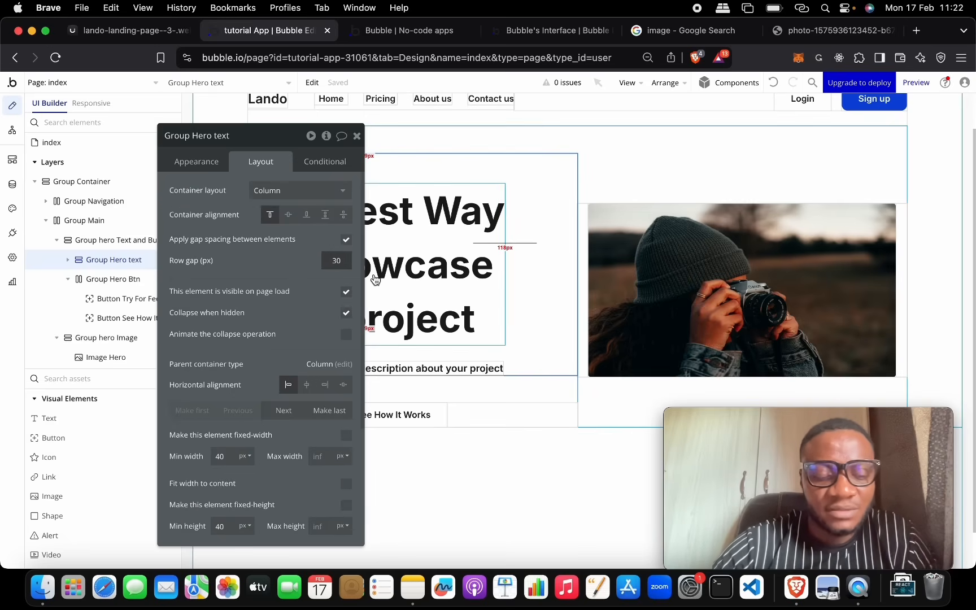
text(20)
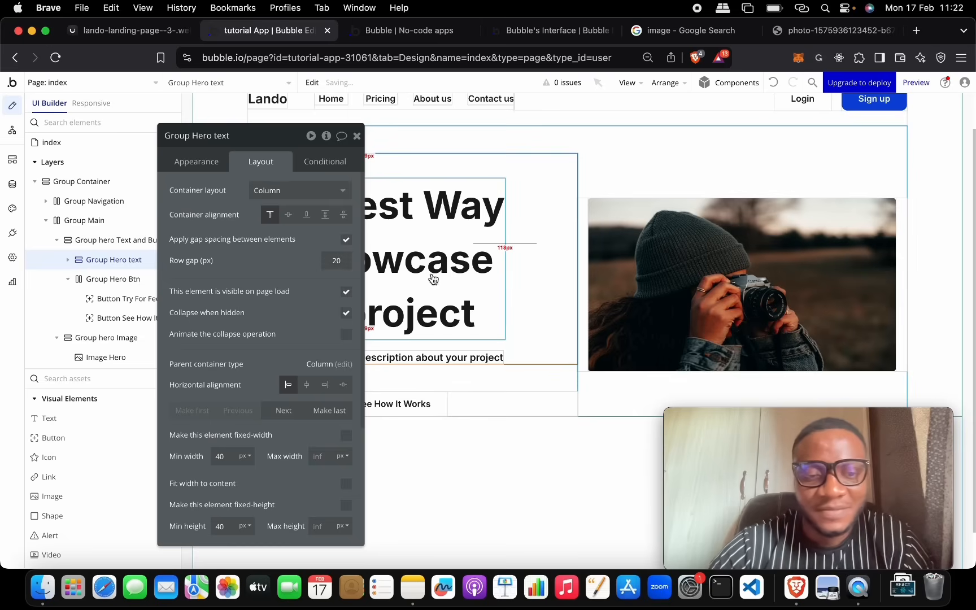
click(410, 212)
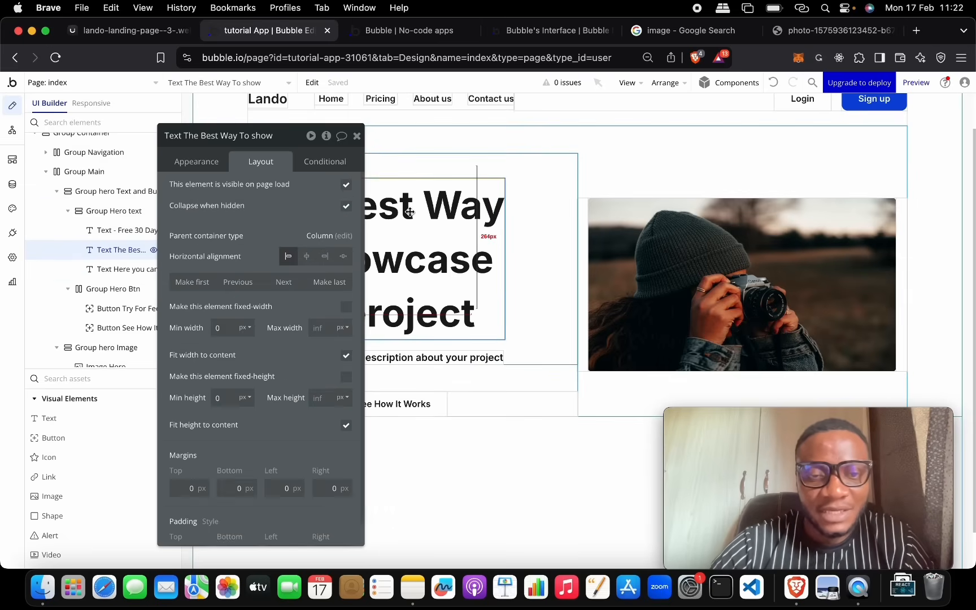
click(196, 165)
scroll(253, 290, down, 4)
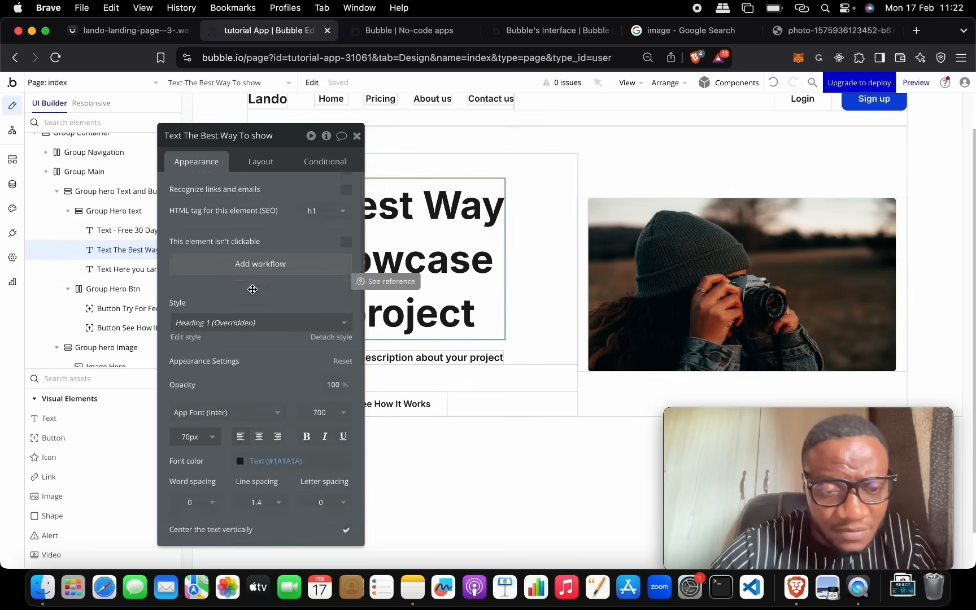
scroll(268, 360, down, 6)
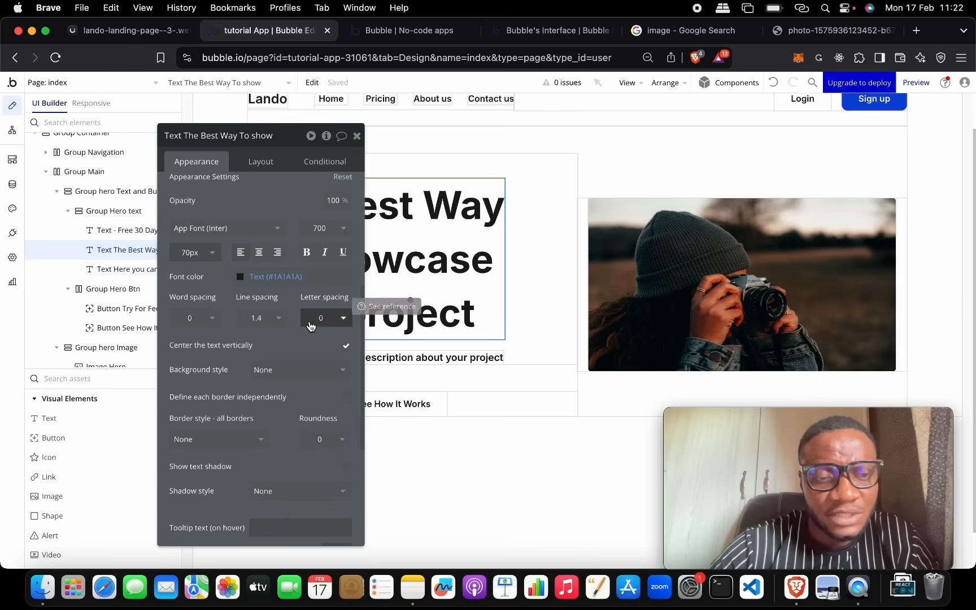
click(279, 320)
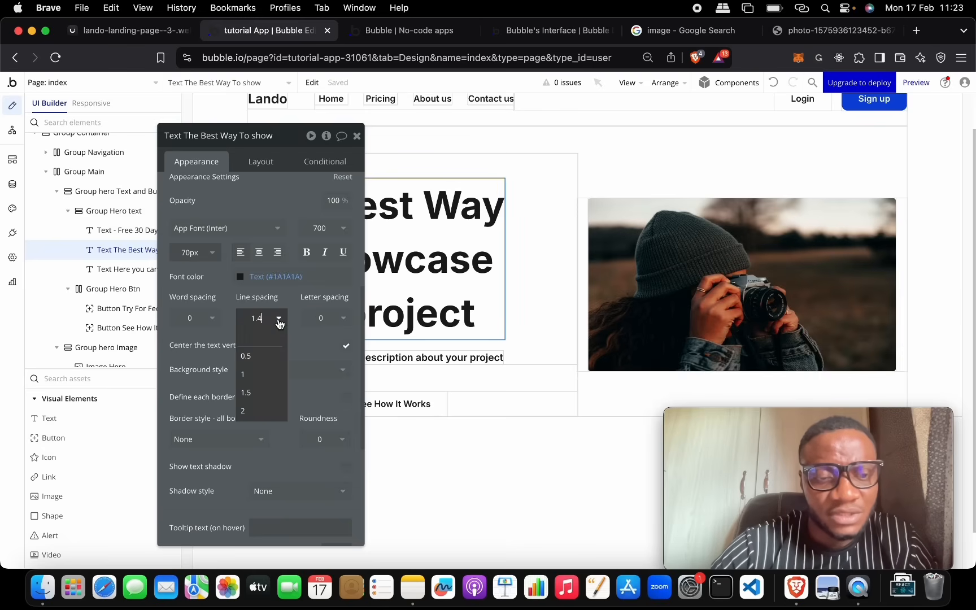
click(265, 373)
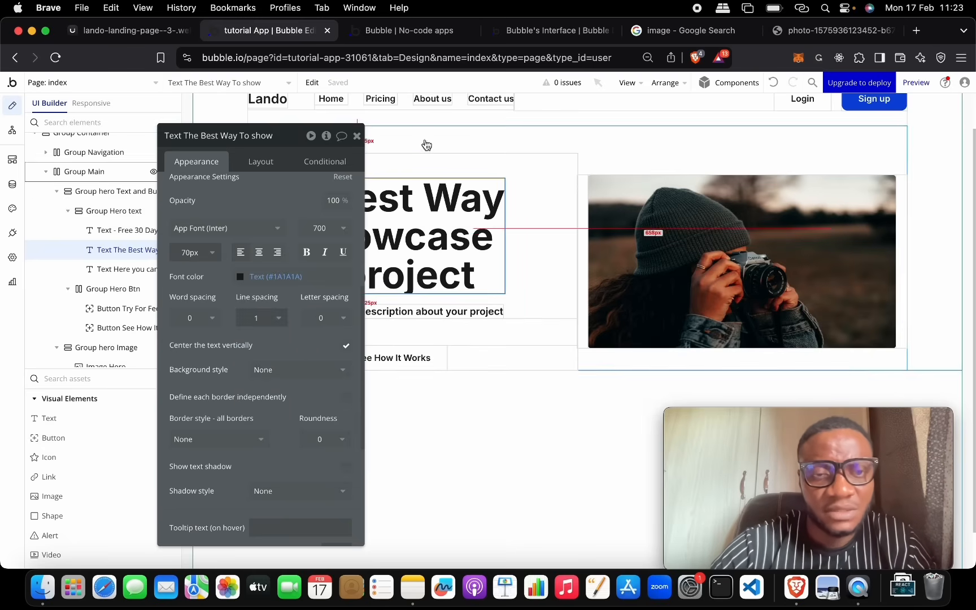
click(450, 146)
click(404, 30)
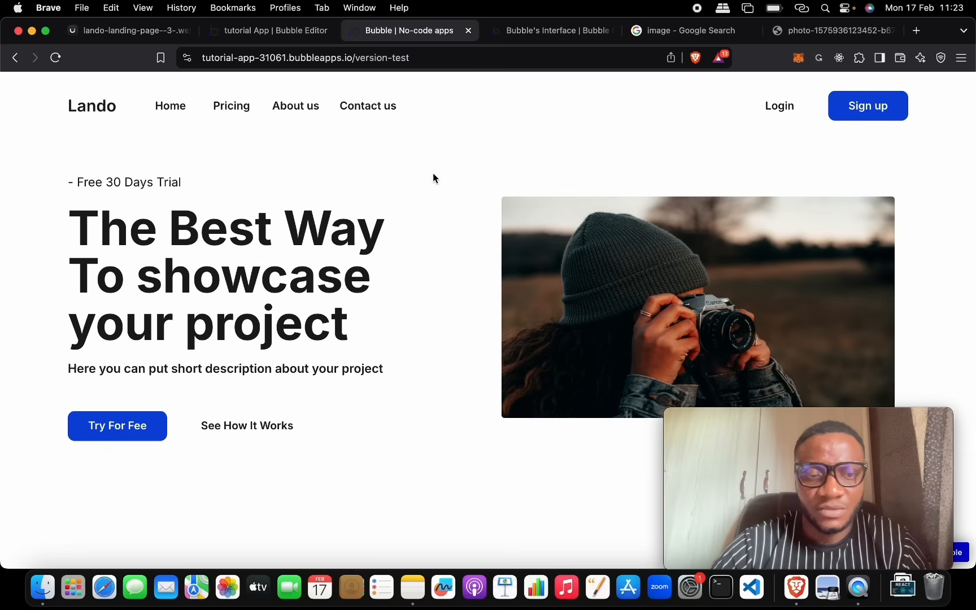
Step: Check the live preview against the reference design, then select the See How It Works button
click(163, 30)
click(248, 30)
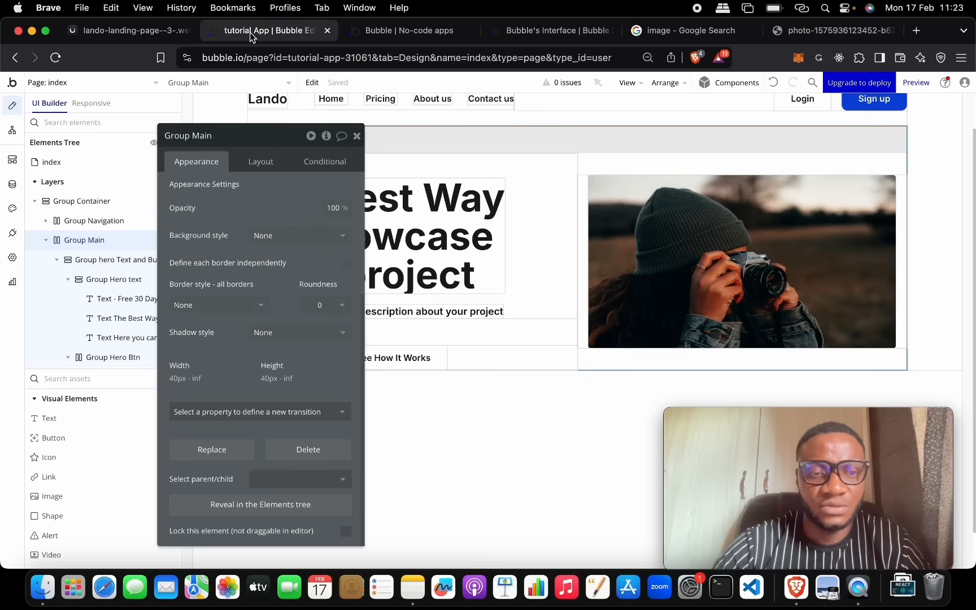
click(364, 37)
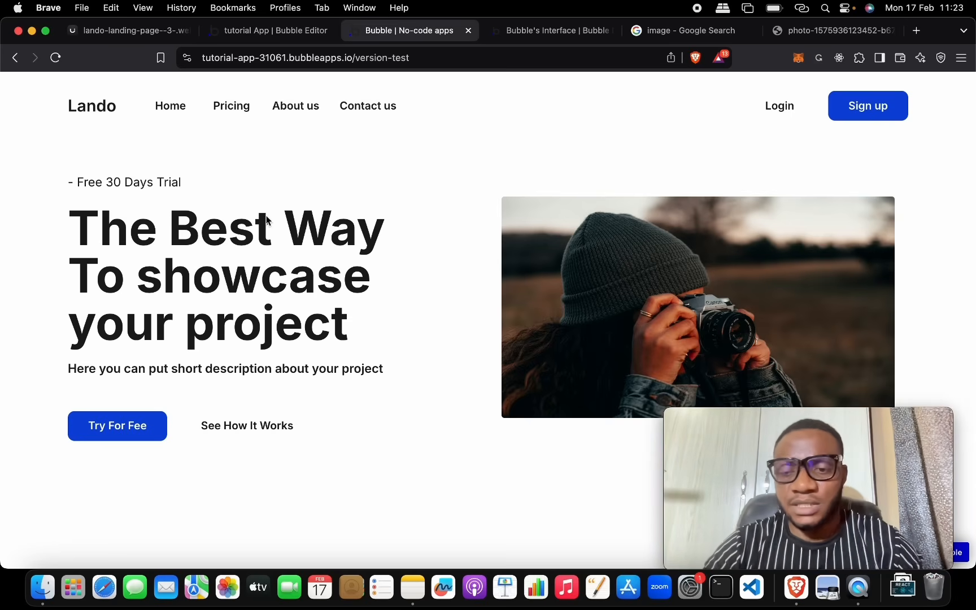
click(275, 31)
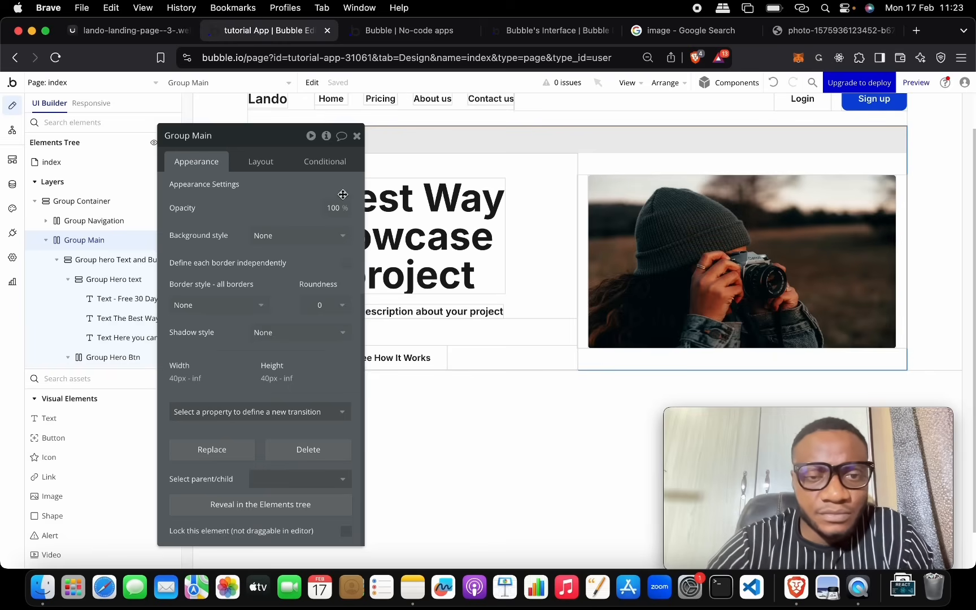
click(421, 351)
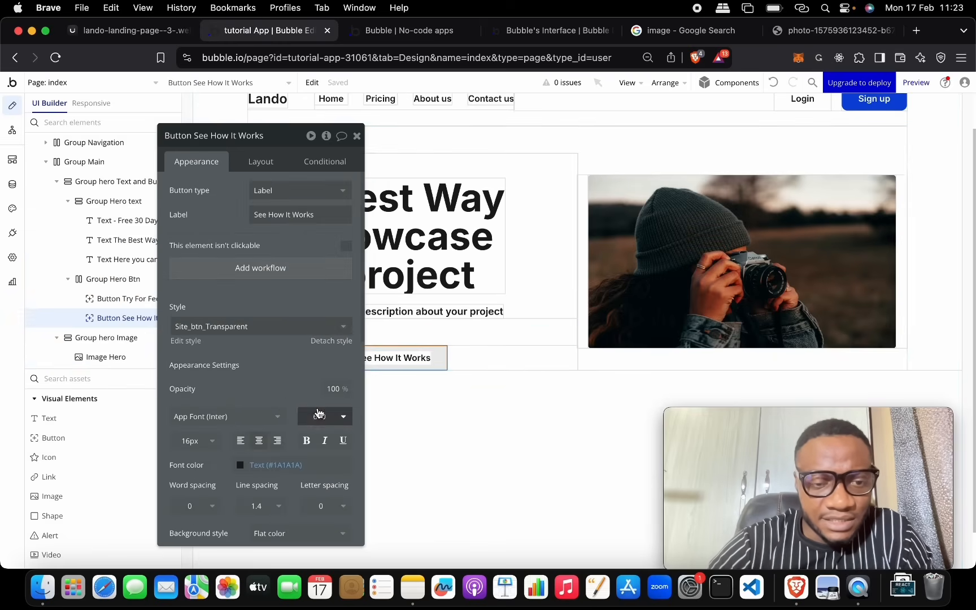
Step: Give the See How It Works button a solid border in the dark Text colour (#1A1A1A)
scroll(310, 362, down, 3)
scroll(295, 385, down, 2)
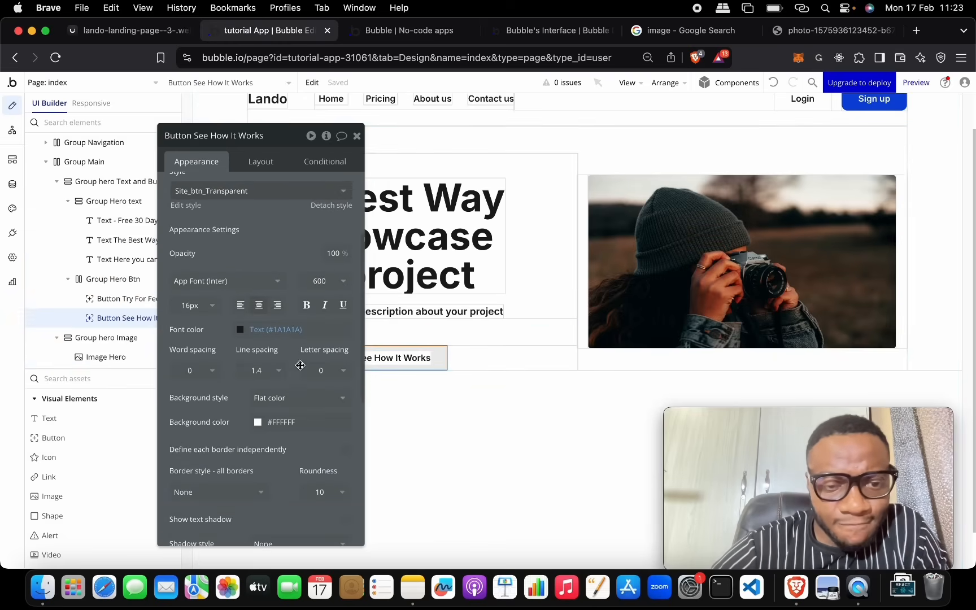
scroll(301, 421, down, 5)
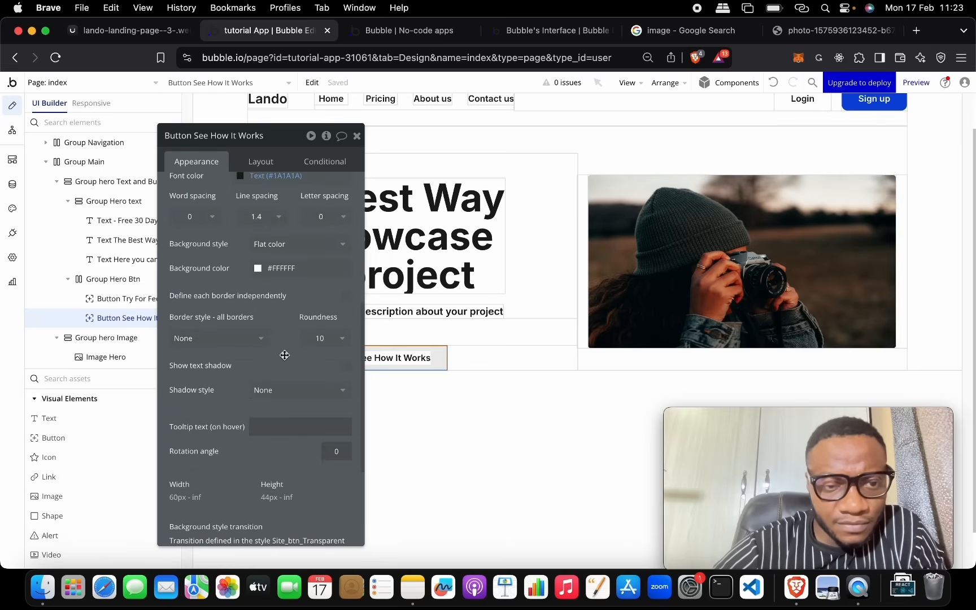
click(267, 341)
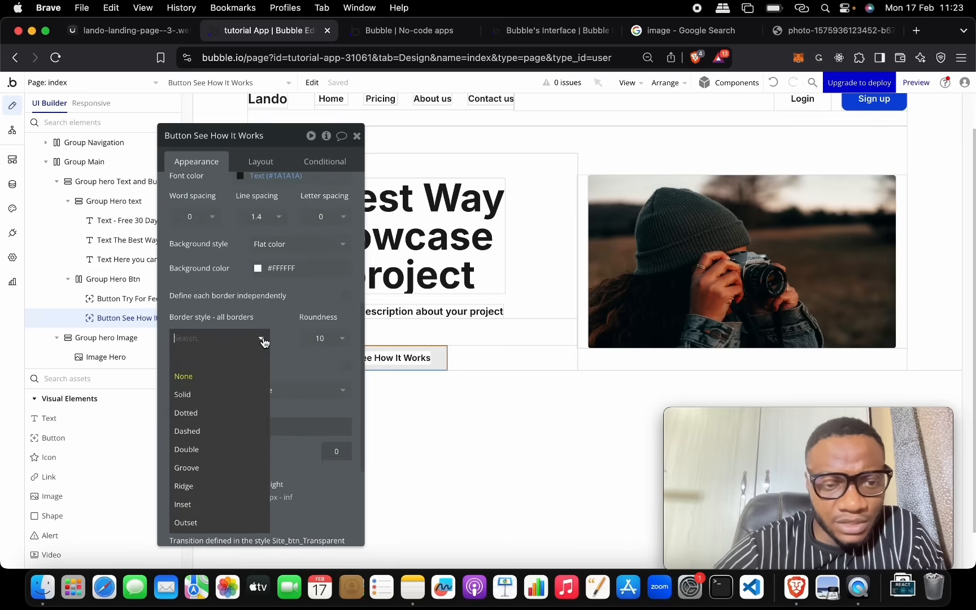
click(246, 390)
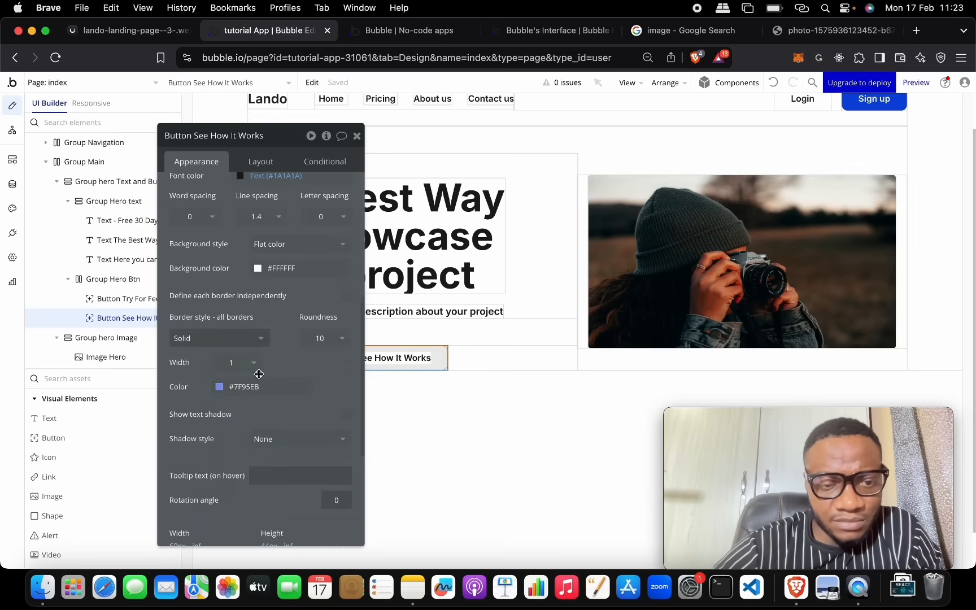
click(221, 387)
click(251, 479)
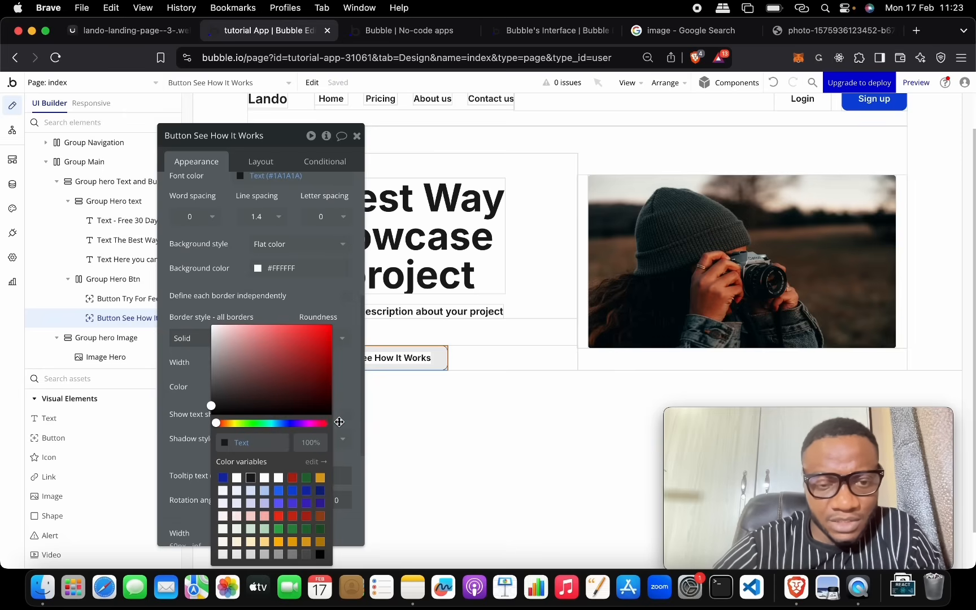
click(339, 422)
scroll(331, 394, down, 2)
scroll(331, 395, up, 2)
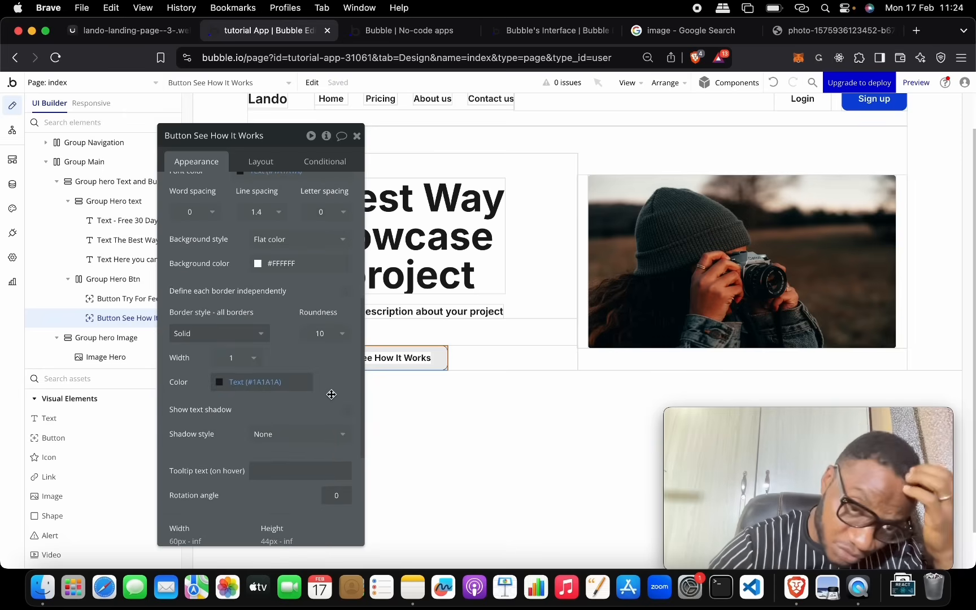
click(347, 293)
click(347, 294)
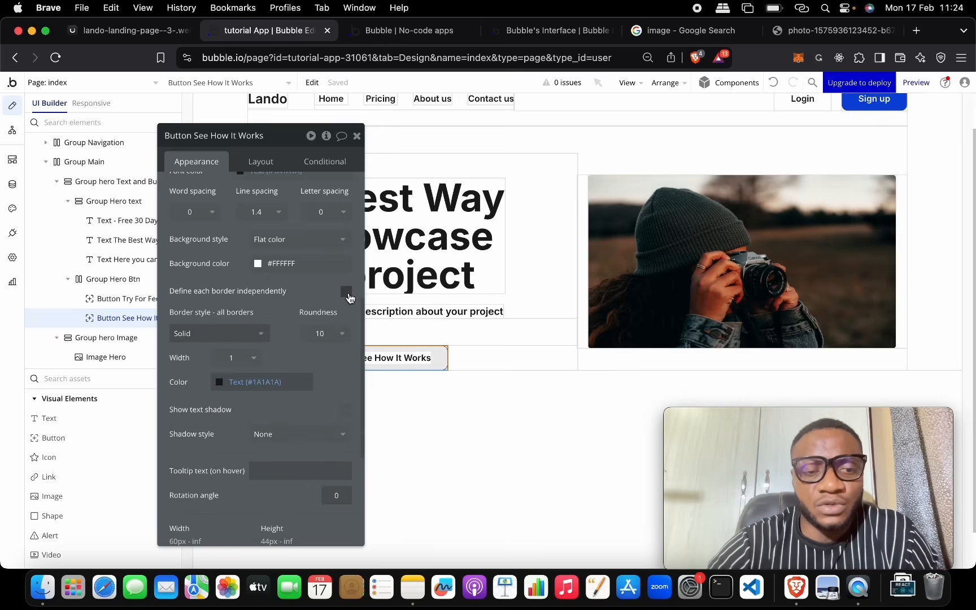
Step: Reload the live preview to show the button's new dark border
click(370, 38)
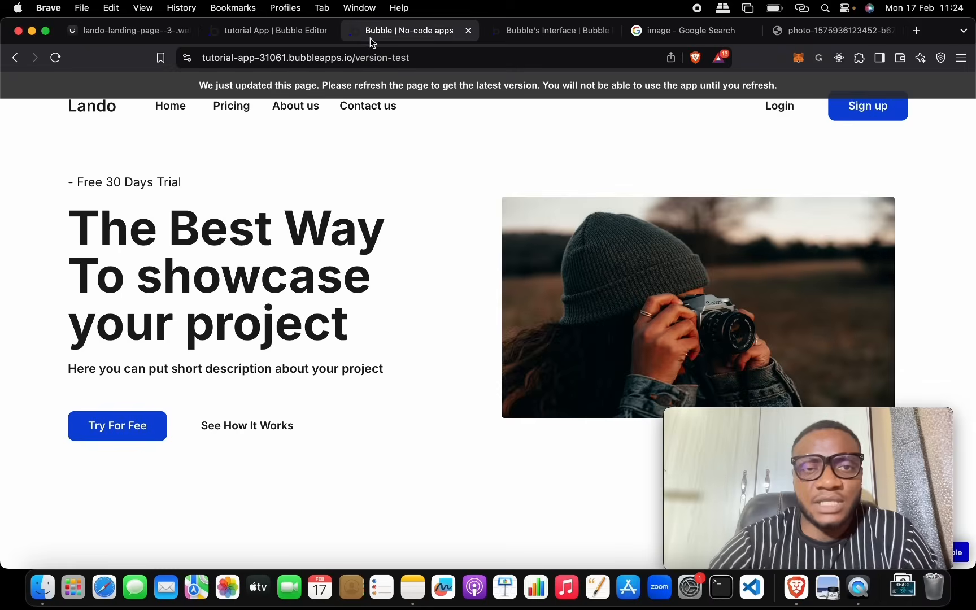
click(263, 89)
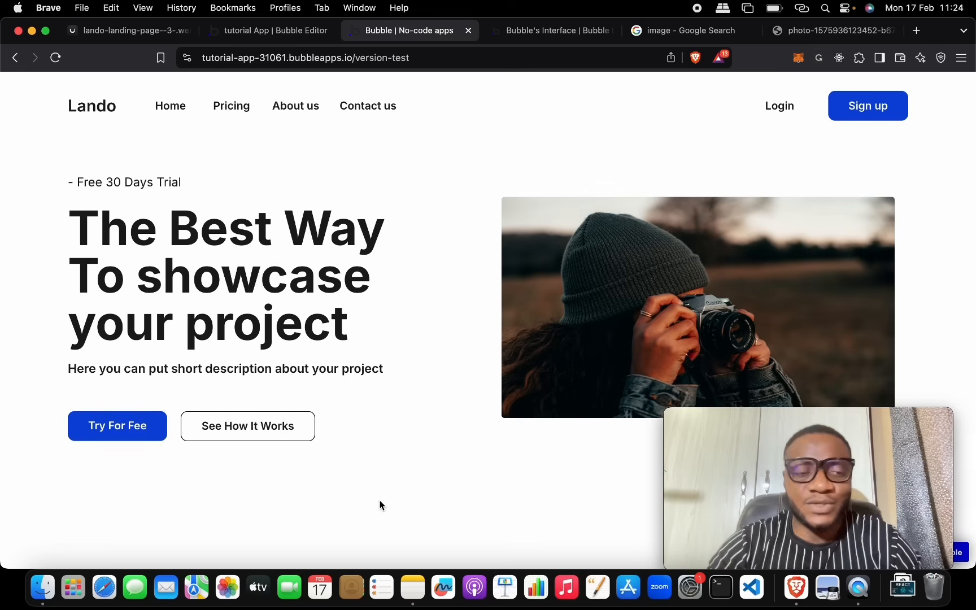
click(279, 30)
Step: Scroll through the reference landing page design for comparison, then return to the editor
click(170, 32)
scroll(451, 224, down, 2)
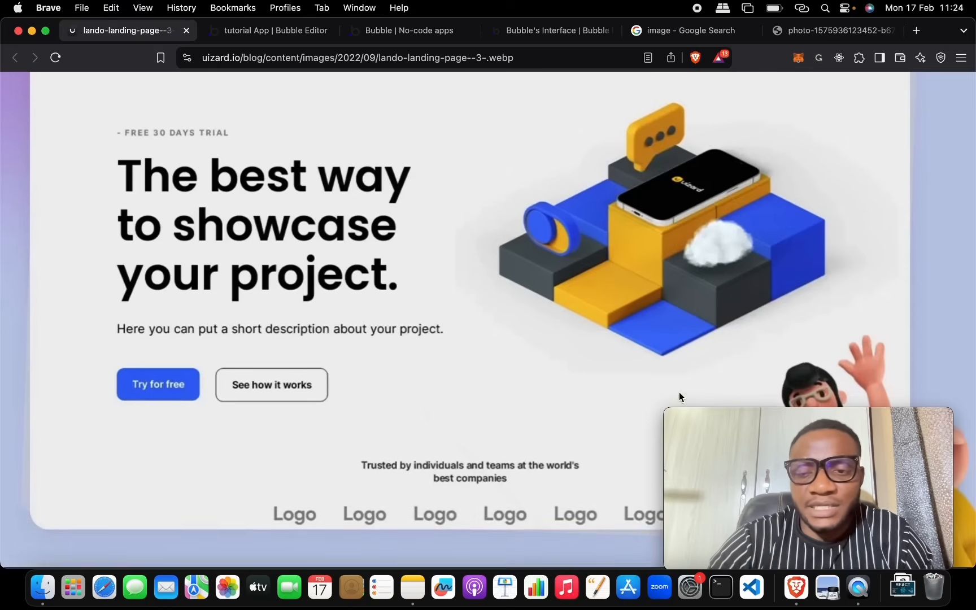
mouse_move(791, 447)
drag(784, 419, 772, 151)
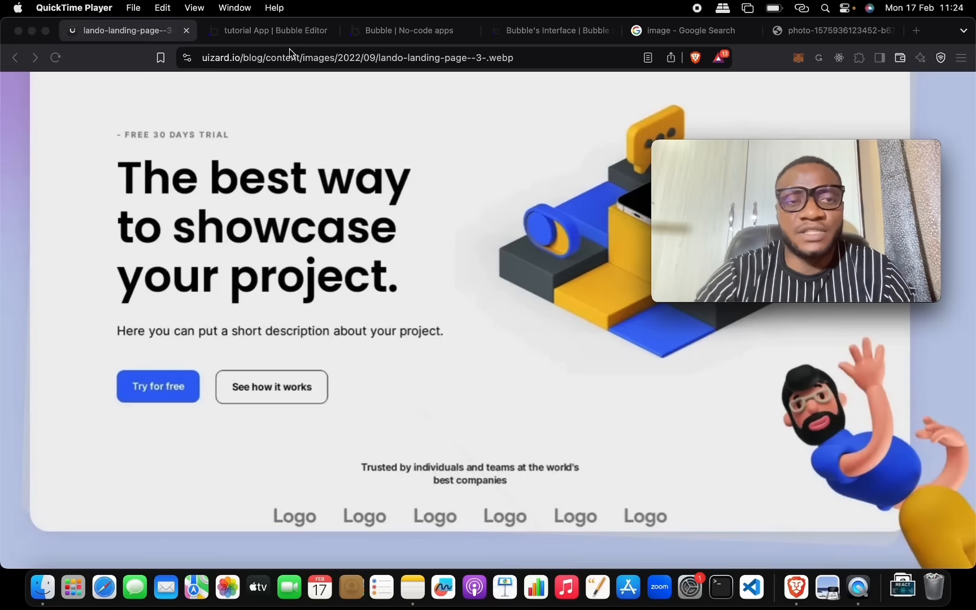
click(286, 31)
Step: Close the button's editor, collapse the hero groups and deselect everything
click(357, 136)
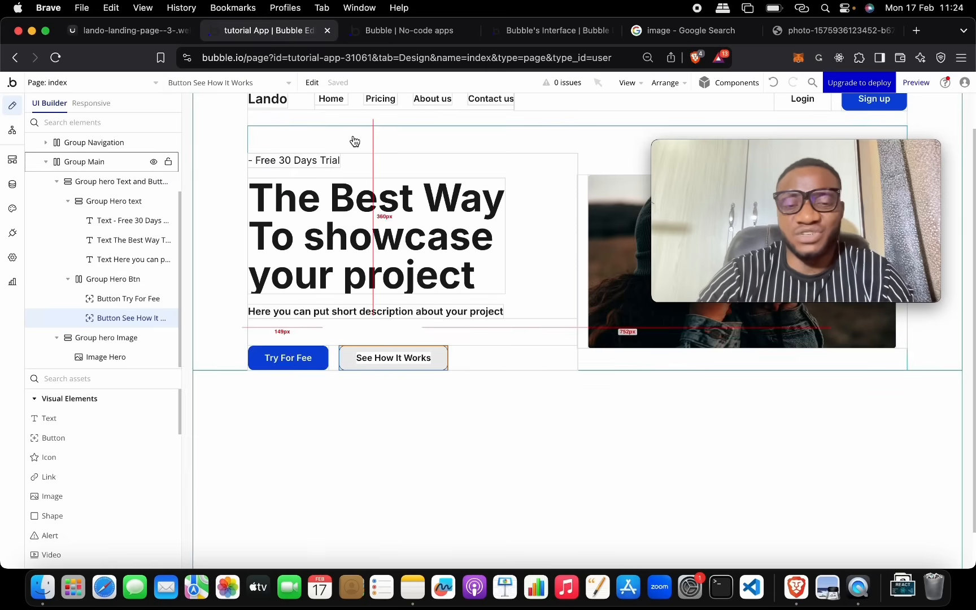
scroll(127, 247, up, 3)
click(60, 265)
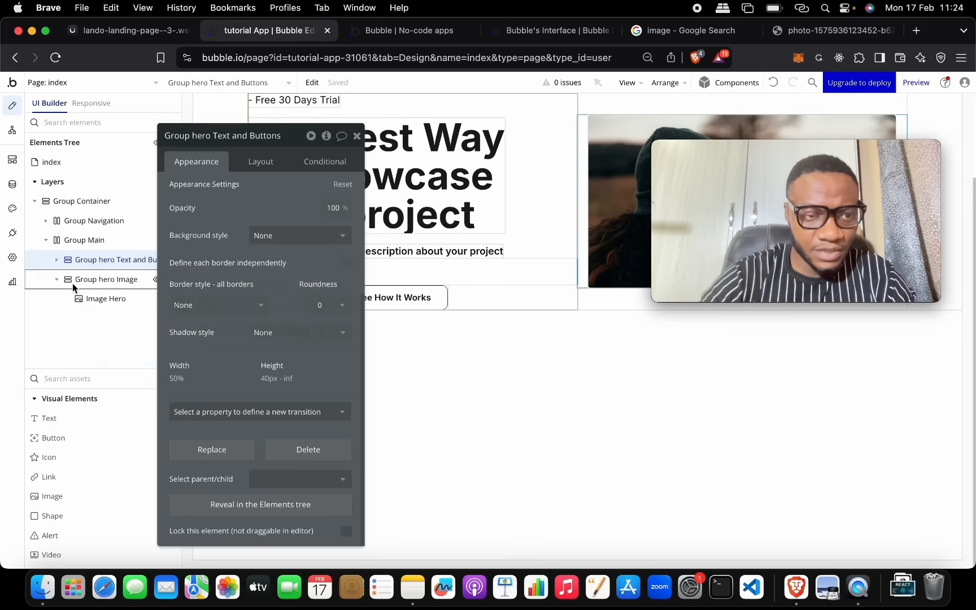
click(59, 279)
click(409, 354)
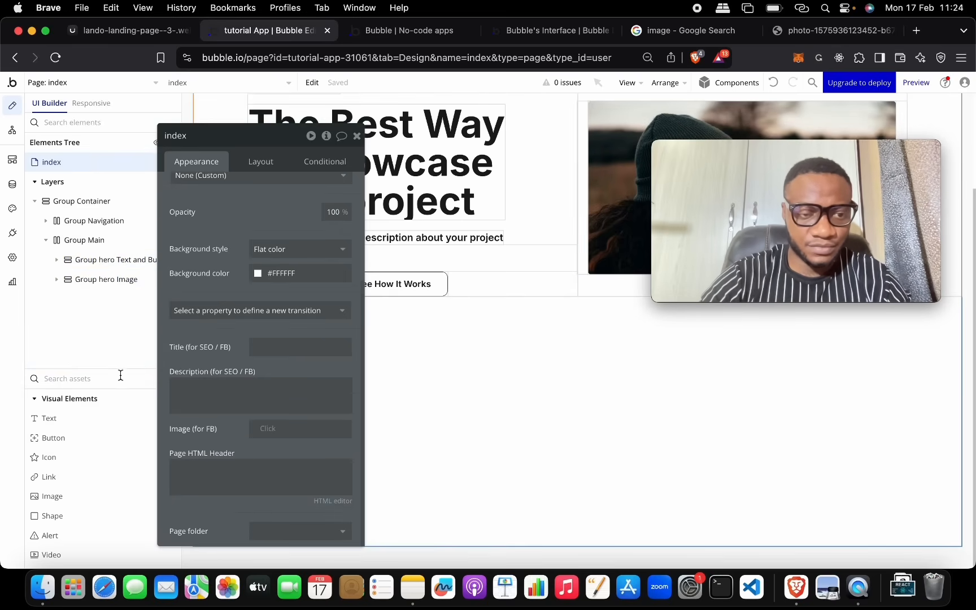
Step: Drag a new empty Group K onto the page beneath the hero section
drag(125, 368, 136, 212)
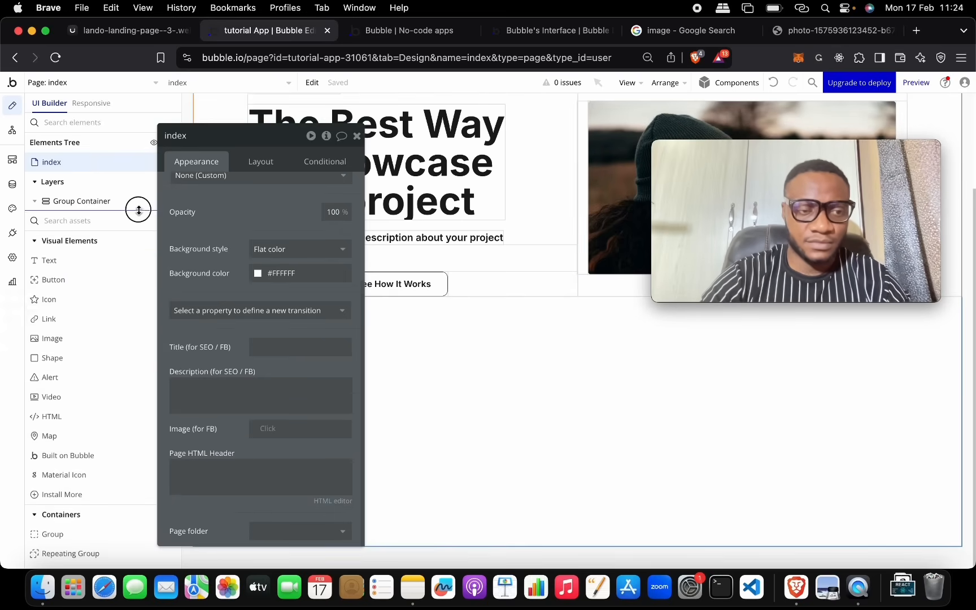
scroll(118, 379, down, 5)
drag(103, 320, 446, 314)
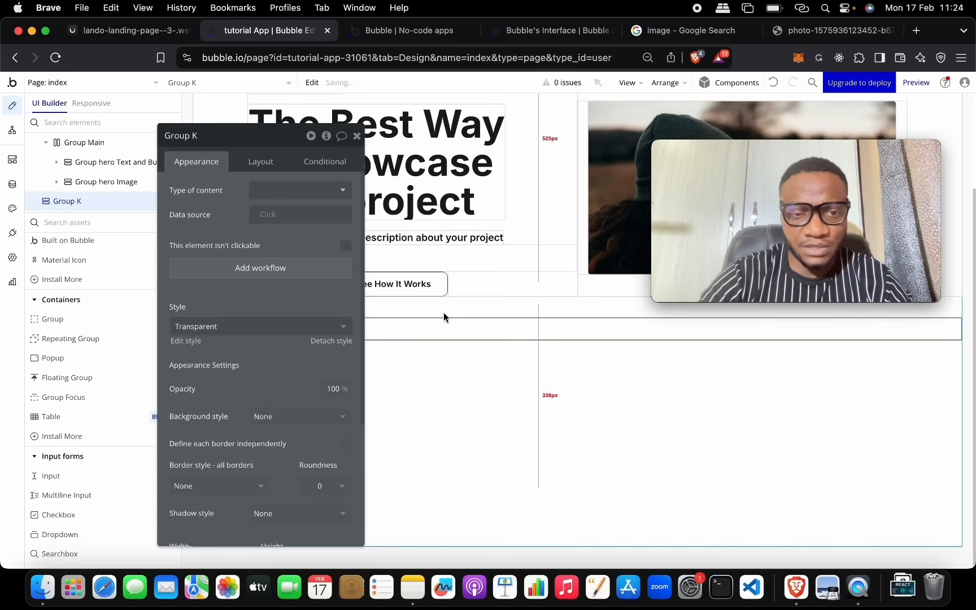
drag(288, 137, 593, 268)
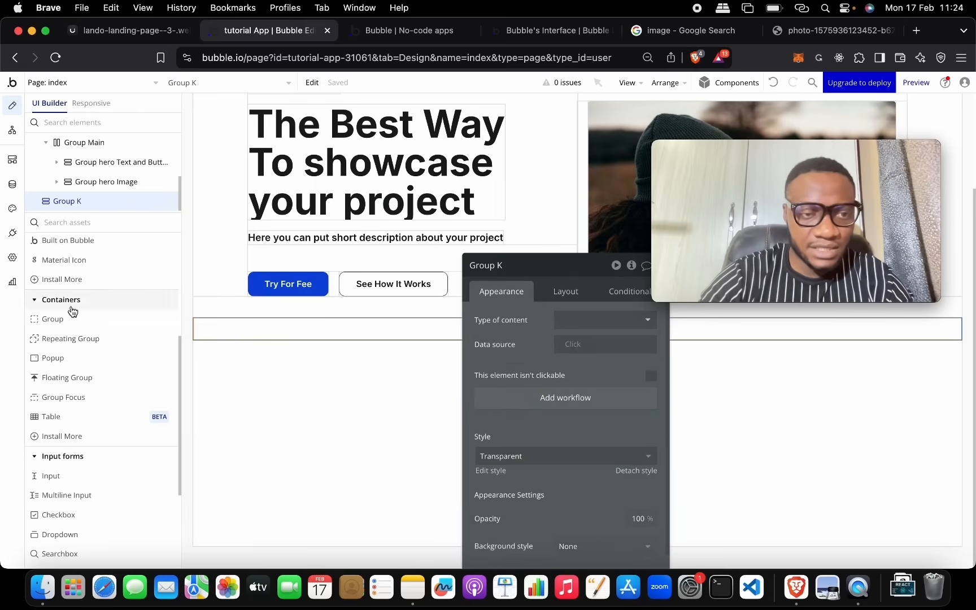
Step: Collapse the layers list and enlarge the element tree panel
scroll(83, 279, up, 5)
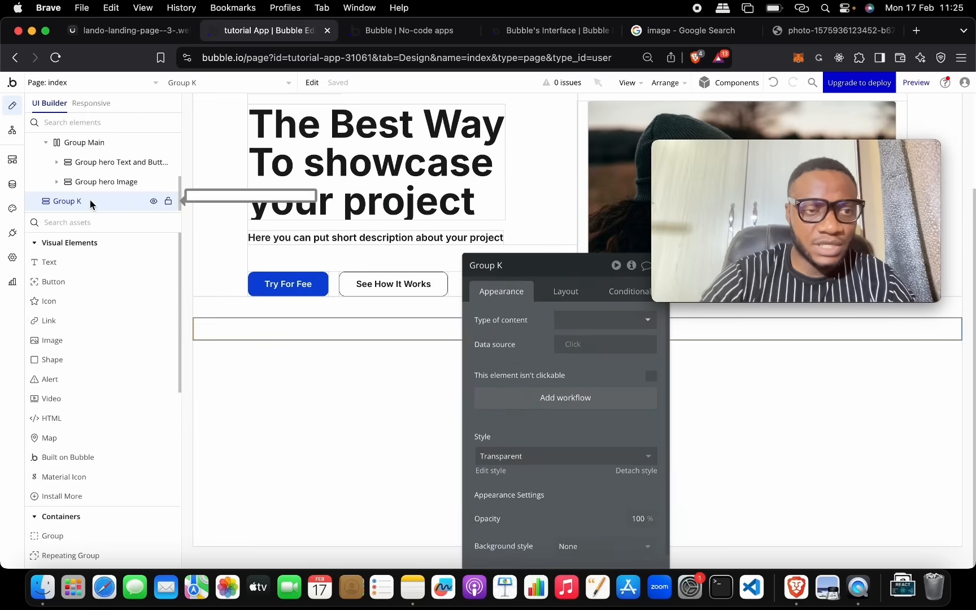
scroll(120, 154, up, 2)
click(119, 153)
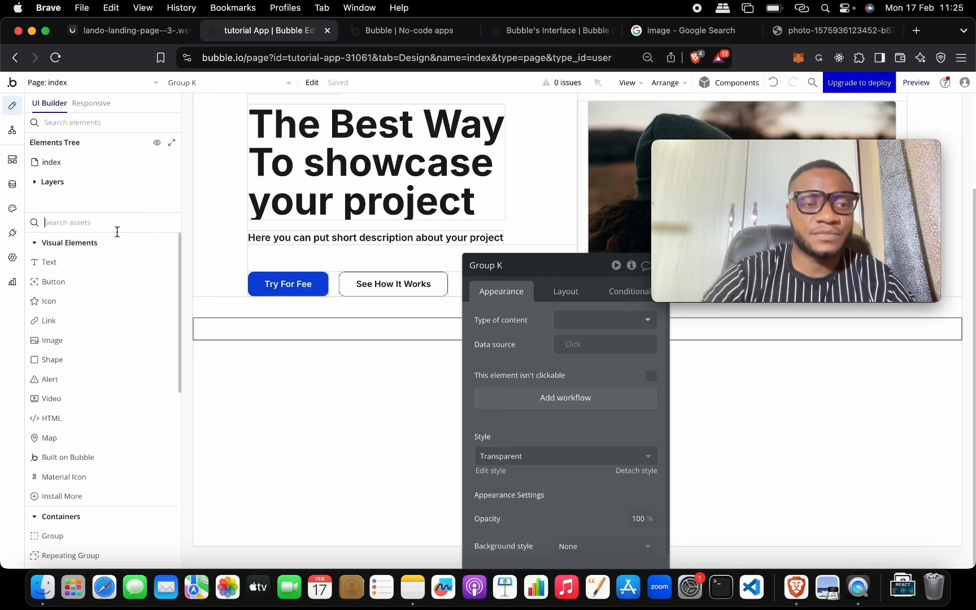
drag(119, 211, 121, 470)
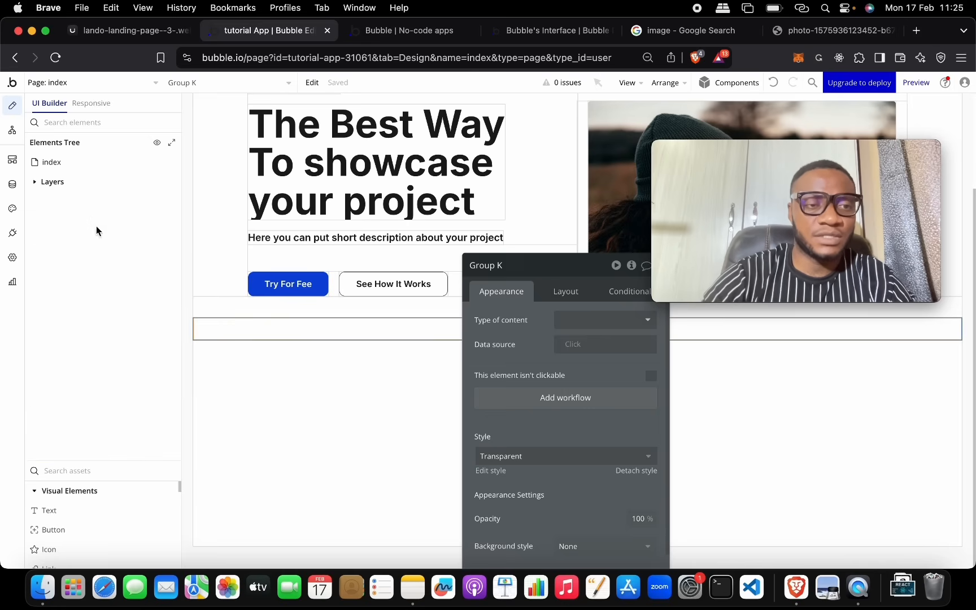
Step: Move Group K into Group Container in the Elements Tree
click(62, 182)
click(47, 240)
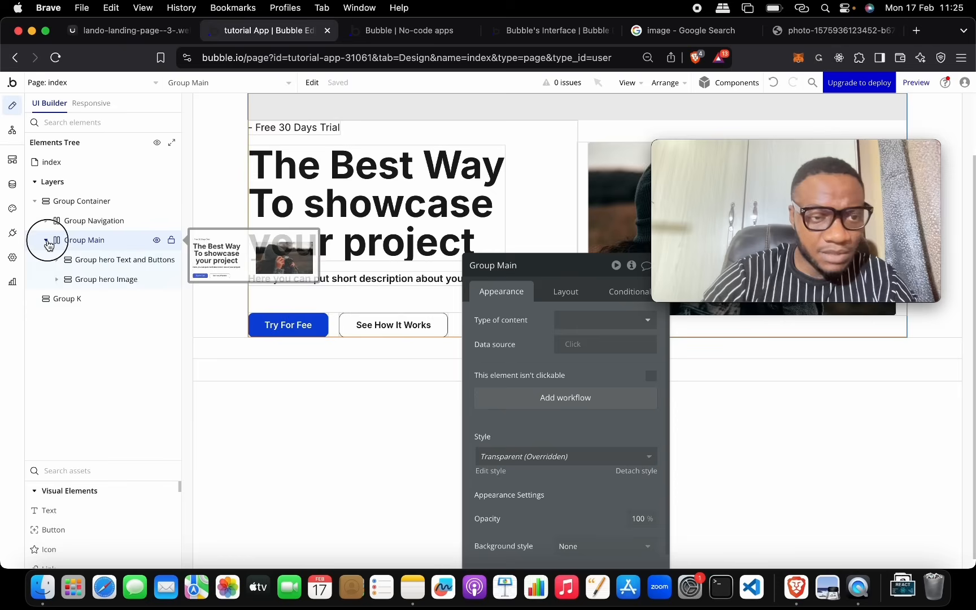
click(60, 261)
drag(60, 264, 68, 207)
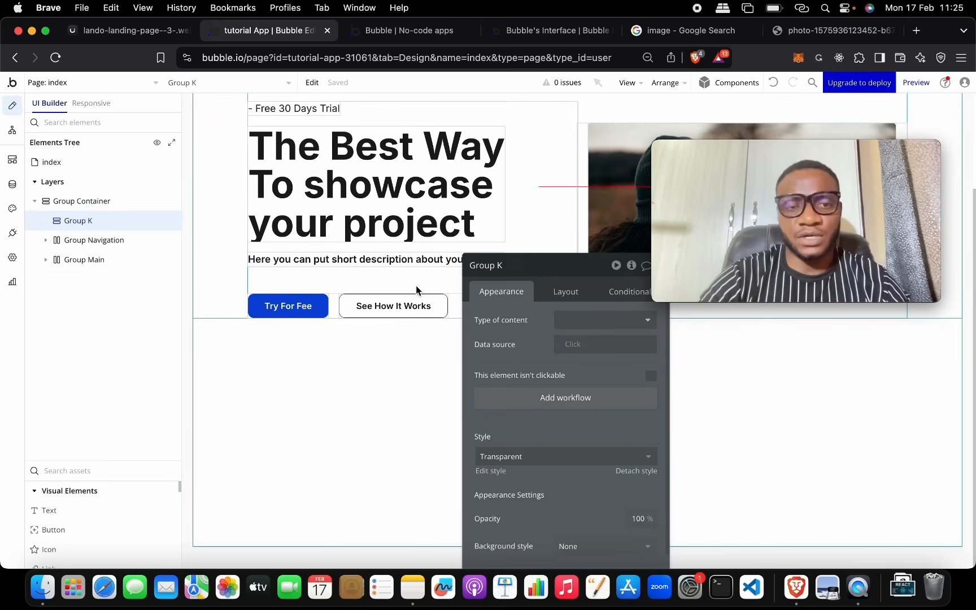
click(92, 222)
drag(93, 225, 81, 397)
Step: Arrange the tree so Group K sits directly after Group Main
click(48, 298)
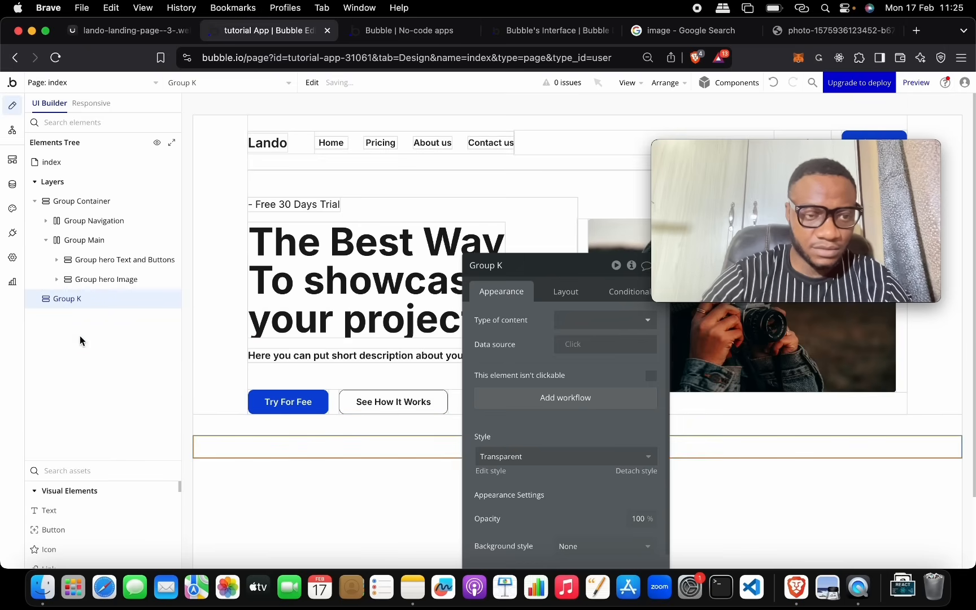
click(50, 244)
click(47, 243)
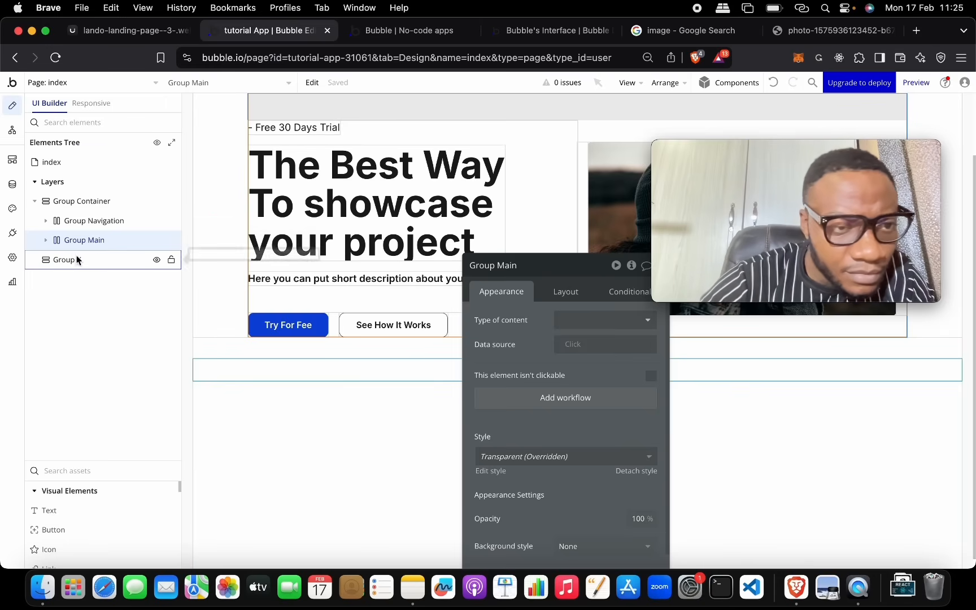
click(35, 202)
click(36, 202)
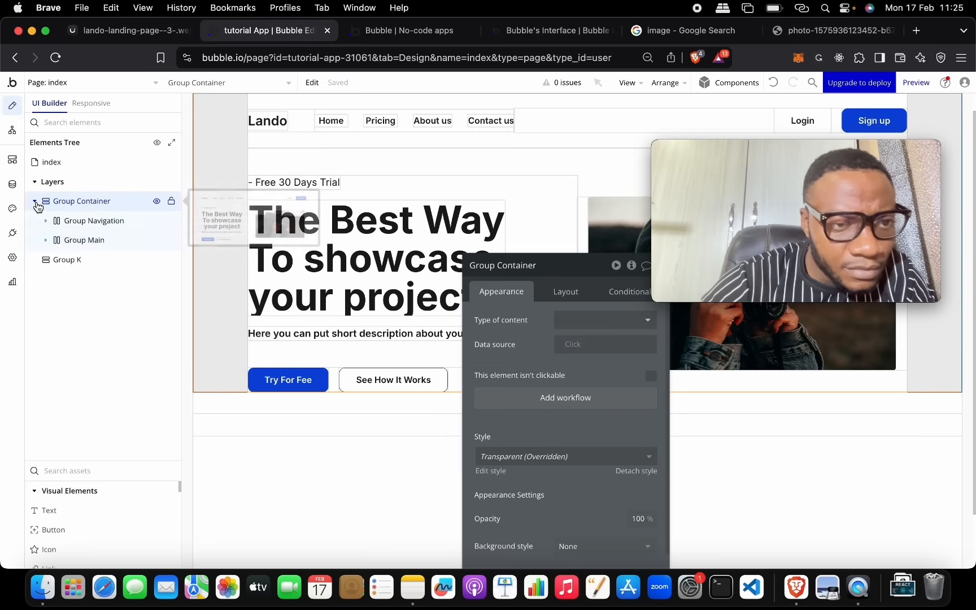
Step: Rename Group K to Group Text, then select the page and close the property panel
click(58, 261)
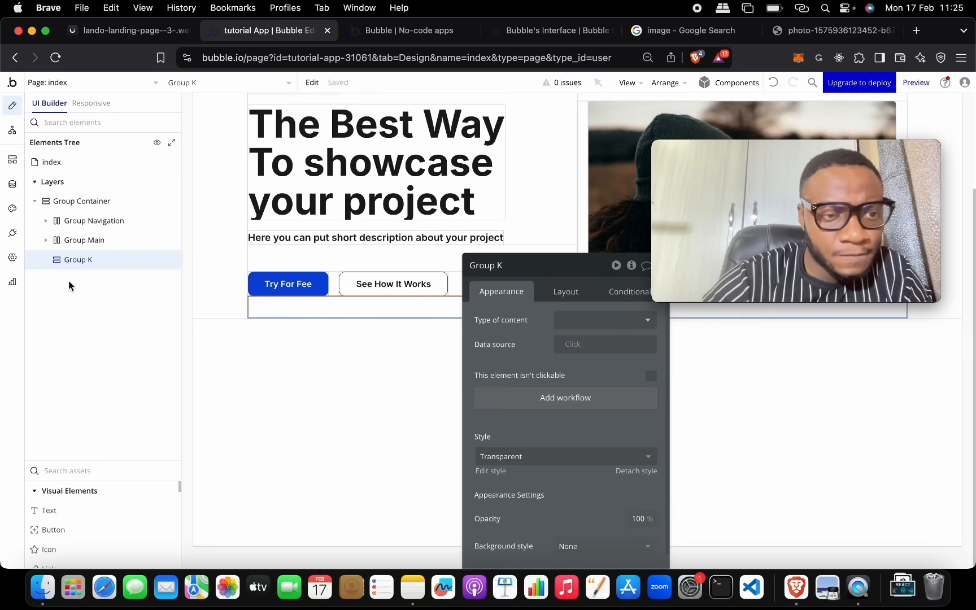
drag(549, 271, 412, 202)
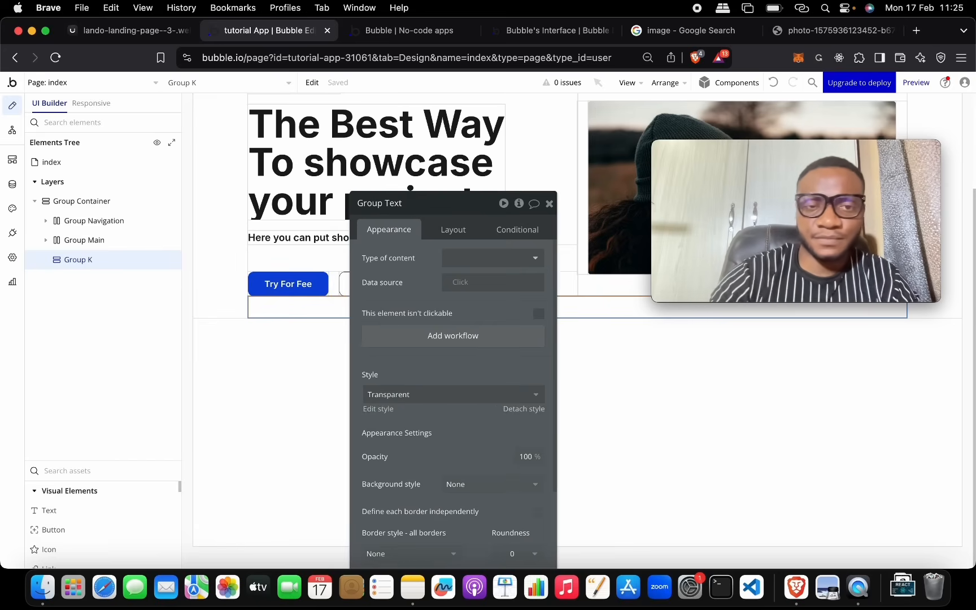
click(645, 349)
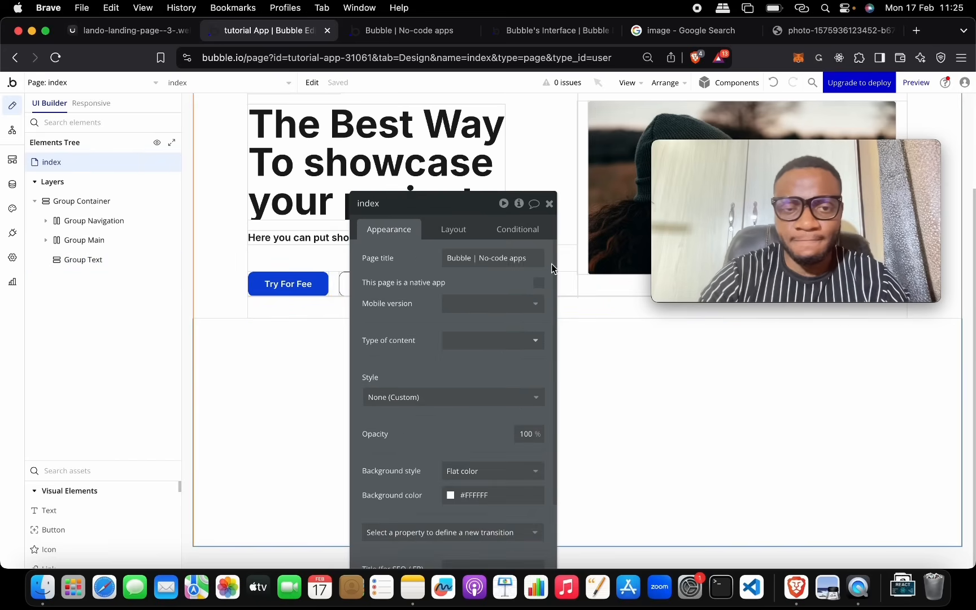
click(549, 204)
scroll(554, 353, up, 4)
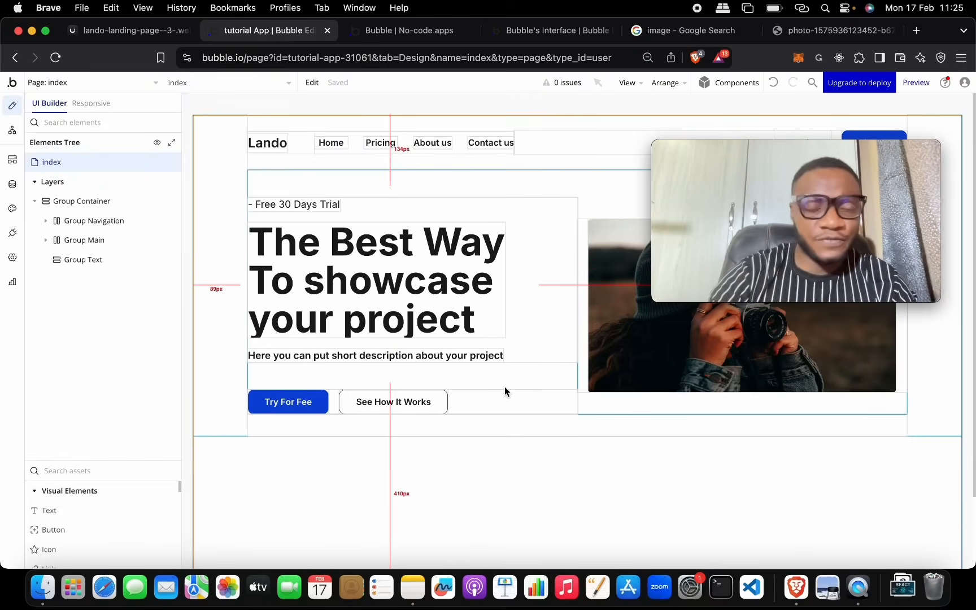
Step: Check the lando reference design, then return to the Bubble editor
mouse_move(765, 155)
drag(766, 156, 789, 281)
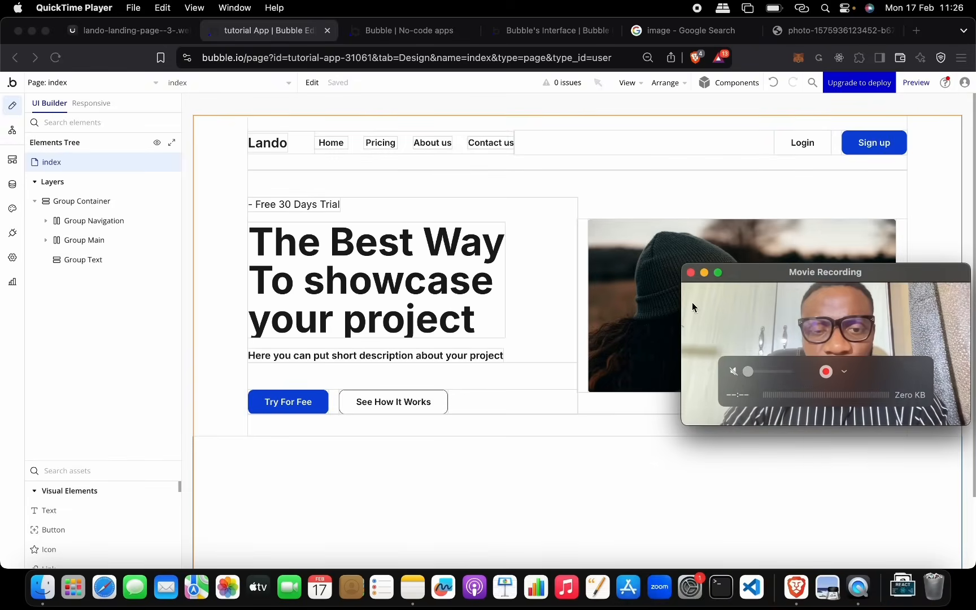
click(145, 29)
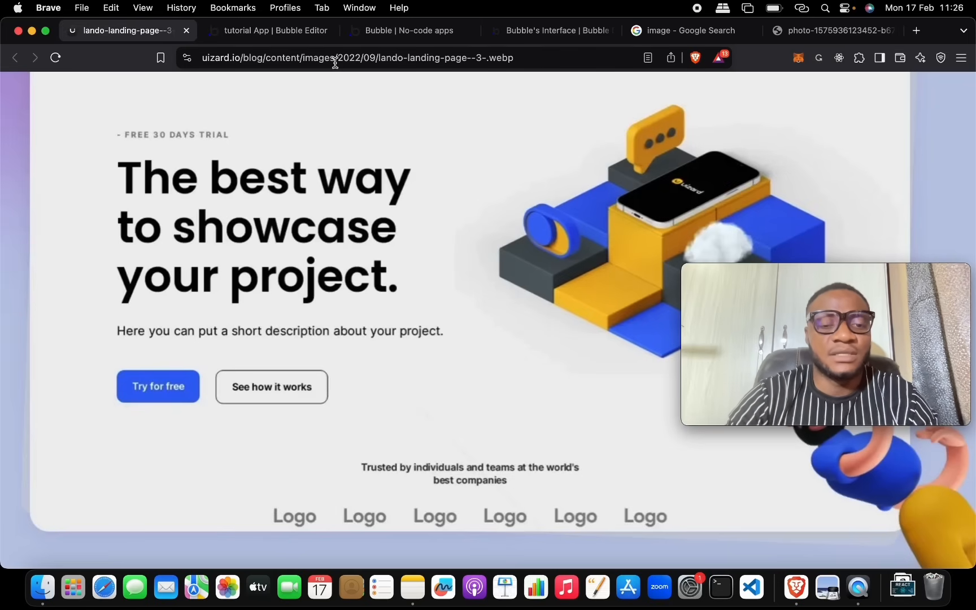
click(266, 30)
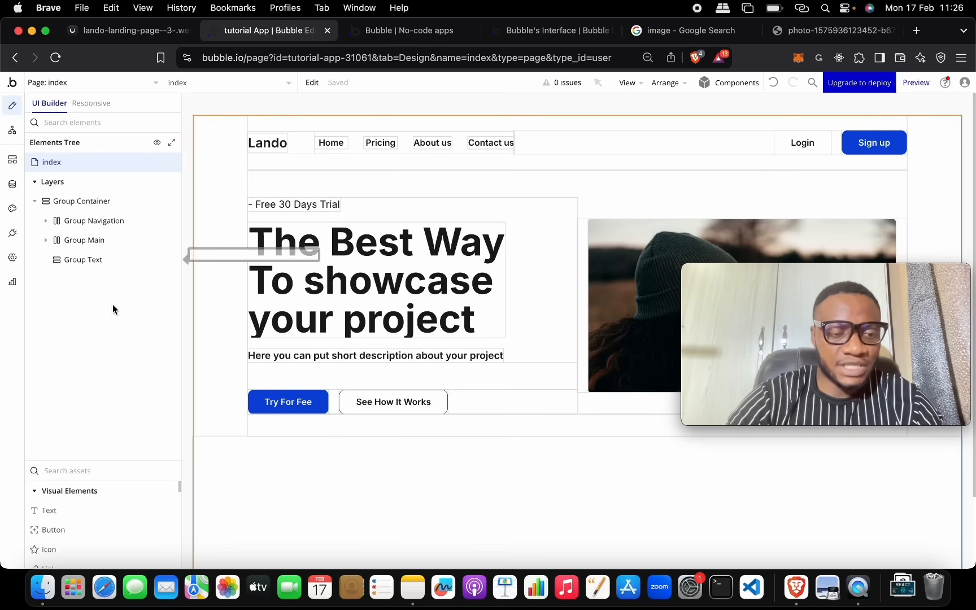
Step: Rename Group Text to Group Companies
click(107, 262)
drag(413, 209, 413, 210)
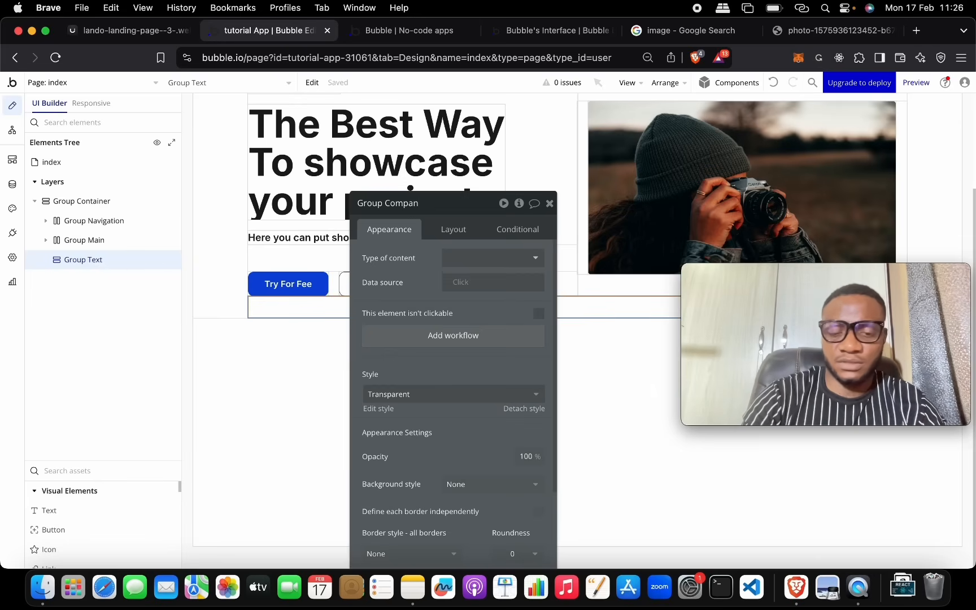
click(308, 406)
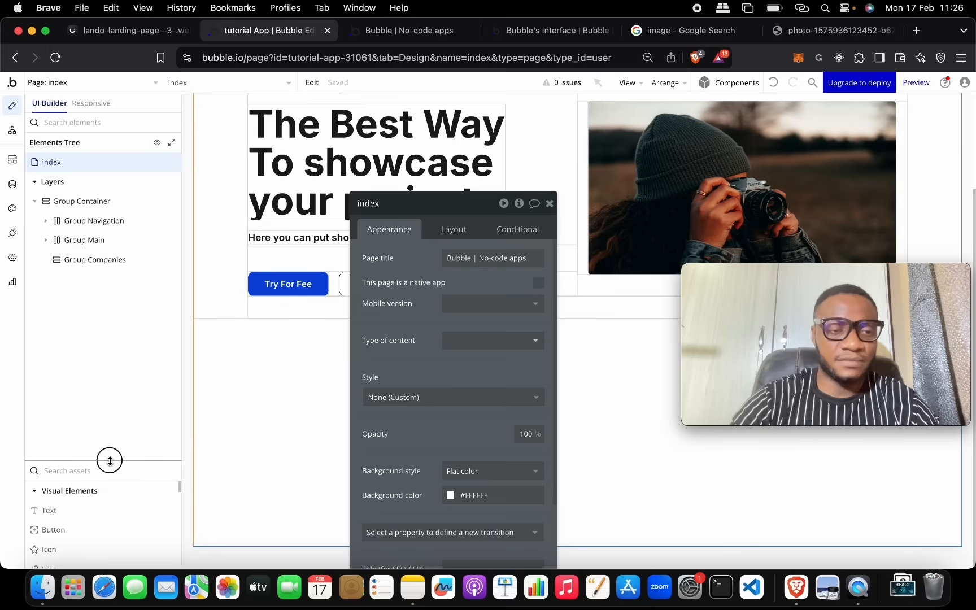
Step: Add a Text element inside Group Companies below the hero buttons
drag(109, 460, 109, 215)
drag(82, 265, 502, 307)
drag(218, 344, 293, 317)
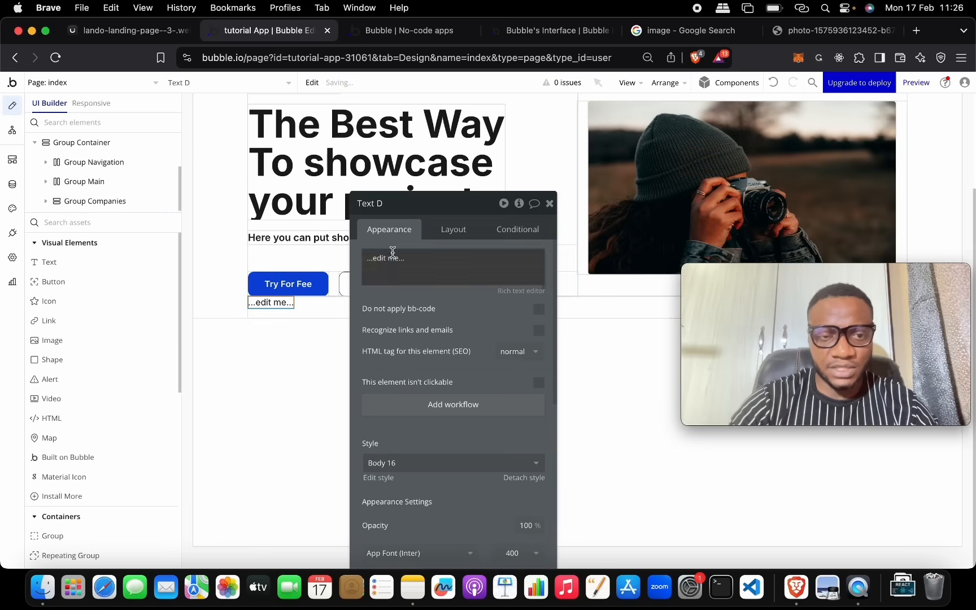
Step: Enter 'Trusted By all Kinds of Companies' as the text and apply the Heading 4 style
click(411, 255)
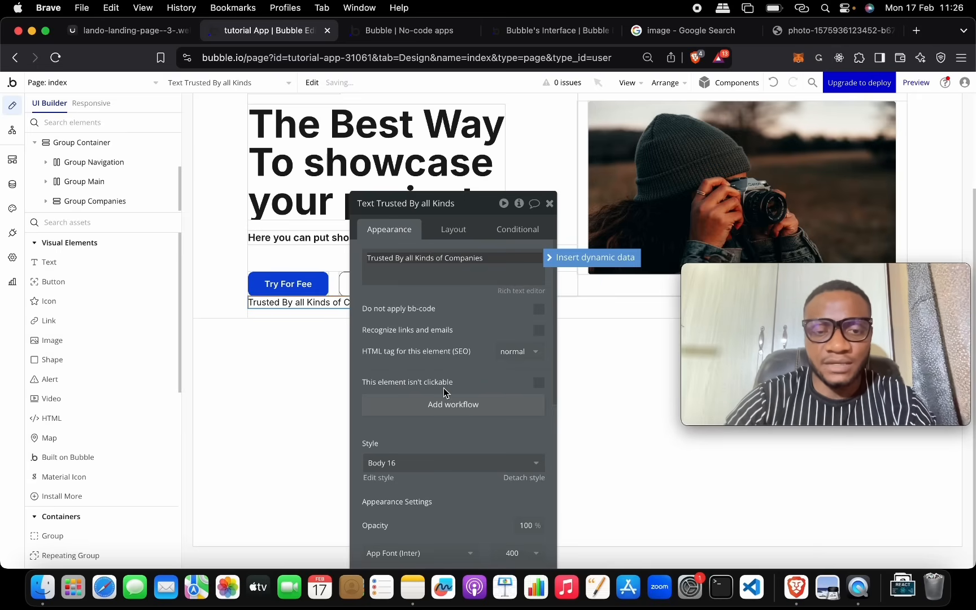
scroll(445, 376, down, 5)
click(438, 322)
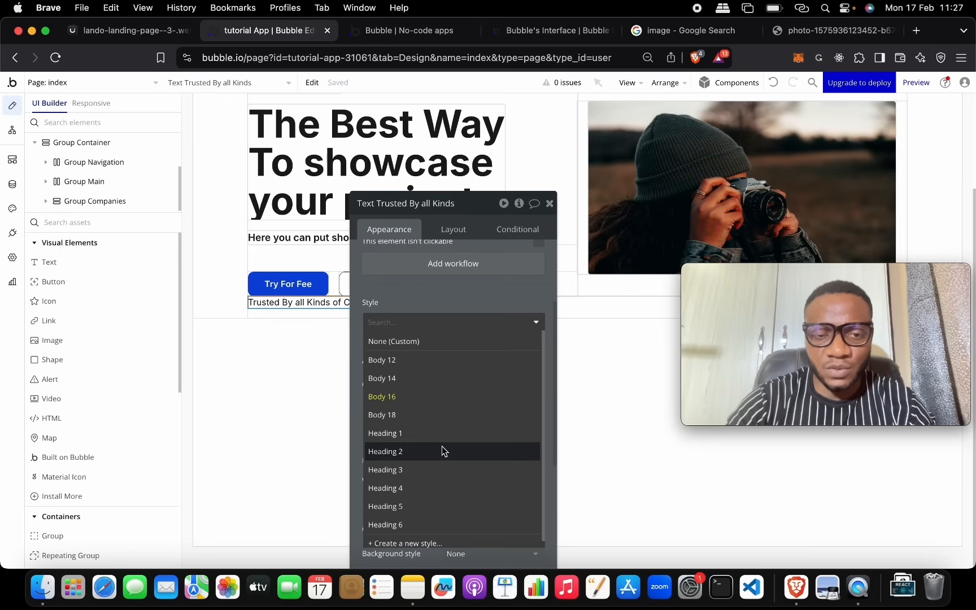
click(442, 470)
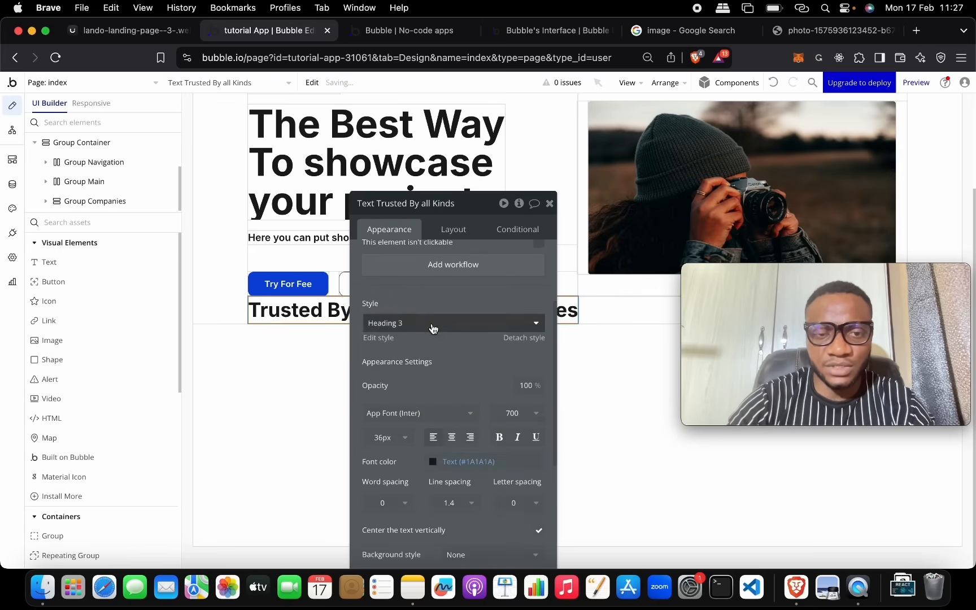
click(442, 323)
click(440, 497)
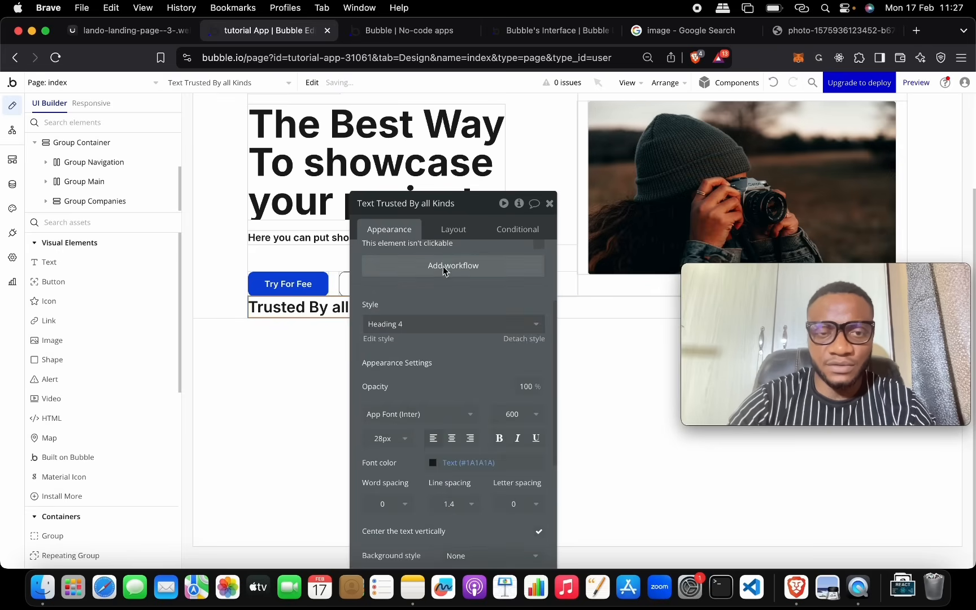
Step: Give Group Companies a top padding of 30
drag(467, 212, 139, 219)
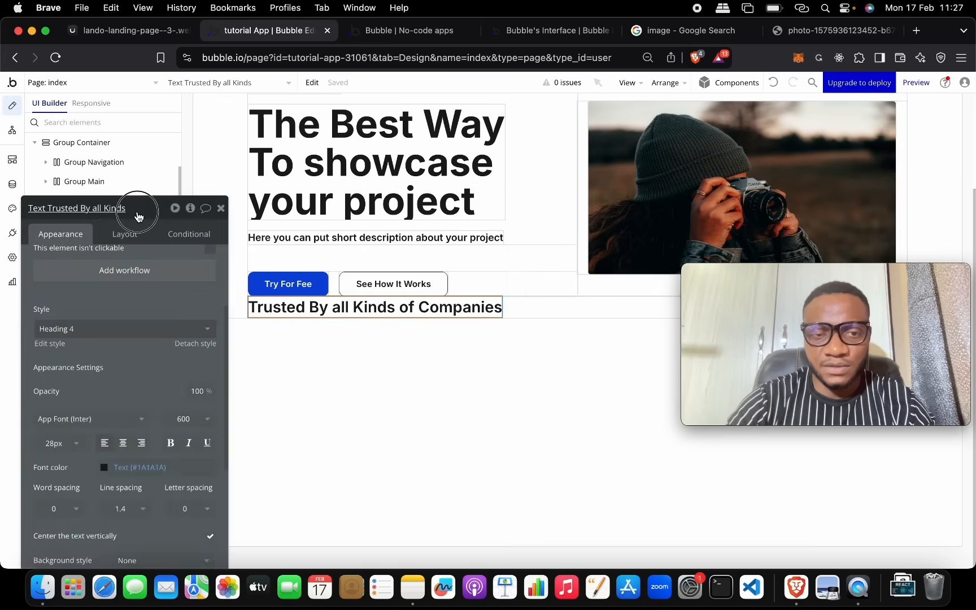
click(544, 310)
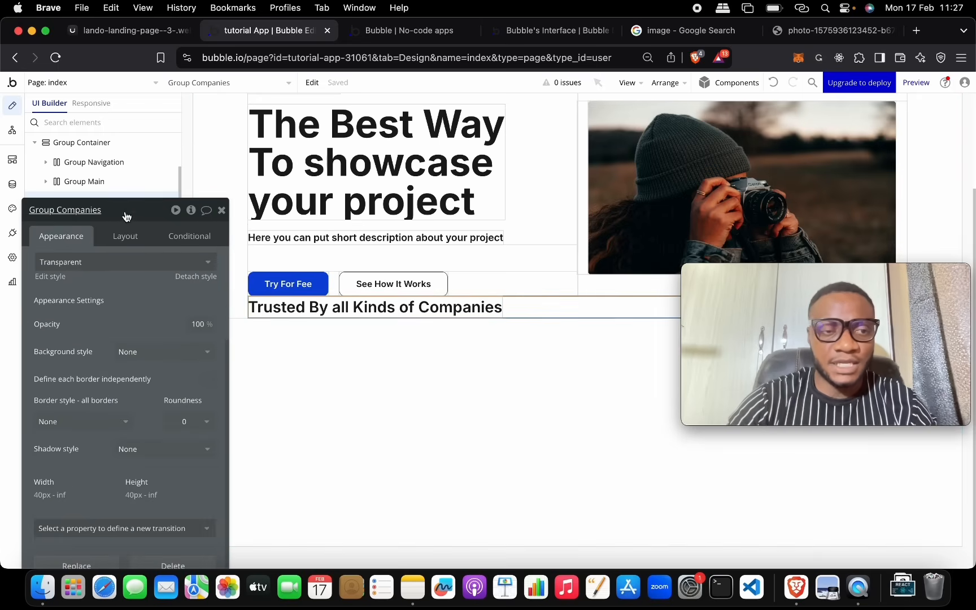
click(128, 237)
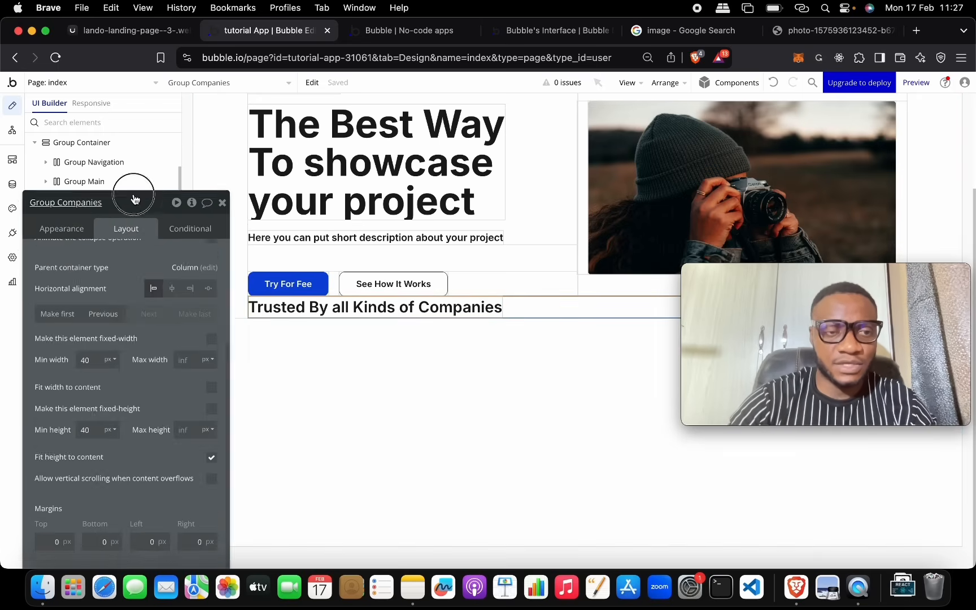
scroll(176, 440, down, 1)
click(197, 430)
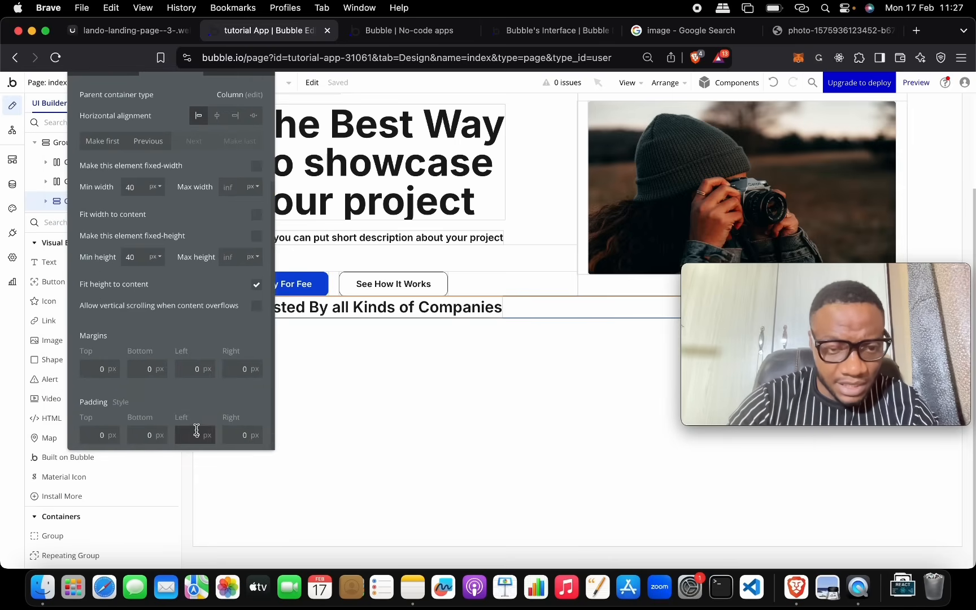
click(104, 434)
text(30)
key(Tab)
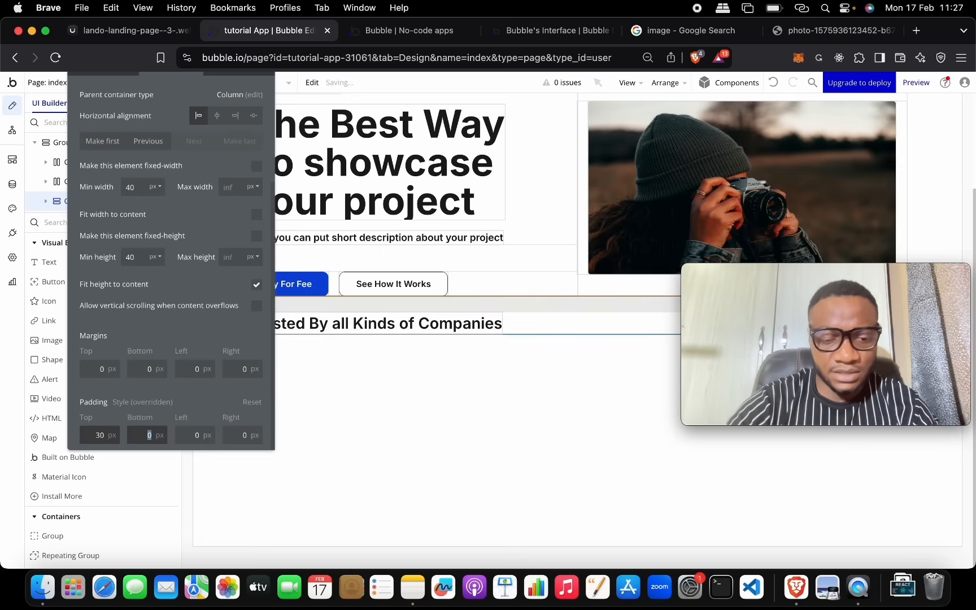
Step: Center the heading horizontally and switch it to the smaller Heading 5 style
click(483, 323)
click(220, 160)
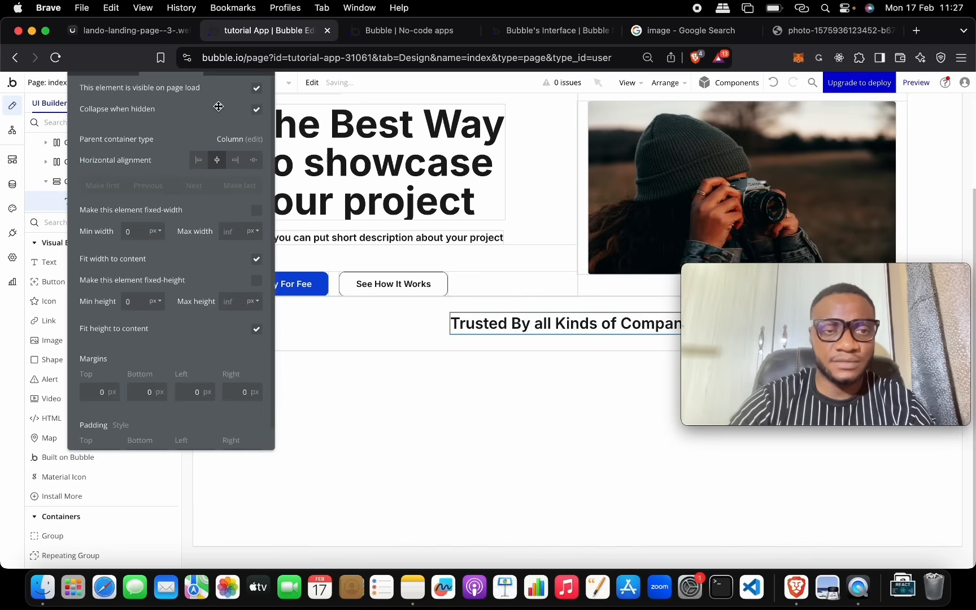
drag(778, 273, 776, 417)
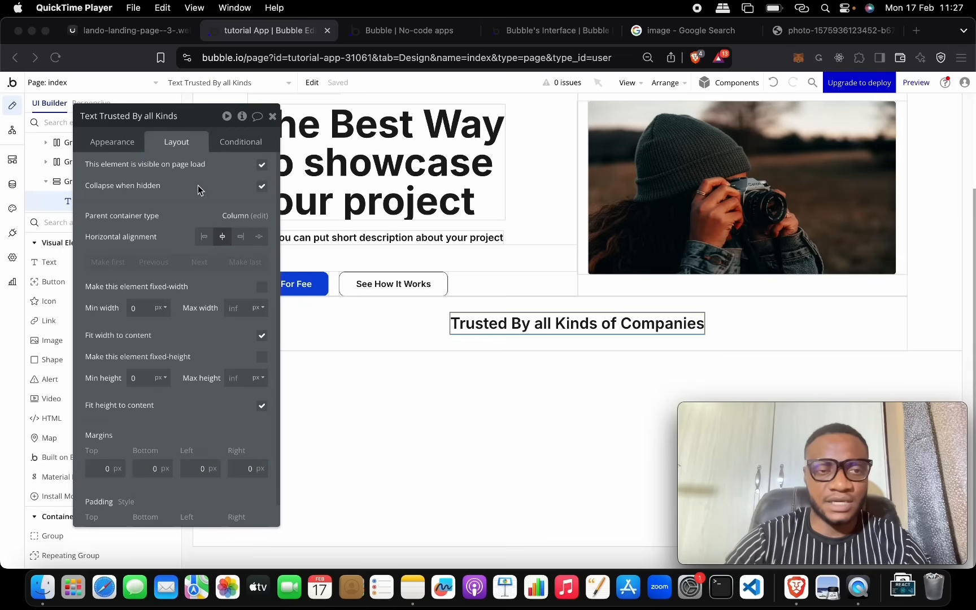
click(138, 132)
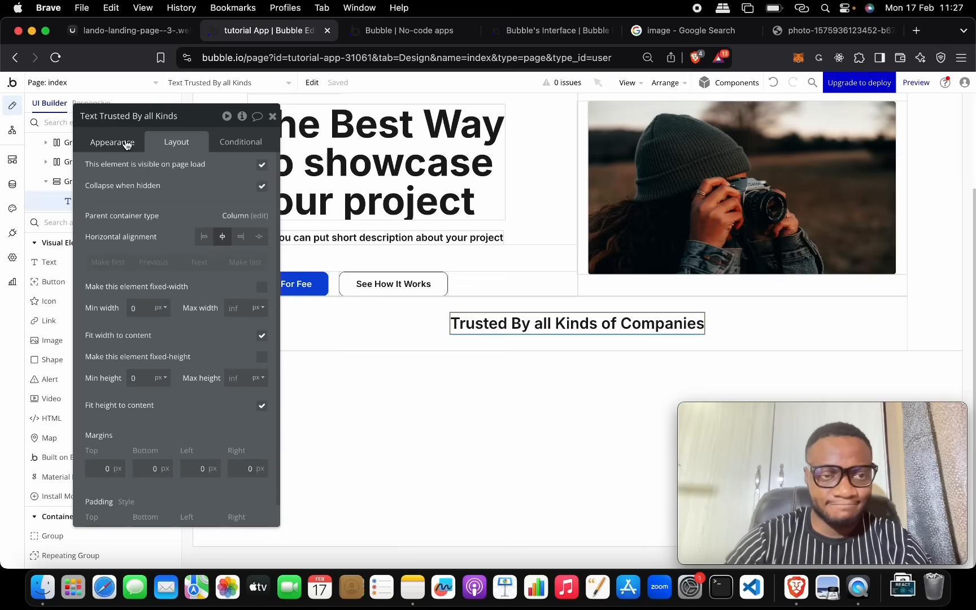
click(124, 142)
click(162, 375)
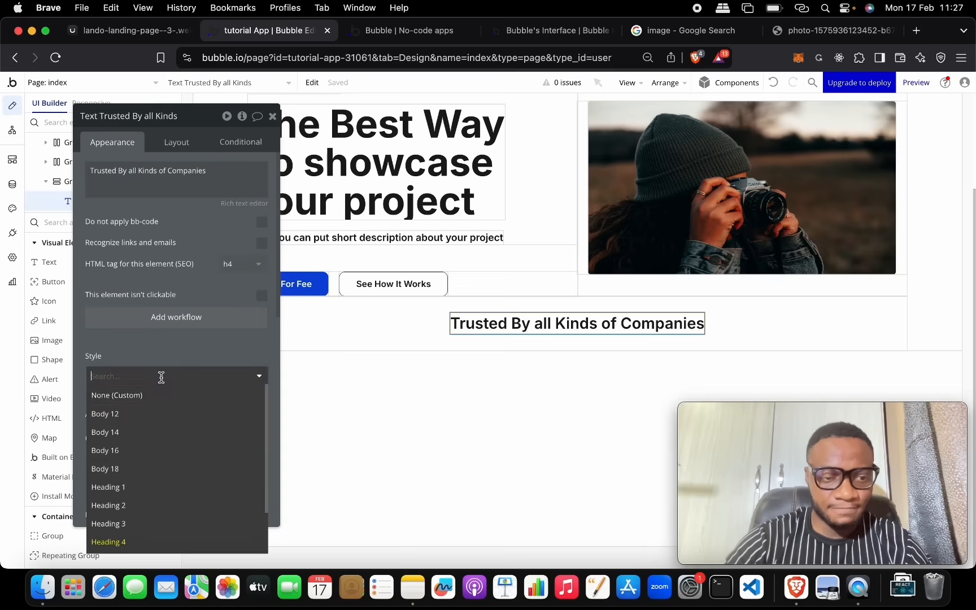
click(170, 506)
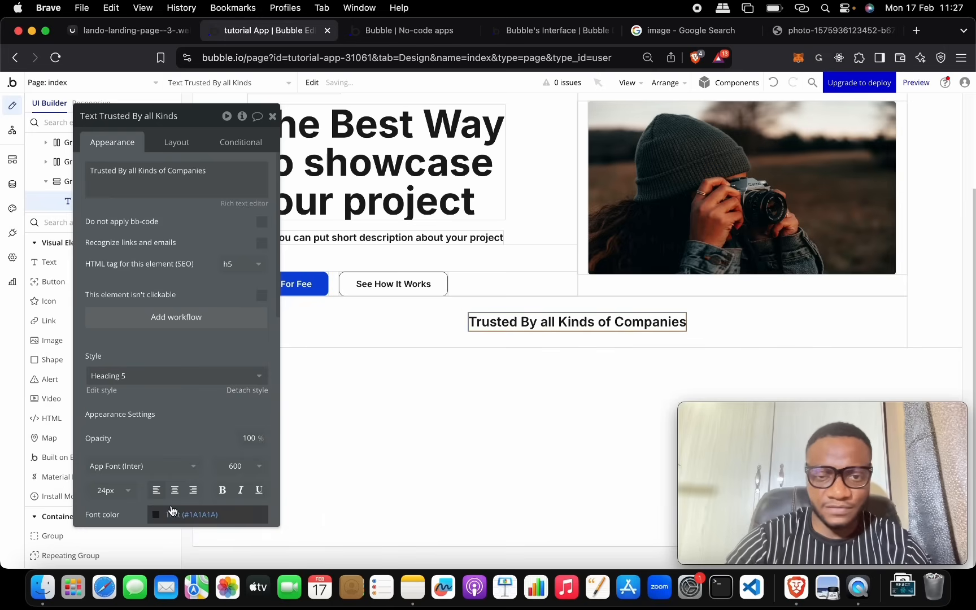
click(272, 117)
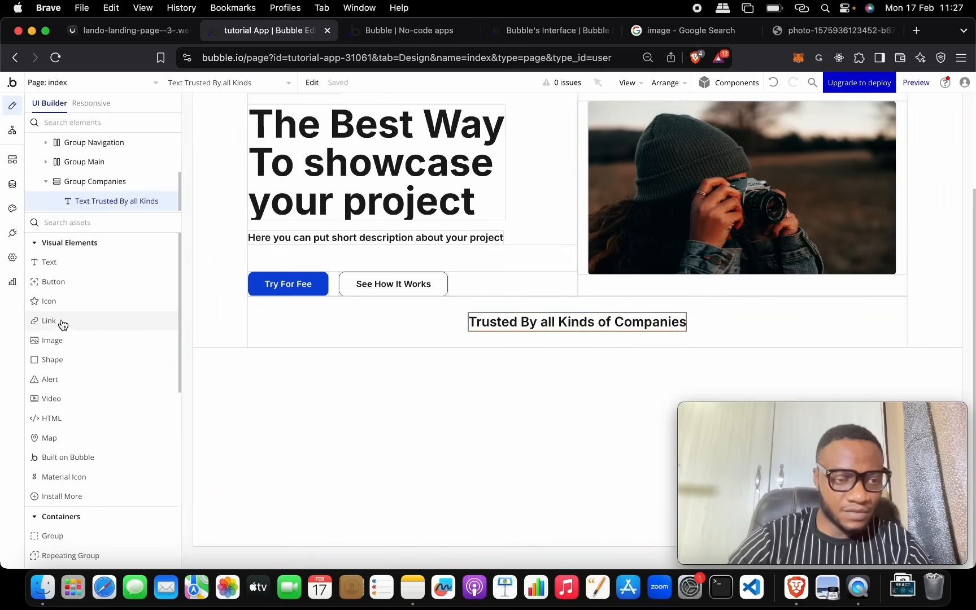
Step: Add an image below the heading, name it Image Company and upload the REACT logo
click(123, 34)
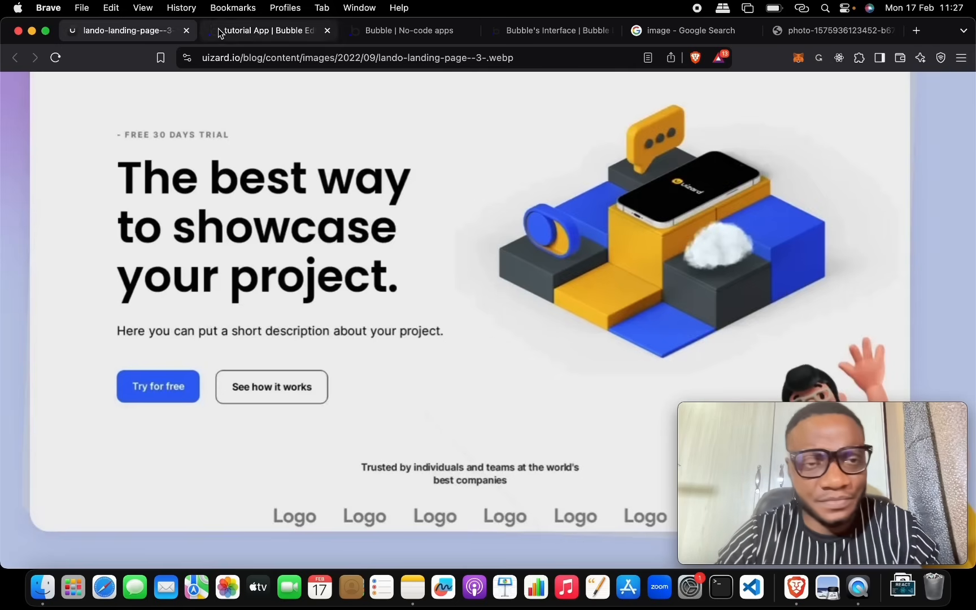
click(249, 30)
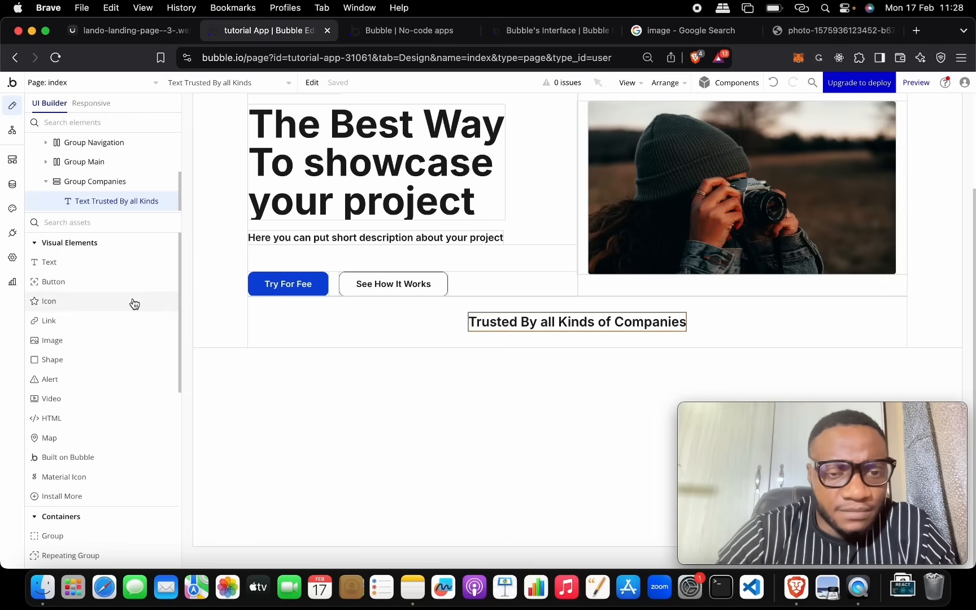
drag(98, 340, 392, 318)
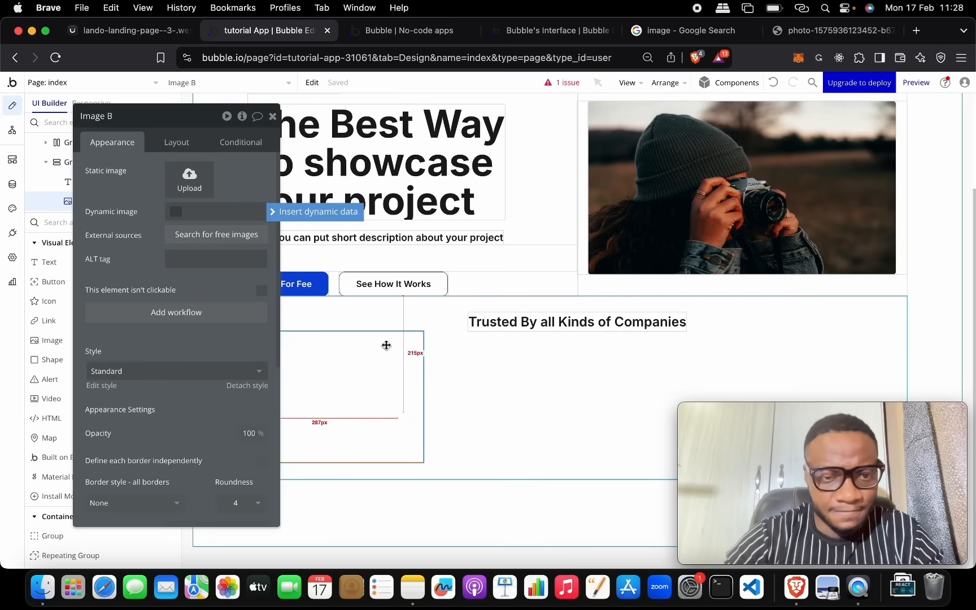
click(159, 115)
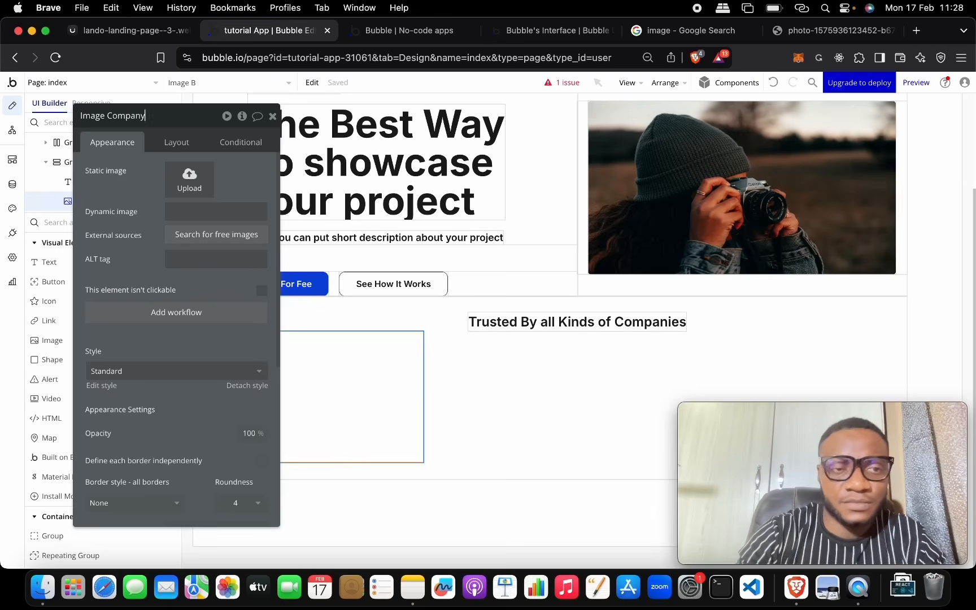
text(Company)
click(189, 179)
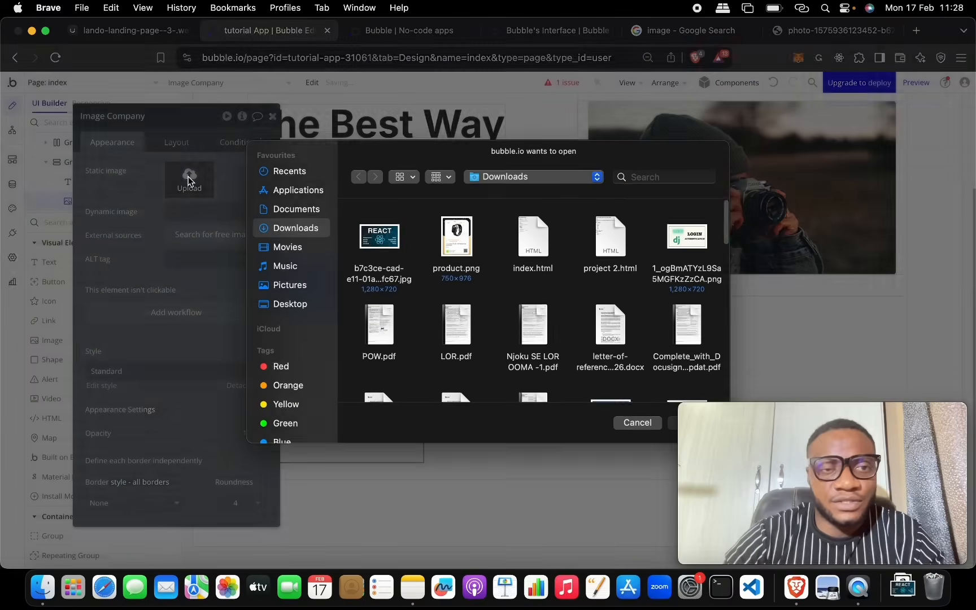
double_click(388, 242)
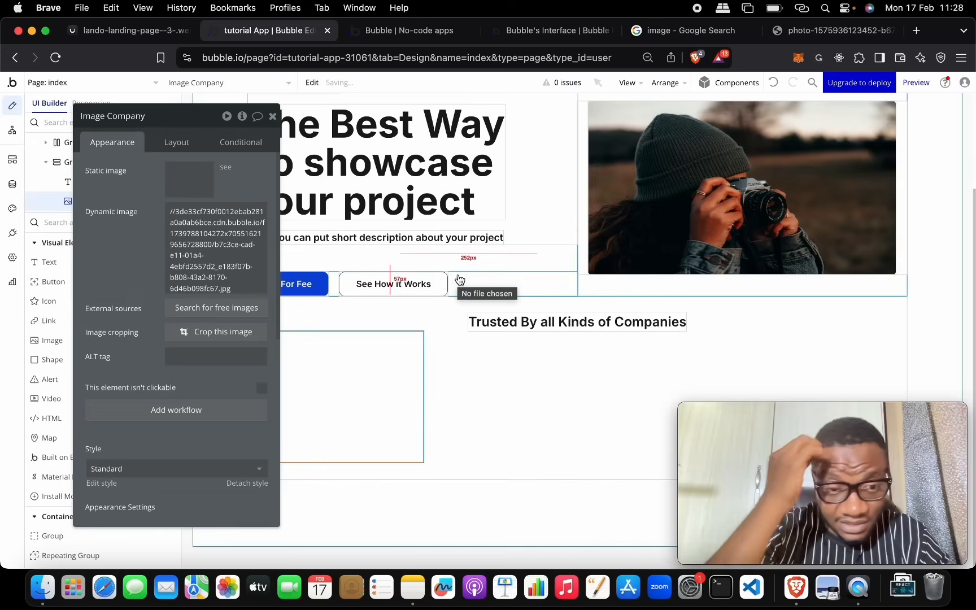
Step: Give the logo image a fixed width and height of 100 px
click(189, 143)
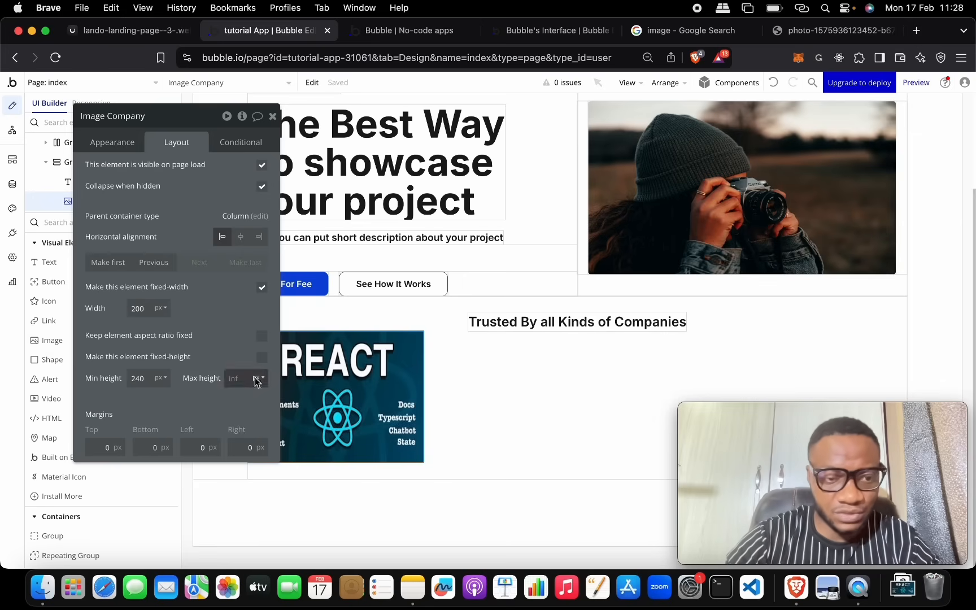
click(262, 356)
double_click(141, 378)
text(200)
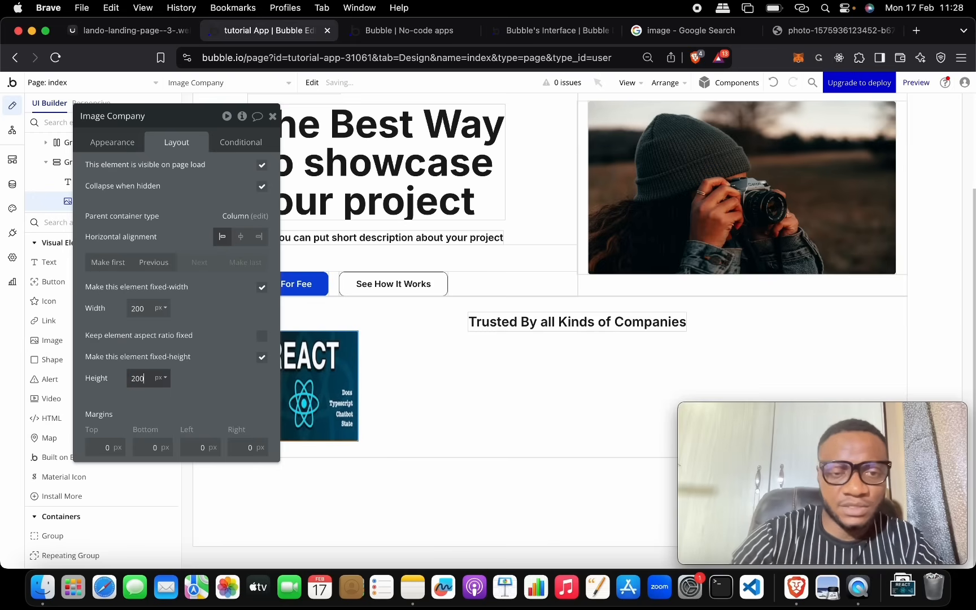
drag(191, 118, 709, 107)
double_click(654, 296)
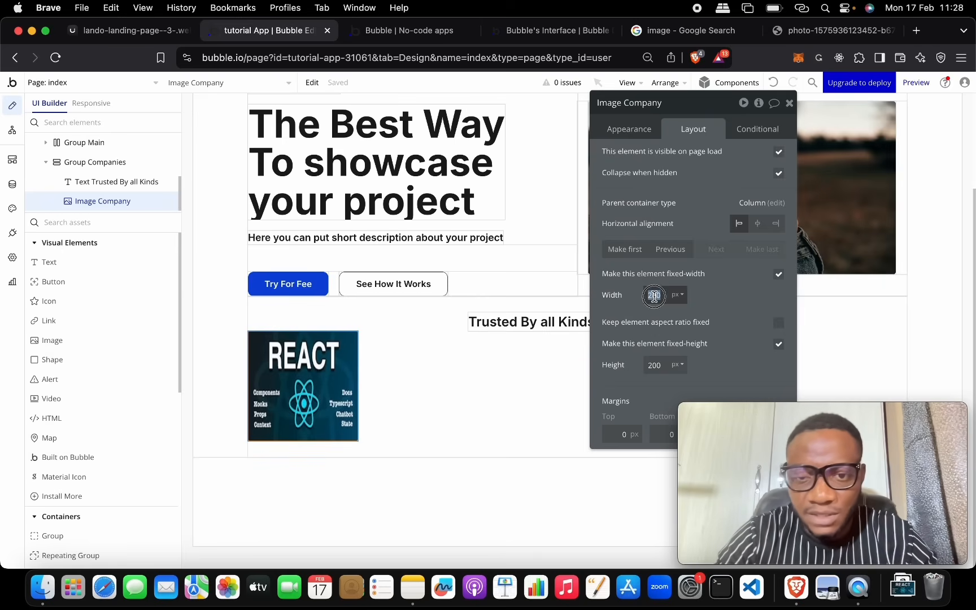
click(649, 364)
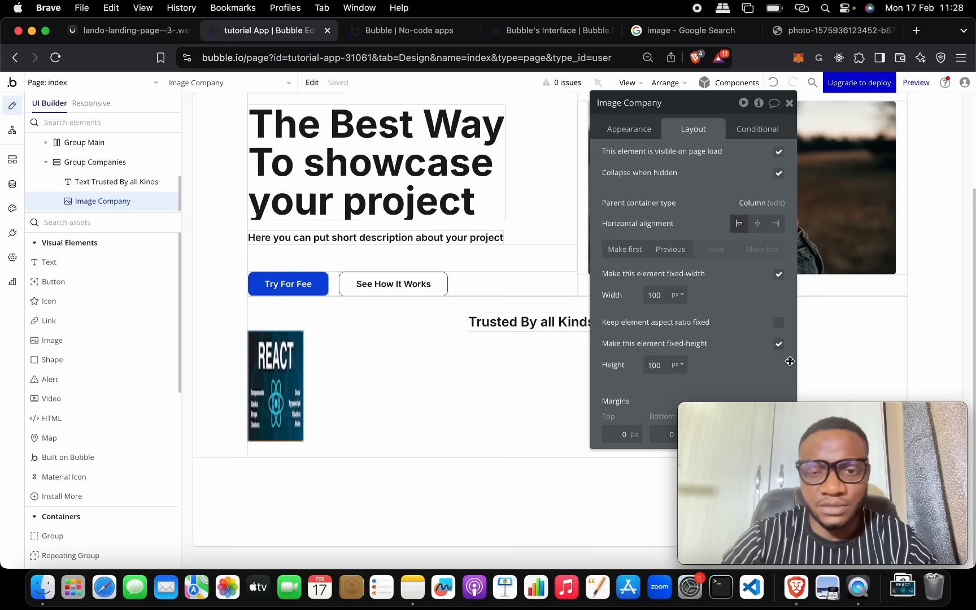
click(726, 343)
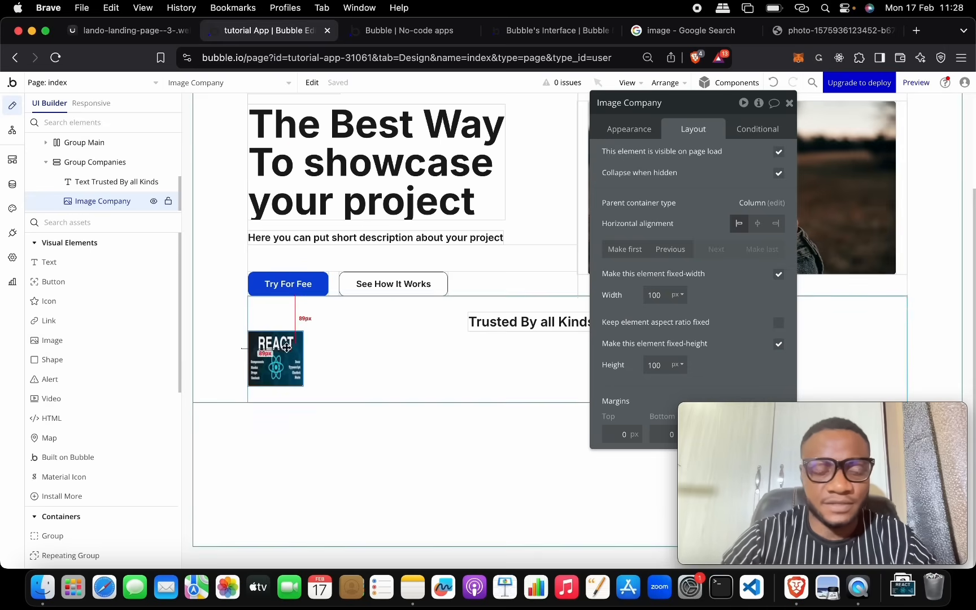
Step: Set the logo's roundness to 50 to make it circular, and add a Text element below it
click(629, 129)
drag(683, 105, 564, 48)
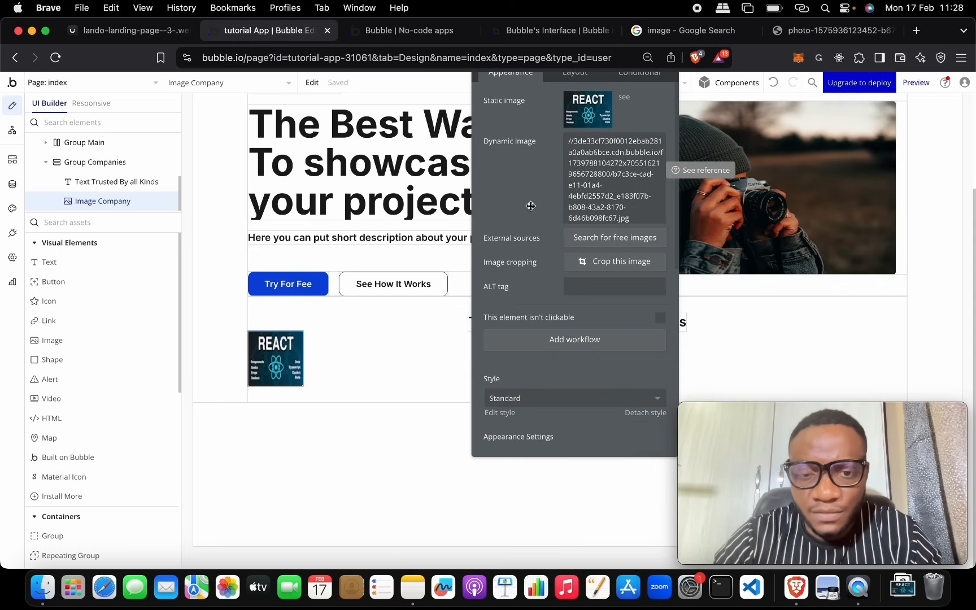
scroll(530, 339, down, 10)
scroll(584, 233, down, 1)
click(647, 243)
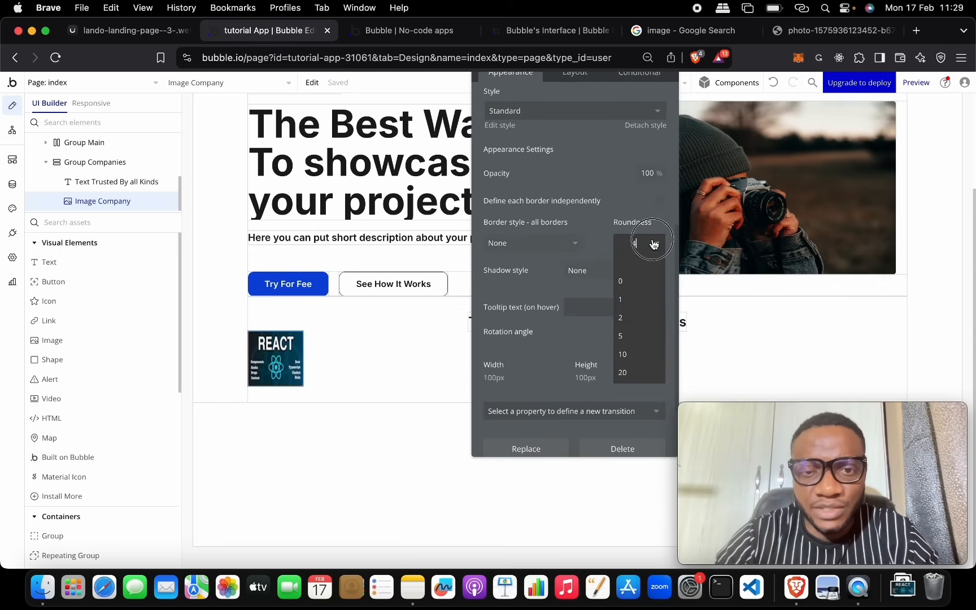
click(643, 356)
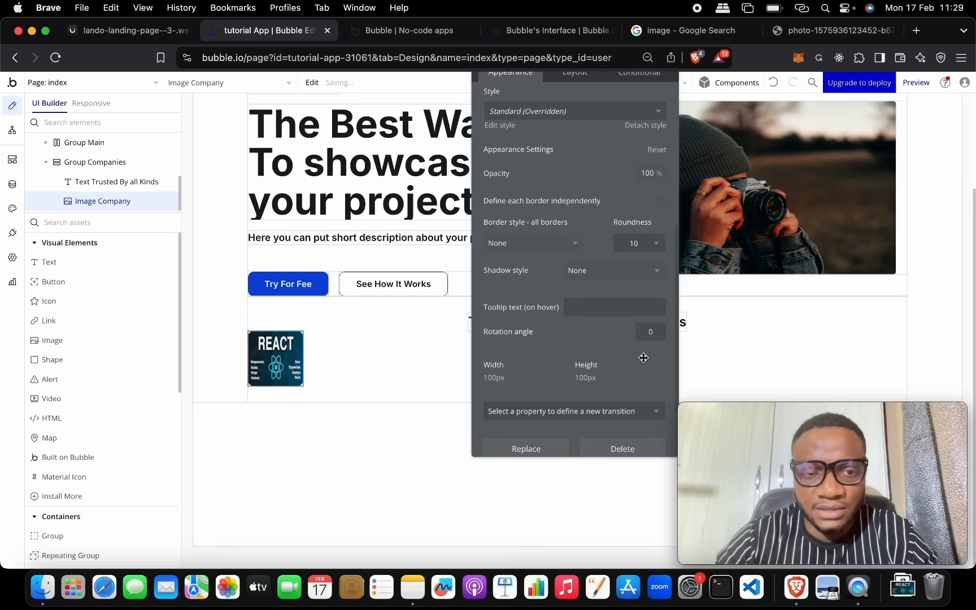
click(635, 244)
key(Return)
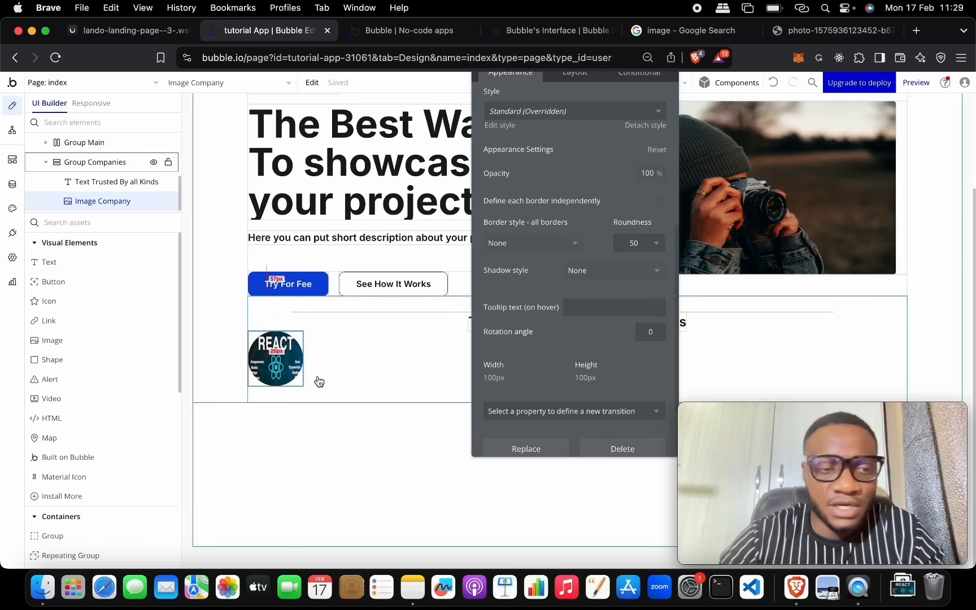
click(118, 259)
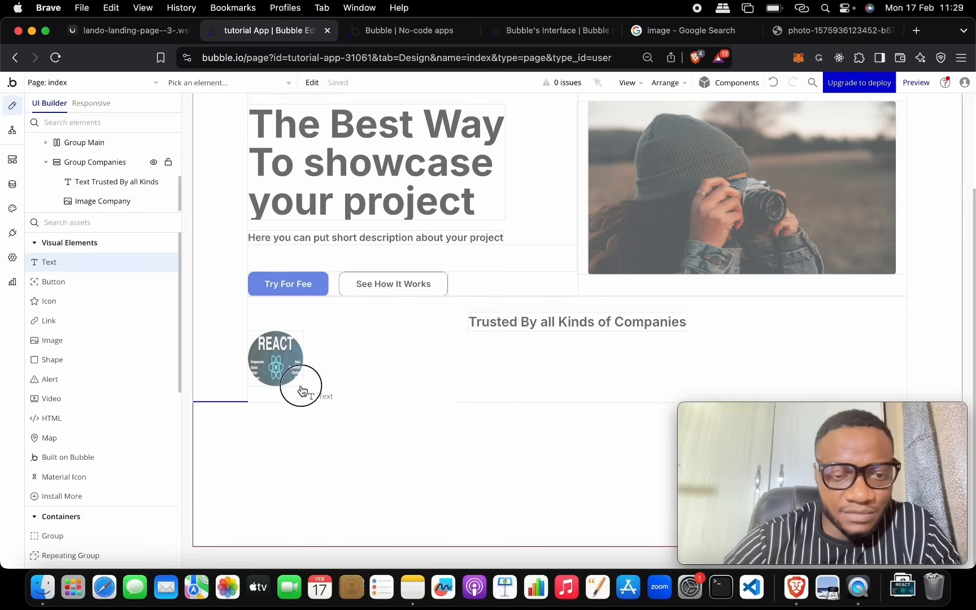
click(337, 368)
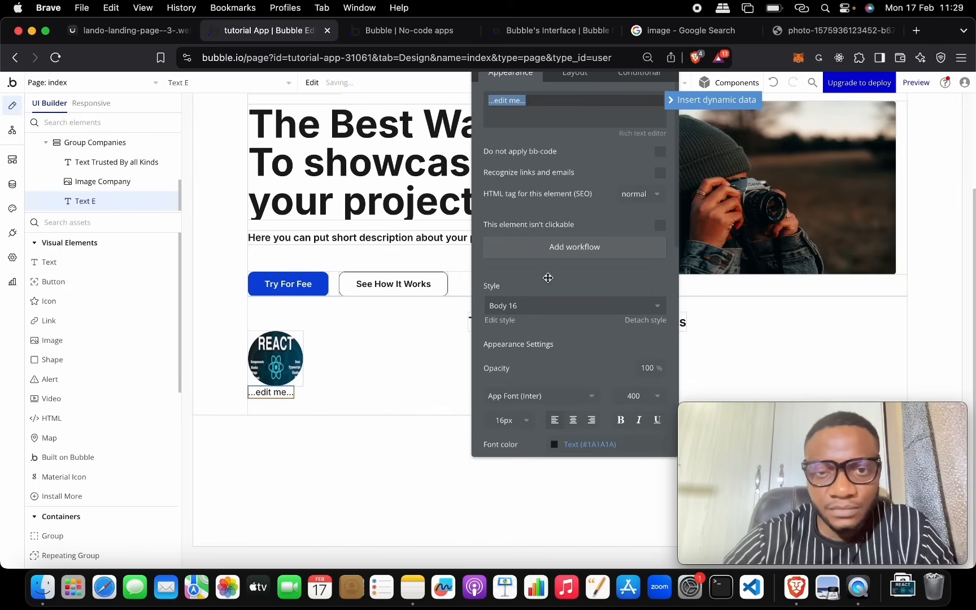
Step: Label the text 'React' and wrap the logo and label in a Column container
text(React)
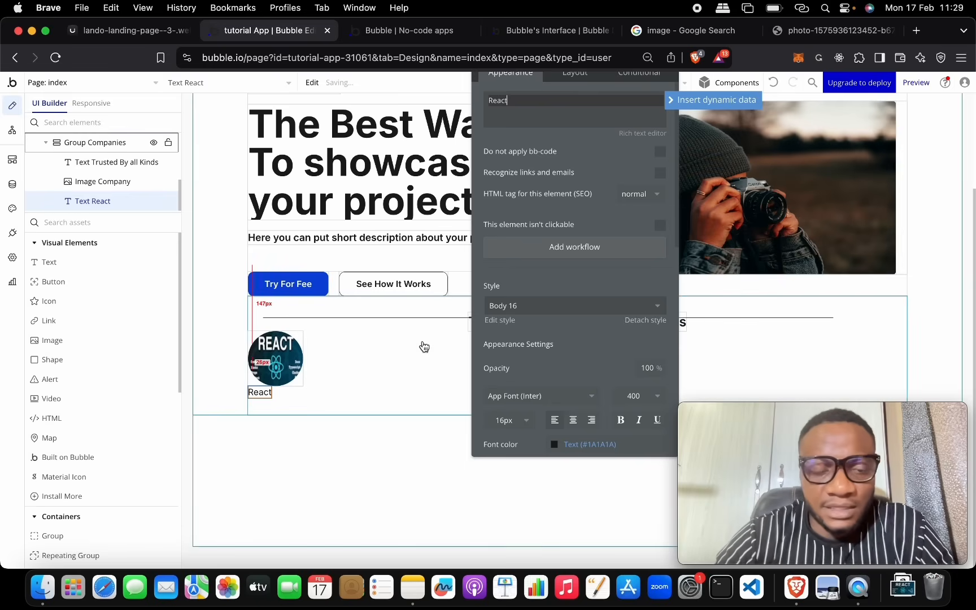
drag(596, 156, 588, 305)
click(288, 361)
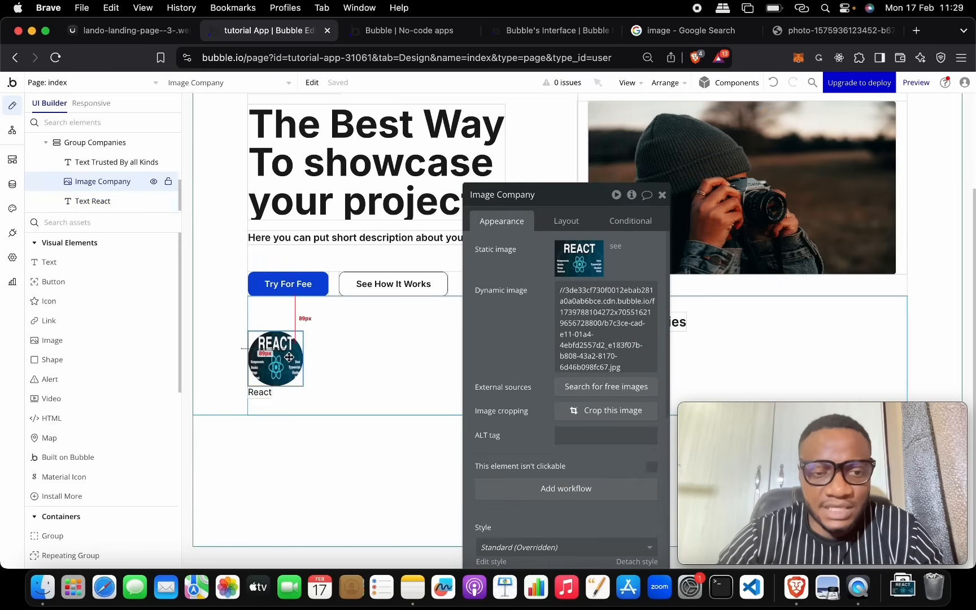
shift+click(264, 392)
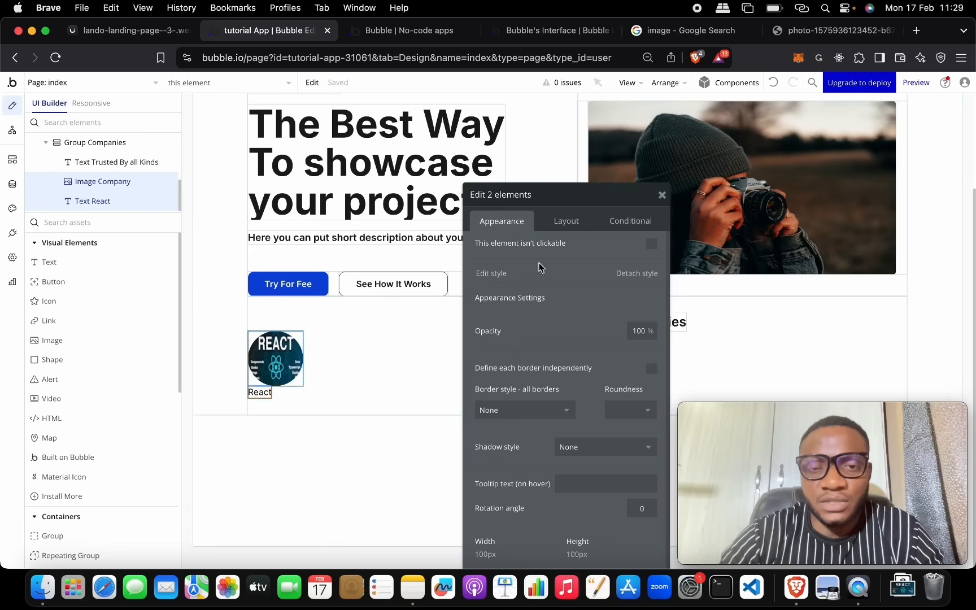
right_click(280, 356)
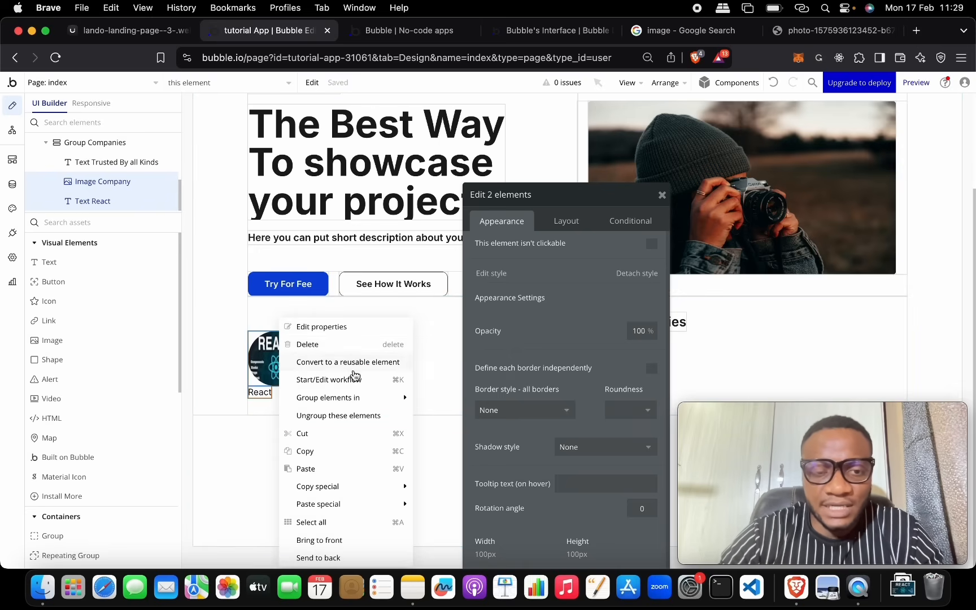
mouse_move(365, 395)
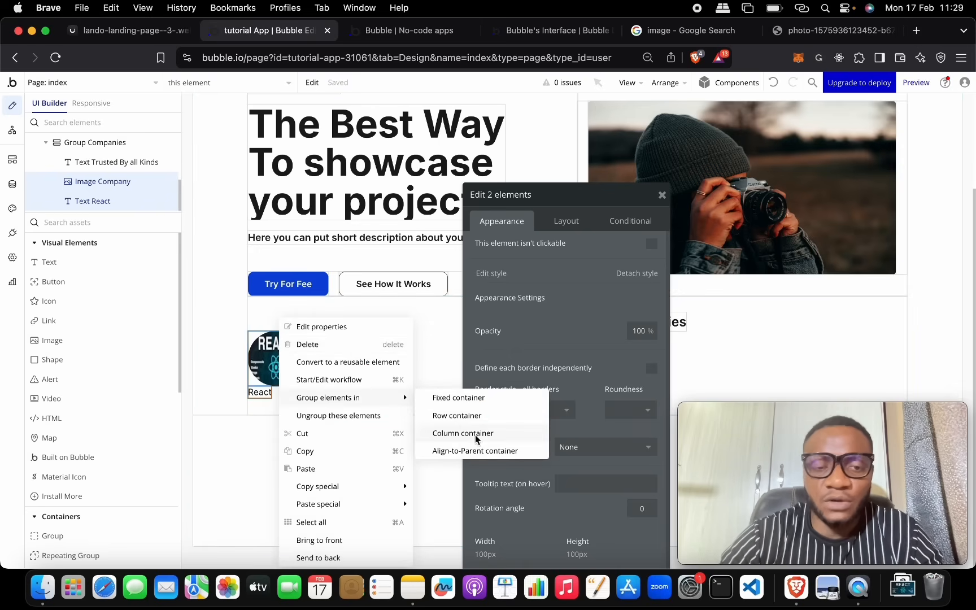
click(467, 433)
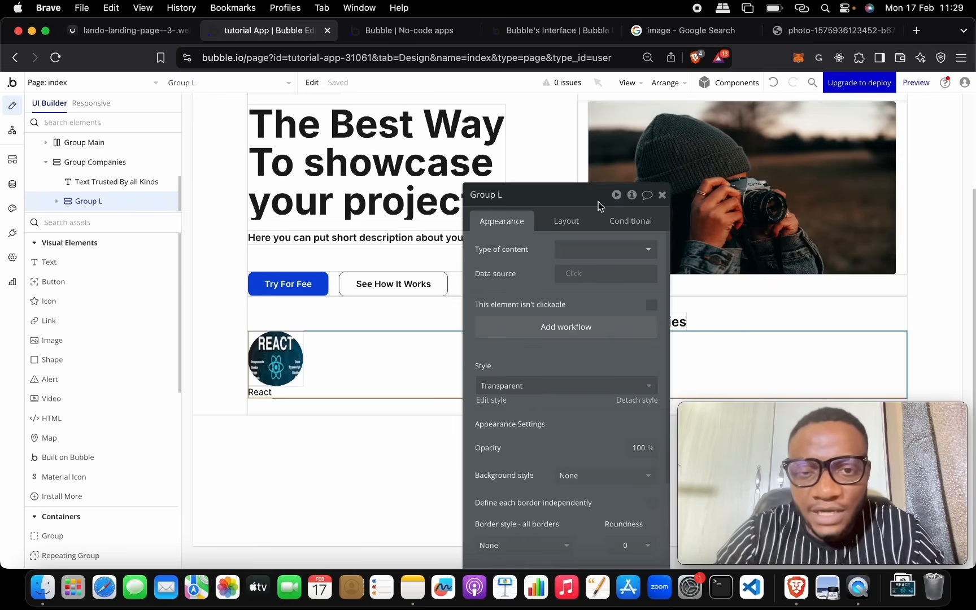
Step: Make the new logo group shrink to fit its content's width
click(570, 223)
drag(577, 198, 577, 81)
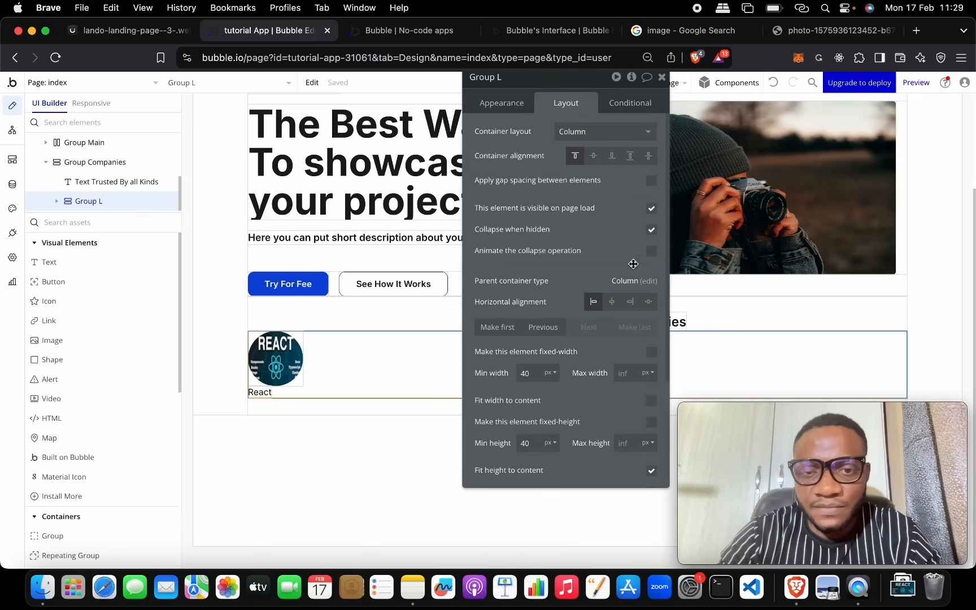
scroll(643, 255, down, 5)
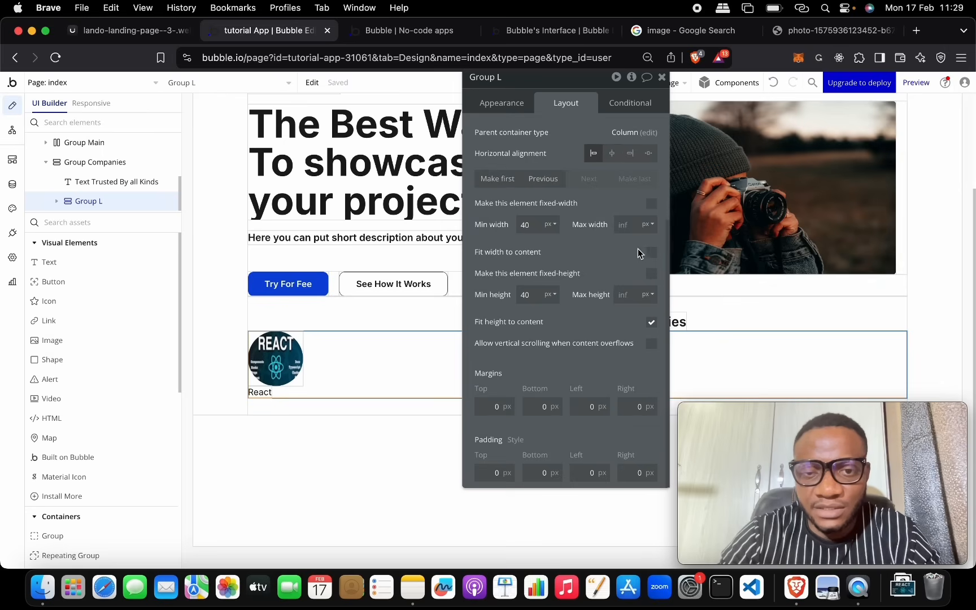
click(650, 253)
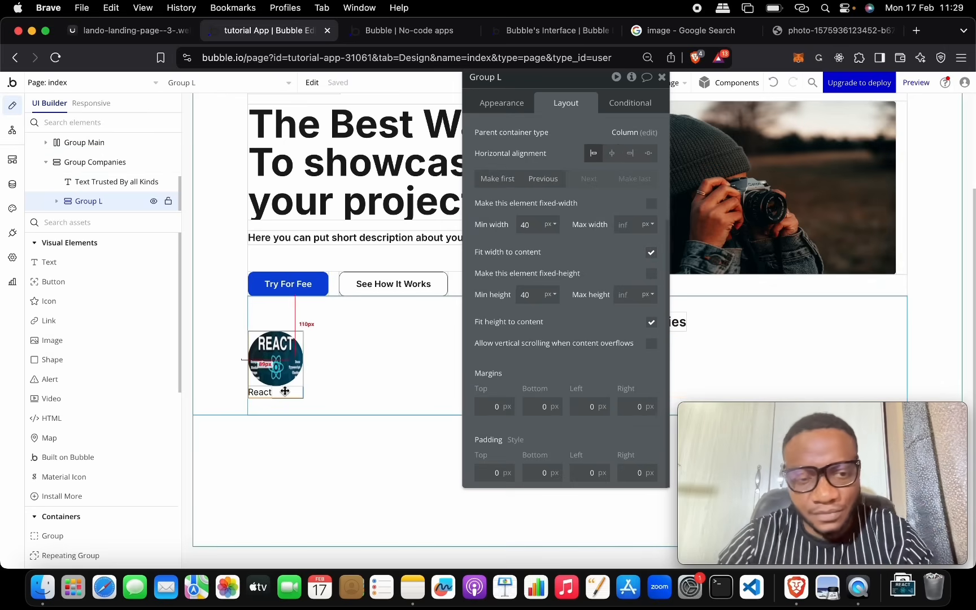
Step: Center the React label under the logo and apply the Body 18 text style
click(260, 395)
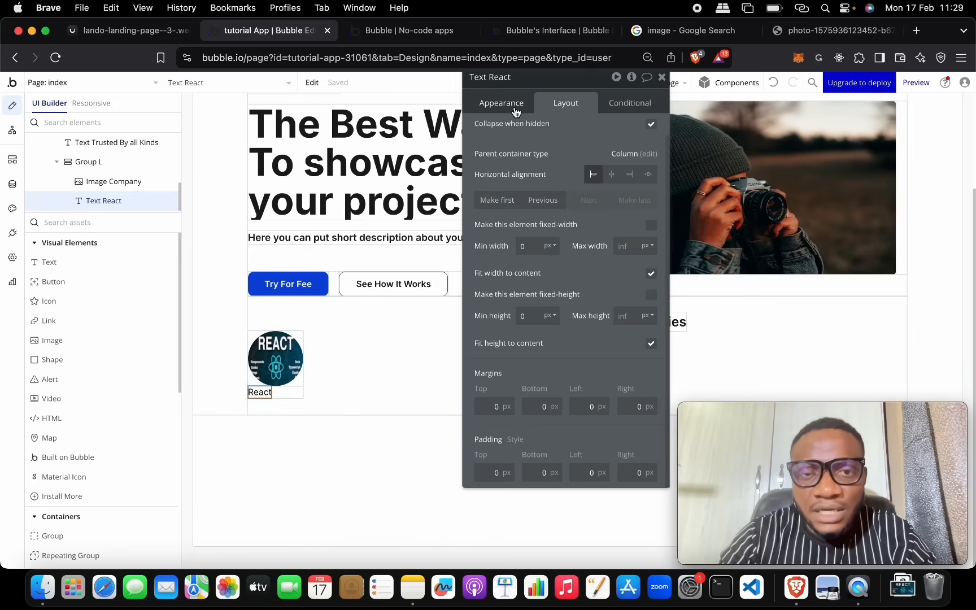
click(611, 174)
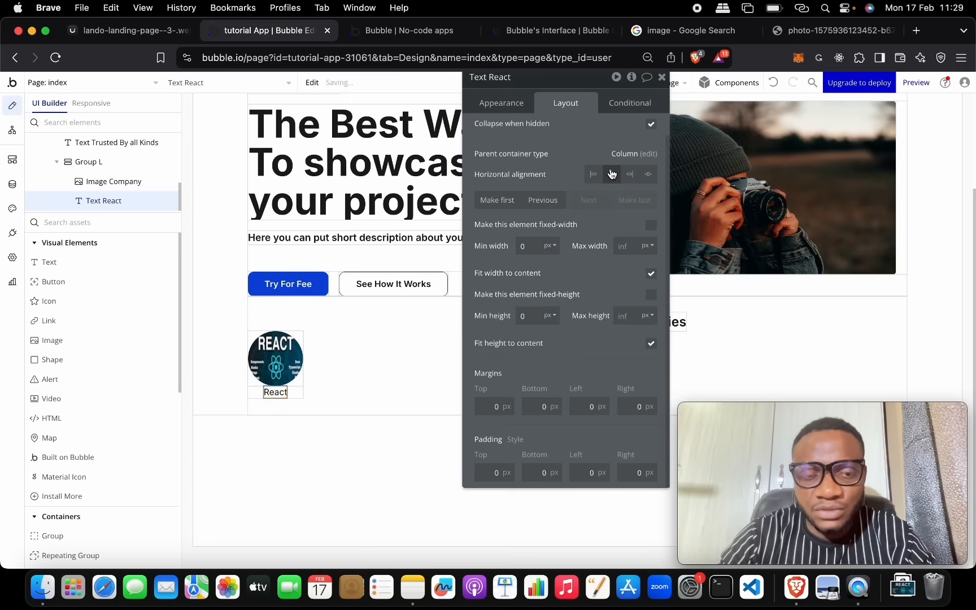
click(497, 101)
click(534, 195)
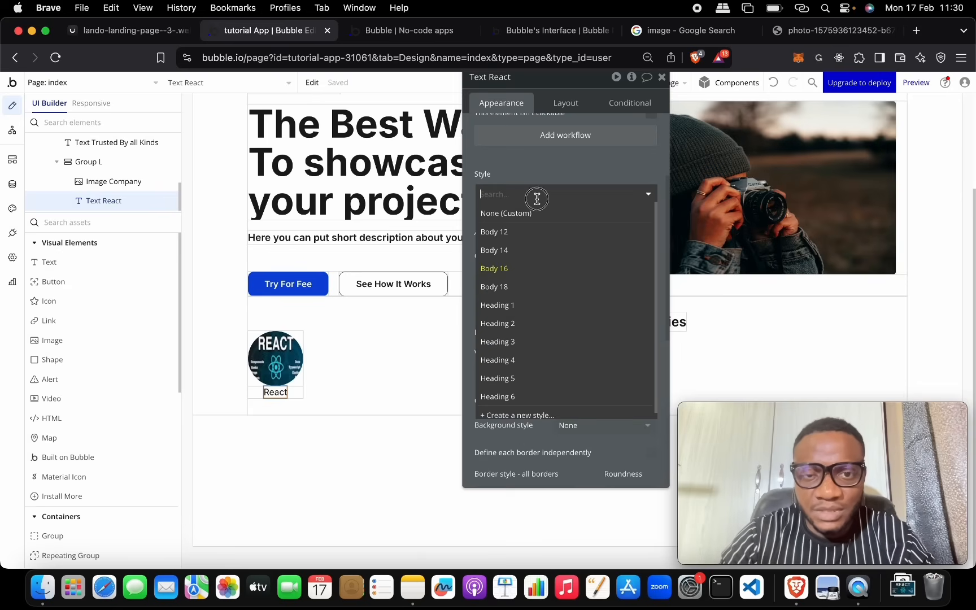
click(538, 286)
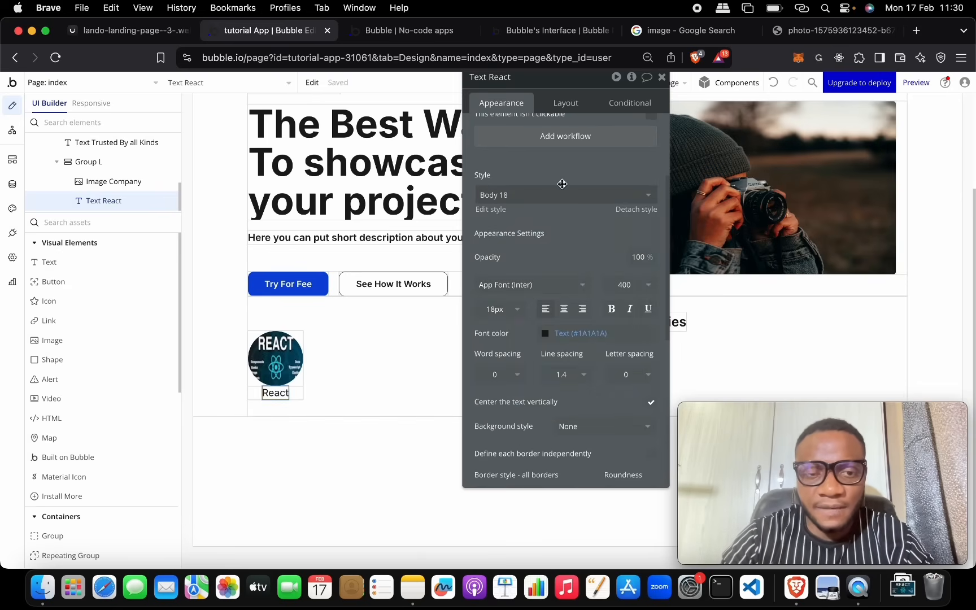
Step: Turn on gap spacing in the logo group with a 10 px row gap
click(300, 389)
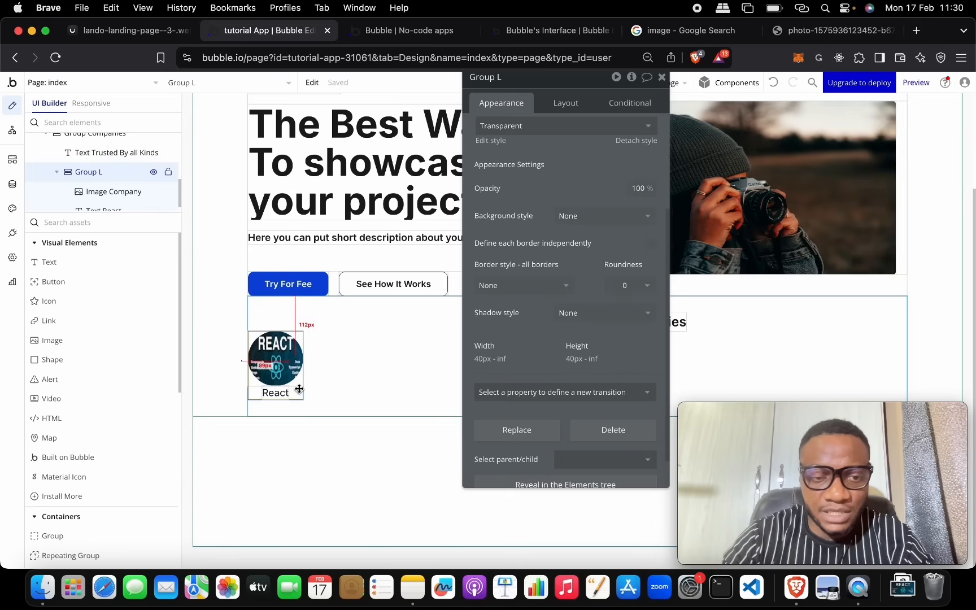
click(364, 379)
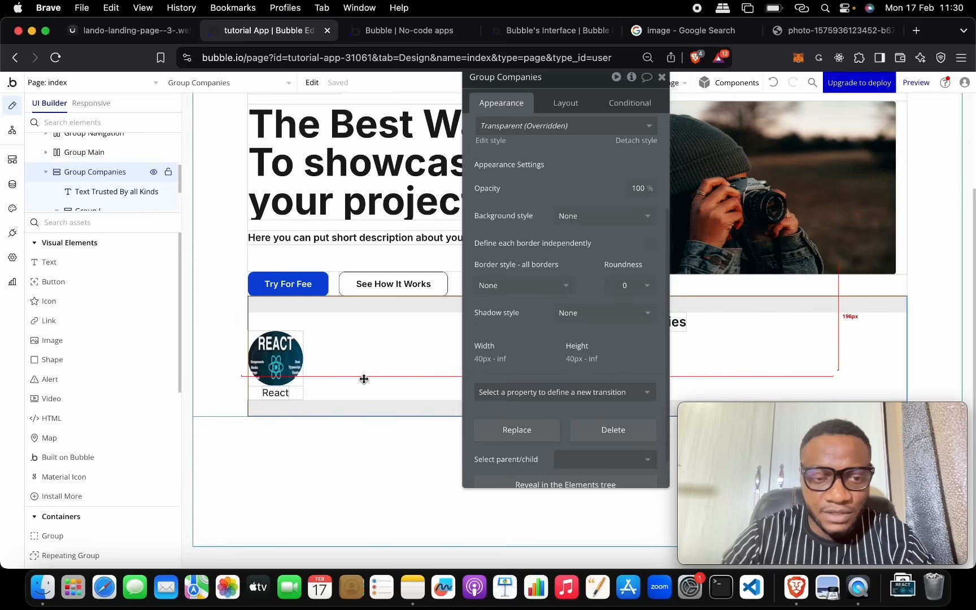
click(298, 387)
click(298, 384)
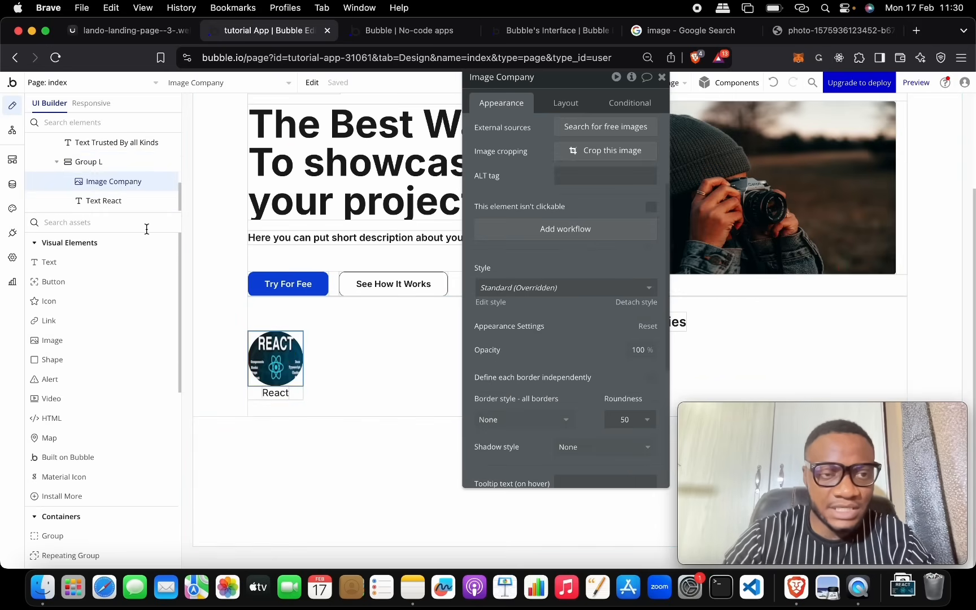
click(125, 167)
scroll(614, 152, up, 5)
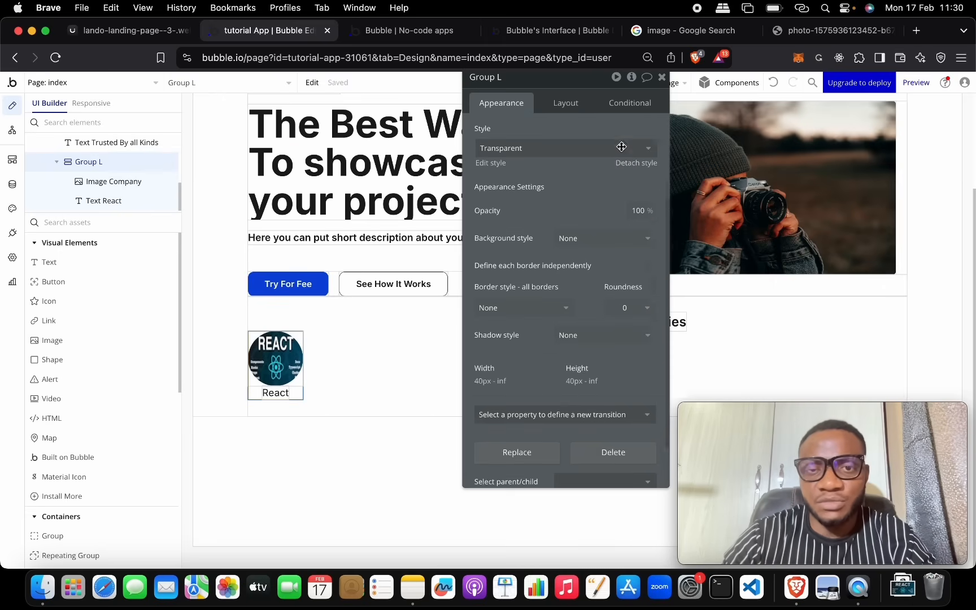
click(565, 102)
click(646, 178)
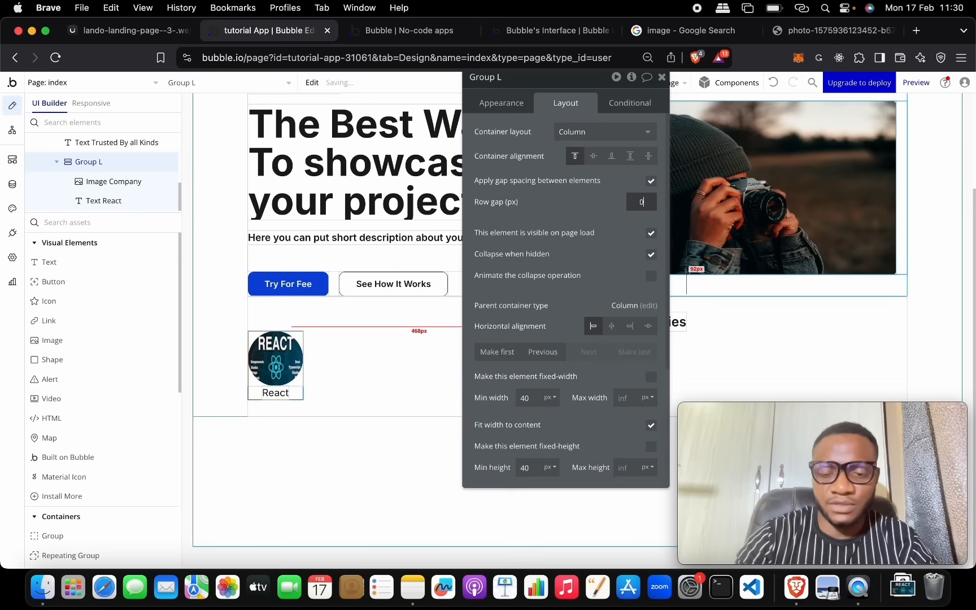
text(010)
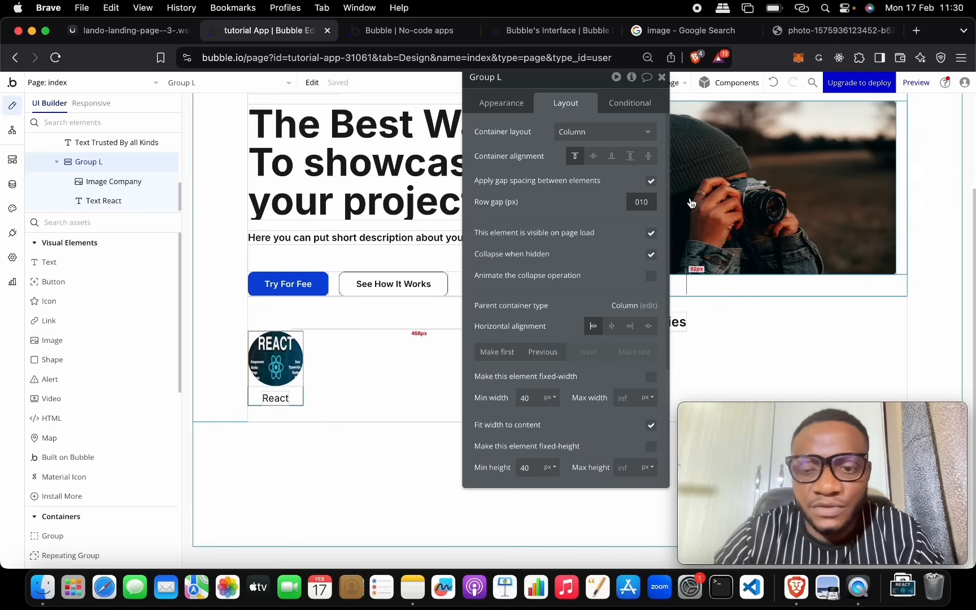
click(592, 199)
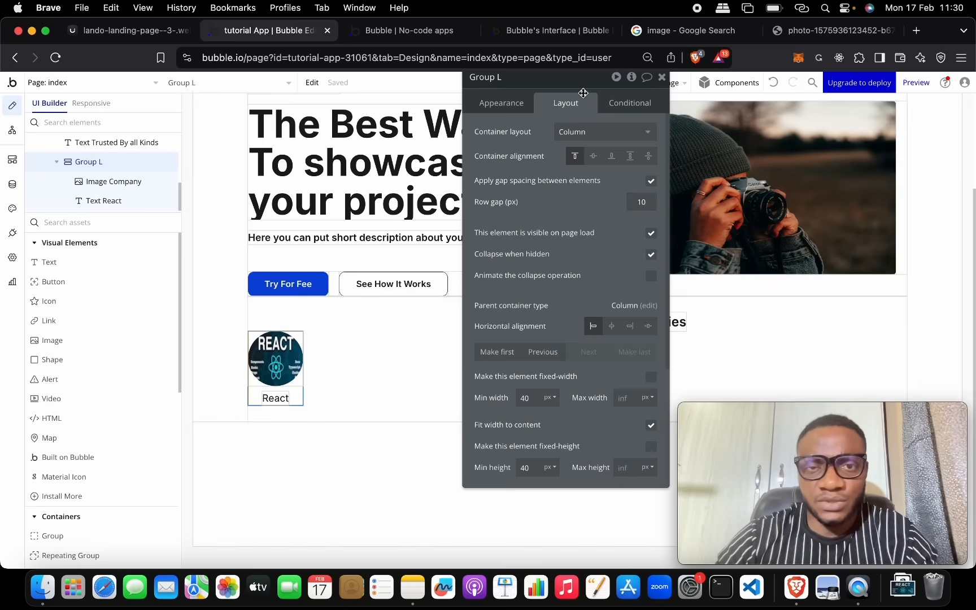
Step: Rename the group to Group Company Details and enlarge the Elements Tree
click(543, 78)
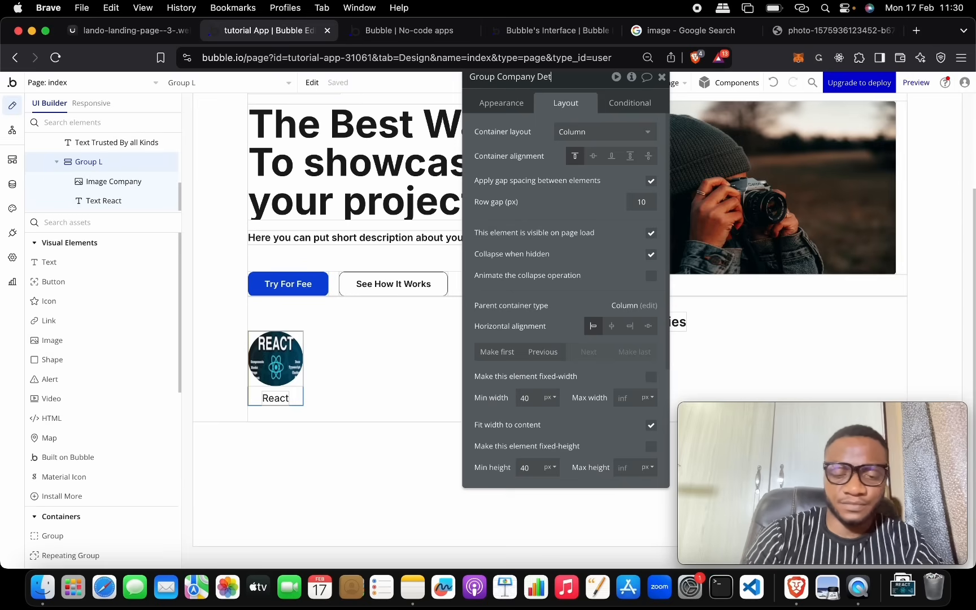
click(436, 336)
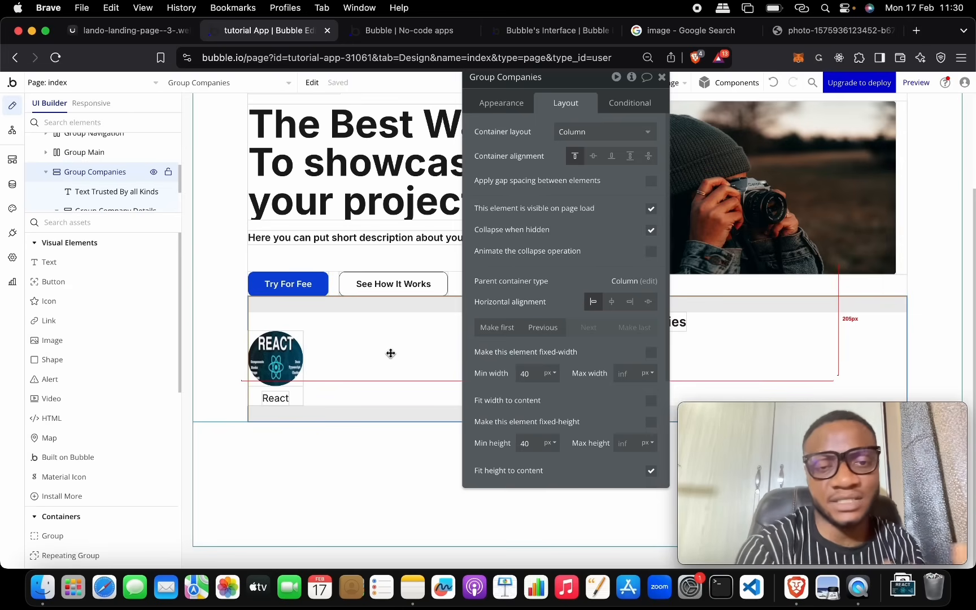
click(294, 381)
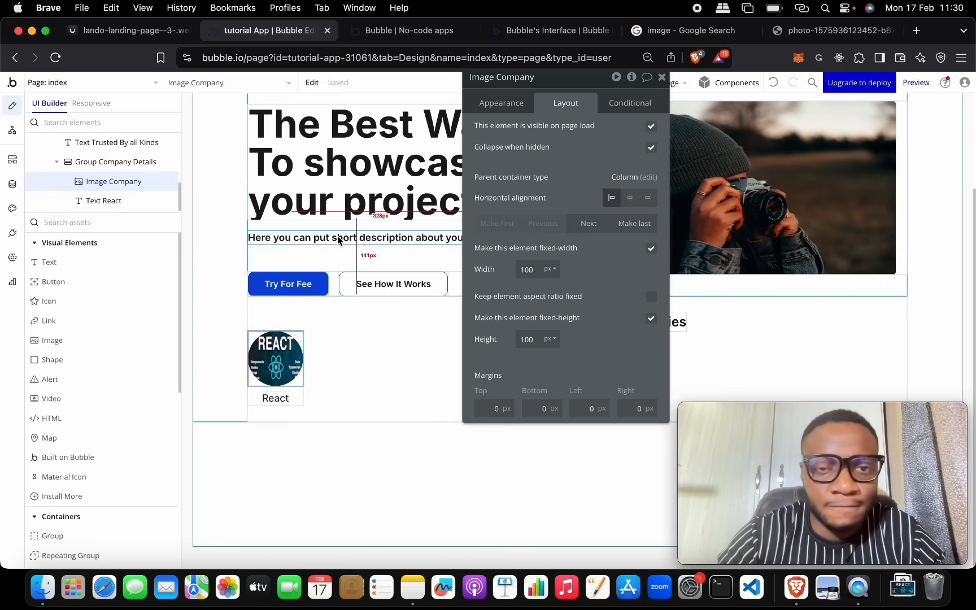
click(303, 395)
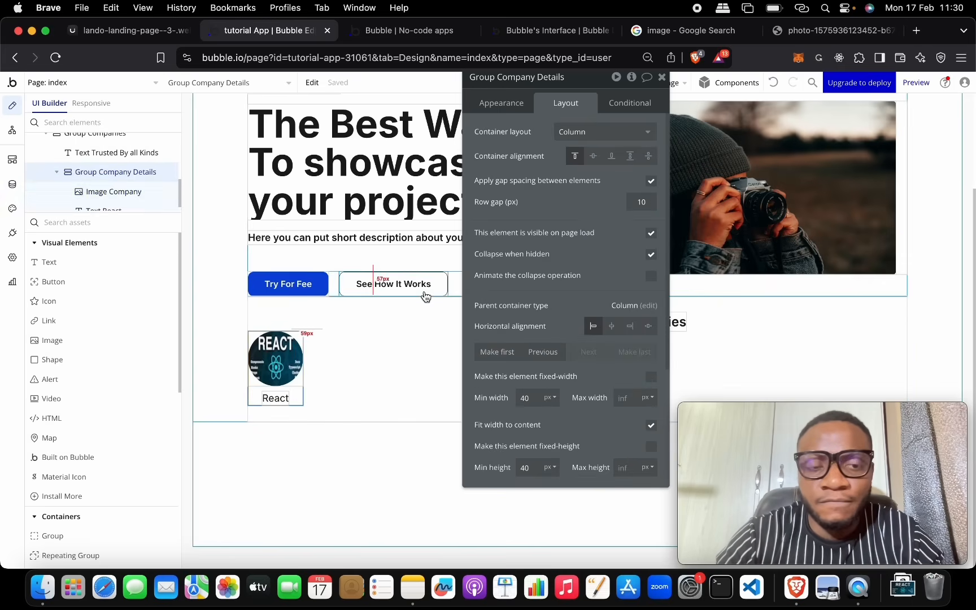
drag(598, 79, 851, 127)
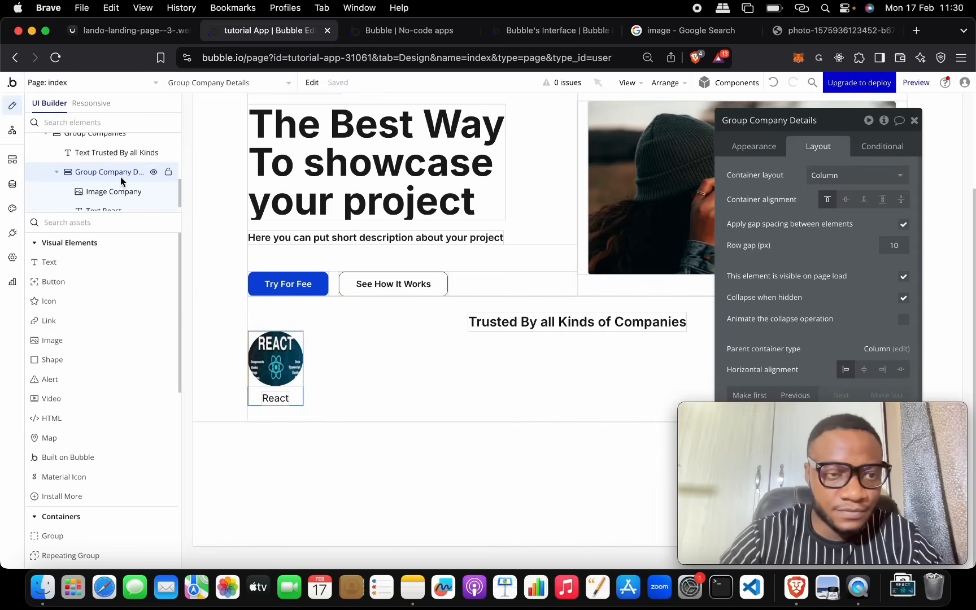
drag(122, 212, 123, 421)
click(128, 299)
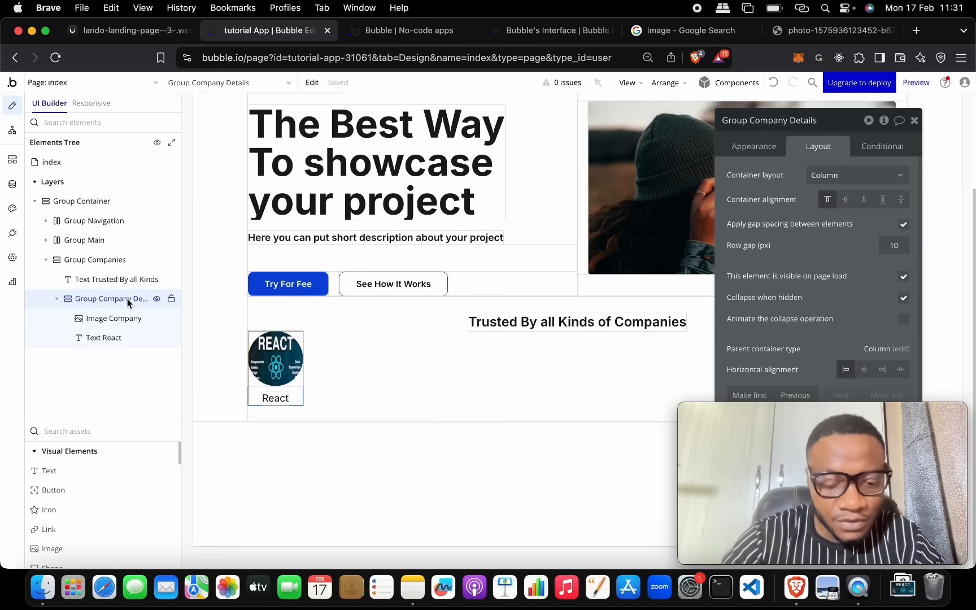
click(296, 382)
click(299, 395)
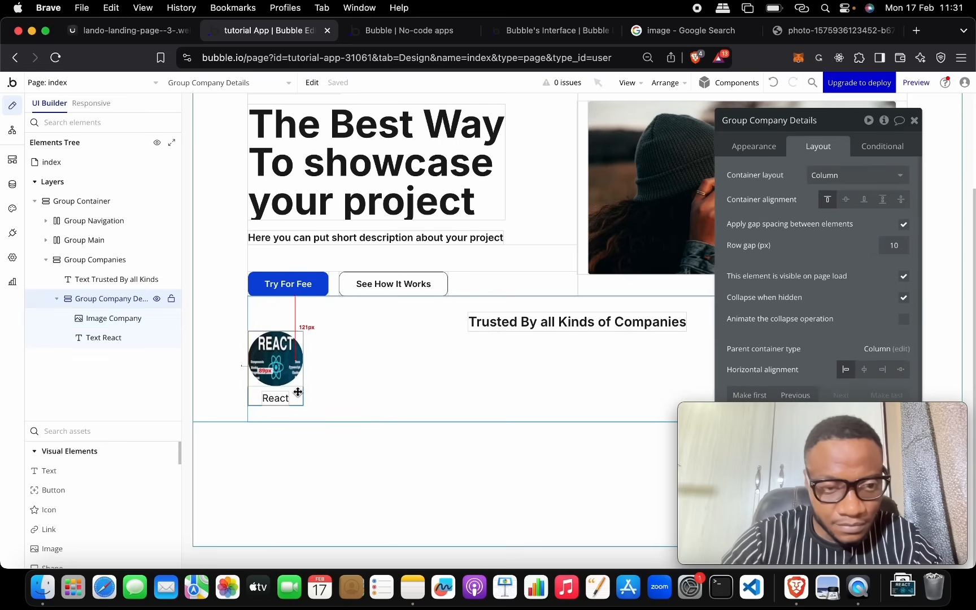
right_click(297, 392)
click(333, 412)
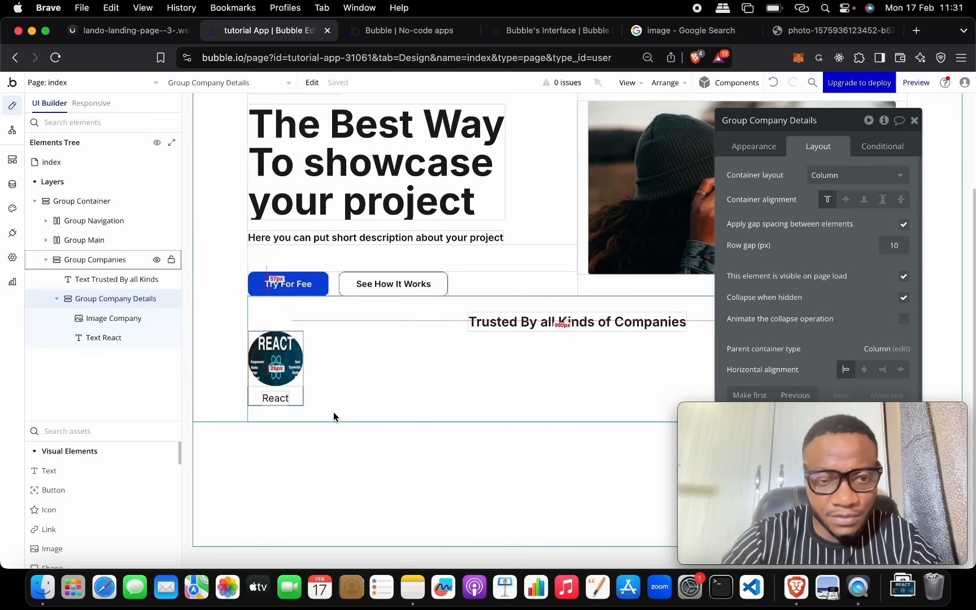
right_click(352, 367)
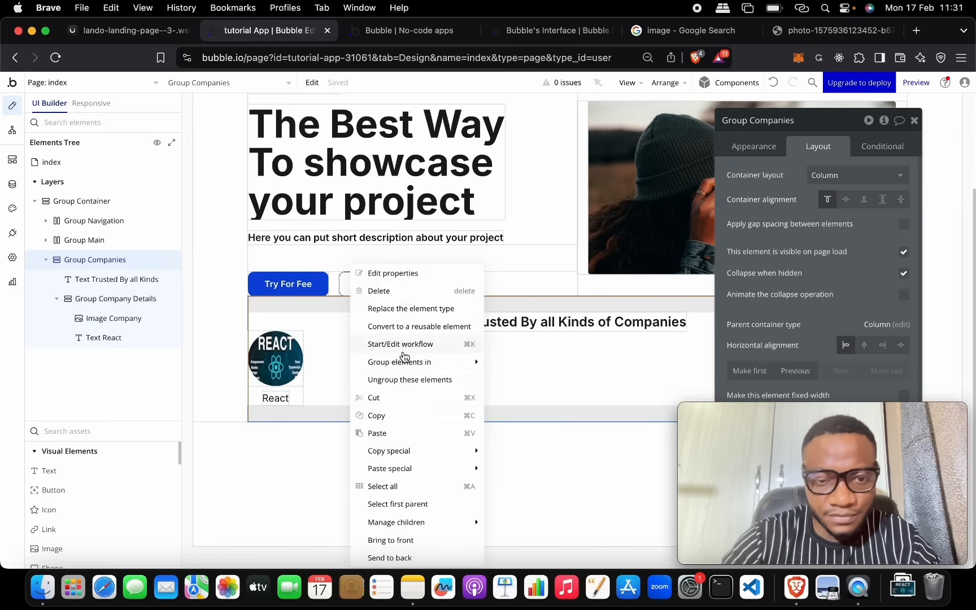
click(405, 432)
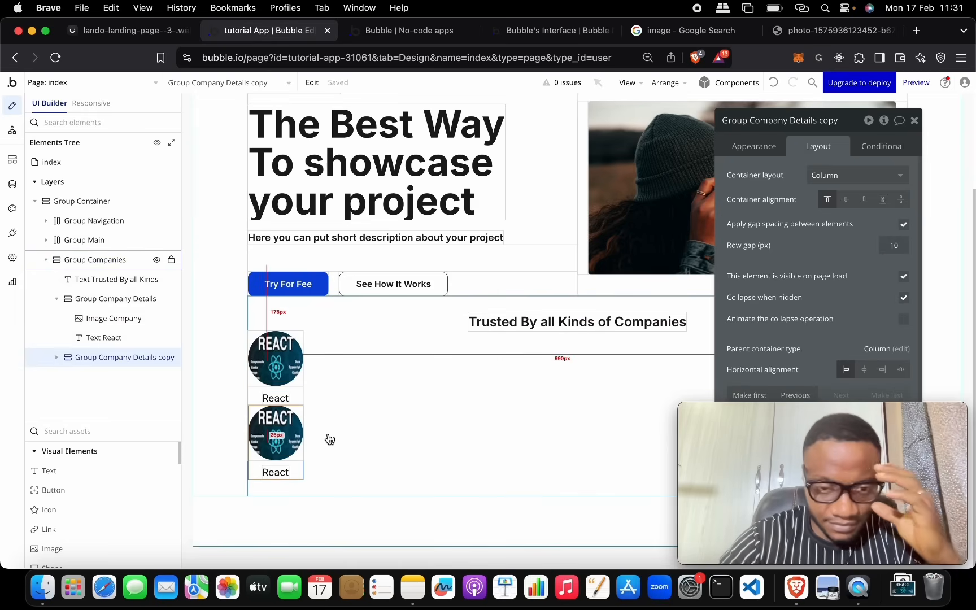
key(super+v)
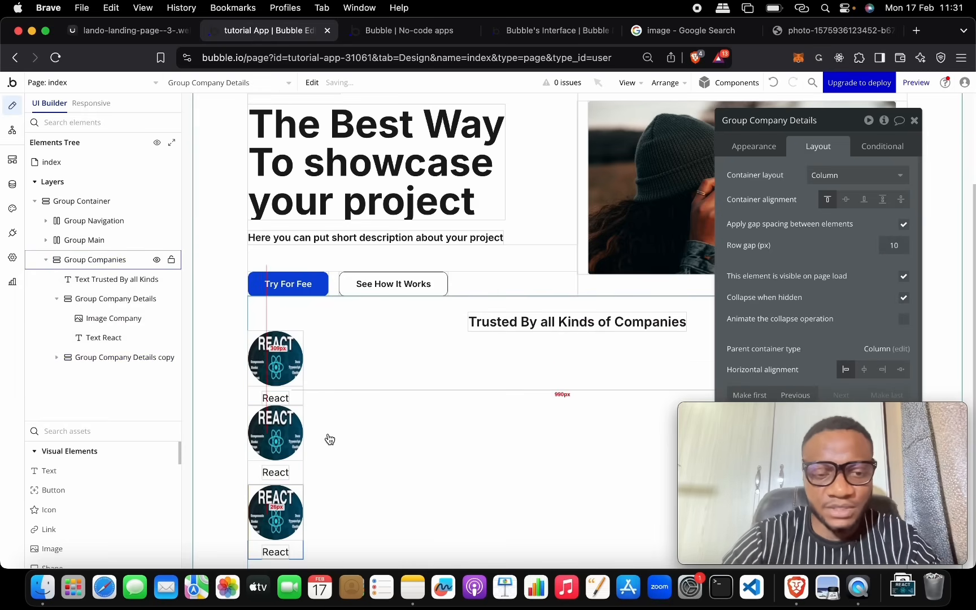
scroll(349, 422, down, 1)
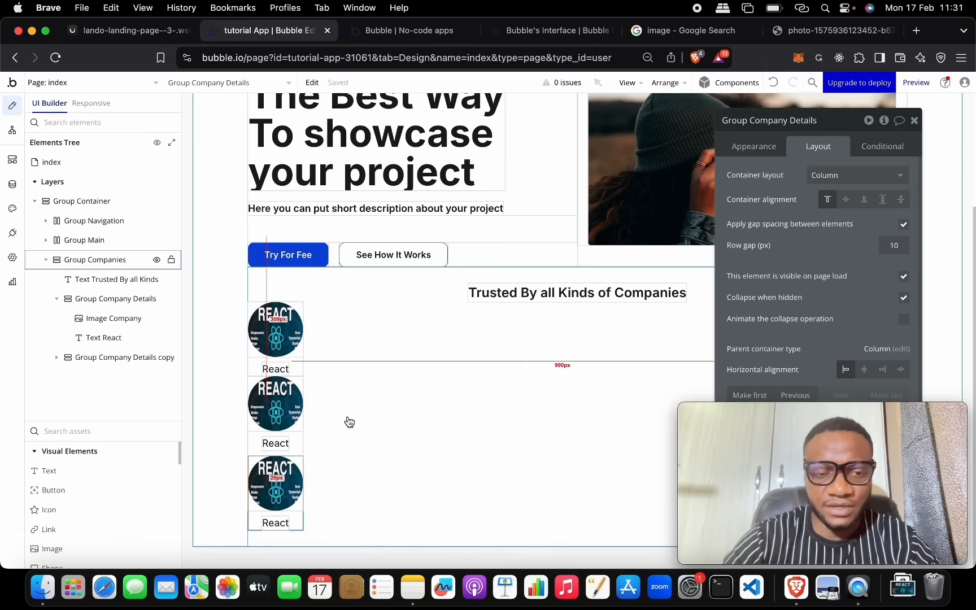
key(super+v)
scroll(348, 421, down, 3)
key(super+v)
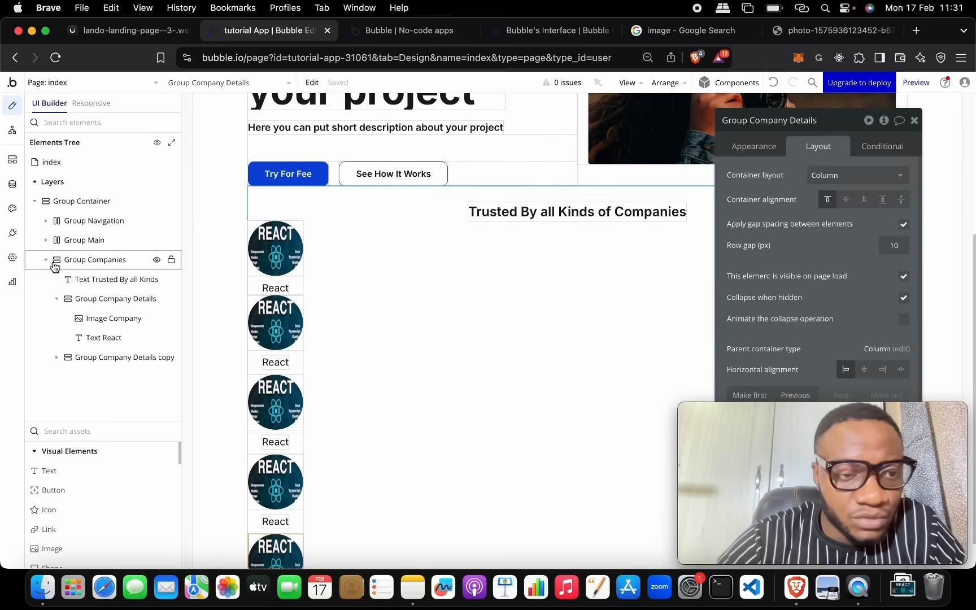
click(46, 261)
click(45, 260)
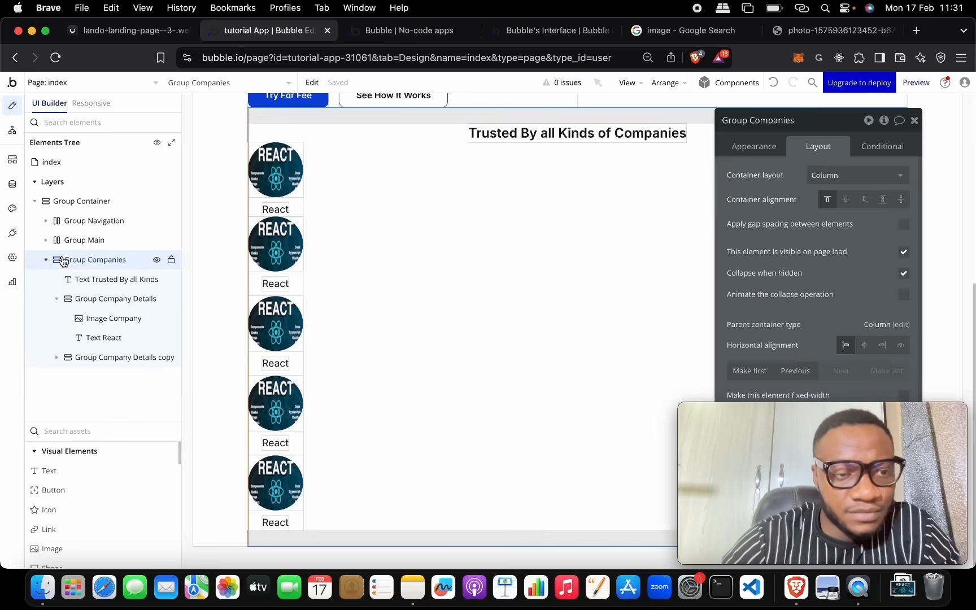
click(56, 299)
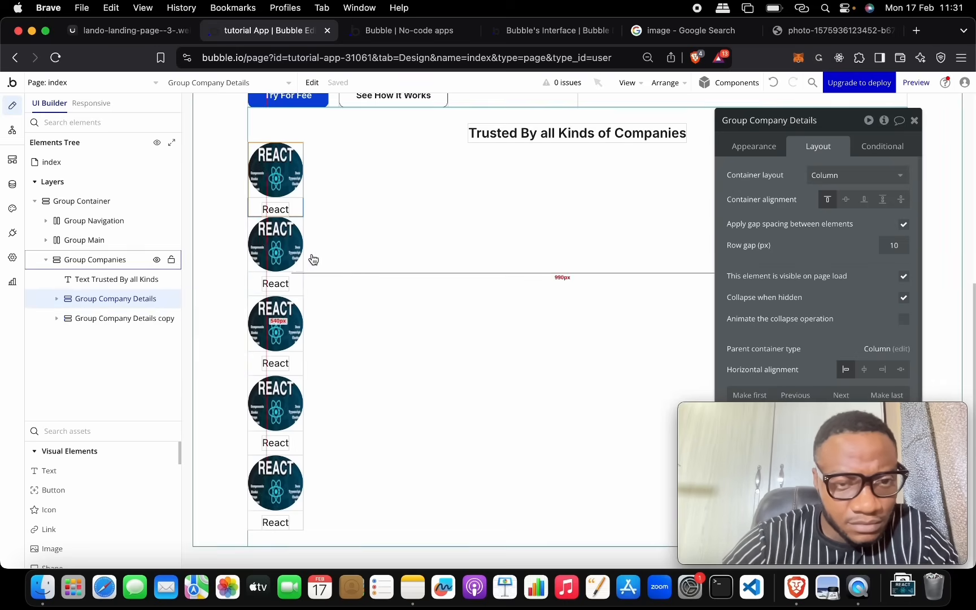
click(131, 318)
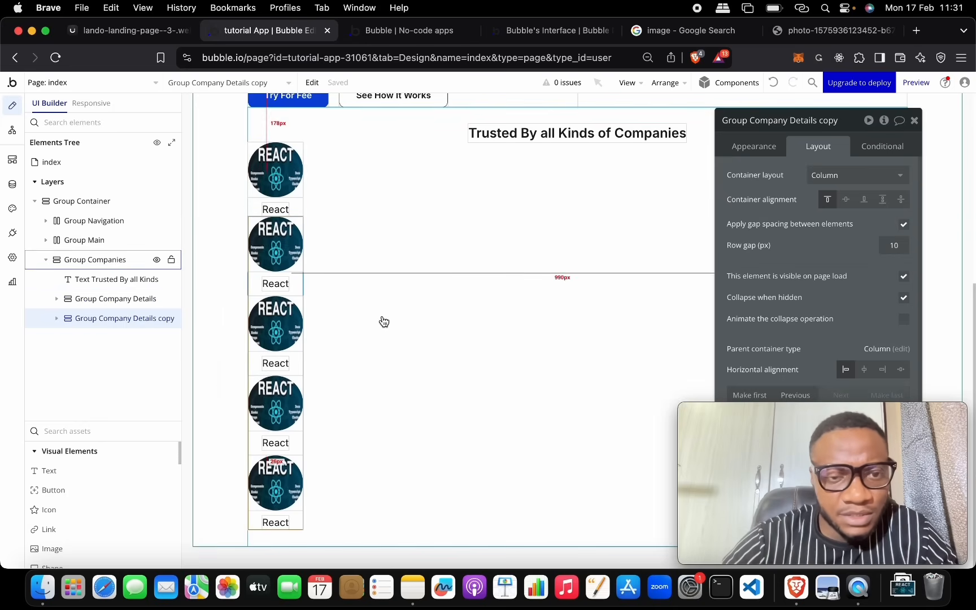
click(383, 317)
right_click(384, 315)
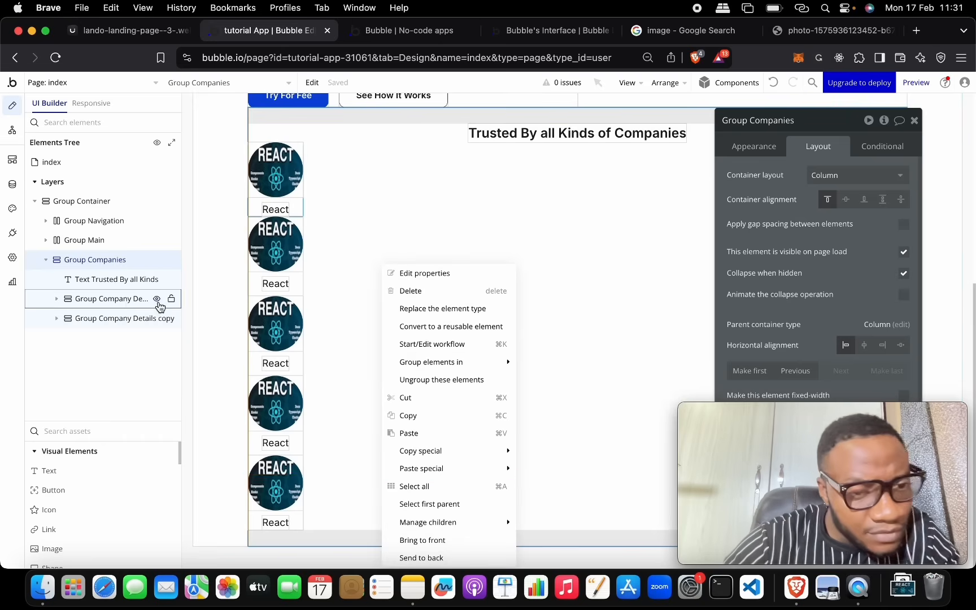
click(774, 84)
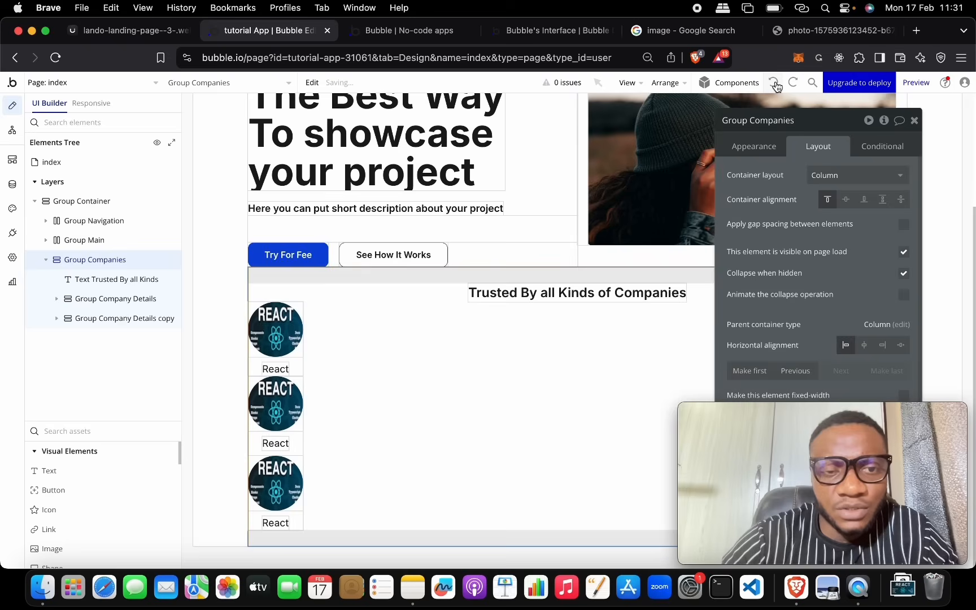
click(775, 84)
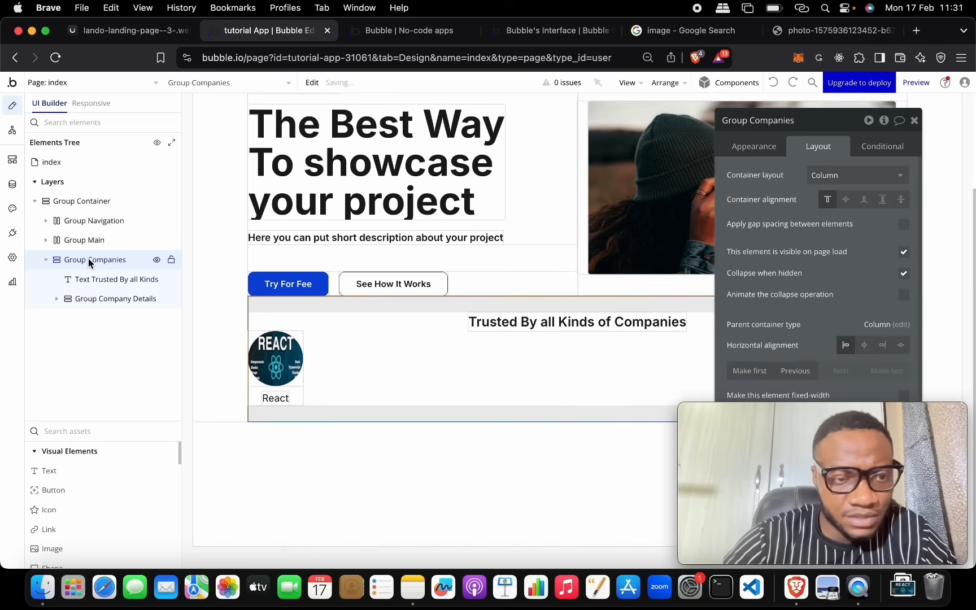
Step: Paste three copies of the Group Company Details React card beneath the Trusted By heading
click(67, 304)
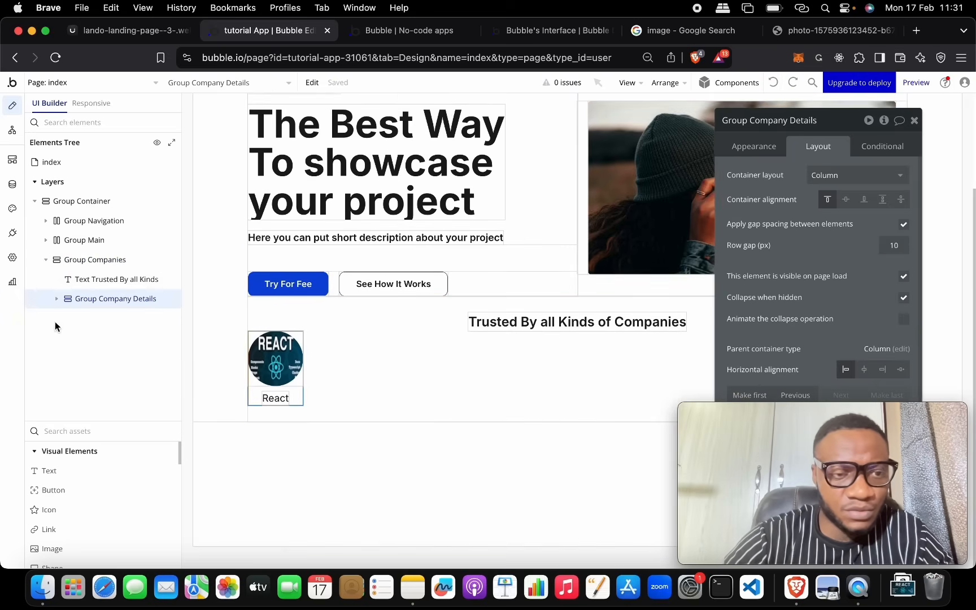
click(46, 285)
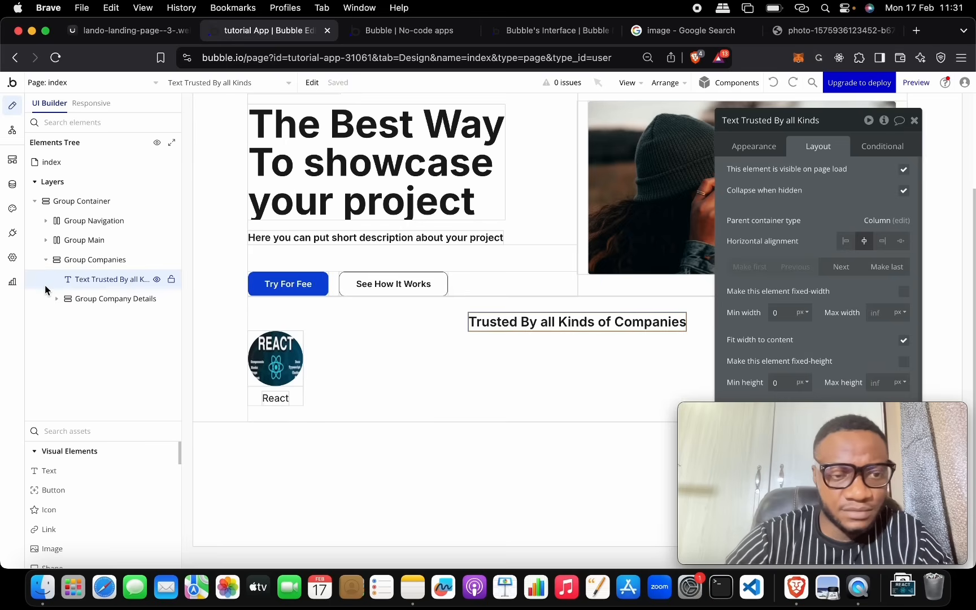
right_click(44, 281)
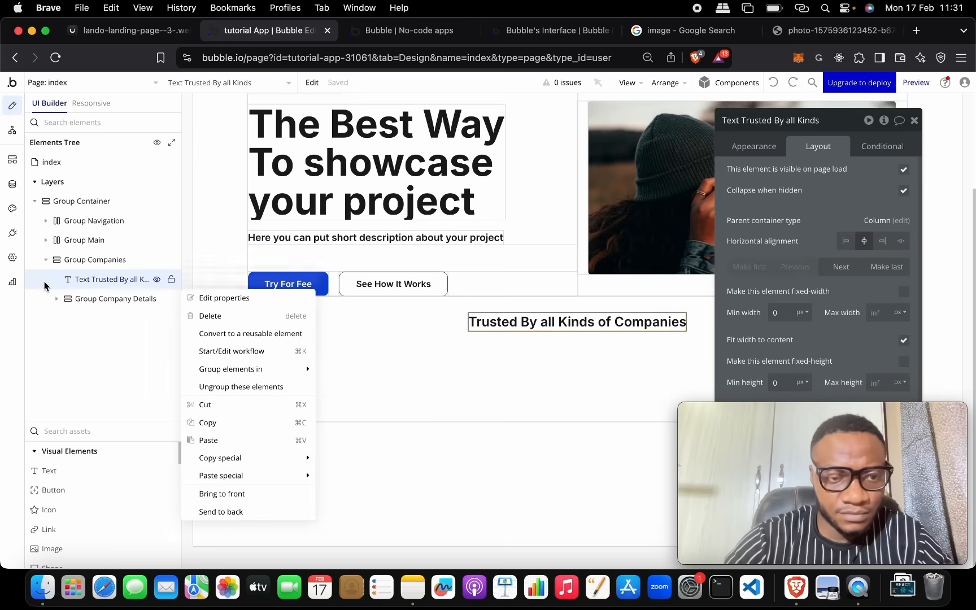
click(219, 440)
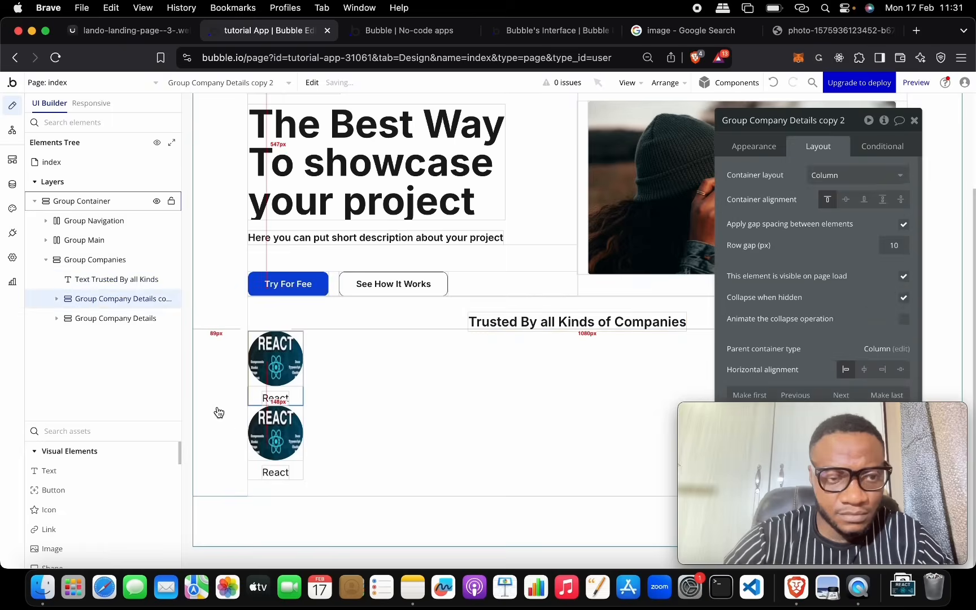
drag(42, 278, 45, 282)
right_click(45, 282)
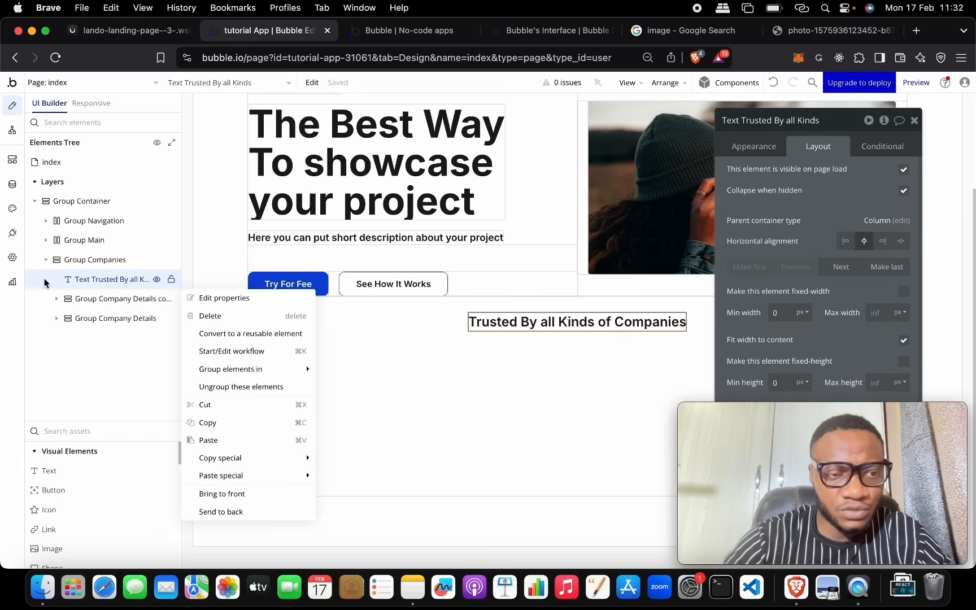
click(221, 441)
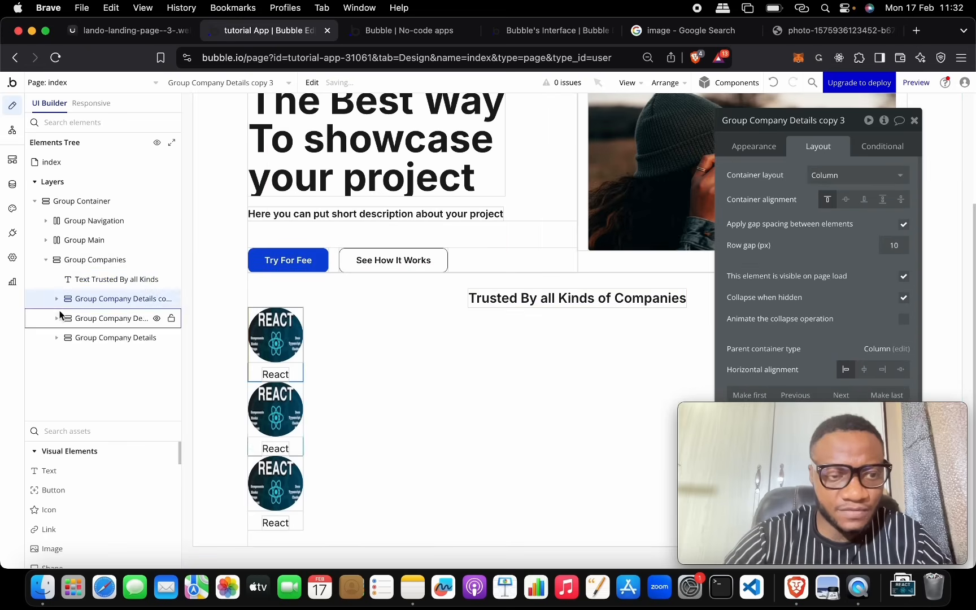
right_click(50, 279)
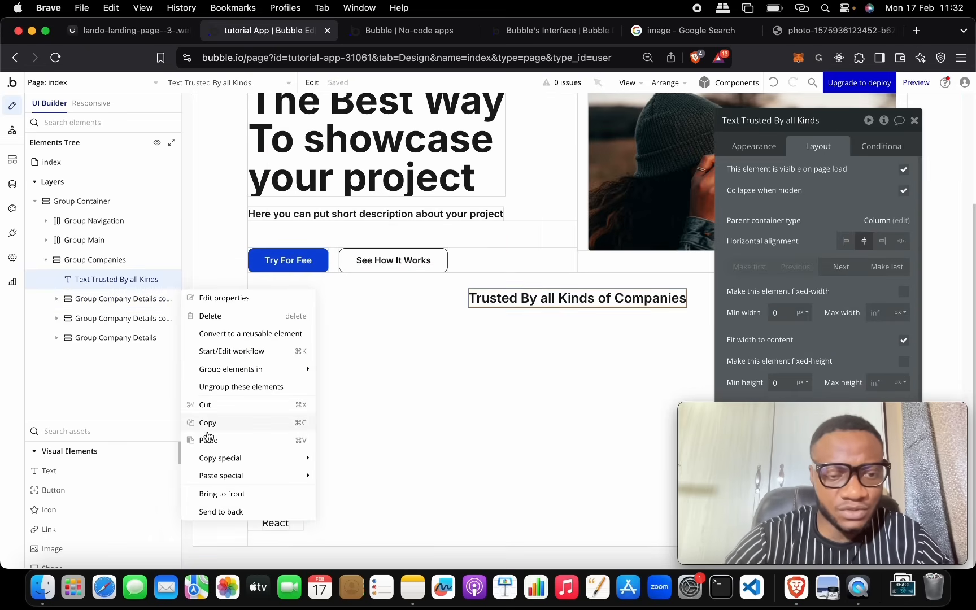
click(210, 441)
Step: Paste a fifth React company card under the Trusted By heading
click(46, 277)
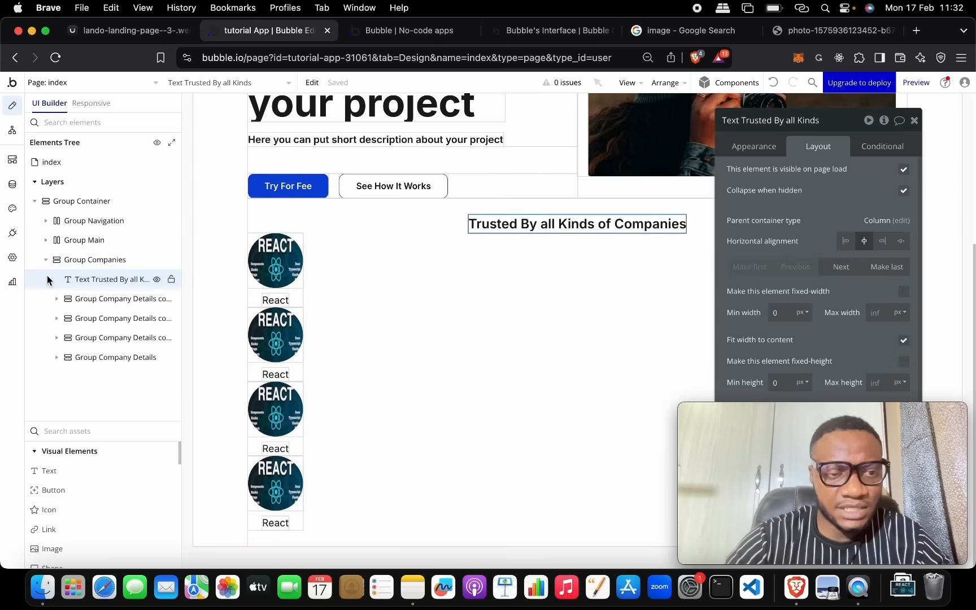
right_click(46, 275)
click(198, 440)
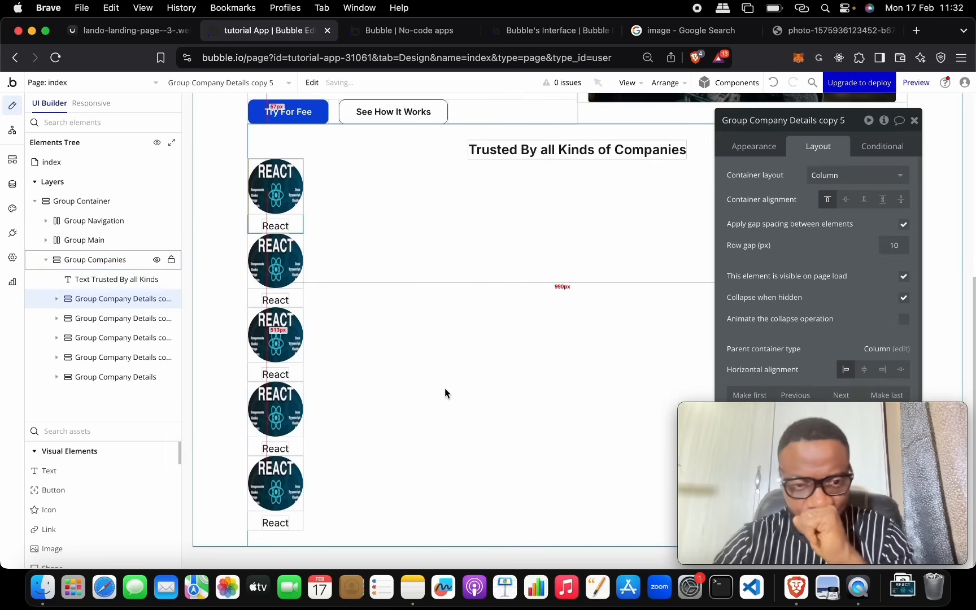
Step: Wrap the five company groups in a row container named Group Companies Logos
shift+click(131, 318)
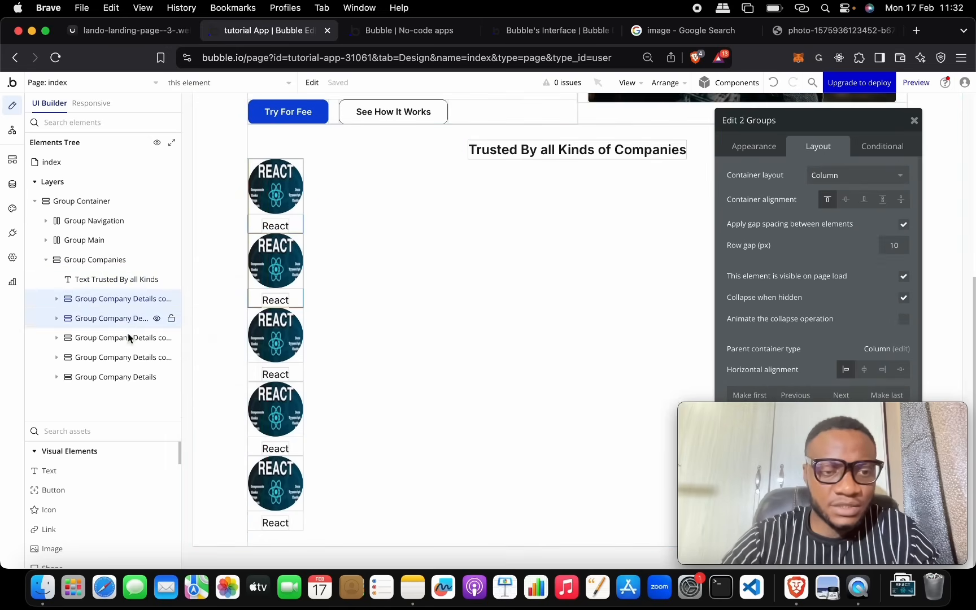
shift+click(127, 338)
shift+click(124, 357)
shift+click(125, 376)
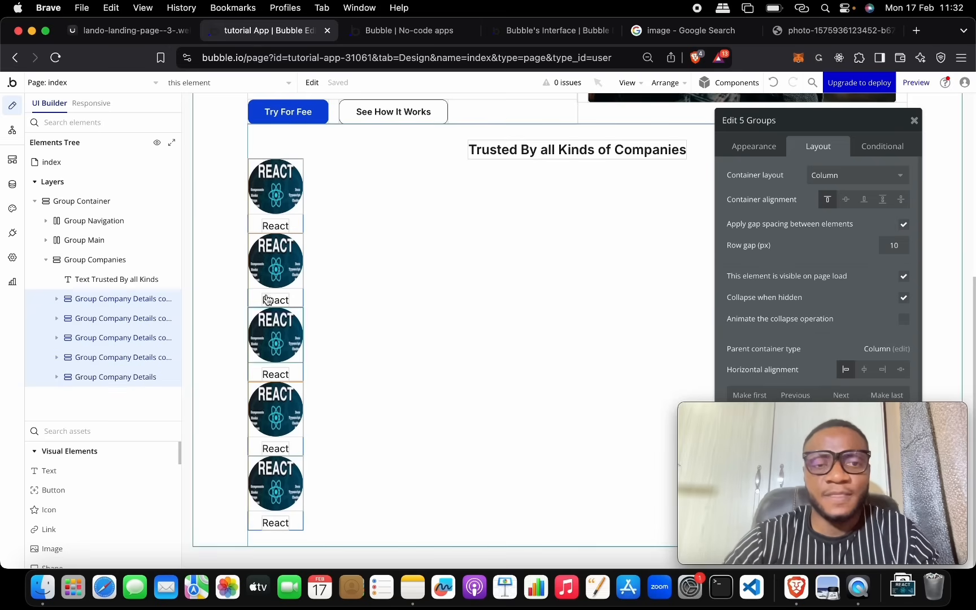
right_click(136, 353)
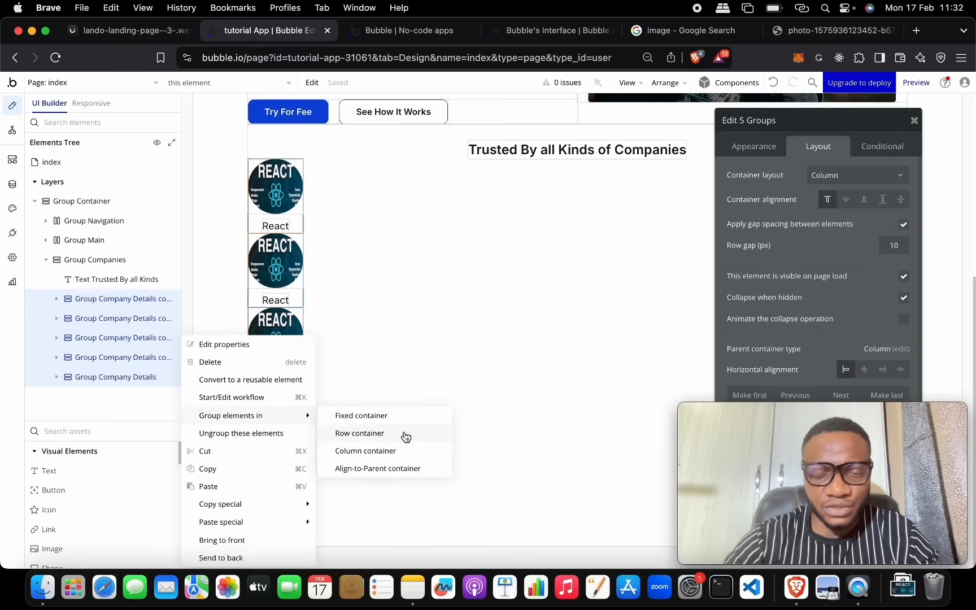
click(406, 434)
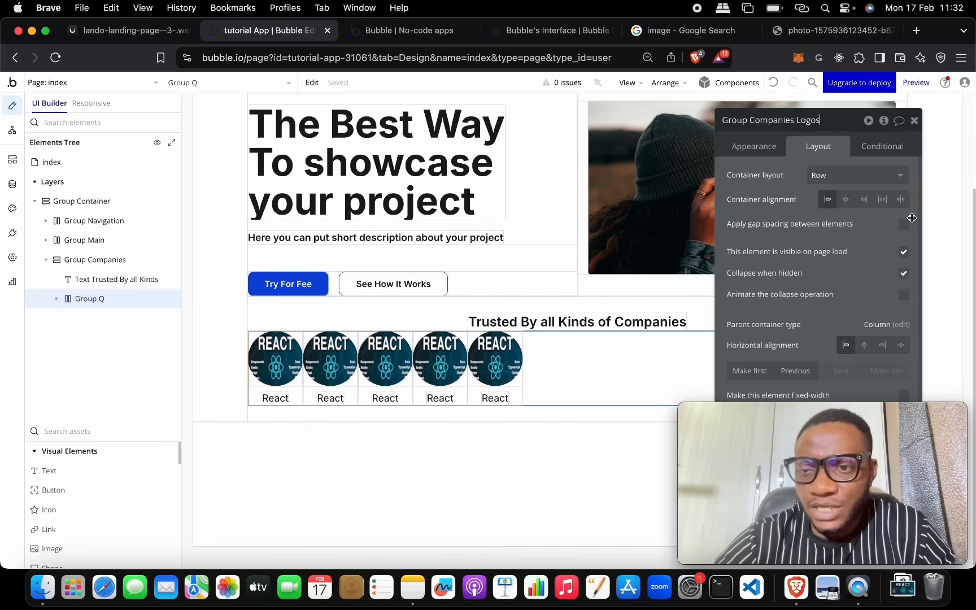
click(906, 227)
Step: Turn on gap spacing with a 30 px column gap and center the logo row
click(904, 226)
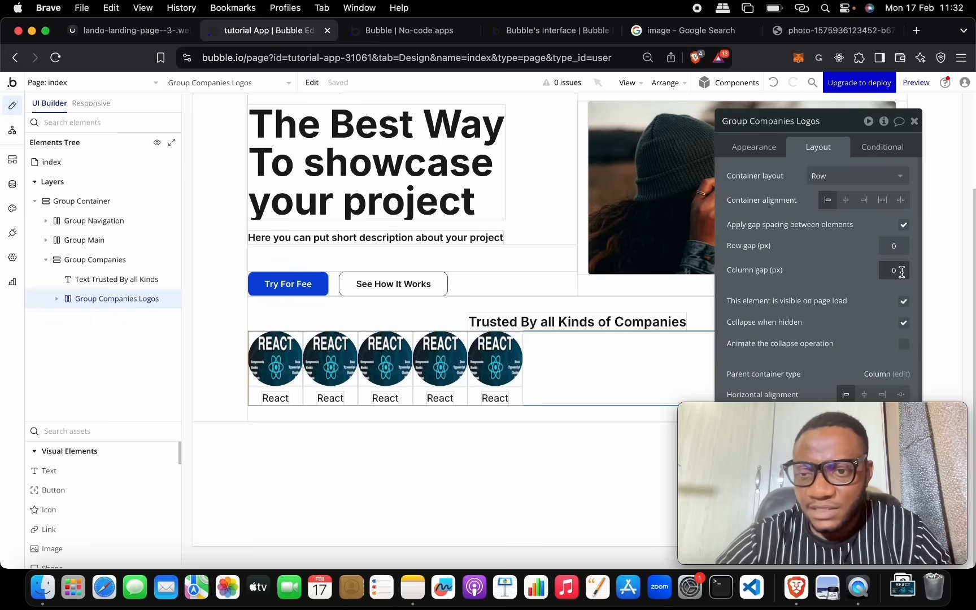
key(BackSpace)
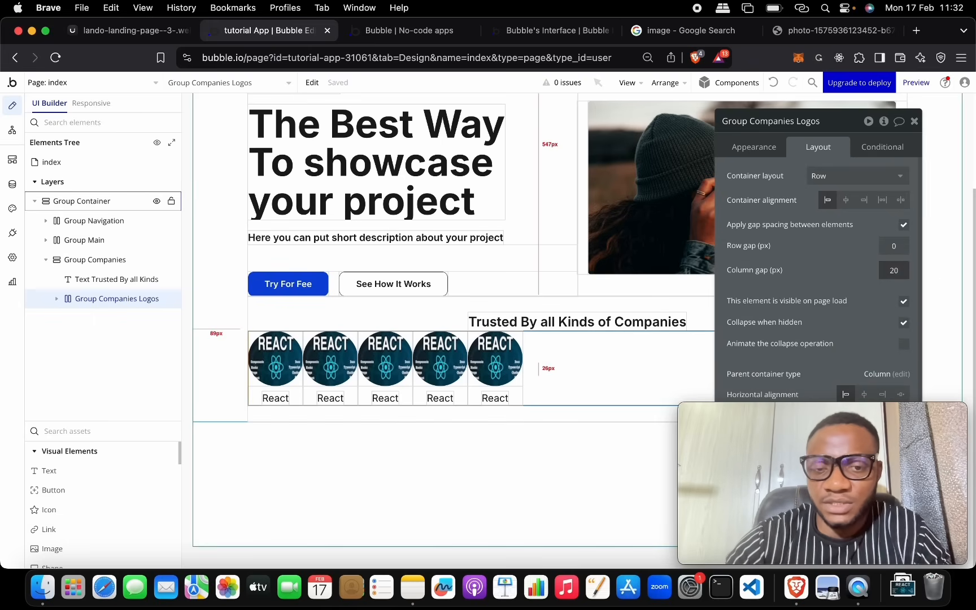
key(Return)
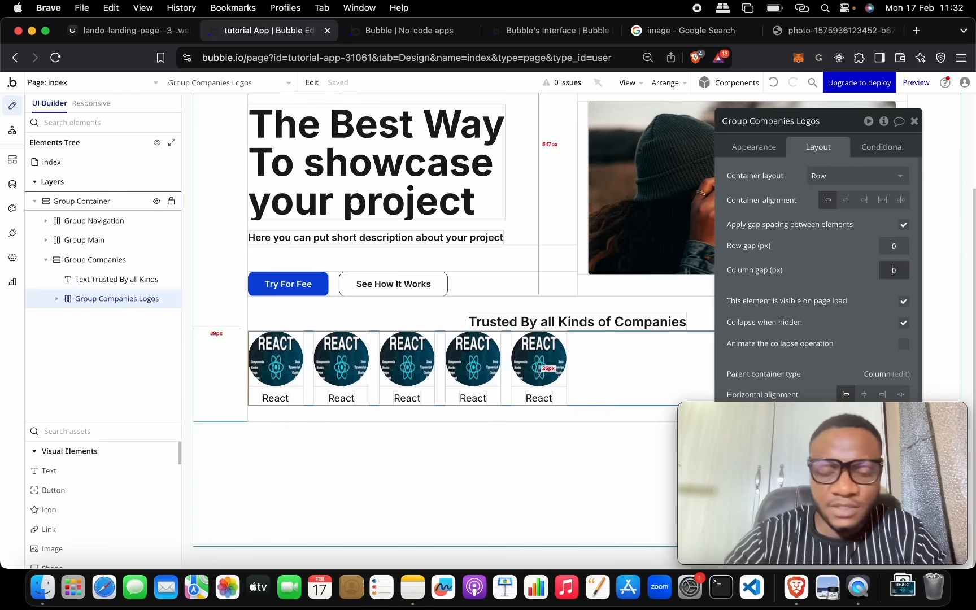
key(Return)
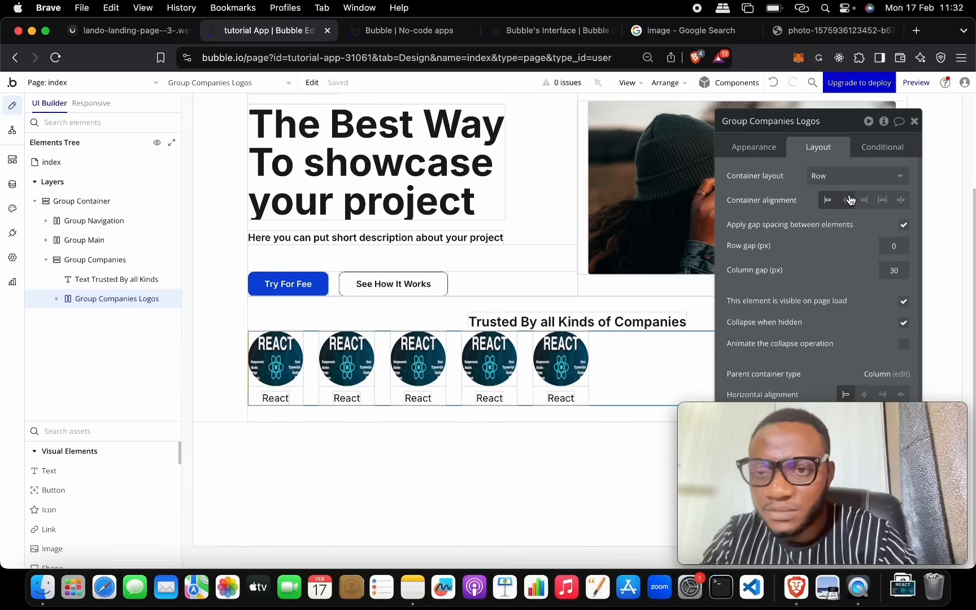
click(847, 200)
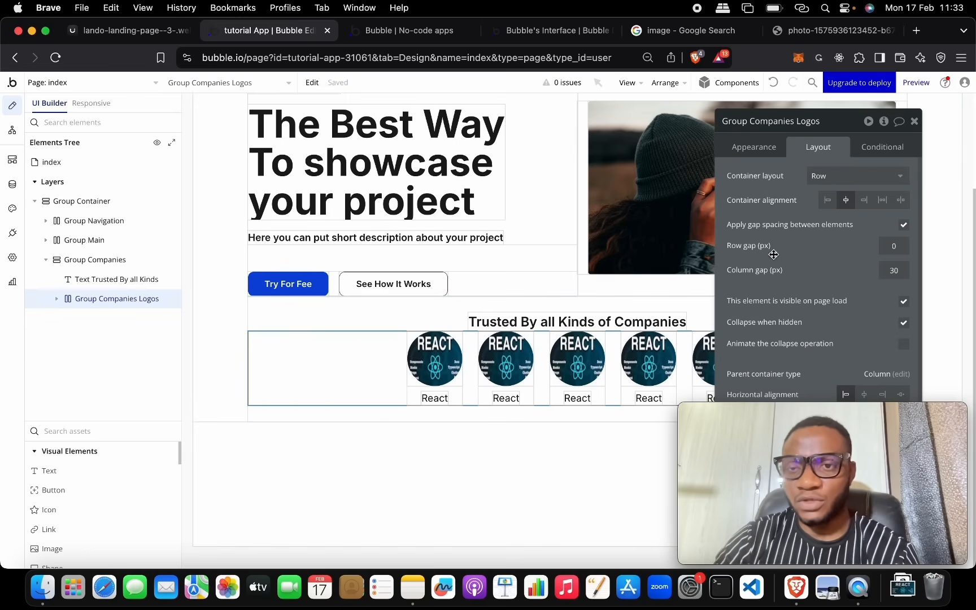
Step: Give the logo row 20 px top and bottom padding
drag(844, 111, 520, 78)
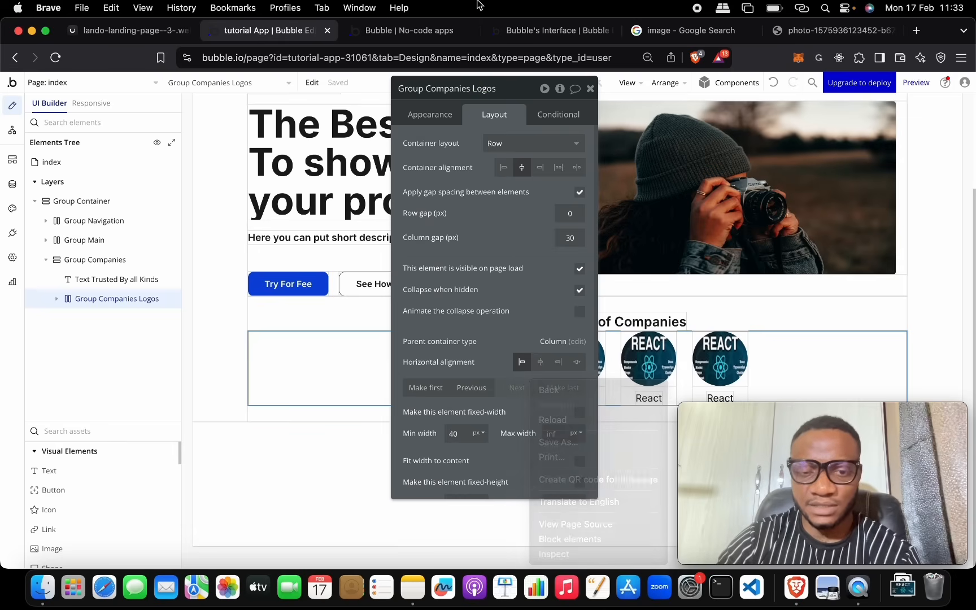
scroll(470, 303, down, 5)
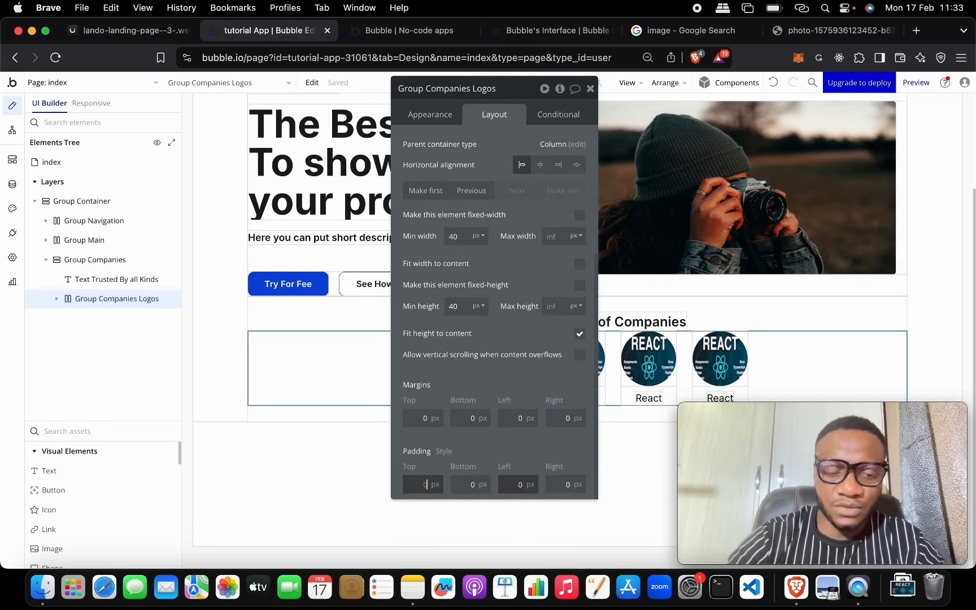
key(Tab)
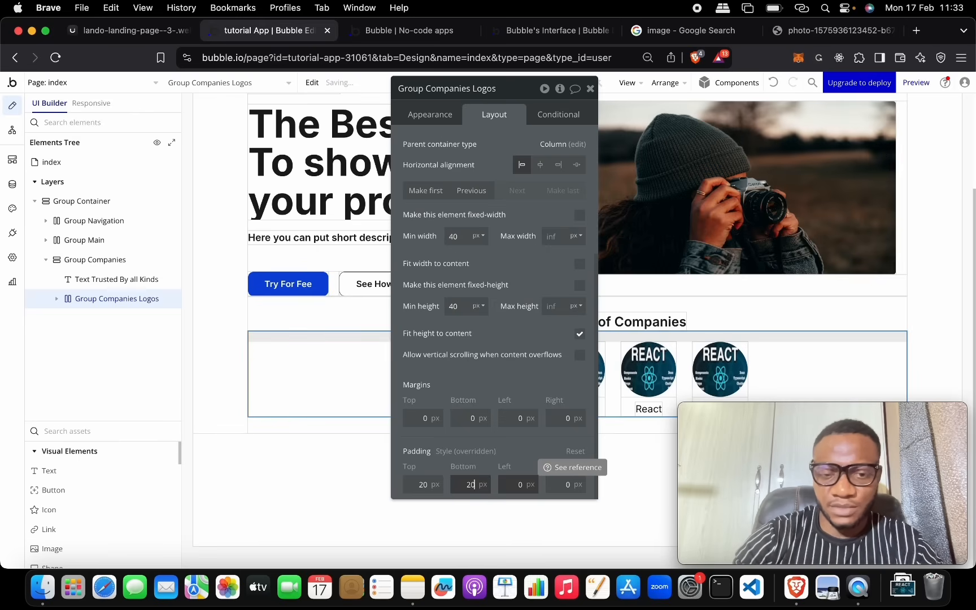
text(20)
click(480, 455)
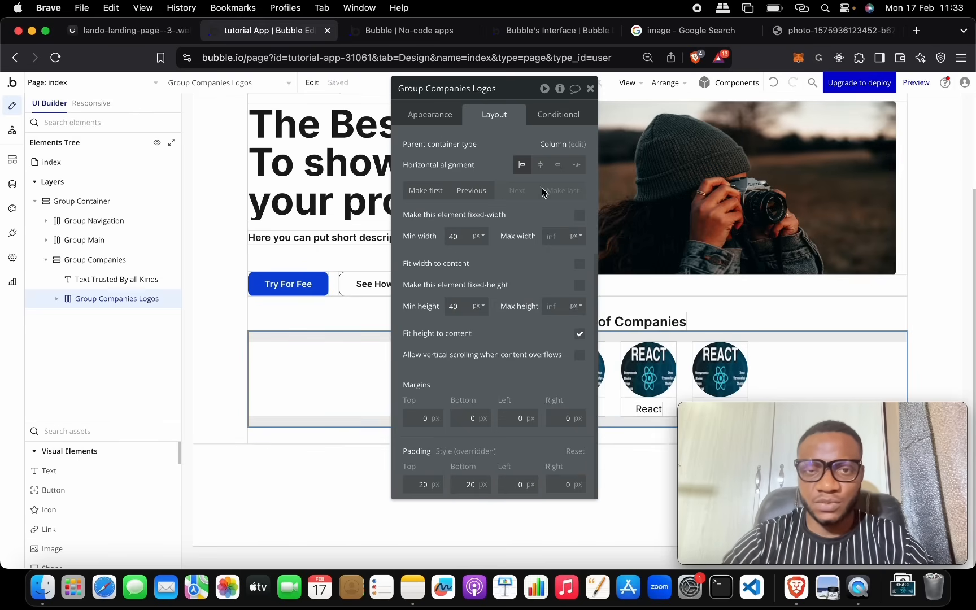
click(590, 88)
Step: Open the second logo image's source field and bring up the Unsplash photo tab
click(500, 384)
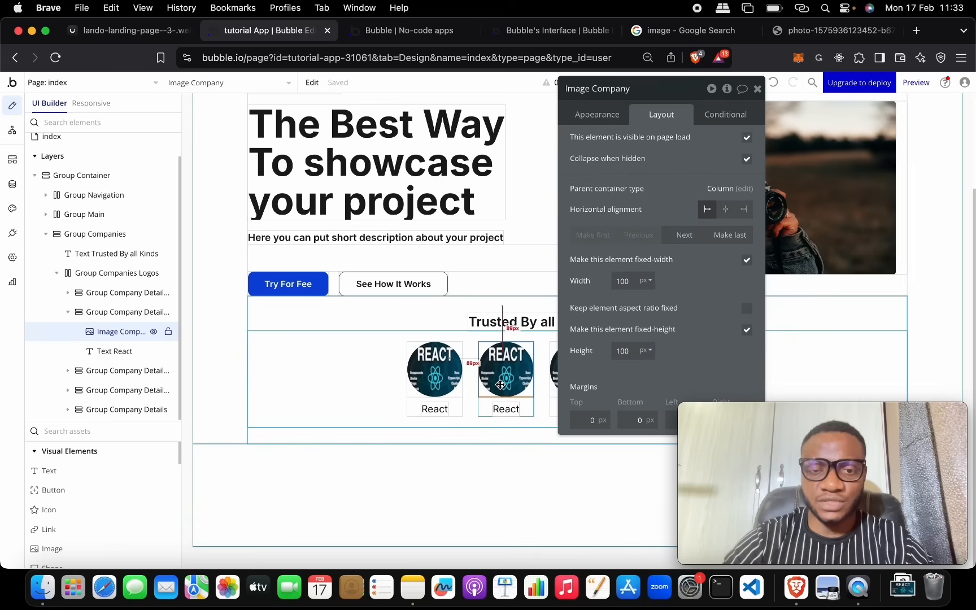
click(607, 116)
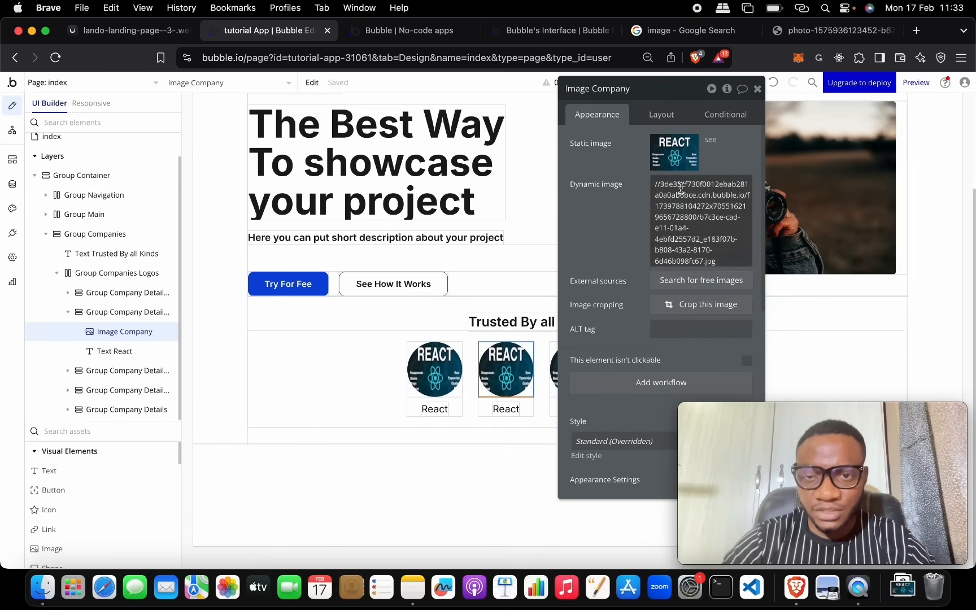
click(685, 180)
click(797, 31)
Step: Open the hooded-figure, chameleon, bridge and peacock Google images in new tabs
click(690, 31)
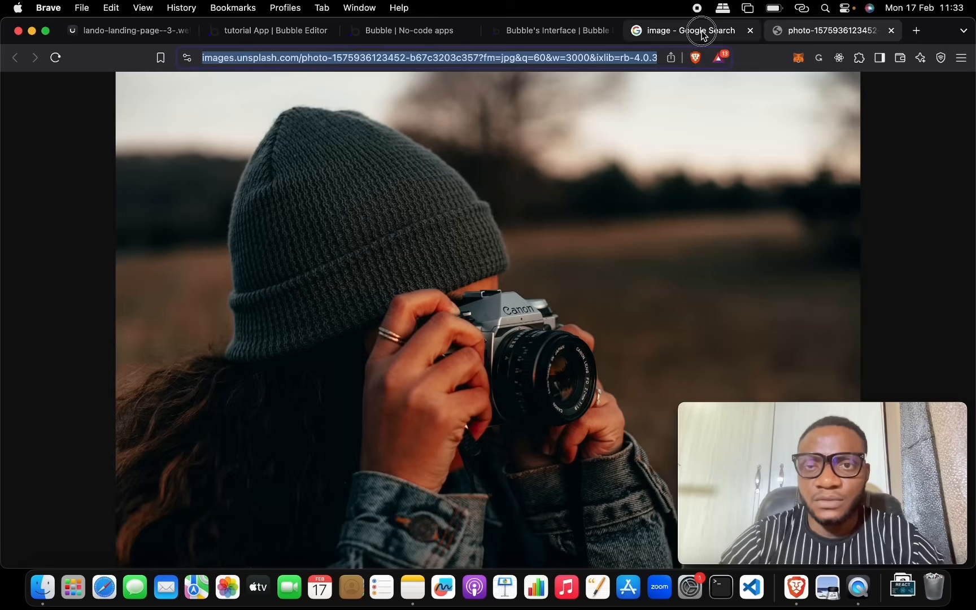
right_click(362, 290)
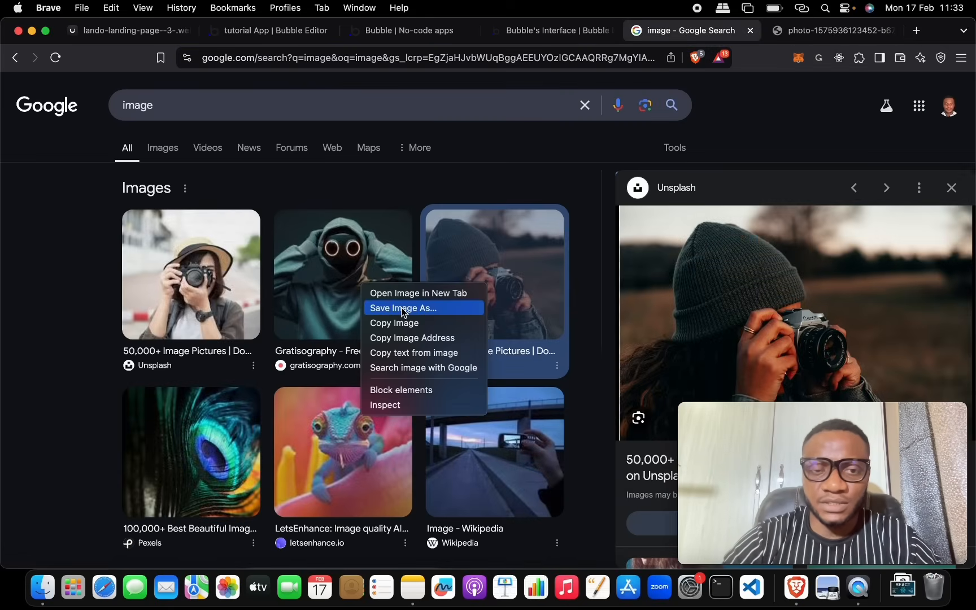
click(409, 297)
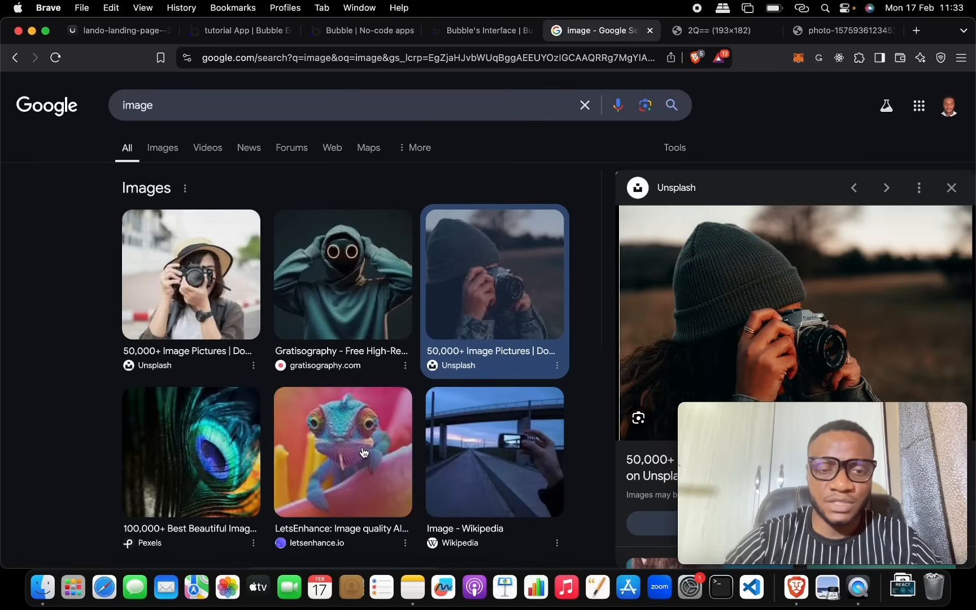
right_click(365, 438)
click(396, 442)
scroll(397, 442, down, 3)
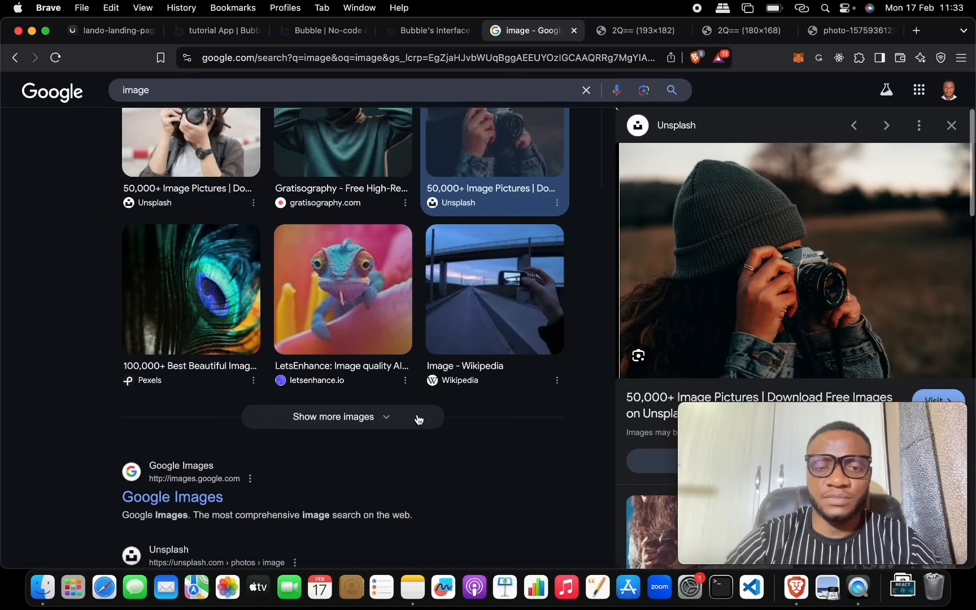
right_click(488, 331)
click(500, 345)
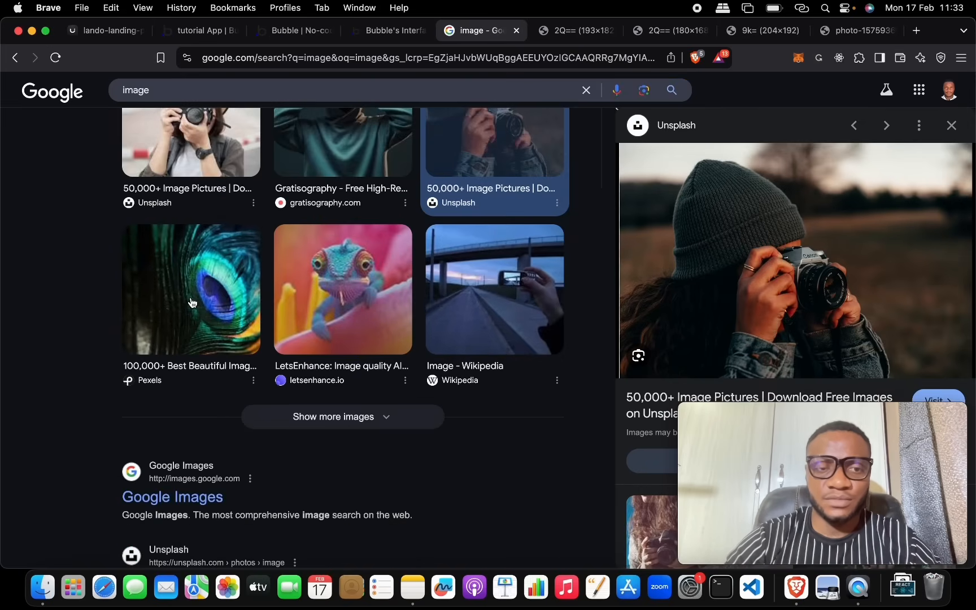
right_click(190, 297)
click(201, 306)
Step: Review each image tab and copy the hooded-figure image URL for Bubble
click(523, 31)
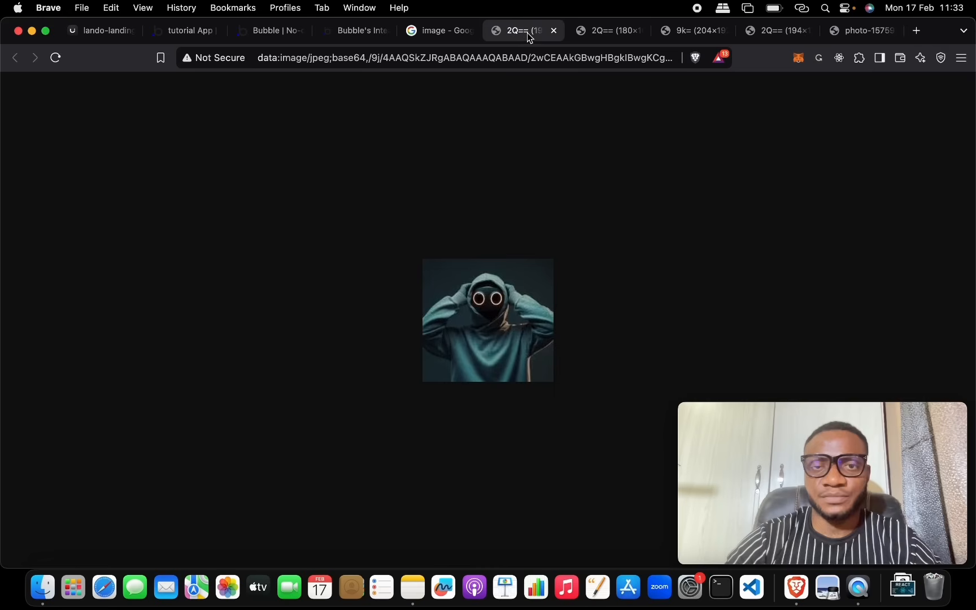
click(600, 35)
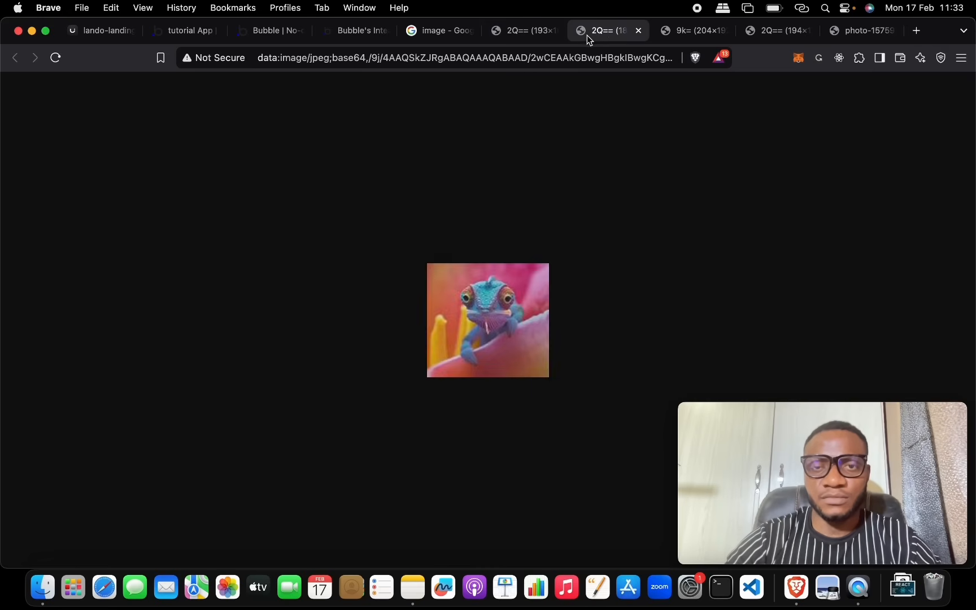
click(694, 34)
click(745, 33)
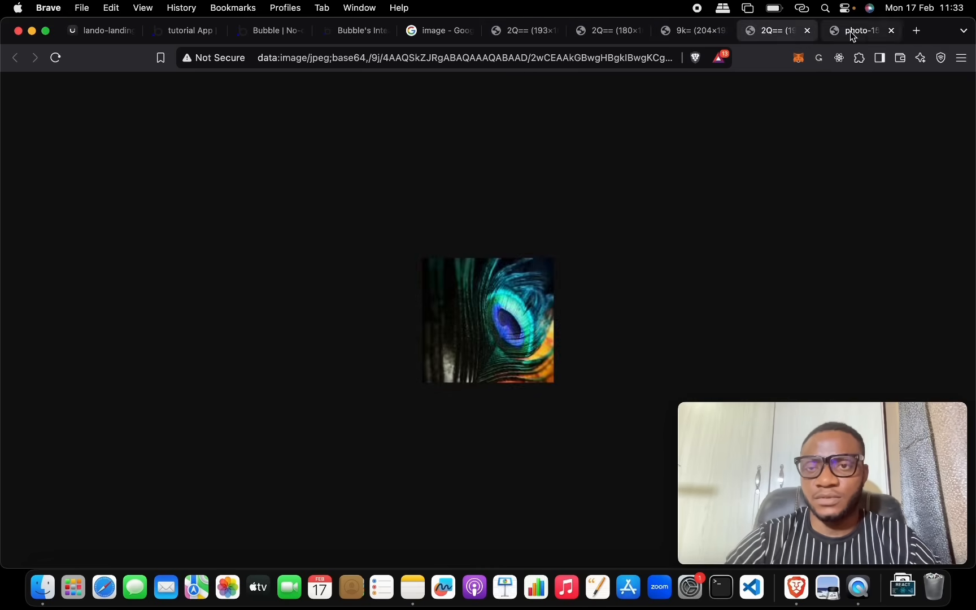
click(850, 31)
click(544, 58)
click(496, 35)
click(502, 52)
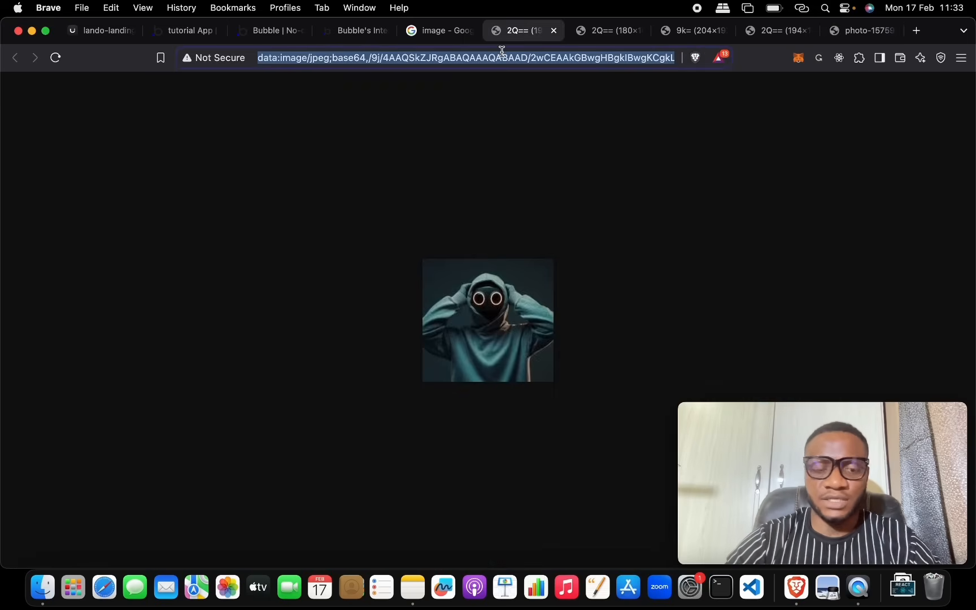
click(184, 31)
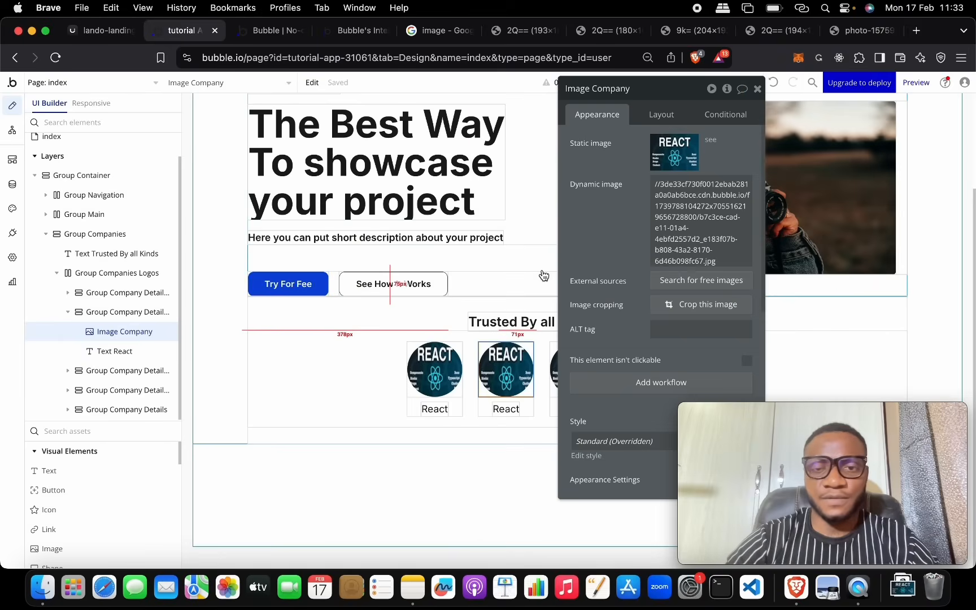
Step: Set the second logo to the hooded-figure image and change its caption to Vue
click(673, 225)
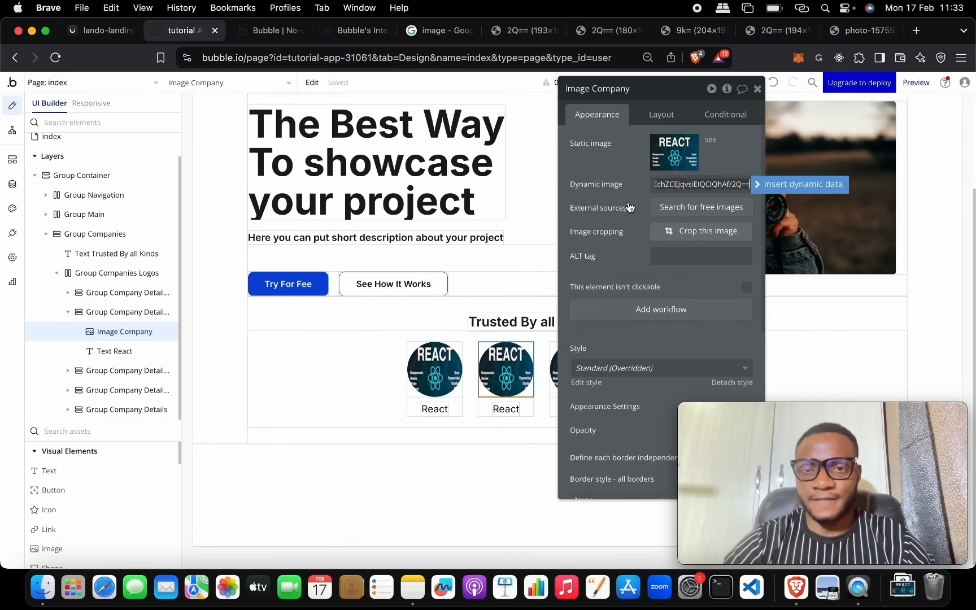
click(621, 166)
click(506, 408)
double_click(512, 409)
click(517, 408)
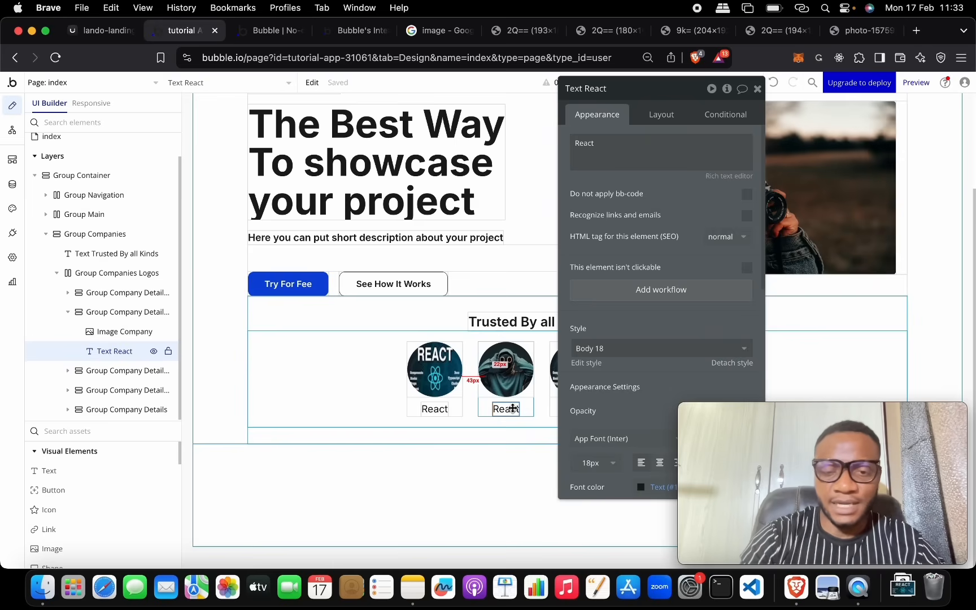
double_click(510, 409)
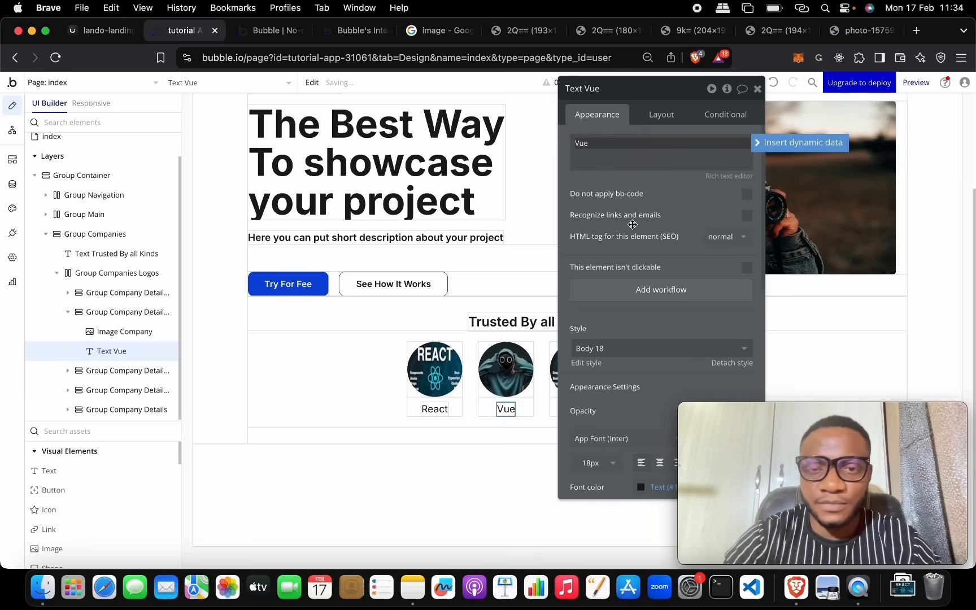
drag(661, 91, 344, 82)
Step: Give the third logo the chameleon image and rename its label Svelt
click(576, 368)
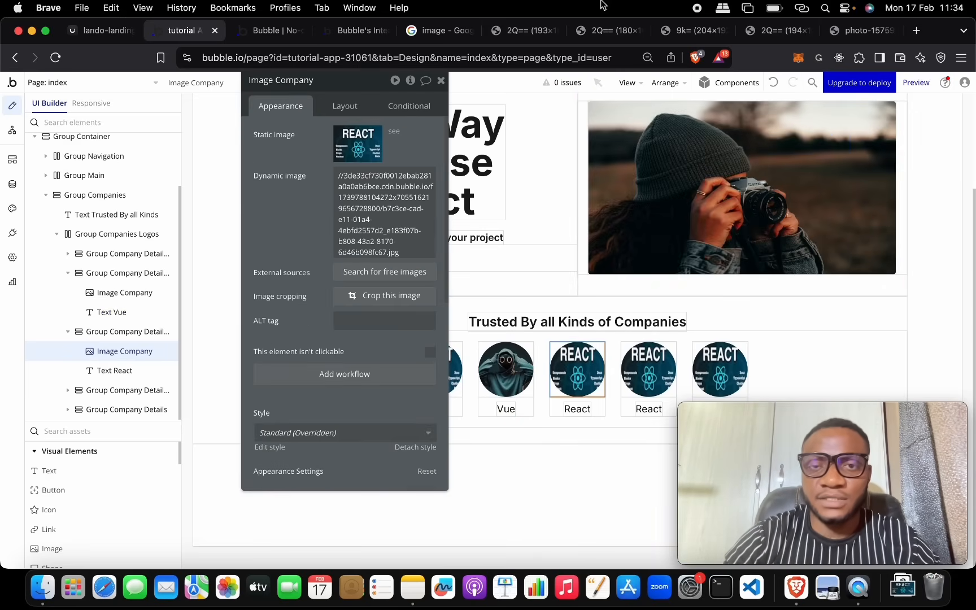
click(511, 33)
click(554, 31)
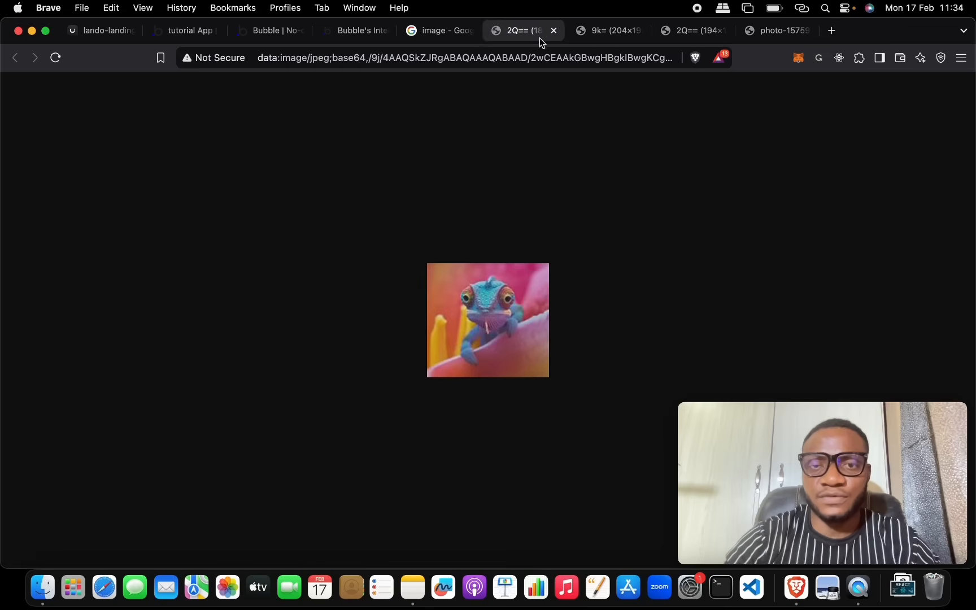
click(199, 31)
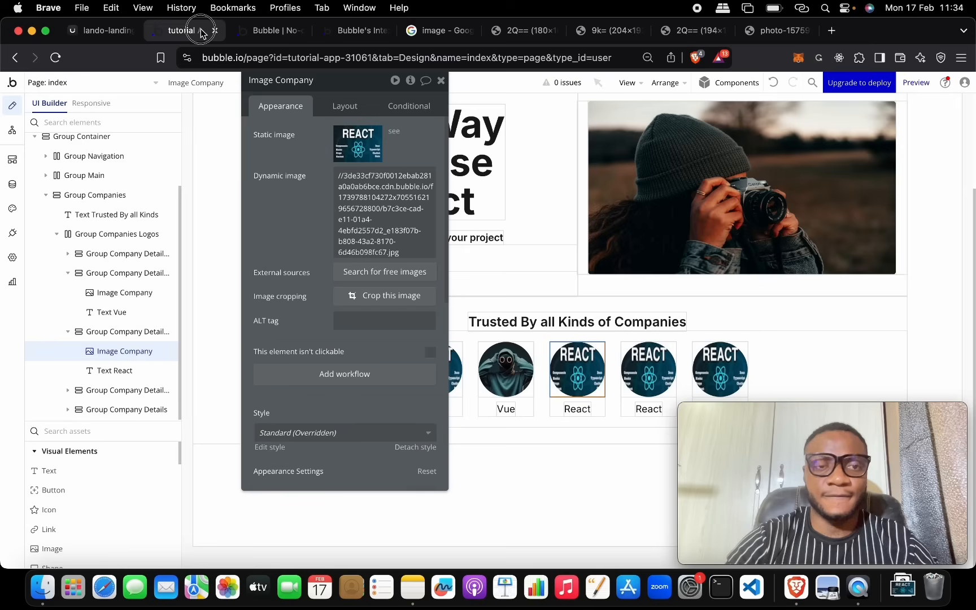
click(412, 235)
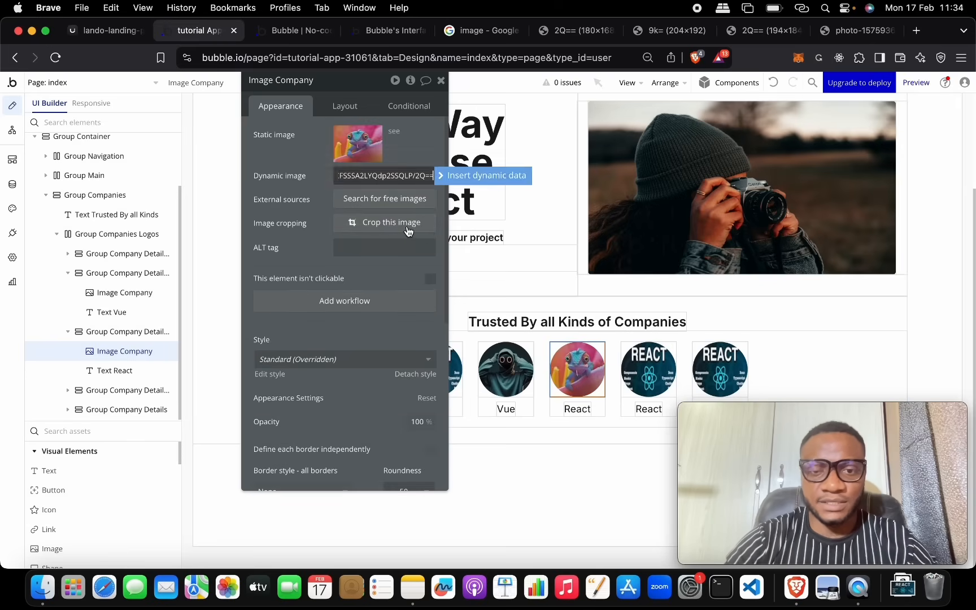
click(577, 408)
click(341, 144)
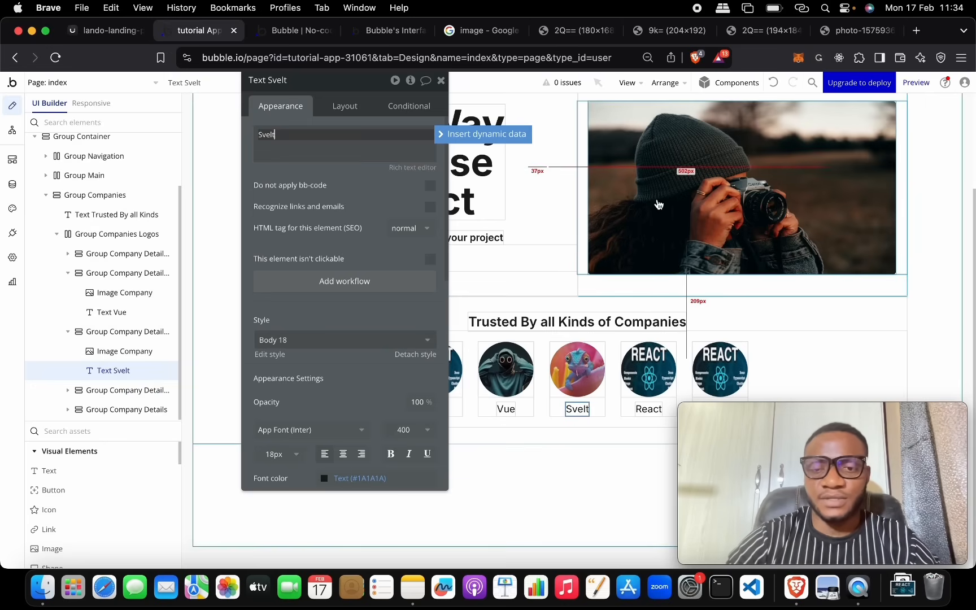
click(640, 357)
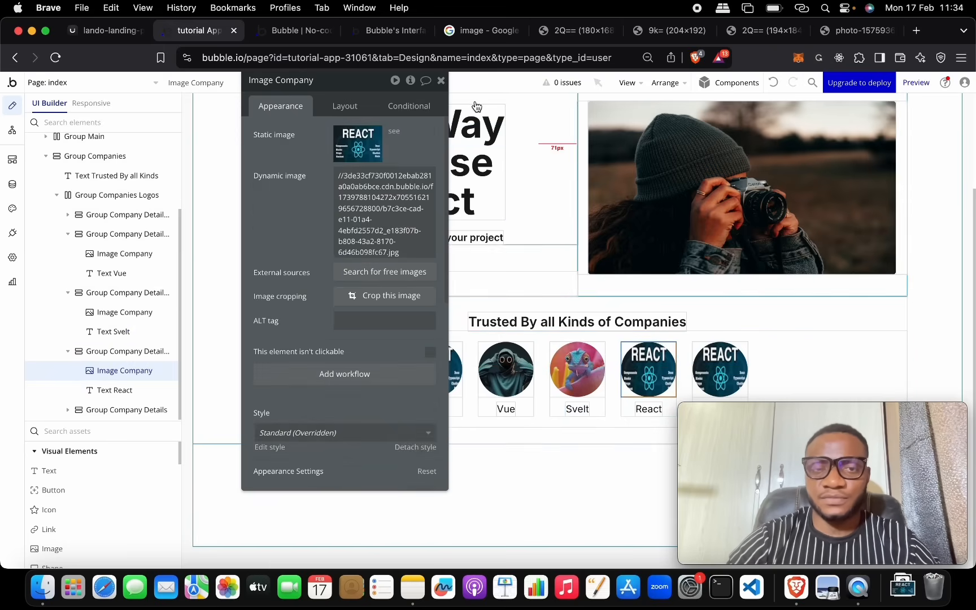
Step: Give the fourth logo the bridge/road photo URL and rename its label Angular
click(671, 36)
click(615, 62)
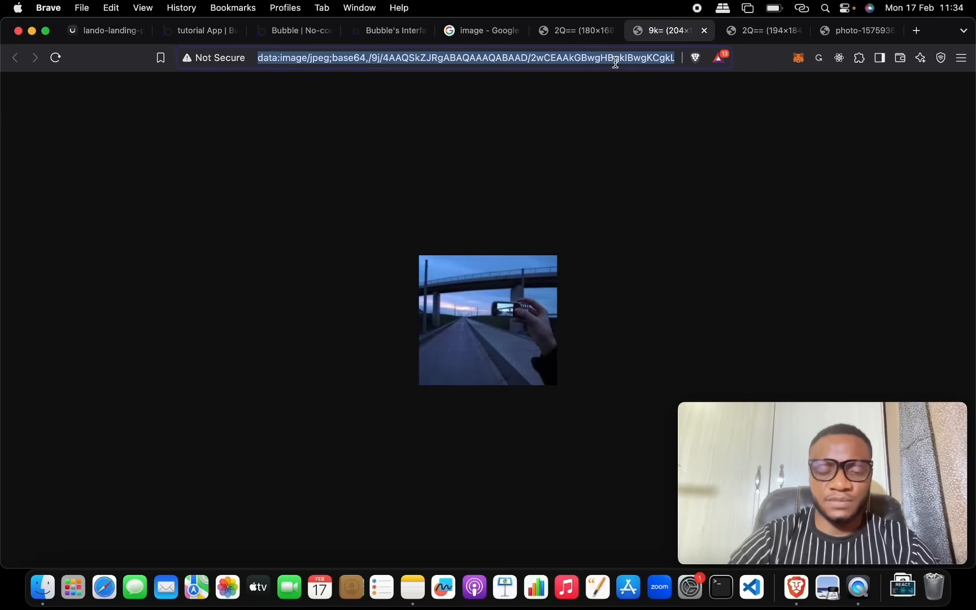
click(201, 30)
click(388, 201)
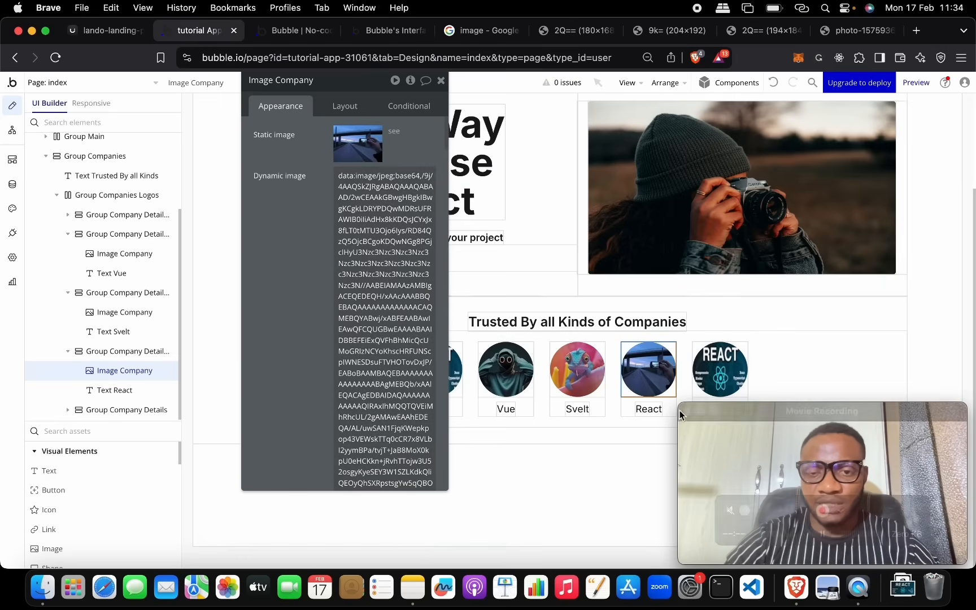
click(654, 407)
click(360, 153)
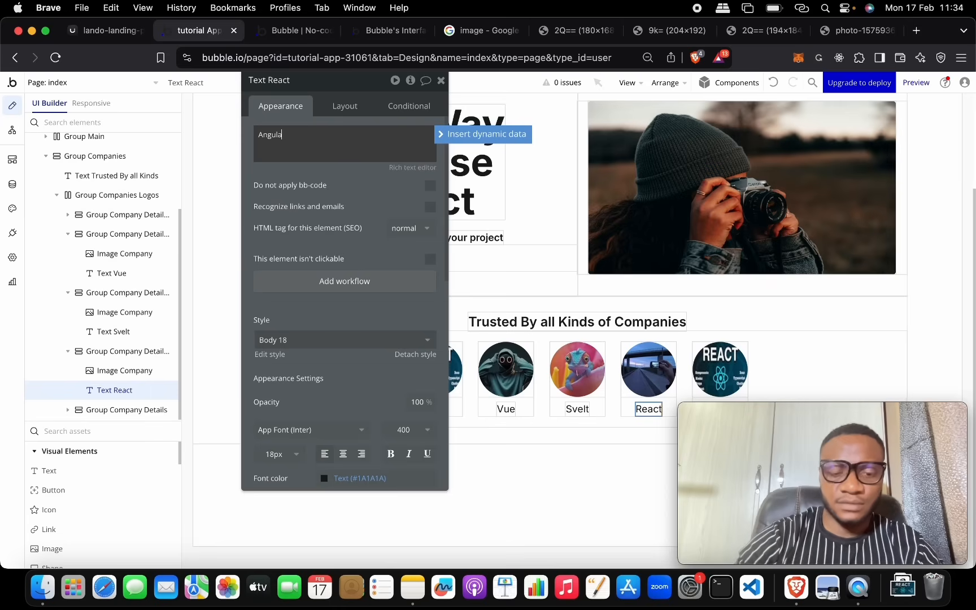
click(807, 408)
drag(808, 410, 139, 402)
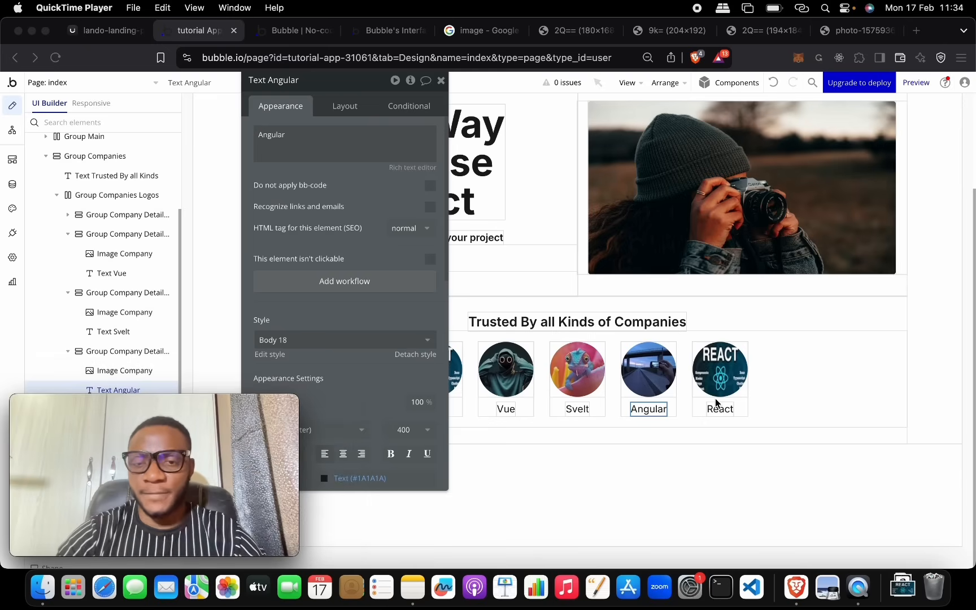
click(729, 376)
Step: Set the fifth logo to the peacock-feather image URL and label it Backbone
click(757, 31)
click(594, 51)
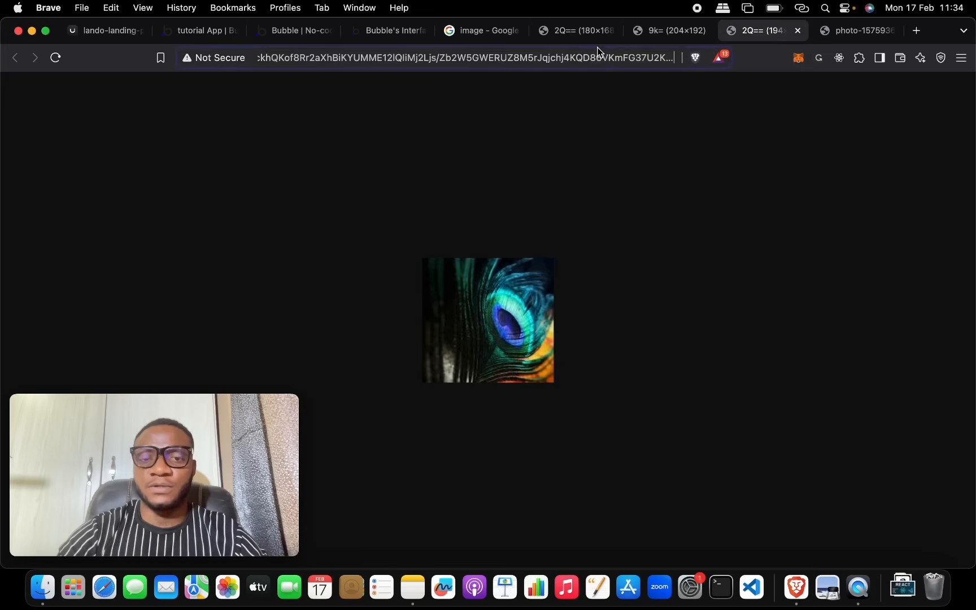
click(197, 30)
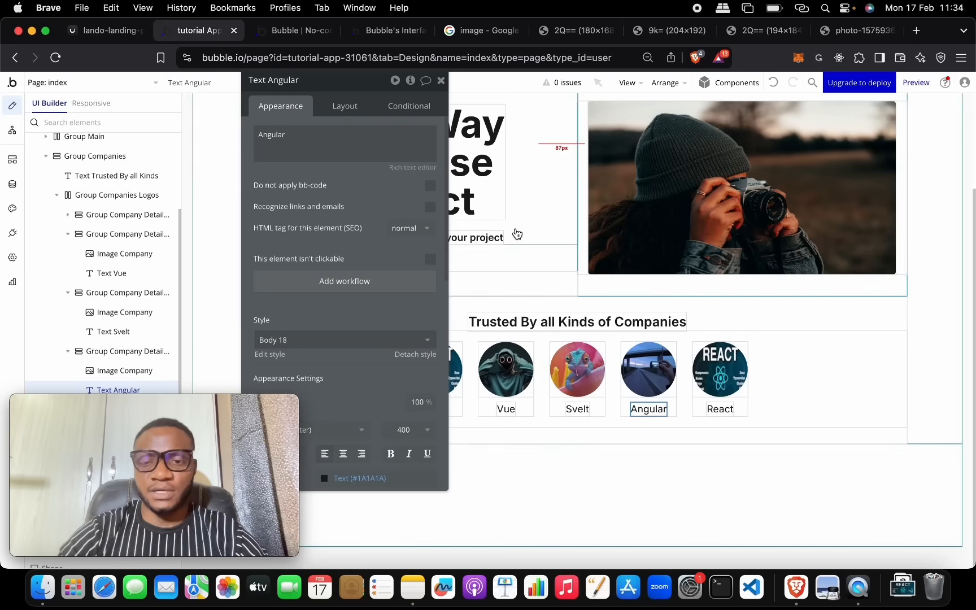
click(720, 367)
click(404, 207)
key(super+v)
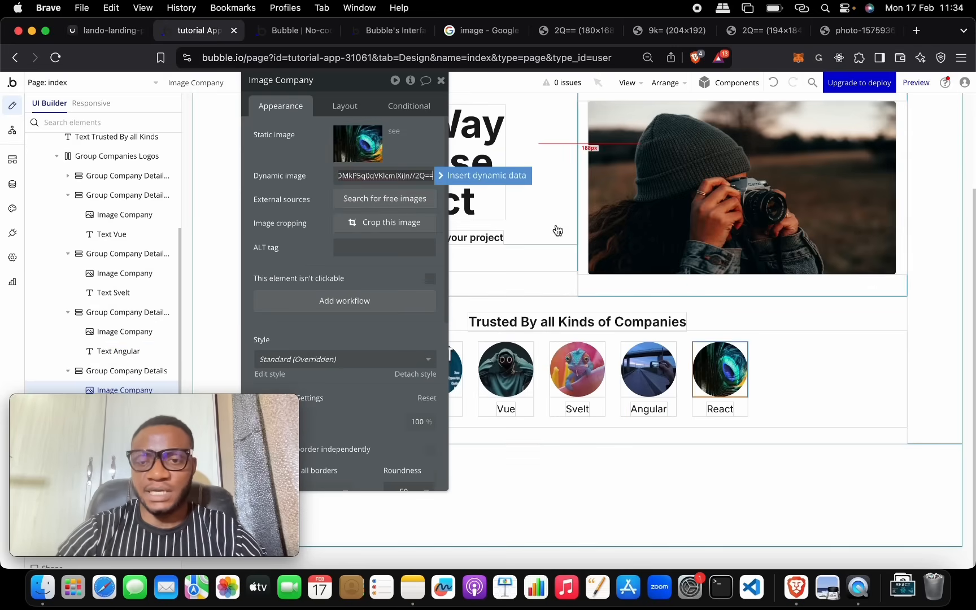
click(485, 226)
click(731, 411)
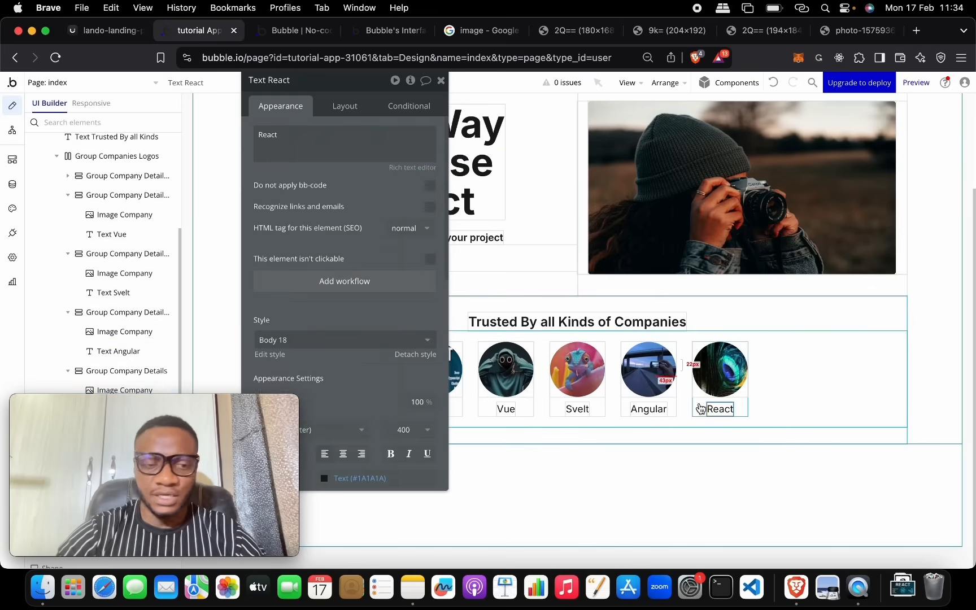
triple_click(366, 135)
text(Ba)
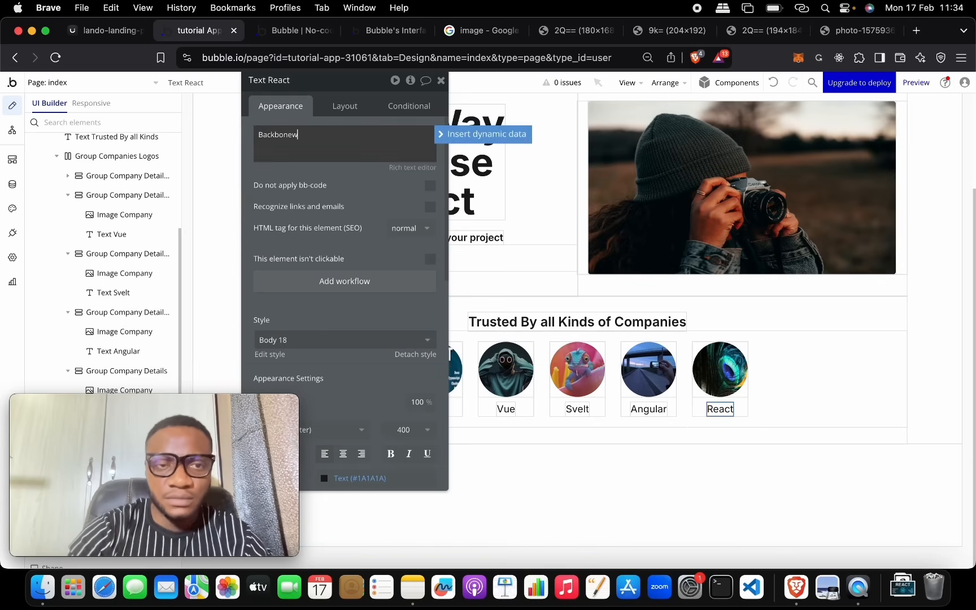
text(ckbonew)
key(BackSpace)
drag(381, 94, 766, 150)
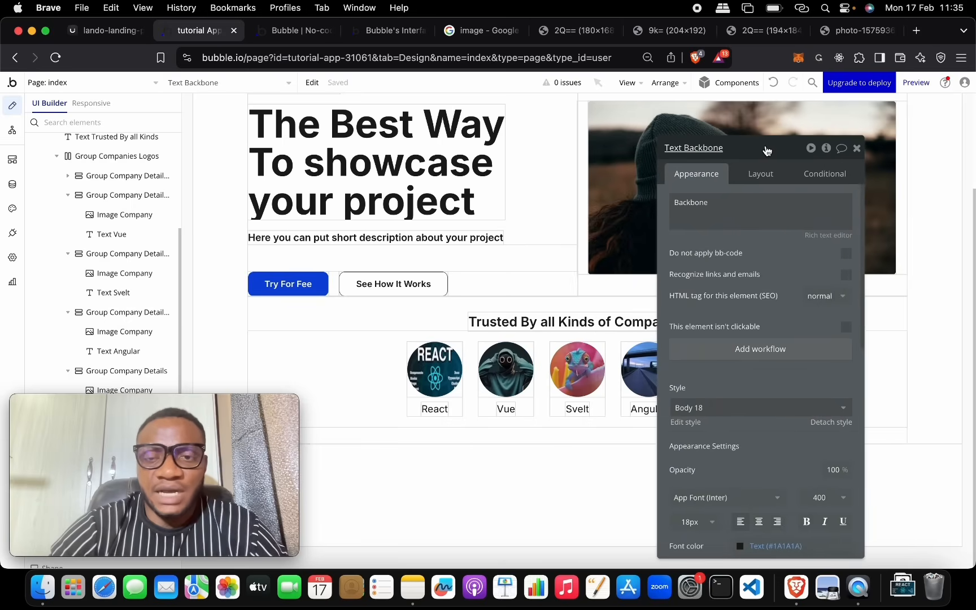
click(856, 148)
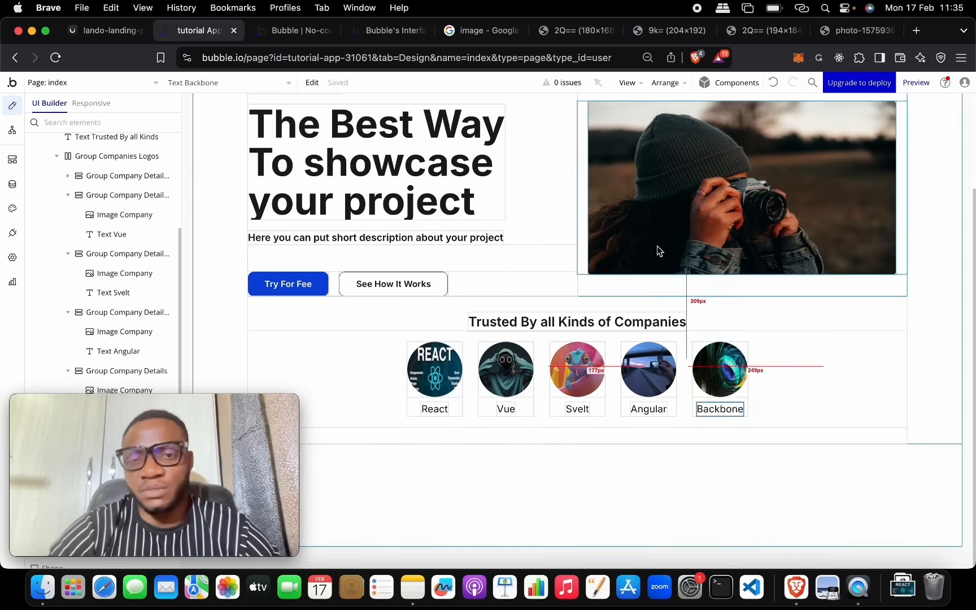
scroll(656, 245, up, 4)
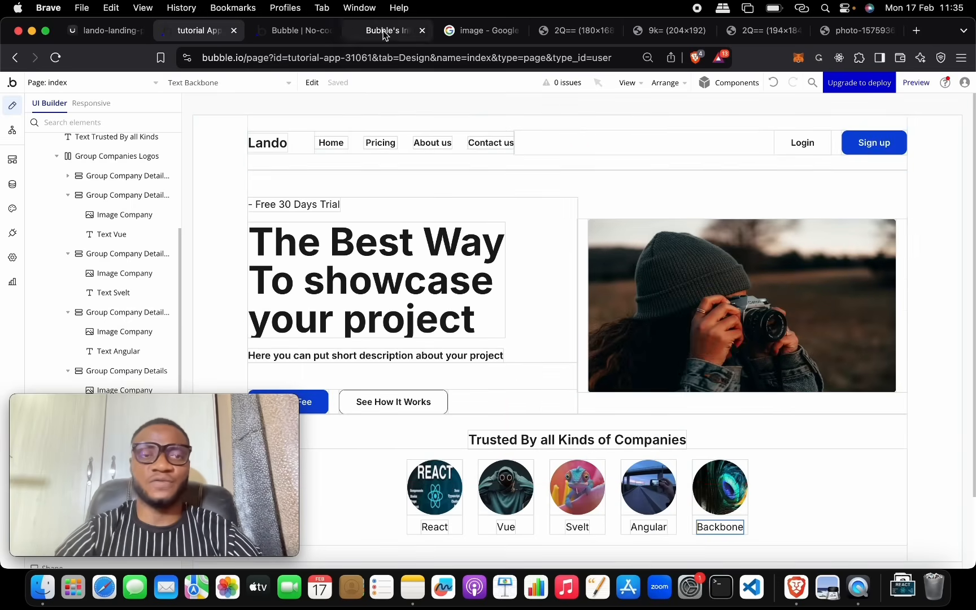
click(285, 31)
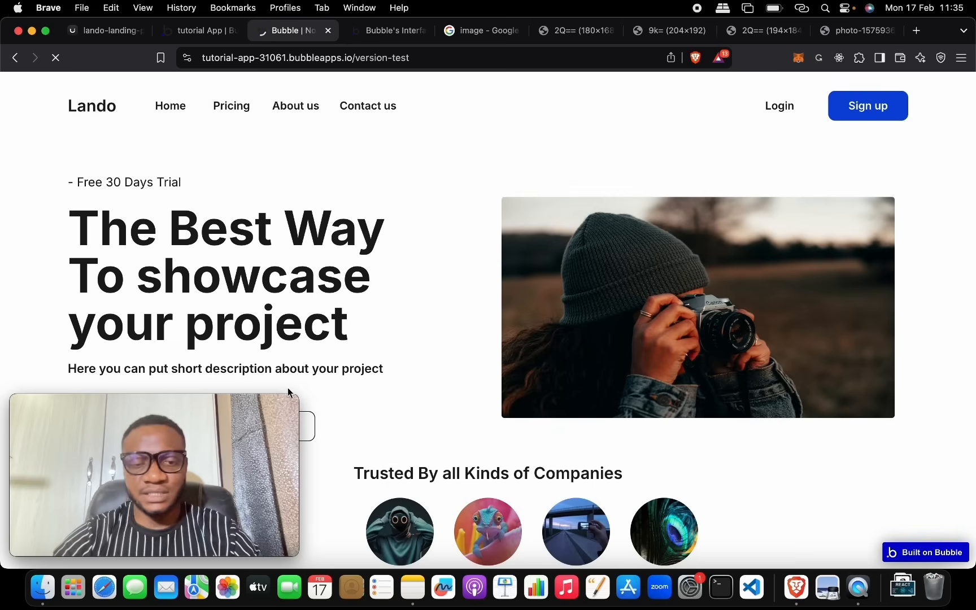
drag(284, 404, 921, 221)
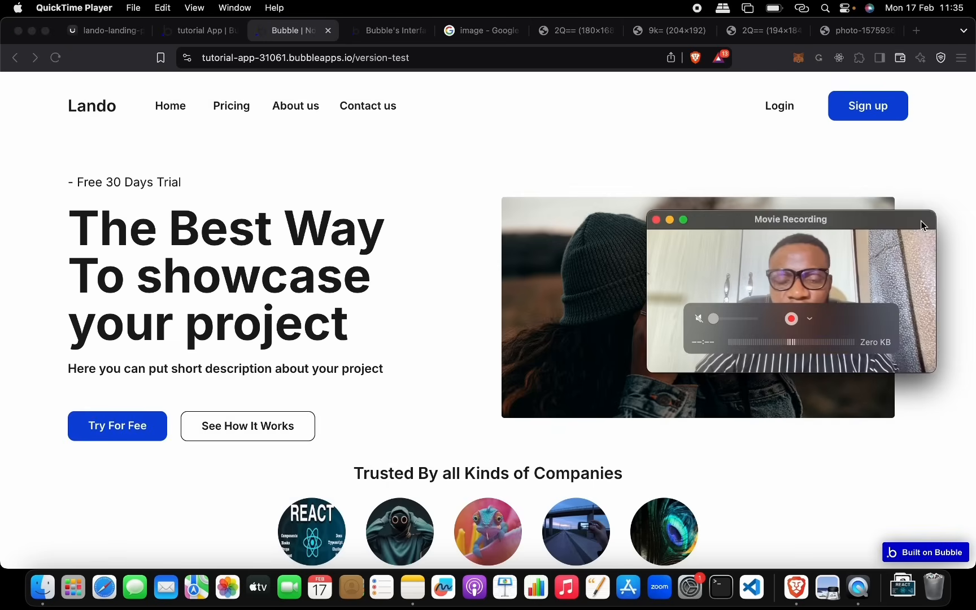
scroll(679, 412, down, 3)
scroll(558, 418, up, 5)
scroll(557, 418, down, 5)
scroll(557, 418, up, 5)
scroll(558, 422, down, 3)
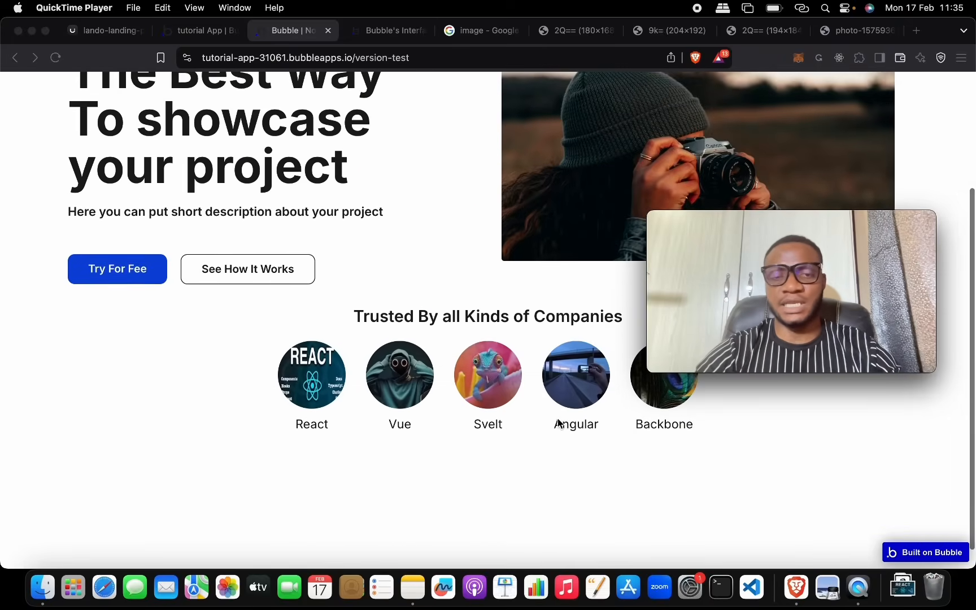
scroll(558, 422, up, 3)
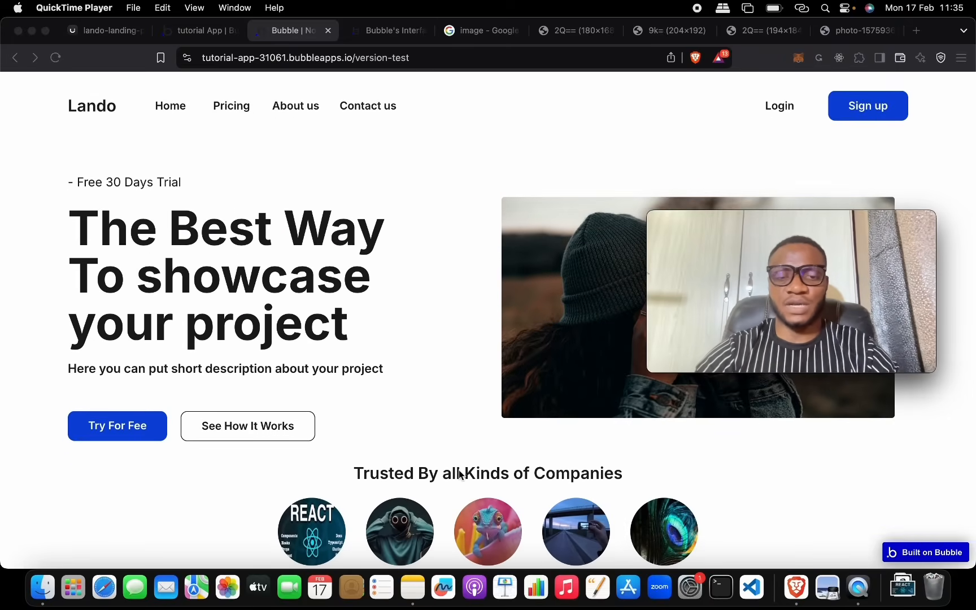
click(220, 33)
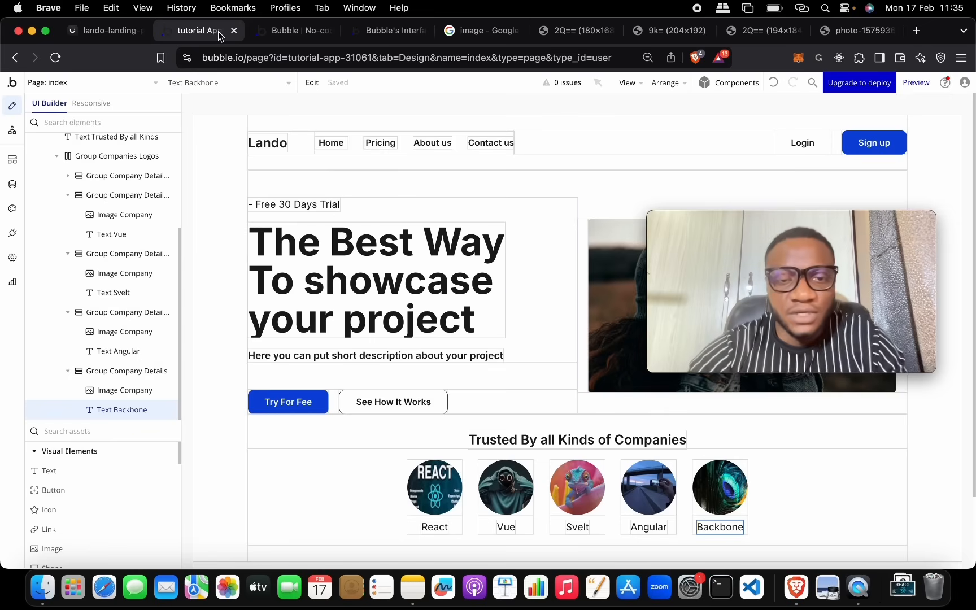
Step: Bring up the Group Companies section's Layout settings
double_click(489, 418)
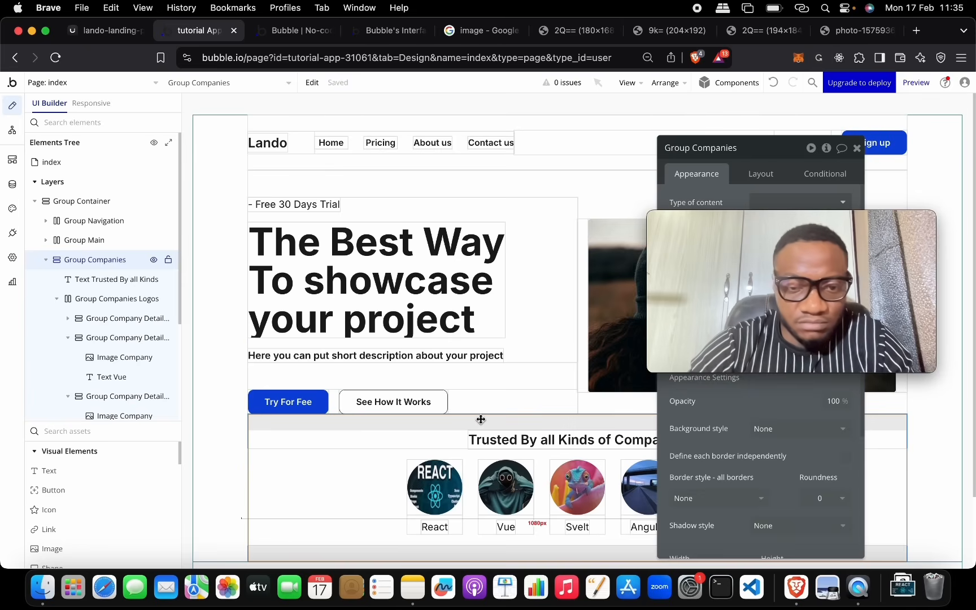
scroll(569, 464, down, 3)
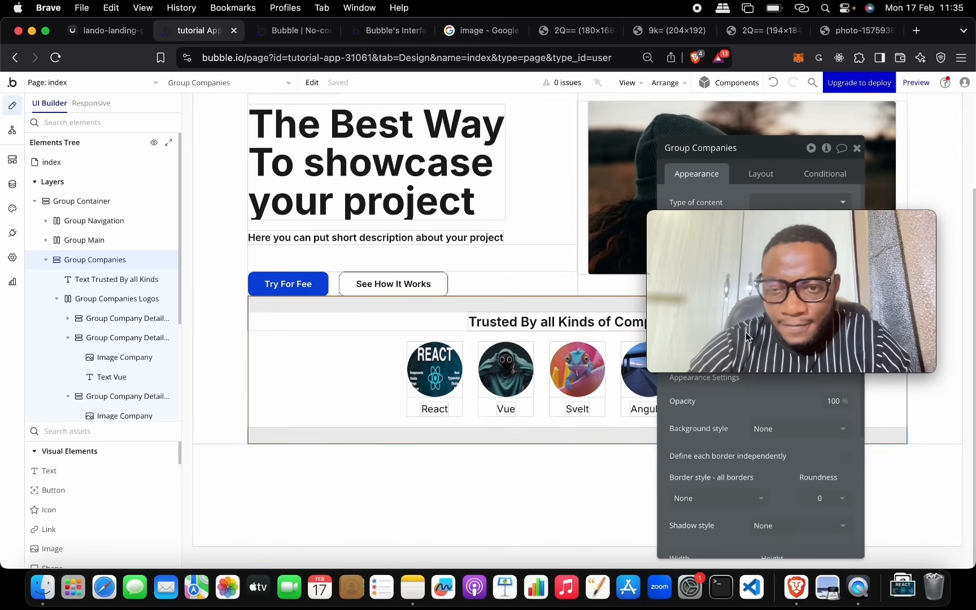
drag(799, 220, 171, 251)
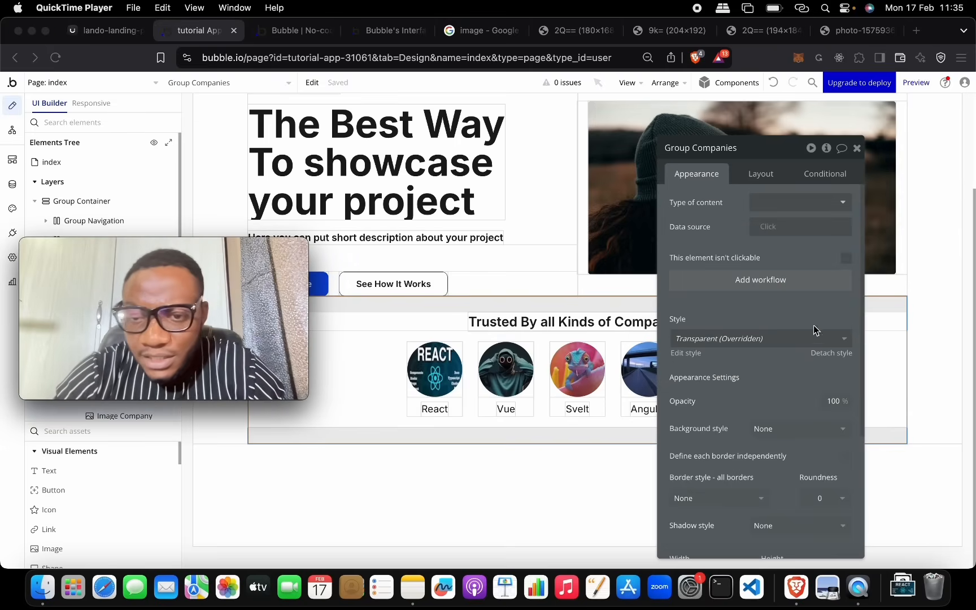
click(765, 172)
click(763, 174)
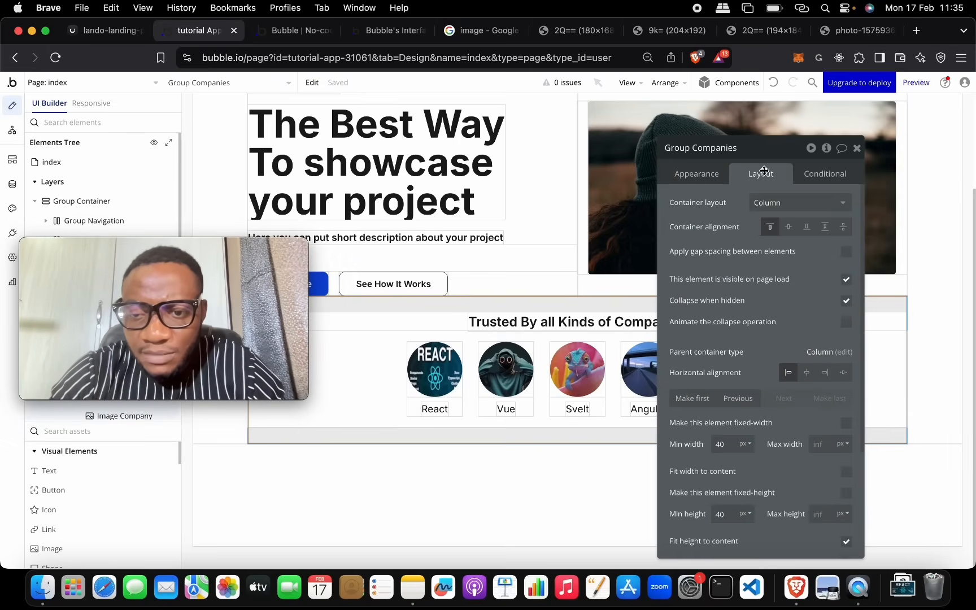
scroll(761, 299, down, 3)
Step: Set Group Companies' top and bottom padding to 50 px
double_click(694, 546)
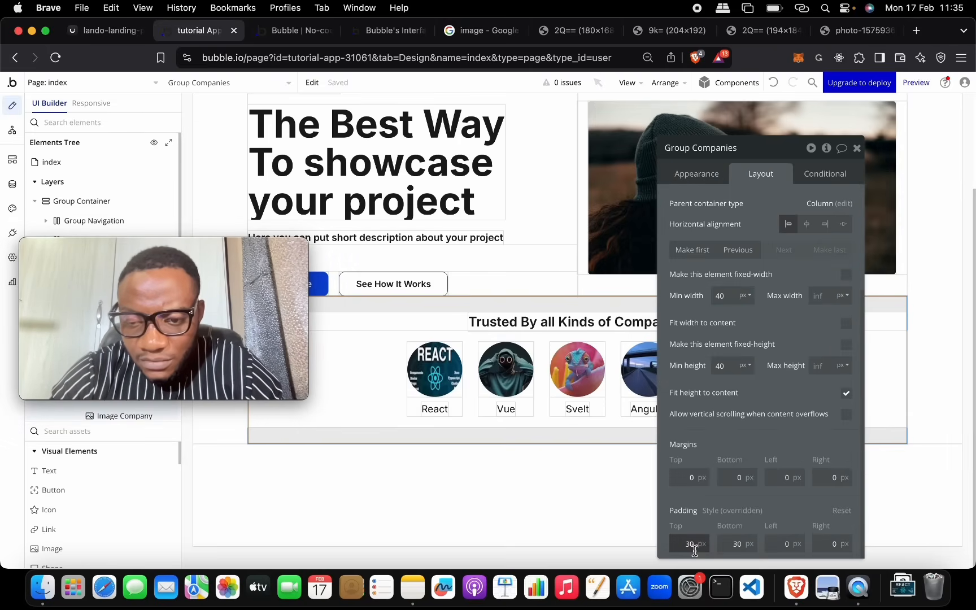
key(BackSpace)
text(50)
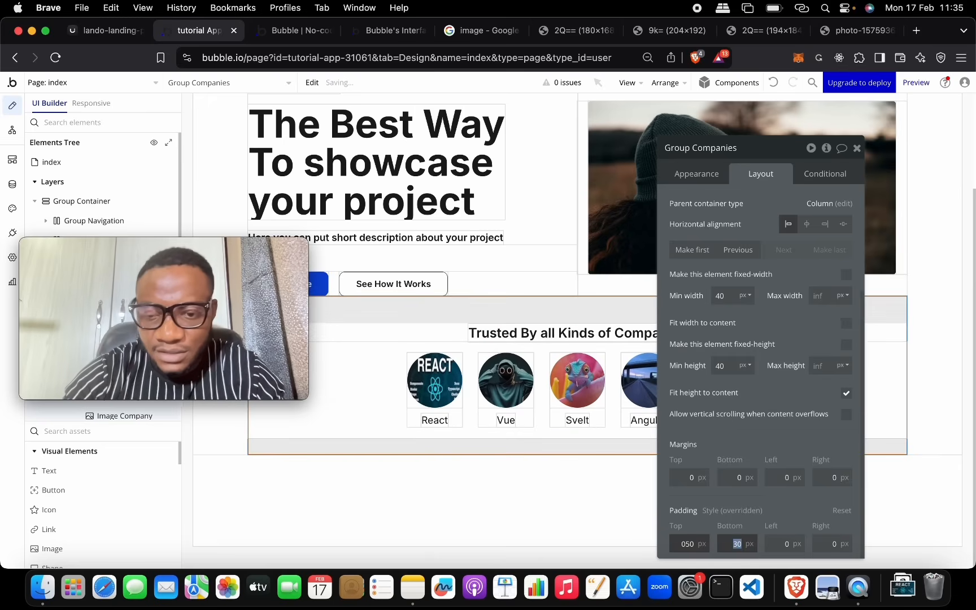
double_click(737, 544)
key(BackSpace)
text(50)
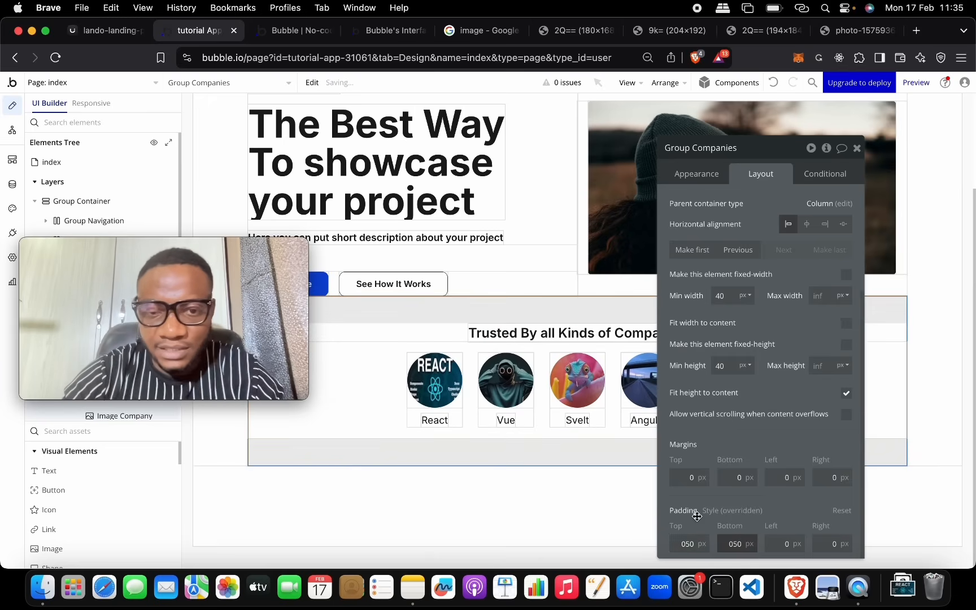
click(255, 244)
drag(255, 244, 757, 209)
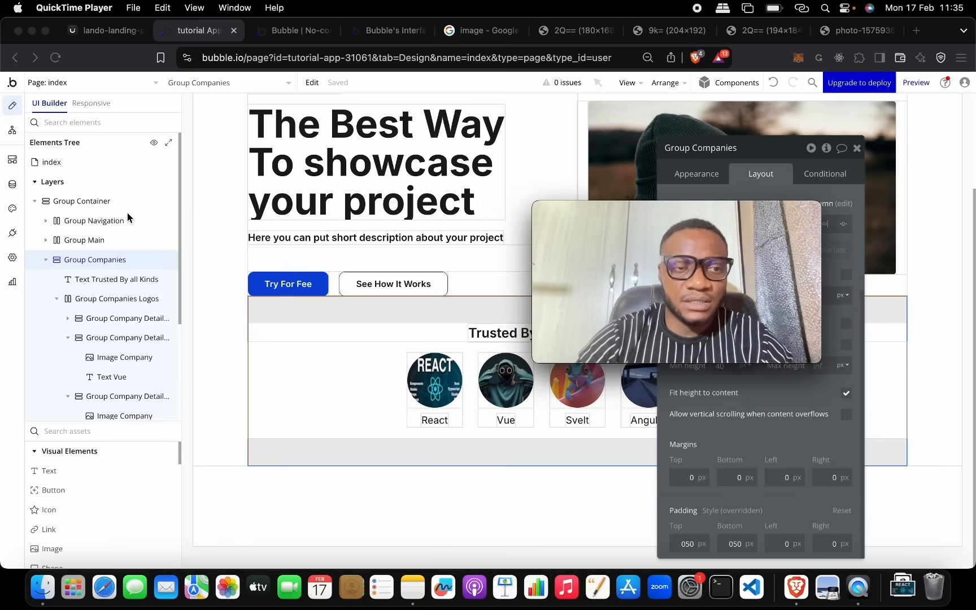
Step: Compare the live preview against the reference landing-page design
click(109, 163)
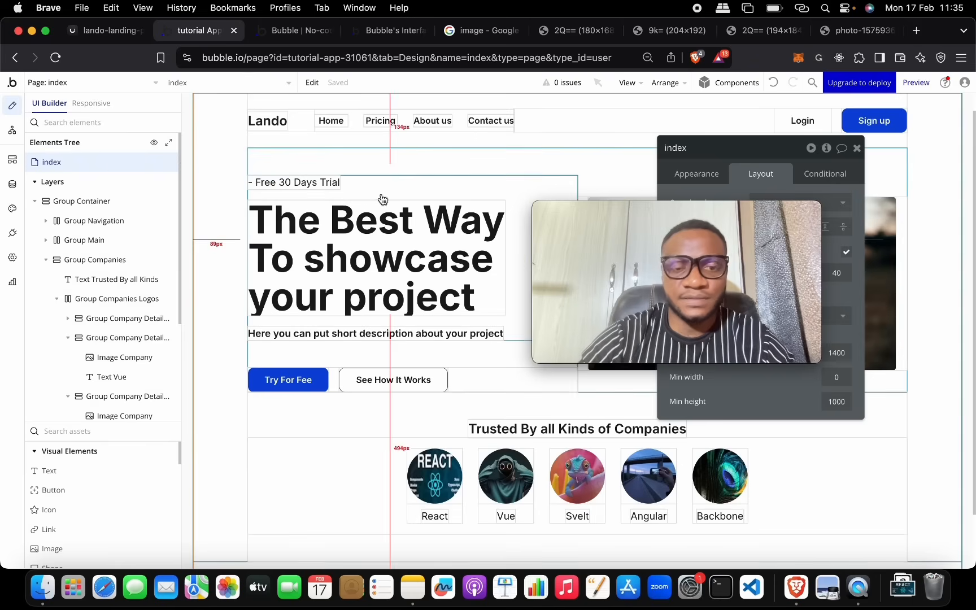
scroll(455, 383, down, 2)
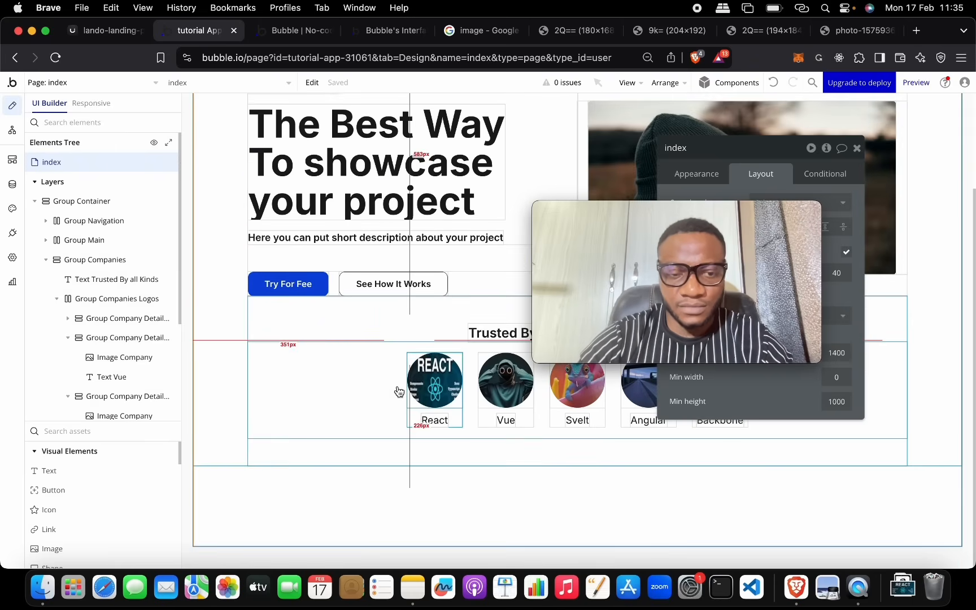
click(297, 31)
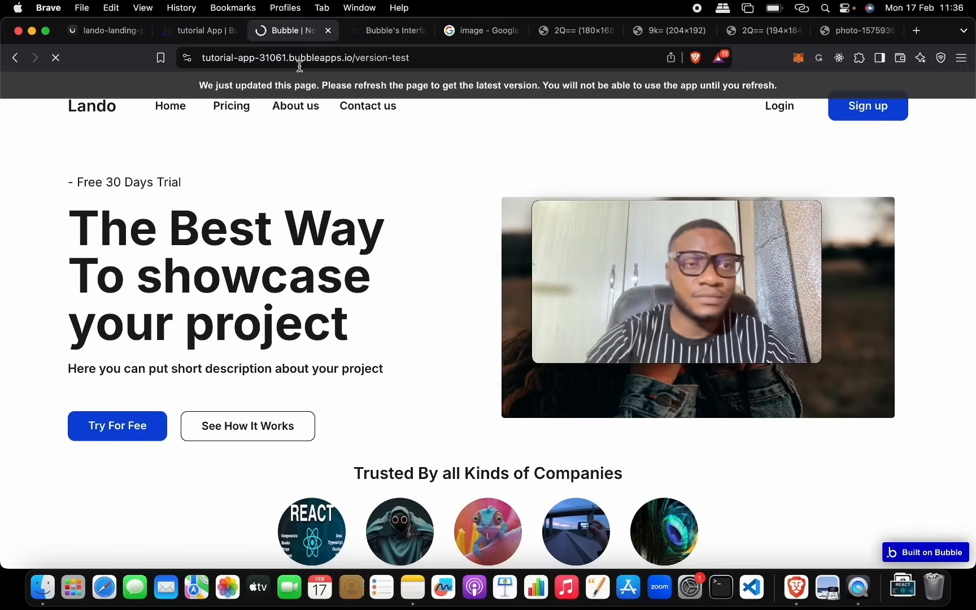
click(93, 30)
click(215, 31)
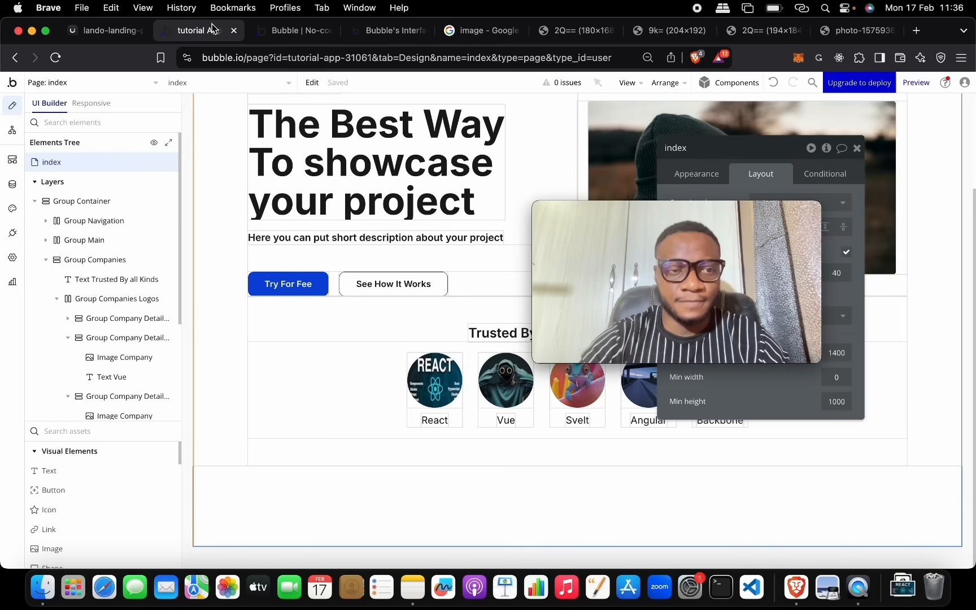
Step: Select the Group Container and bring up its layout properties
click(115, 200)
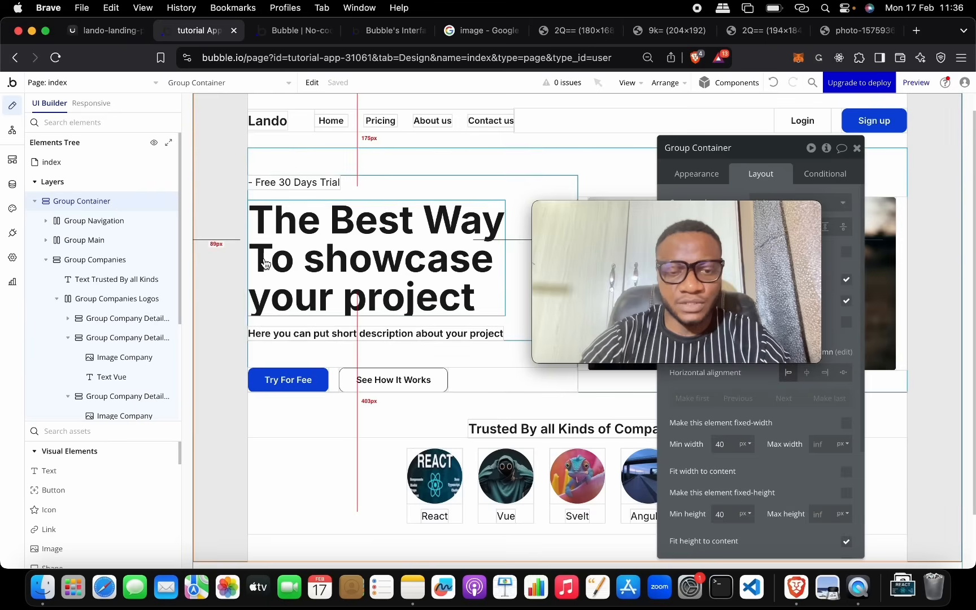
scroll(333, 370, down, 3)
drag(682, 210, 223, 201)
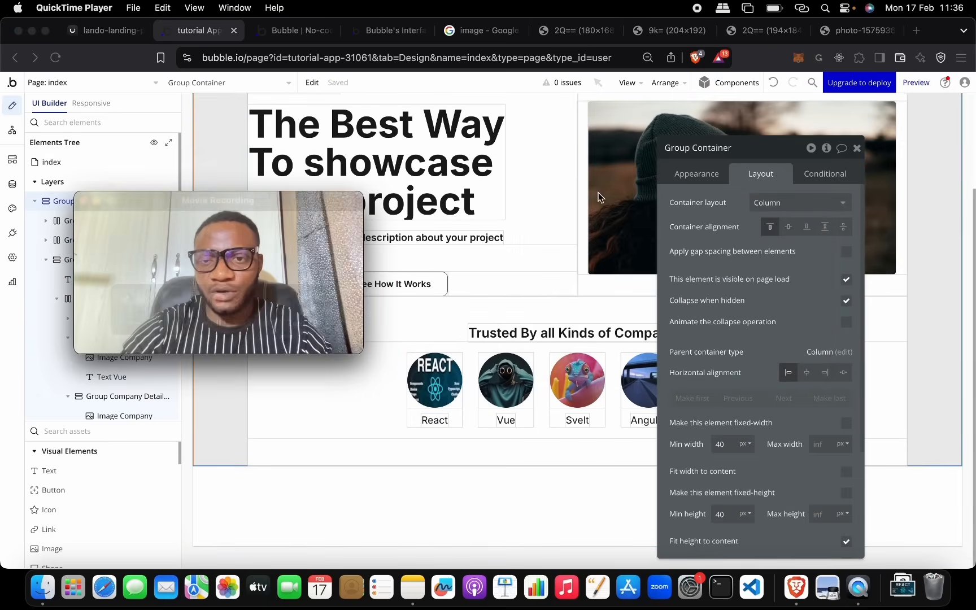
click(740, 148)
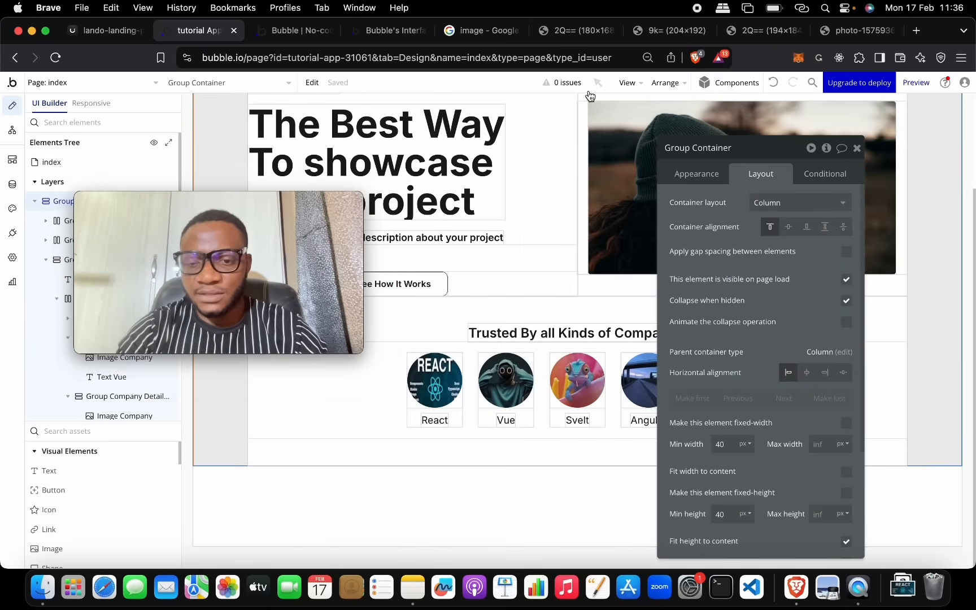
click(759, 143)
drag(758, 143, 724, 105)
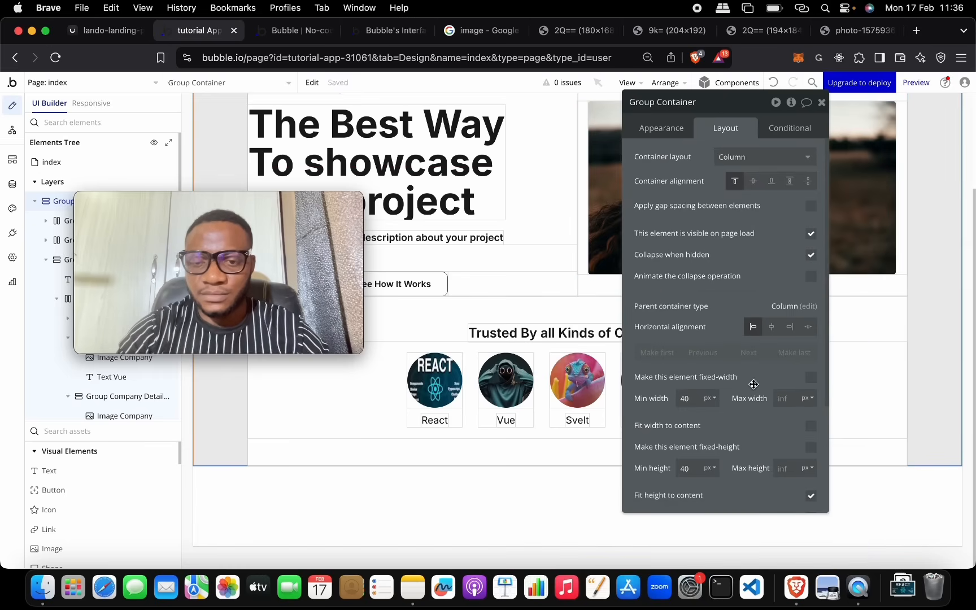
scroll(754, 384, down, 3)
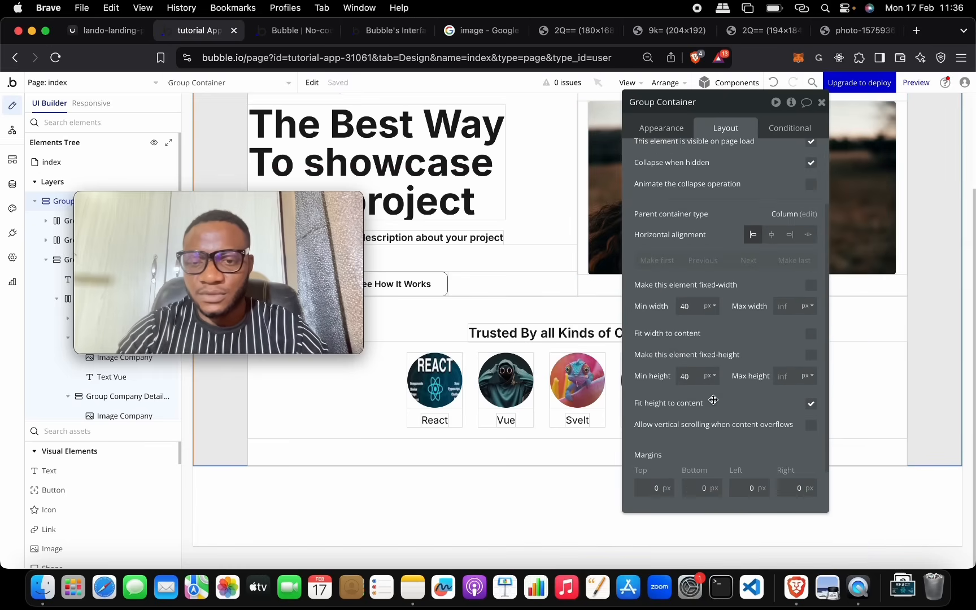
Step: Set the Group Container's minimum height and minimum width to 0 px
double_click(691, 376)
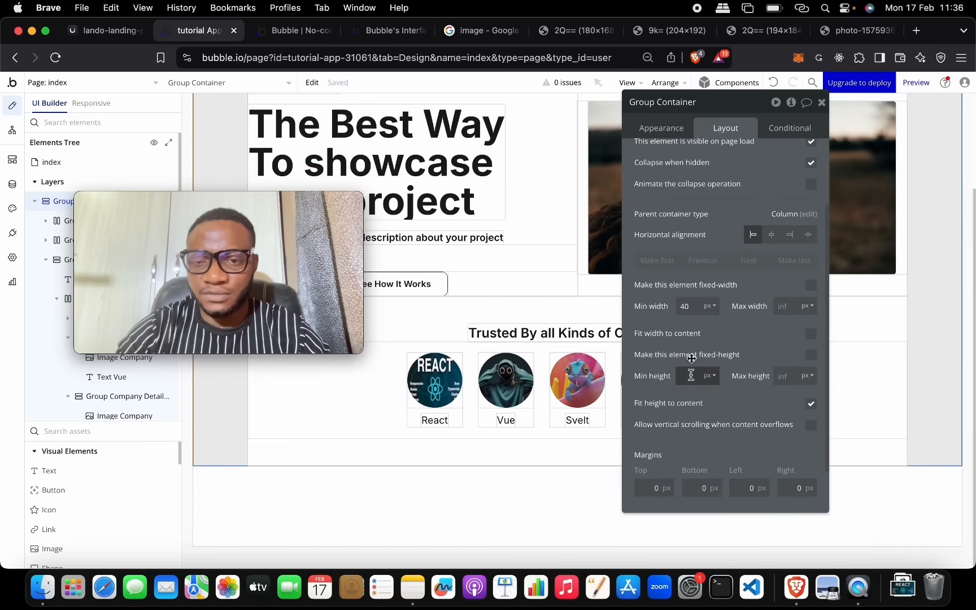
text(0)
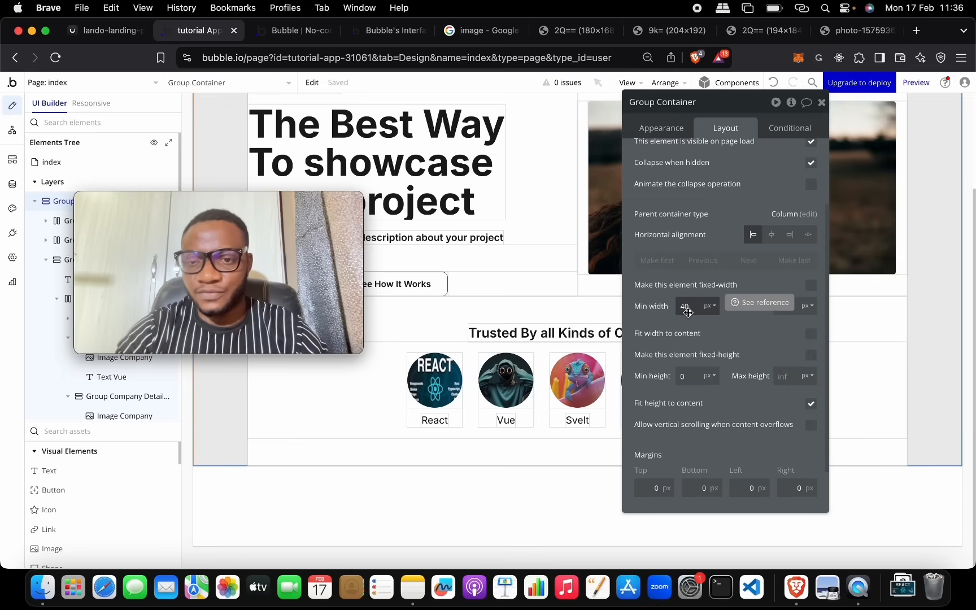
double_click(685, 306)
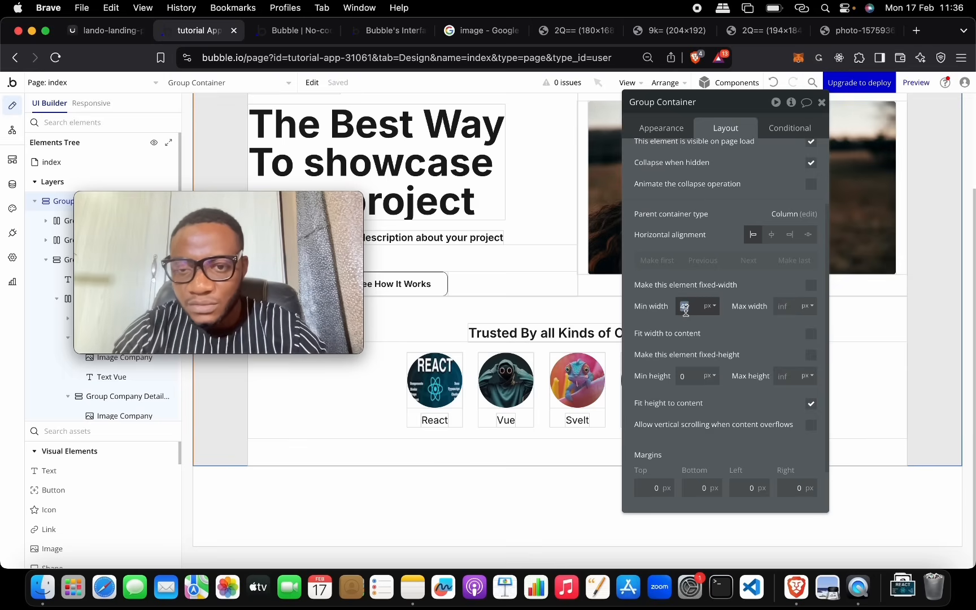
key(BackSpace)
text(0)
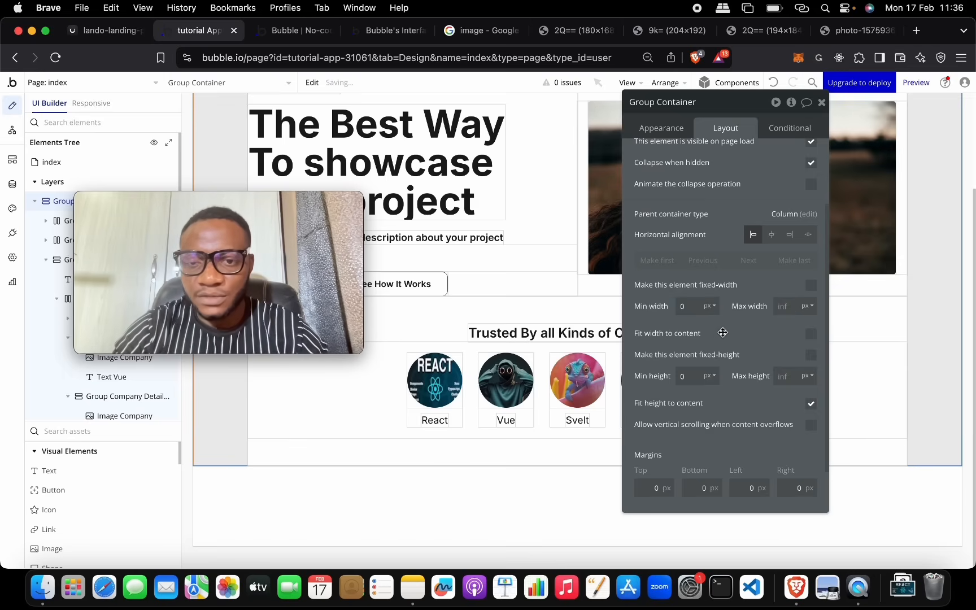
click(281, 27)
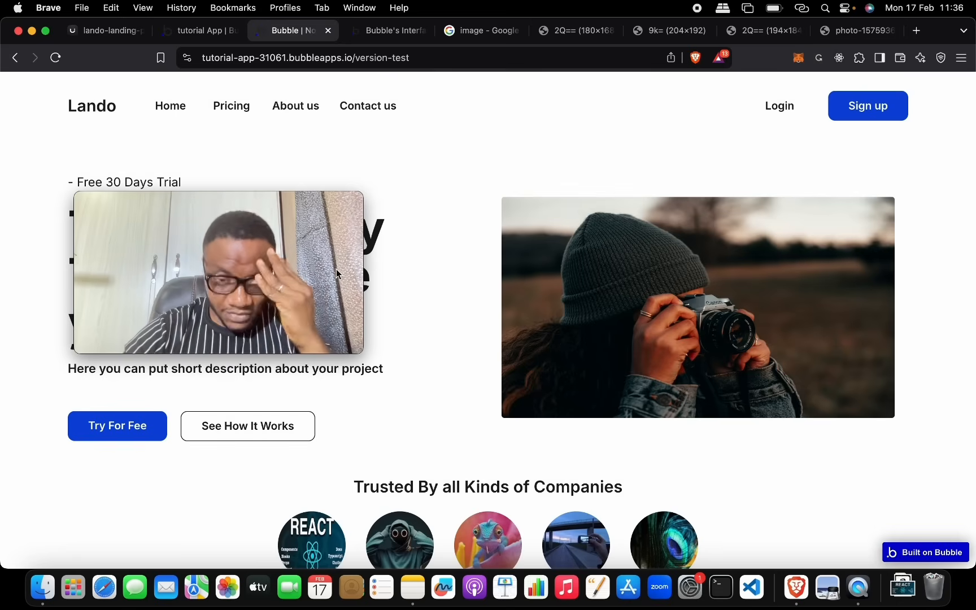
Step: Scroll through the live Lando preview to check the hero, photo and five-logo row
mouse_move(332, 249)
drag(340, 205, 944, 414)
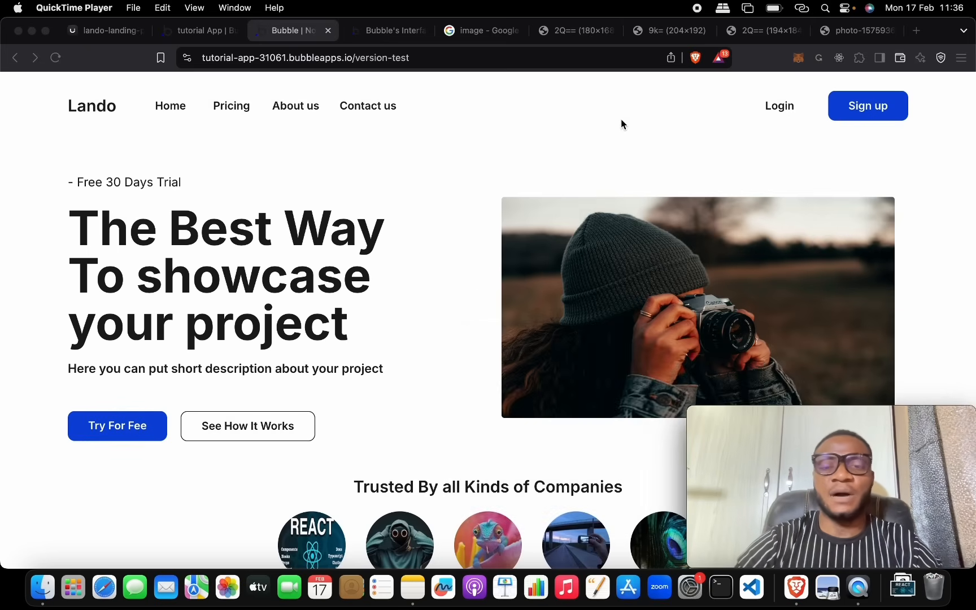
scroll(575, 243, down, 3)
scroll(575, 241, down, 1)
scroll(575, 240, up, 3)
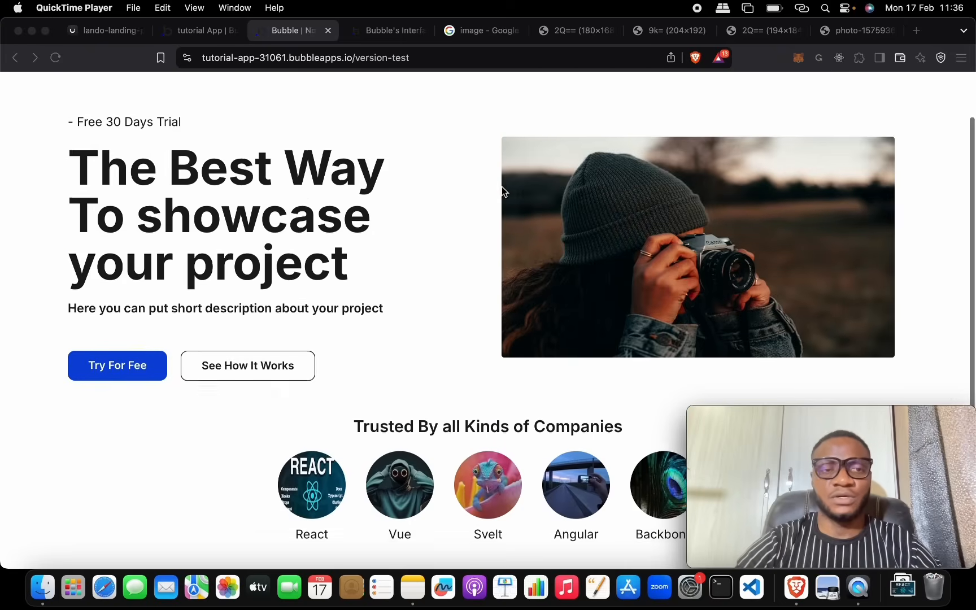
click(582, 208)
scroll(583, 209, down, 2)
scroll(583, 209, down, 2)
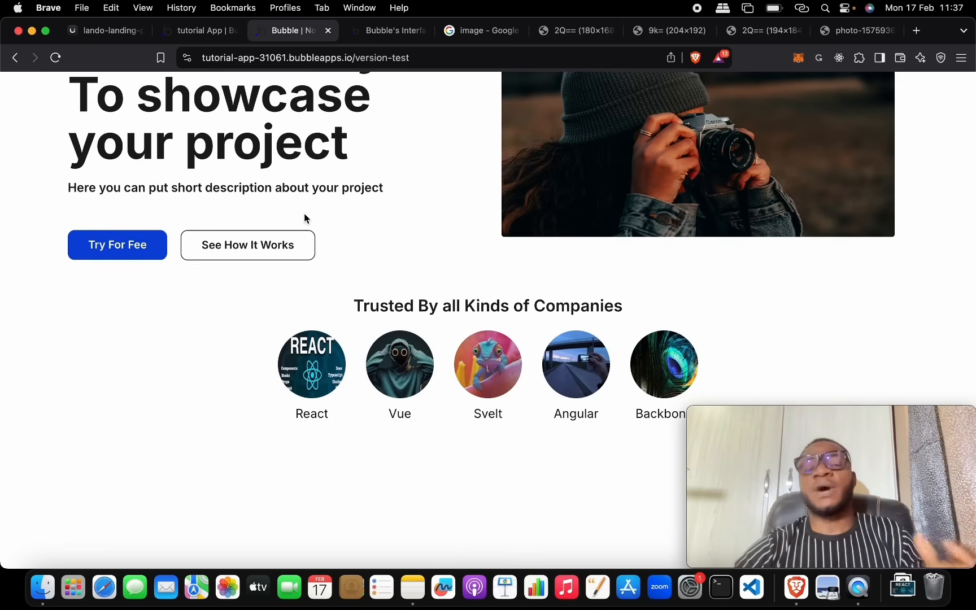
scroll(307, 192, up, 5)
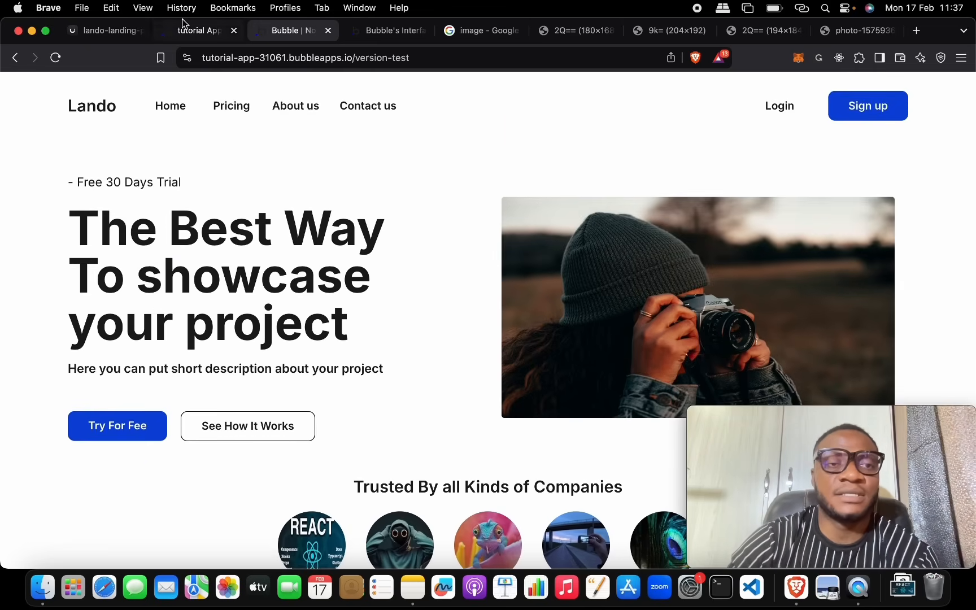
Step: Change the index page's minimum height from 1000 to 0 and reload the live preview
click(188, 32)
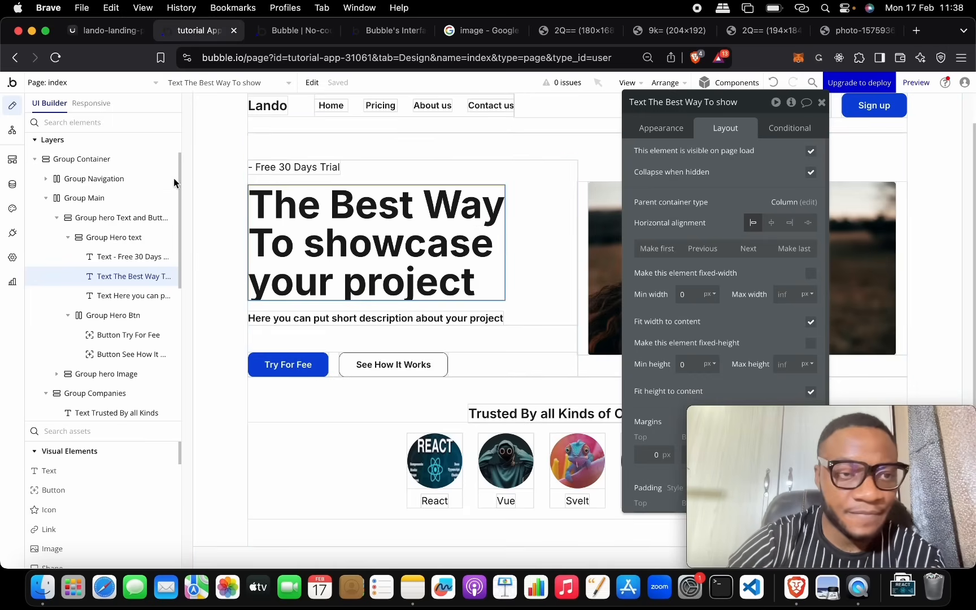
scroll(119, 179, up, 2)
click(153, 162)
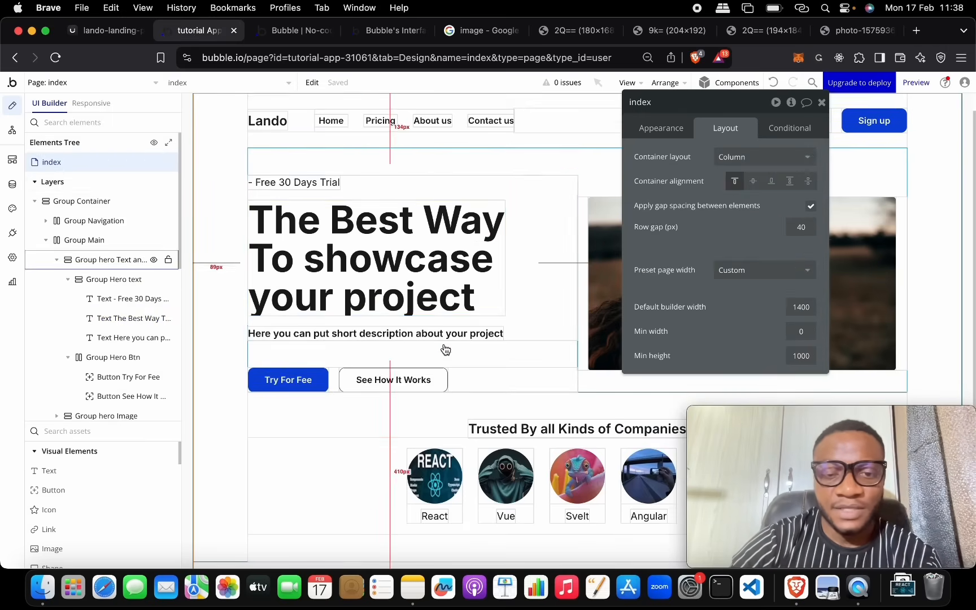
scroll(445, 348, down, 3)
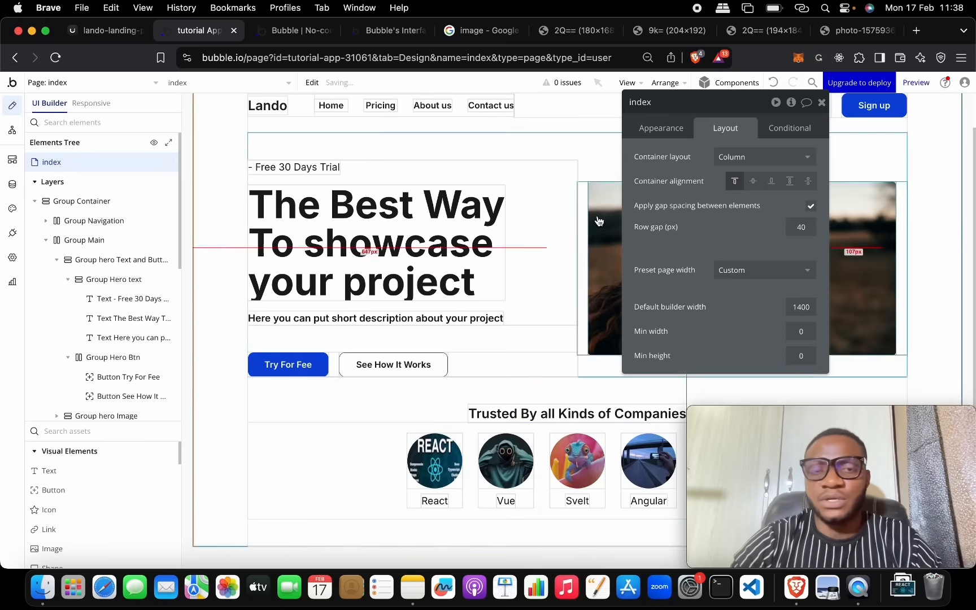
click(310, 33)
click(267, 84)
right_click(322, 267)
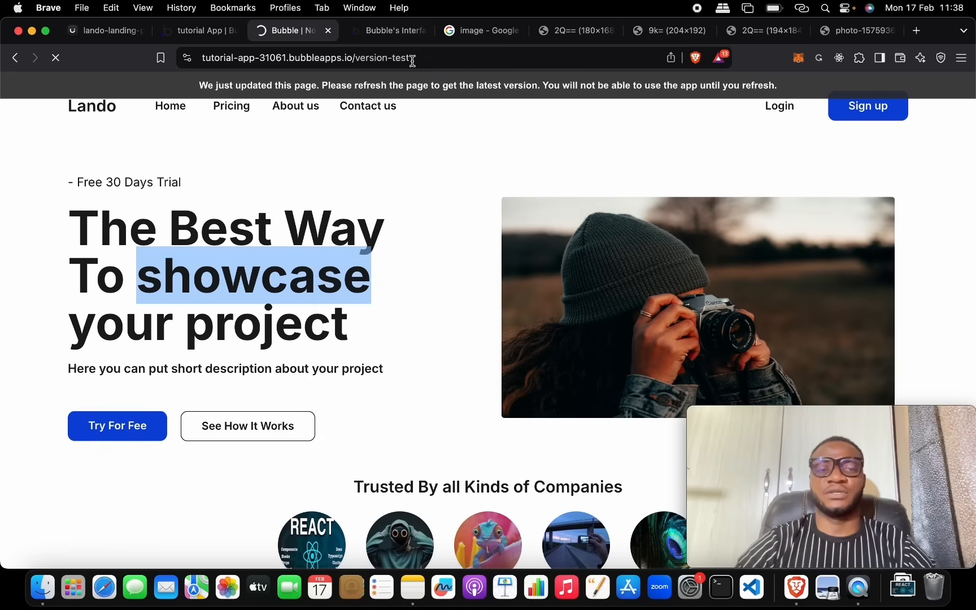
scroll(447, 253, down, 4)
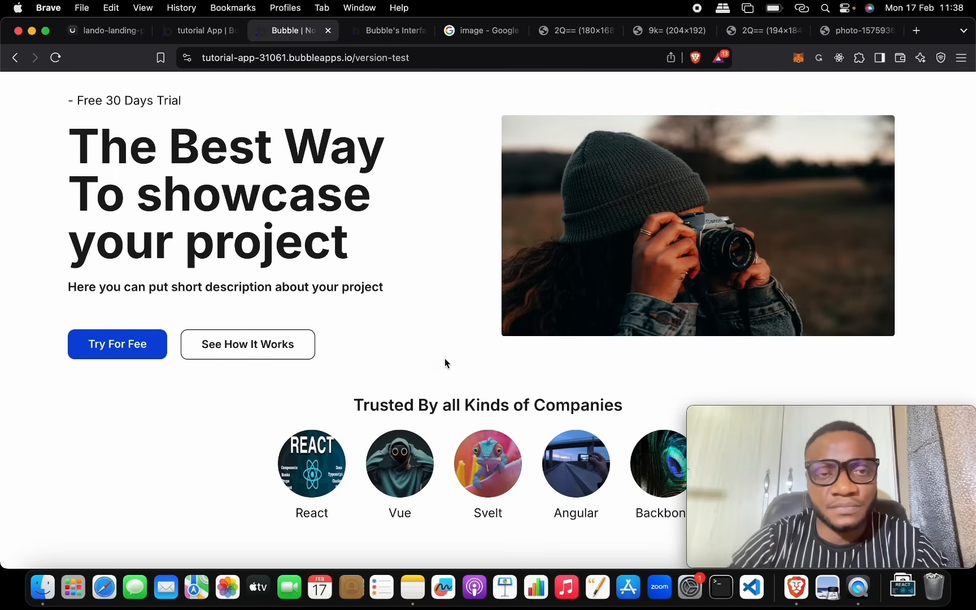
scroll(468, 425, down, 1)
scroll(468, 425, up, 3)
scroll(468, 425, down, 2)
scroll(468, 425, up, 2)
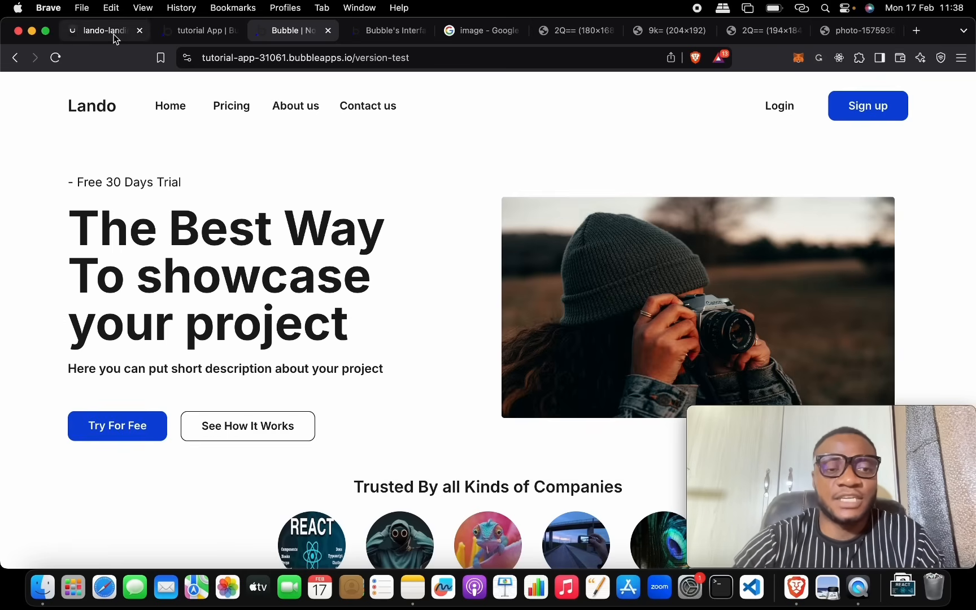
key(ctrl+Up)
Step: Tick 'Build a simple Landing page' in the No-code Bubble checklist, then return to Brave's Bubble editor tab
click(179, 172)
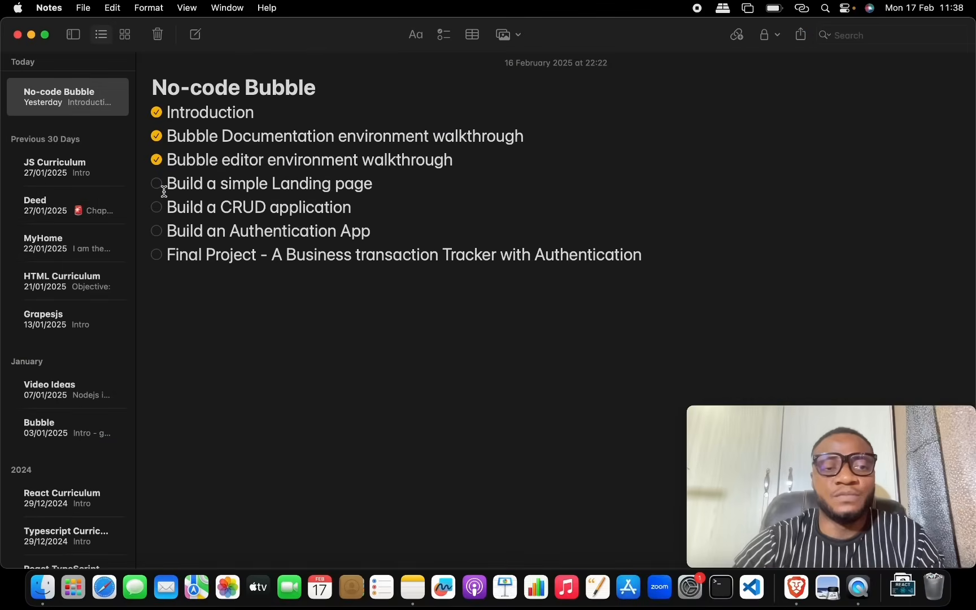
click(157, 185)
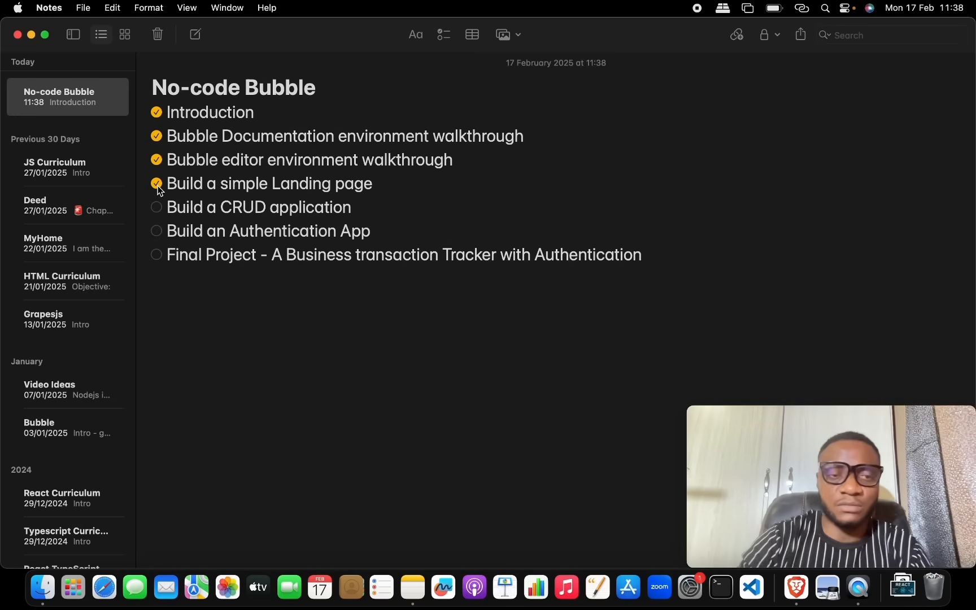
key(F3)
click(168, 208)
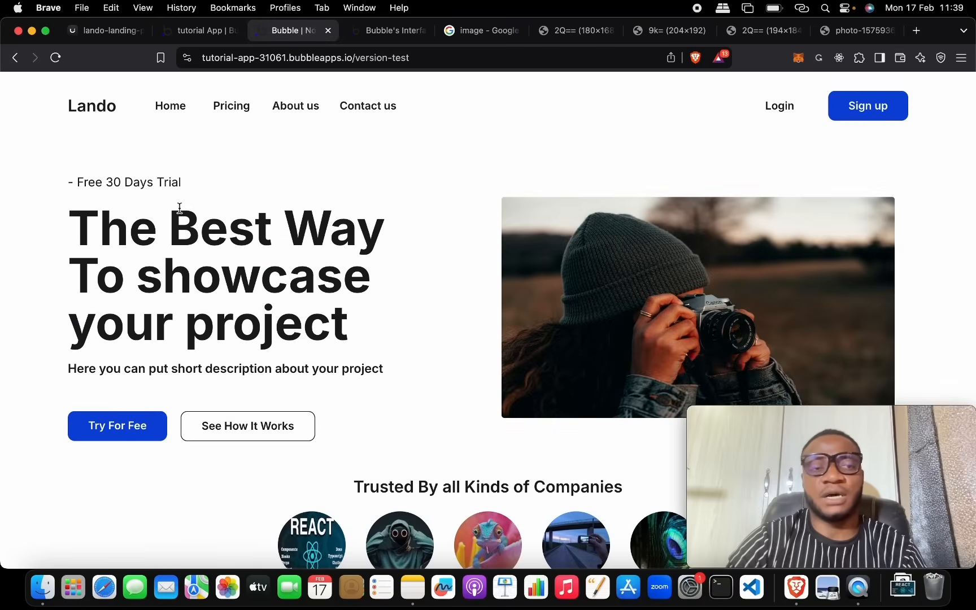
click(186, 30)
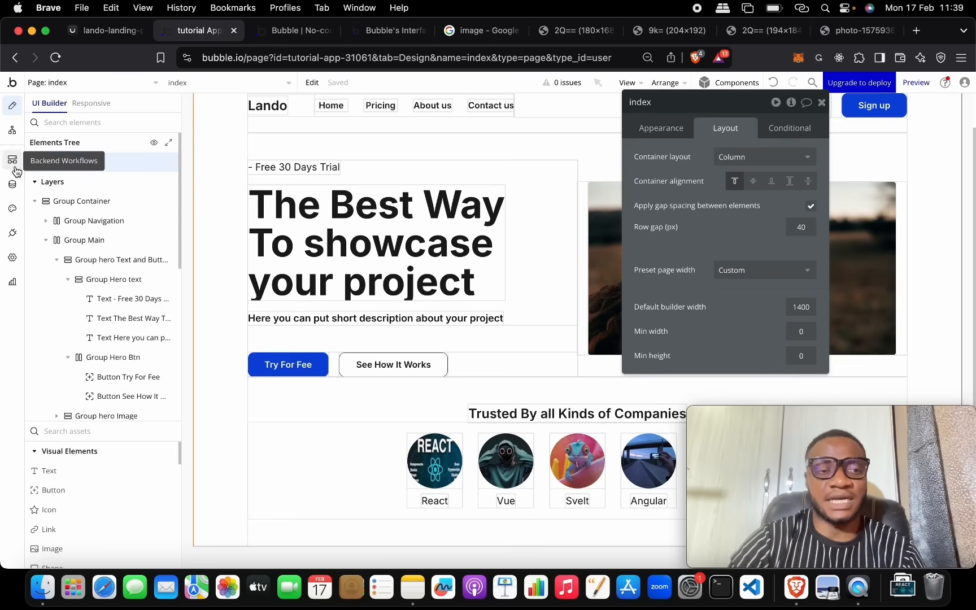